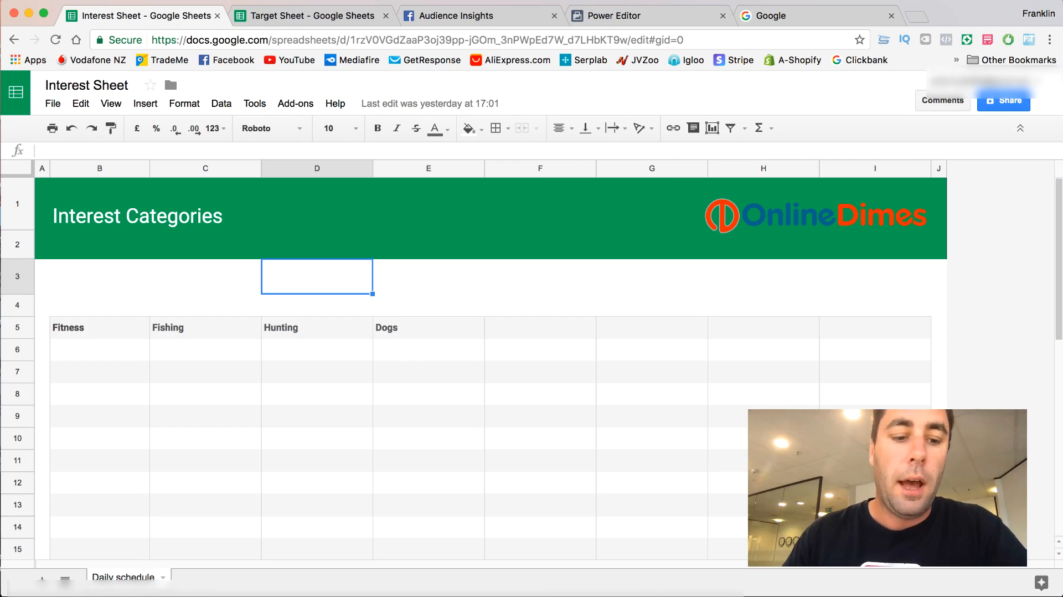
- View the blank text document and the Target Sheet's category headings, and return to the Interest Sheet
{"action": "key", "text": "super+Tab"}
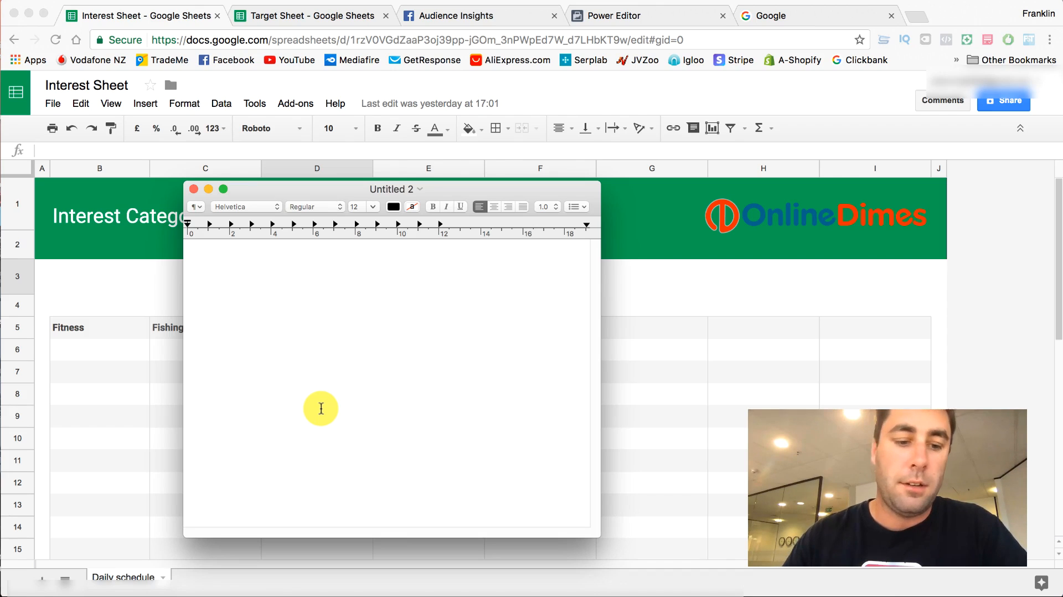
{"action": "left_click", "coordinate": [321, 408]}
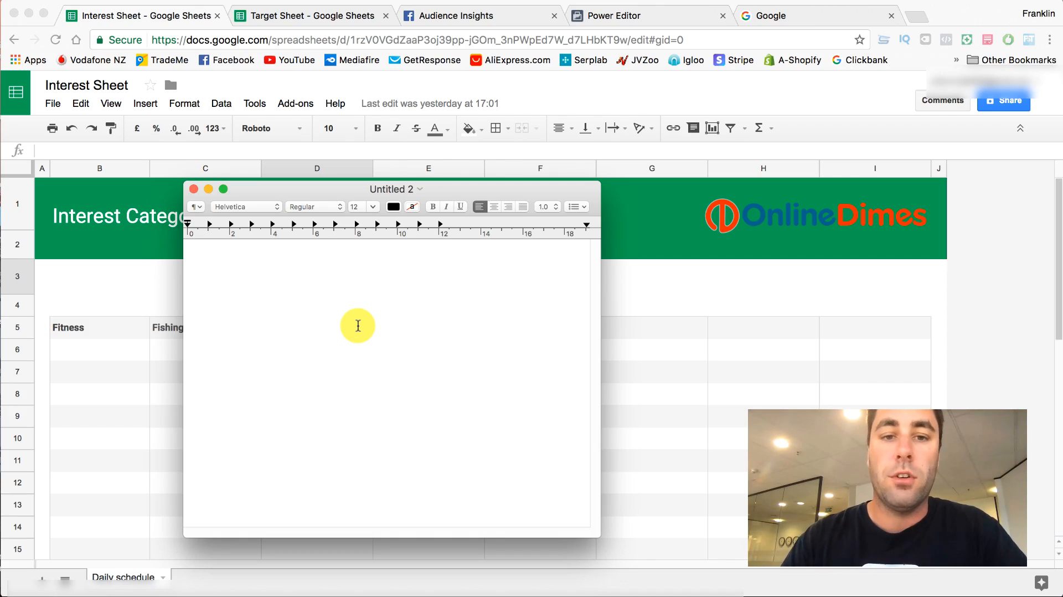
{"action": "left_click", "coordinate": [297, 8]}
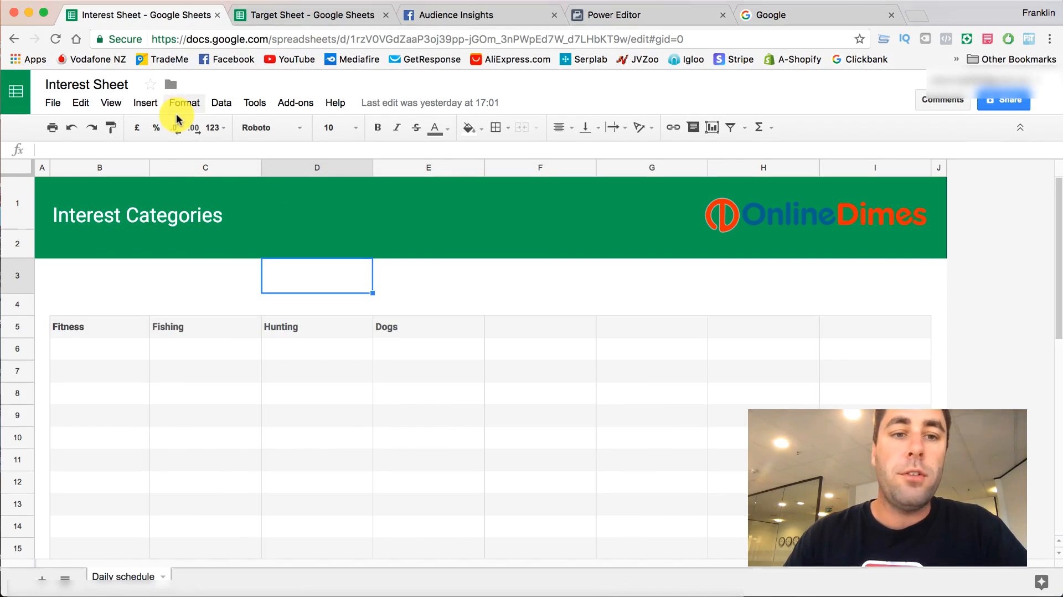
{"action": "left_click", "coordinate": [321, 16]}
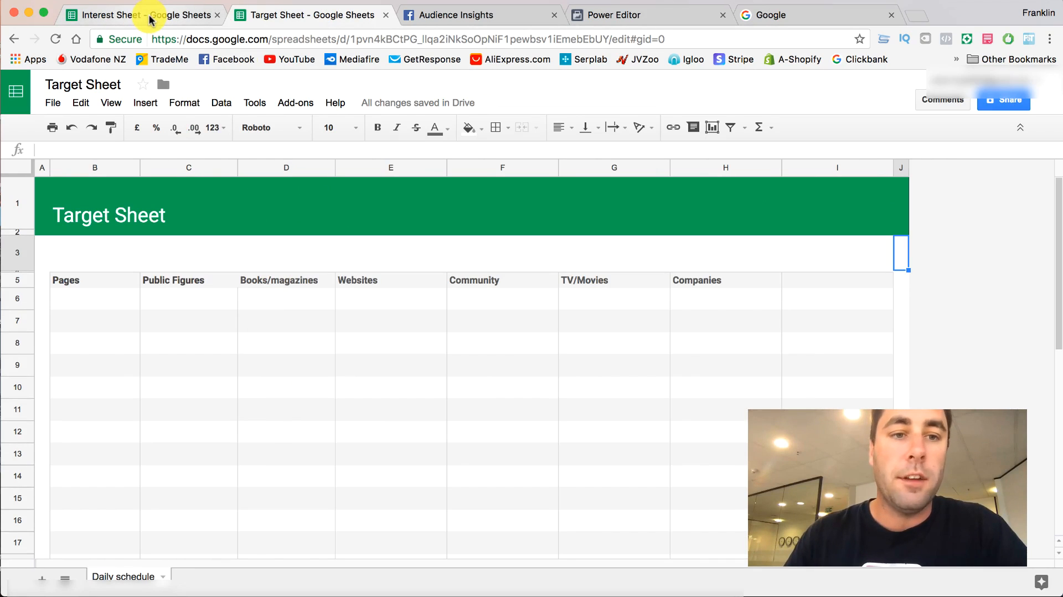
{"action": "left_click", "coordinate": [128, 17]}
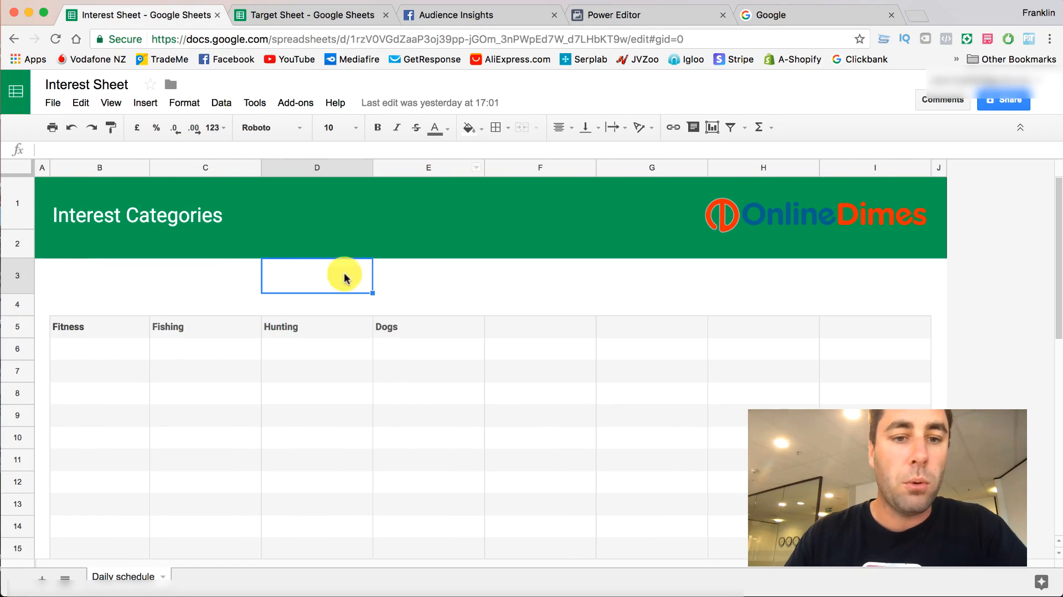
{"action": "left_click", "coordinate": [420, 303]}
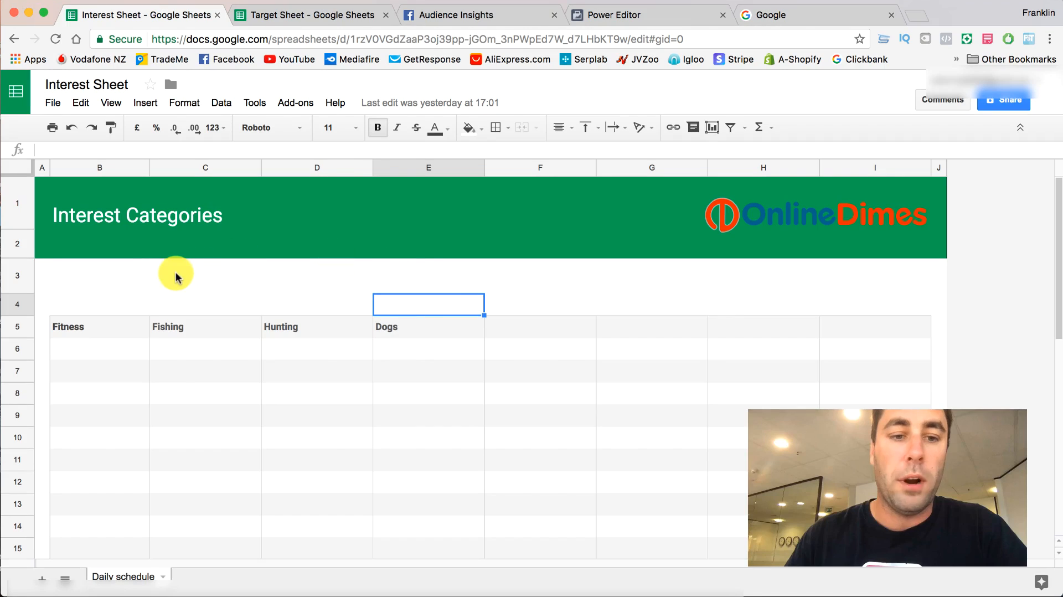
{"action": "left_click", "coordinate": [454, 280]}
{"action": "left_click", "coordinate": [542, 275]}
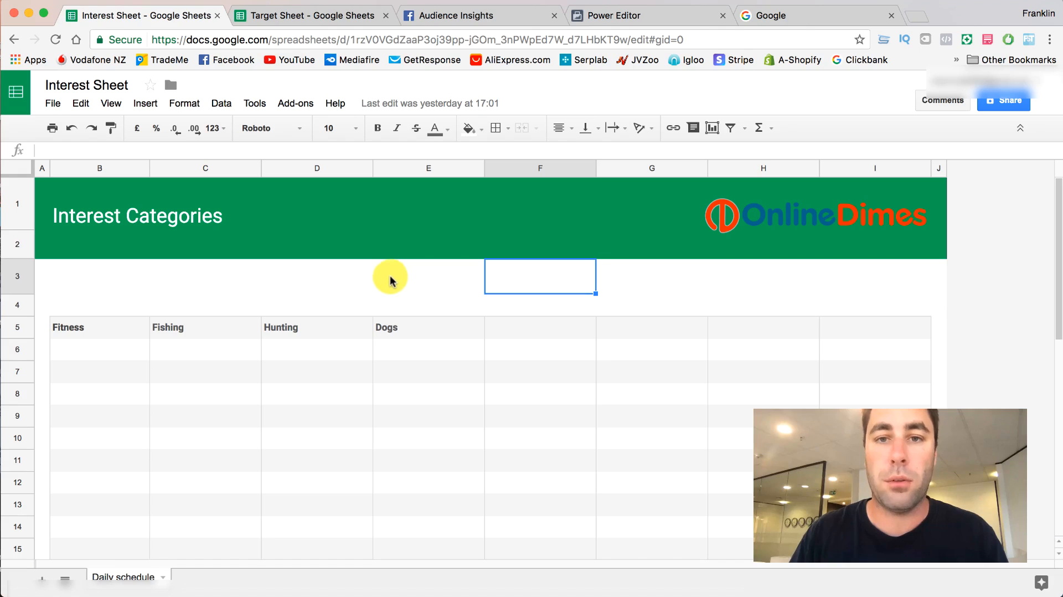
- Enter "running" in B6 and "yoga" in B7 under the Fitness heading
{"action": "left_click", "coordinate": [90, 351]}
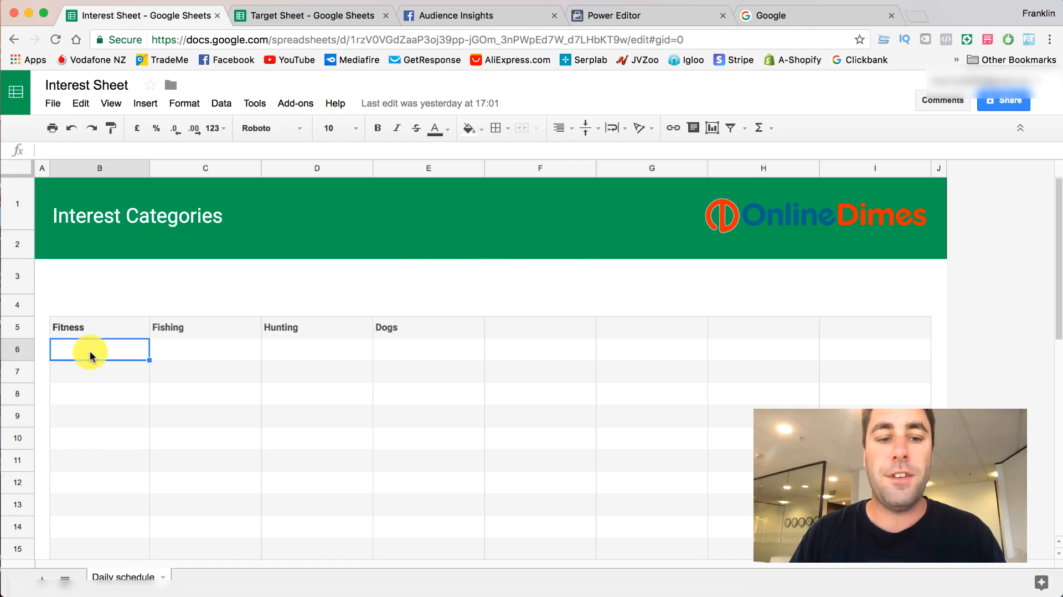
{"action": "double_click", "coordinate": [90, 351]}
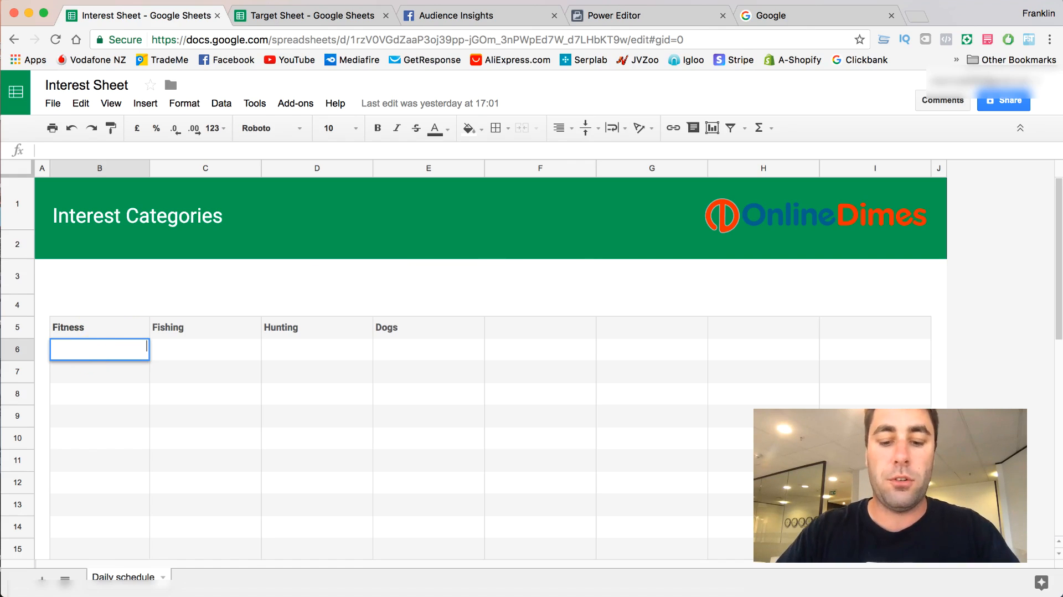
{"action": "type", "text": "running"}
{"action": "key", "text": "Return"}
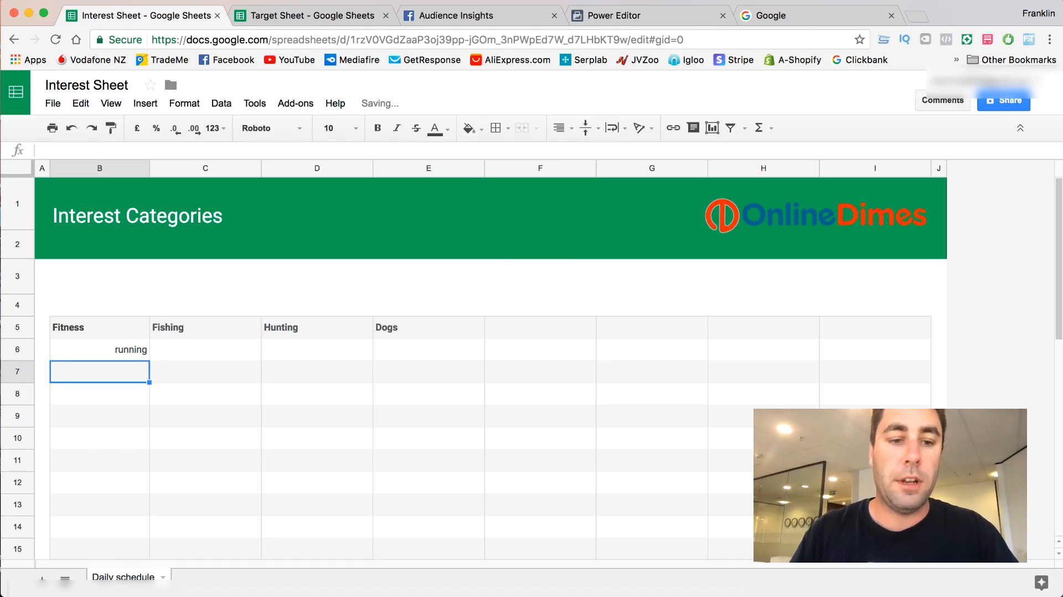
{"action": "type", "text": "yoga"}
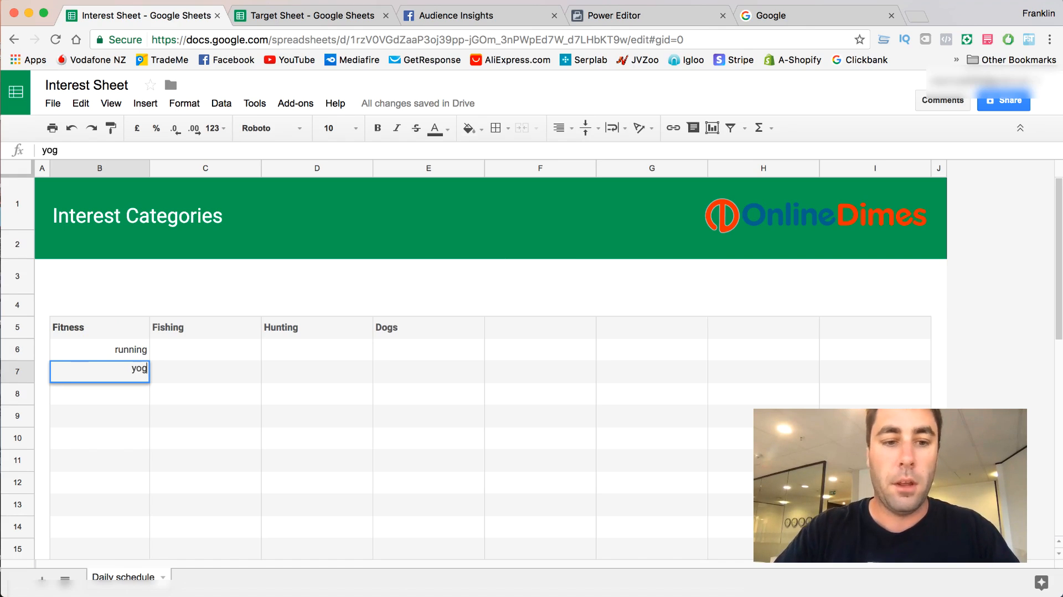
- Left-align the "running" and "yoga" entries in the Fitness column
{"action": "left_click", "coordinate": [117, 352]}
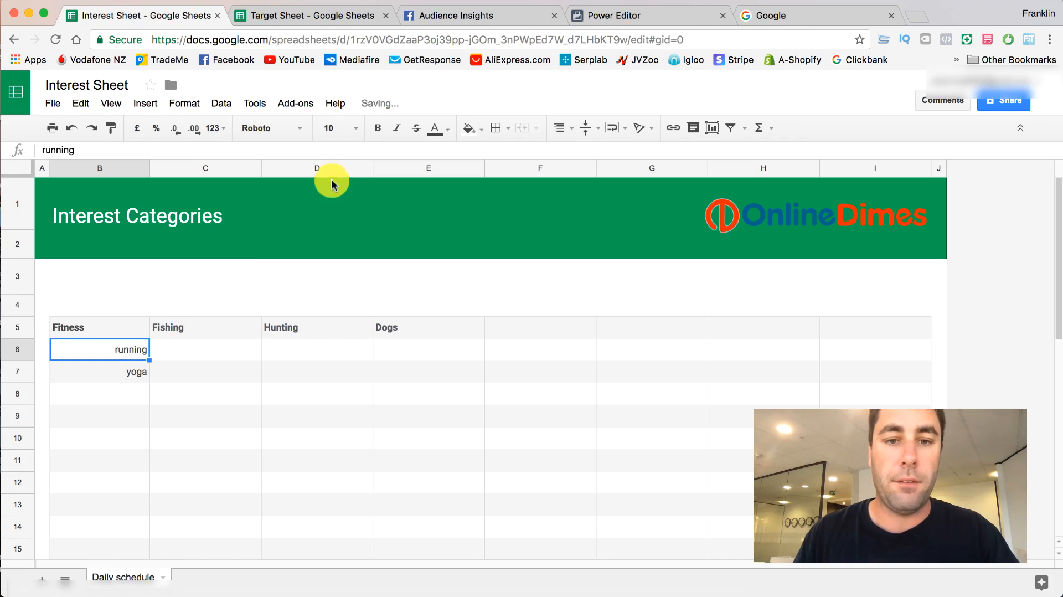
{"action": "left_click", "coordinate": [559, 128]}
{"action": "left_click", "coordinate": [562, 154]}
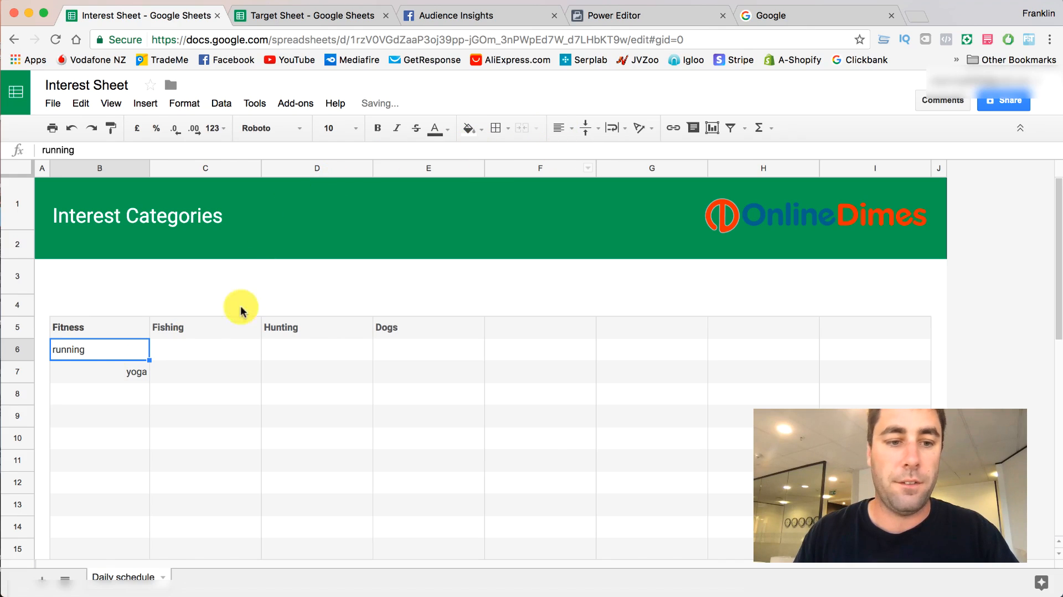
{"action": "left_click", "coordinate": [133, 372]}
{"action": "left_click", "coordinate": [561, 128]}
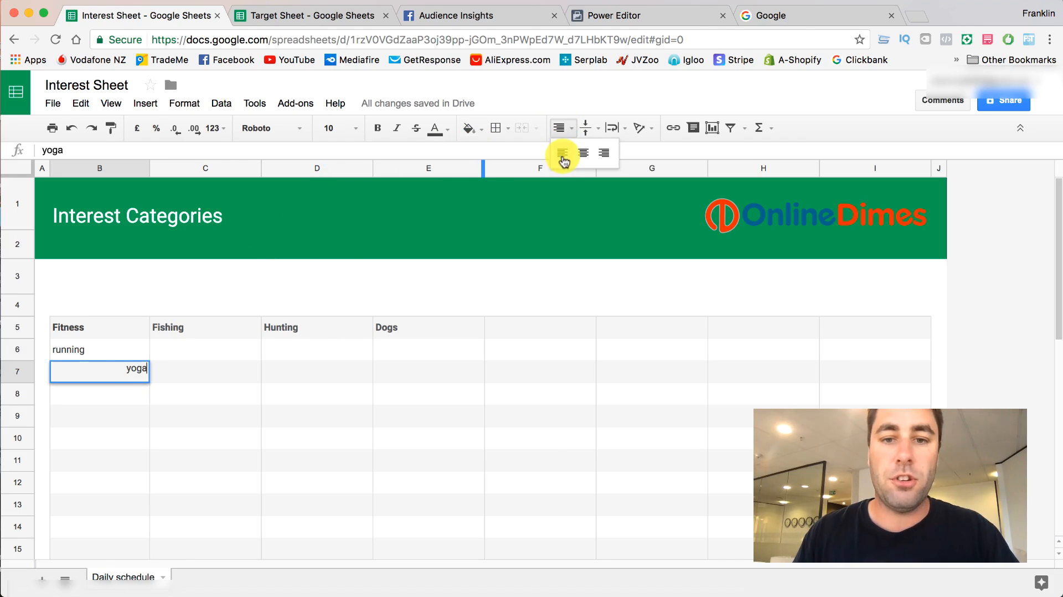
{"action": "left_click", "coordinate": [563, 153]}
- Enter "body building" in cell B8 as the third Fitness interest
{"action": "left_click", "coordinate": [79, 394]}
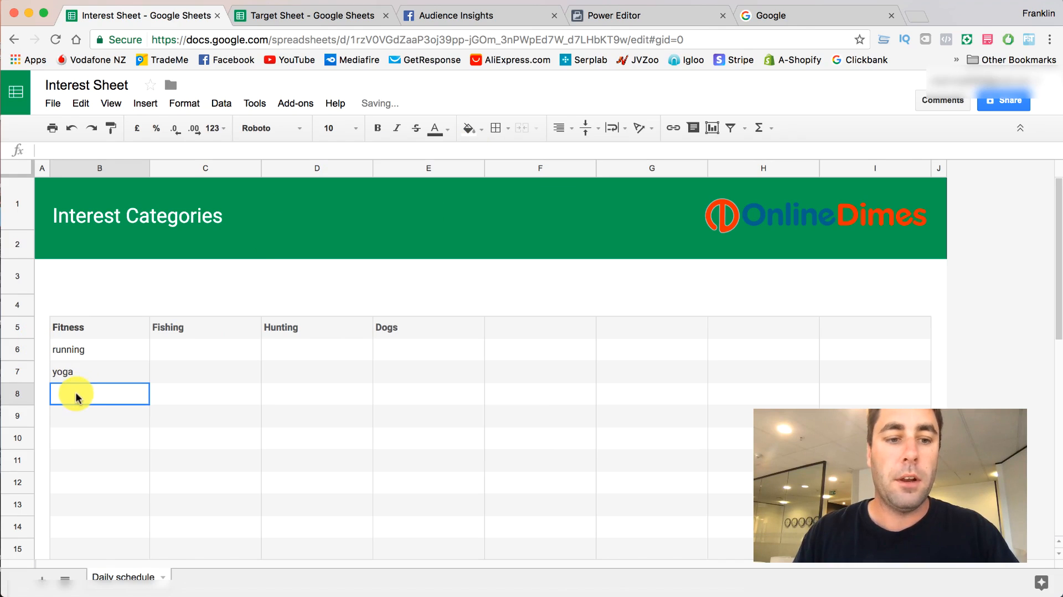
{"action": "double_click", "coordinate": [78, 393]}
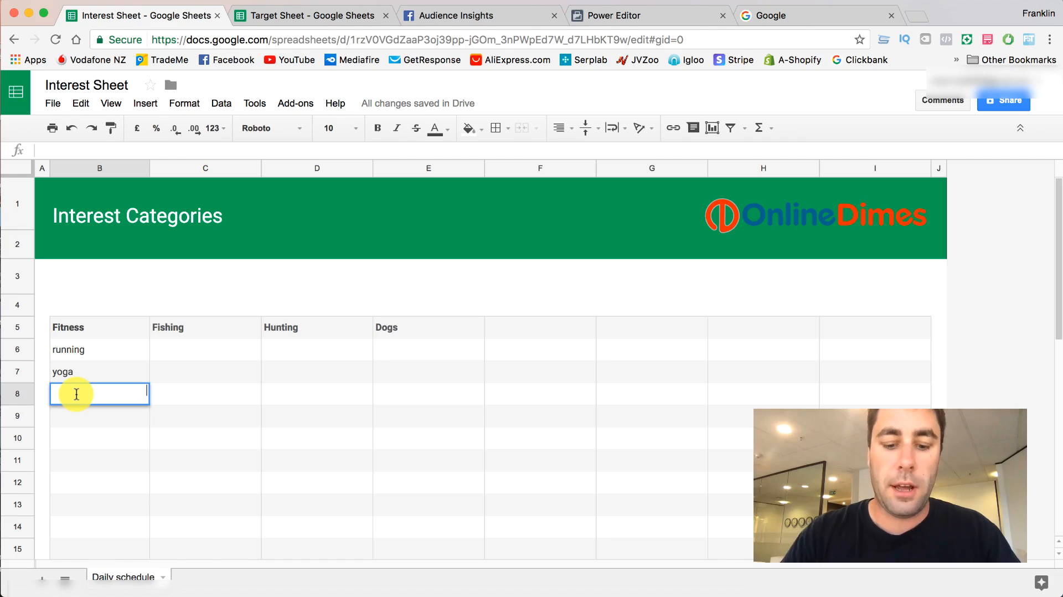
{"action": "type", "text": "body building"}
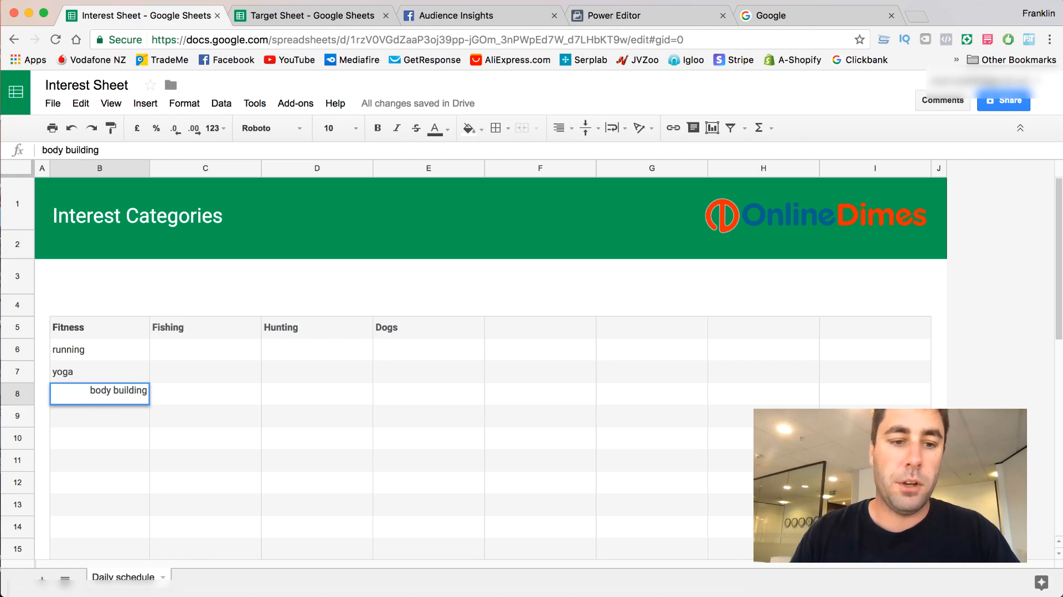
{"action": "double_click", "coordinate": [86, 419]}
{"action": "type", "text": "gy"}
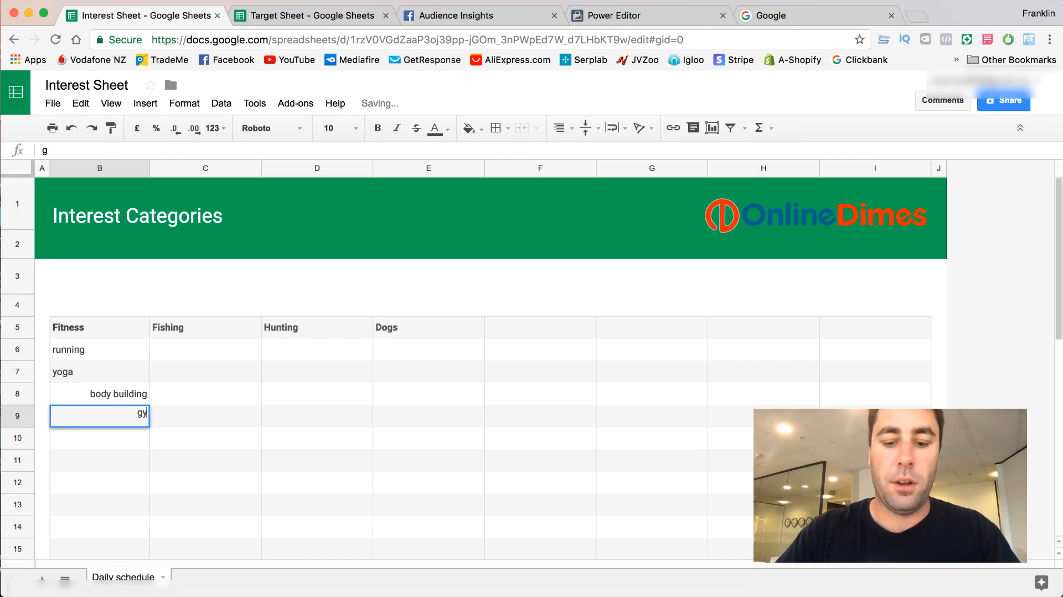
{"action": "key", "text": "BackSpace"}
{"action": "key", "text": "BackSpace"}
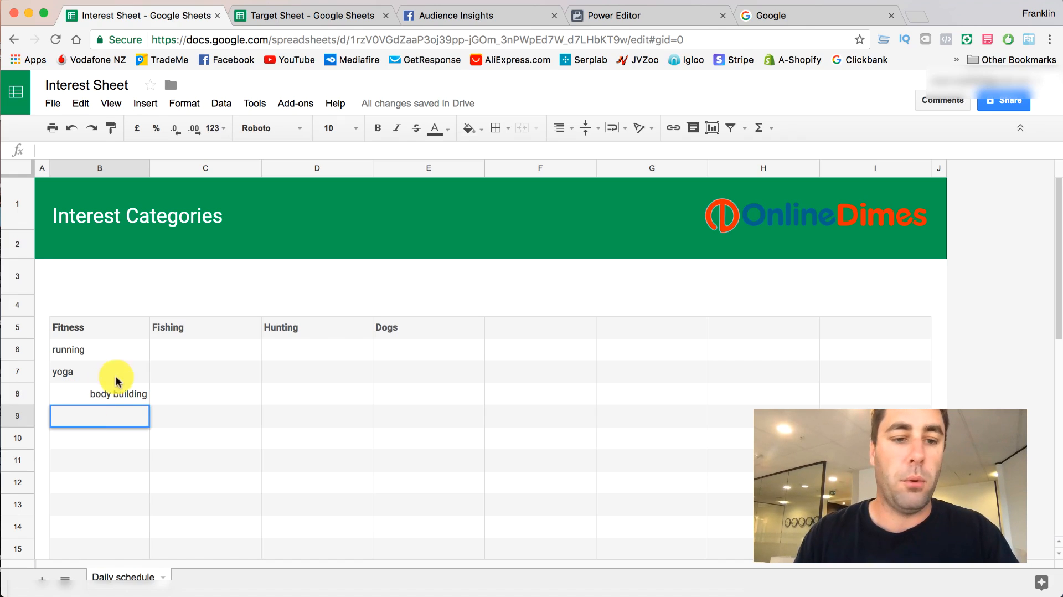
- Left-align the "body building" entry in the Fitness column
{"action": "double_click", "coordinate": [110, 394]}
{"action": "left_click_drag", "start_coordinate": [90, 393], "coordinate": [148, 391]}
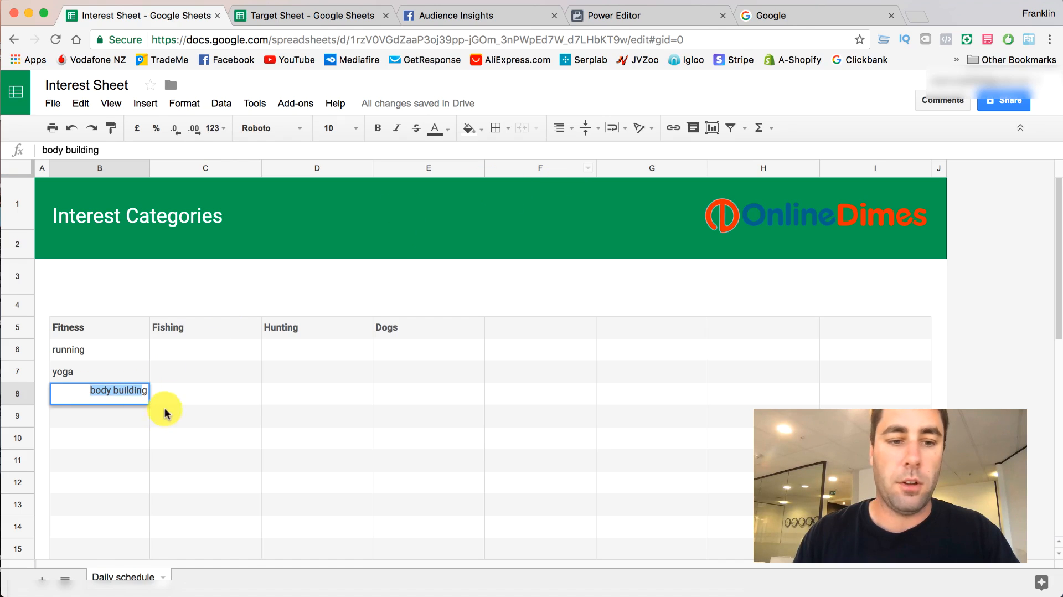
{"action": "left_click", "coordinate": [146, 391]}
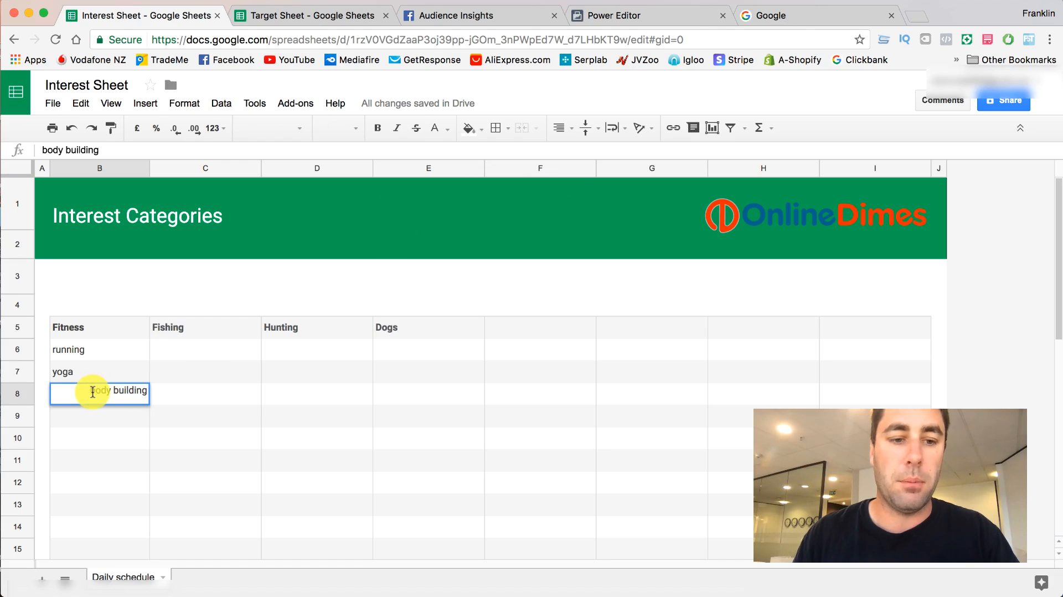
{"action": "left_click", "coordinate": [571, 129]}
{"action": "left_click", "coordinate": [564, 151]}
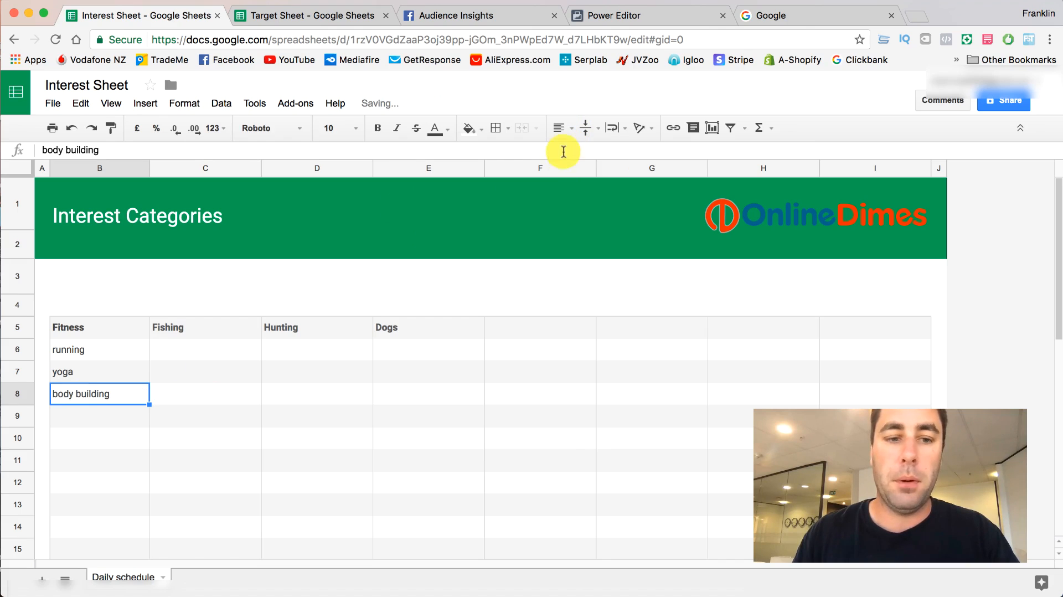
- Enter "cross fit" in cell B9 under Fitness and left-align it
{"action": "double_click", "coordinate": [92, 416]}
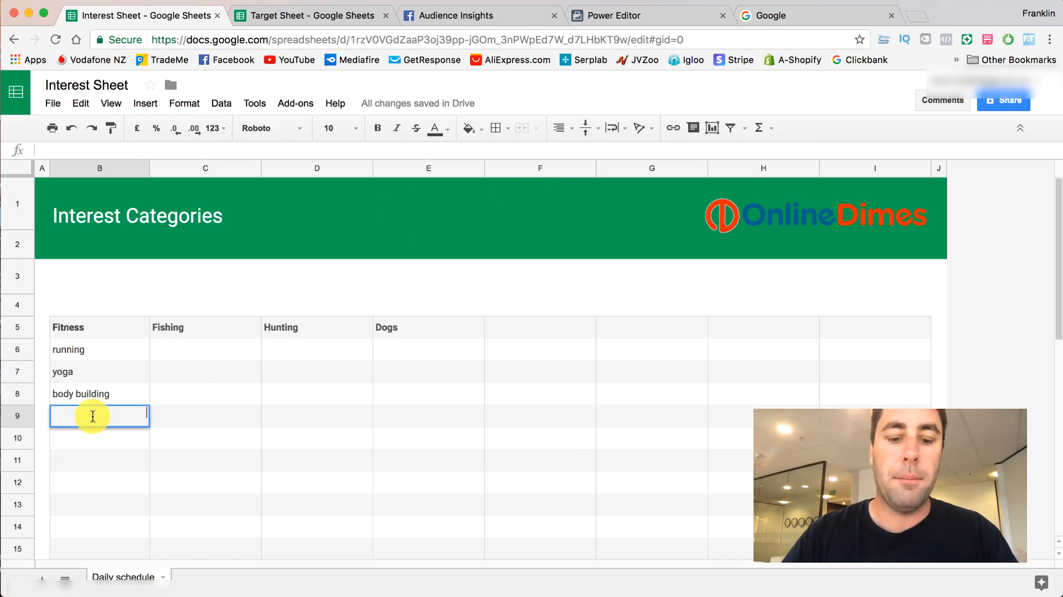
{"action": "type", "text": "cross fit"}
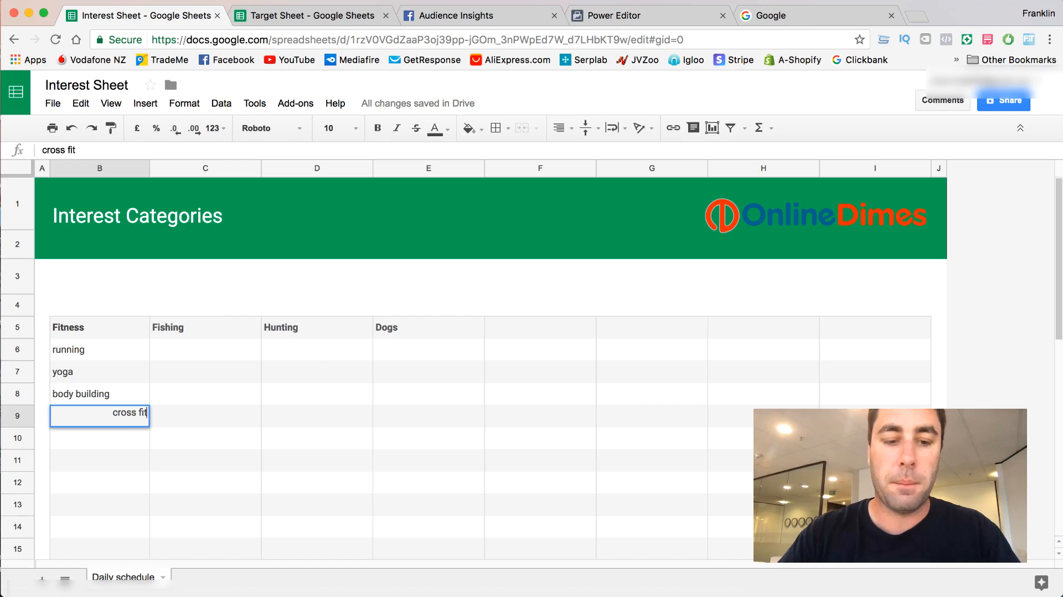
{"action": "left_click", "coordinate": [566, 131]}
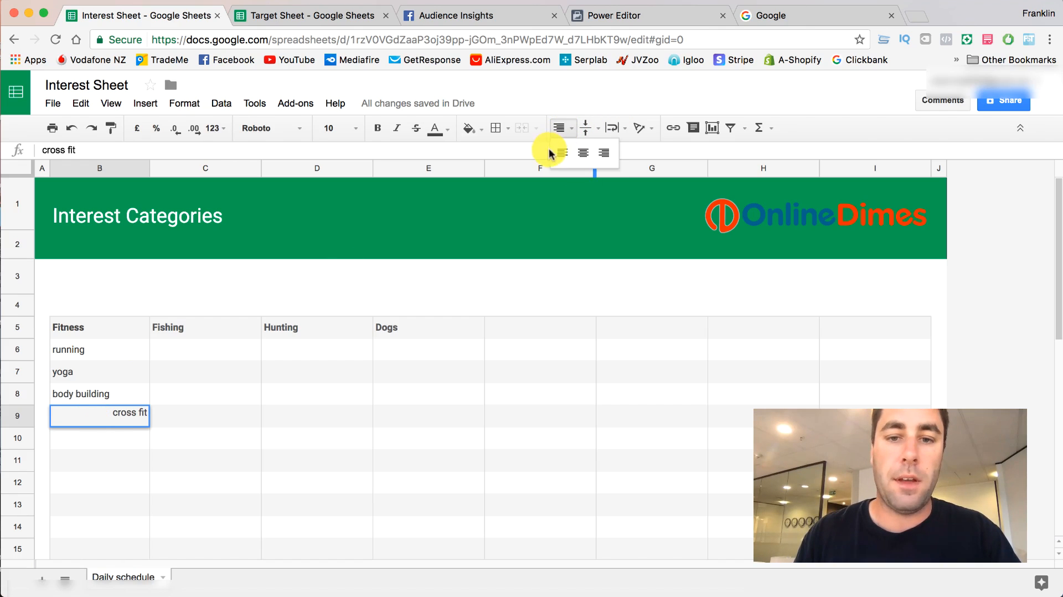
{"action": "left_click", "coordinate": [556, 150]}
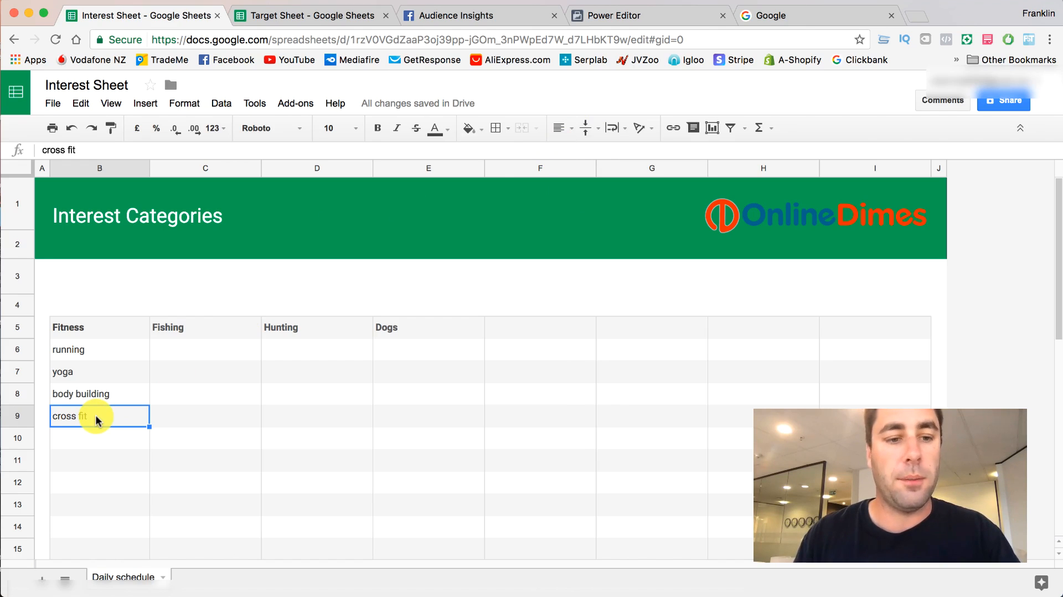
{"action": "left_click", "coordinate": [118, 393]}
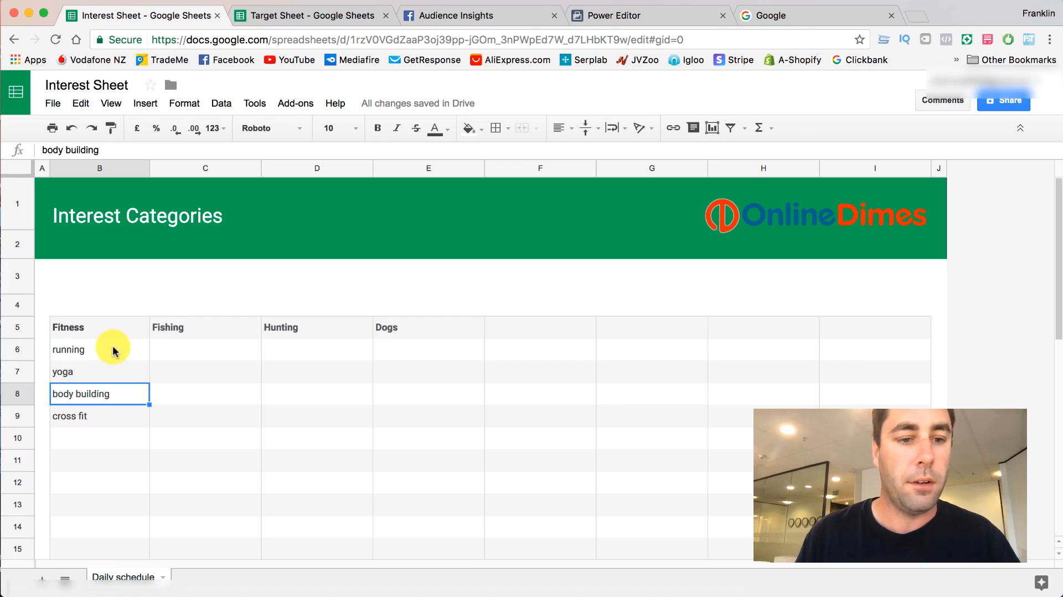
{"action": "left_click", "coordinate": [106, 371]}
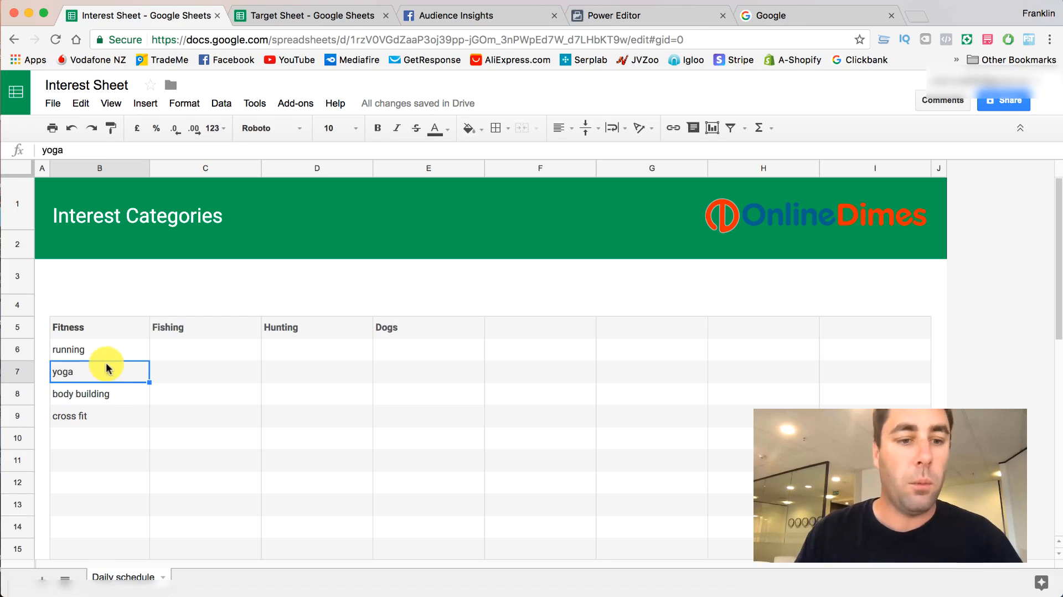
{"action": "left_click", "coordinate": [104, 350]}
{"action": "left_click", "coordinate": [105, 371]}
{"action": "left_click", "coordinate": [115, 395]}
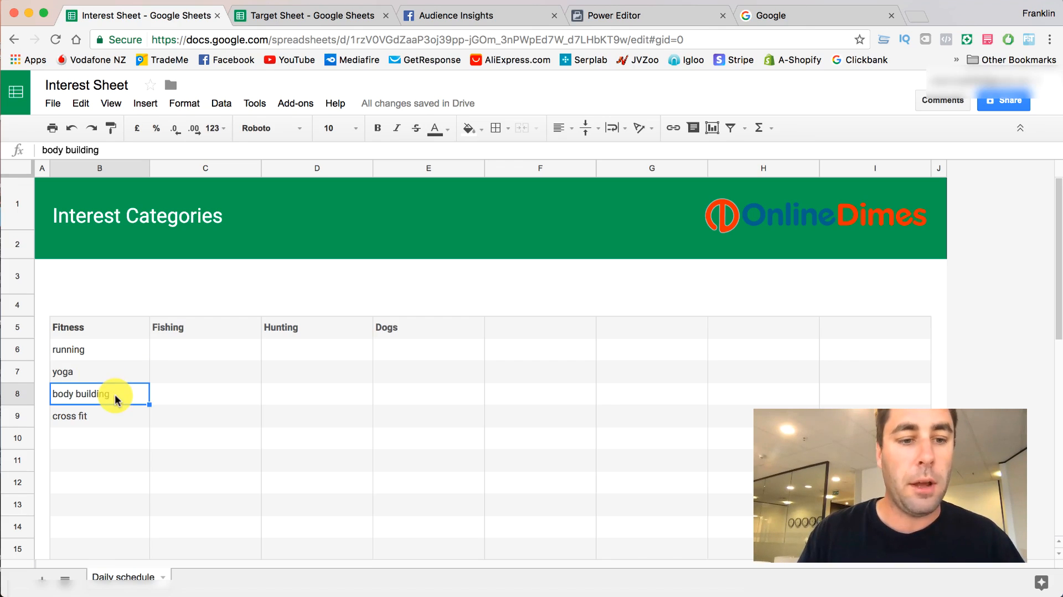
{"action": "left_click", "coordinate": [109, 422]}
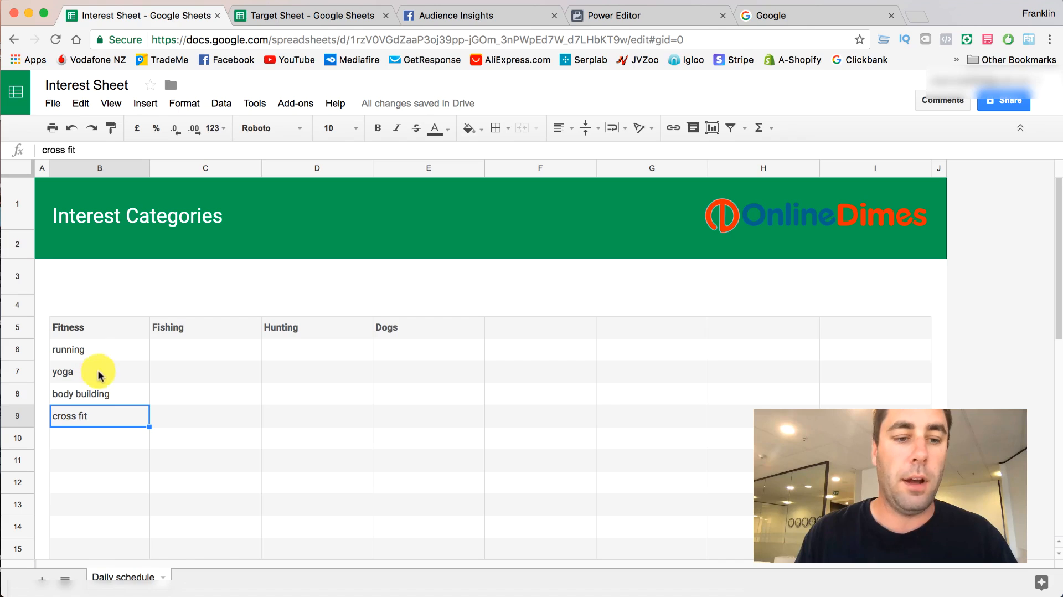
- Enter "trout fishing" in C6 and "salmon fishingh" in C7 under the Fishing heading
{"action": "double_click", "coordinate": [184, 350]}
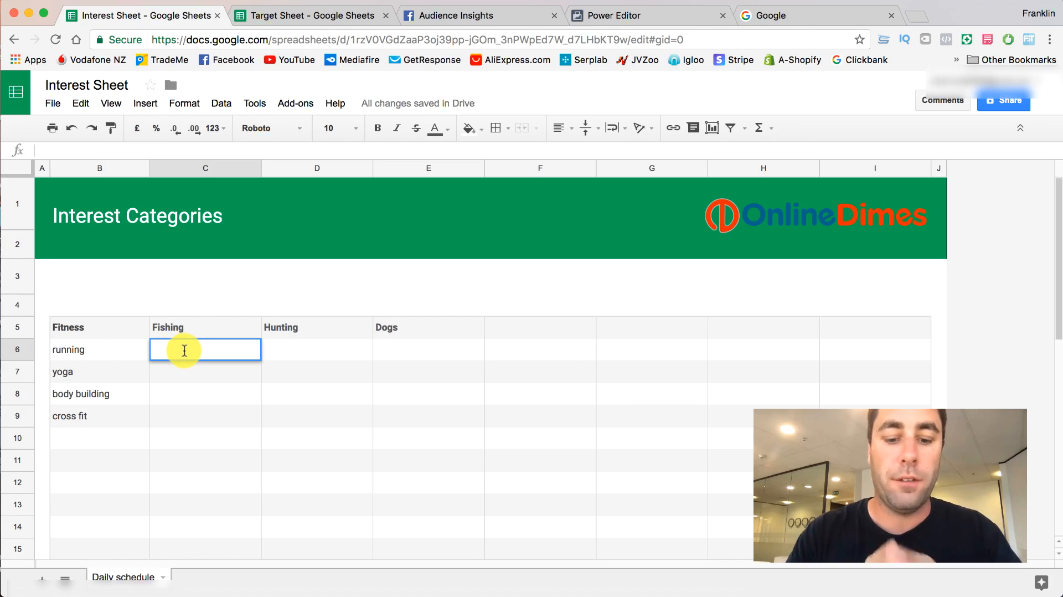
{"action": "type", "text": "trut"}
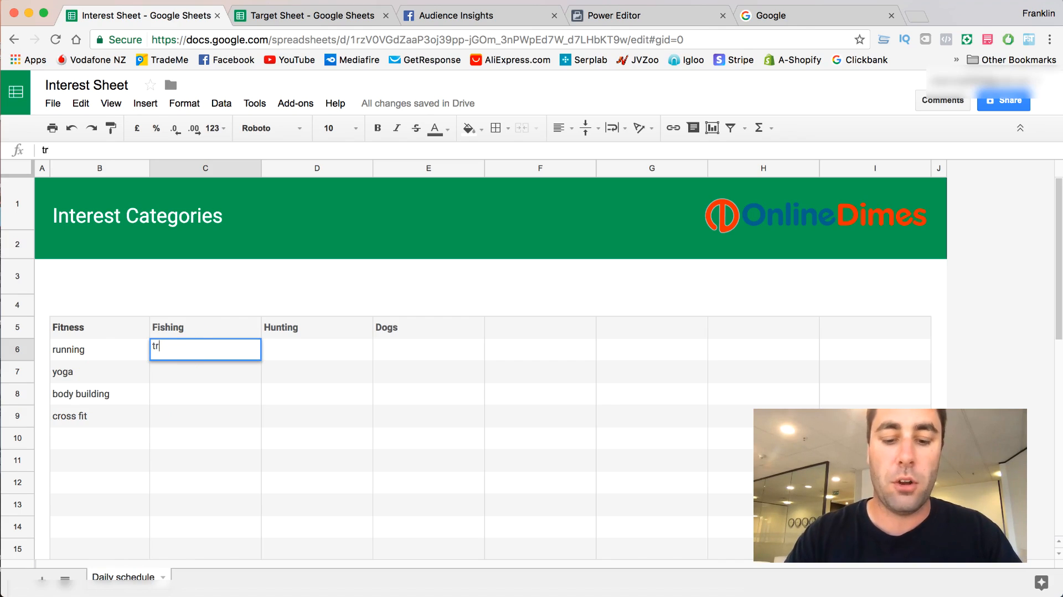
{"action": "key", "text": "BackSpace"}
{"action": "key", "text": "BackSpace"}
{"action": "type", "text": "out fishing"}
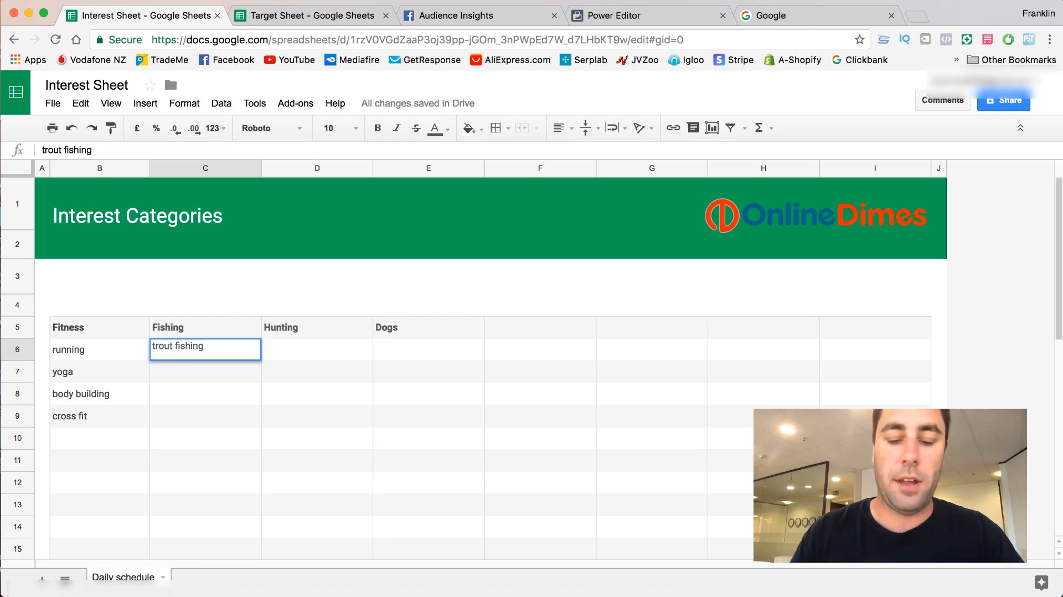
{"action": "key", "text": "Return"}
{"action": "type", "text": "sal"}
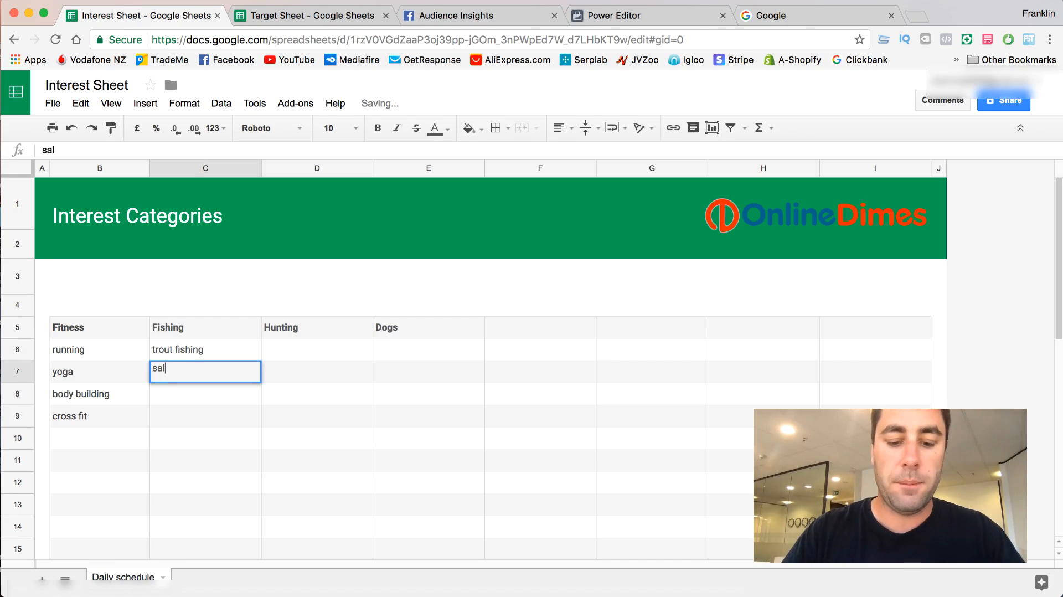
{"action": "type", "text": "mon fishingh"}
{"action": "key", "text": "Return"}
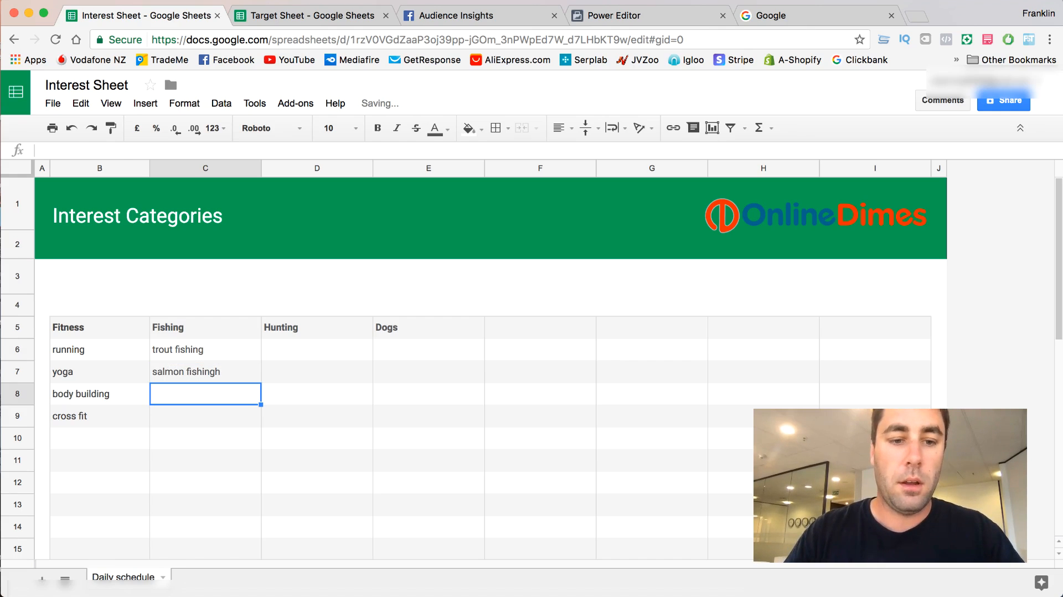
- Correct the spelling in C7 to "salmon fishing" and enter "carp fishing" in C8 under Fishing
{"action": "double_click", "coordinate": [241, 372]}
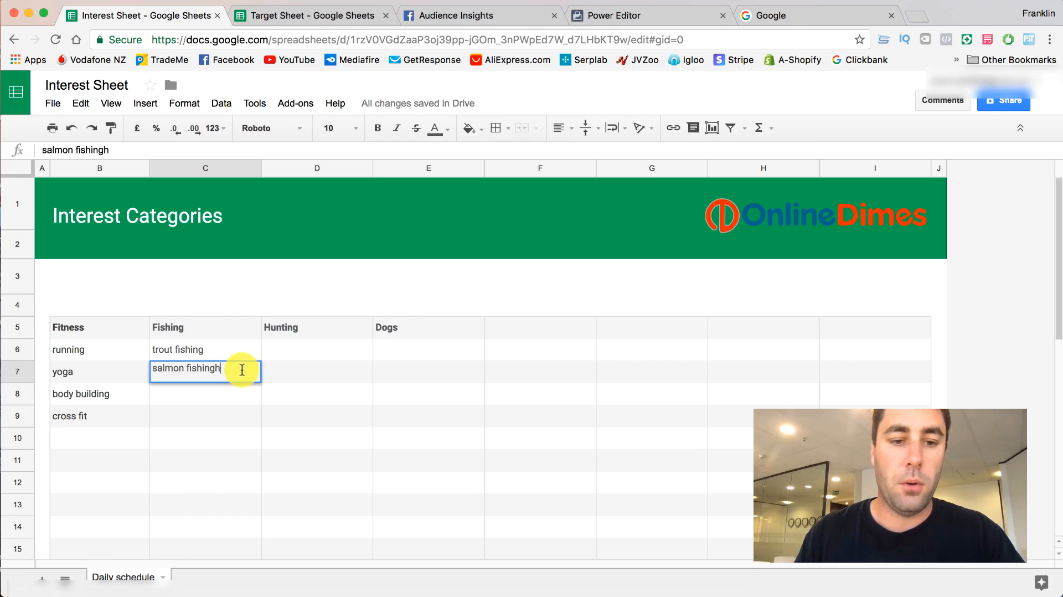
{"action": "double_click", "coordinate": [226, 392]}
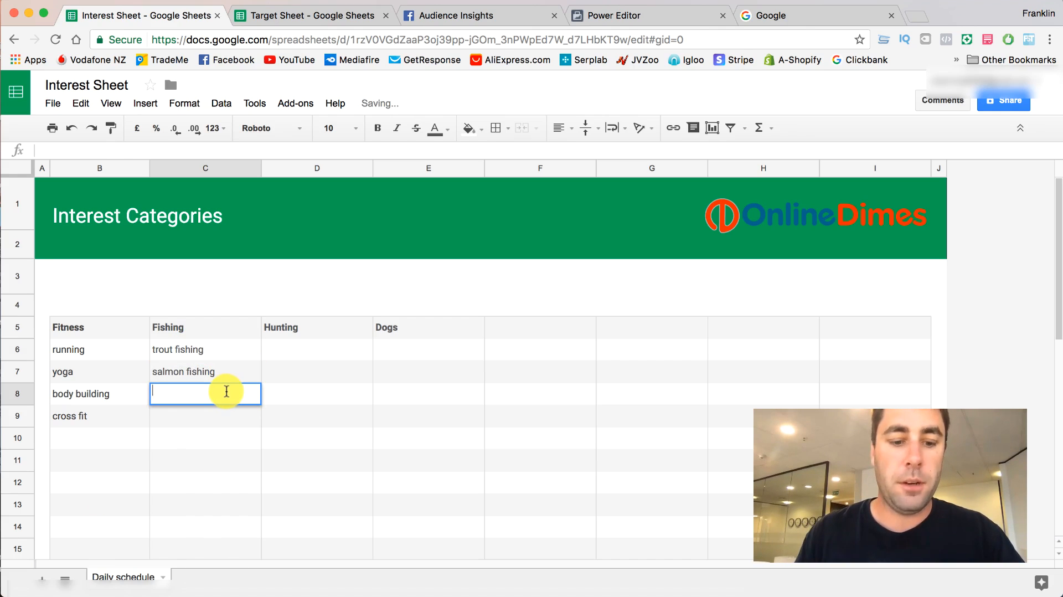
{"action": "type", "text": "carp"}
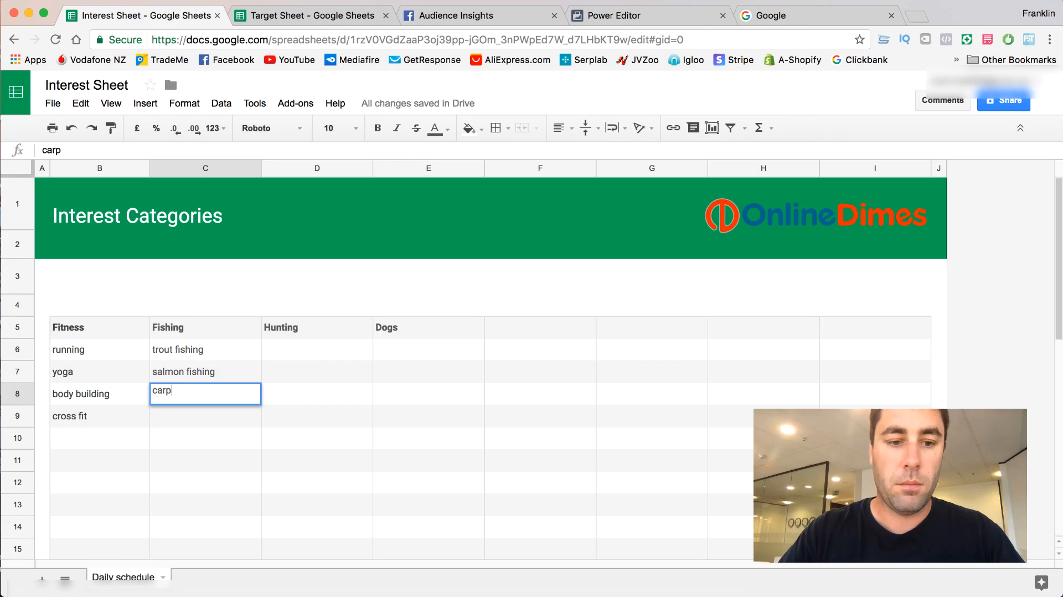
{"action": "type", "text": " fishing"}
{"action": "key", "text": "Return"}
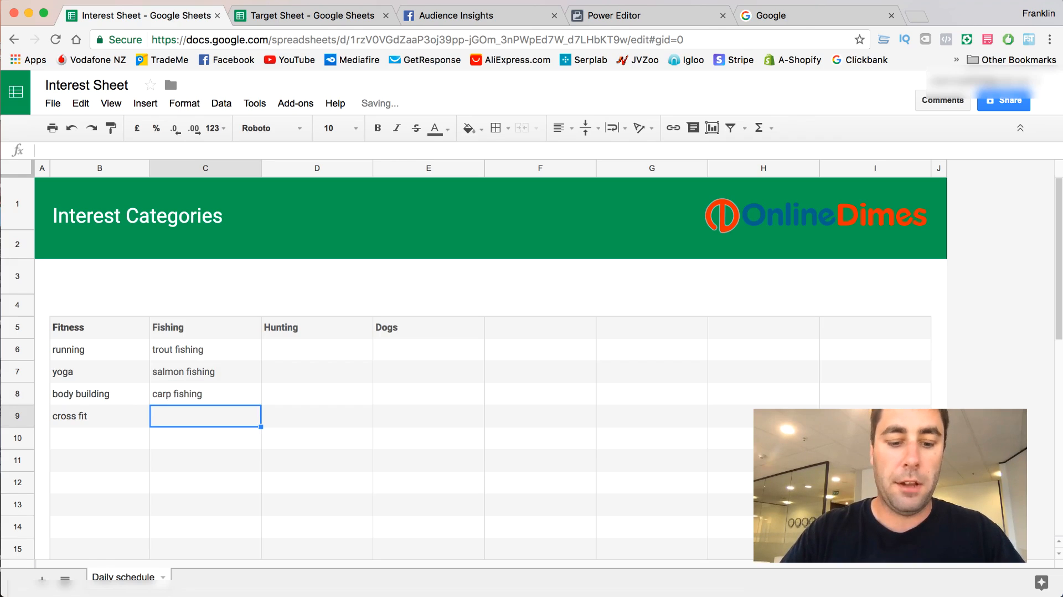
- Enter "bass fishing" in cell C9 as the fourth Fishing interest
{"action": "type", "text": "bass fishing"}
{"action": "key", "text": "Return"}
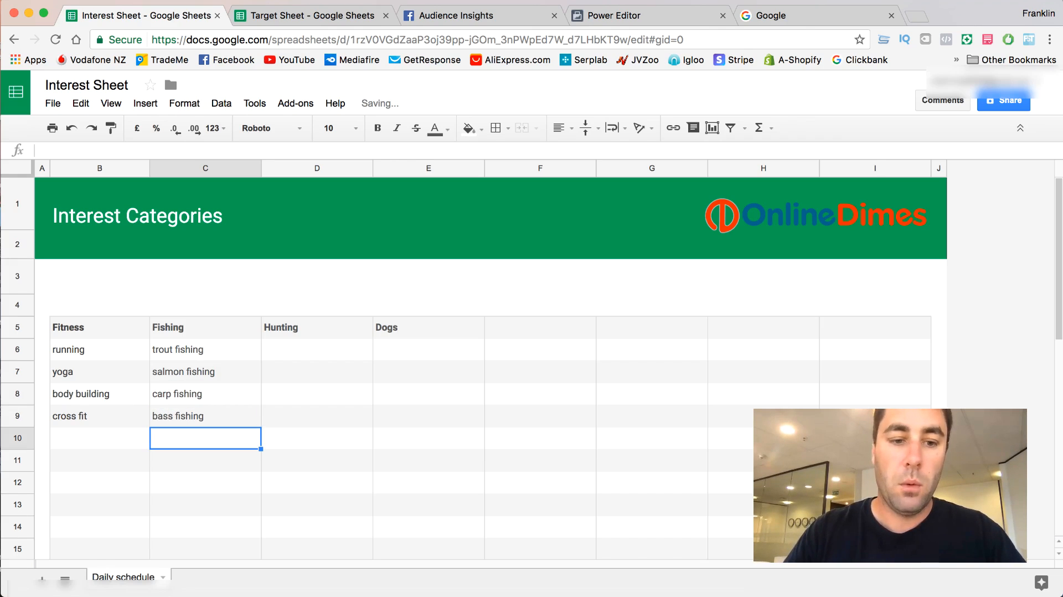
{"action": "type", "text": "salt wat"}
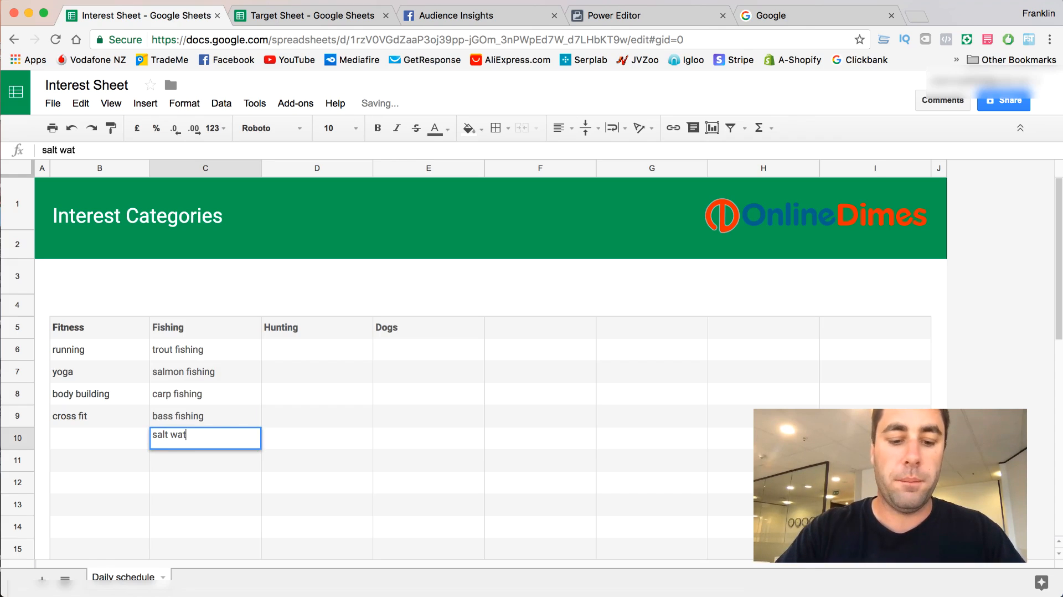
{"action": "type", "text": "er fishing"}
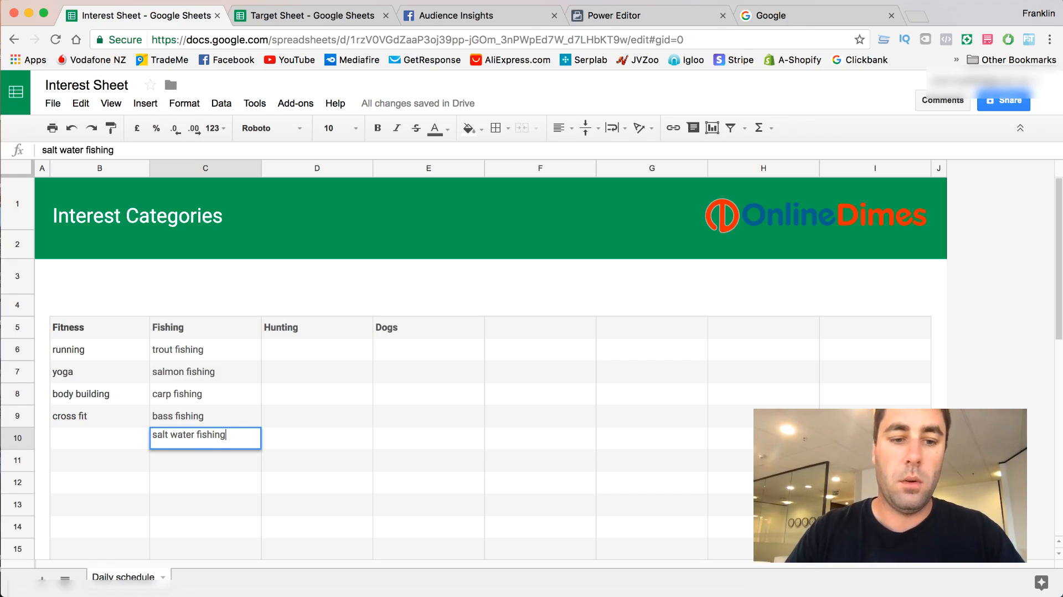
{"action": "key", "text": "BackSpace"}
{"action": "key", "text": "BackSpace"}
{"action": "key", "text": "BackSpace"}
{"action": "key", "text": "BackSpace"}
{"action": "key", "text": "BackSpace"}
{"action": "key", "text": "BackSpace"}
{"action": "key", "text": "BackSpace"}
{"action": "key", "text": "BackSpace"}
{"action": "key", "text": "BackSpace"}
{"action": "key", "text": "BackSpace"}
{"action": "key", "text": "BackSpace"}
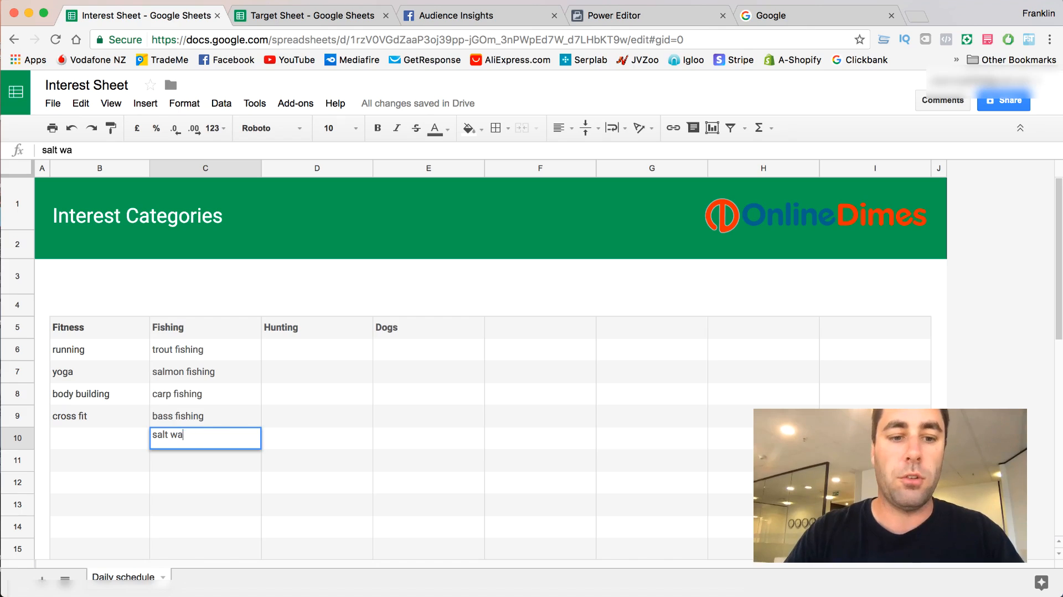
{"action": "key", "text": "BackSpace"}
{"action": "key", "text": "BackSpace"}
{"action": "key", "text": "BackSpace"}
{"action": "key", "text": "BackSpace"}
{"action": "key", "text": "BackSpace"}
{"action": "key", "text": "BackSpace"}
{"action": "key", "text": "BackSpace"}
- Enter "big game fishing" in C10 and "fly fishing" in C11 under the Fishing heading
{"action": "type", "text": "bi"}
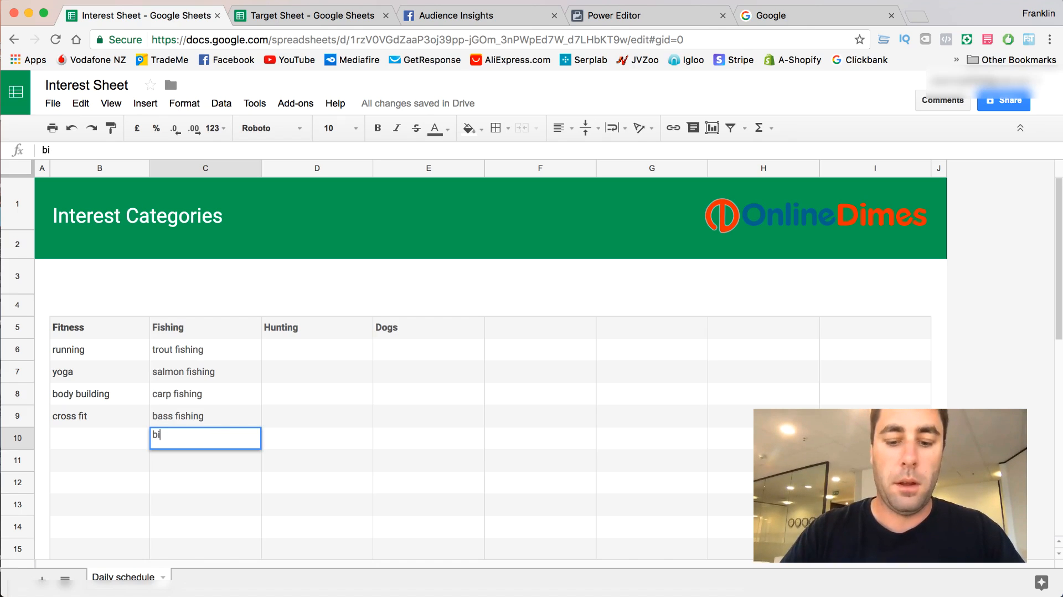
{"action": "type", "text": "g game fishing"}
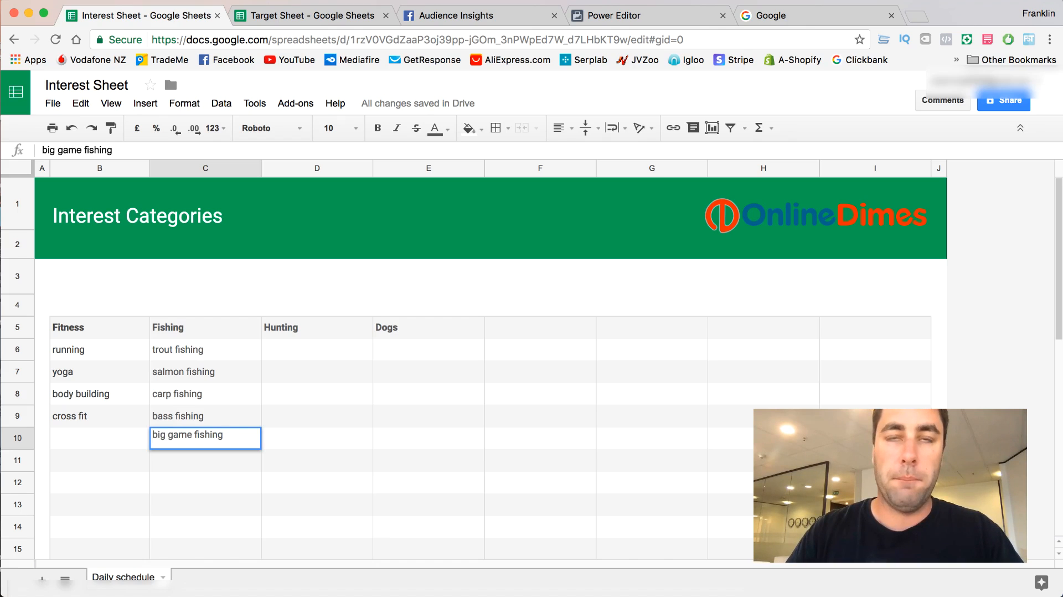
{"action": "key", "text": "Return"}
{"action": "type", "text": "fly "}
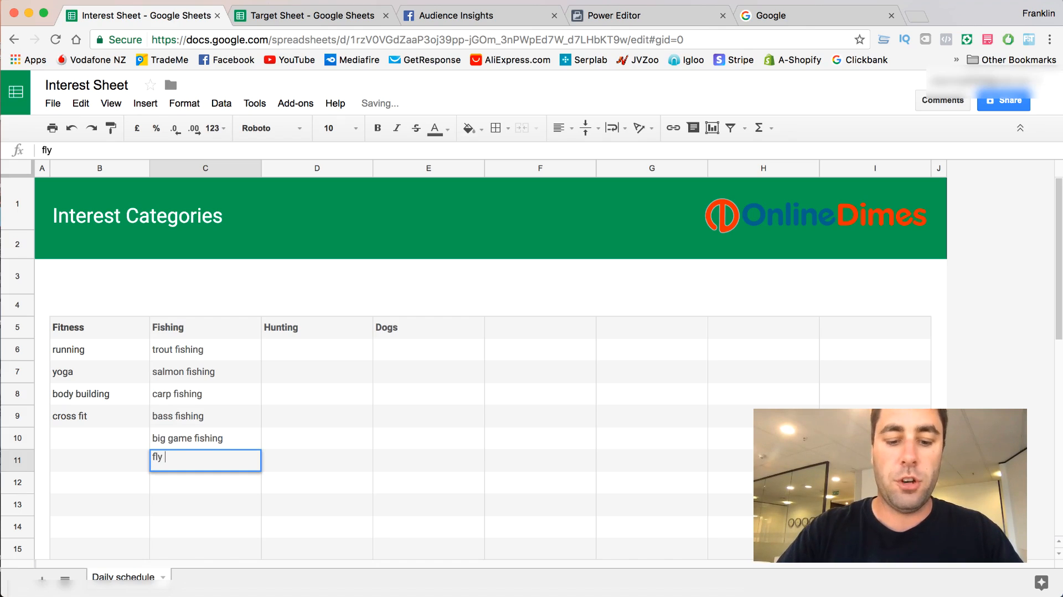
{"action": "type", "text": "fishing"}
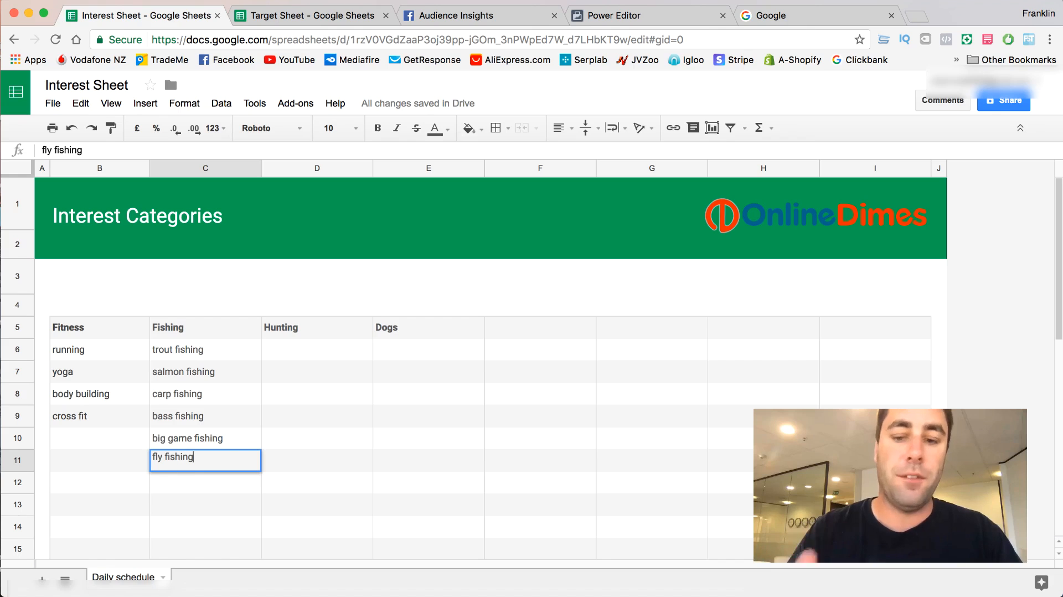
{"action": "key", "text": "Return"}
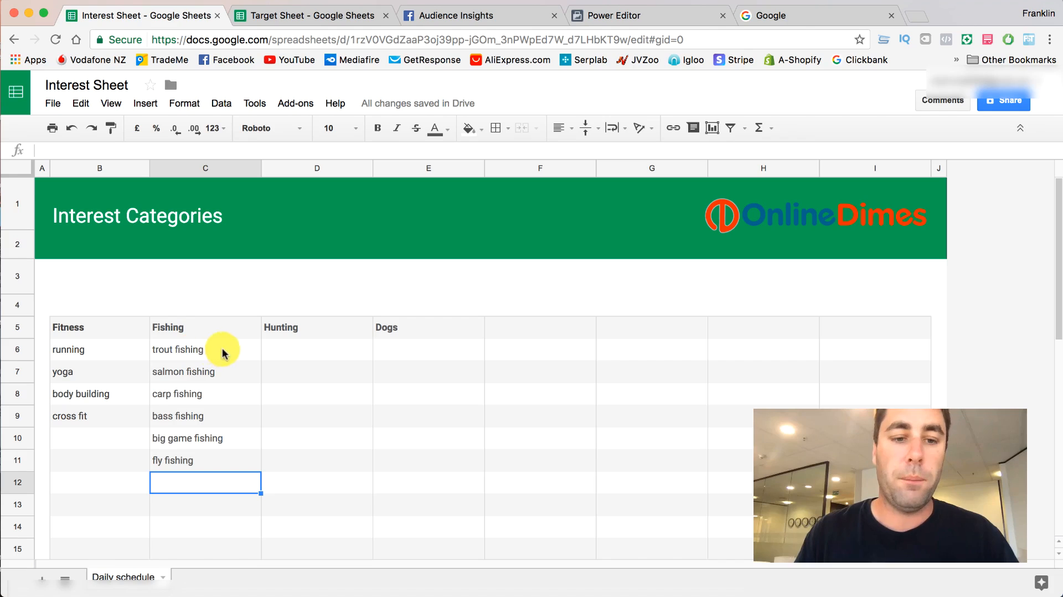
- Enter "deer hunting" in D6 and "duck hunting" in D7 under the Hunting heading
{"action": "double_click", "coordinate": [284, 350]}
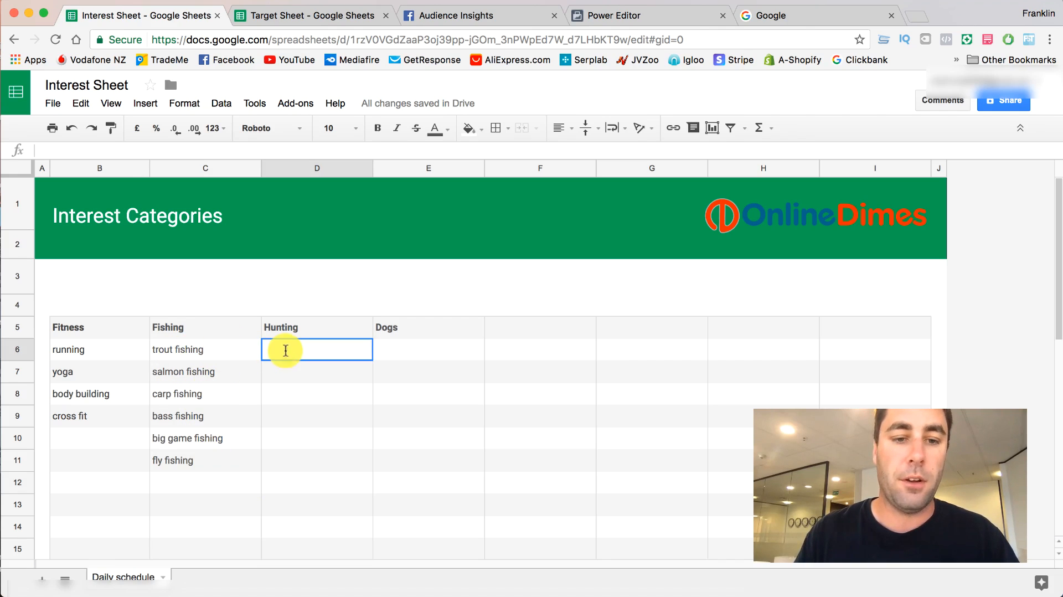
{"action": "type", "text": "deer hunting"}
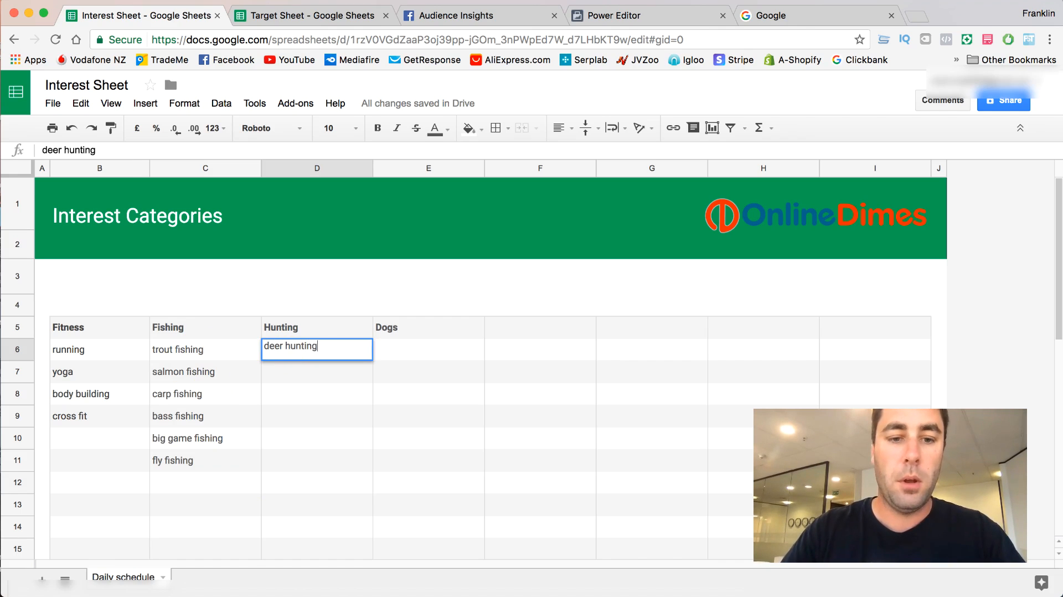
{"action": "key", "text": "Return"}
{"action": "type", "text": "duck hunting"}
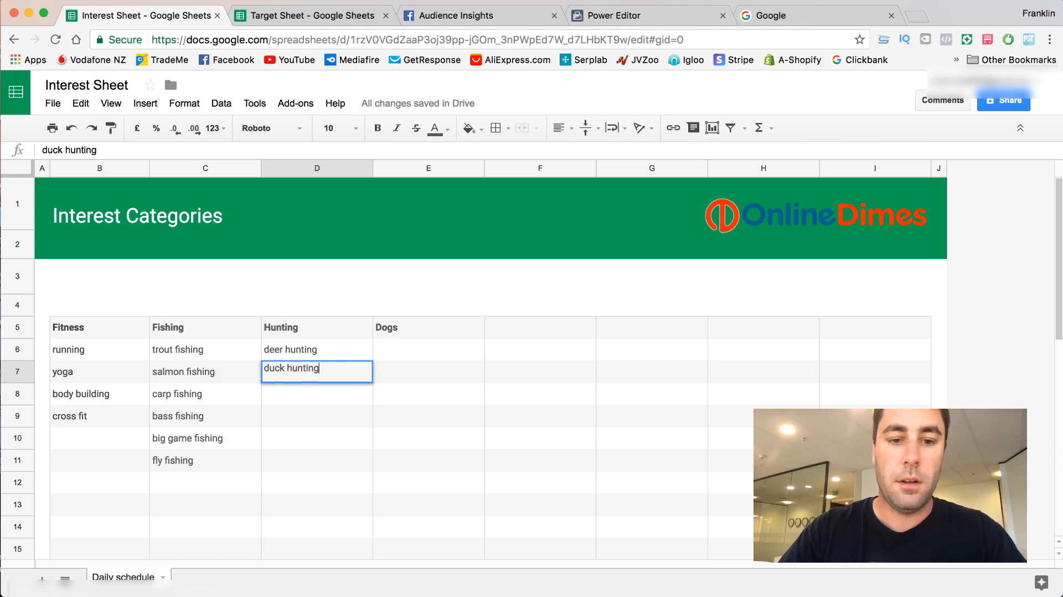
{"action": "key", "text": "Return"}
- Enter "pig hunting" in D8 and "beer hunting" in D9 under the Hunting heading
{"action": "type", "text": "pi"}
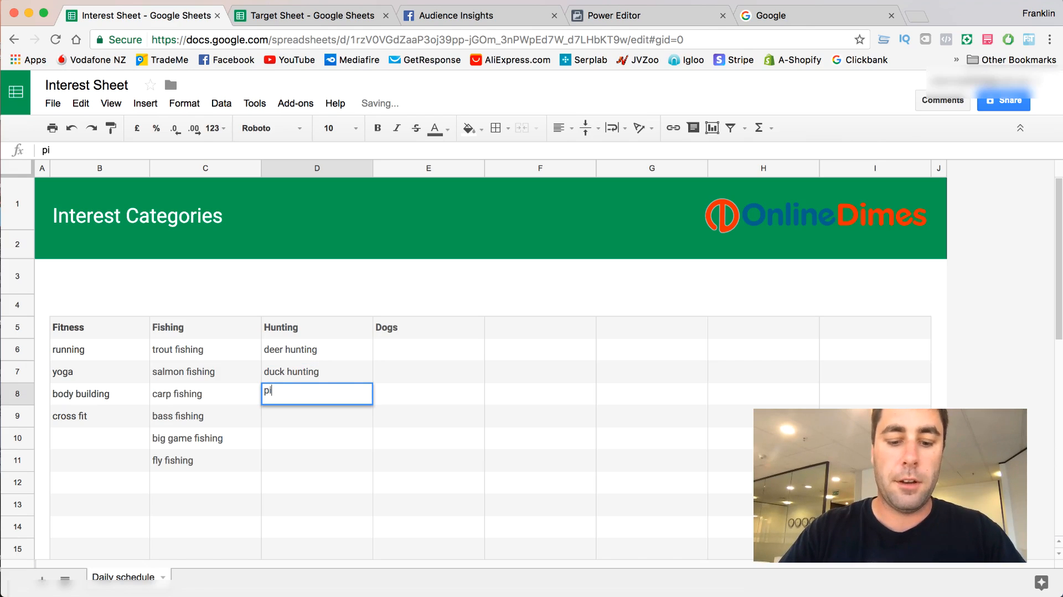
{"action": "type", "text": "g hunting"}
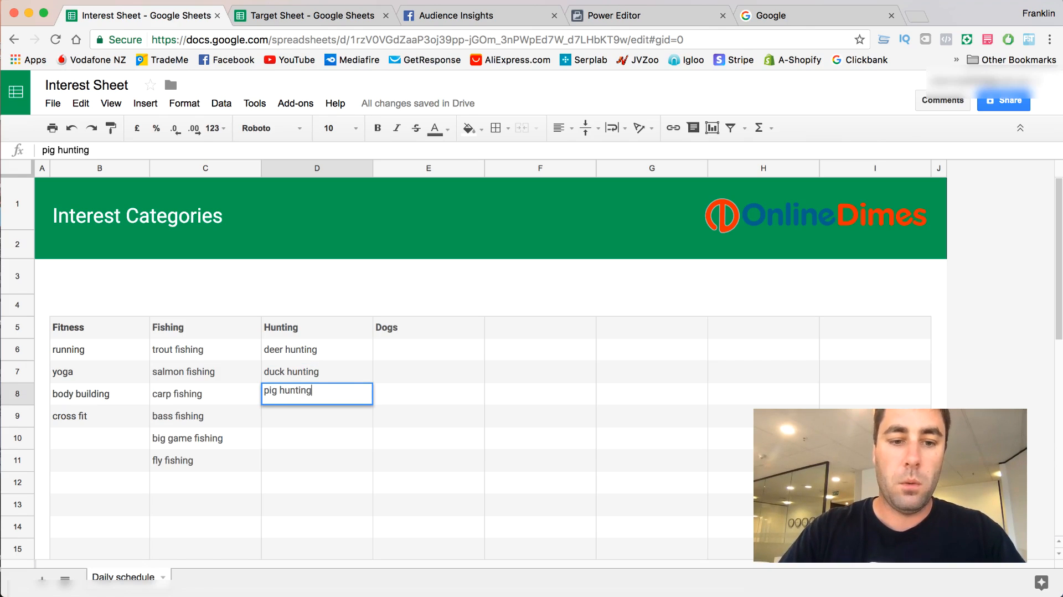
{"action": "key", "text": "Return"}
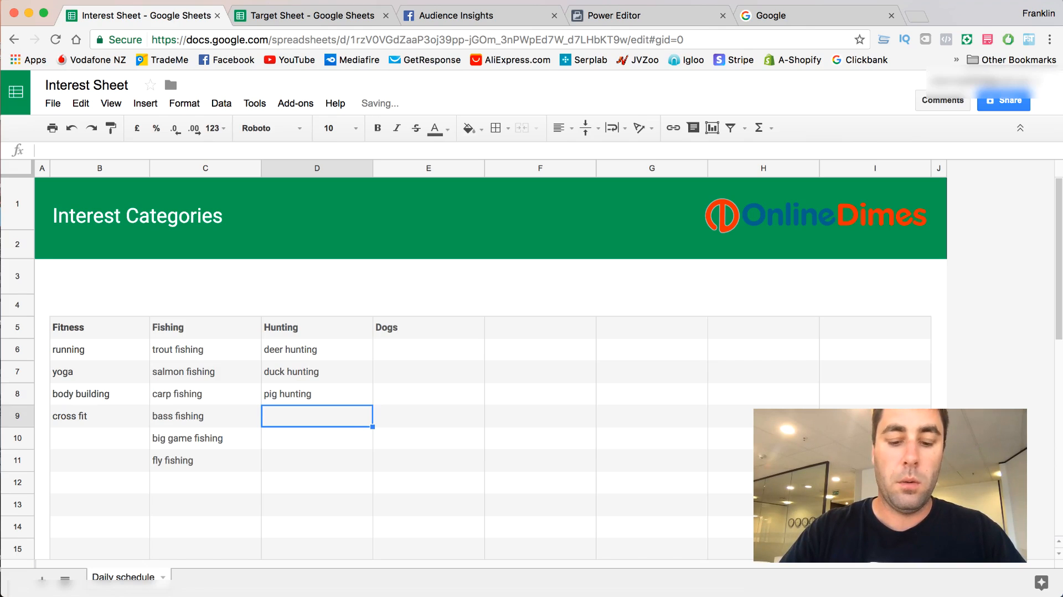
{"action": "type", "text": "beer hunting"}
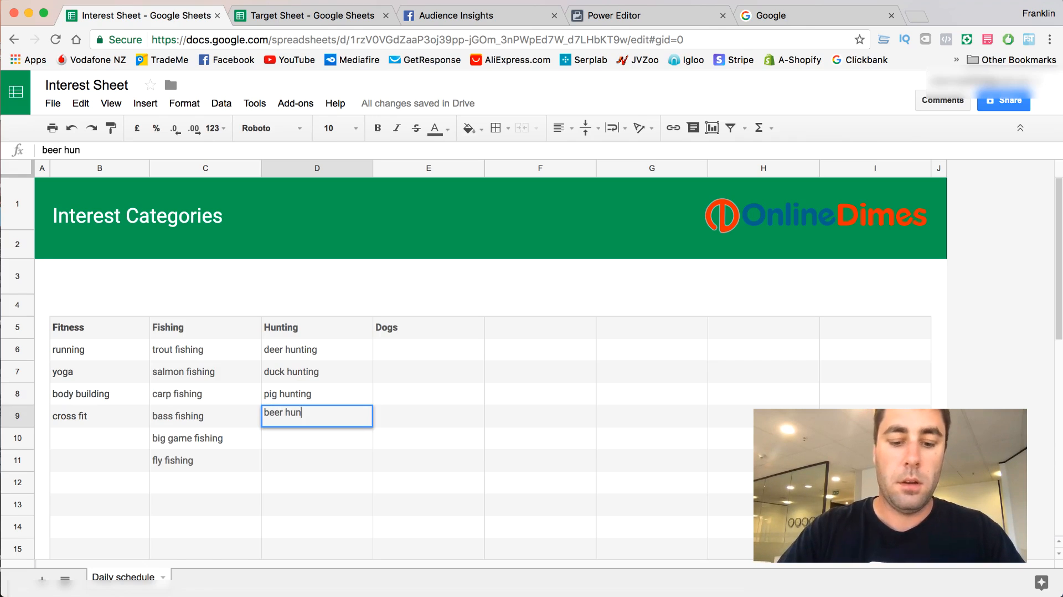
- Change the entry in D8 under Hunting to "pig/boar hunting"
{"action": "left_click", "coordinate": [275, 398]}
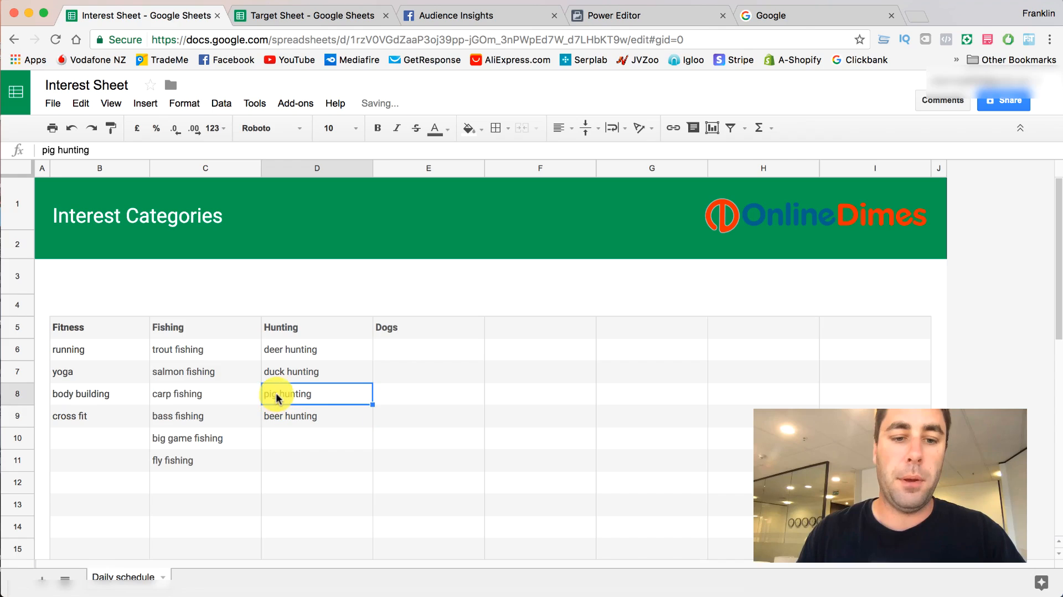
{"action": "double_click", "coordinate": [277, 394]}
{"action": "type", "text": "/boar"}
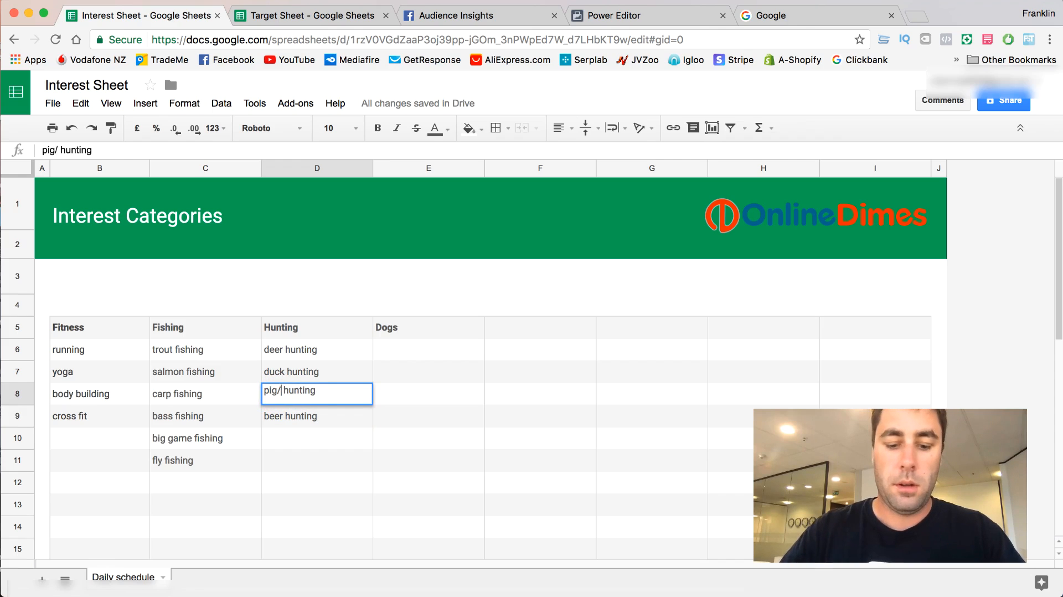
{"action": "left_click", "coordinate": [328, 419]}
{"action": "left_click", "coordinate": [323, 441]}
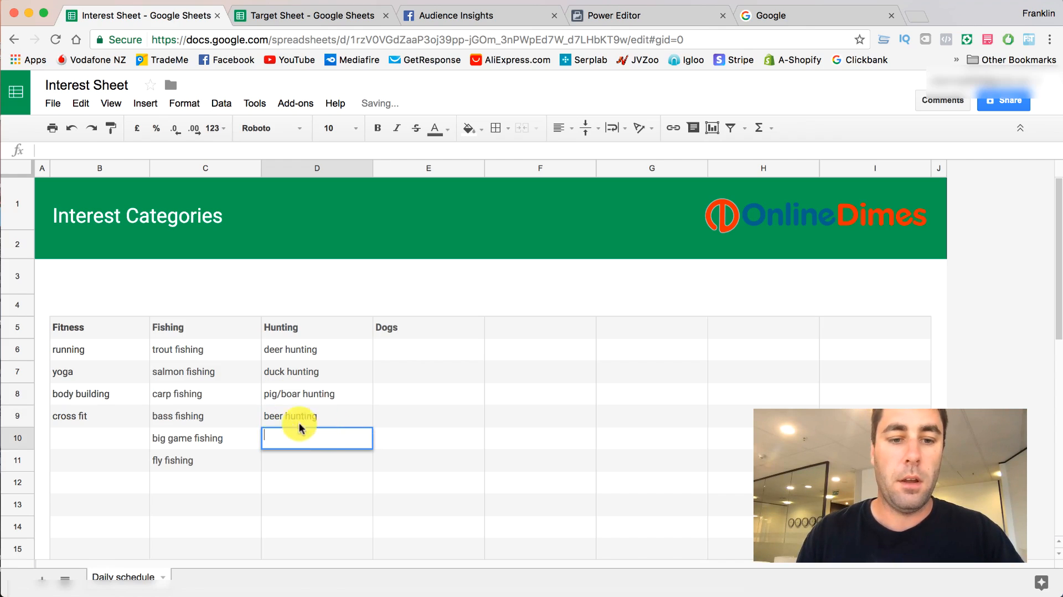
- Correct the misspelled entry in D9 under Hunting to "bear hunting"
{"action": "left_click", "coordinate": [279, 417]}
{"action": "double_click", "coordinate": [282, 416]}
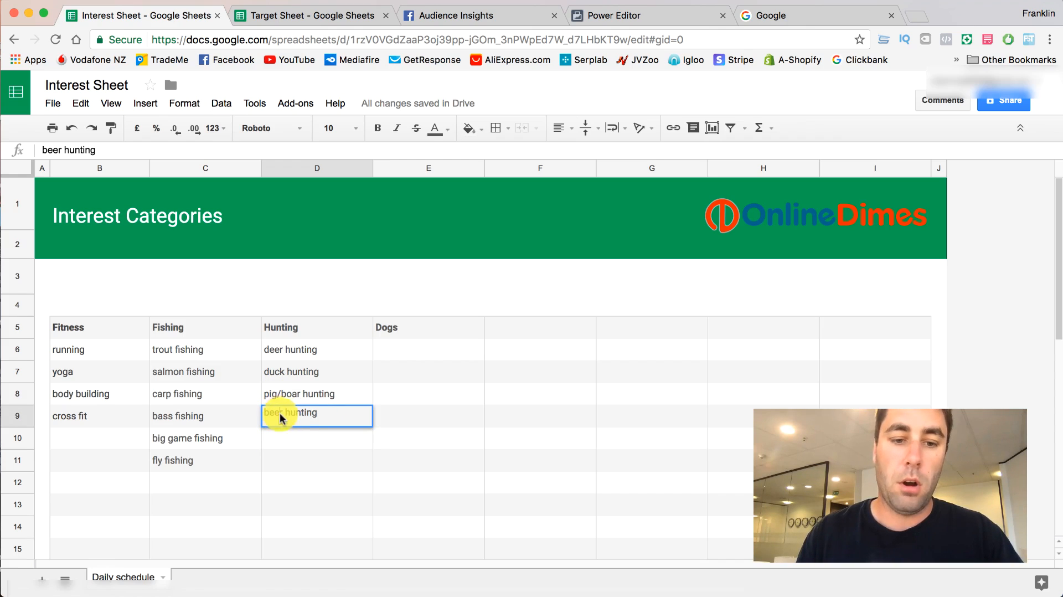
{"action": "type", "text": "bear"}
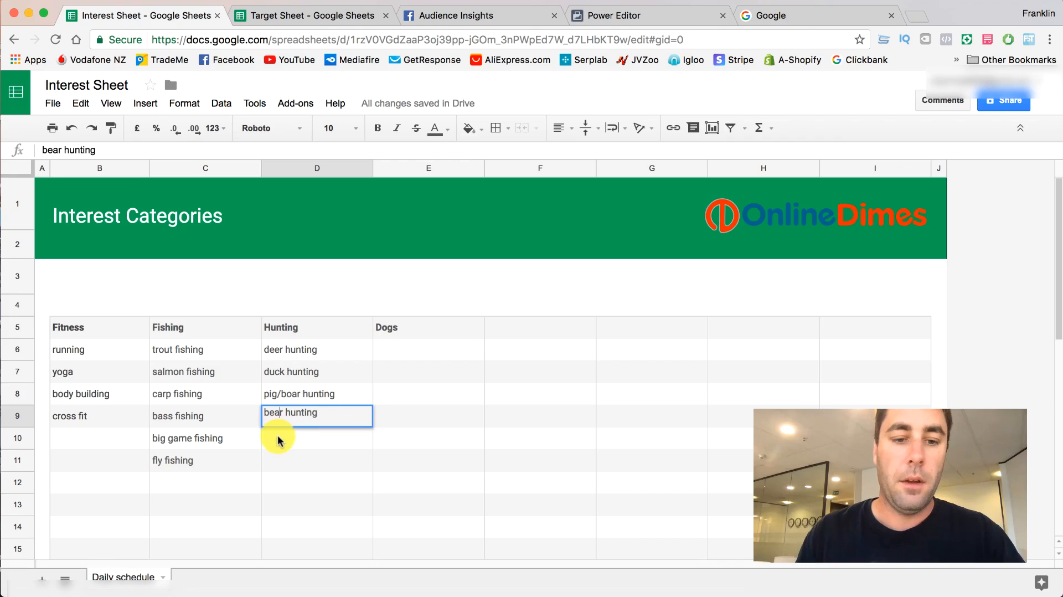
{"action": "double_click", "coordinate": [279, 439]}
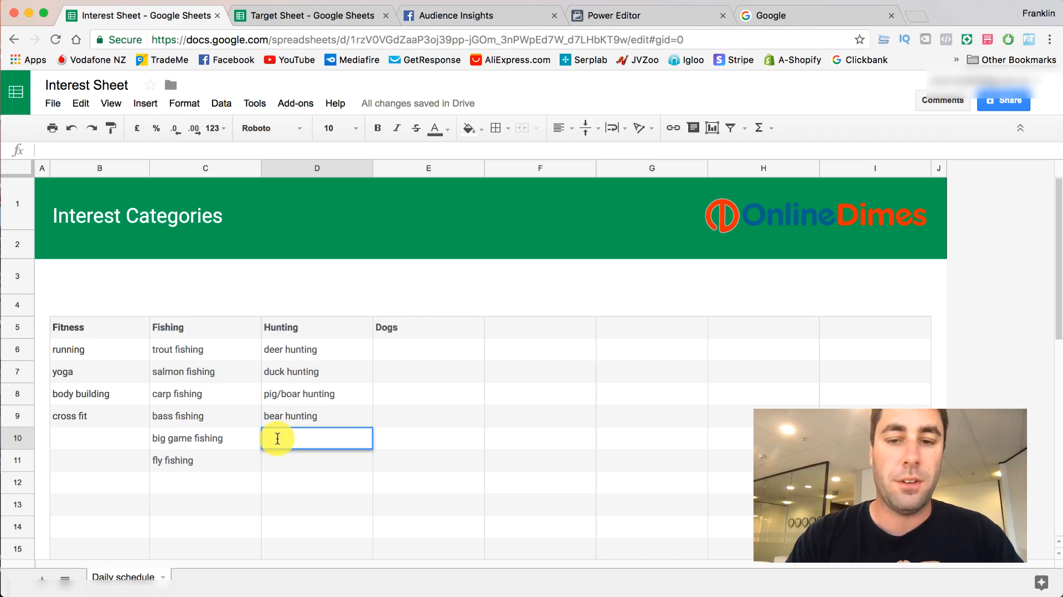
- Switch to Google and search for "dog breeds" to find ideas for the Dogs category
{"action": "left_click", "coordinate": [423, 330]}
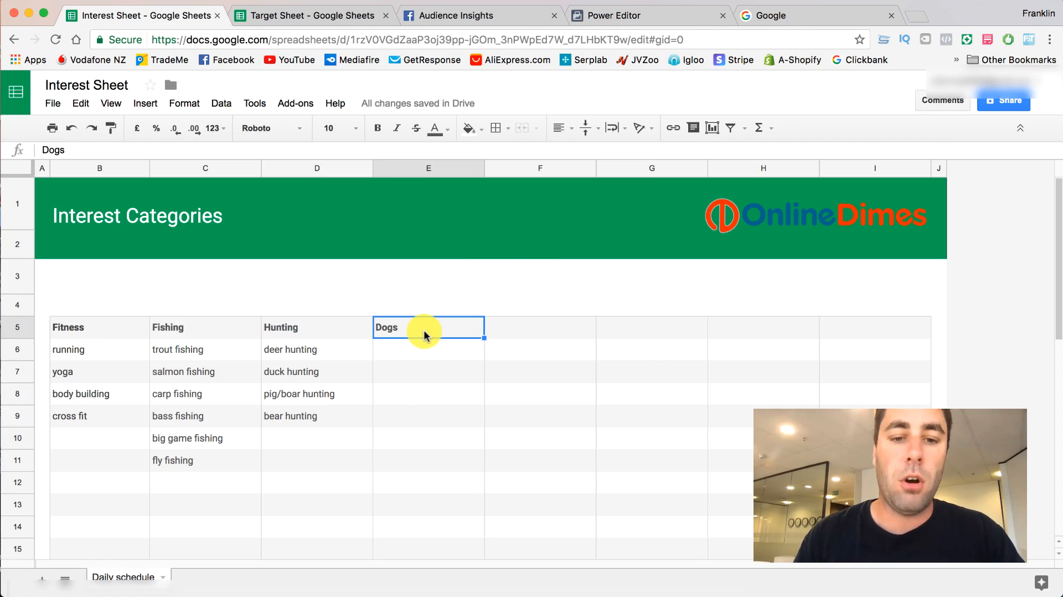
{"action": "left_click", "coordinate": [763, 20]}
{"action": "left_click", "coordinate": [478, 321]}
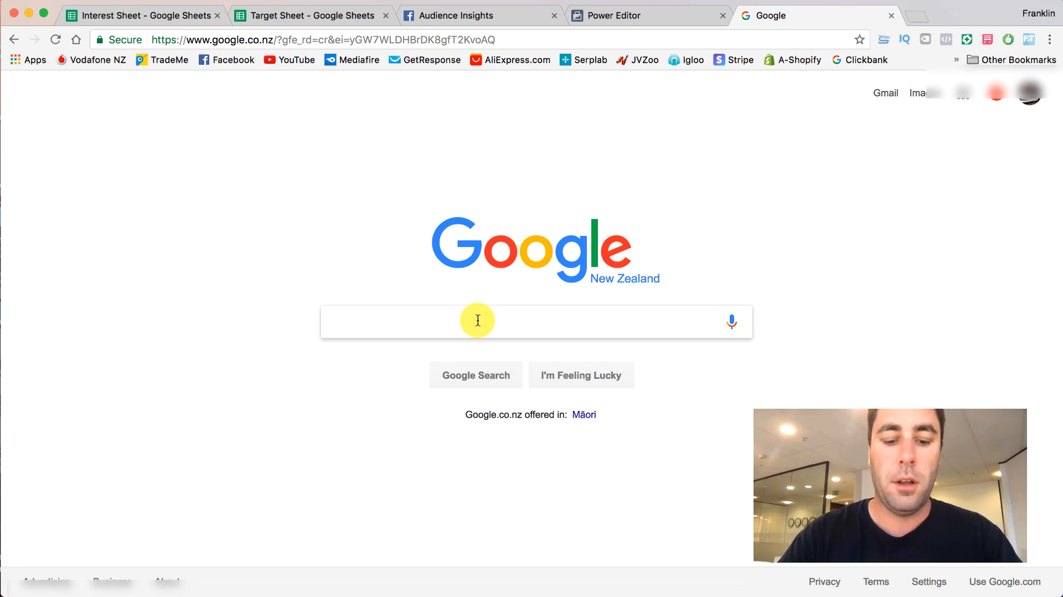
{"action": "type", "text": "dog br"}
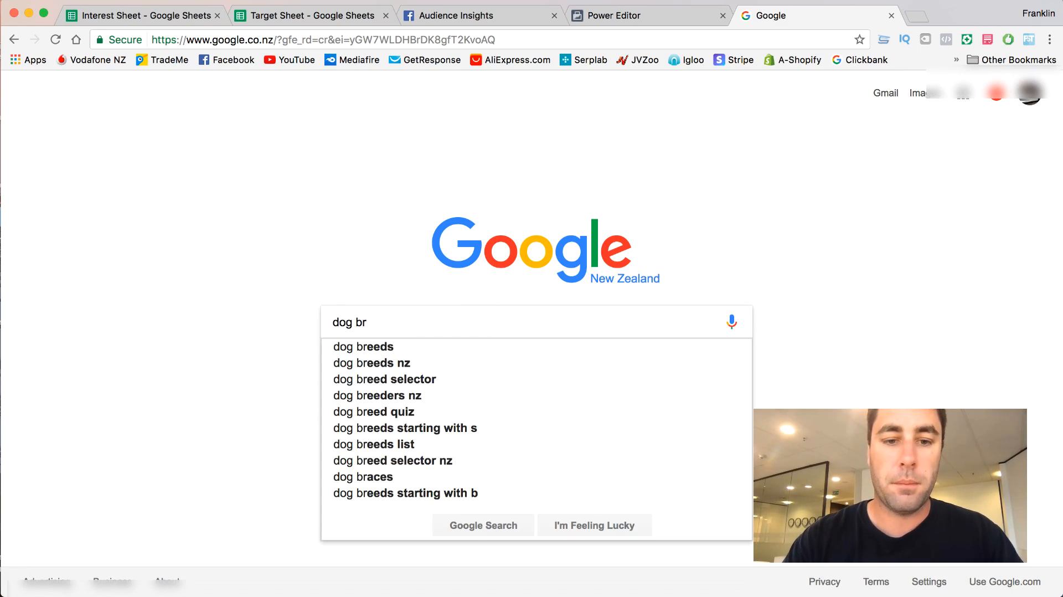
{"action": "key", "text": "Down"}
{"action": "key", "text": "Return"}
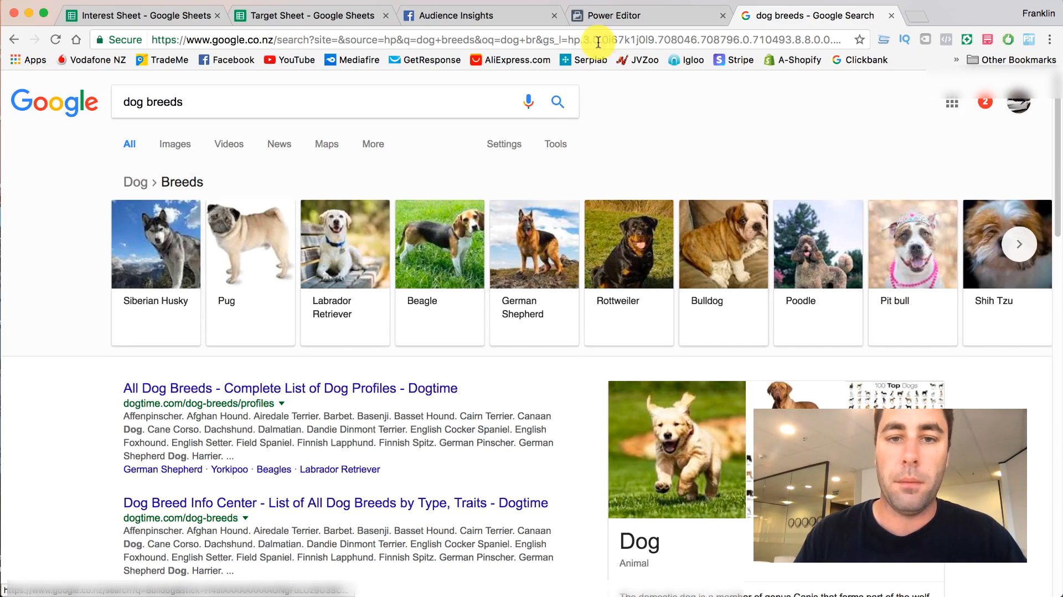
- Return to the Interest Sheet and enter "pitbull poodle" in cell E6 under the Dogs heading
{"action": "left_click", "coordinate": [179, 22]}
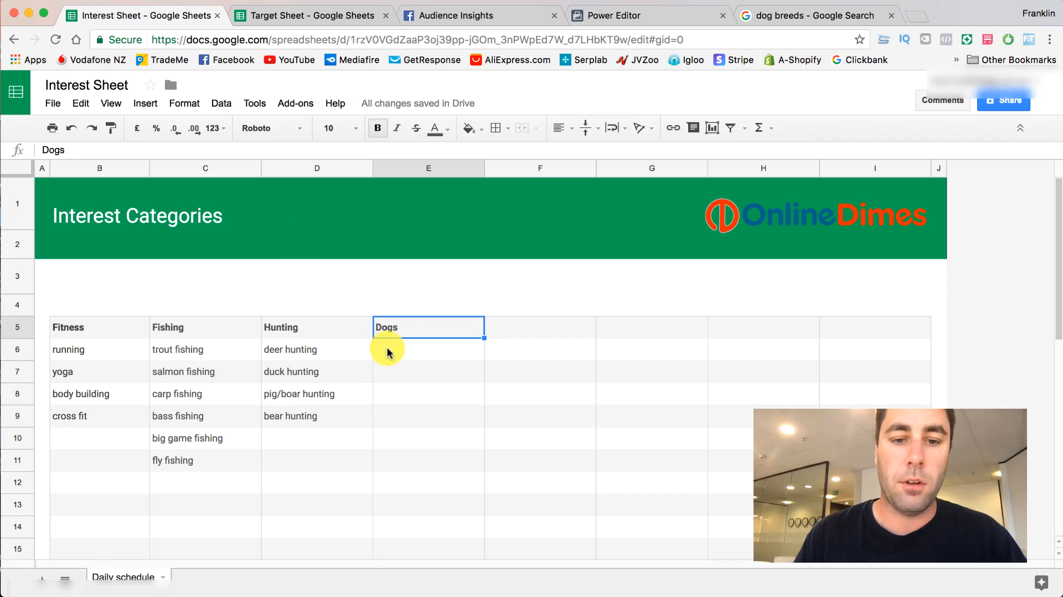
{"action": "double_click", "coordinate": [388, 349]}
{"action": "type", "text": "pitbul"}
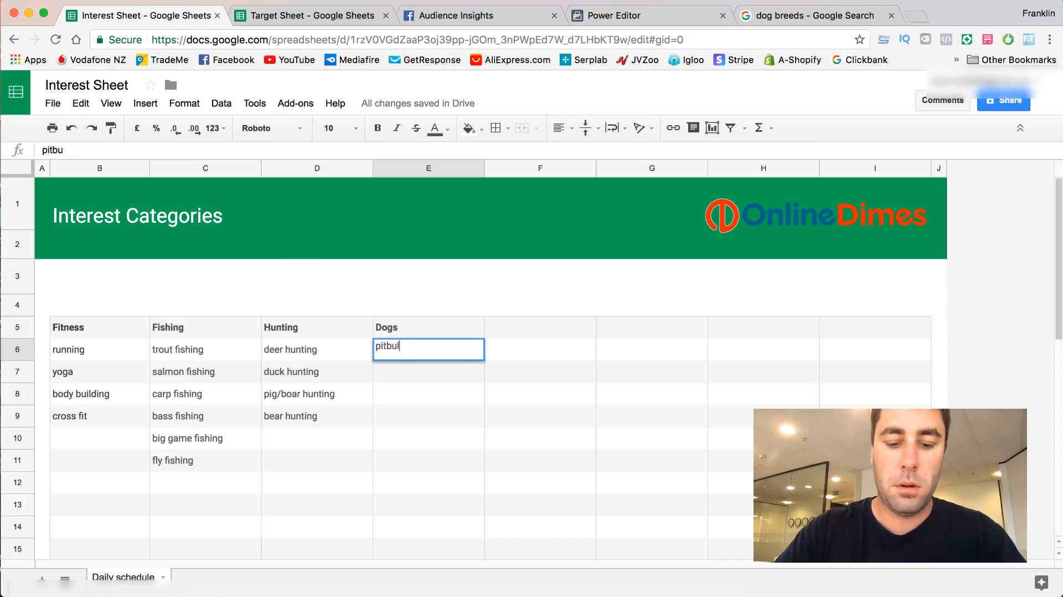
{"action": "type", "text": "l poodle"}
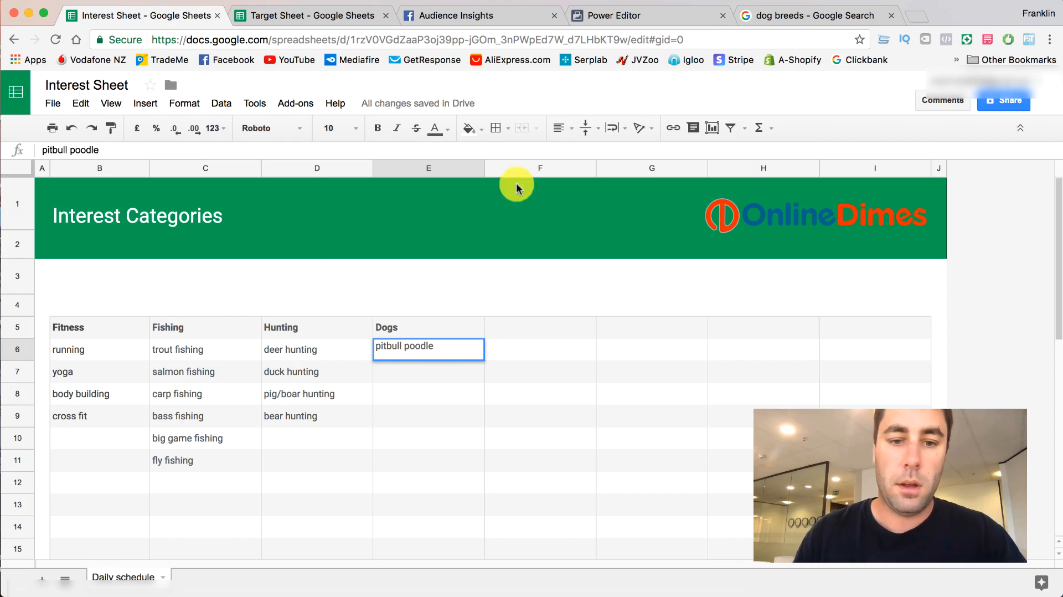
- Check the dog breeds results on Google and reduce the entry in E6 under Dogs to just "pitbull"
{"action": "left_click", "coordinate": [796, 15]}
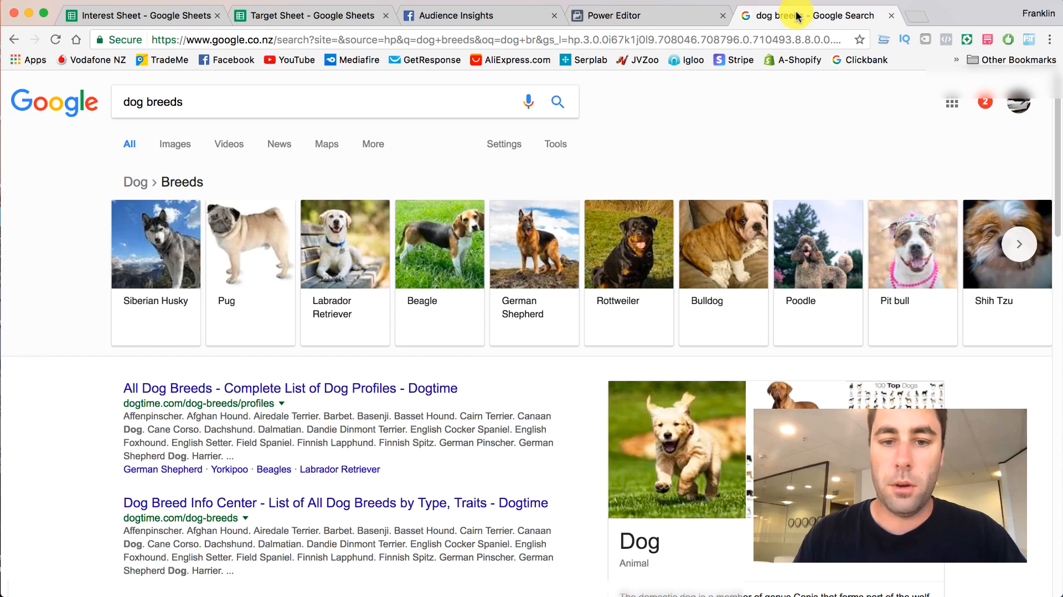
{"action": "left_click", "coordinate": [161, 14]}
{"action": "left_click", "coordinate": [407, 335]}
{"action": "double_click", "coordinate": [436, 348]}
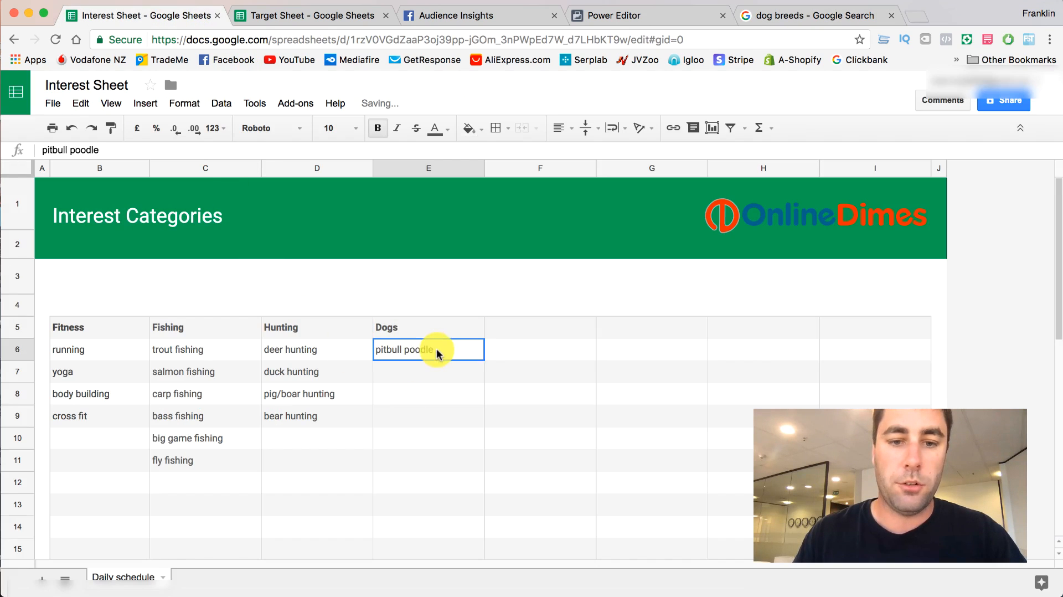
{"action": "left_click_drag", "start_coordinate": [435, 347], "coordinate": [405, 343]}
{"action": "key", "text": "BackSpace"}
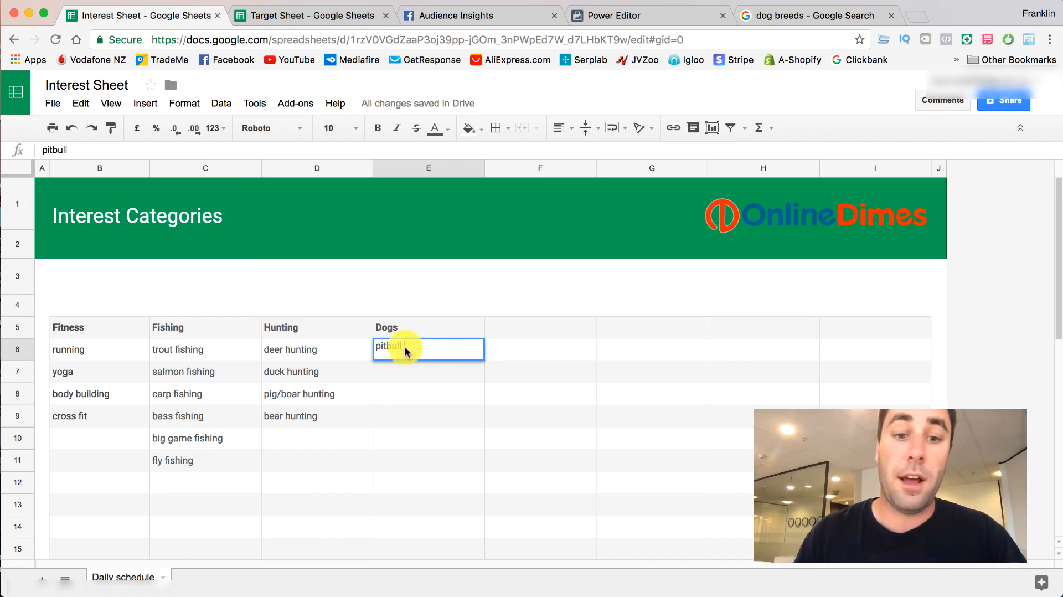
- Enter "poodle" in E7 and "beagle" in E8 under the Dogs heading
{"action": "double_click", "coordinate": [404, 377]}
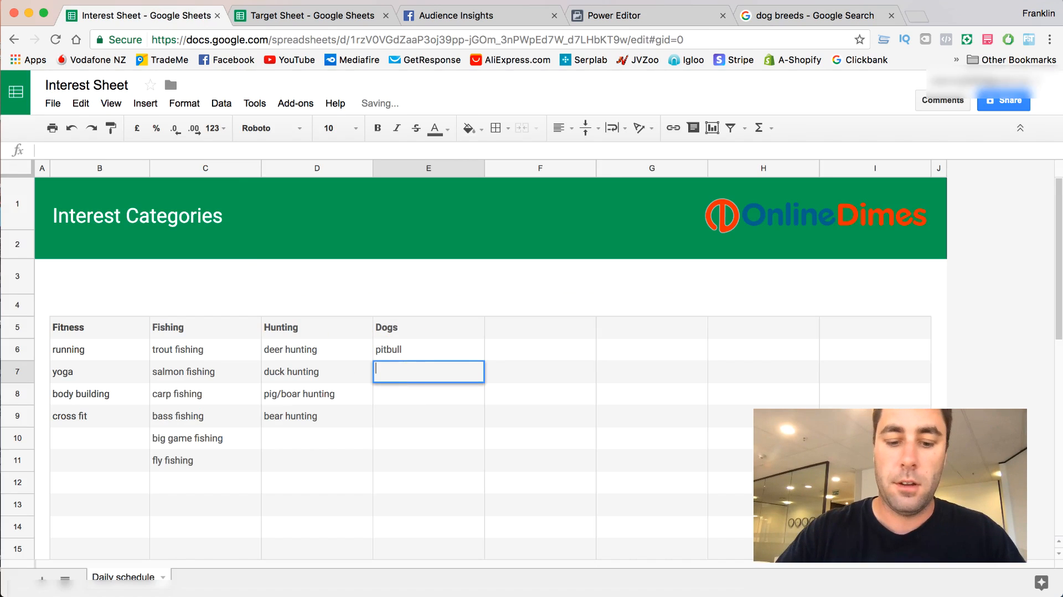
{"action": "type", "text": "poodle"}
{"action": "key", "text": "Return"}
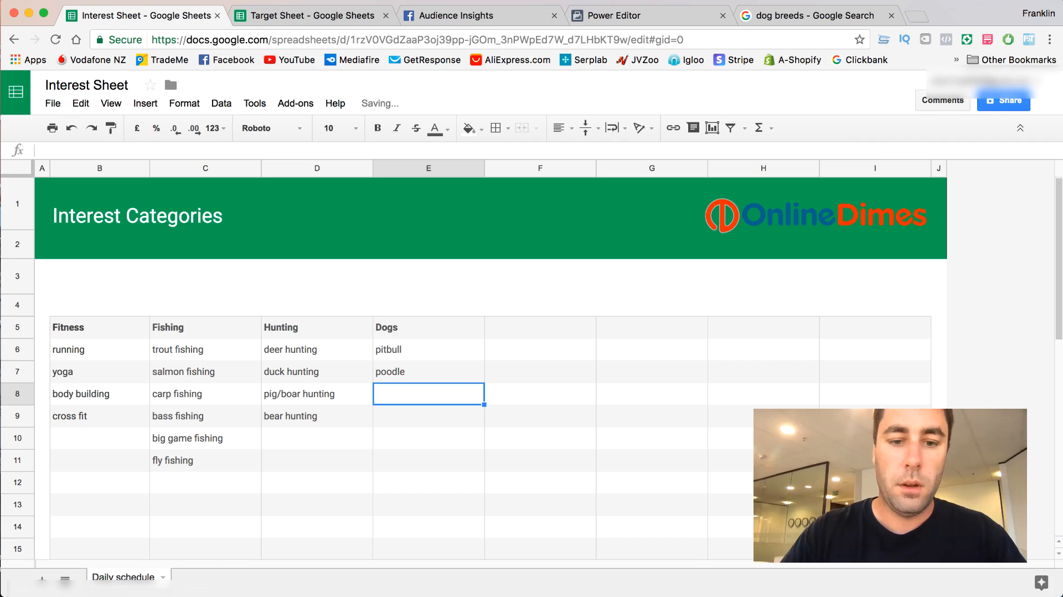
{"action": "type", "text": "beagle"}
{"action": "key", "text": "Return"}
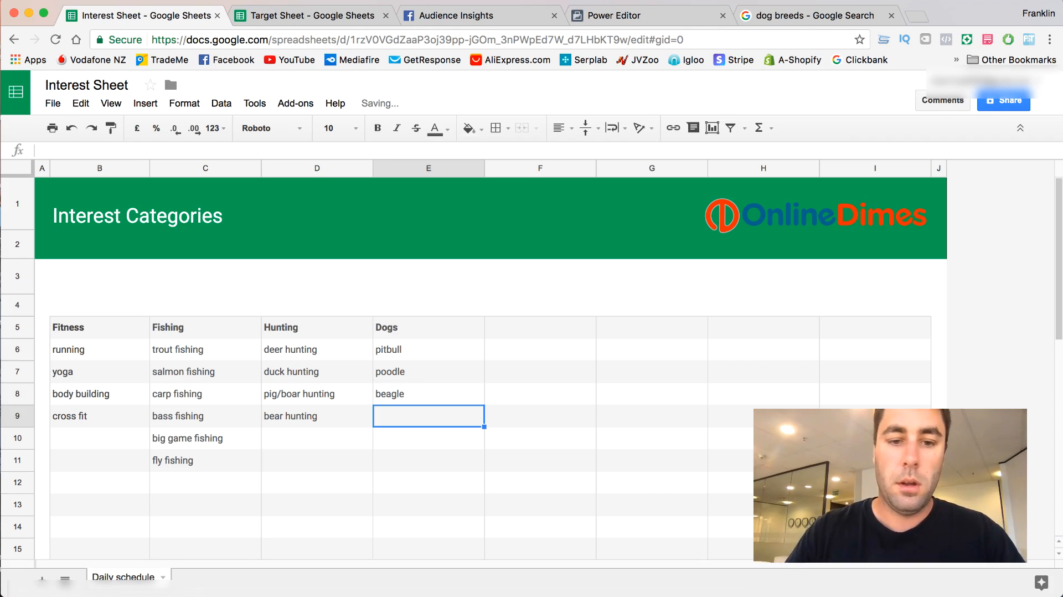
- Browse more dog breeds in the Google results and enter "pug" in E9 of the Interest Sheet
{"action": "left_click", "coordinate": [779, 14]}
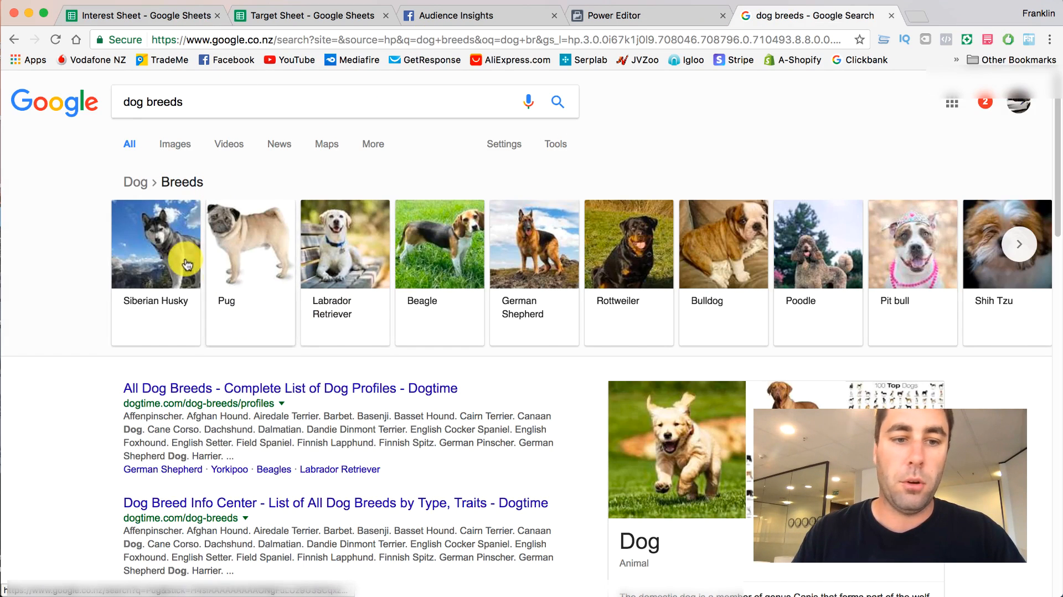
{"action": "left_click", "coordinate": [1020, 244]}
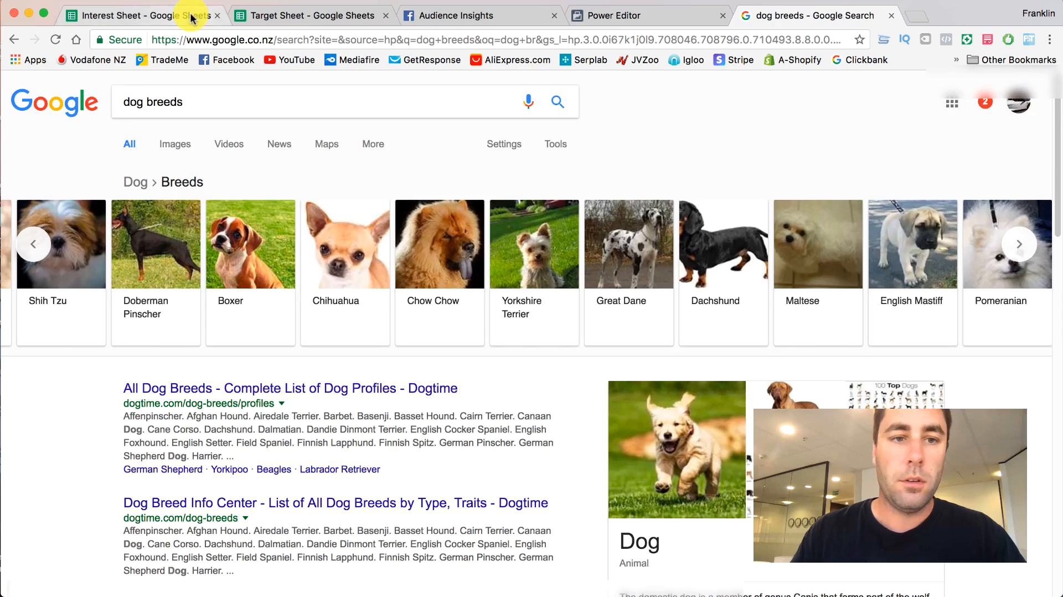
{"action": "left_click", "coordinate": [185, 16]}
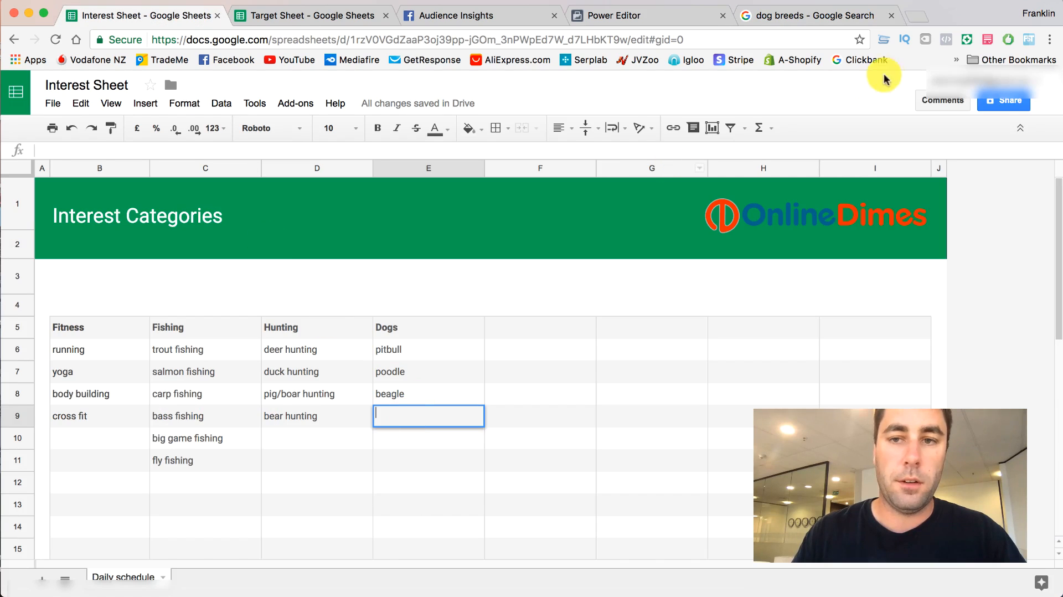
{"action": "type", "text": "pug"}
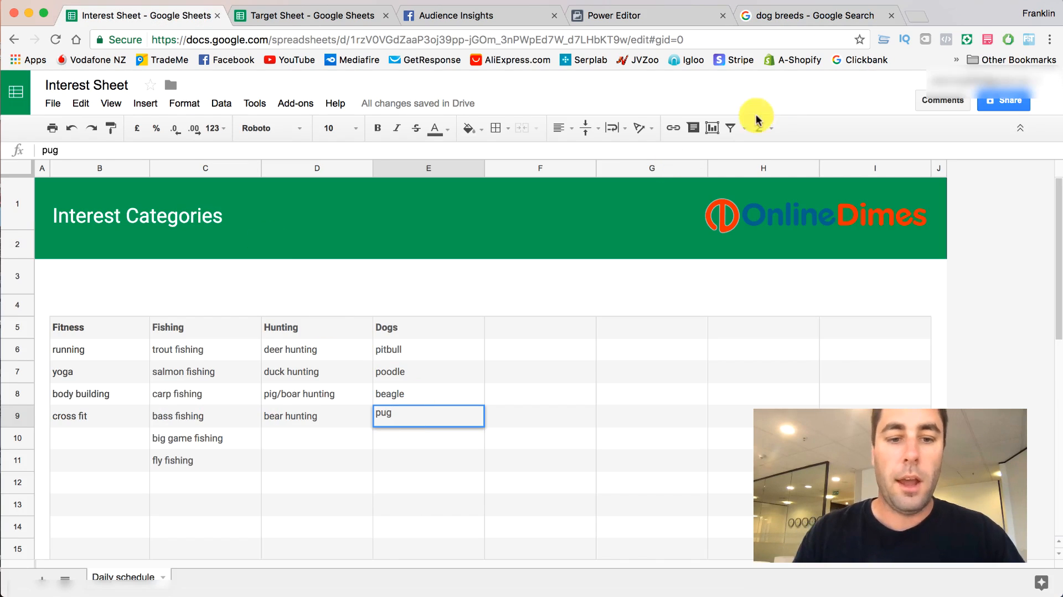
{"action": "left_click", "coordinate": [307, 439]}
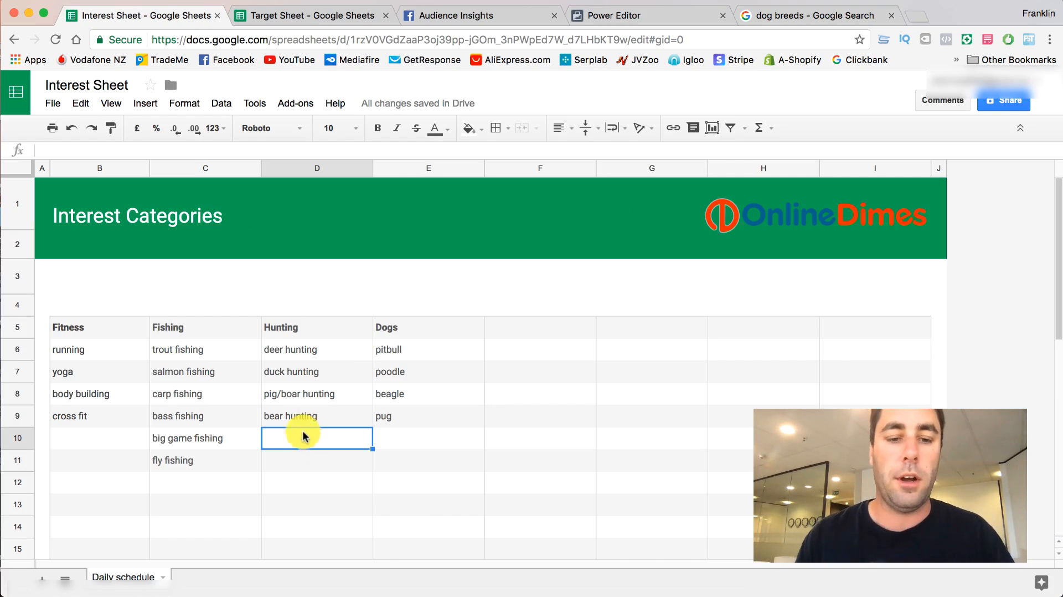
{"action": "left_click", "coordinate": [416, 440]}
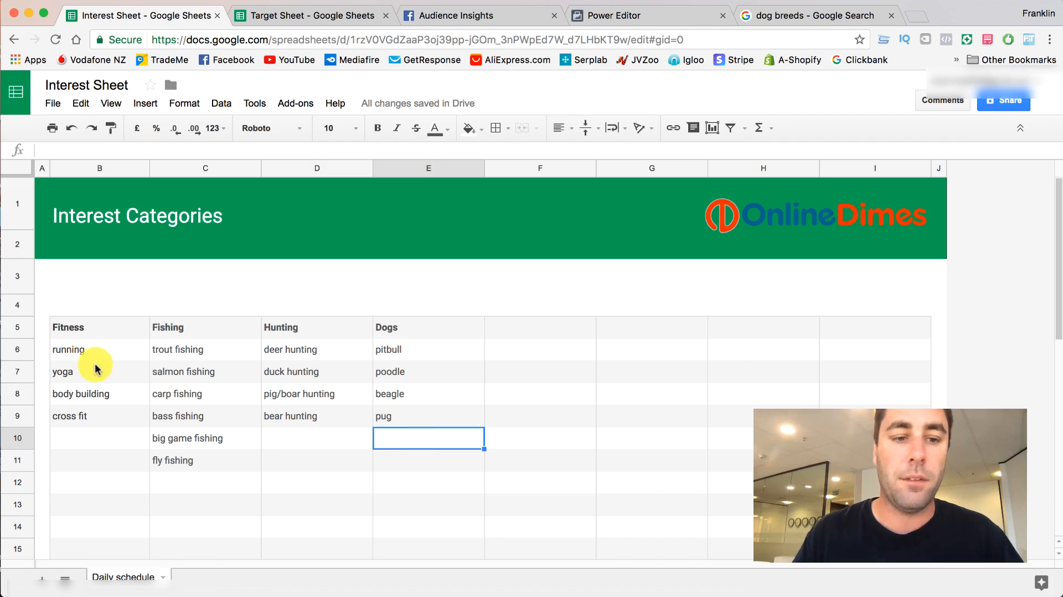
{"action": "left_click", "coordinate": [74, 328]}
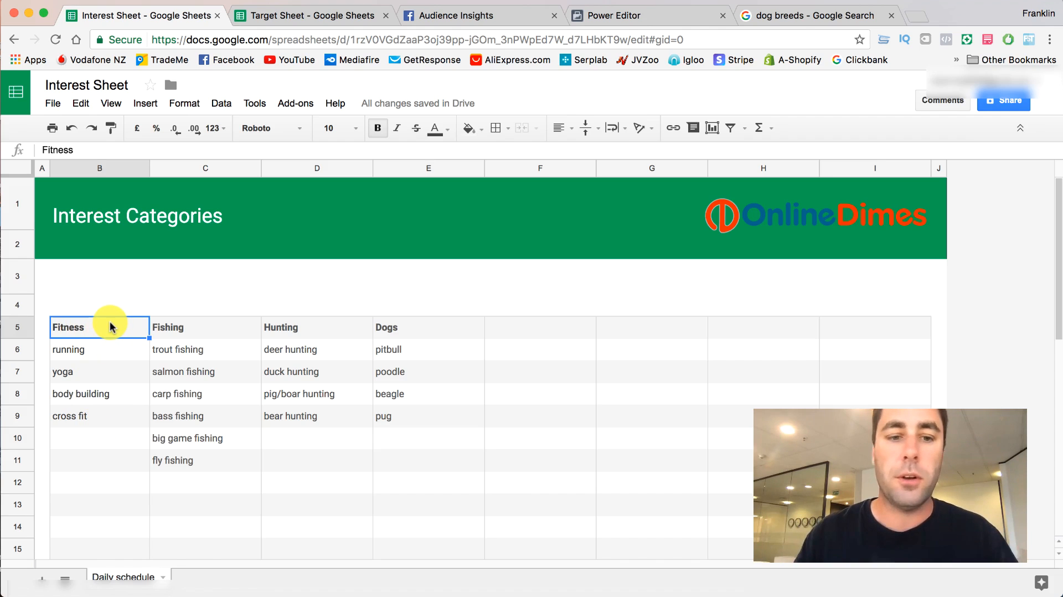
{"action": "left_click", "coordinate": [171, 328]}
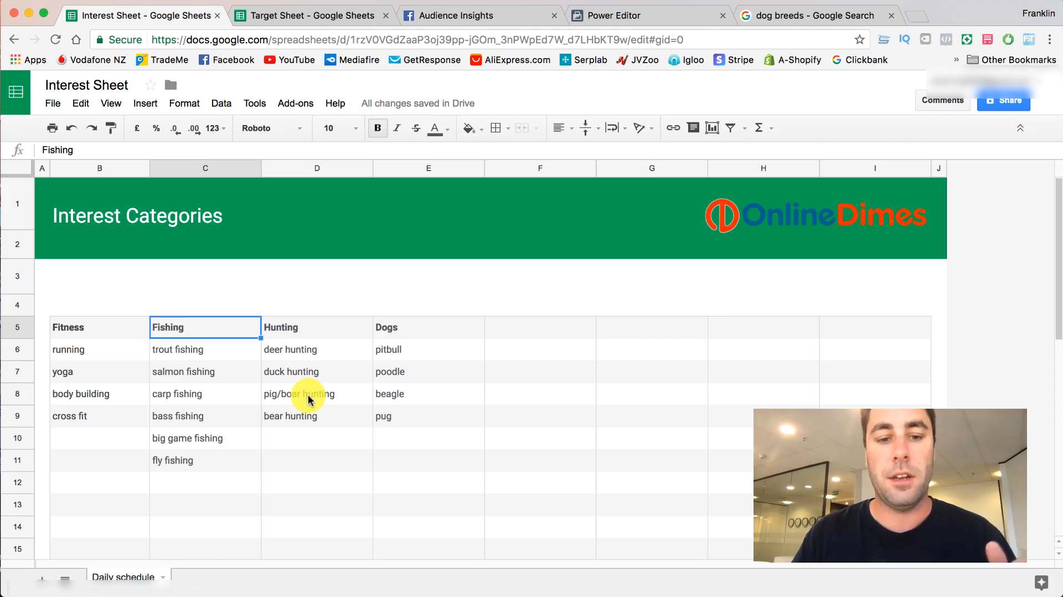
{"action": "left_click", "coordinate": [309, 417]}
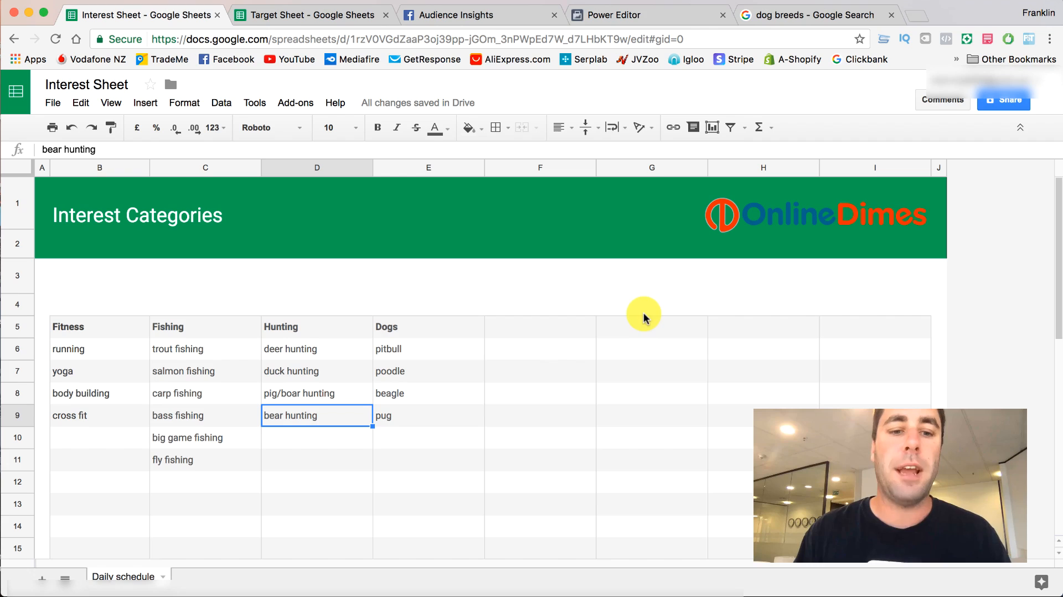
- Copy "deer hunting" from cell D6 under Hunting and paste it into a blank text document
{"action": "left_click", "coordinate": [310, 354]}
{"action": "double_click", "coordinate": [302, 347]}
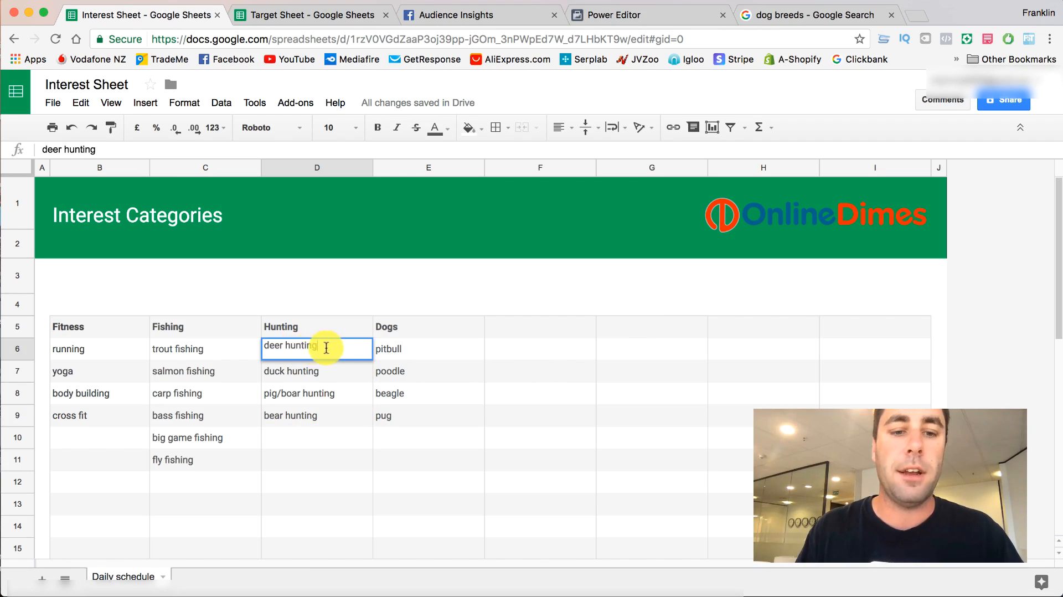
{"action": "left_click_drag", "start_coordinate": [326, 348], "coordinate": [267, 346]}
{"action": "key", "text": "super+c"}
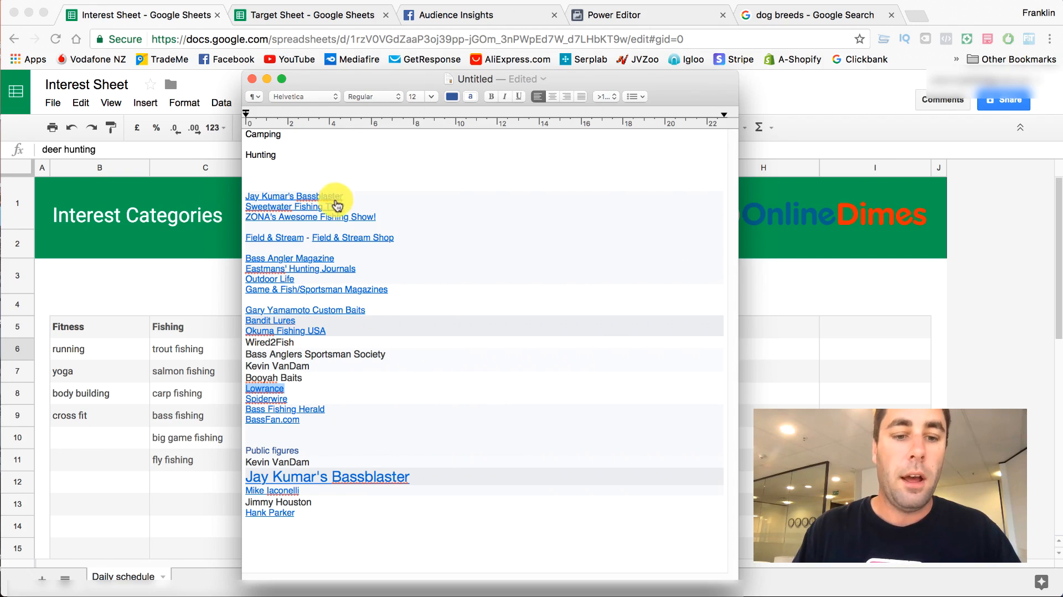
{"action": "left_click", "coordinate": [267, 80]}
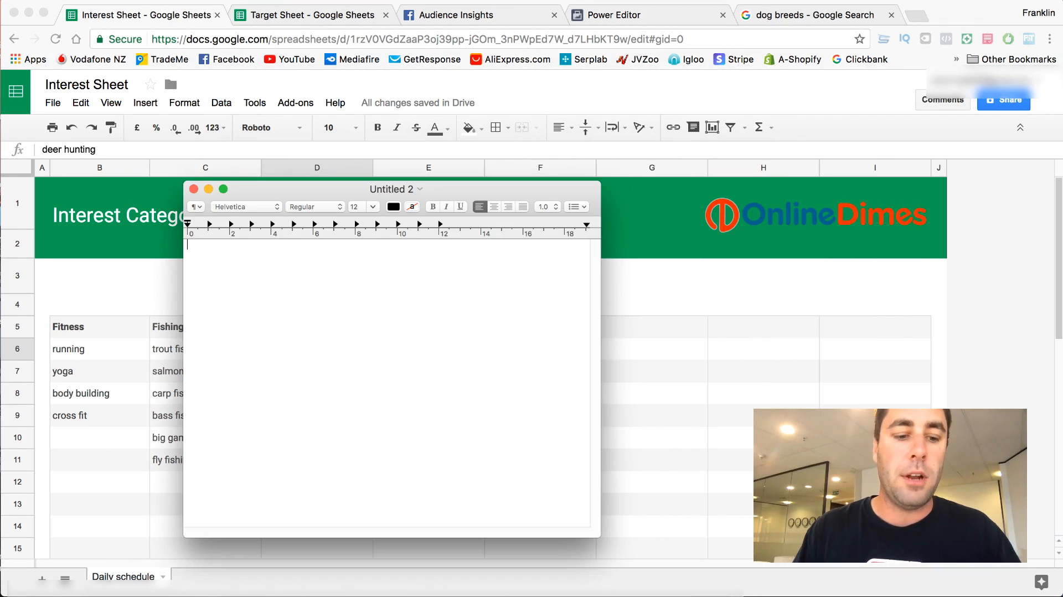
{"action": "key", "text": "super+v"}
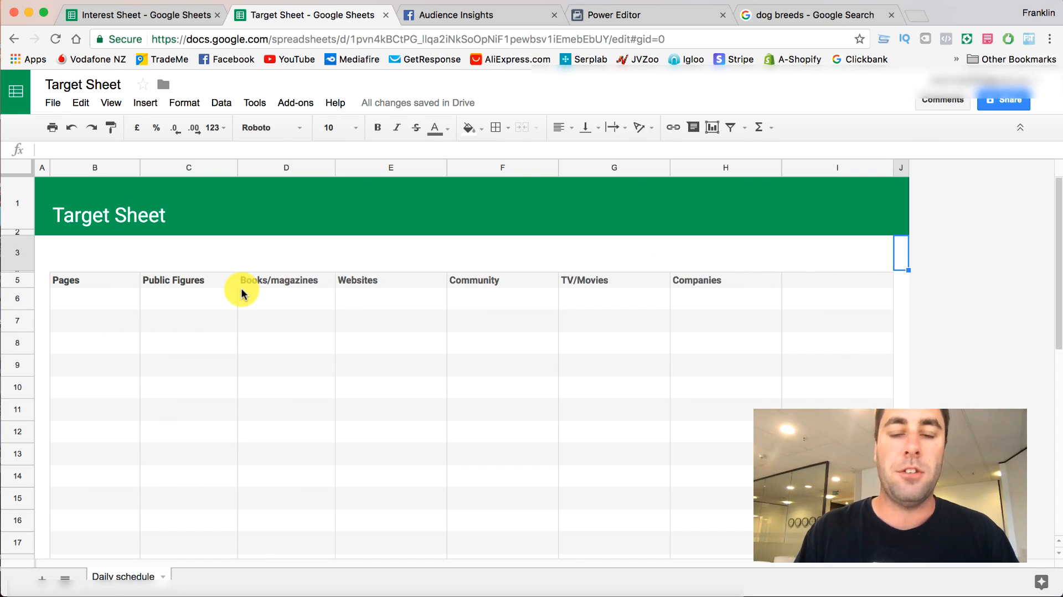
- Switch to Facebook Audience Insights and add "Deer hunting" as an interest for the new United States audience
{"action": "left_click", "coordinate": [441, 21]}
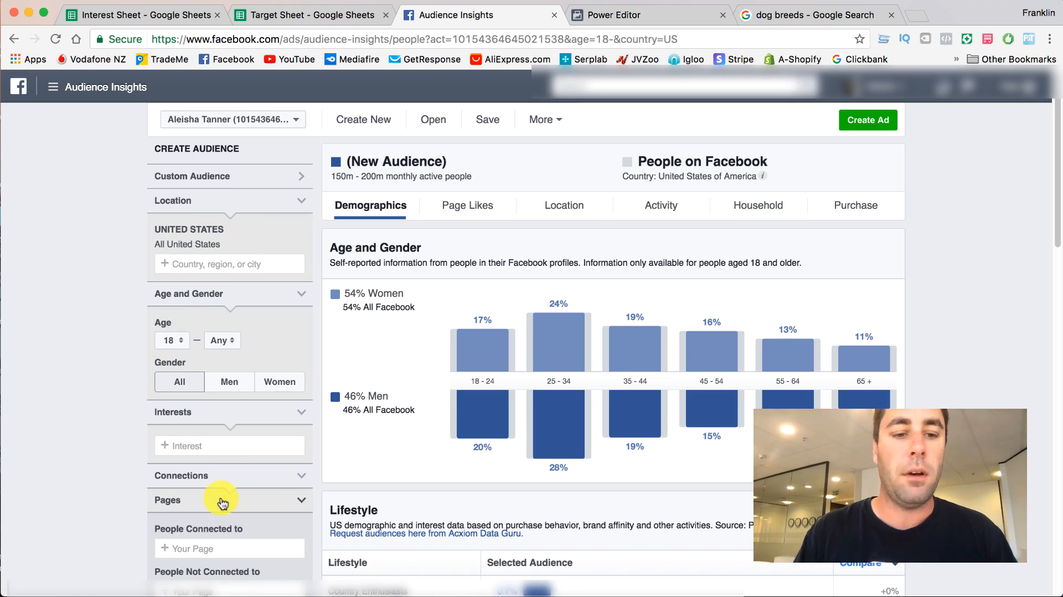
{"action": "left_click", "coordinate": [218, 451]}
{"action": "type", "text": "deer hunting"}
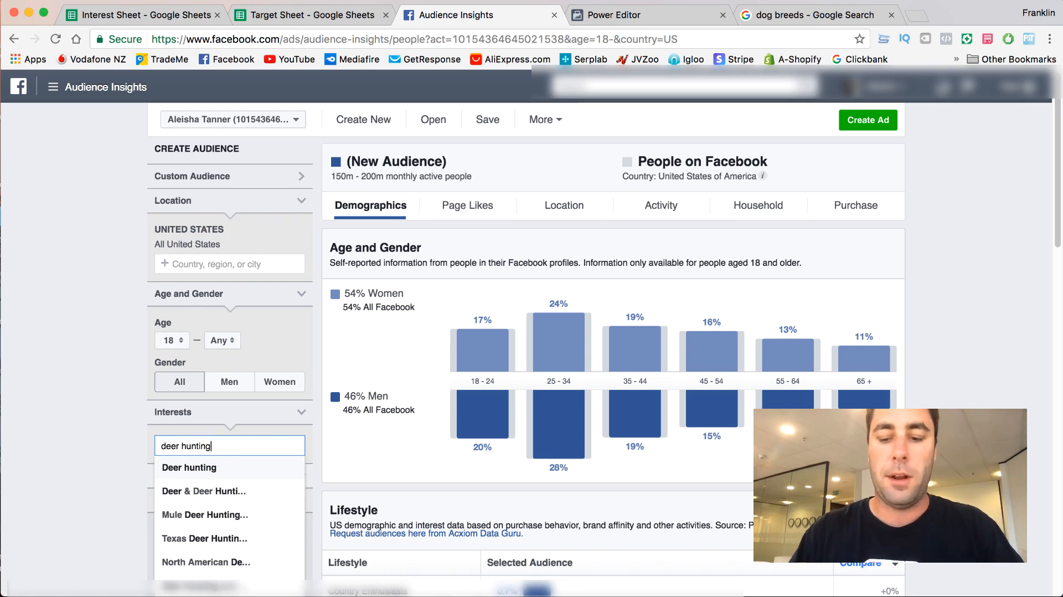
{"action": "left_click", "coordinate": [218, 468]}
{"action": "scroll", "coordinate": [276, 357], "scroll_direction": "down", "scroll_amount": 4}
{"action": "scroll", "coordinate": [275, 361], "scroll_direction": "down", "scroll_amount": 2}
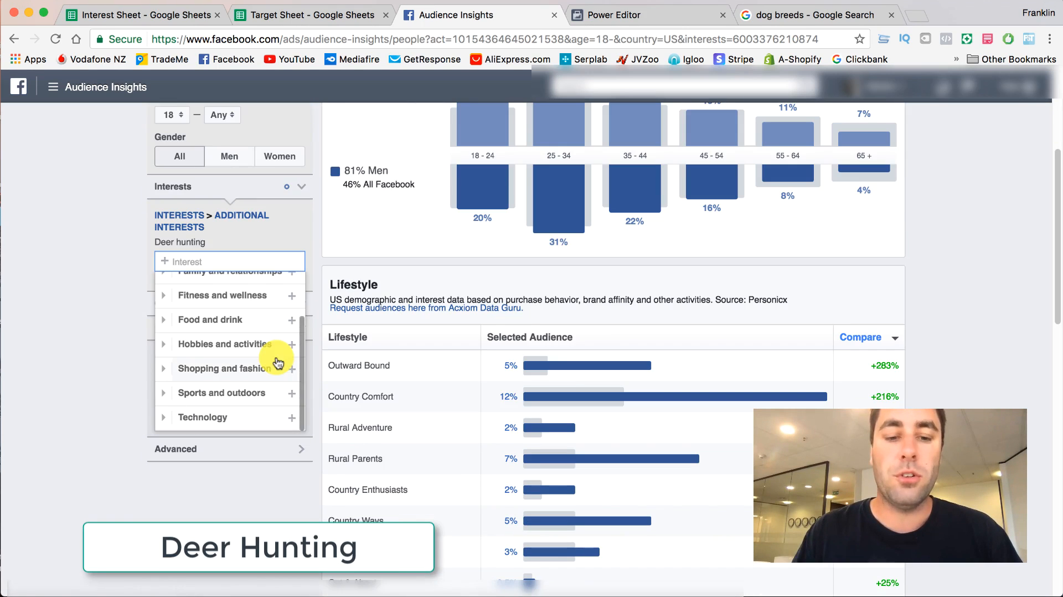
{"action": "left_click", "coordinate": [87, 287]}
{"action": "scroll", "coordinate": [393, 336], "scroll_direction": "up", "scroll_amount": 10}
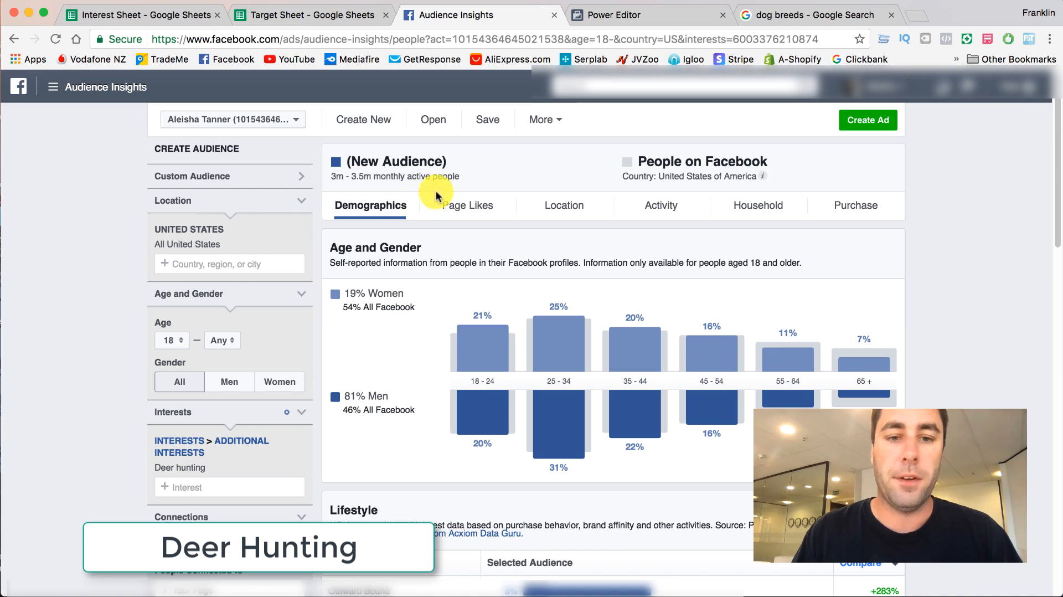
- Open the audience's Page Likes, expand Top Categories to show all entries, and review the listed pages
{"action": "left_click", "coordinate": [478, 204]}
{"action": "scroll", "coordinate": [415, 325], "scroll_direction": "down", "scroll_amount": 8}
{"action": "scroll", "coordinate": [424, 331], "scroll_direction": "up", "scroll_amount": 6}
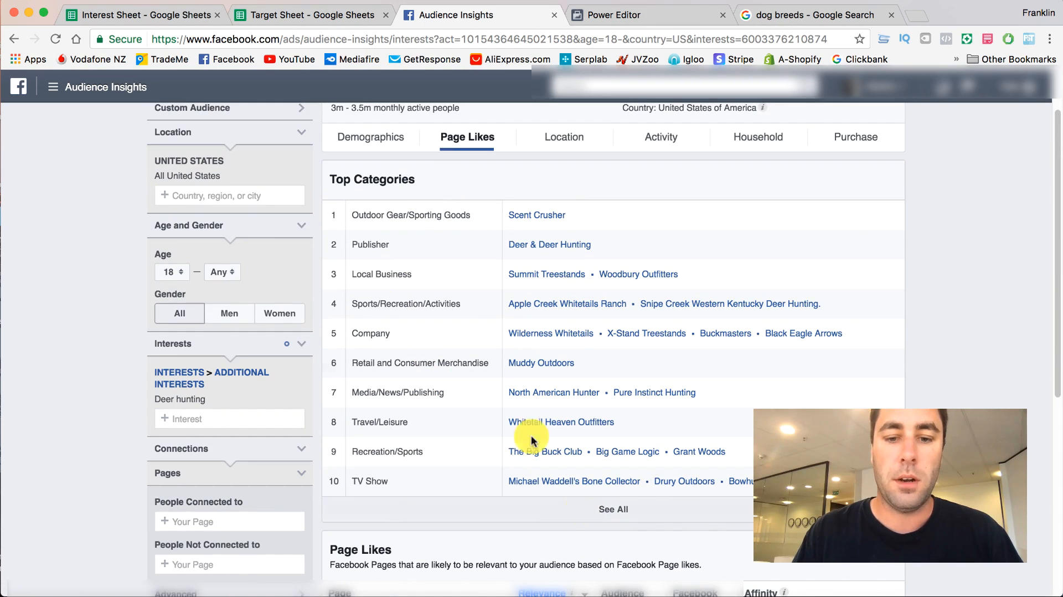
{"action": "left_click", "coordinate": [608, 510]}
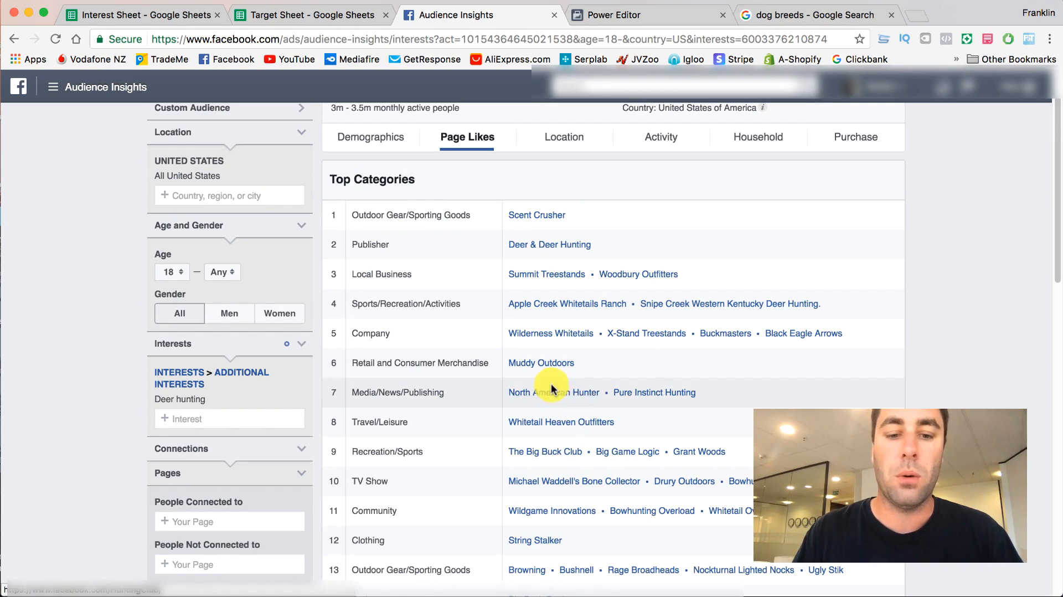
{"action": "scroll", "coordinate": [551, 387], "scroll_direction": "down", "scroll_amount": 7}
{"action": "scroll", "coordinate": [552, 387], "scroll_direction": "down", "scroll_amount": 5}
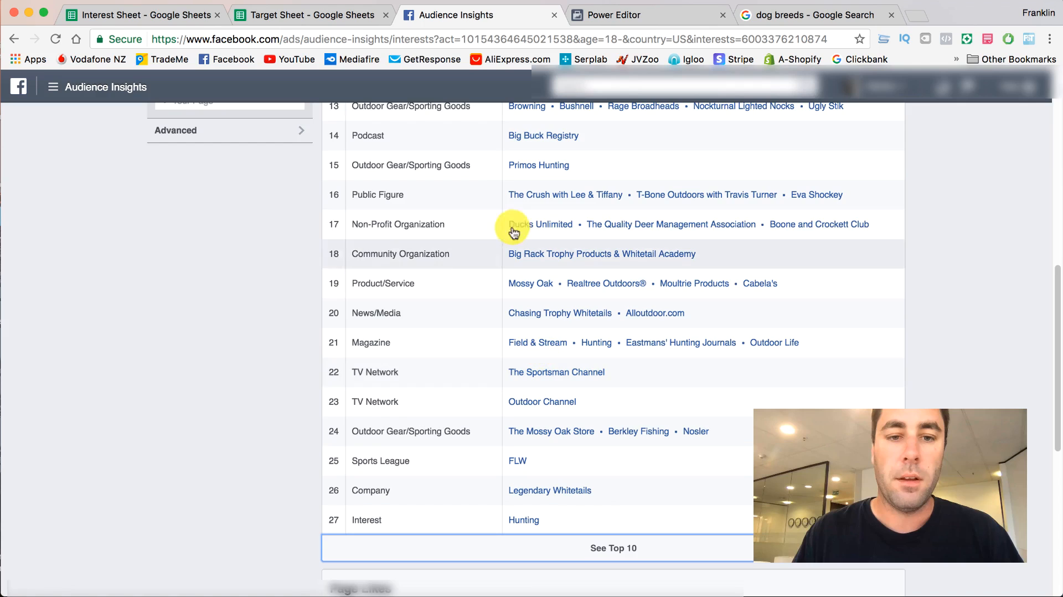
- Open the Public Figure pages Eva Shockey, T-Bone Outdoors with Travis Turner and The Crush with Lee & Tiffany in new tabs
{"action": "scroll", "coordinate": [499, 214], "scroll_direction": "up", "scroll_amount": 2}
{"action": "right_click", "coordinate": [798, 251]}
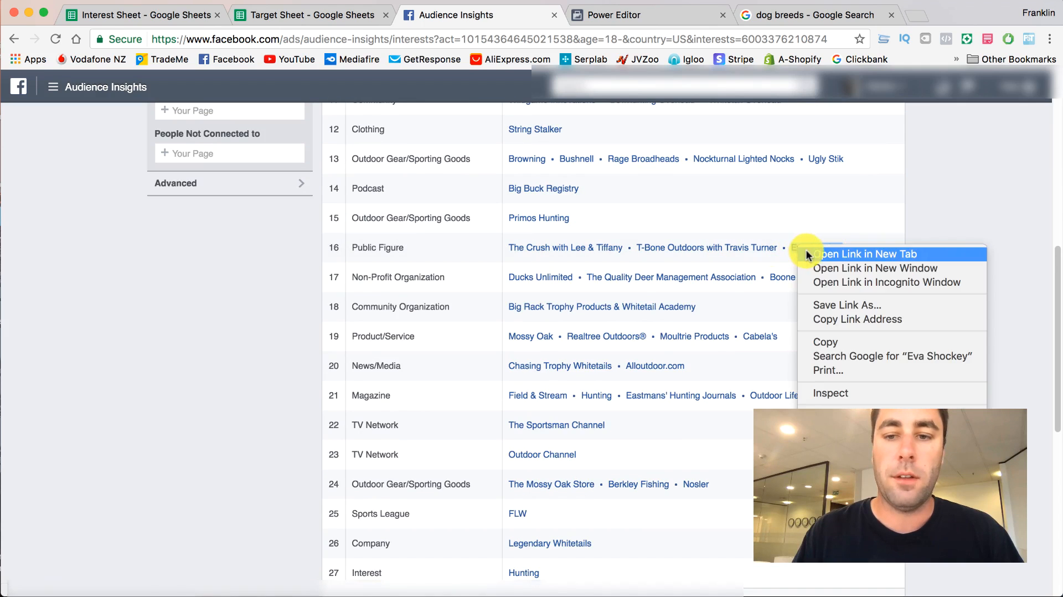
{"action": "left_click", "coordinate": [776, 185]}
{"action": "right_click", "coordinate": [715, 248]}
{"action": "left_click", "coordinate": [742, 185]}
{"action": "right_click", "coordinate": [589, 244]}
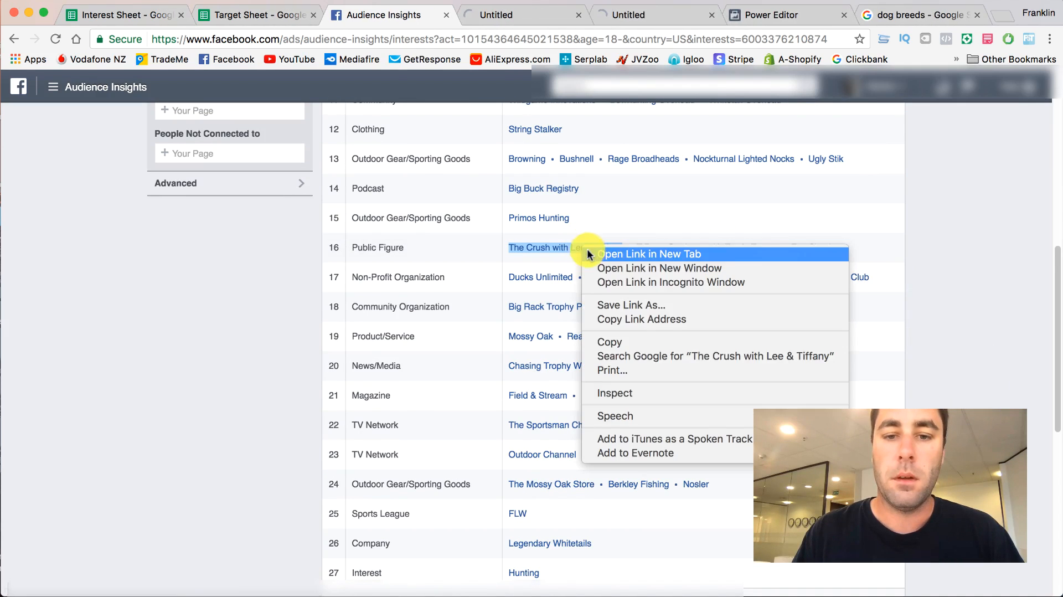
{"action": "left_click", "coordinate": [637, 256]}
- Look through the Eva Shockey Facebook page to examine its likes, posts and engagement
{"action": "left_click", "coordinate": [465, 23]}
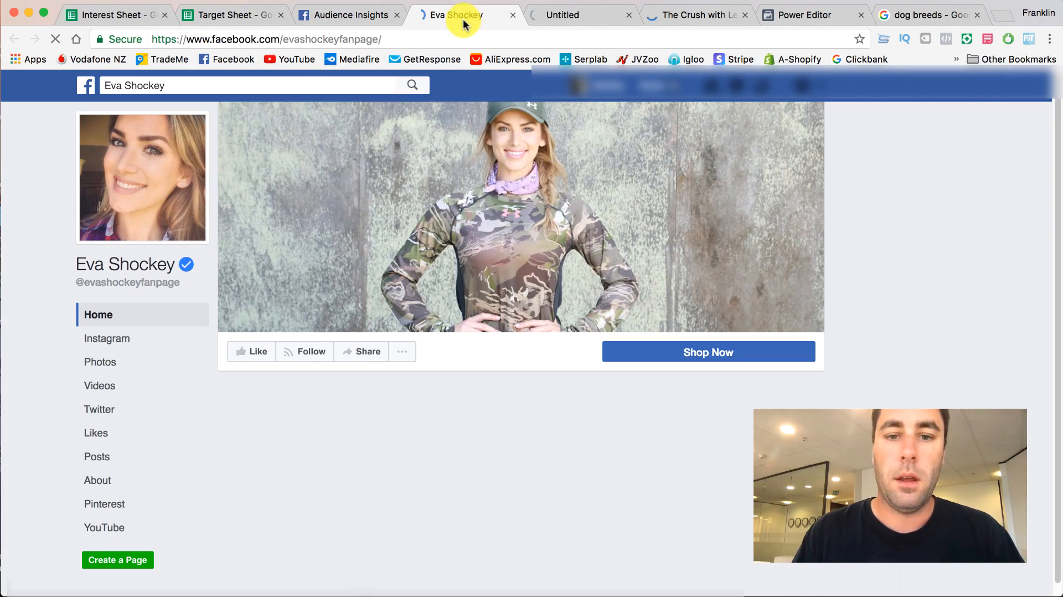
{"action": "scroll", "coordinate": [32, 248], "scroll_direction": "down", "scroll_amount": 15}
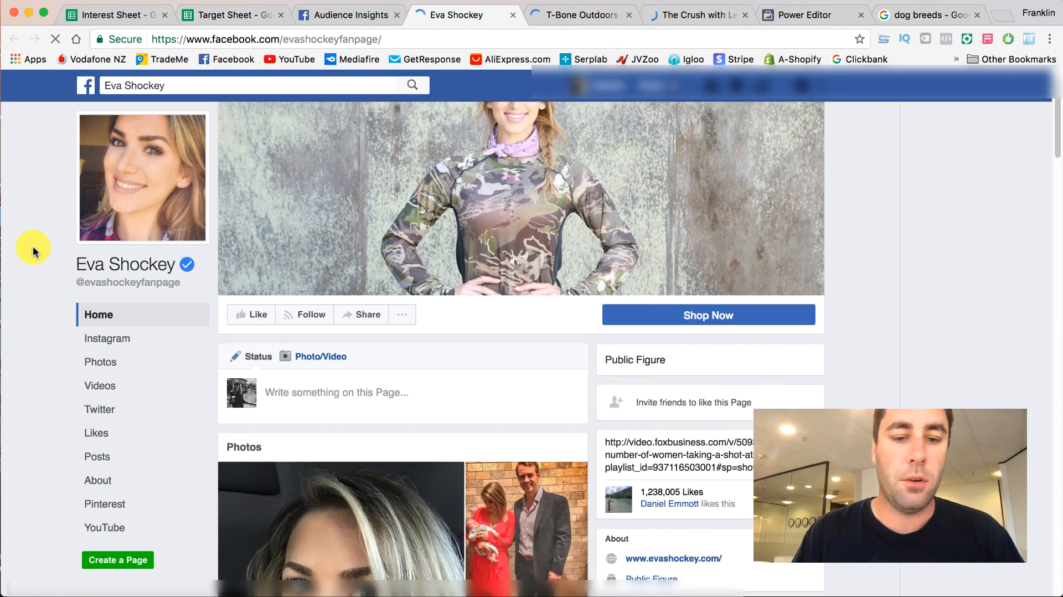
{"action": "scroll", "coordinate": [229, 276], "scroll_direction": "down", "scroll_amount": 15}
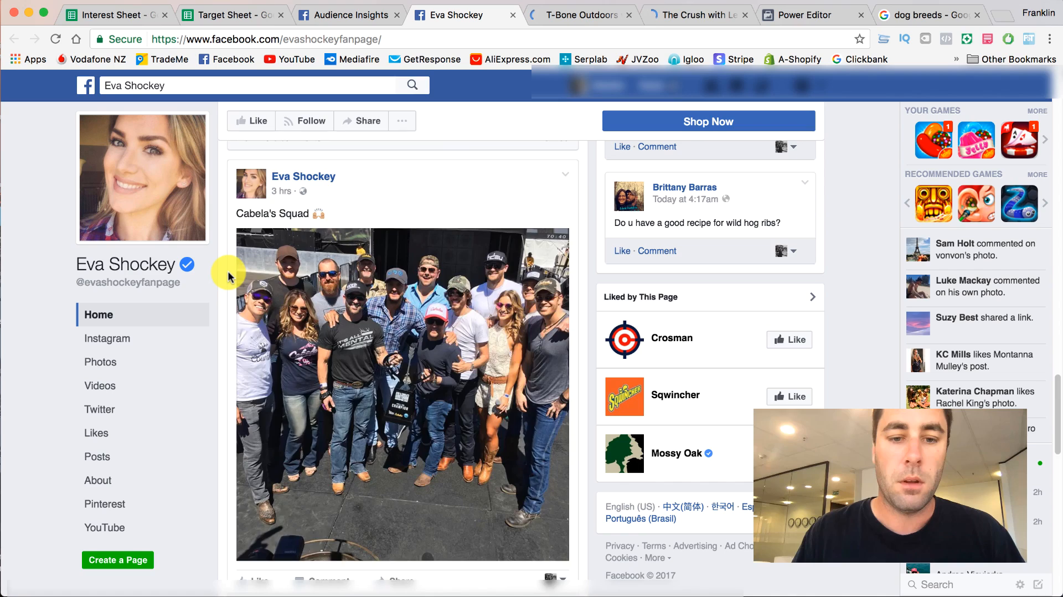
{"action": "scroll", "coordinate": [229, 277], "scroll_direction": "down", "scroll_amount": 15}
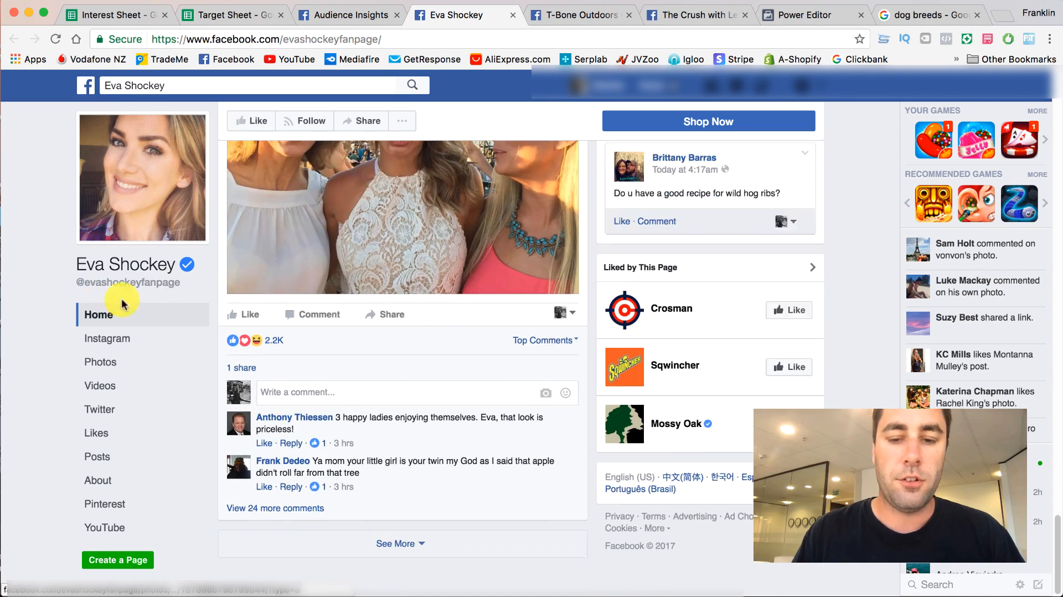
{"action": "scroll", "coordinate": [316, 328], "scroll_direction": "down", "scroll_amount": 5}
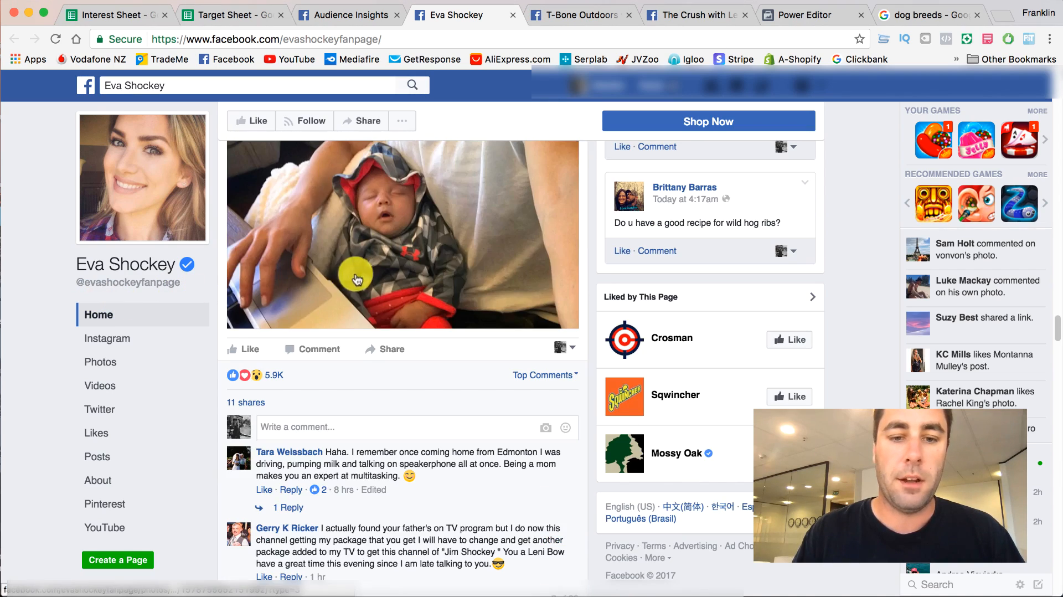
{"action": "scroll", "coordinate": [532, 128], "scroll_direction": "up", "scroll_amount": 3}
- Copy Eva Shockey from the Public Figure row in Audience Insights into the first empty Public Figures cell (C6) of the Target Sheet
{"action": "left_click", "coordinate": [370, 21]}
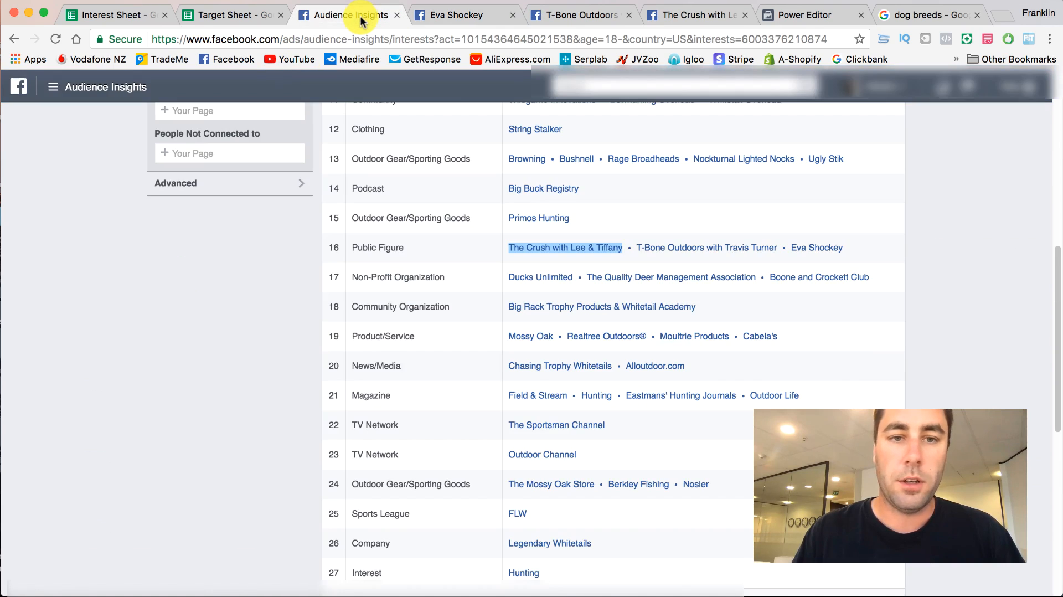
{"action": "right_click", "coordinate": [809, 255]}
{"action": "left_click", "coordinate": [836, 346]}
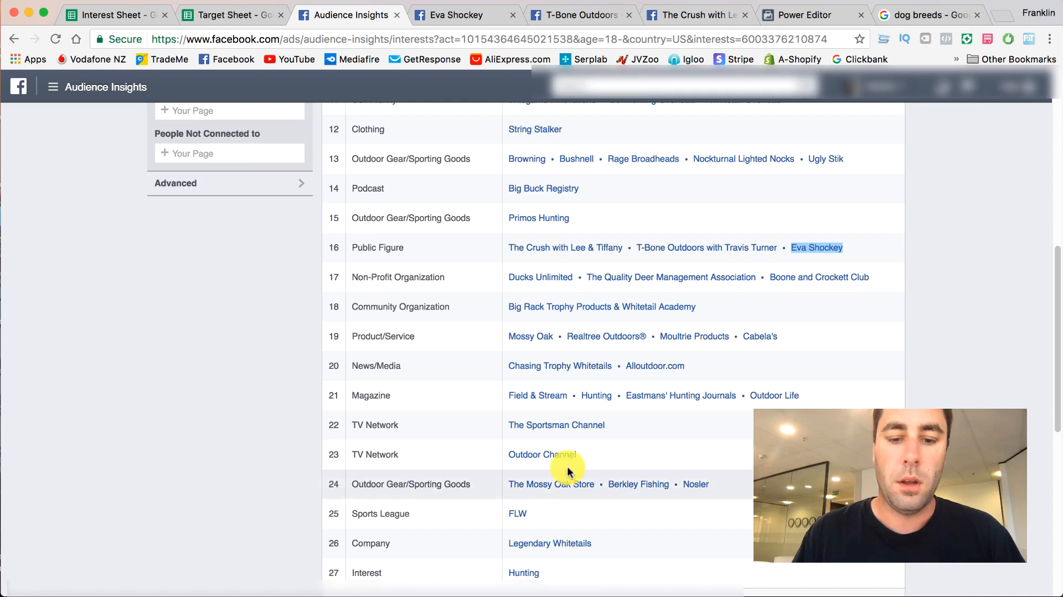
{"action": "left_click", "coordinate": [213, 15]}
{"action": "left_click", "coordinate": [180, 302]}
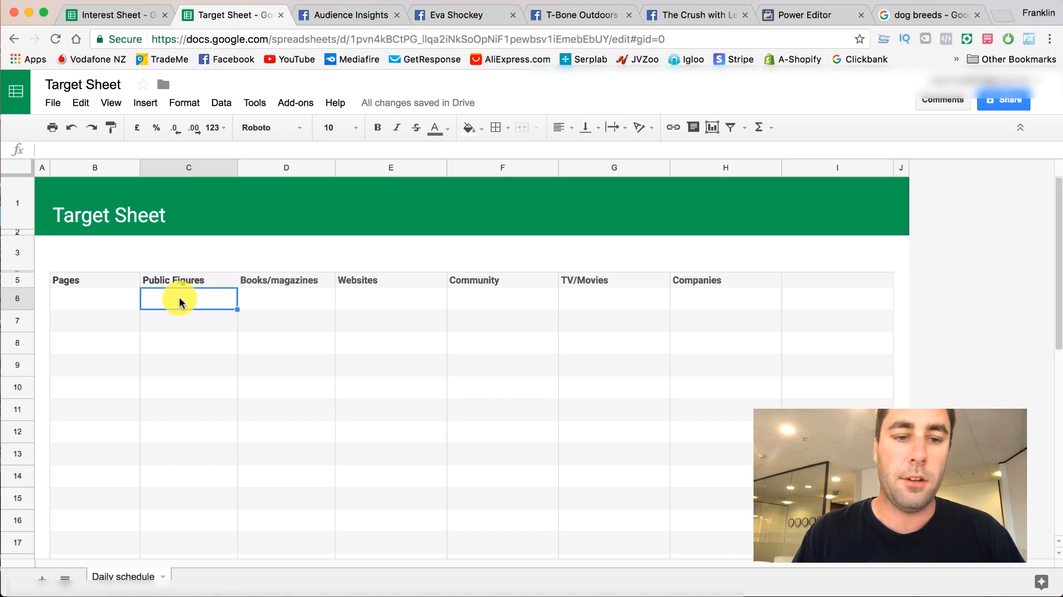
{"action": "double_click", "coordinate": [180, 301]}
{"action": "key", "text": "super+v"}
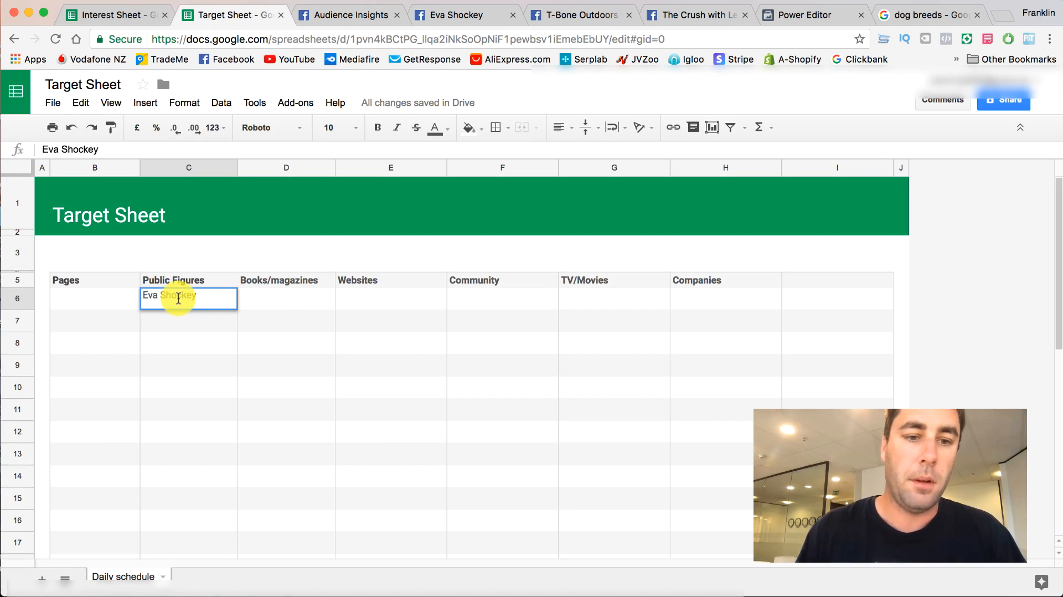
- Close the Eva Shockey page and look through the T-Bone Outdoors with Travis Turner page to check its likes and post engagement
{"action": "left_click", "coordinate": [369, 16]}
{"action": "left_click", "coordinate": [437, 15]}
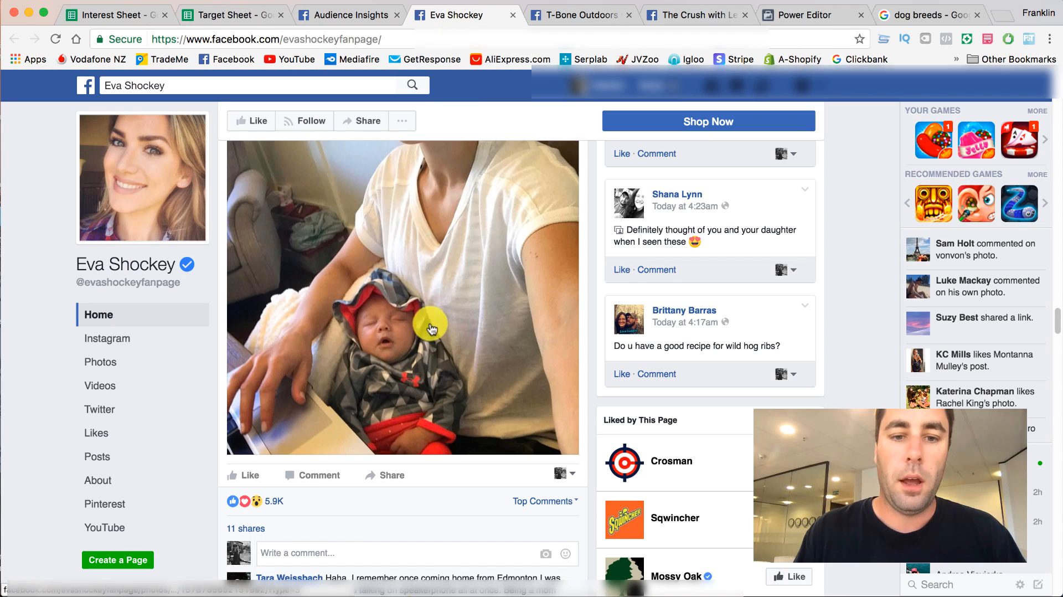
{"action": "left_click", "coordinate": [512, 15]}
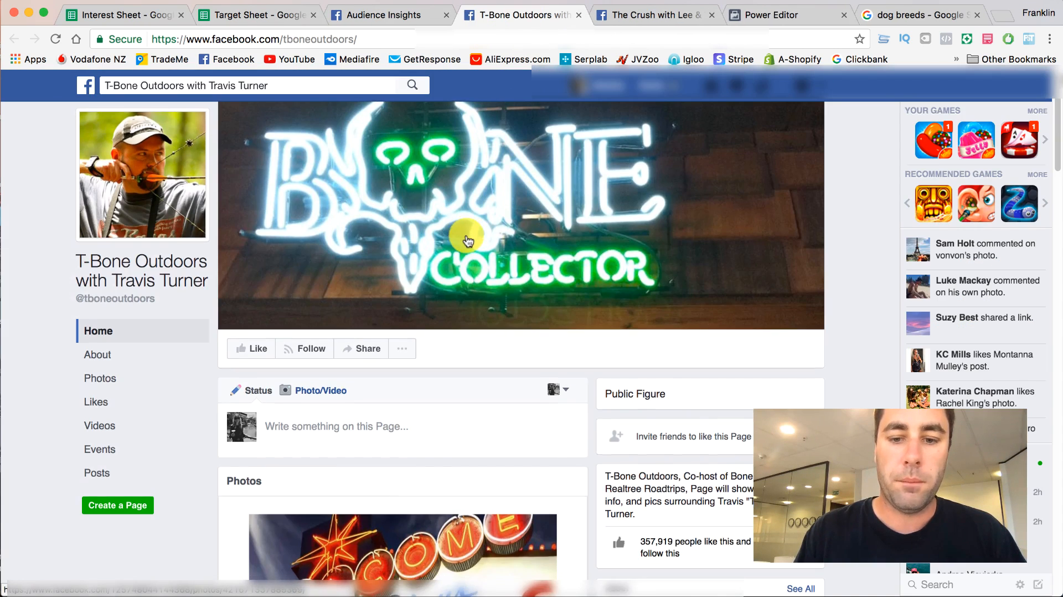
{"action": "scroll", "coordinate": [466, 240], "scroll_direction": "down", "scroll_amount": 5}
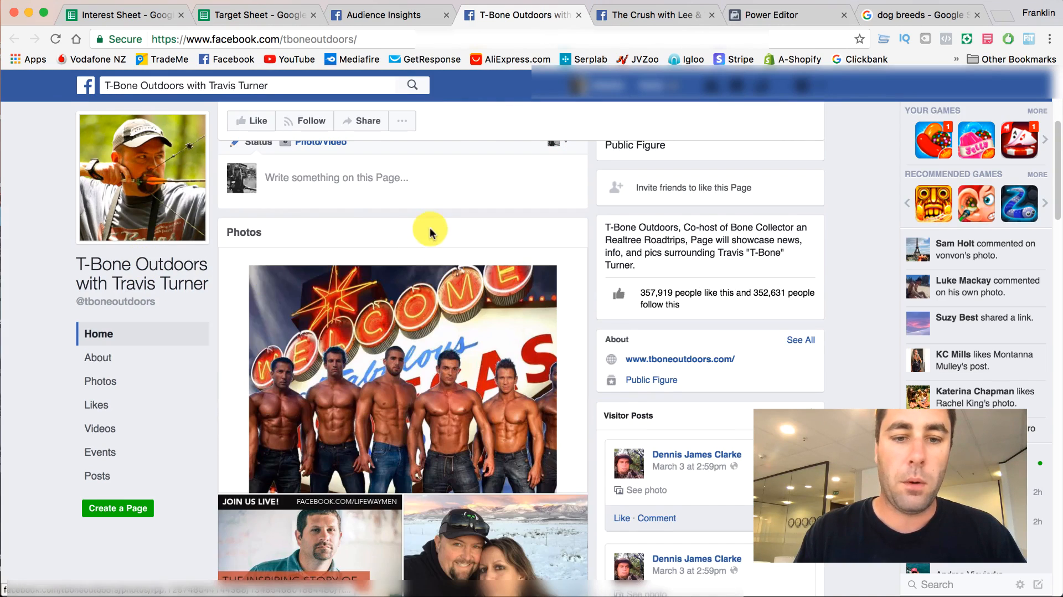
{"action": "scroll", "coordinate": [430, 230], "scroll_direction": "down", "scroll_amount": 15}
{"action": "scroll", "coordinate": [399, 260], "scroll_direction": "down", "scroll_amount": 3}
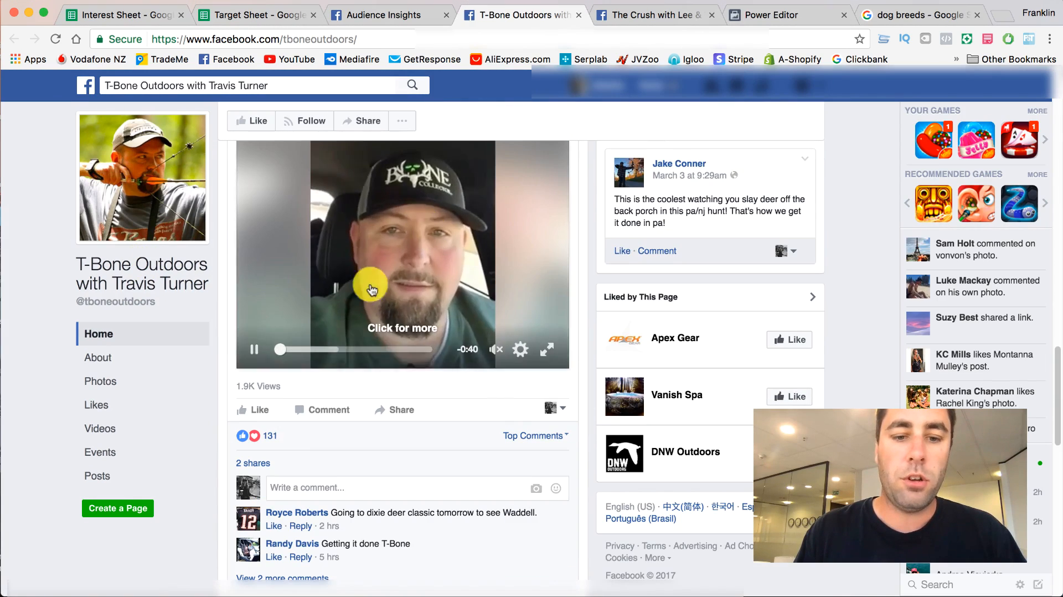
{"action": "scroll", "coordinate": [277, 441], "scroll_direction": "down", "scroll_amount": 10}
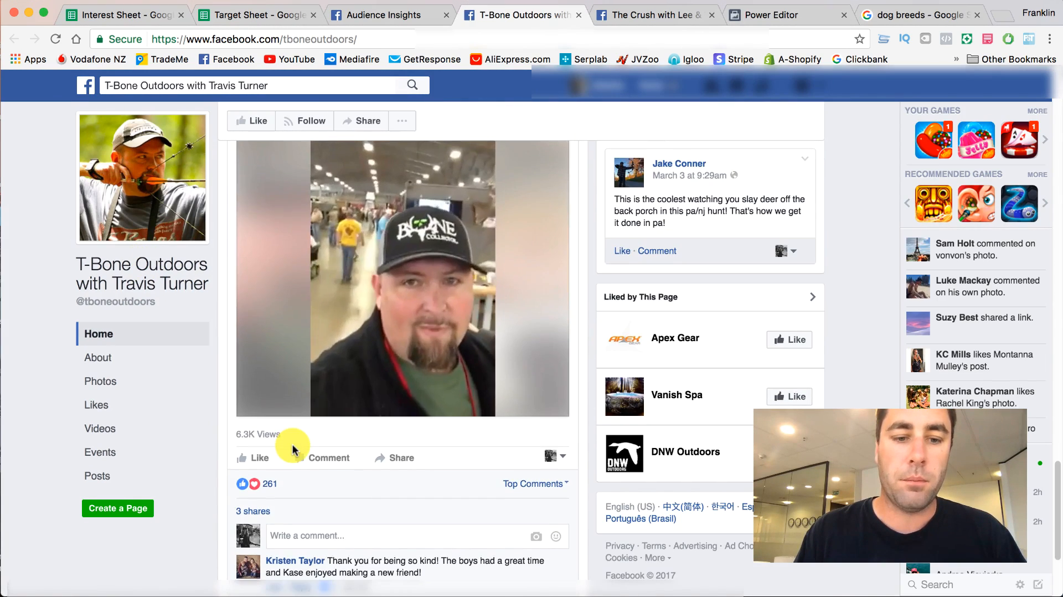
{"action": "scroll", "coordinate": [293, 449], "scroll_direction": "down", "scroll_amount": 3}
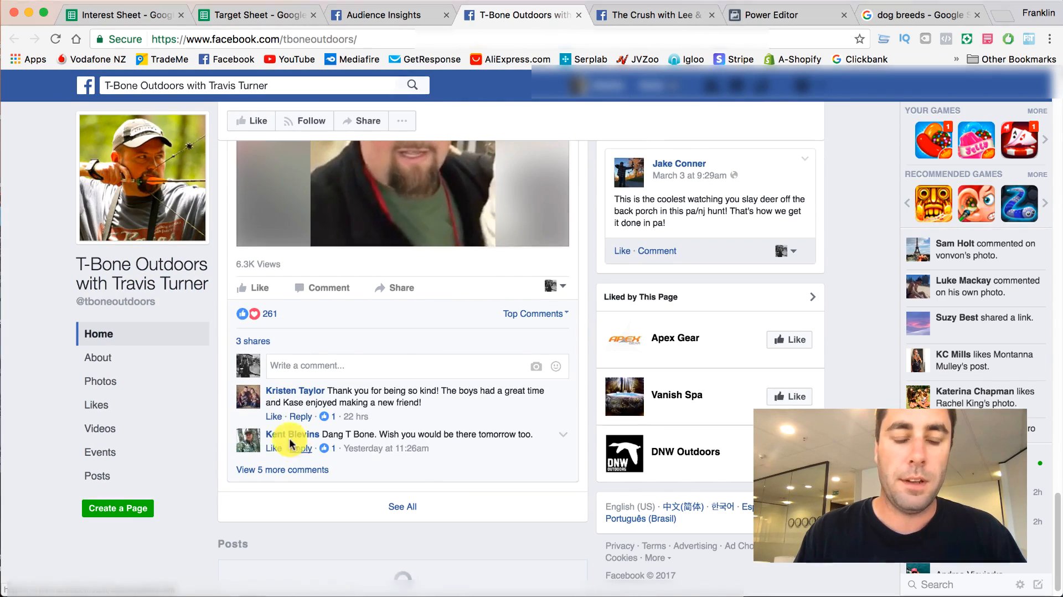
- Reopen the Eva Shockey page from the Audience Insights Public Figure row in a new tab and switch to it
{"action": "left_click", "coordinate": [367, 21]}
{"action": "right_click", "coordinate": [825, 255]}
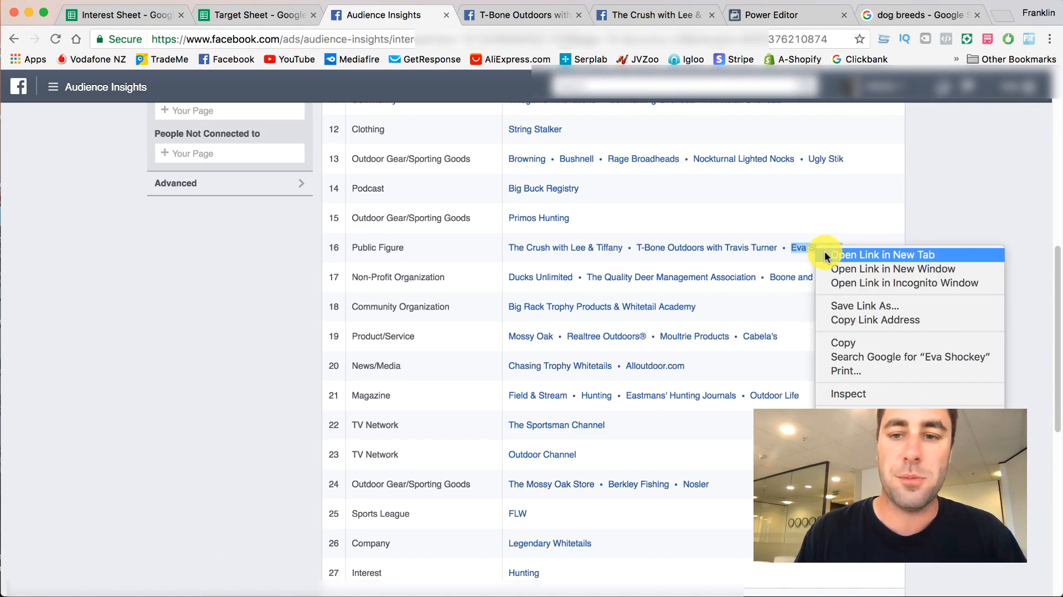
{"action": "left_click", "coordinate": [826, 254]}
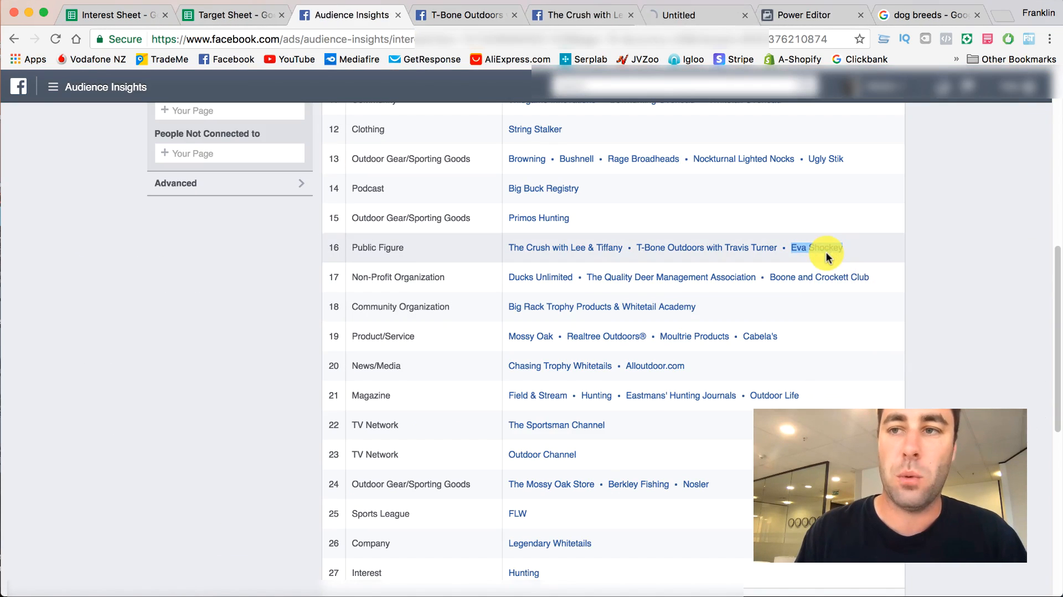
{"action": "left_click", "coordinate": [690, 23]}
- Examine the Eva Shockey page's total likes and the reactions, shares and comments on its videos and posts
{"action": "scroll", "coordinate": [246, 266], "scroll_direction": "down", "scroll_amount": 4}
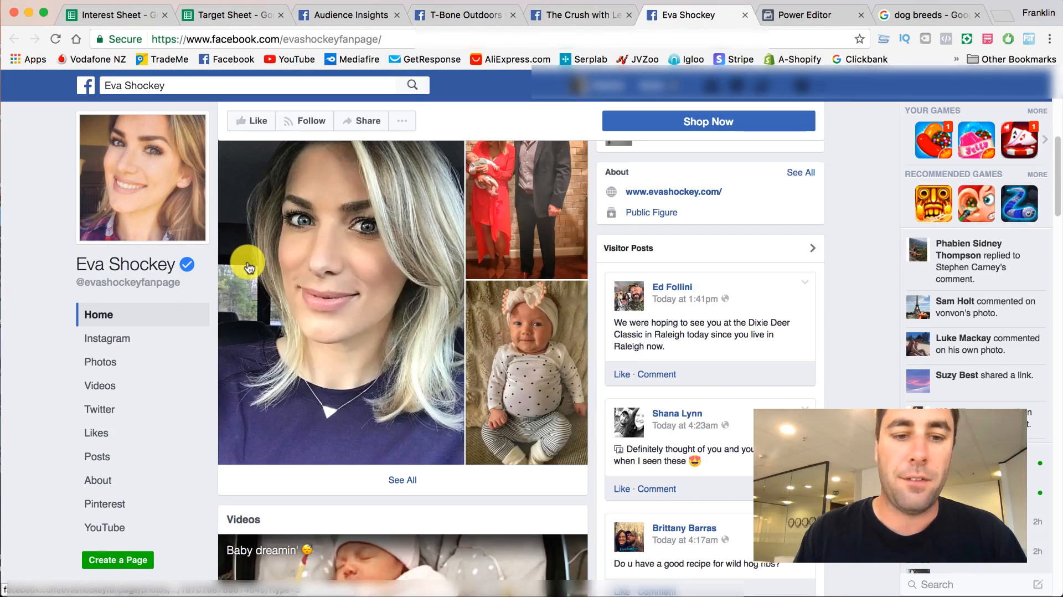
{"action": "scroll", "coordinate": [247, 266], "scroll_direction": "down", "scroll_amount": 15}
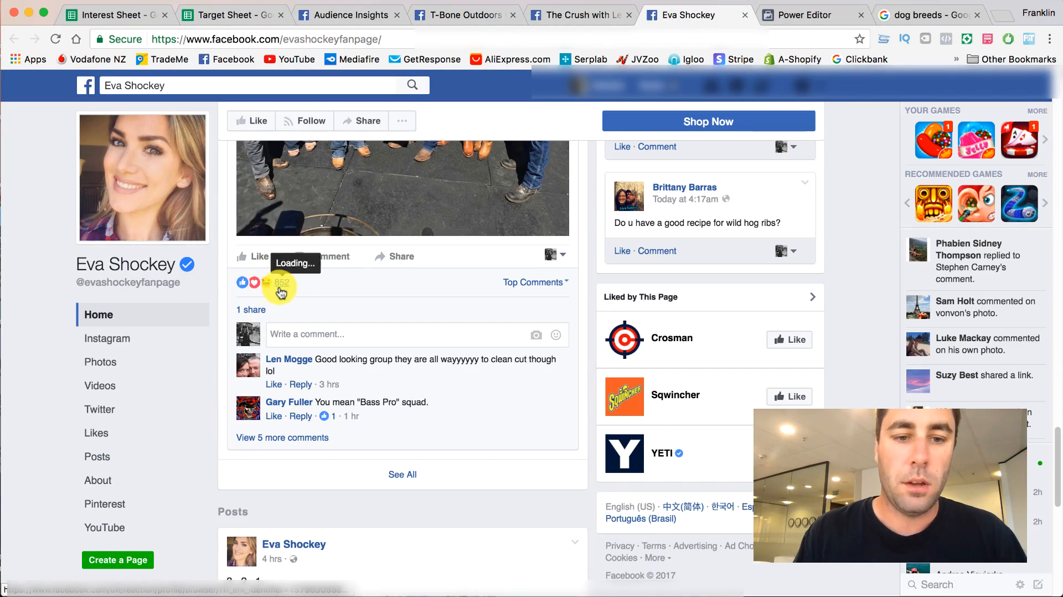
{"action": "scroll", "coordinate": [280, 289], "scroll_direction": "down", "scroll_amount": 4}
{"action": "scroll", "coordinate": [280, 290], "scroll_direction": "up", "scroll_amount": 20}
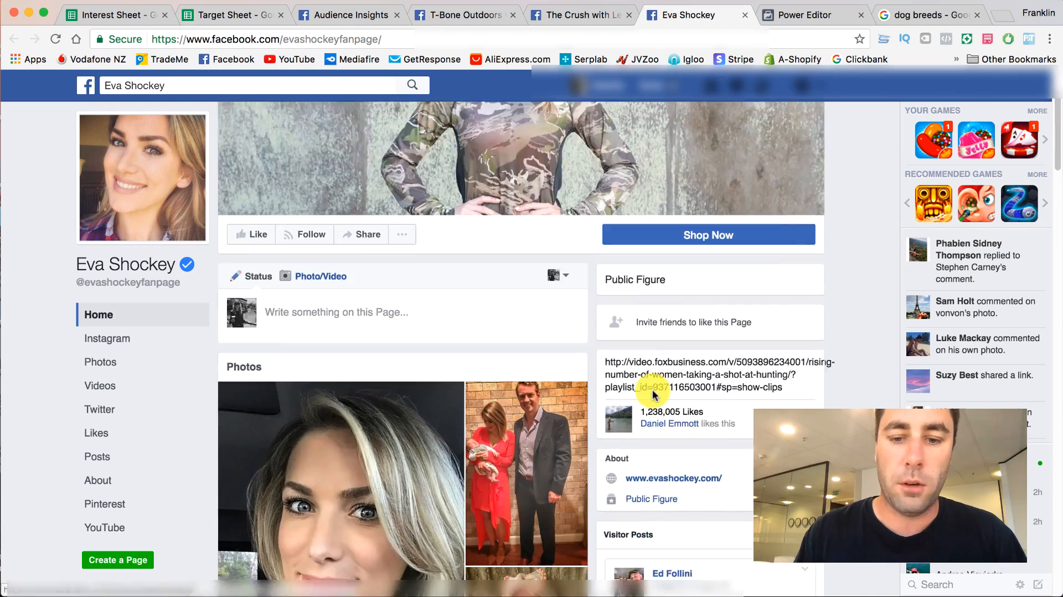
{"action": "scroll", "coordinate": [655, 394], "scroll_direction": "down", "scroll_amount": 5}
{"action": "scroll", "coordinate": [651, 366], "scroll_direction": "up", "scroll_amount": 6}
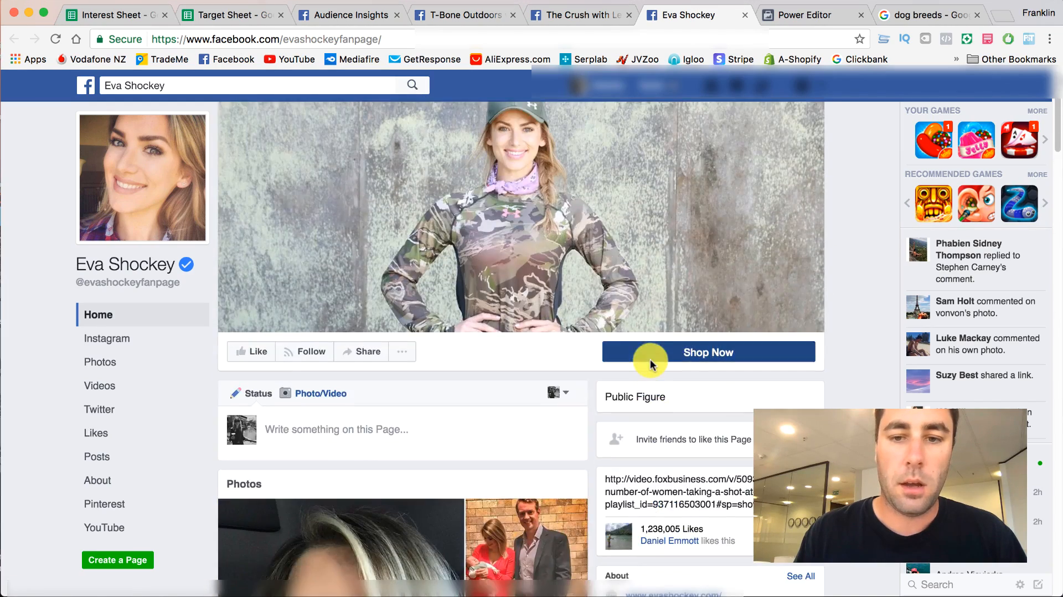
{"action": "scroll", "coordinate": [650, 359], "scroll_direction": "down", "scroll_amount": 15}
{"action": "scroll", "coordinate": [496, 363], "scroll_direction": "down", "scroll_amount": 20}
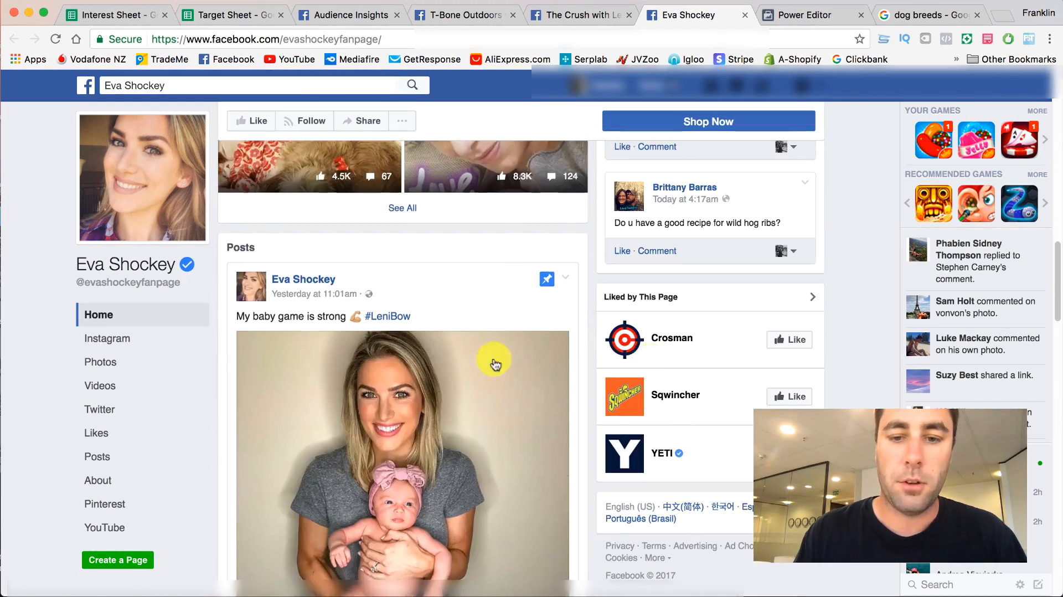
{"action": "scroll", "coordinate": [336, 351], "scroll_direction": "down", "scroll_amount": 6}
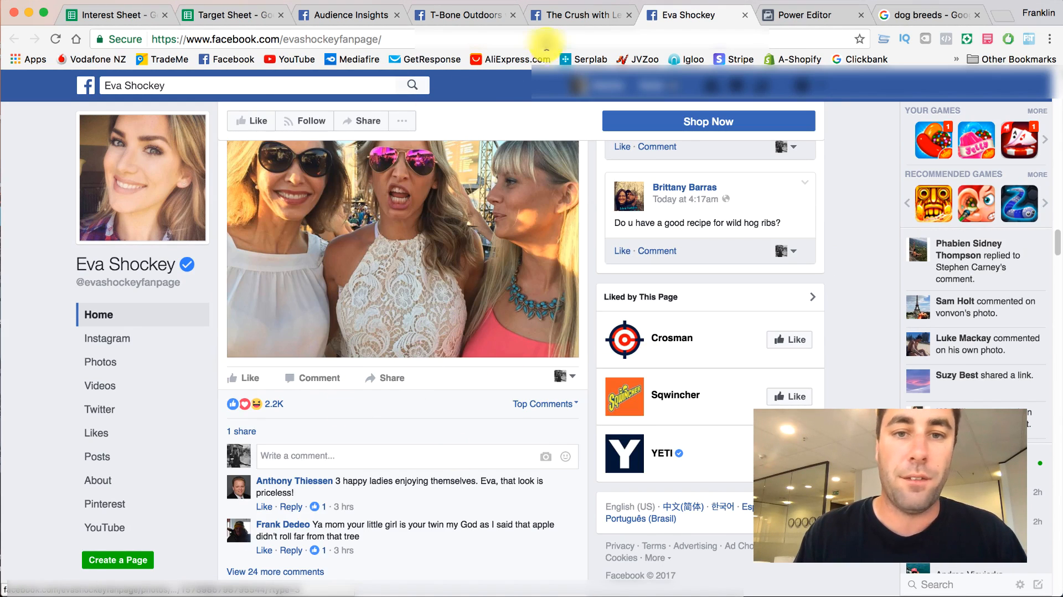
- Copy T-Bone Outdoors with Travis Turner from Audience Insights into cell C7 of the Target Sheet's Public Figures column
{"action": "left_click", "coordinate": [443, 15]}
{"action": "left_click", "coordinate": [420, 256]}
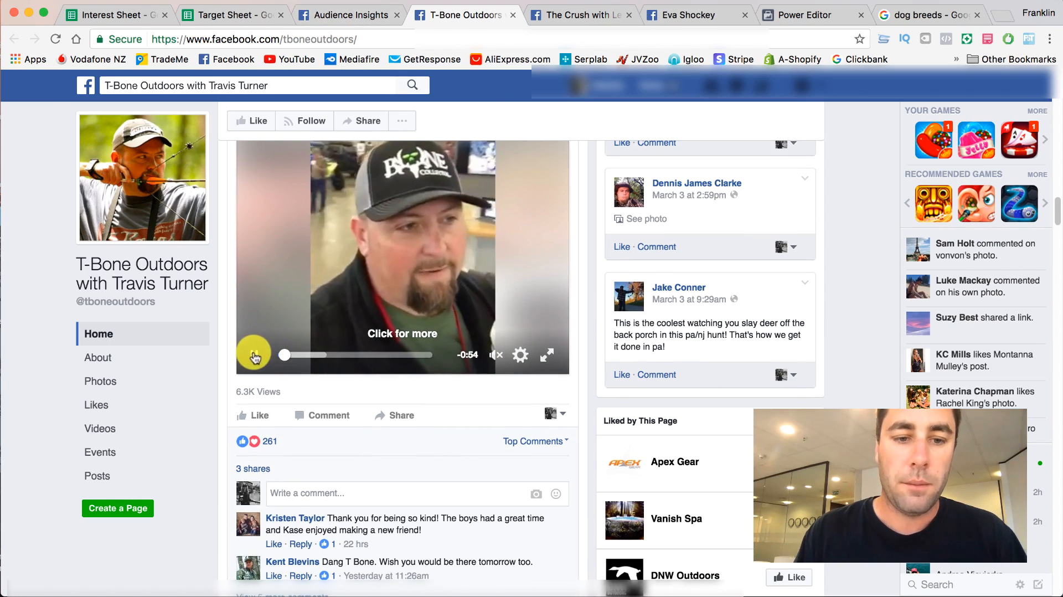
{"action": "left_click", "coordinate": [318, 15]}
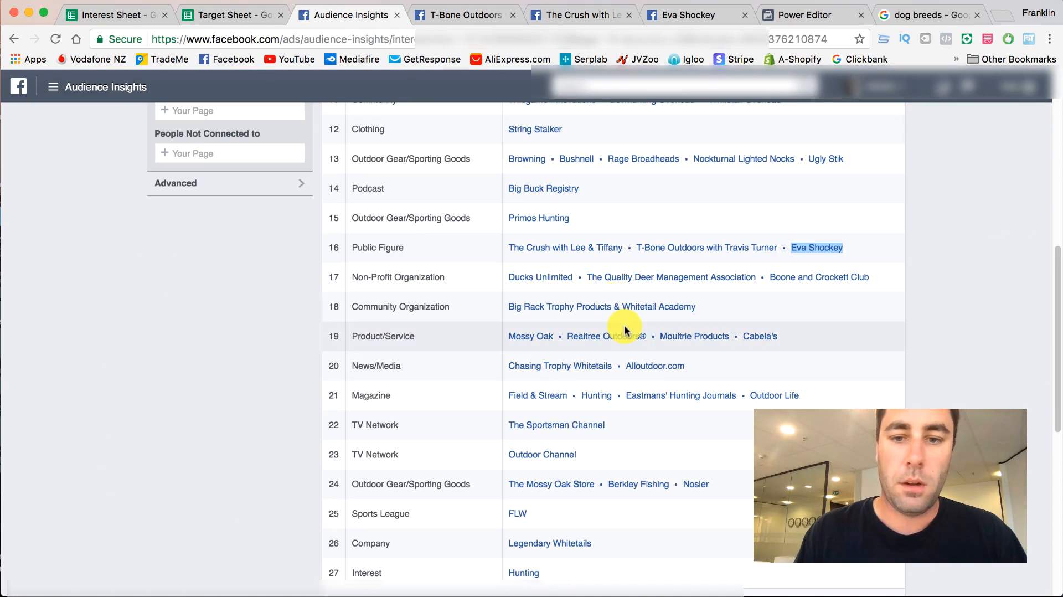
{"action": "right_click", "coordinate": [677, 248]}
{"action": "left_click", "coordinate": [709, 347]}
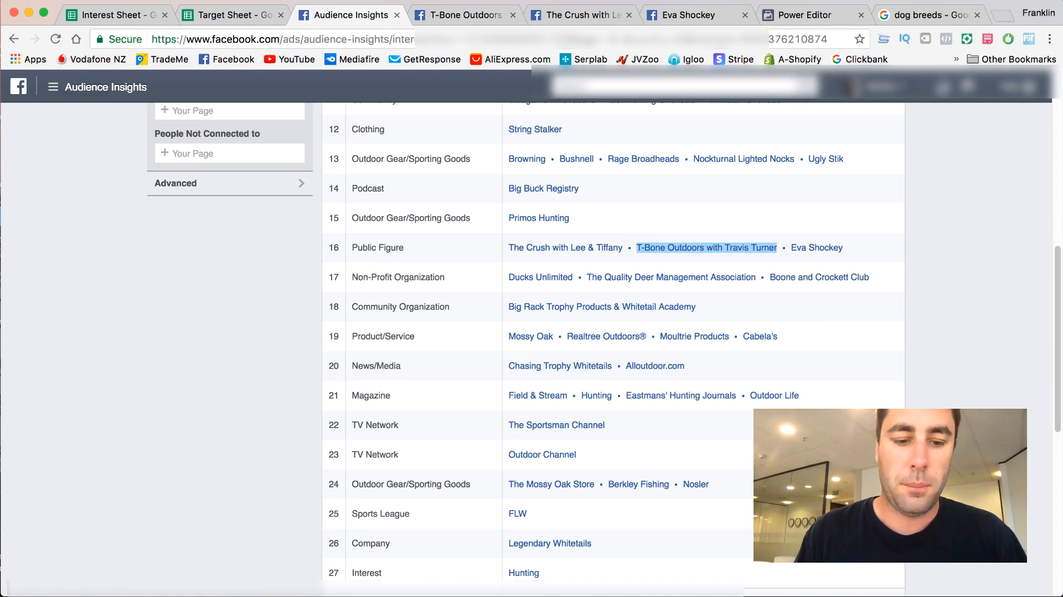
{"action": "left_click", "coordinate": [224, 16]}
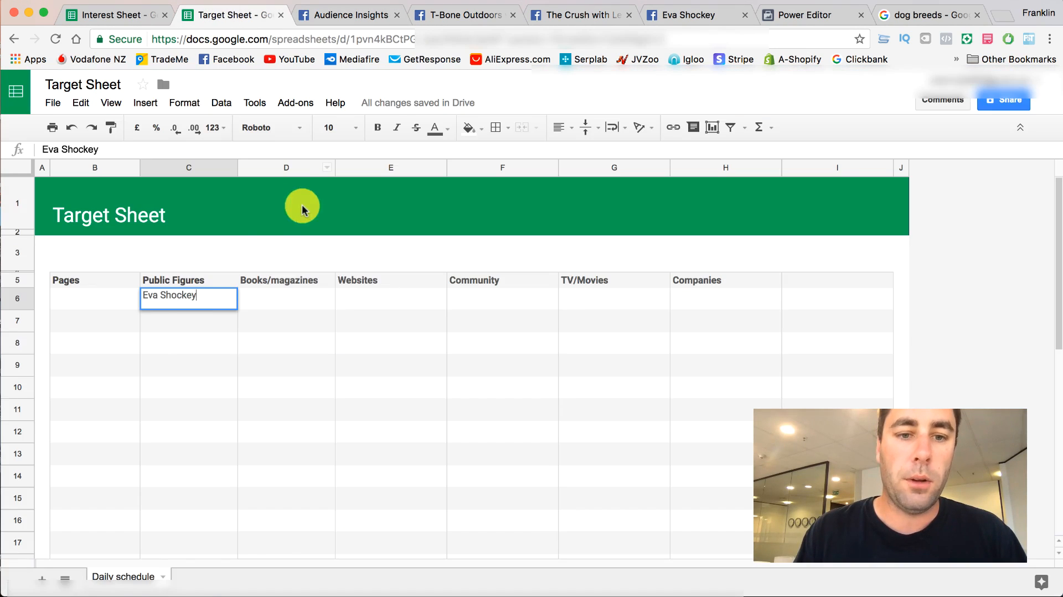
{"action": "right_click", "coordinate": [183, 322]}
{"action": "left_click", "coordinate": [204, 376]}
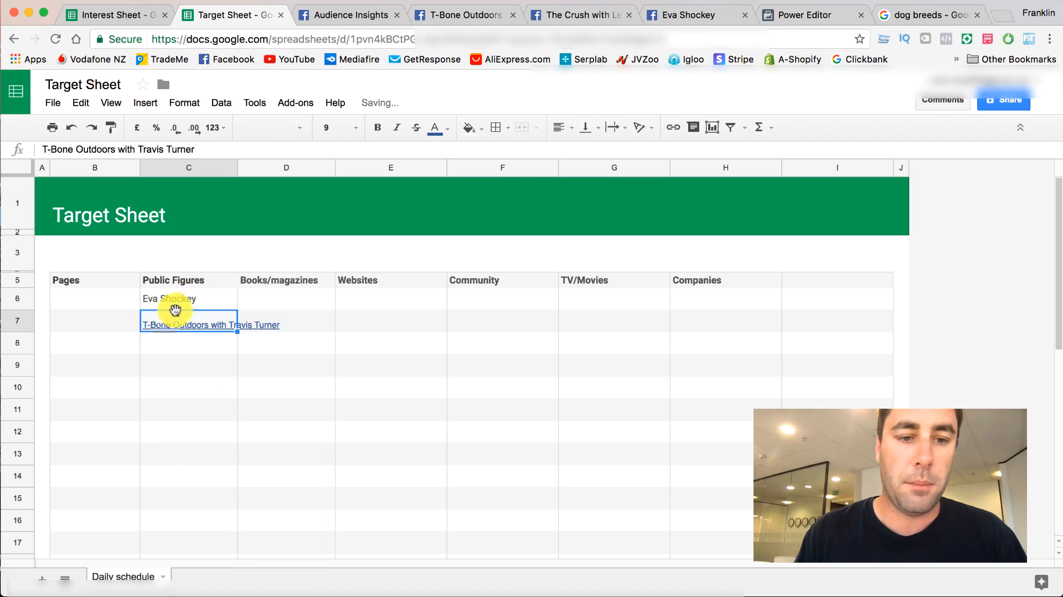
{"action": "left_click", "coordinate": [173, 348]}
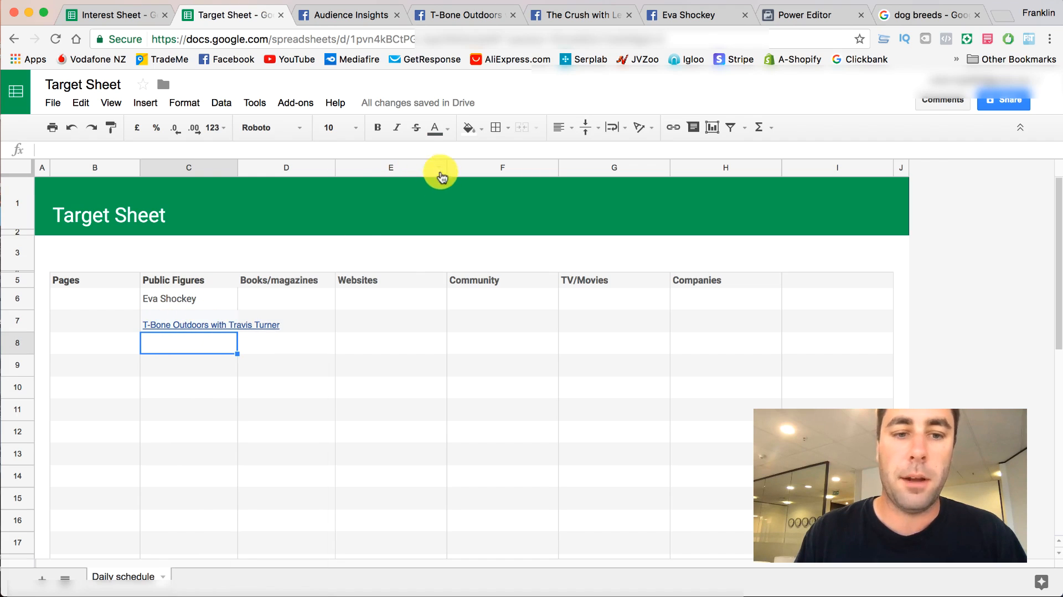
- Open The Crush with Lee & Tiffany from Audience Insights in a new tab and close the T-Bone Outdoors page
{"action": "left_click", "coordinate": [424, 17]}
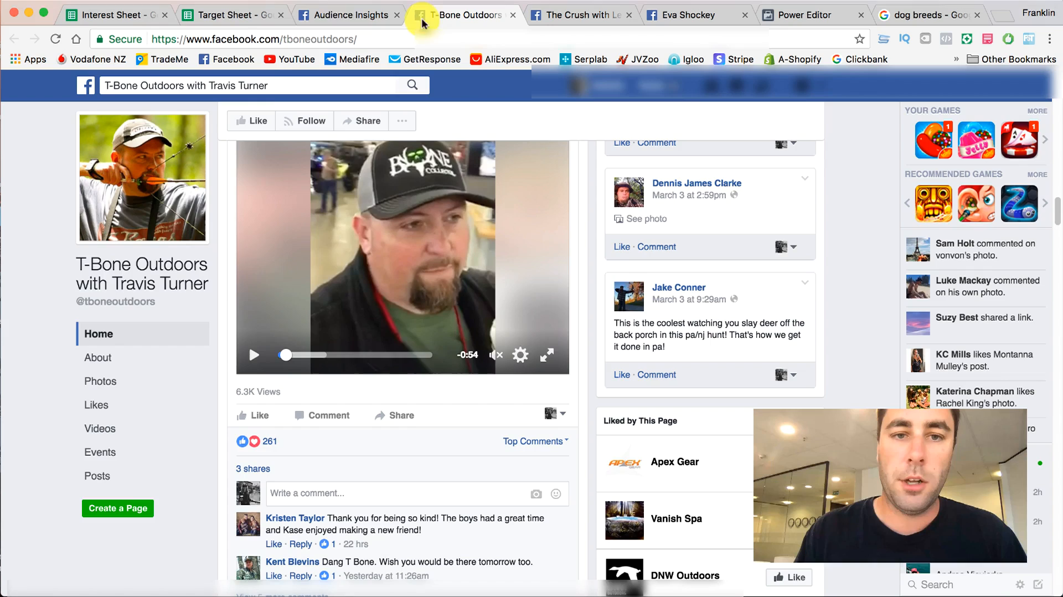
{"action": "left_click", "coordinate": [339, 13]}
{"action": "right_click", "coordinate": [554, 252]}
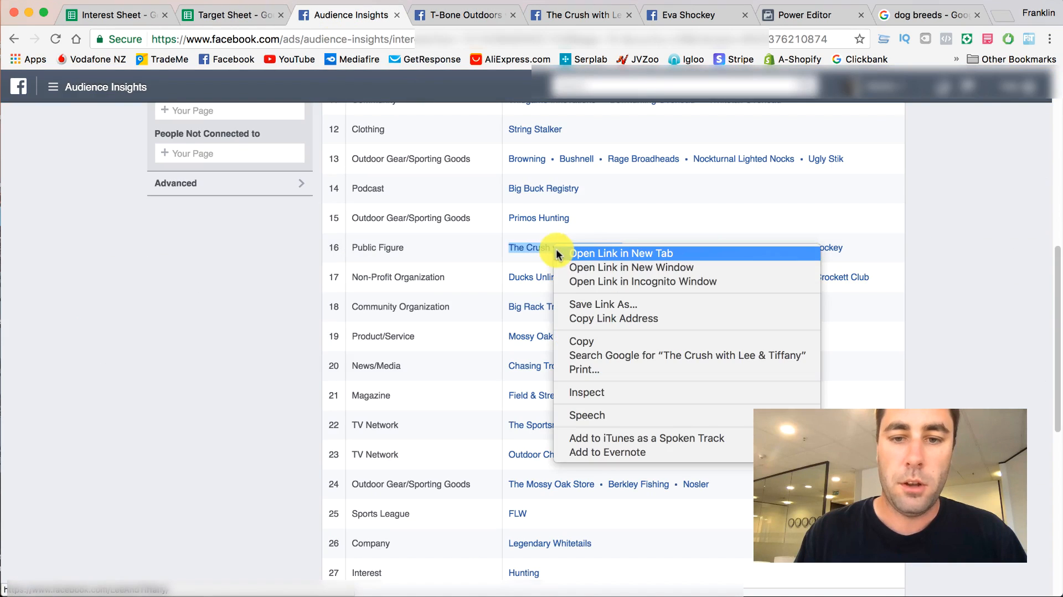
{"action": "left_click", "coordinate": [576, 249]}
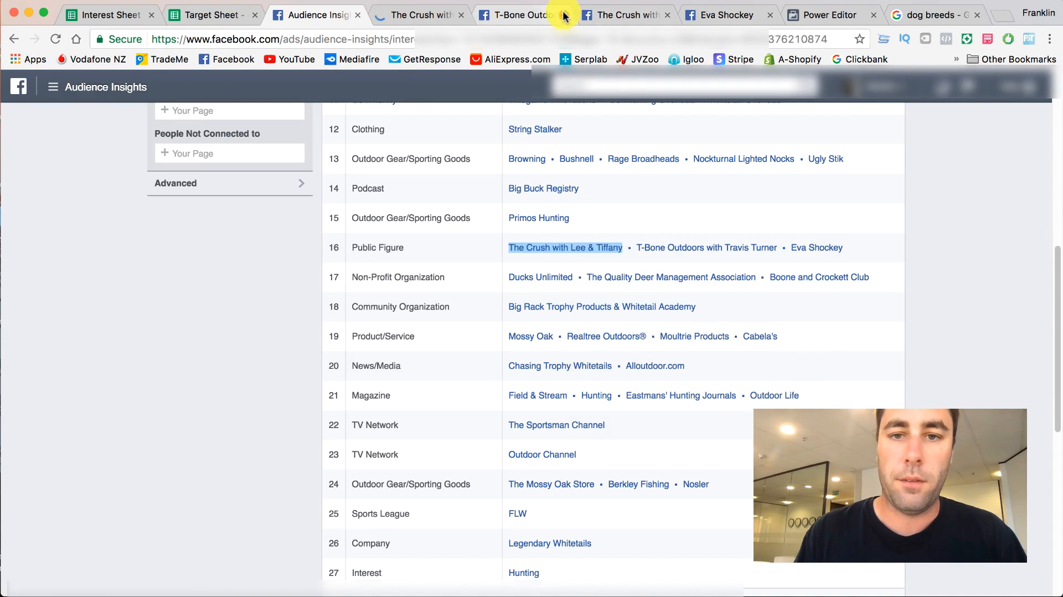
{"action": "left_click", "coordinate": [565, 15]}
- Look through The Crush with Lee & Tiffany page to examine its likes, photos, posts and comments
{"action": "left_click", "coordinate": [551, 15]}
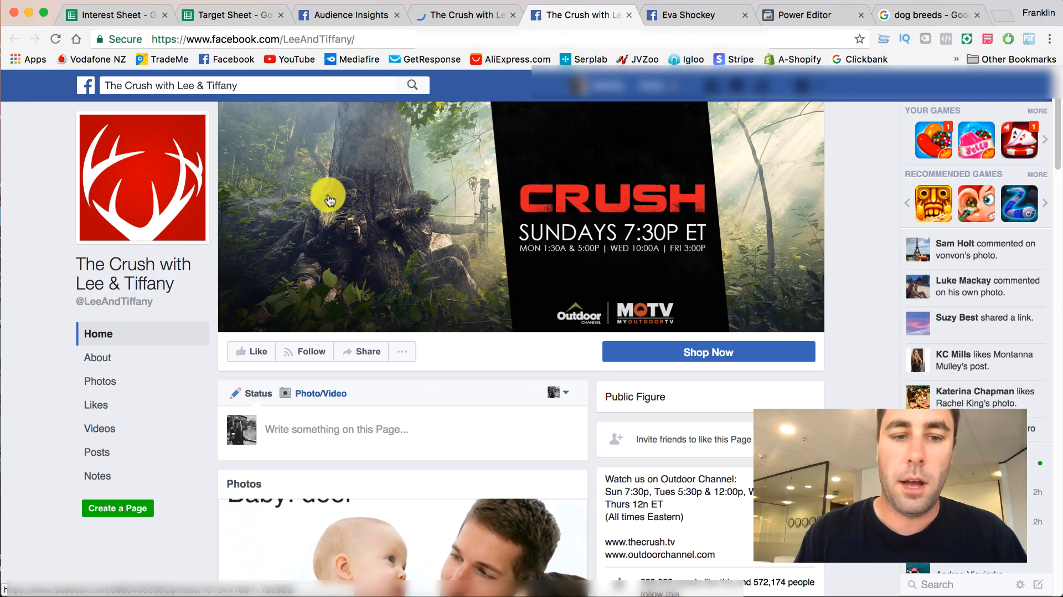
{"action": "scroll", "coordinate": [302, 204], "scroll_direction": "down", "scroll_amount": 3}
{"action": "scroll", "coordinate": [85, 268], "scroll_direction": "down", "scroll_amount": 3}
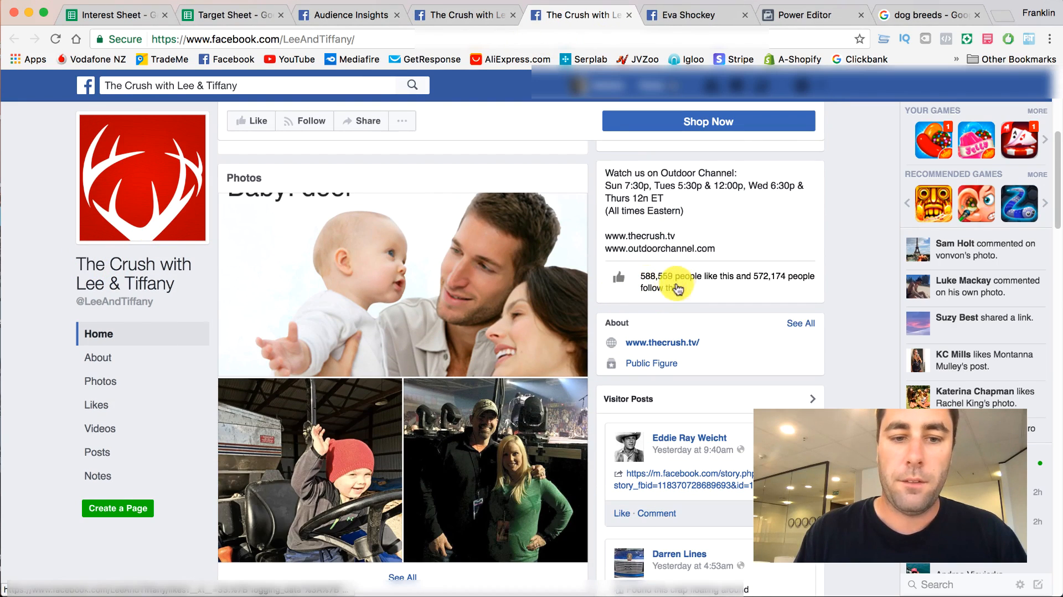
{"action": "scroll", "coordinate": [466, 290], "scroll_direction": "down", "scroll_amount": 10}
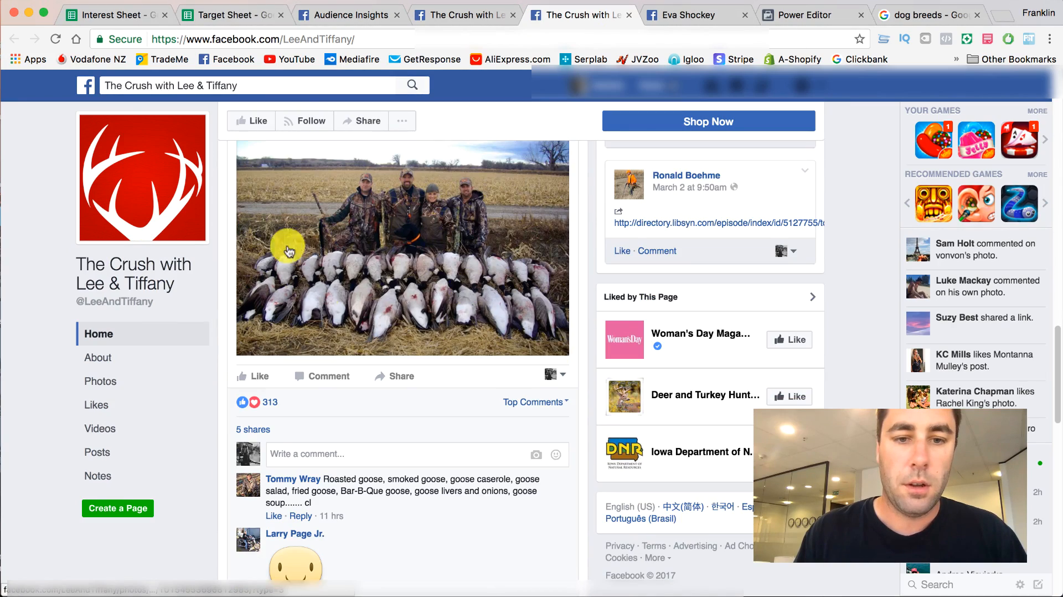
{"action": "scroll", "coordinate": [399, 290], "scroll_direction": "down", "scroll_amount": 15}
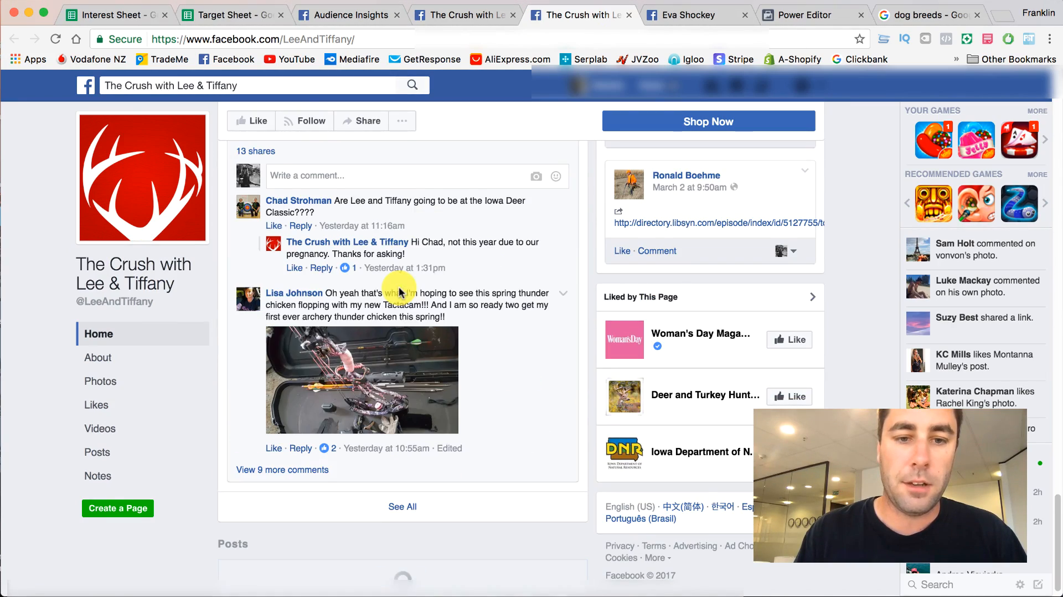
{"action": "scroll", "coordinate": [399, 292], "scroll_direction": "down", "scroll_amount": 1}
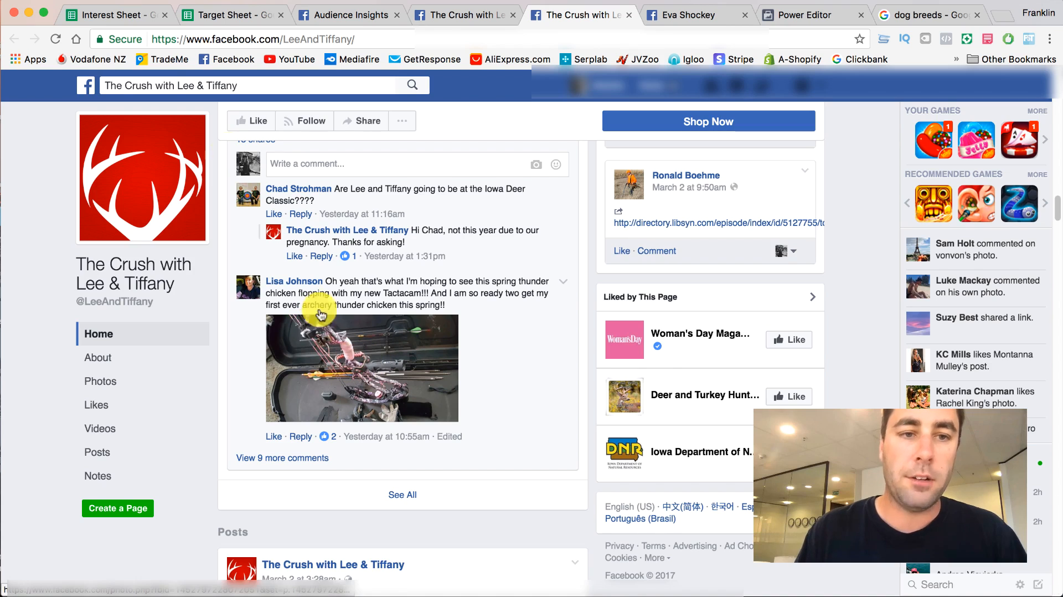
- Add "Bow hunting" below bear hunting in the Interest Sheet's Hunting column and return to The Crush with Lee & Tiffany page
{"action": "left_click", "coordinate": [123, 21]}
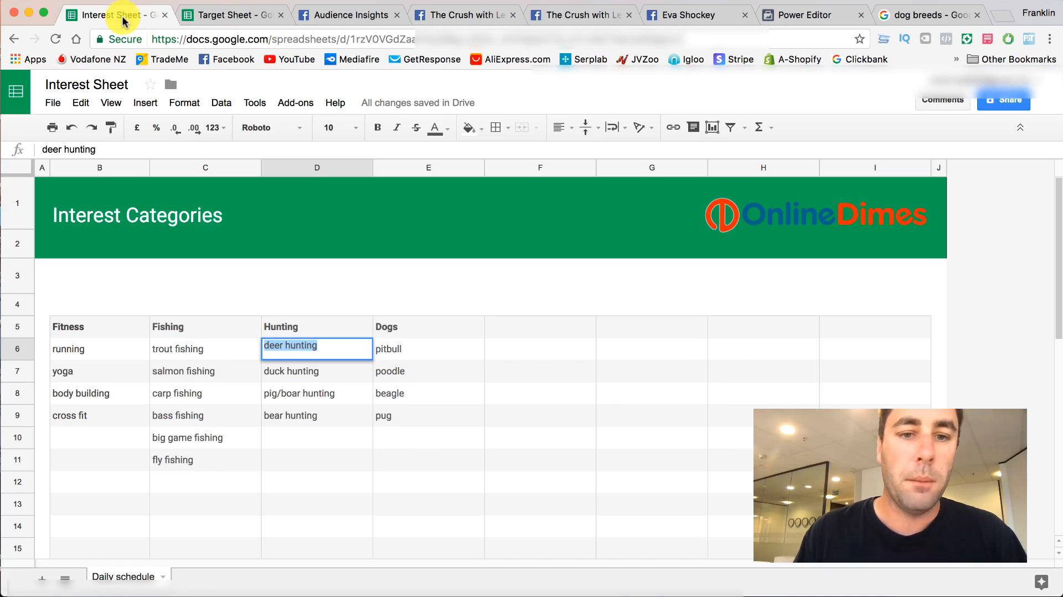
{"action": "left_click", "coordinate": [285, 437]}
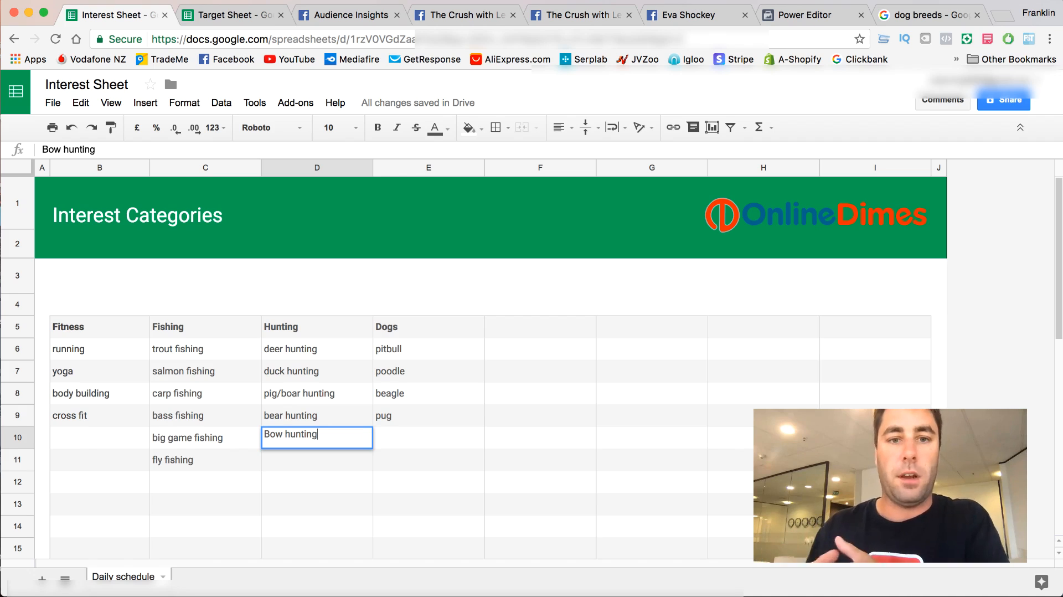
{"action": "left_click", "coordinate": [286, 457]}
{"action": "left_click", "coordinate": [457, 18]}
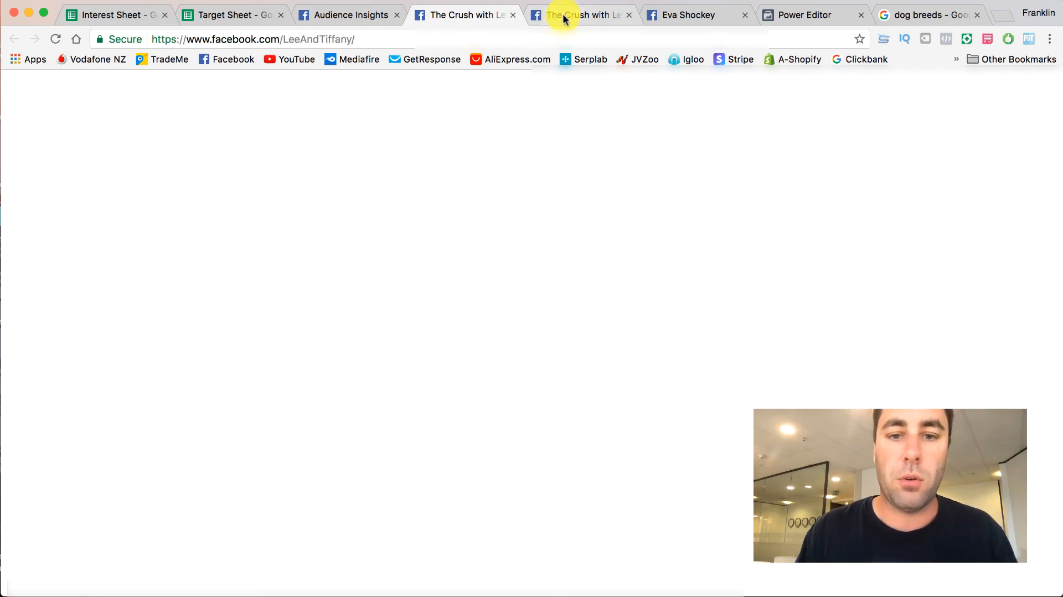
- Look through The Crush with Lee & Tiffany page to examine its hunting posts, reactions, shares and comments
{"action": "left_click", "coordinate": [565, 17]}
{"action": "scroll", "coordinate": [346, 408], "scroll_direction": "down", "scroll_amount": 15}
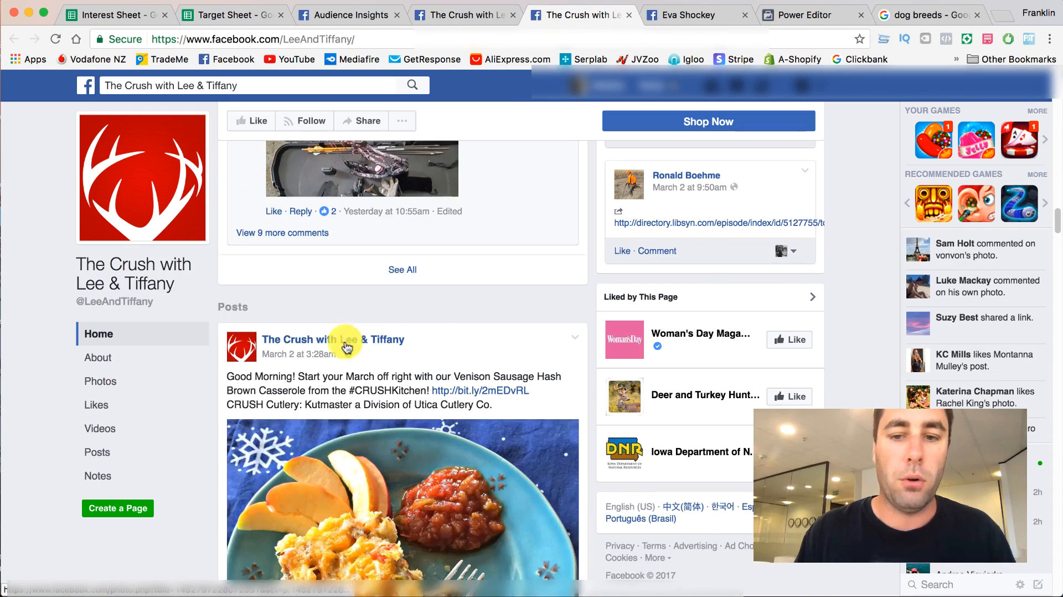
{"action": "scroll", "coordinate": [297, 261], "scroll_direction": "down", "scroll_amount": 15}
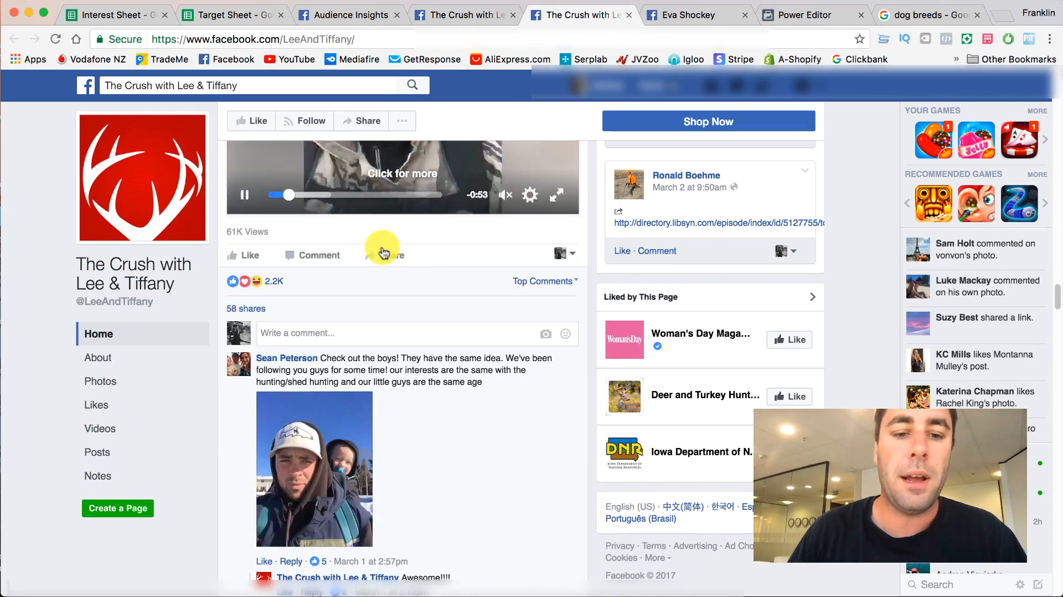
{"action": "scroll", "coordinate": [414, 282], "scroll_direction": "down", "scroll_amount": 5}
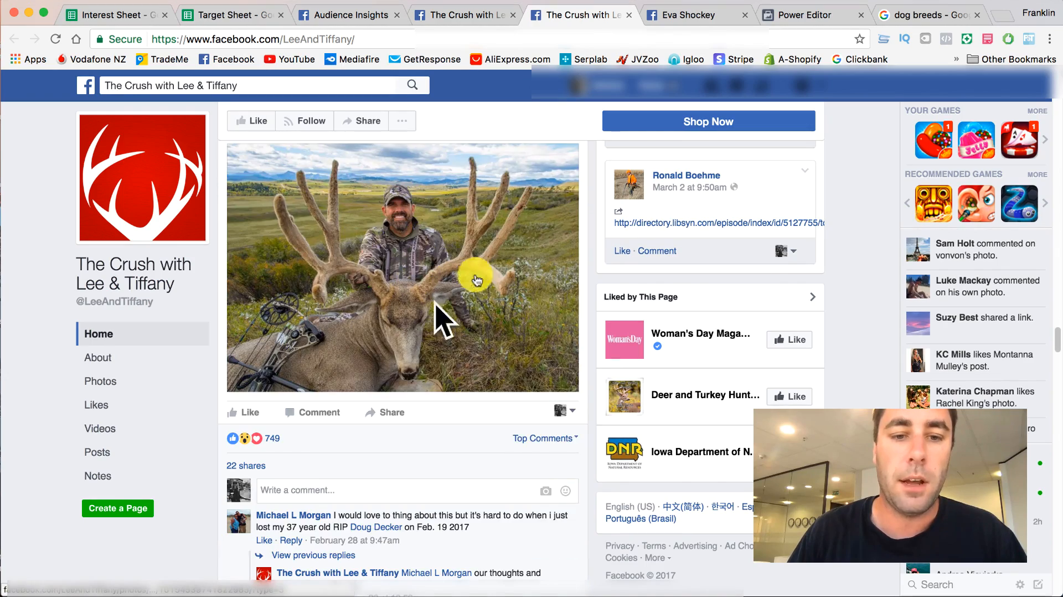
{"action": "scroll", "coordinate": [446, 316], "scroll_direction": "down", "scroll_amount": 4}
{"action": "scroll", "coordinate": [401, 268], "scroll_direction": "up", "scroll_amount": 6}
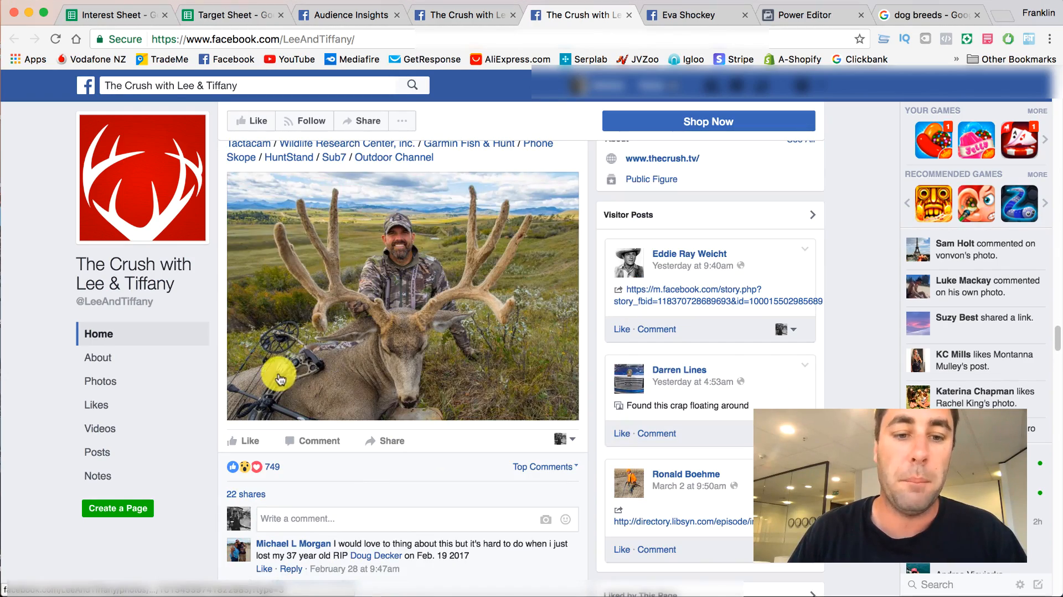
{"action": "scroll", "coordinate": [316, 296], "scroll_direction": "down", "scroll_amount": 5}
{"action": "scroll", "coordinate": [317, 297], "scroll_direction": "down", "scroll_amount": 8}
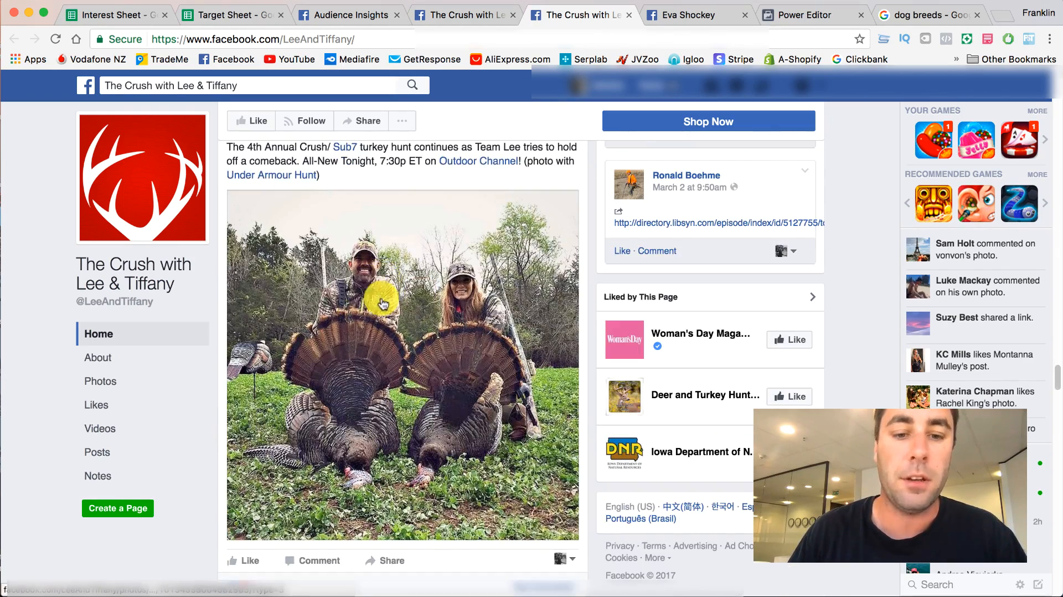
{"action": "scroll", "coordinate": [521, 348], "scroll_direction": "down", "scroll_amount": 4}
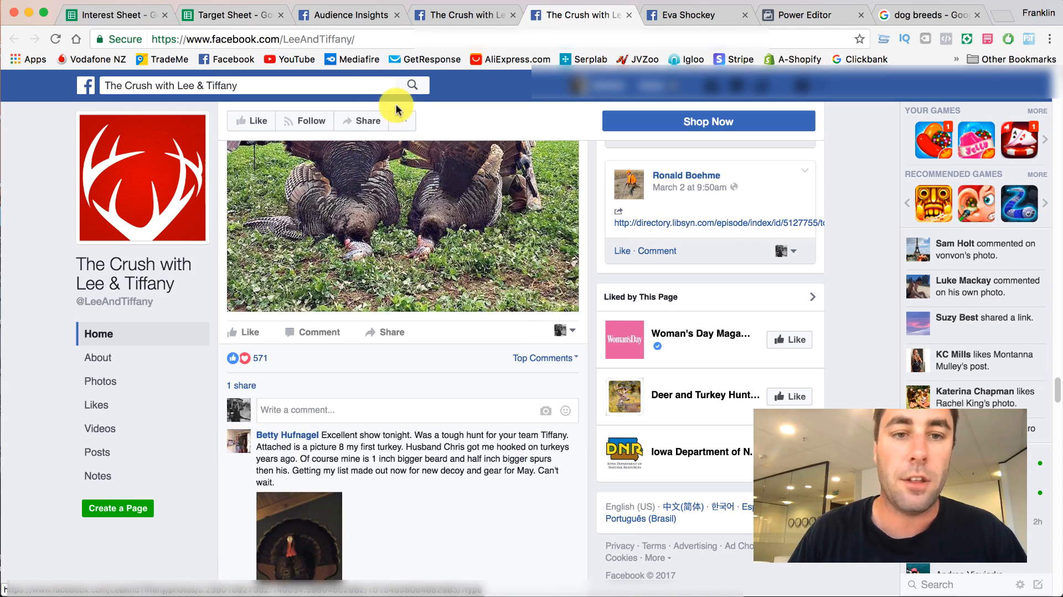
- Copy The Crush with Lee & Tiffany from Audience Insights into cell C8 of the Target Sheet's Public Figures column
{"action": "left_click", "coordinate": [440, 18]}
{"action": "left_click", "coordinate": [351, 19]}
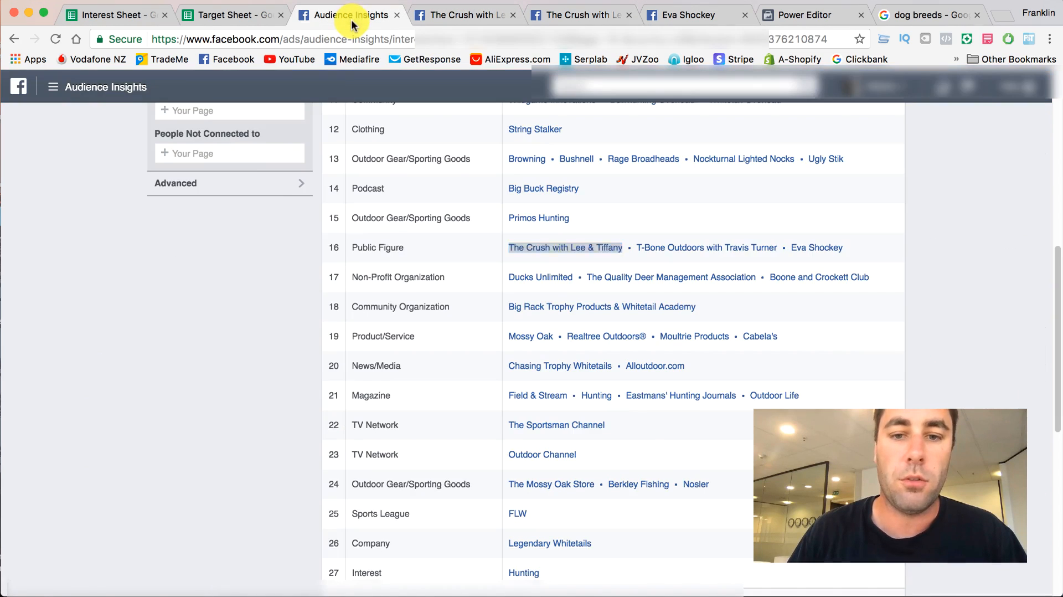
{"action": "right_click", "coordinate": [554, 247]}
{"action": "left_click", "coordinate": [582, 340]}
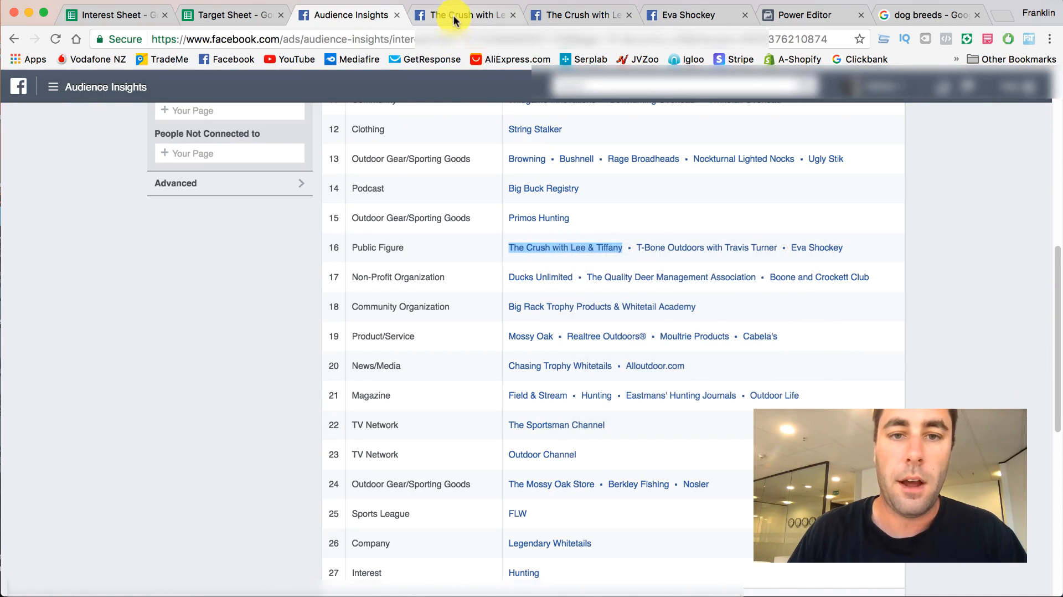
{"action": "left_click", "coordinate": [453, 15]}
{"action": "scroll", "coordinate": [477, 288], "scroll_direction": "down", "scroll_amount": 3}
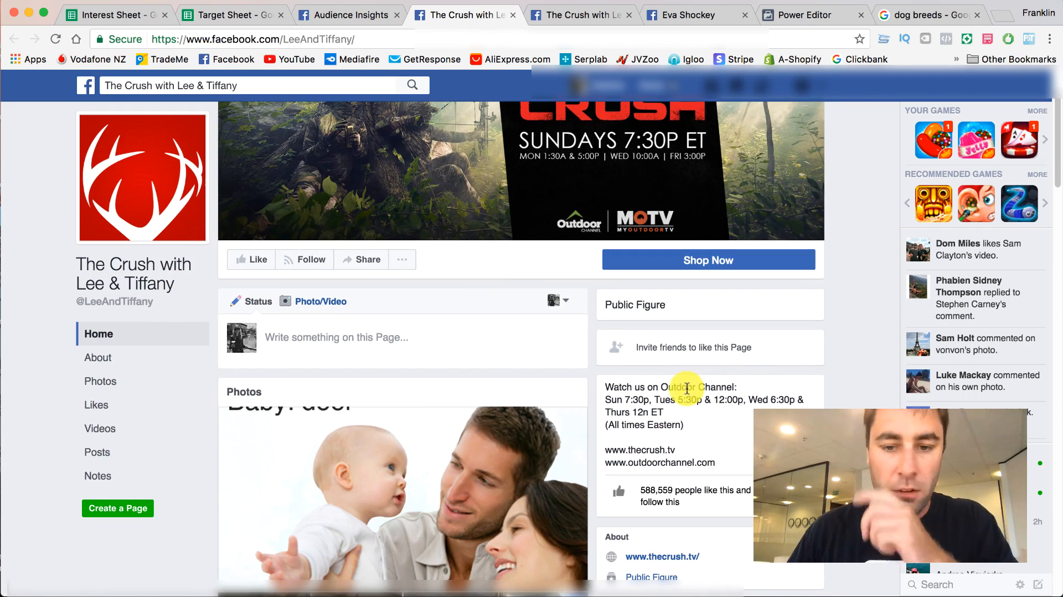
{"action": "left_click", "coordinate": [239, 15]}
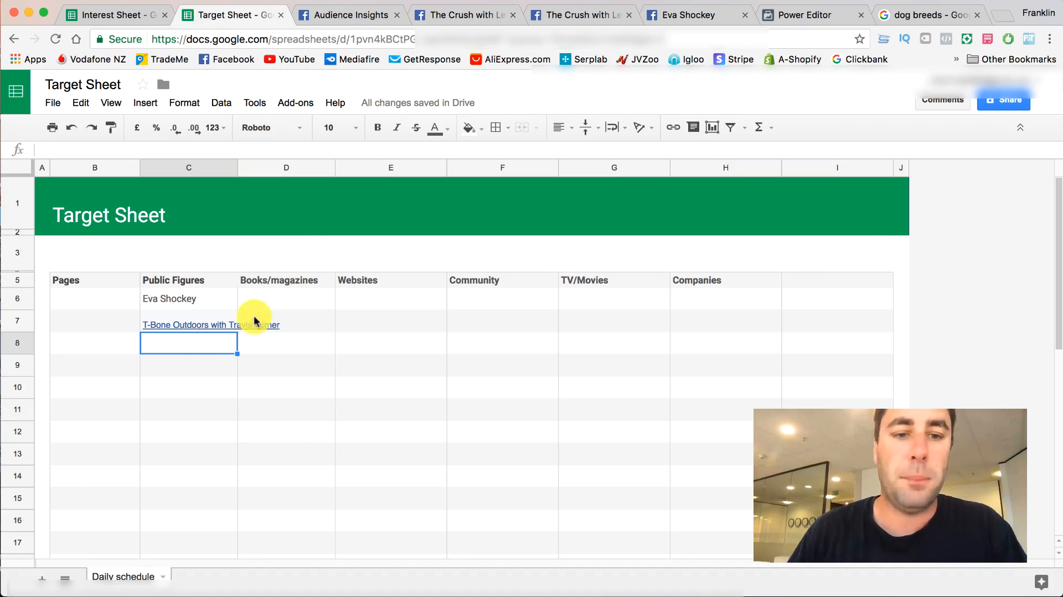
{"action": "right_click", "coordinate": [160, 341]}
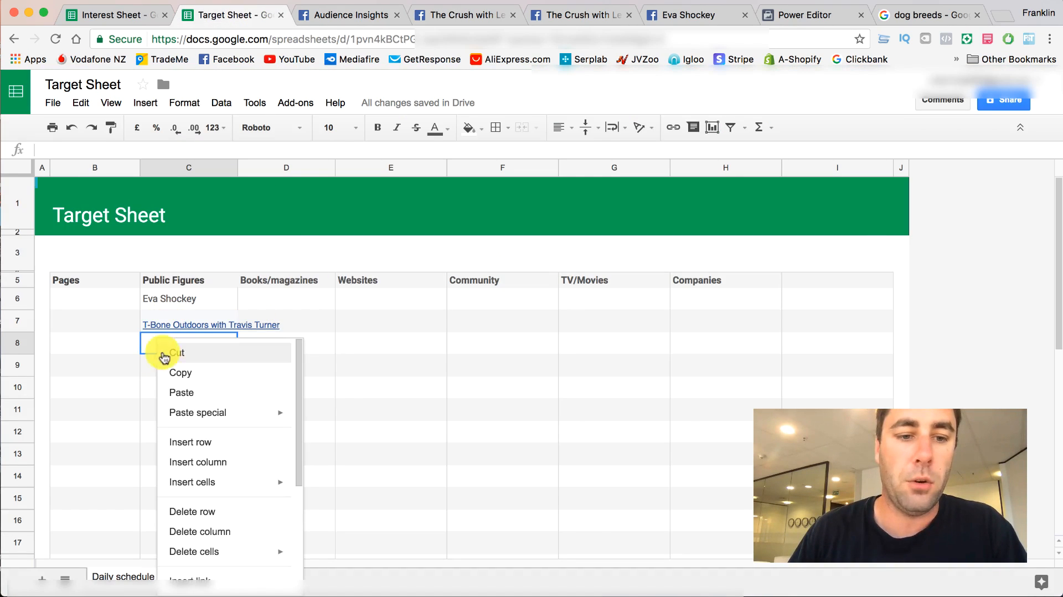
{"action": "left_click", "coordinate": [178, 392]}
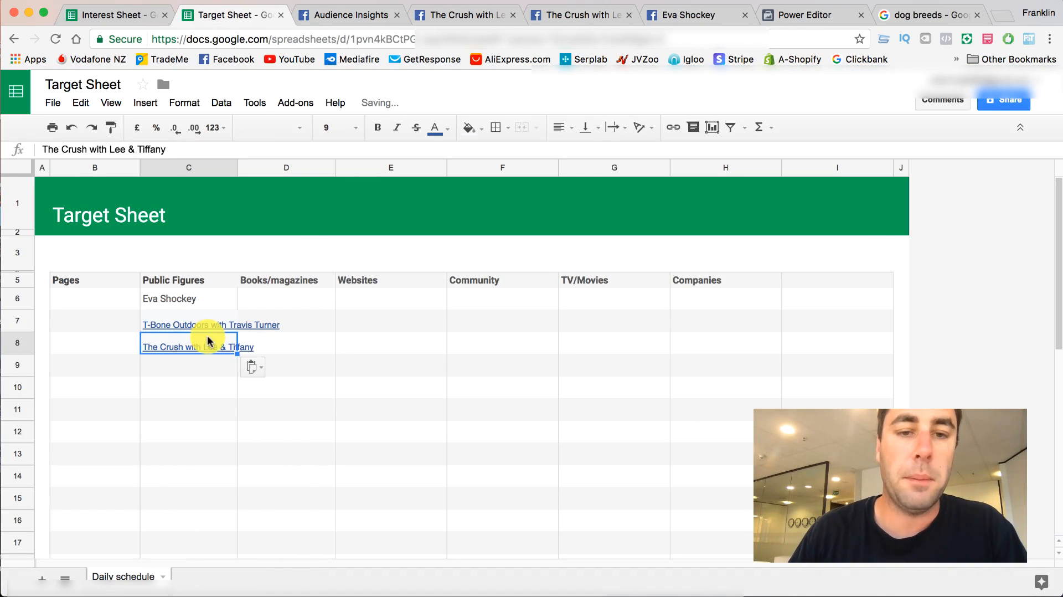
- Remove the Deer hunting interest in Audience Insights and try T-Bone Outdoors with Travis Turner, copied from the Target Sheet, as the interest
{"action": "left_click", "coordinate": [168, 301]}
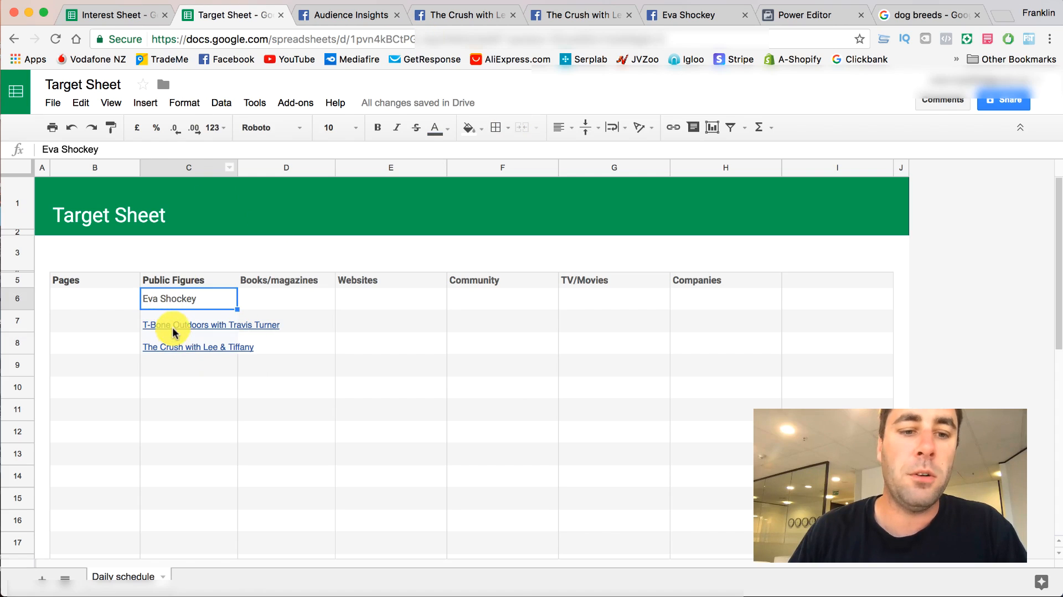
{"action": "left_click", "coordinate": [176, 328]}
{"action": "right_click", "coordinate": [176, 329]}
{"action": "left_click", "coordinate": [185, 364]}
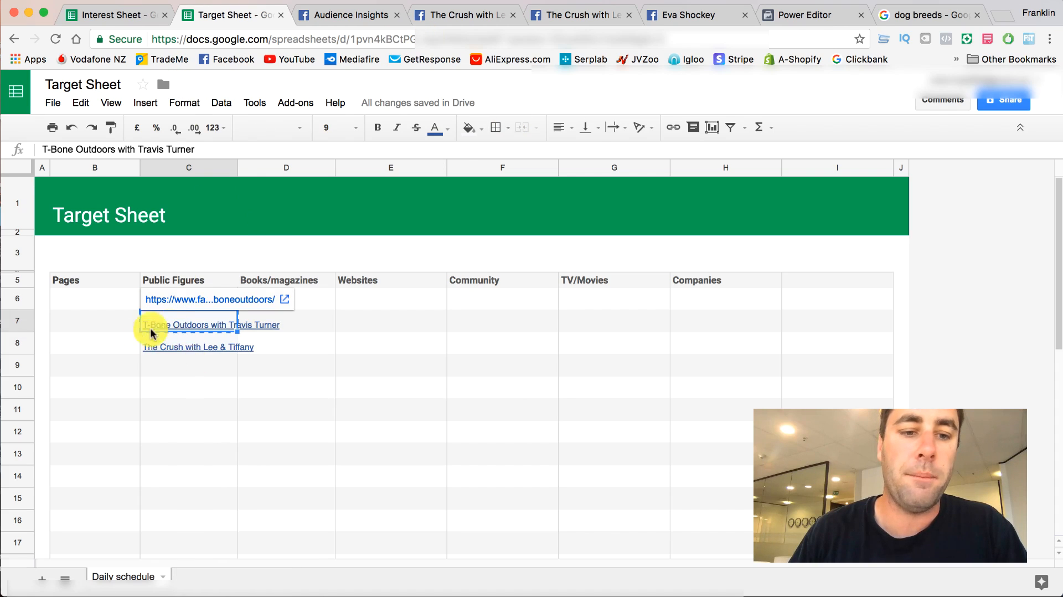
{"action": "left_click", "coordinate": [368, 16]}
{"action": "scroll", "coordinate": [434, 230], "scroll_direction": "up", "scroll_amount": 5}
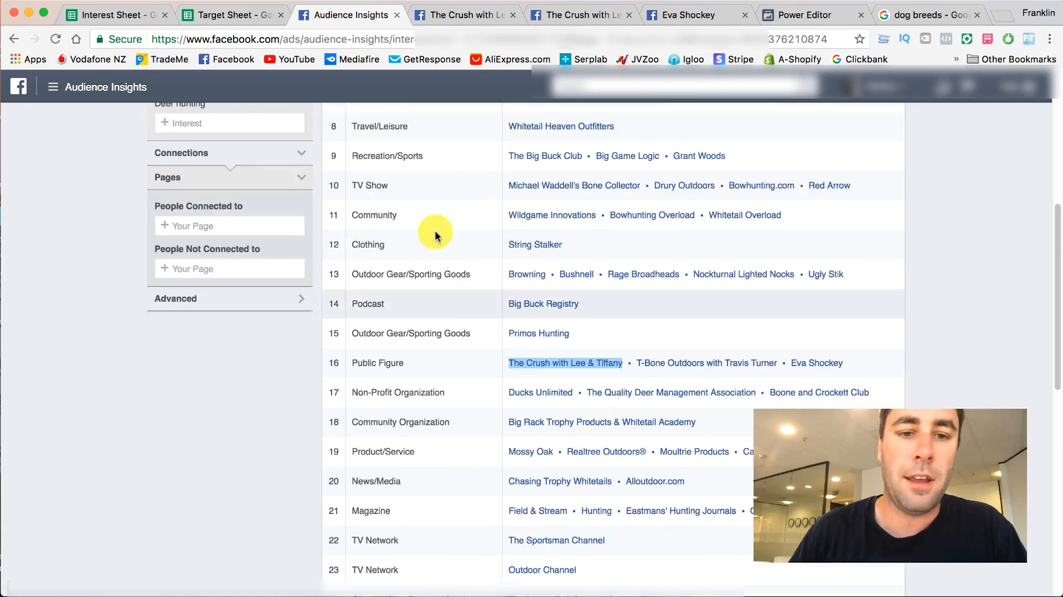
{"action": "left_click", "coordinate": [304, 216]}
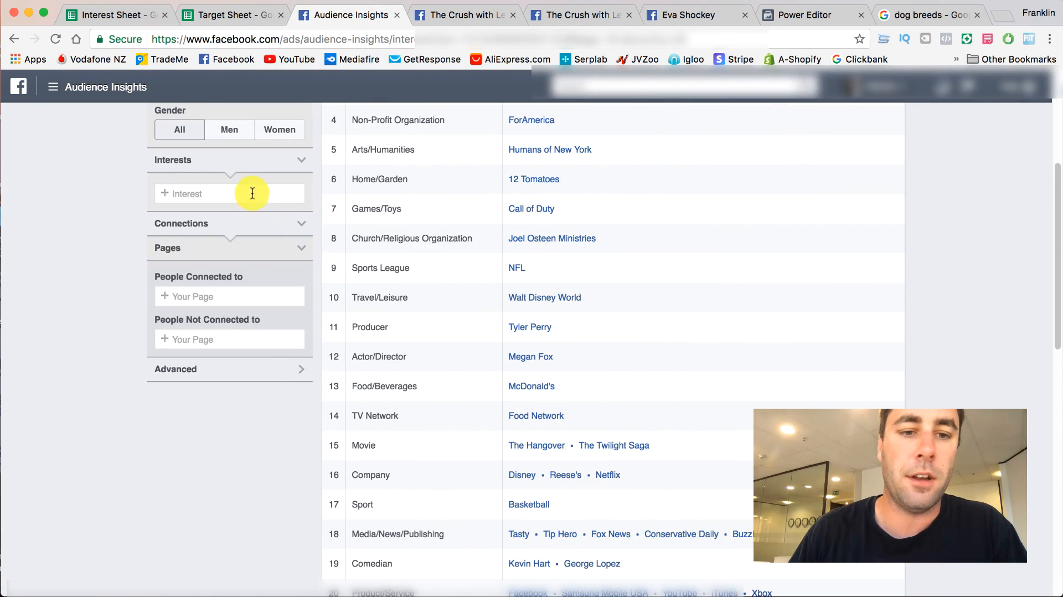
{"action": "right_click", "coordinate": [252, 194]}
{"action": "left_click", "coordinate": [277, 264]}
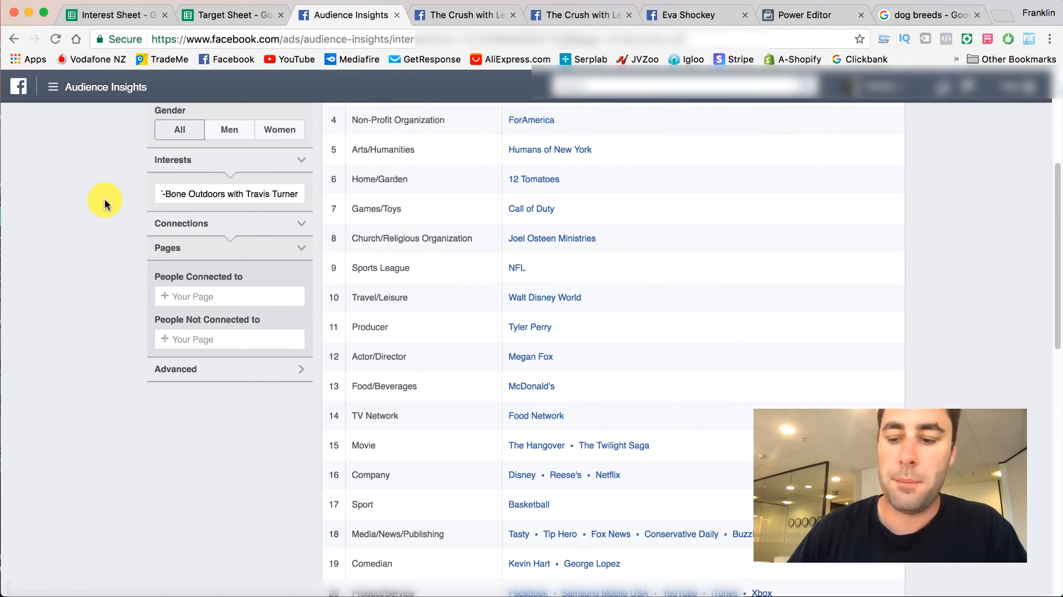
{"action": "left_click", "coordinate": [237, 194]}
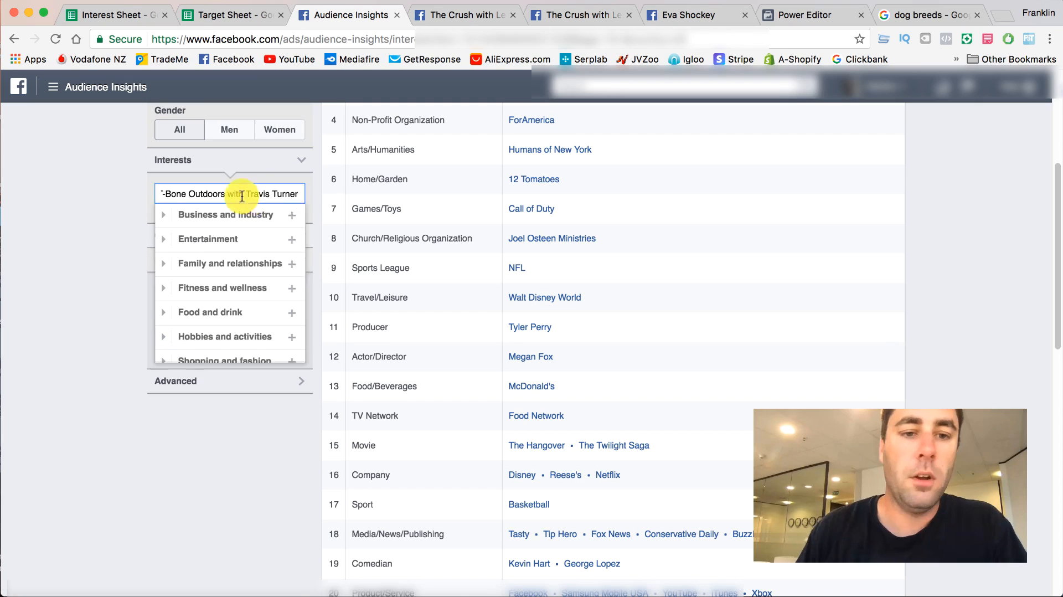
- Delete T-Bone Outdoors with Travis Turner from cell C7 of the Target Sheet
{"action": "left_click", "coordinate": [245, 15]}
{"action": "double_click", "coordinate": [245, 317]}
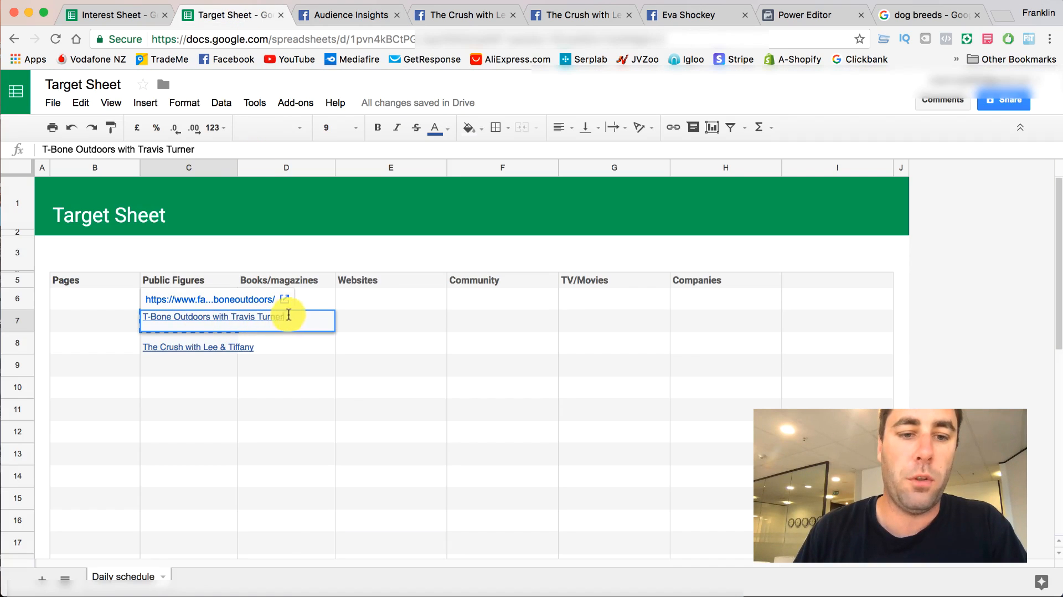
{"action": "left_click_drag", "start_coordinate": [289, 316], "coordinate": [138, 317]}
{"action": "key", "text": "BackSpace"}
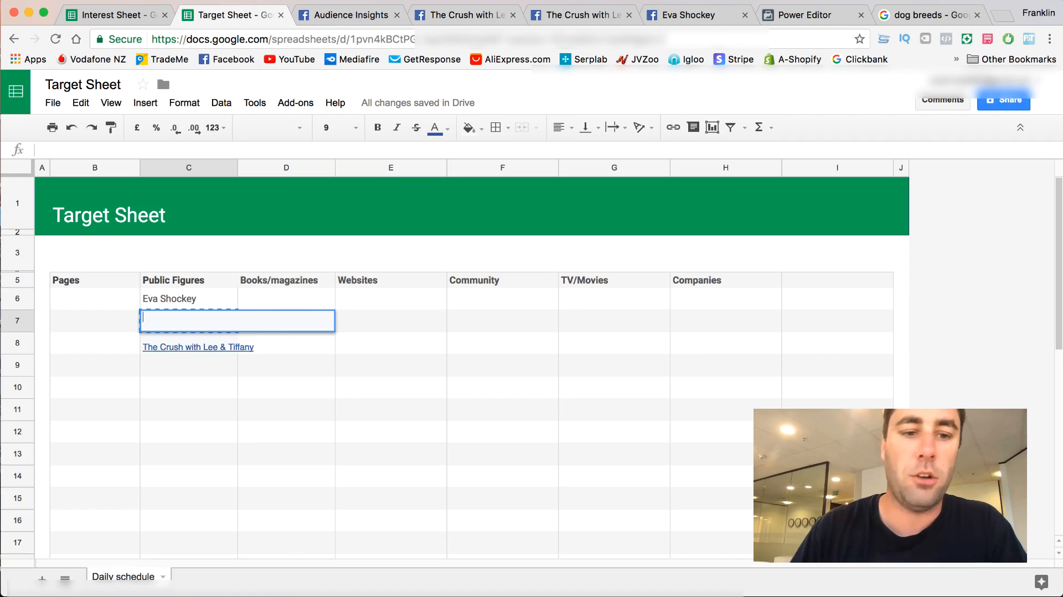
- Copy The Crush with Lee & Tiffany from cell C8 and set it as the interest in Audience Insights
{"action": "right_click", "coordinate": [155, 349]}
{"action": "left_click", "coordinate": [178, 381]}
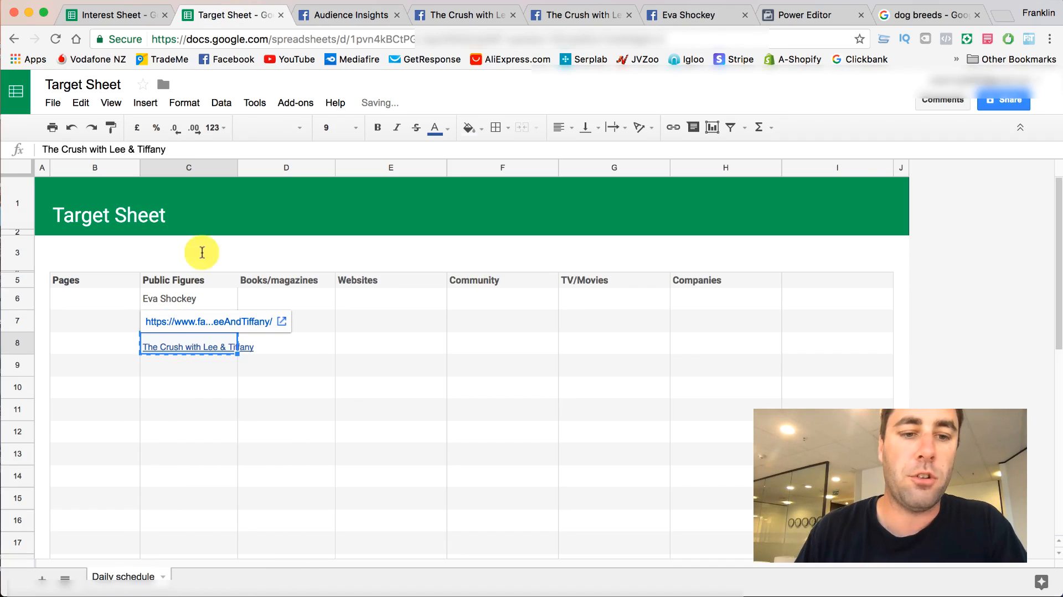
{"action": "left_click", "coordinate": [359, 21]}
{"action": "left_click_drag", "start_coordinate": [195, 194], "coordinate": [310, 196]}
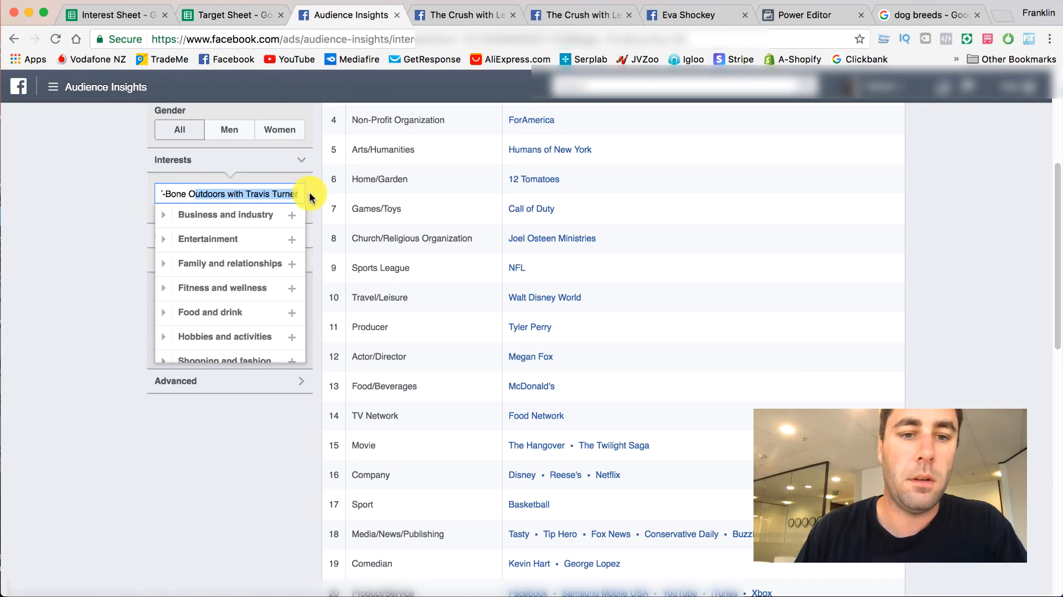
{"action": "key", "text": "BackSpace"}
{"action": "key", "text": "super+v"}
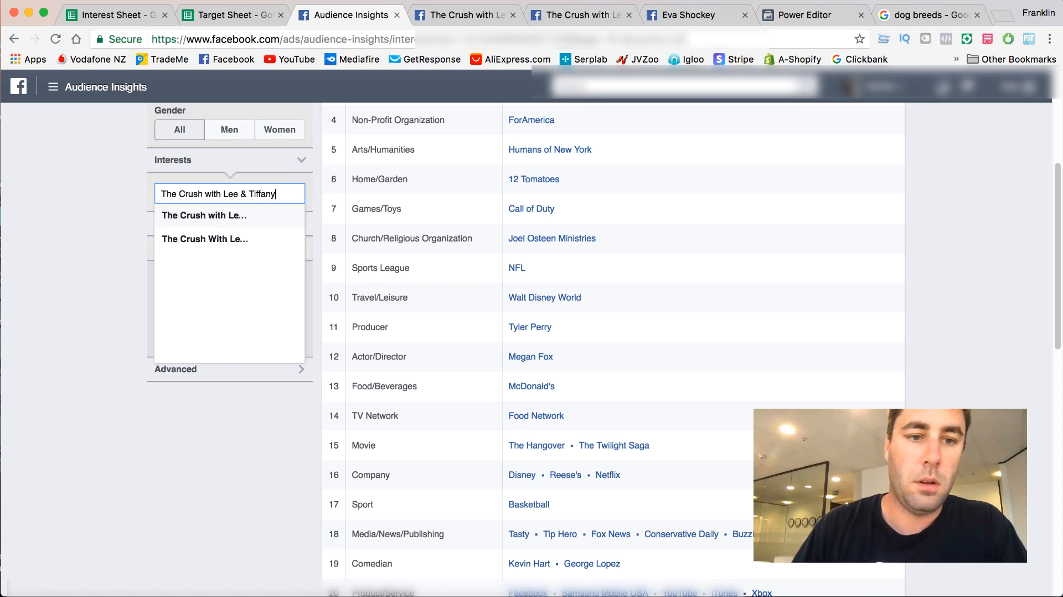
{"action": "left_click", "coordinate": [240, 216]}
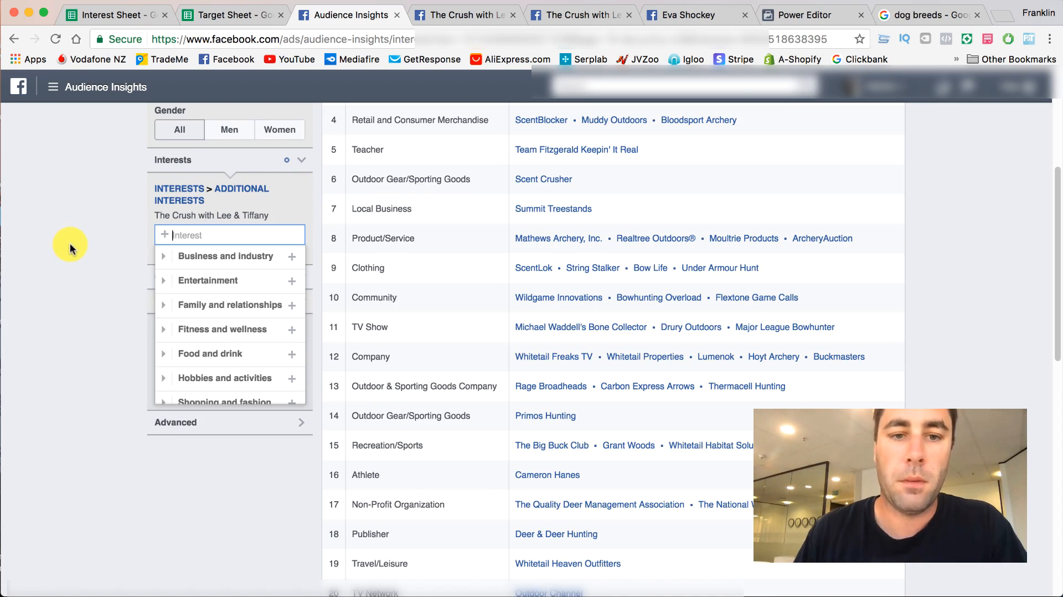
{"action": "left_click", "coordinate": [70, 248]}
- Open Michael Waddell from the Public Figure row in a new tab and close The Crush with Lee & Tiffany and Eva Shockey pages
{"action": "scroll", "coordinate": [488, 247], "scroll_direction": "down", "scroll_amount": 7}
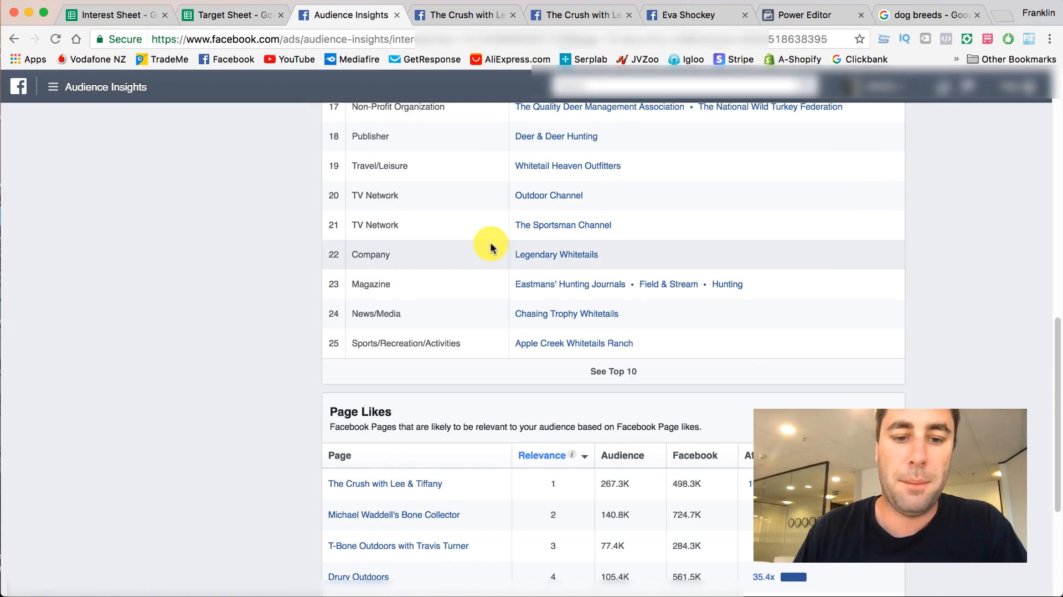
{"action": "scroll", "coordinate": [487, 246], "scroll_direction": "up", "scroll_amount": 7}
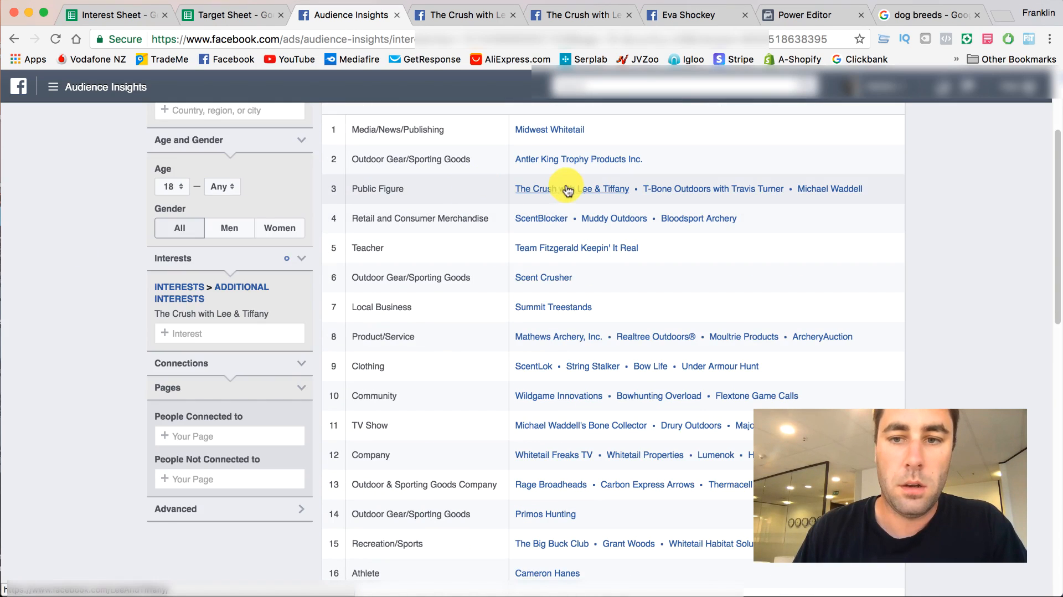
{"action": "right_click", "coordinate": [809, 188]}
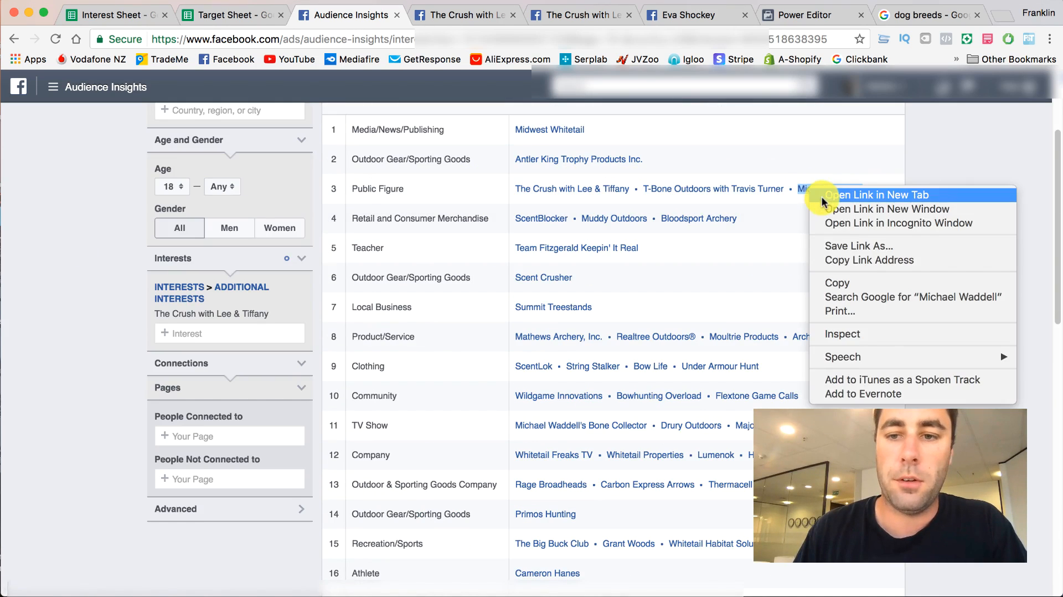
{"action": "left_click", "coordinate": [822, 197]}
{"action": "left_click", "coordinate": [565, 16]}
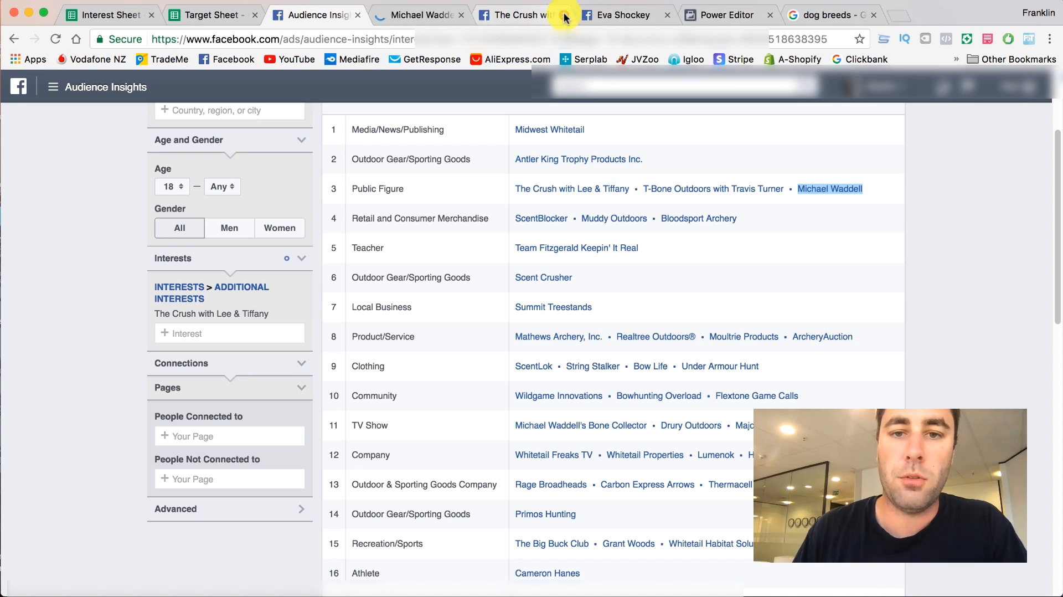
{"action": "left_click", "coordinate": [564, 15]}
{"action": "left_click", "coordinate": [565, 16]}
- Look through the Michael Waddell page to examine its likes, photos, posts and comments
{"action": "left_click", "coordinate": [421, 15]}
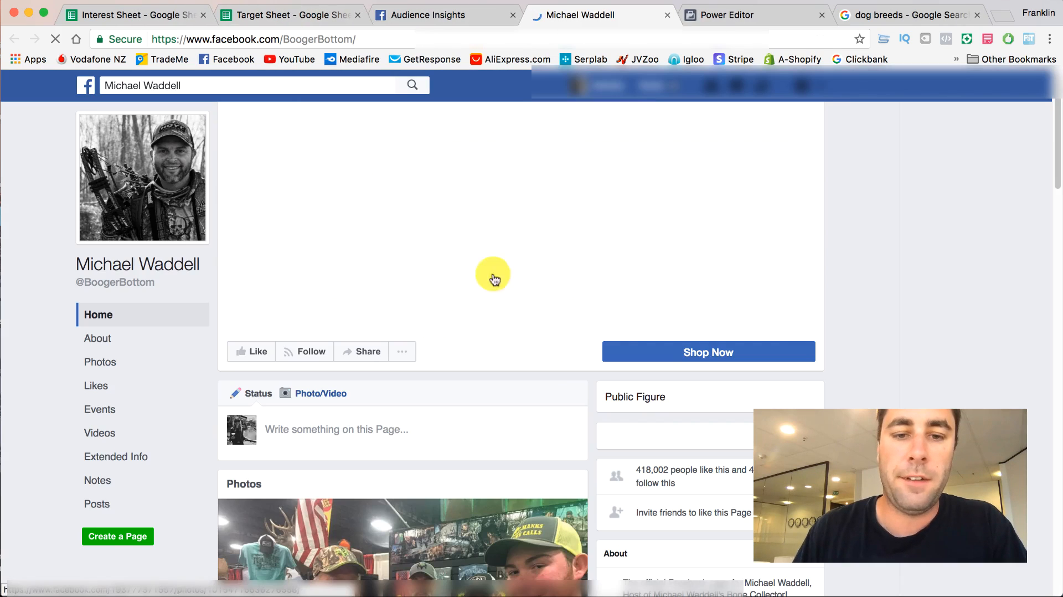
{"action": "scroll", "coordinate": [359, 203], "scroll_direction": "down", "scroll_amount": 4}
{"action": "scroll", "coordinate": [359, 201], "scroll_direction": "down", "scroll_amount": 15}
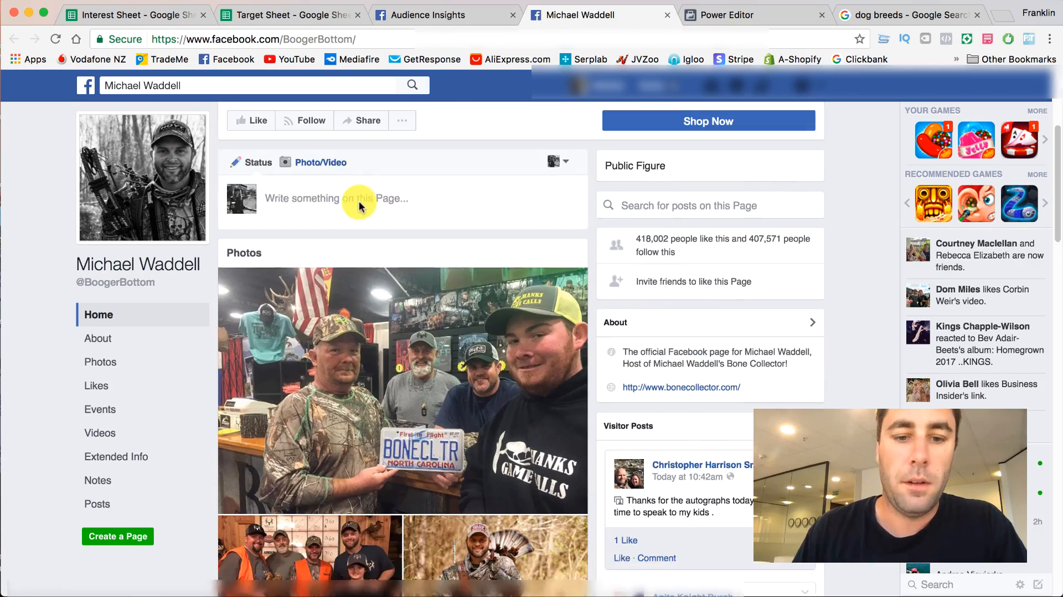
{"action": "scroll", "coordinate": [358, 201], "scroll_direction": "down", "scroll_amount": 15}
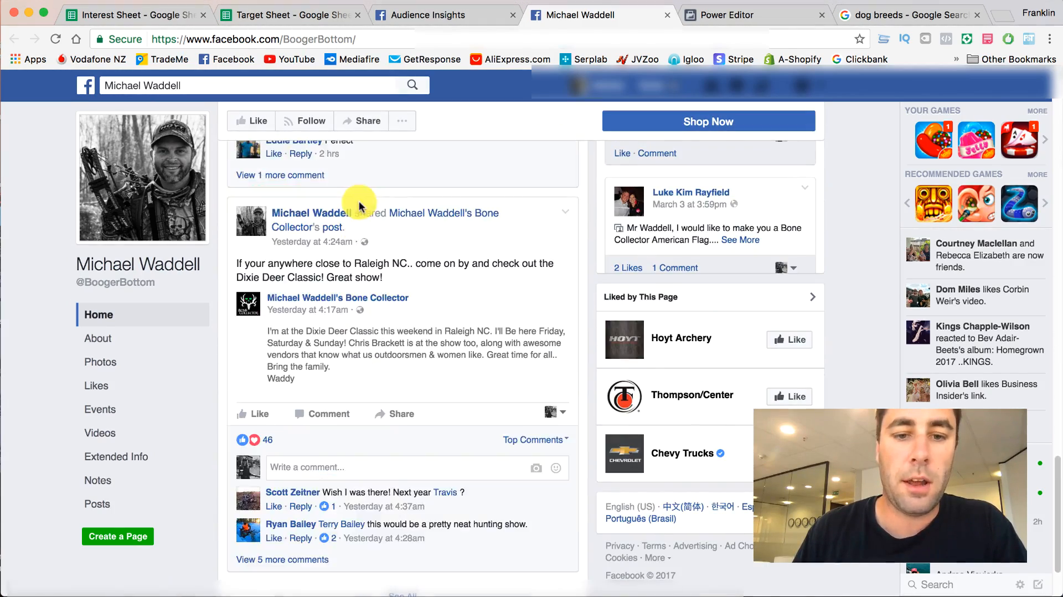
{"action": "scroll", "coordinate": [349, 138], "scroll_direction": "up", "scroll_amount": 7}
- Replace the interest in Audience Insights with Michael Waddell's Bone Collector, searching with the Michael Waddell name copied from the Public Figure row
{"action": "left_click", "coordinate": [386, 21]}
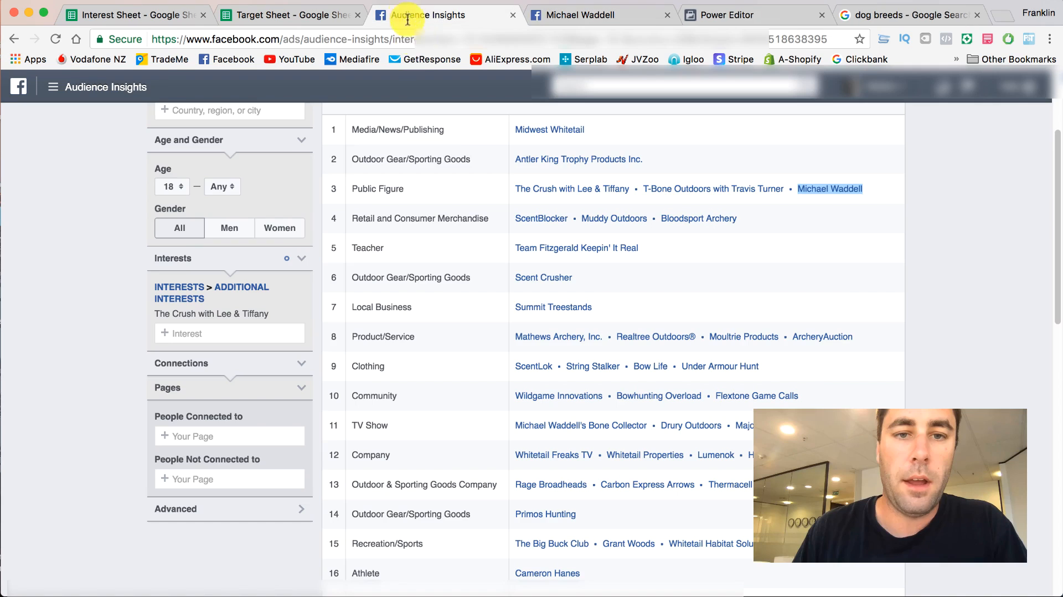
{"action": "right_click", "coordinate": [830, 189]}
{"action": "left_click", "coordinate": [851, 264]}
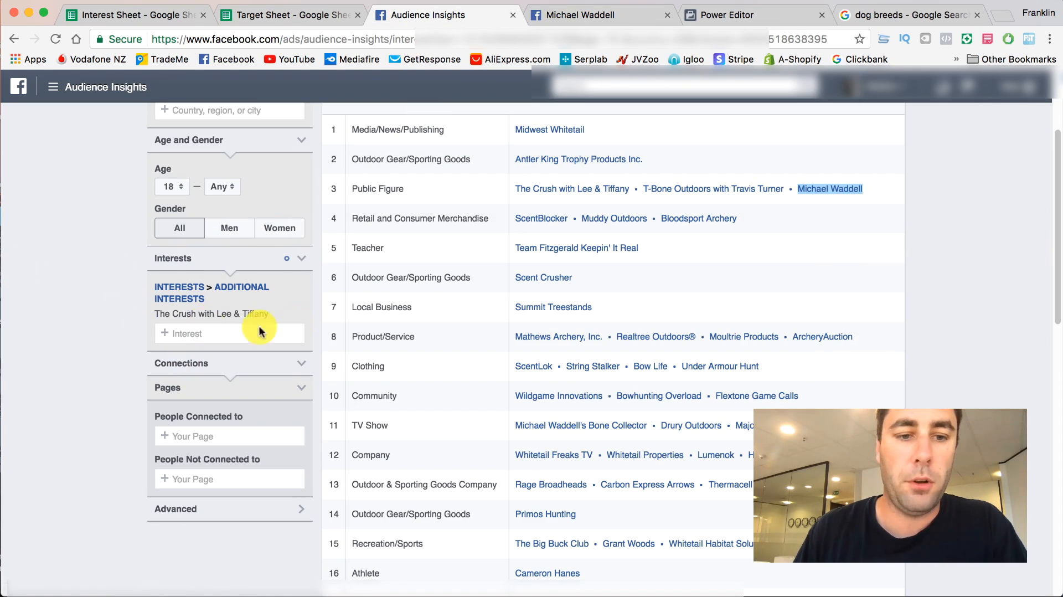
{"action": "left_click", "coordinate": [303, 315]}
{"action": "right_click", "coordinate": [221, 287]}
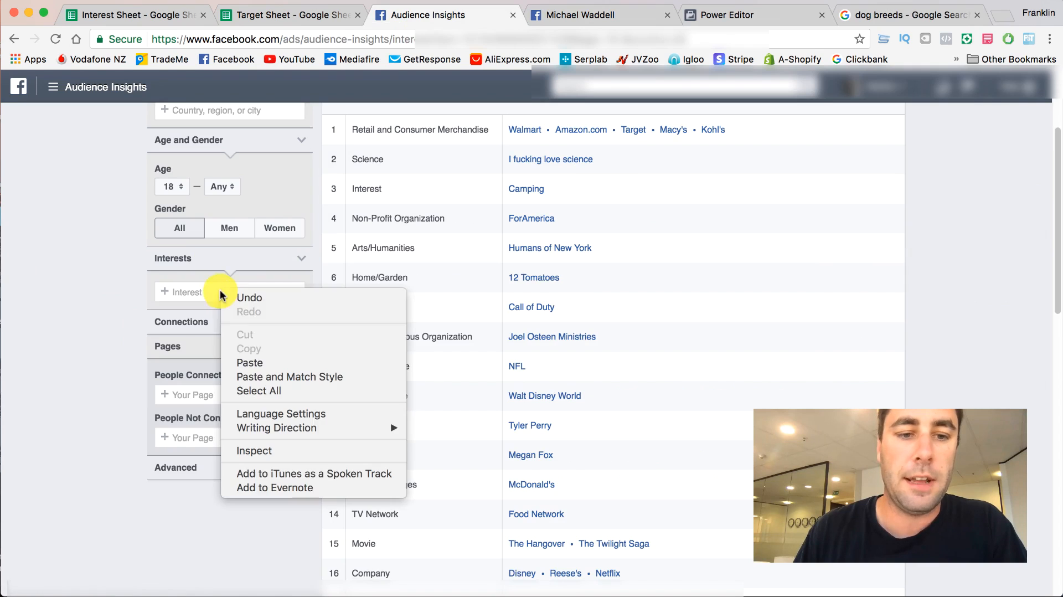
{"action": "left_click", "coordinate": [249, 363]}
{"action": "left_click", "coordinate": [237, 318]}
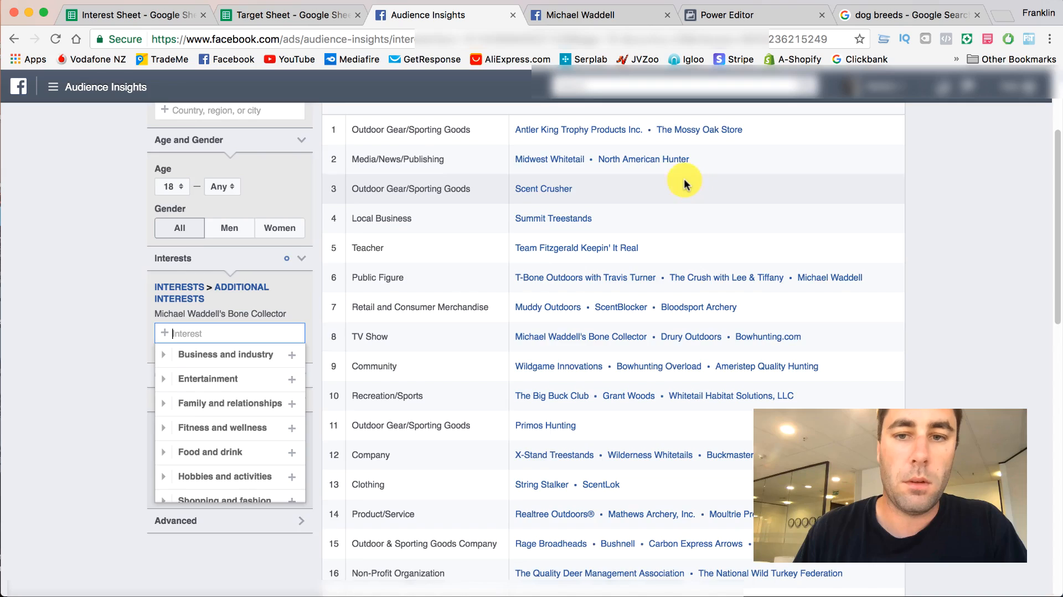
- Check the Michael Waddell page, then replace the Bone Collector interest in Audience Insights with Michael Waddell
{"action": "scroll", "coordinate": [88, 289], "scroll_direction": "up", "scroll_amount": 2}
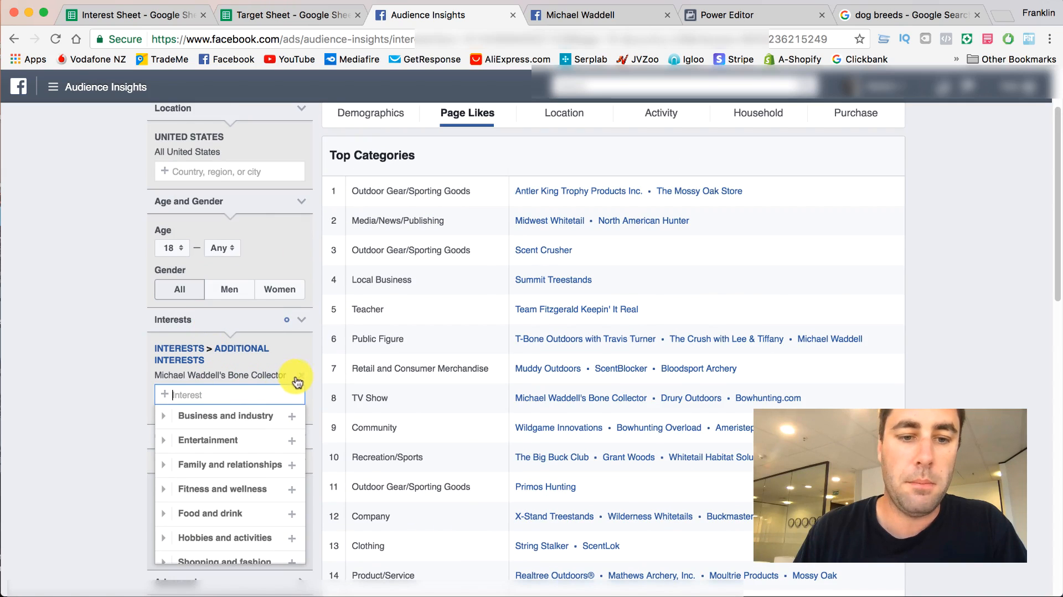
{"action": "left_click", "coordinate": [564, 17]}
{"action": "scroll", "coordinate": [273, 107], "scroll_direction": "up", "scroll_amount": 5}
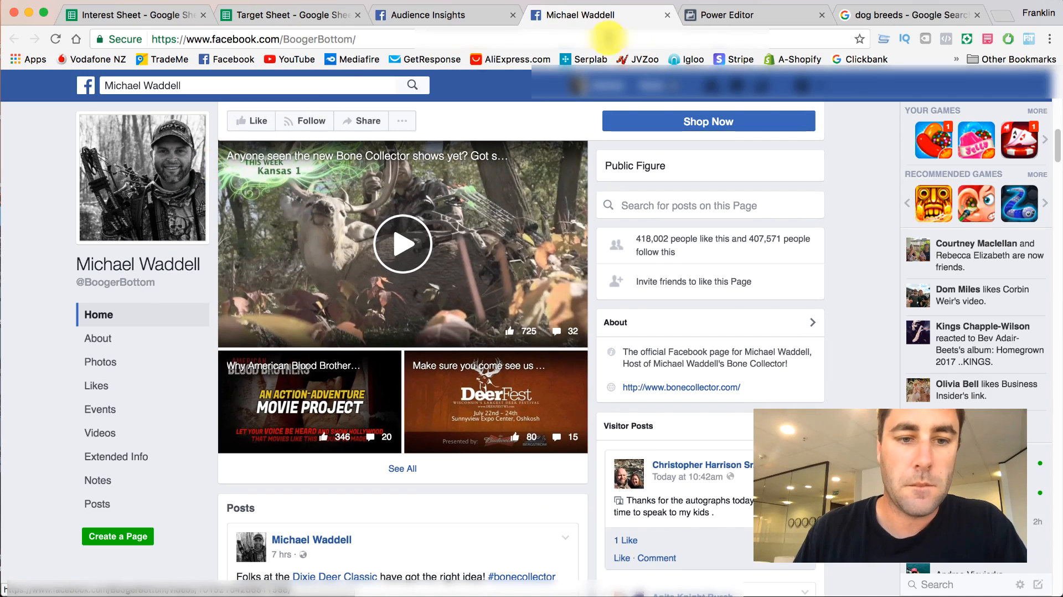
{"action": "left_click", "coordinate": [441, 16]}
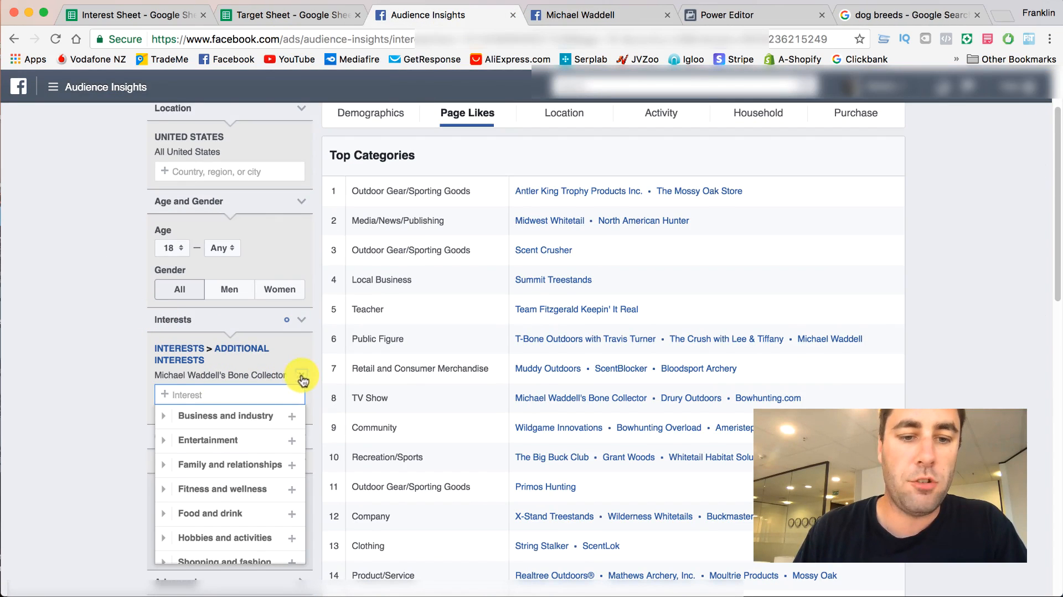
{"action": "left_click", "coordinate": [301, 376]}
{"action": "type", "text": "Michael Waddell"}
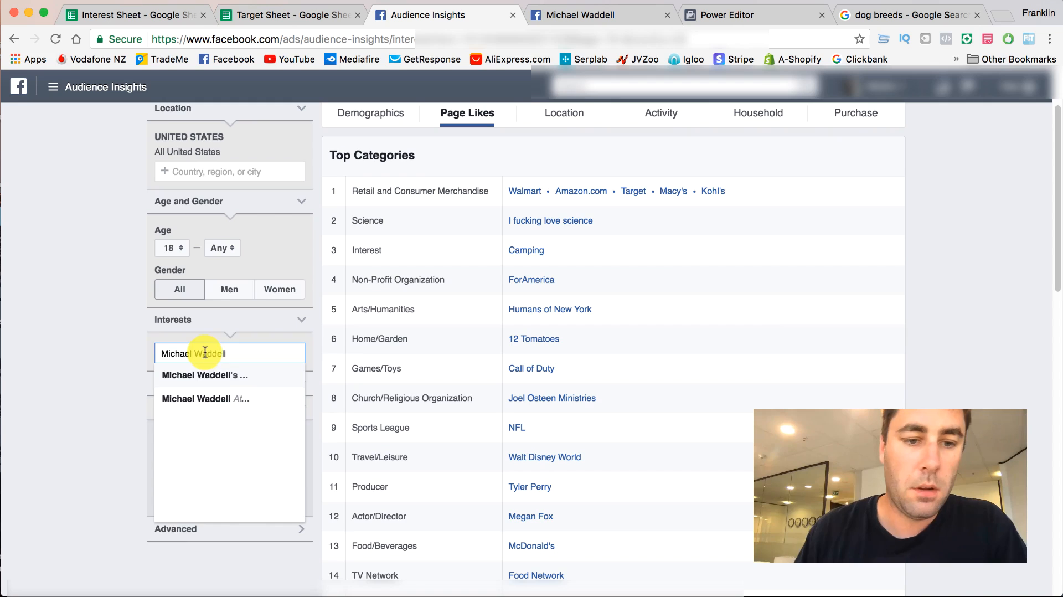
{"action": "left_click", "coordinate": [208, 399]}
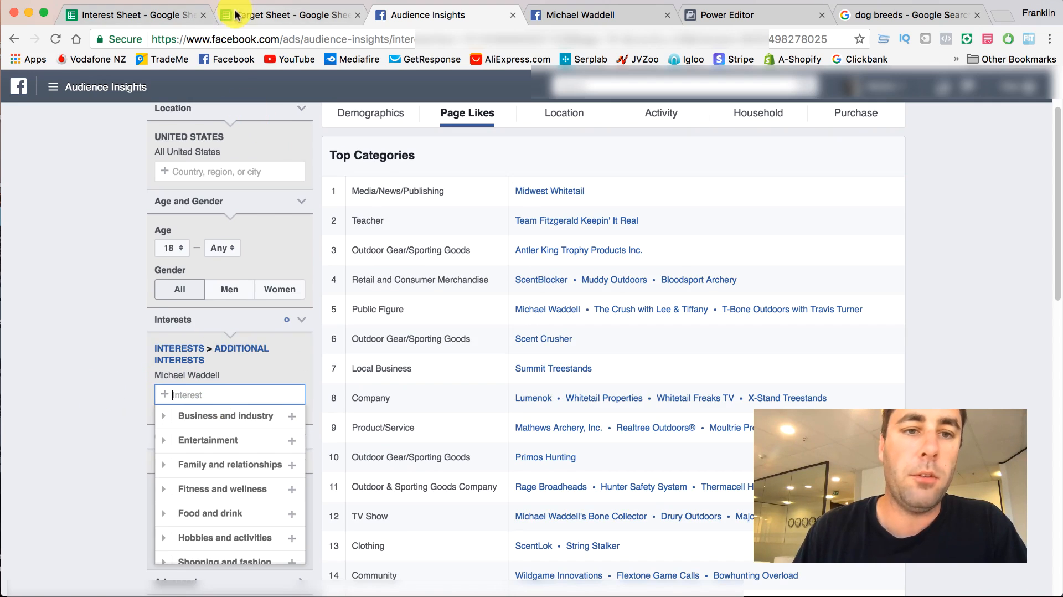
- Record Michael Waddell in cell C7 of the Target Sheet's Public Figures column and return to Audience Insights
{"action": "left_click", "coordinate": [288, 15]}
{"action": "left_click", "coordinate": [185, 317]}
{"action": "right_click", "coordinate": [177, 321]}
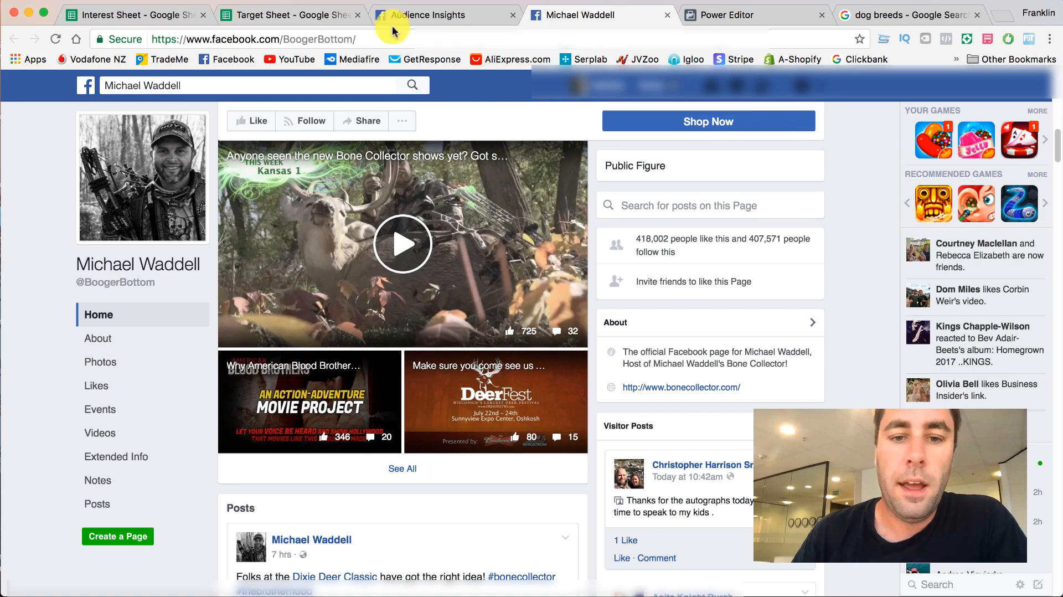
{"action": "left_click", "coordinate": [449, 19]}
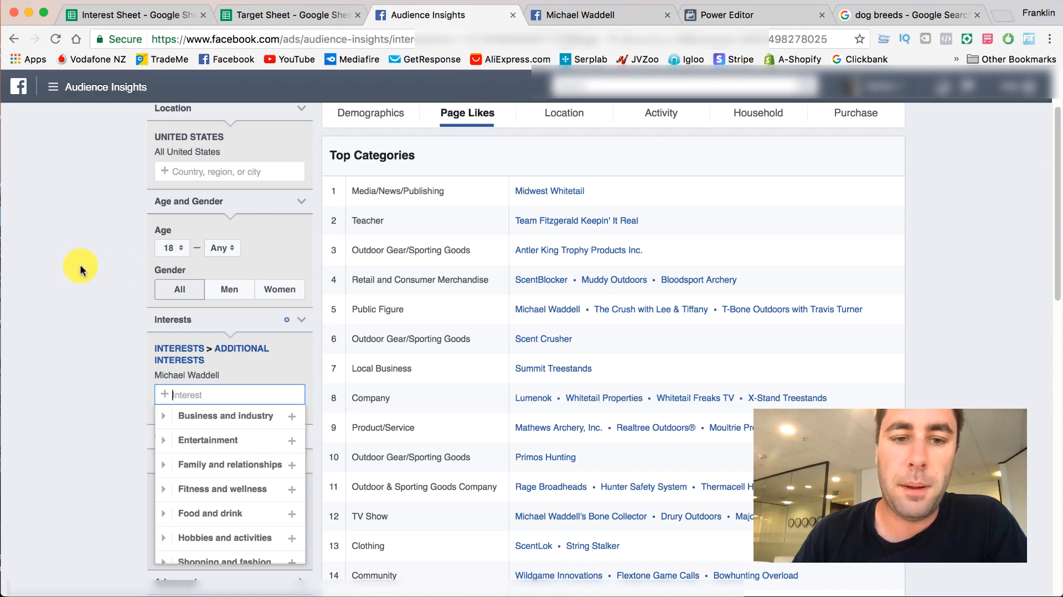
{"action": "left_click", "coordinate": [319, 409]}
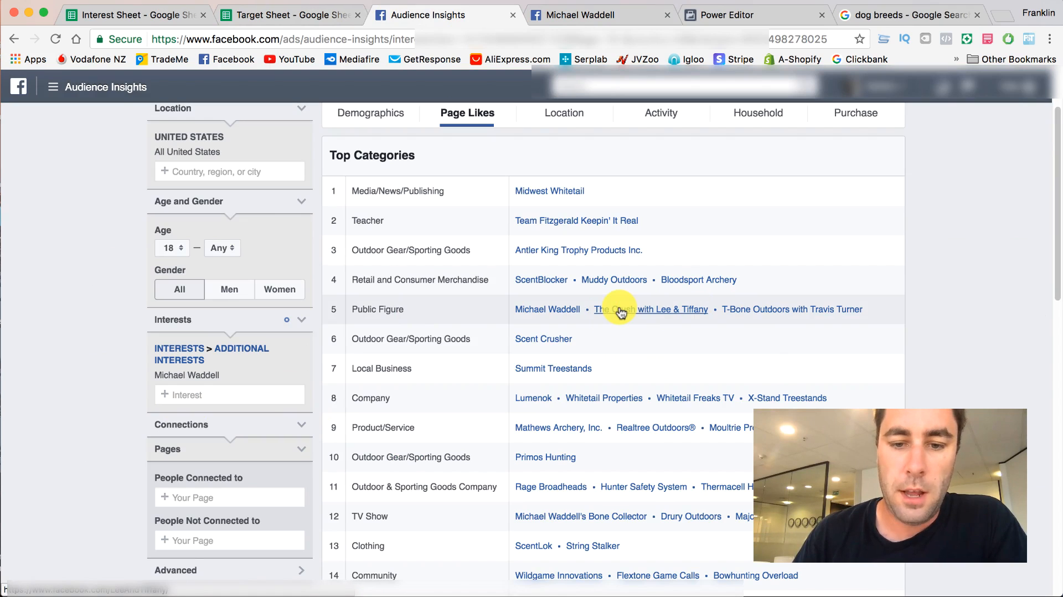
- Copy Eva Shockey from cell C6 of the Target Sheet and set it as the interest in place of Michael Waddell
{"action": "left_click", "coordinate": [238, 15]}
{"action": "right_click", "coordinate": [156, 300]}
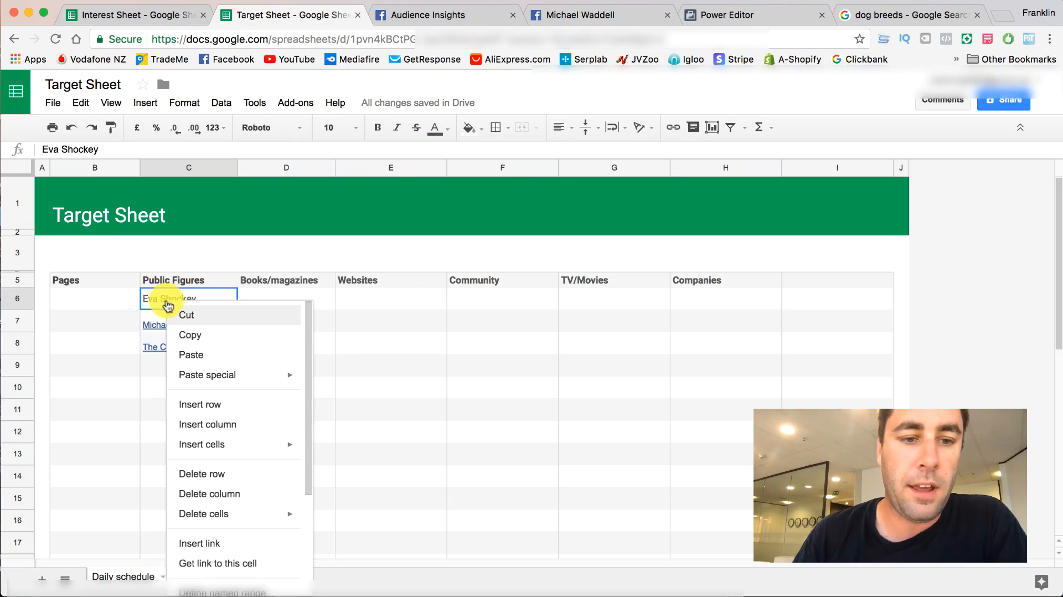
{"action": "left_click", "coordinate": [185, 335]}
{"action": "left_click", "coordinate": [427, 11]}
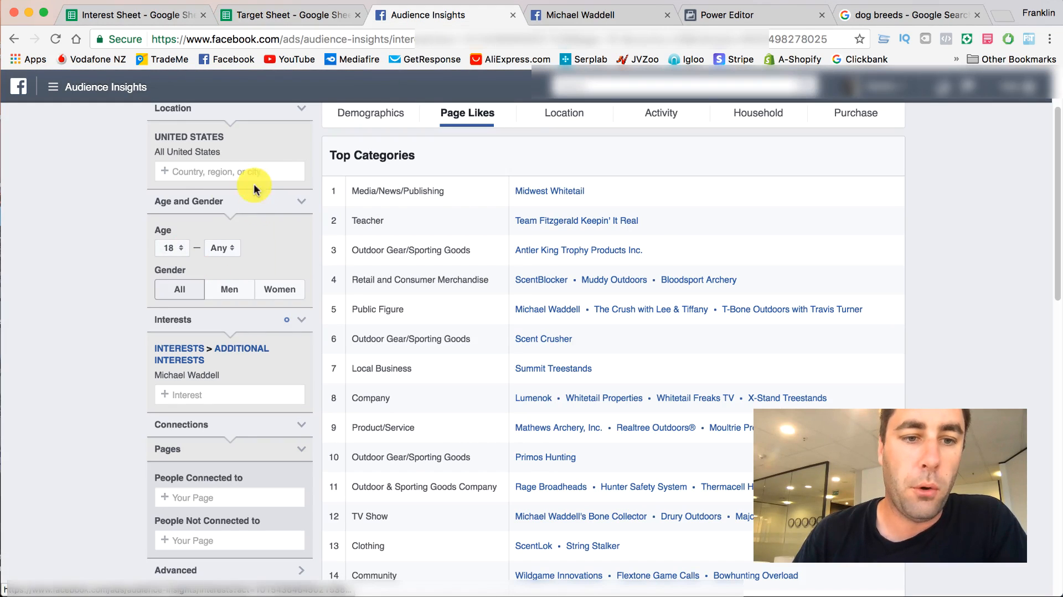
{"action": "left_click", "coordinate": [302, 377]}
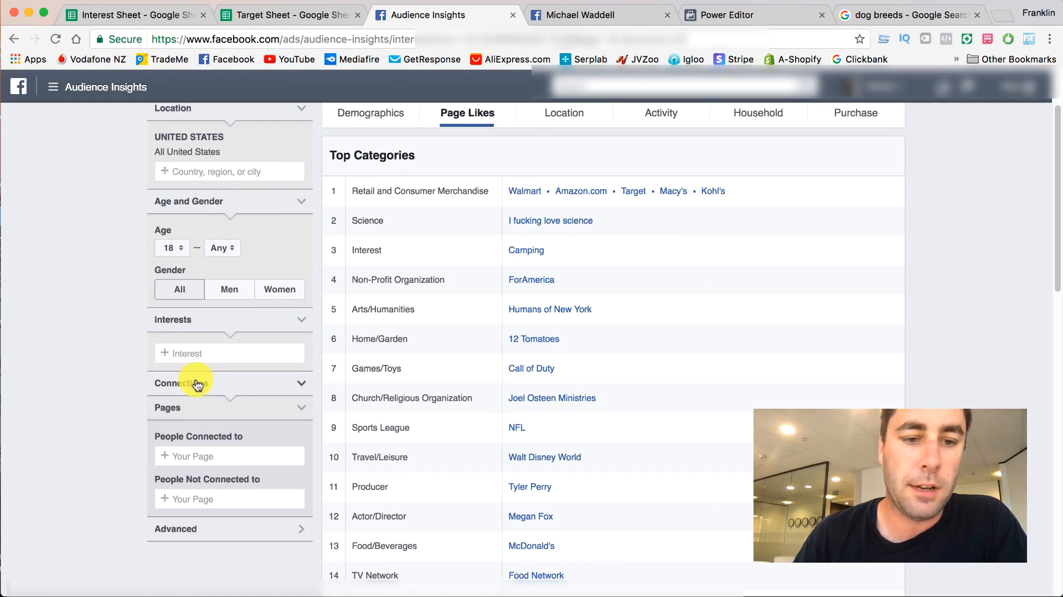
{"action": "left_click", "coordinate": [208, 349]}
{"action": "key", "text": "super+v"}
{"action": "key", "text": "Return"}
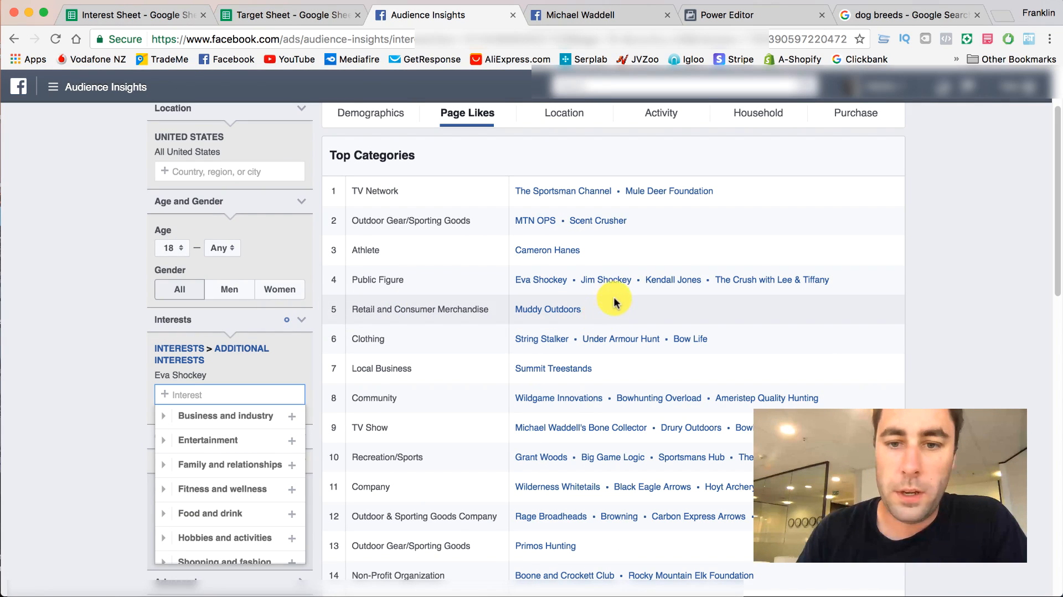
- Open Kendall Jones and Jim Shockey from the Public Figure row in new tabs and look through the Kendall Jones page
{"action": "right_click", "coordinate": [655, 280]}
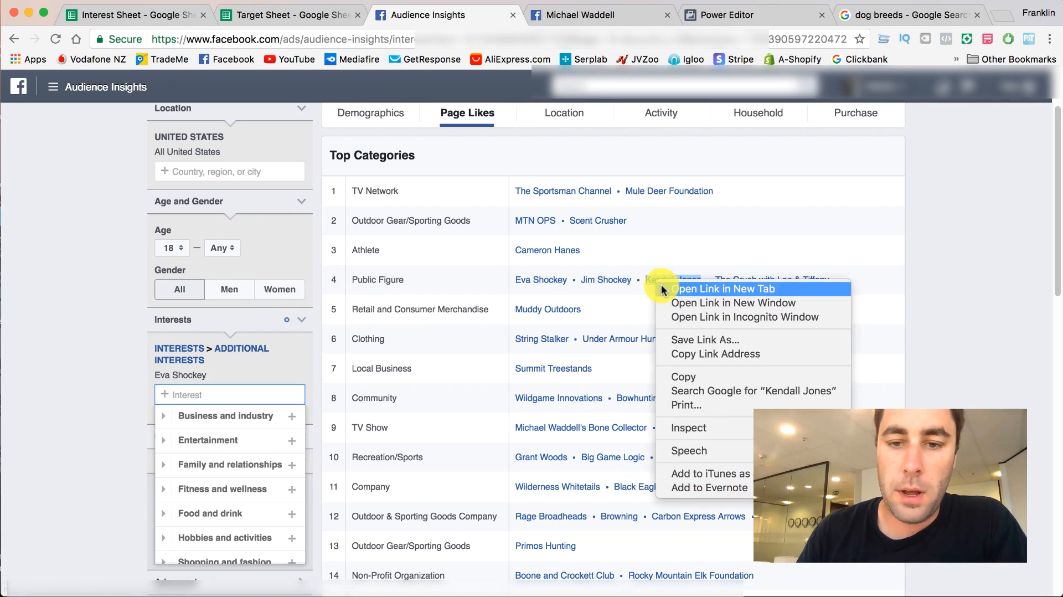
{"action": "left_click", "coordinate": [662, 284]}
{"action": "right_click", "coordinate": [592, 288]}
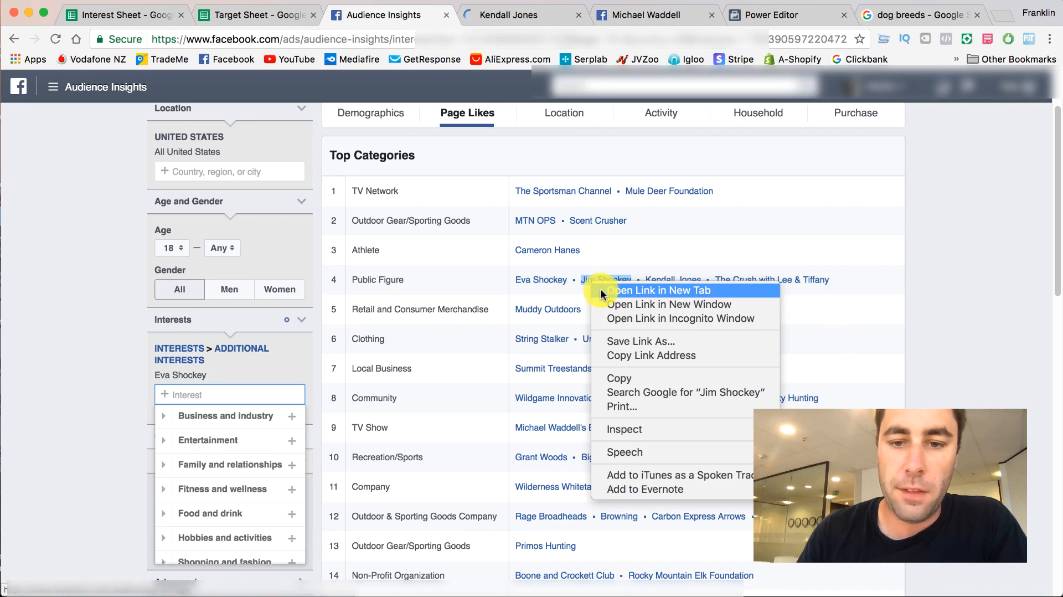
{"action": "left_click", "coordinate": [637, 228]}
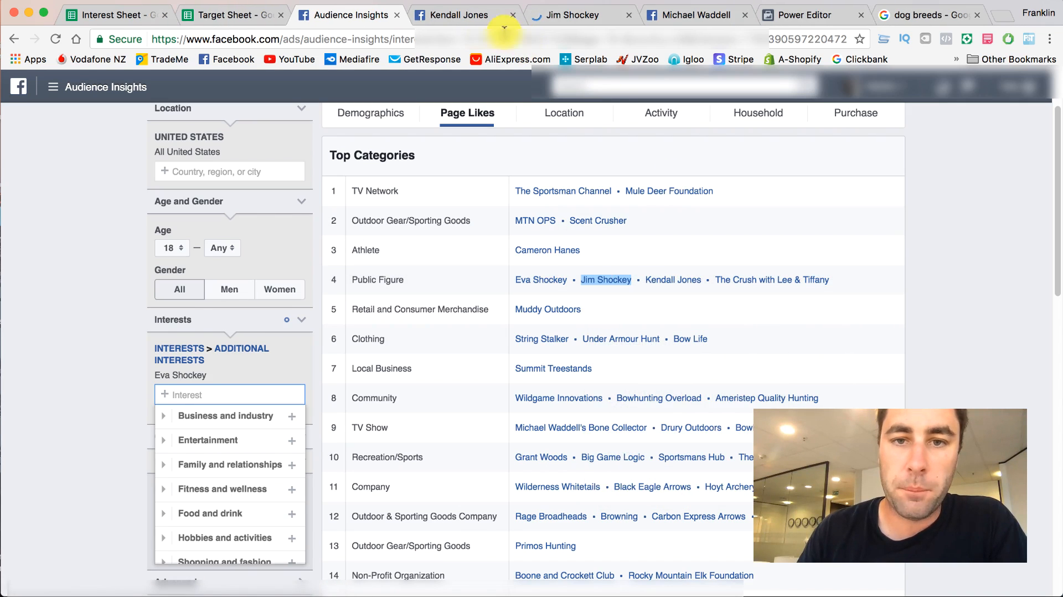
{"action": "left_click", "coordinate": [476, 16]}
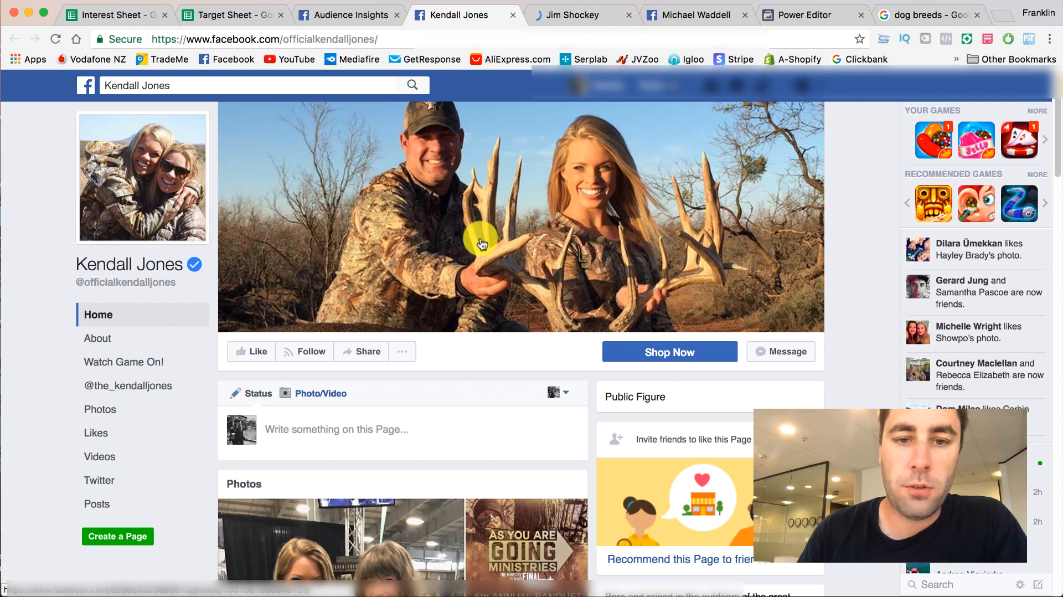
{"action": "scroll", "coordinate": [481, 243], "scroll_direction": "down", "scroll_amount": 8}
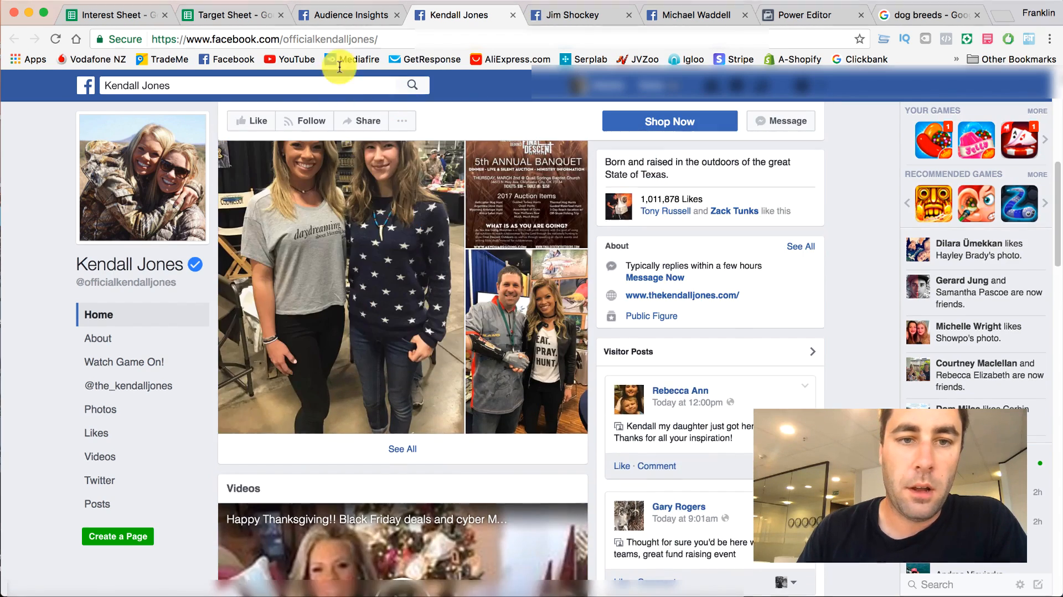
- Copy Kendall Jones from the Public Figure row into cell C9 of the Target Sheet
{"action": "left_click", "coordinate": [332, 15]}
{"action": "left_click_drag", "start_coordinate": [581, 280], "coordinate": [632, 280]}
{"action": "right_click", "coordinate": [632, 280]}
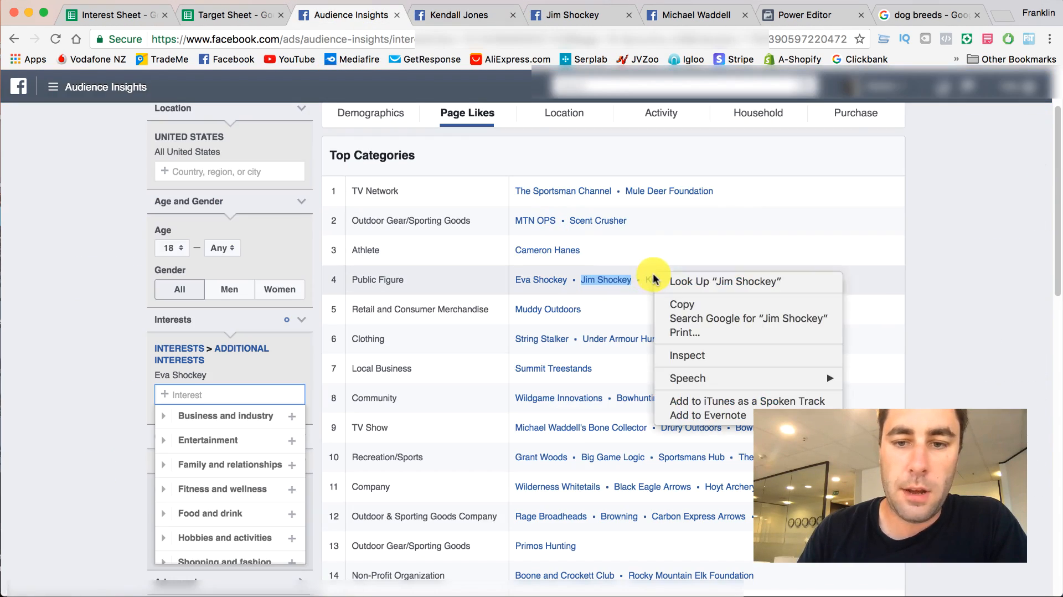
{"action": "right_click", "coordinate": [651, 279]}
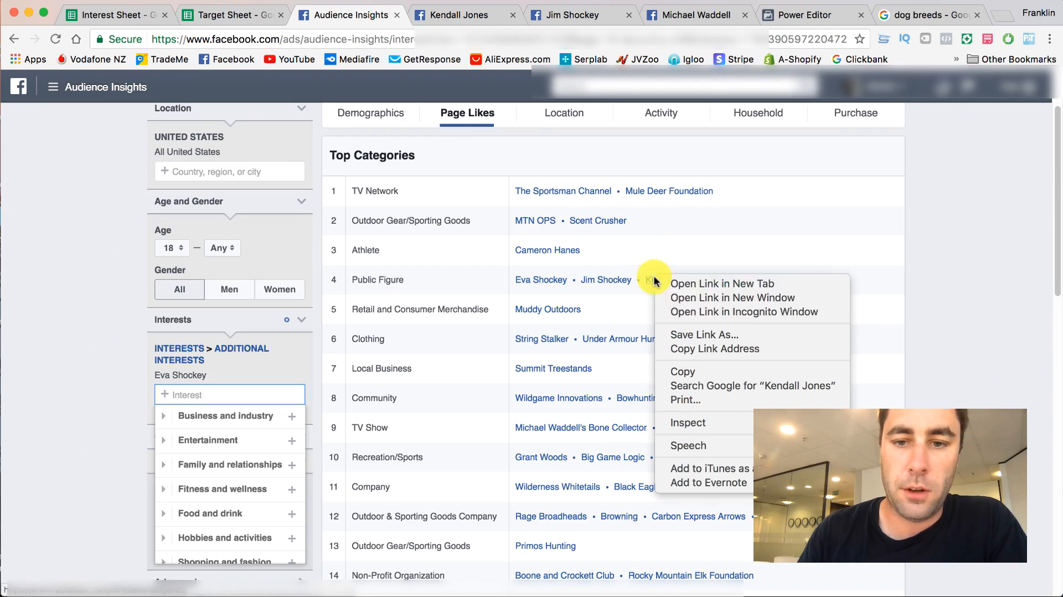
{"action": "left_click", "coordinate": [692, 370]}
{"action": "left_click", "coordinate": [207, 13]}
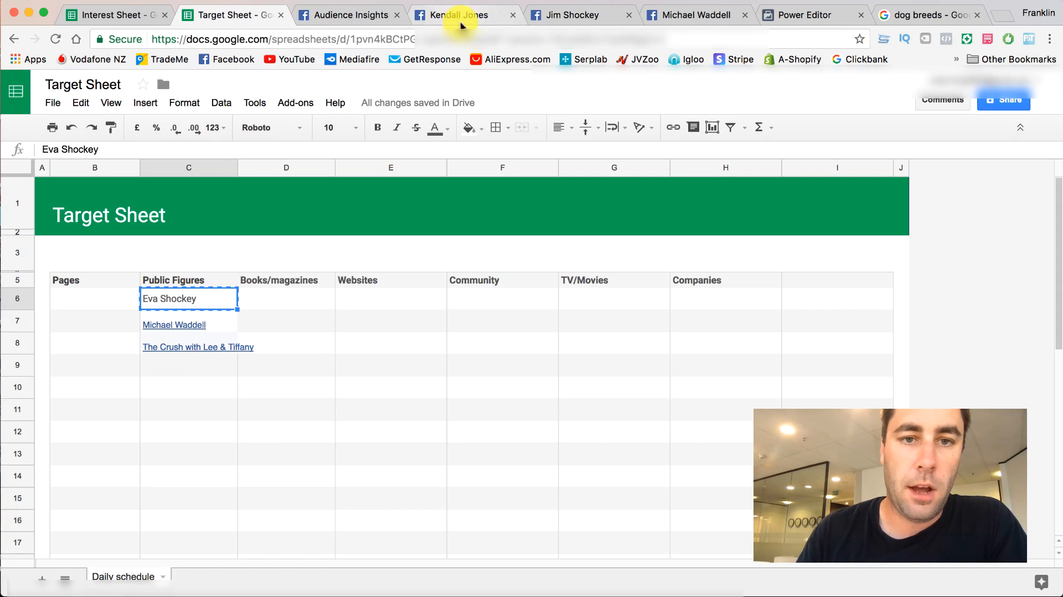
{"action": "left_click", "coordinate": [175, 368]}
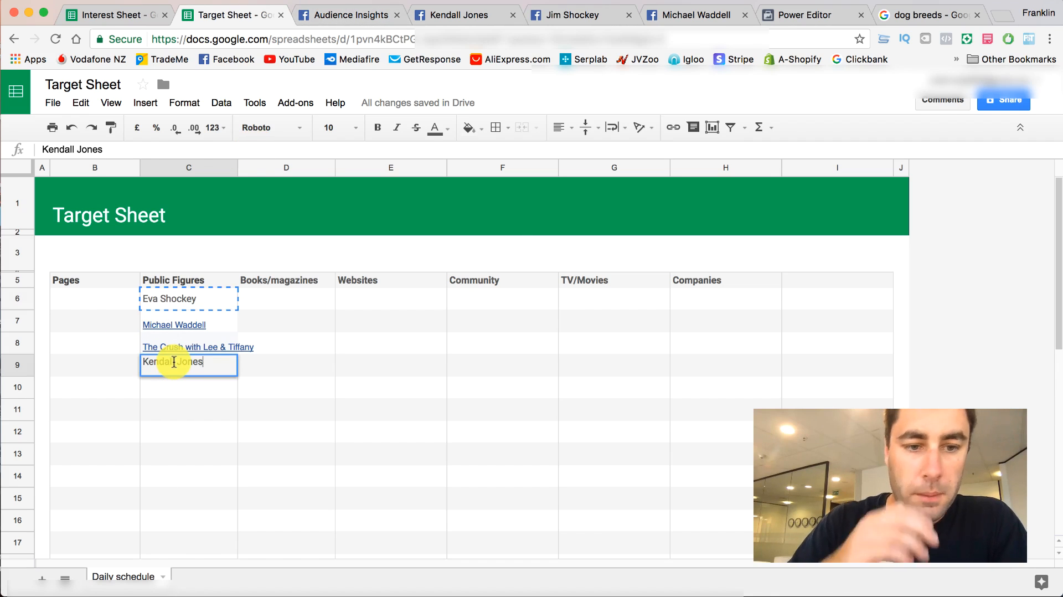
- Look through the Jim Shockey page to examine its posts and comments
{"action": "left_click", "coordinate": [460, 15]}
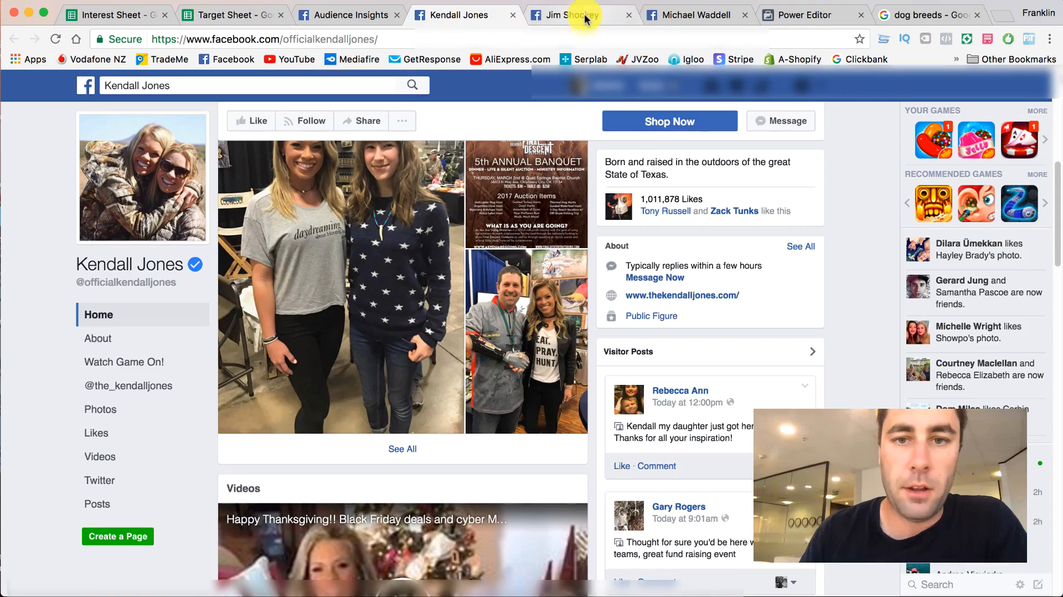
{"action": "left_click", "coordinate": [584, 15]}
{"action": "scroll", "coordinate": [458, 268], "scroll_direction": "down", "scroll_amount": 10}
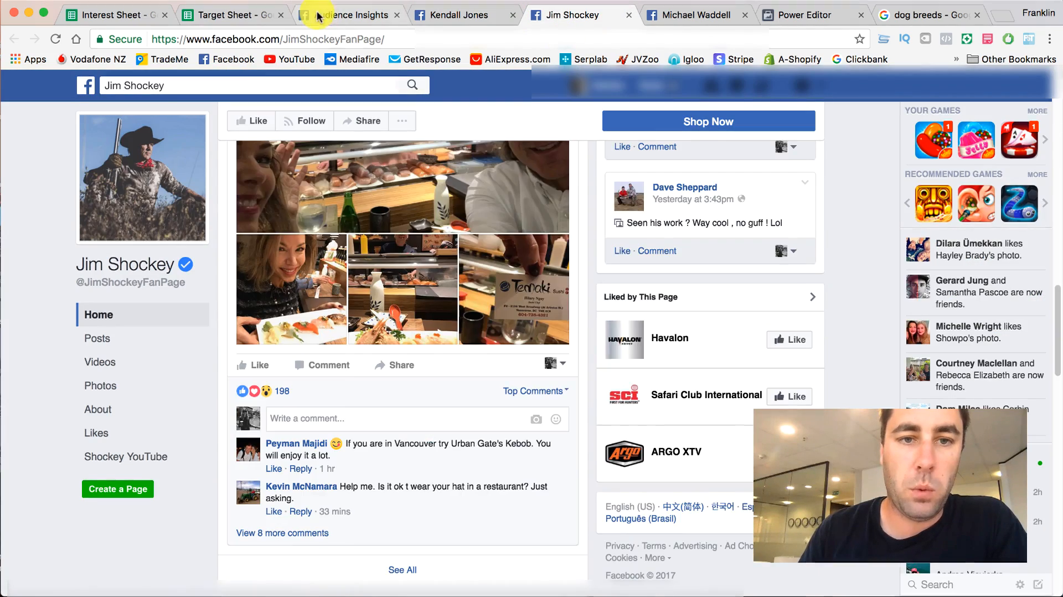
- Copy Jim Shockey from the Public Figure row into cell C10 of the Target Sheet
{"action": "left_click", "coordinate": [332, 15]}
{"action": "left_click_drag", "start_coordinate": [632, 280], "coordinate": [581, 279]}
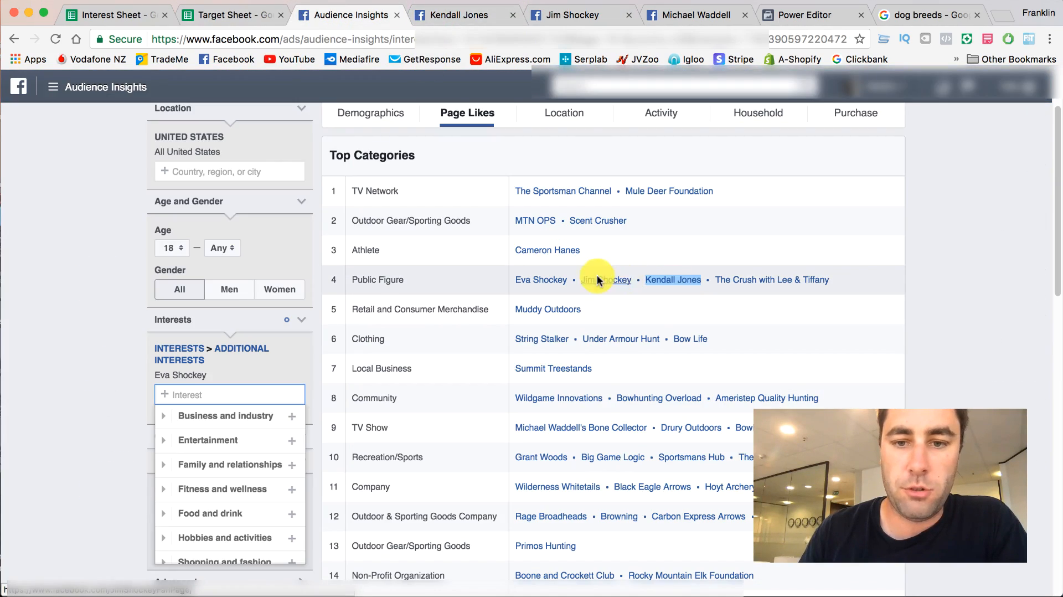
{"action": "right_click", "coordinate": [599, 277]}
{"action": "left_click", "coordinate": [246, 16]}
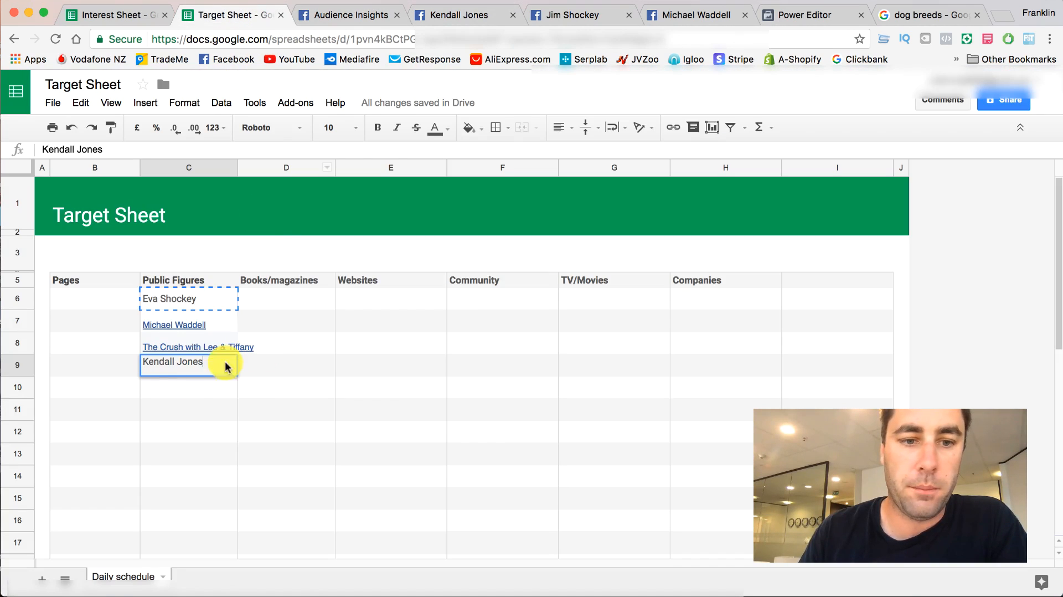
{"action": "double_click", "coordinate": [175, 387]}
{"action": "right_click", "coordinate": [175, 386]}
{"action": "left_click", "coordinate": [202, 460]}
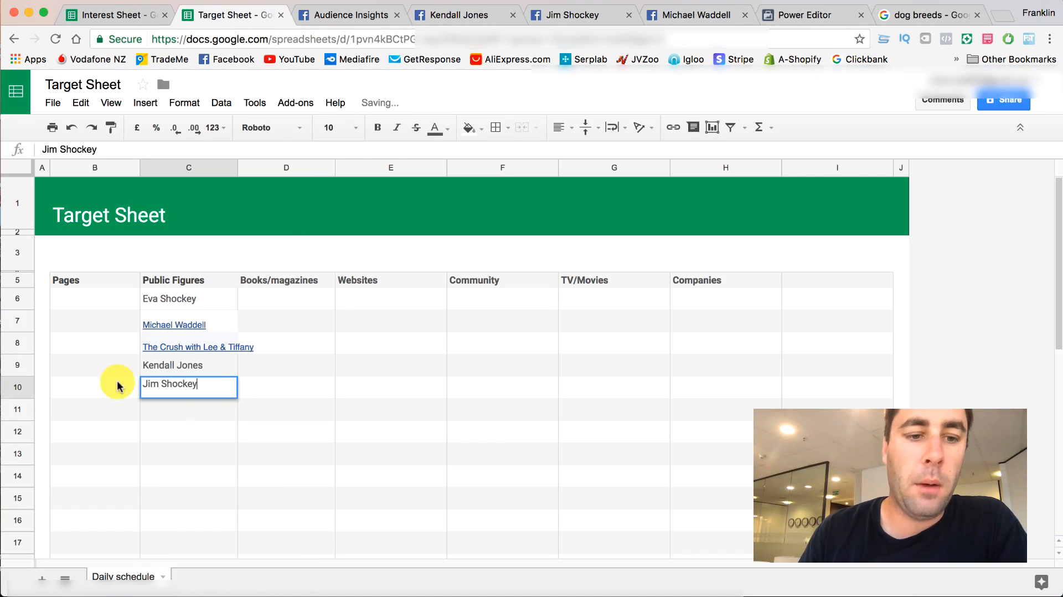
- Remove the Eva Shockey interest in Audience Insights and search the interests for Kendall Jones, copied from cell C9
{"action": "left_click", "coordinate": [161, 365]}
{"action": "right_click", "coordinate": [161, 368]}
{"action": "left_click", "coordinate": [181, 403]}
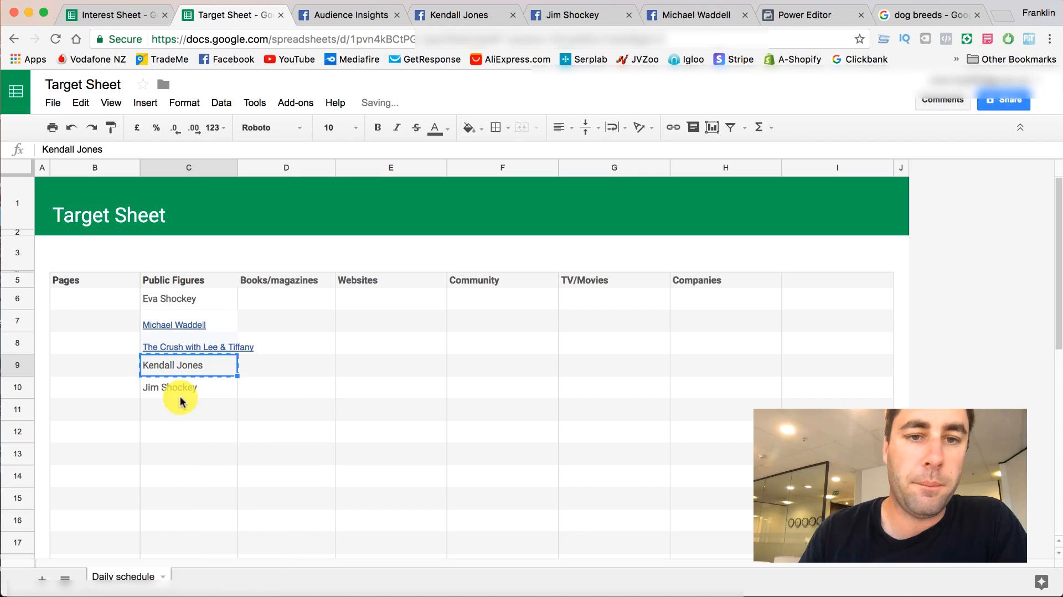
{"action": "left_click", "coordinate": [339, 22]}
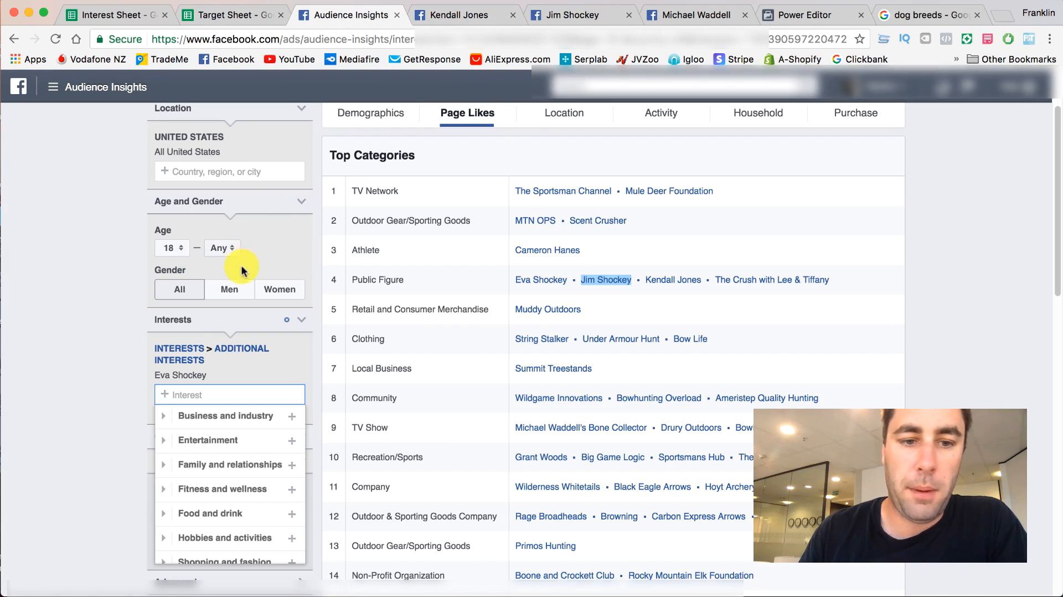
{"action": "left_click", "coordinate": [302, 352]}
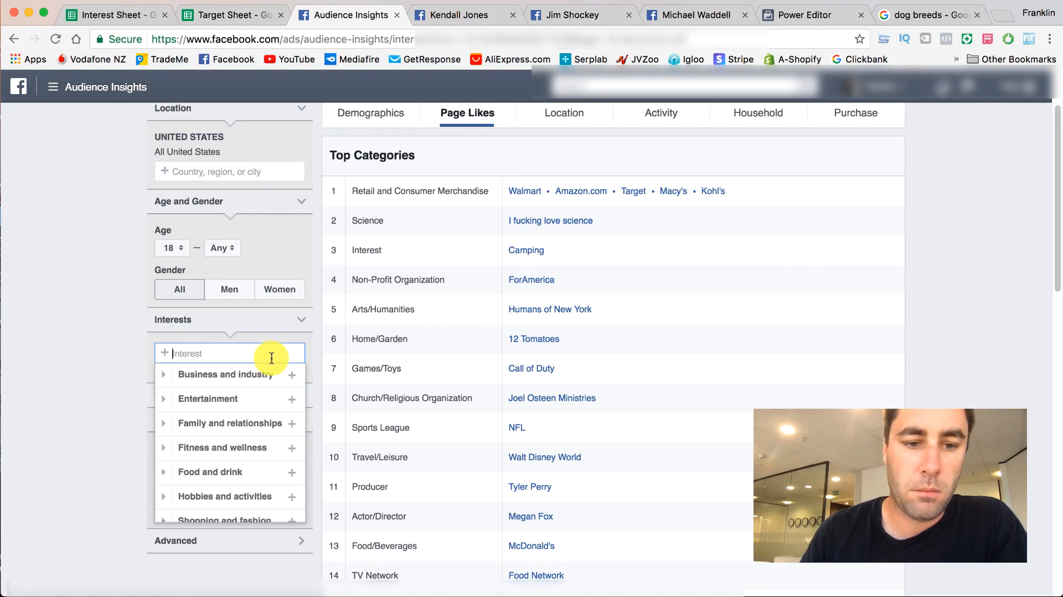
{"action": "key", "text": "super+v"}
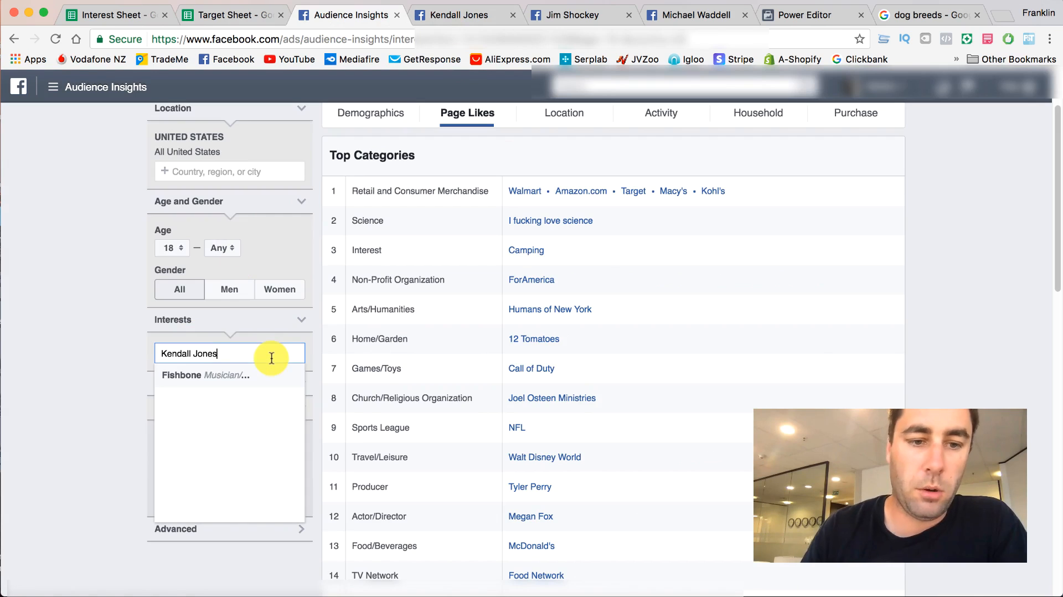
{"action": "triple_click", "coordinate": [237, 352]}
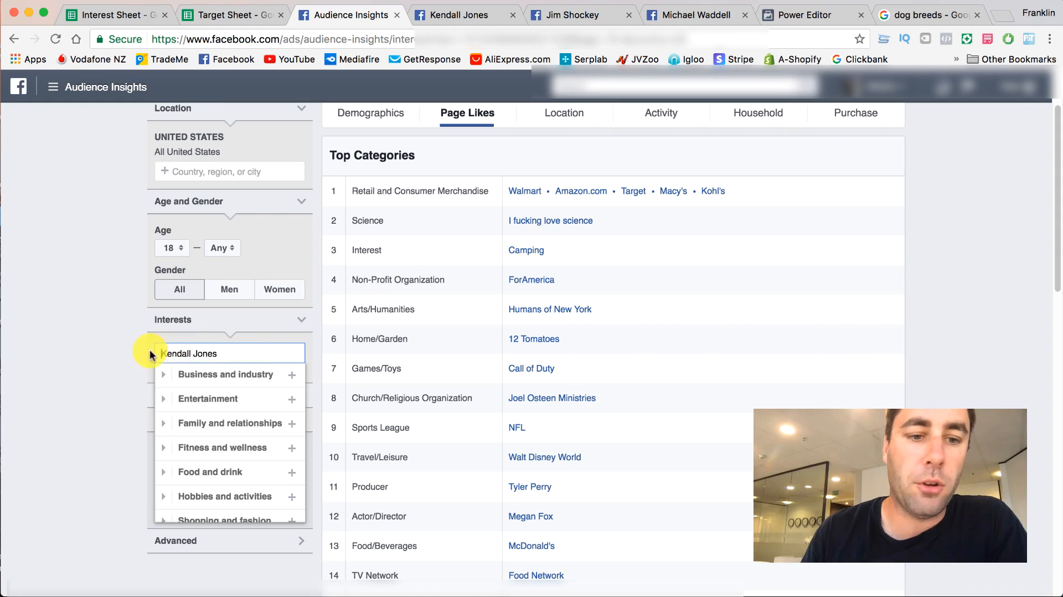
{"action": "left_click", "coordinate": [221, 15]}
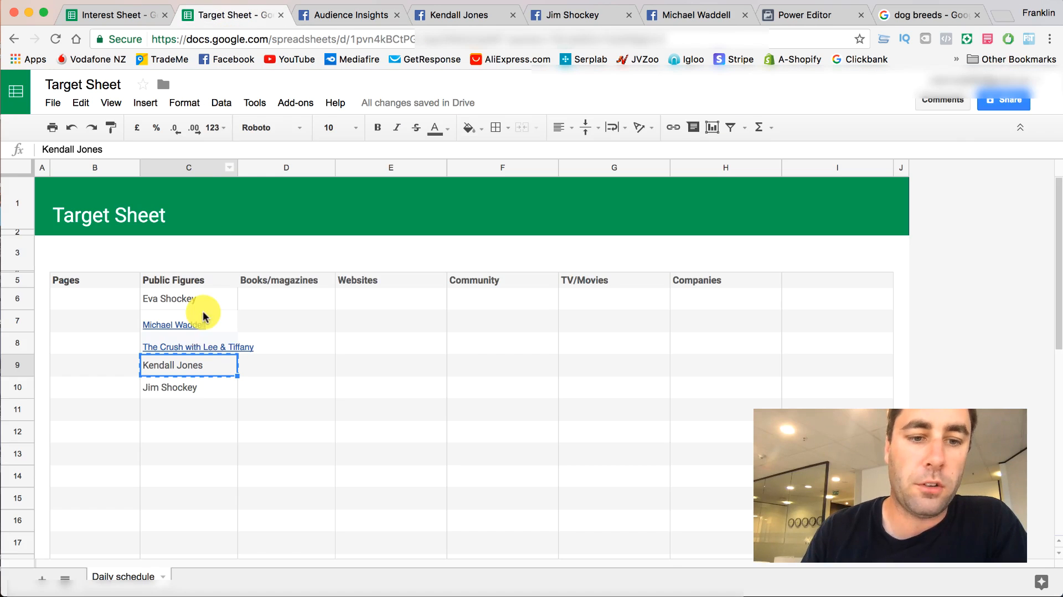
{"action": "double_click", "coordinate": [202, 368]}
{"action": "key", "text": "BackSpace"}
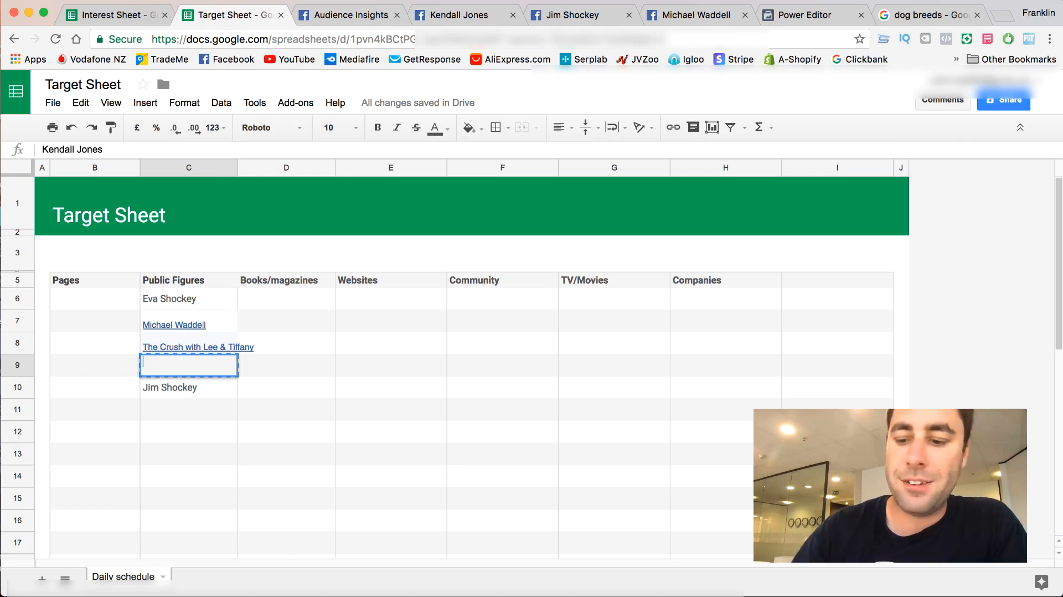
- Copy Jim Shockey from cell C10 of the Target Sheet and add it as an interest in Audience Insights
{"action": "left_click", "coordinate": [171, 387]}
{"action": "right_click", "coordinate": [171, 388]}
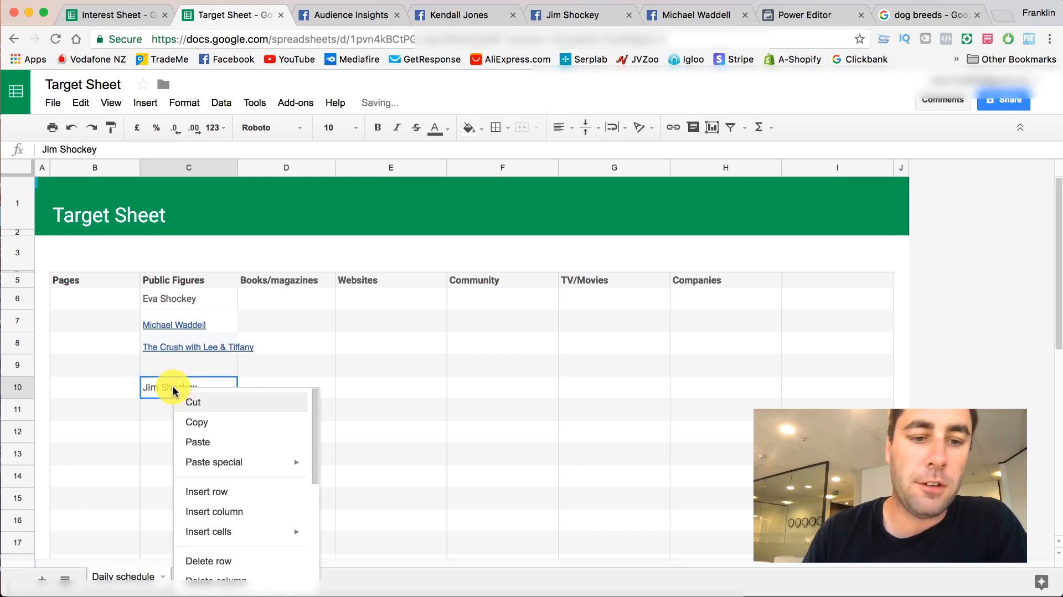
{"action": "left_click", "coordinate": [200, 422]}
{"action": "left_click", "coordinate": [321, 13]}
{"action": "left_click", "coordinate": [233, 350]}
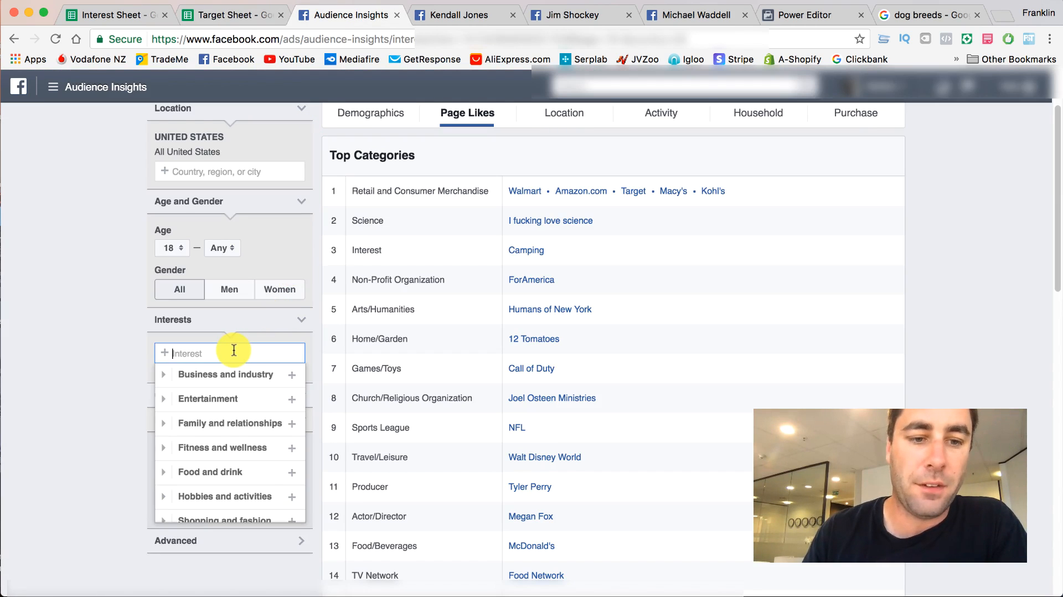
{"action": "key", "text": "super+v"}
{"action": "left_click", "coordinate": [255, 376]}
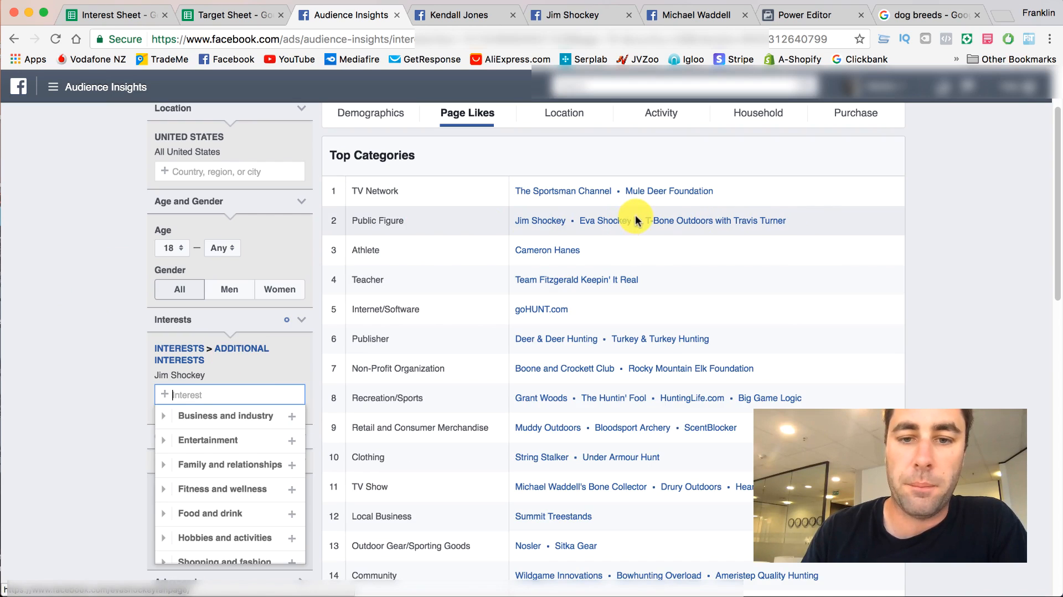
- Open the Cameron Hanes page from the Athlete row in a new tab and examine its likes, posts and comments
{"action": "right_click", "coordinate": [550, 255]}
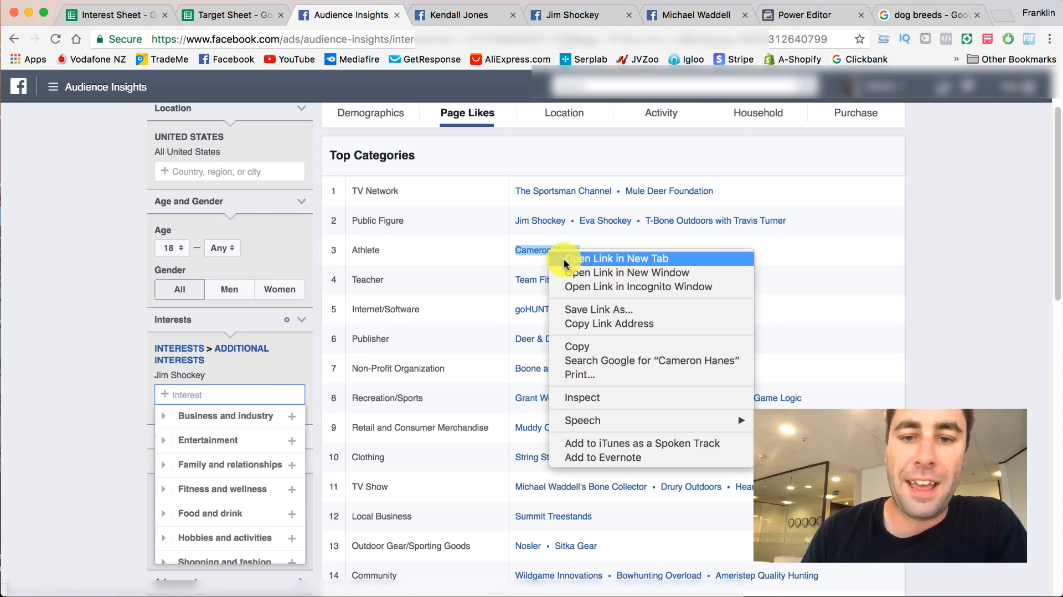
{"action": "left_click", "coordinate": [570, 260]}
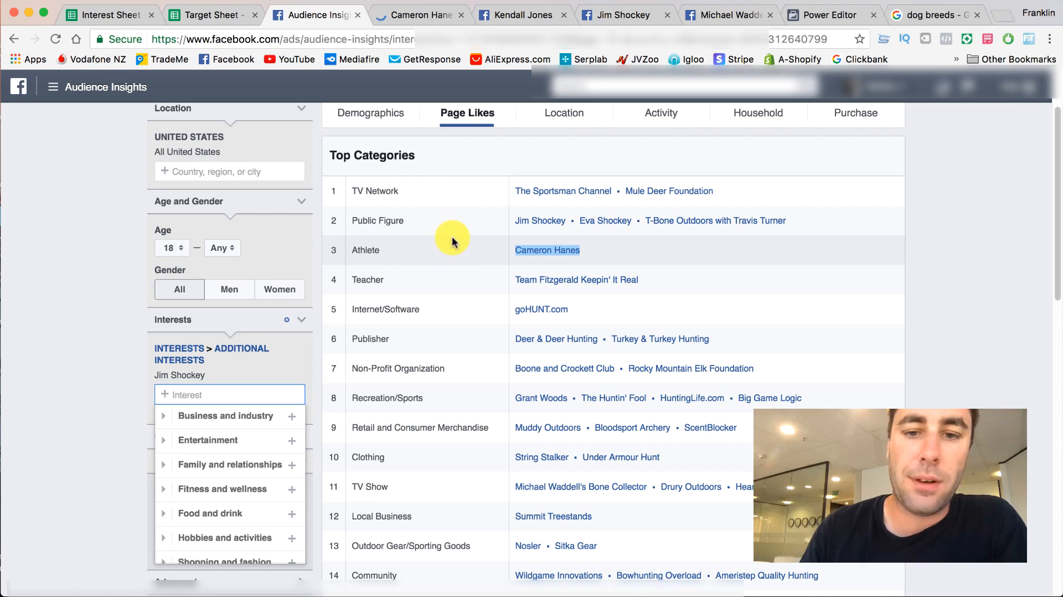
{"action": "left_click", "coordinate": [396, 17]}
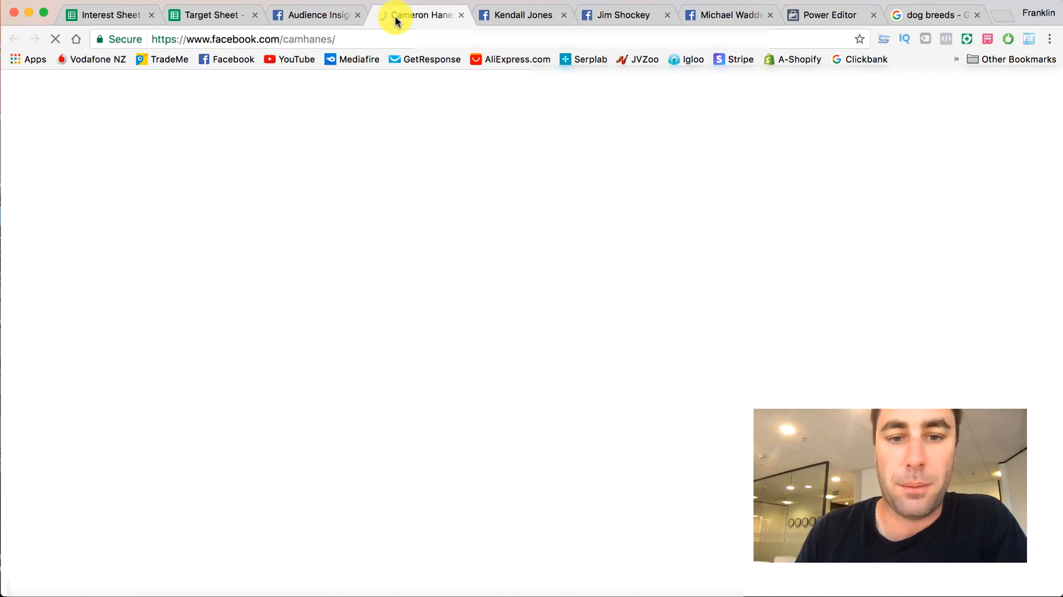
{"action": "scroll", "coordinate": [291, 212], "scroll_direction": "down", "scroll_amount": 12}
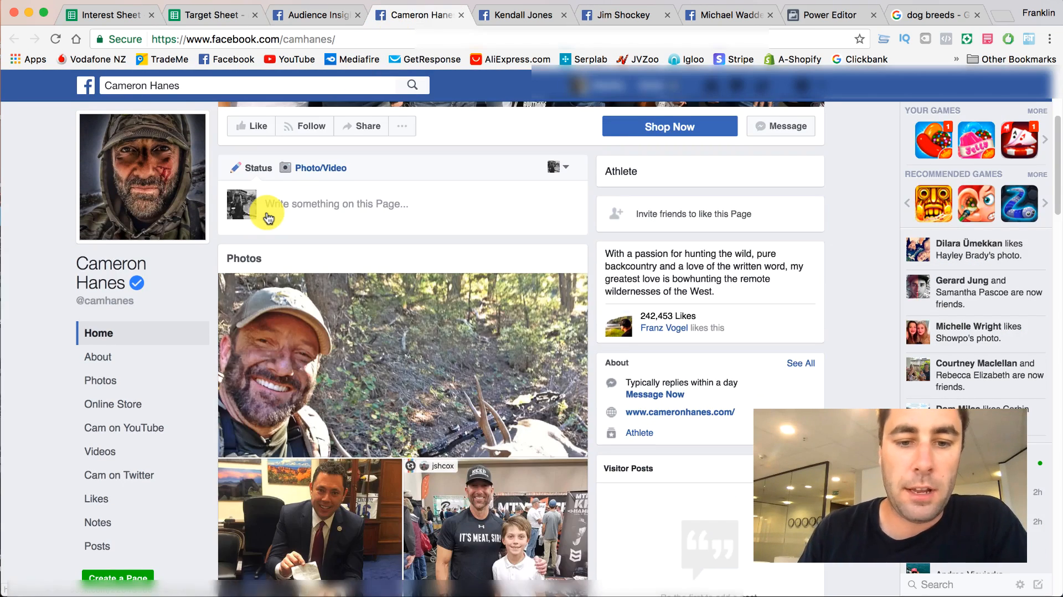
{"action": "scroll", "coordinate": [268, 217], "scroll_direction": "up", "scroll_amount": 8}
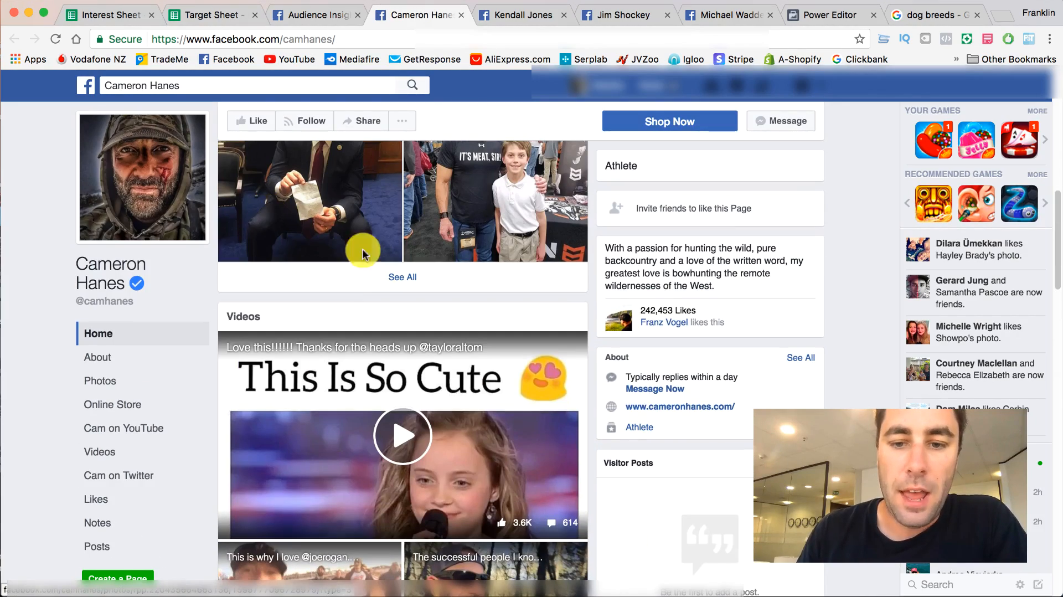
{"action": "scroll", "coordinate": [247, 217], "scroll_direction": "down", "scroll_amount": 9}
{"action": "scroll", "coordinate": [248, 218], "scroll_direction": "up", "scroll_amount": 10}
{"action": "scroll", "coordinate": [249, 215], "scroll_direction": "down", "scroll_amount": 5}
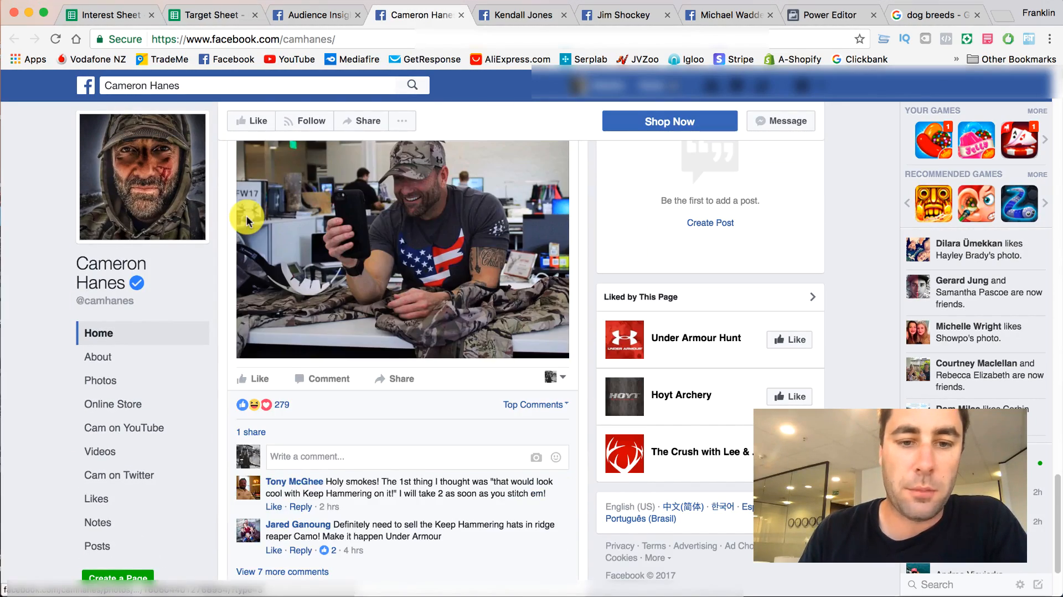
- Copy Cameron Hanes from the Athlete row in Audience Insights into cell C9 of the Target Sheet
{"action": "left_click", "coordinate": [326, 16]}
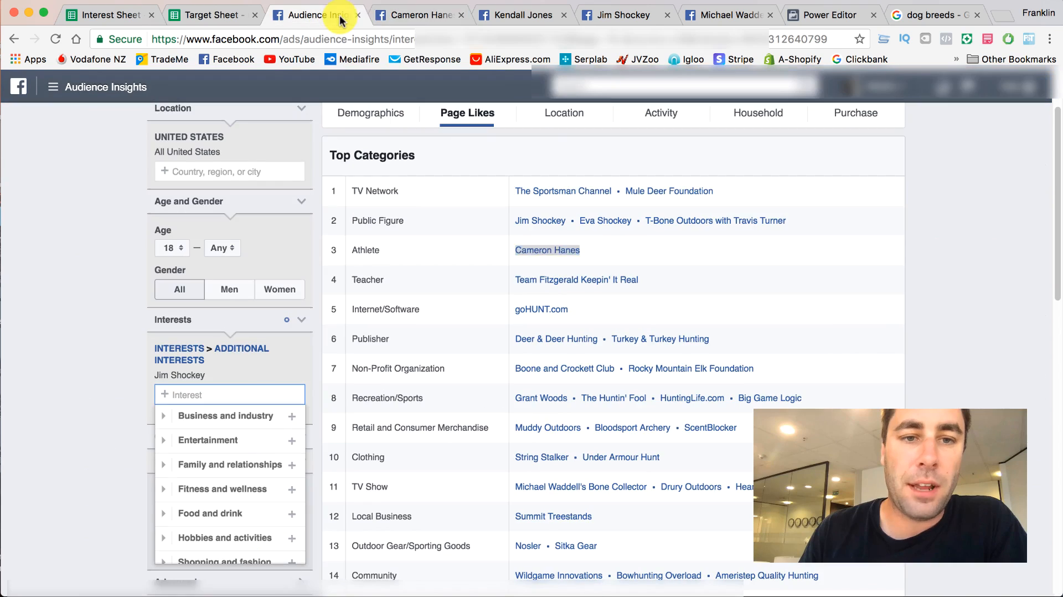
{"action": "right_click", "coordinate": [537, 252]}
{"action": "left_click", "coordinate": [566, 344]}
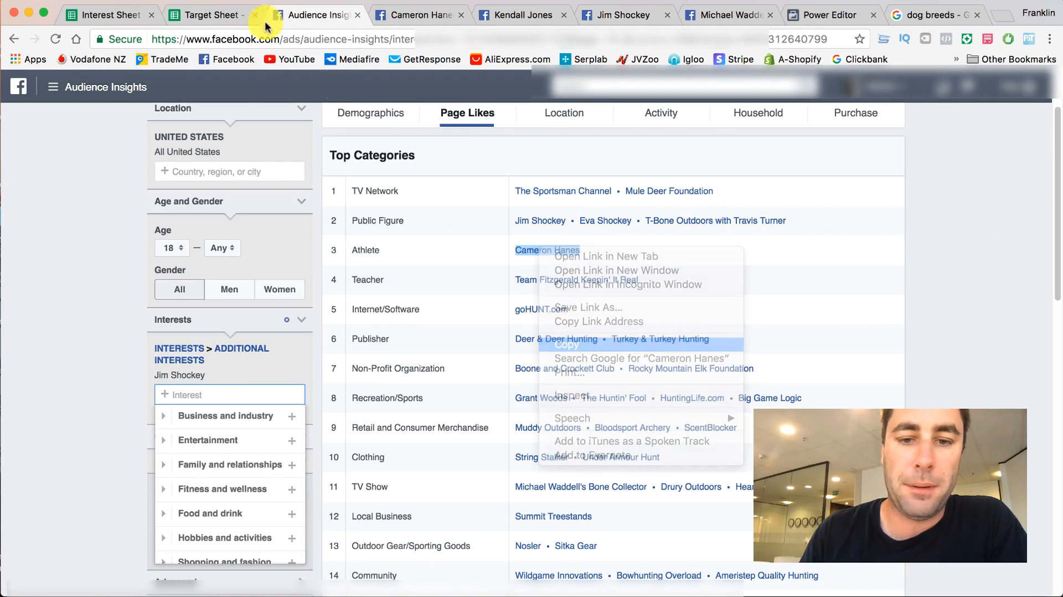
{"action": "left_click", "coordinate": [203, 16]}
{"action": "double_click", "coordinate": [179, 366]}
{"action": "right_click", "coordinate": [179, 366]}
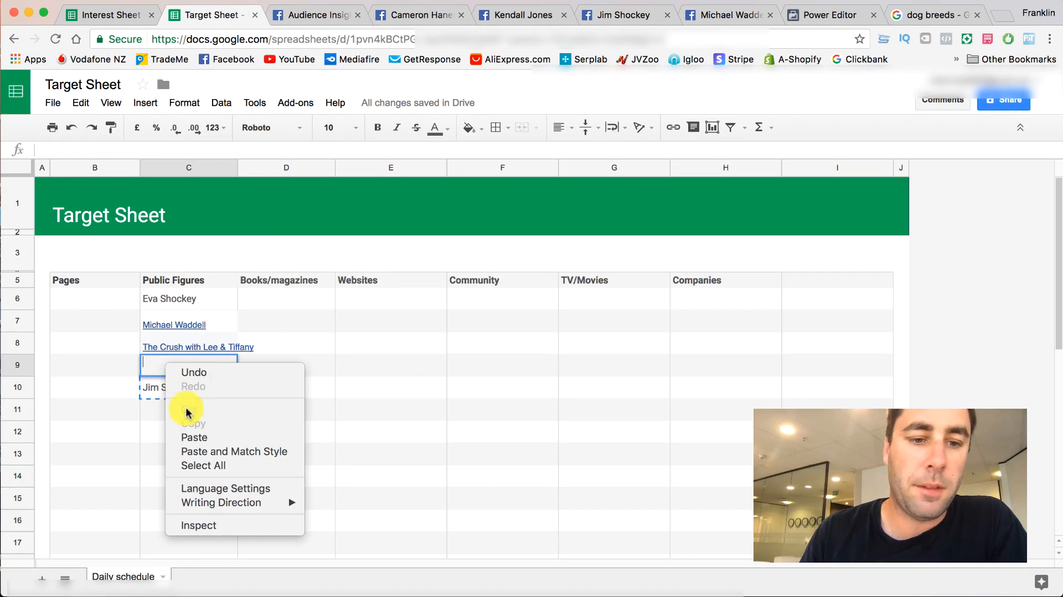
{"action": "left_click", "coordinate": [191, 434]}
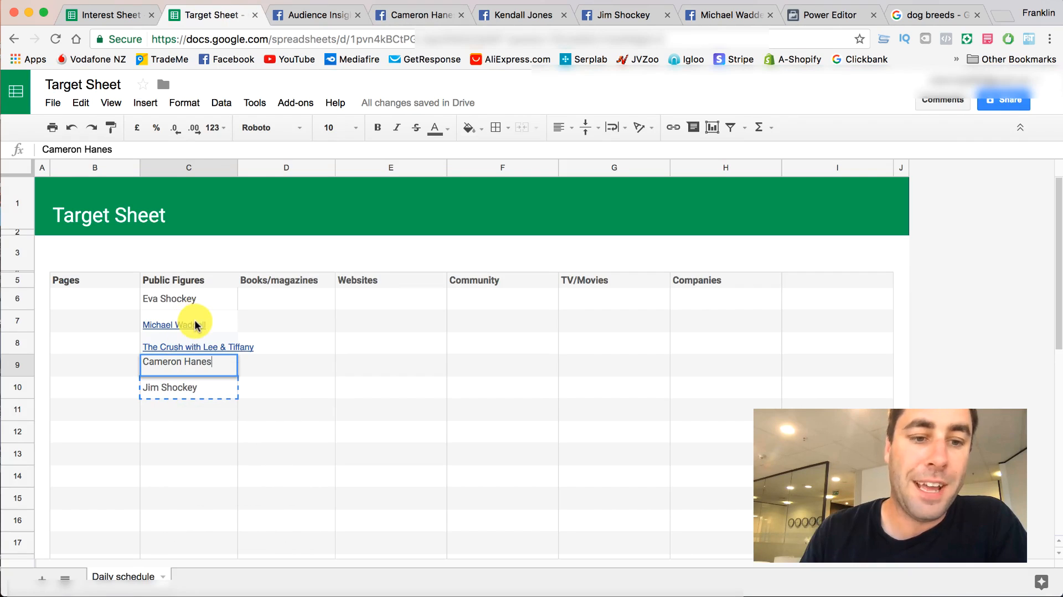
- Replace the Jim Shockey interest in Audience Insights with Cameron Hanes
{"action": "left_click", "coordinate": [297, 21]}
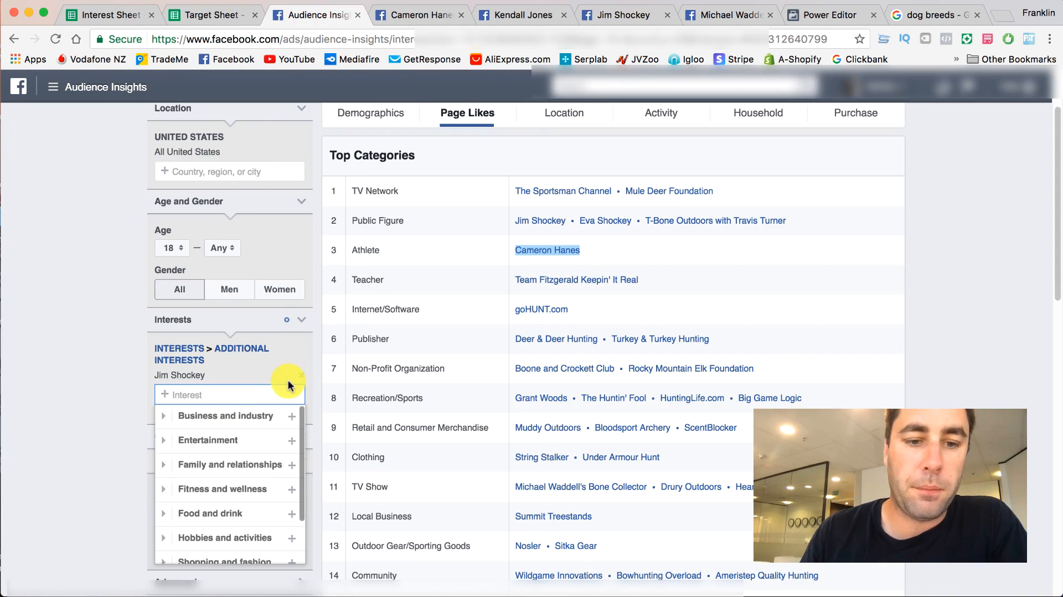
{"action": "left_click", "coordinate": [302, 375]}
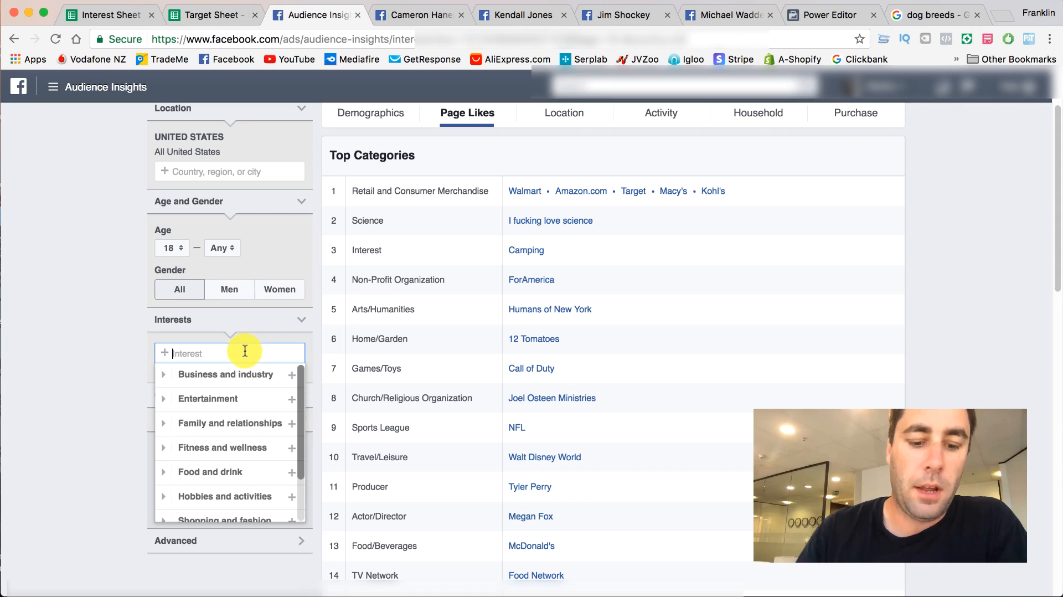
{"action": "key", "text": "super+v"}
{"action": "left_click", "coordinate": [229, 373]}
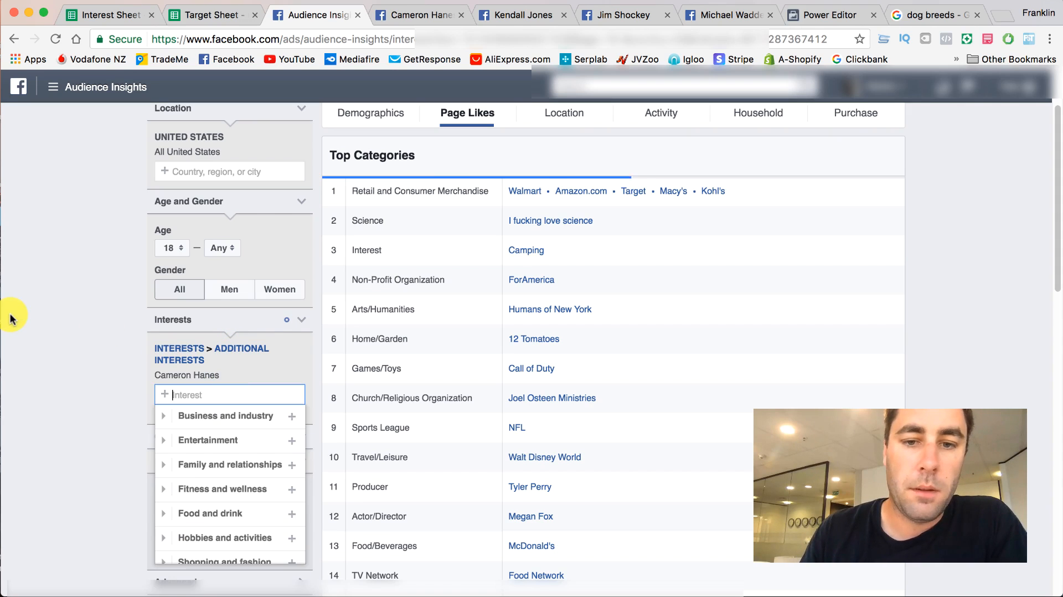
- Review the audience's top categories and open the Donnie Vincent and Fred Eichler - Fan Page links from the Public Figure row in new tabs
{"action": "scroll", "coordinate": [459, 241], "scroll_direction": "up", "scroll_amount": 2}
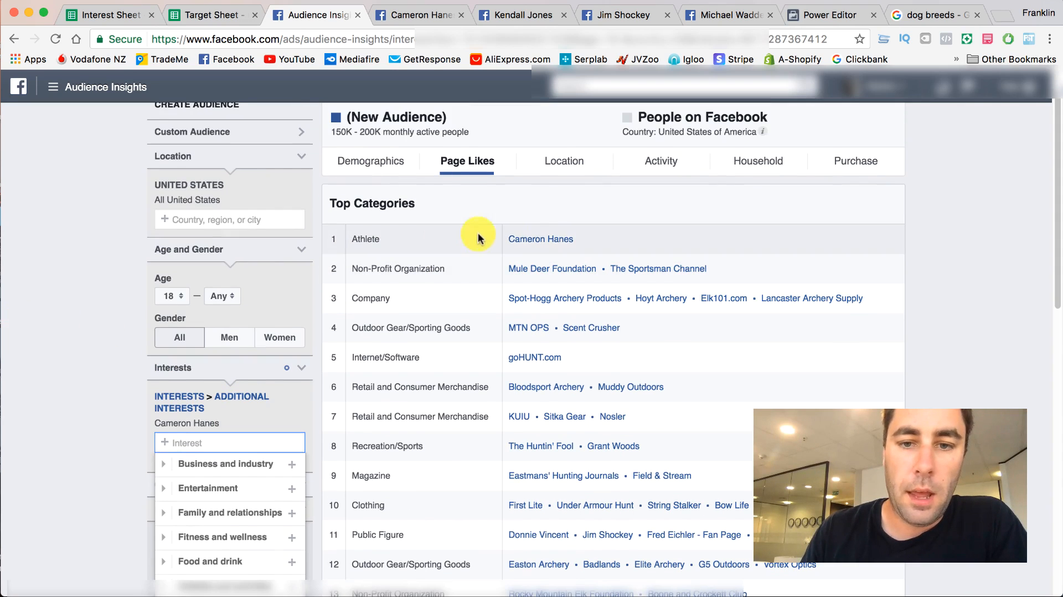
{"action": "scroll", "coordinate": [468, 248], "scroll_direction": "down", "scroll_amount": 1}
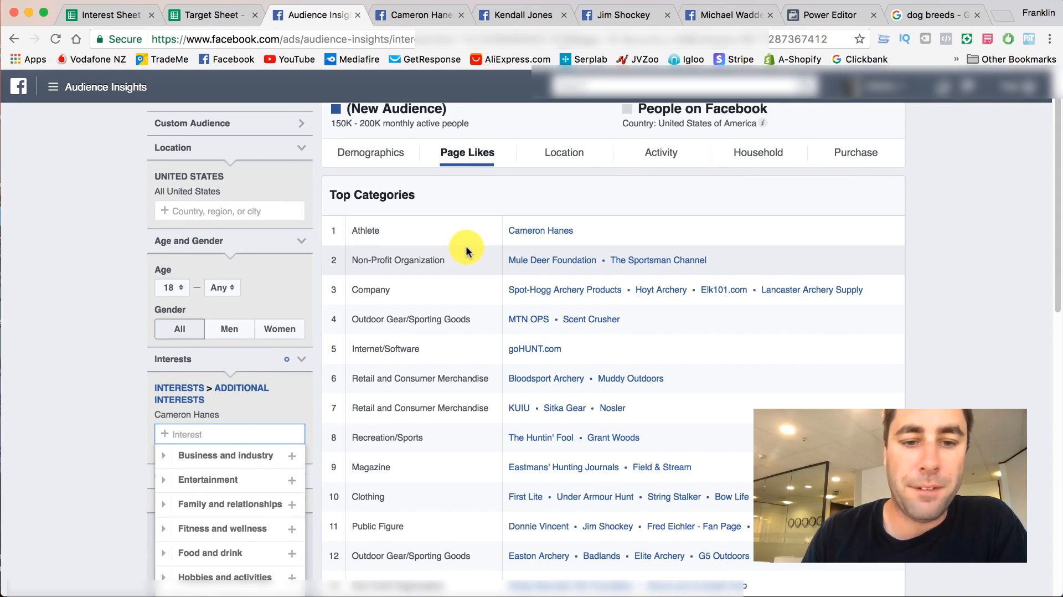
{"action": "scroll", "coordinate": [467, 250], "scroll_direction": "down", "scroll_amount": 2}
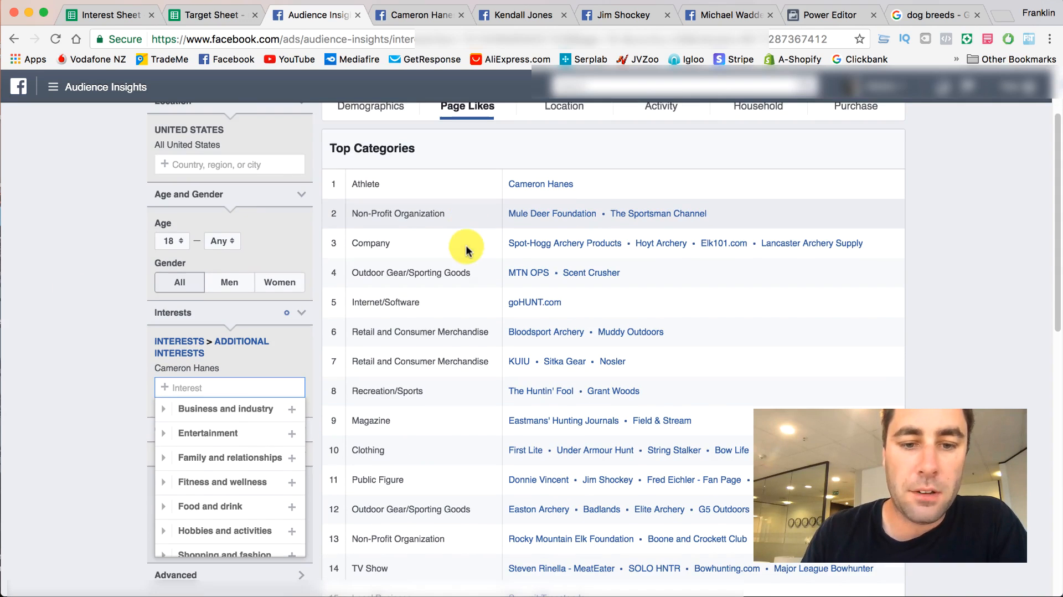
{"action": "right_click", "coordinate": [532, 490]}
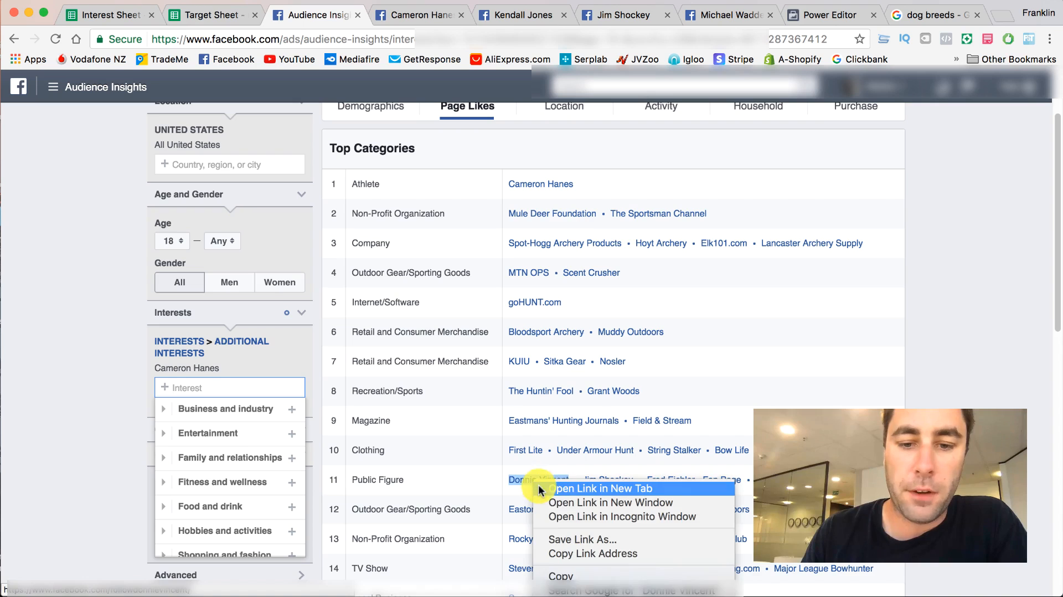
{"action": "left_click", "coordinate": [554, 492]}
{"action": "right_click", "coordinate": [659, 484]}
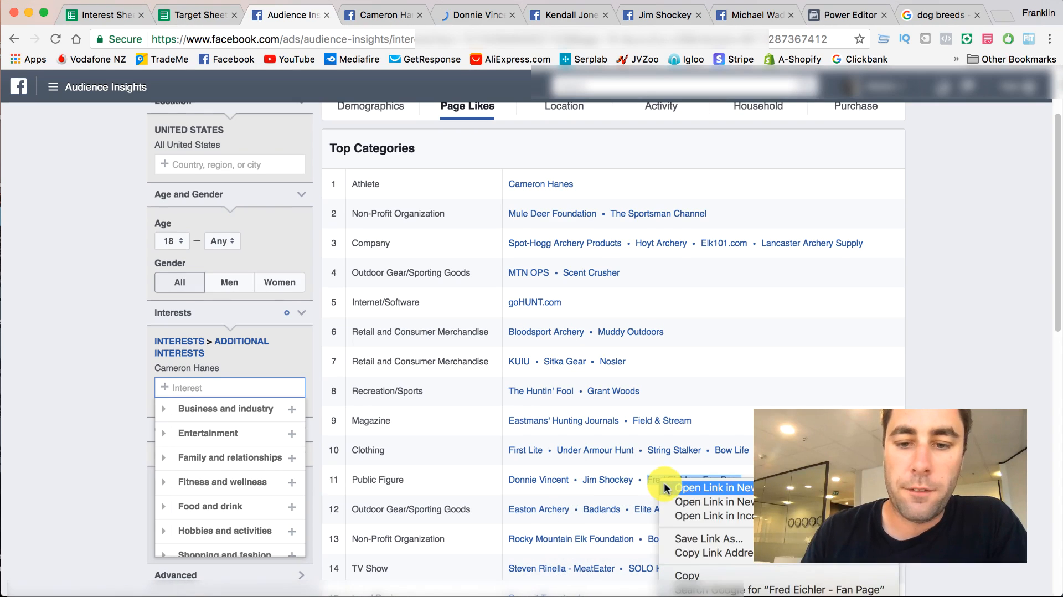
{"action": "left_click", "coordinate": [673, 488]}
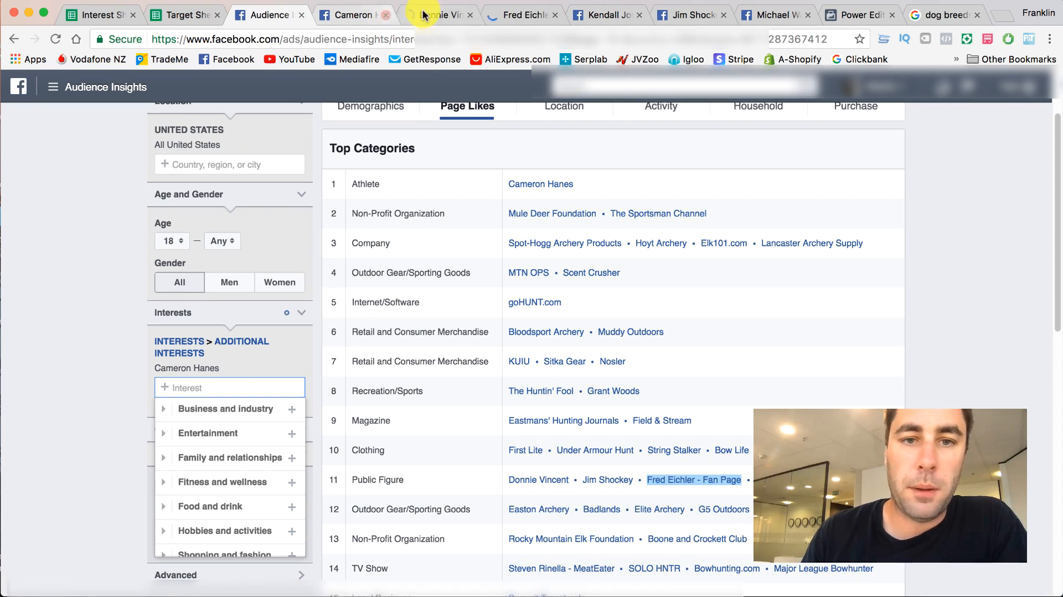
- Look through the Donnie Vincent page to examine its likes, videos and posts
{"action": "left_click", "coordinate": [424, 14]}
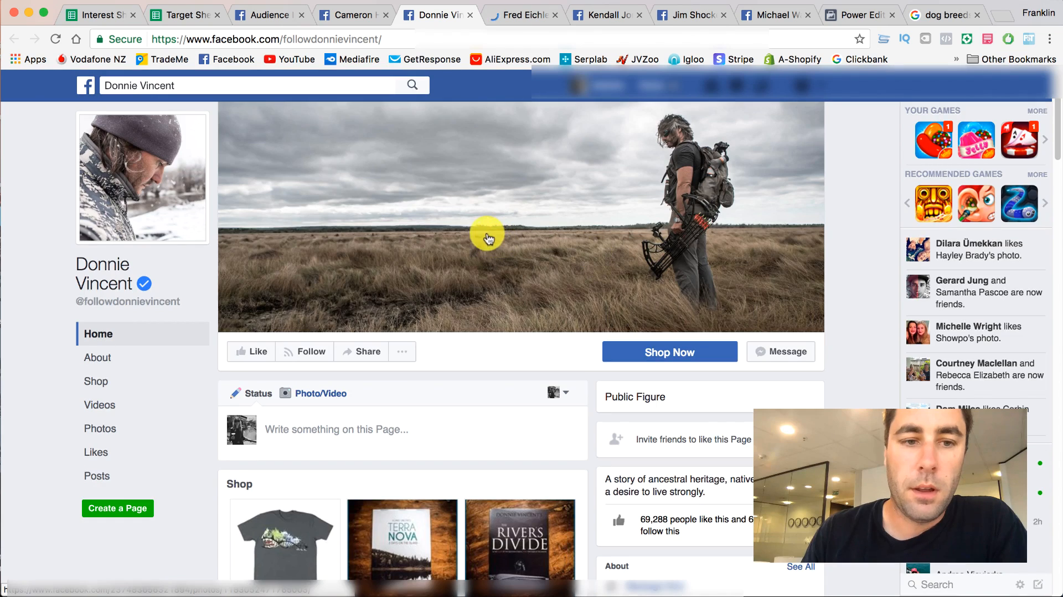
{"action": "scroll", "coordinate": [487, 238], "scroll_direction": "down", "scroll_amount": 6}
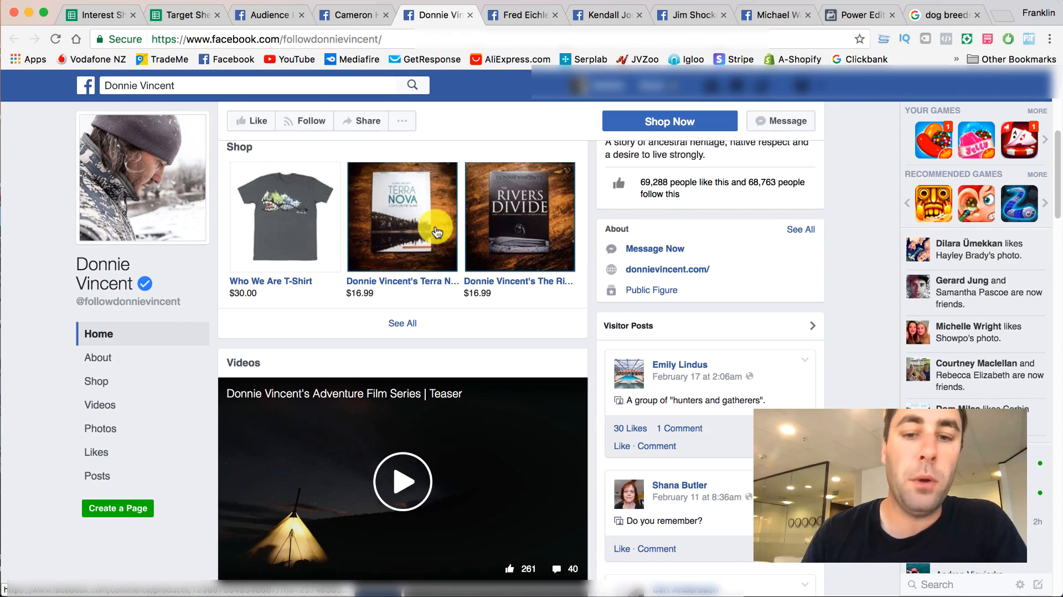
{"action": "scroll", "coordinate": [487, 233], "scroll_direction": "up", "scroll_amount": 3}
{"action": "scroll", "coordinate": [523, 234], "scroll_direction": "down", "scroll_amount": 14}
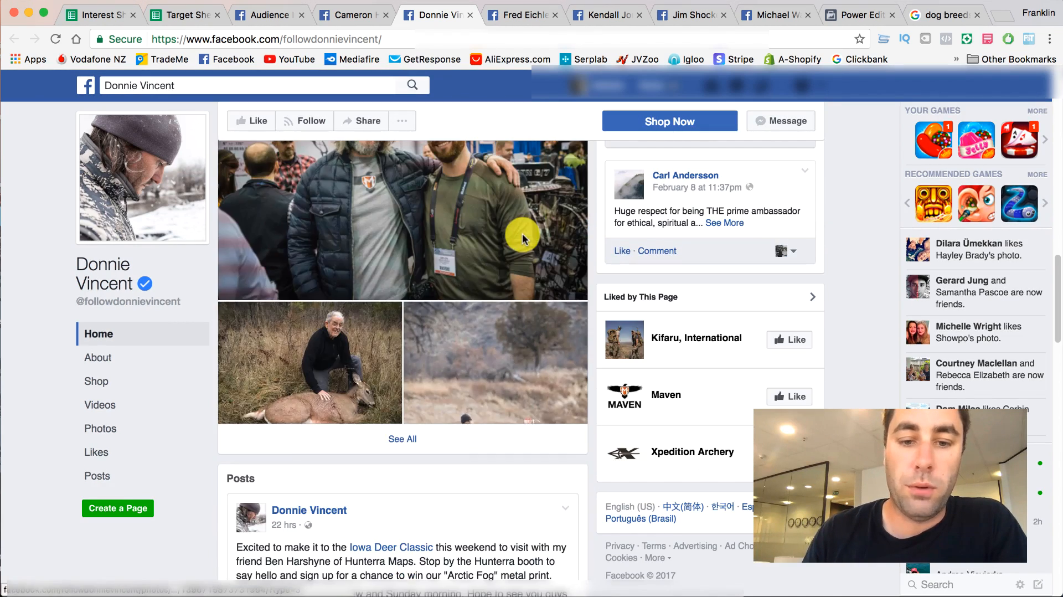
{"action": "scroll", "coordinate": [523, 234], "scroll_direction": "down", "scroll_amount": 10}
{"action": "scroll", "coordinate": [523, 234], "scroll_direction": "up", "scroll_amount": 15}
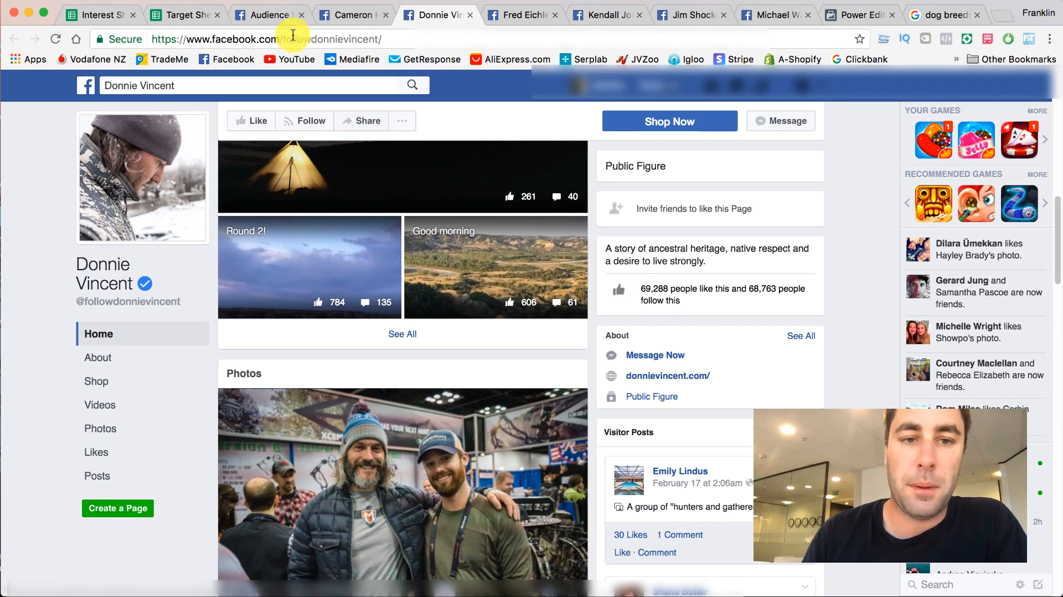
- Copy Donnie Vincent from the Public Figure row in Audience Insights into cell C11 of the Target Sheet
{"action": "left_click", "coordinate": [349, 15]}
{"action": "left_click", "coordinate": [260, 17]}
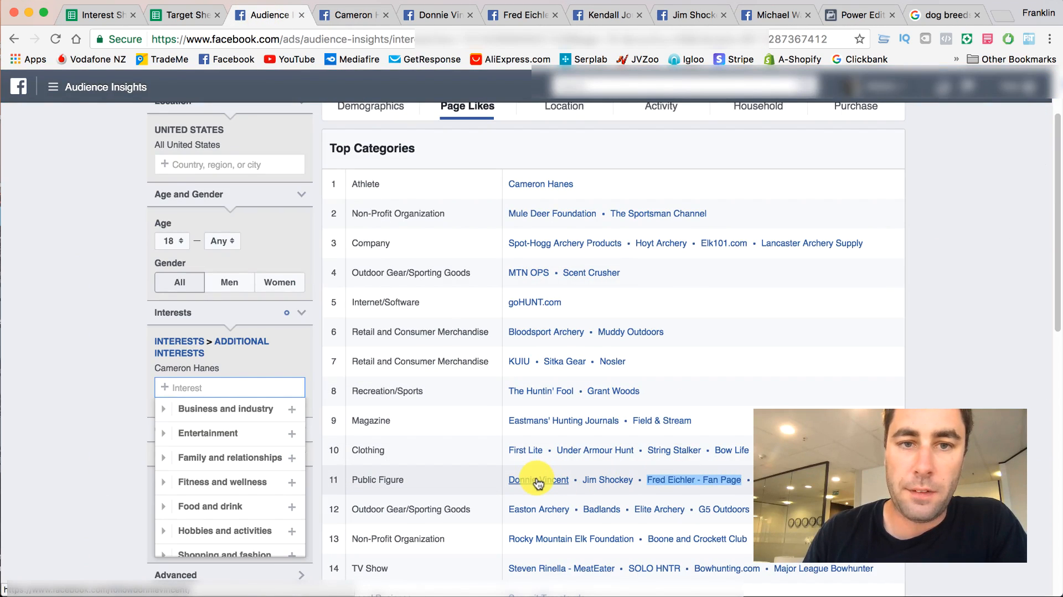
{"action": "left_click", "coordinate": [352, 15]}
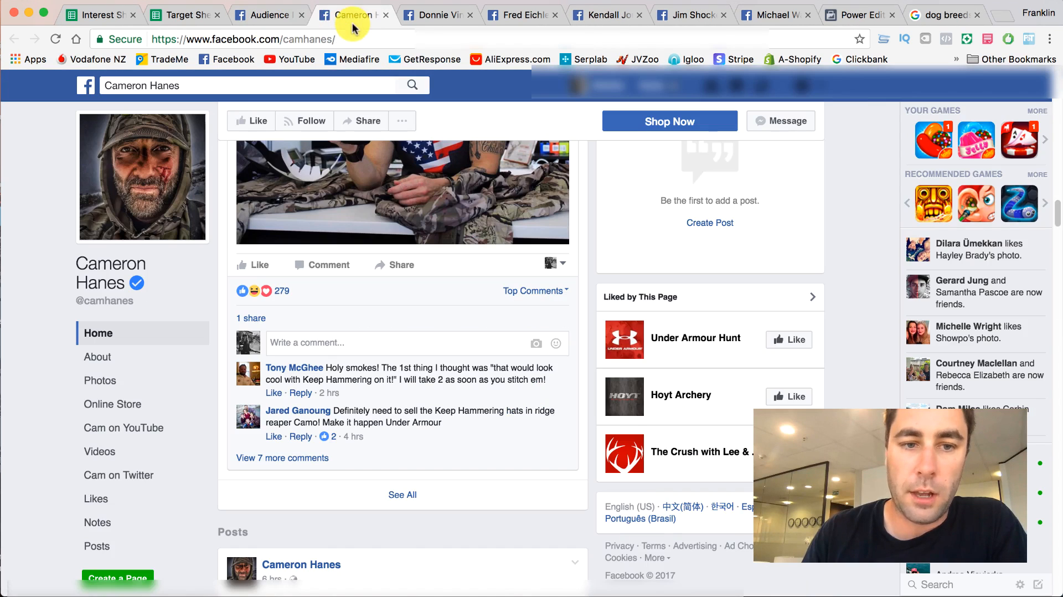
{"action": "left_click", "coordinate": [268, 17]}
{"action": "right_click", "coordinate": [551, 478]}
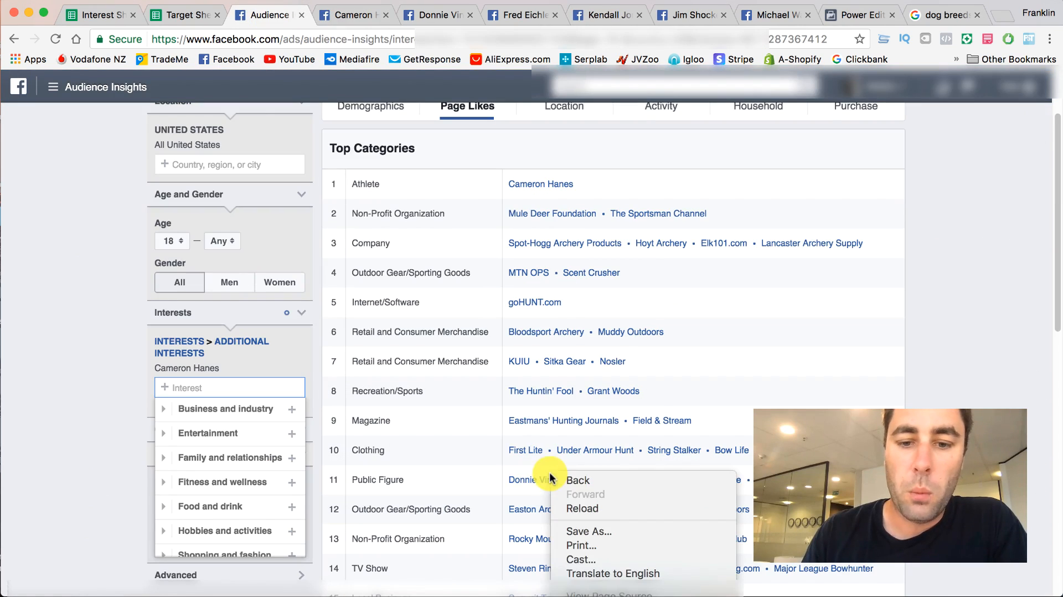
{"action": "right_click", "coordinate": [518, 480]}
{"action": "left_click", "coordinate": [550, 571]}
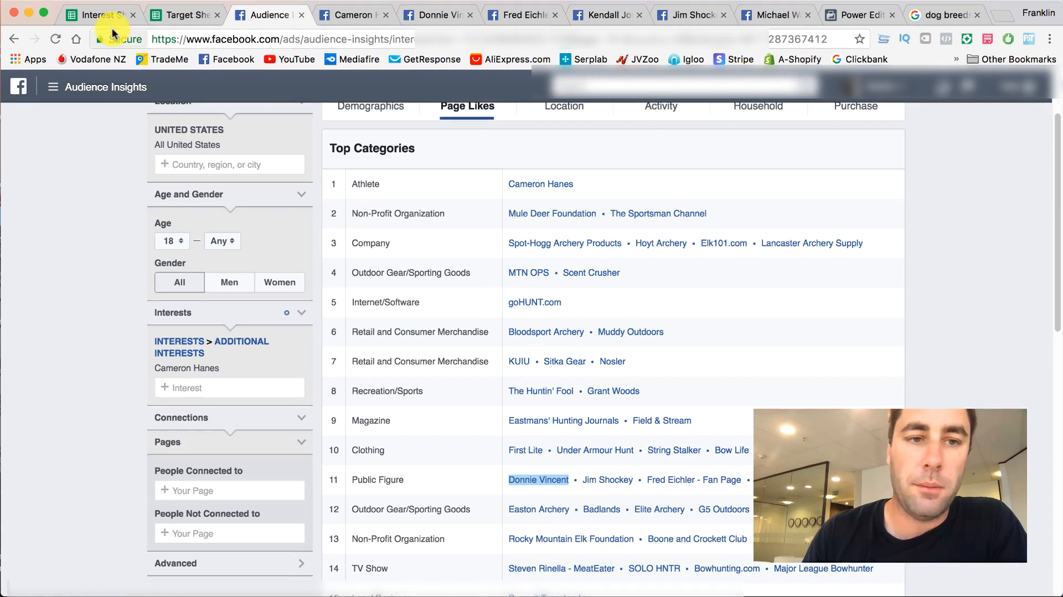
{"action": "left_click", "coordinate": [177, 15]}
{"action": "left_click", "coordinate": [156, 410]}
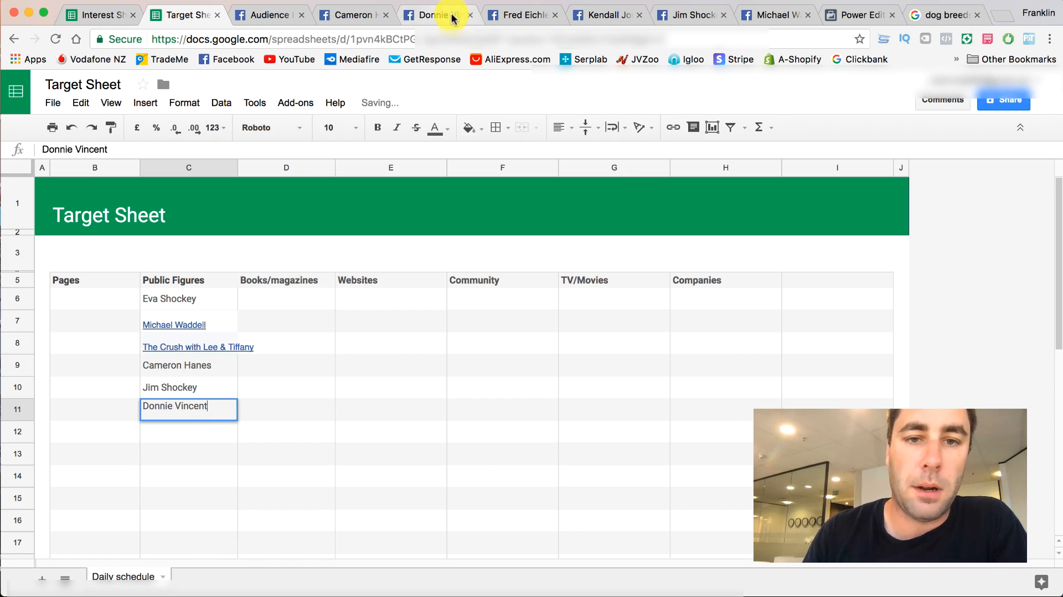
- Check the Fred Eichler - Fan Page and copy its name from the Public Figure row in Audience Insights into cell C12 of the Target Sheet
{"action": "left_click", "coordinate": [513, 17]}
{"action": "scroll", "coordinate": [382, 316], "scroll_direction": "down", "scroll_amount": 2}
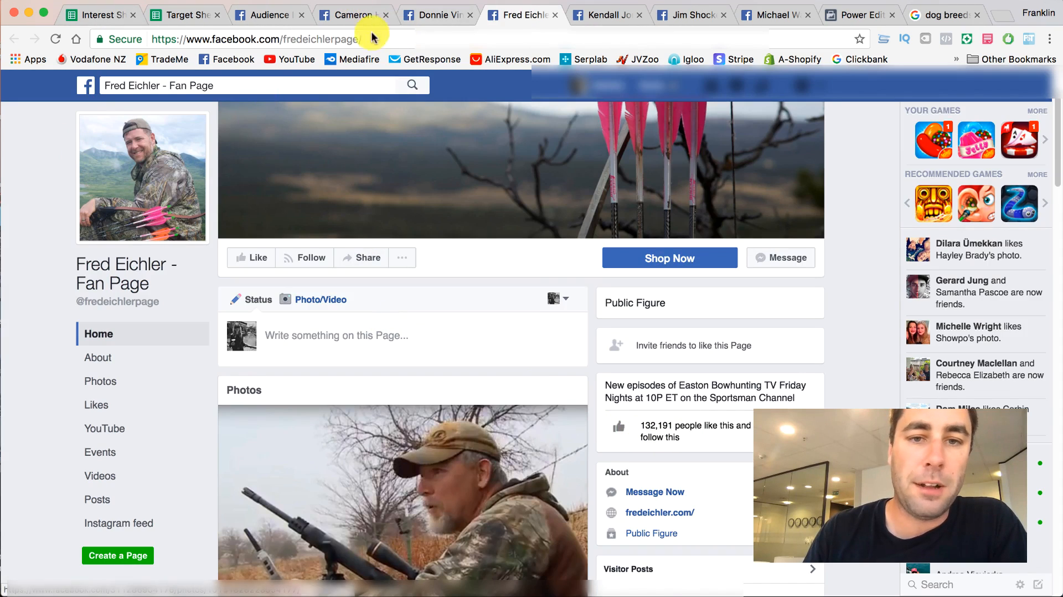
{"action": "left_click", "coordinate": [258, 16]}
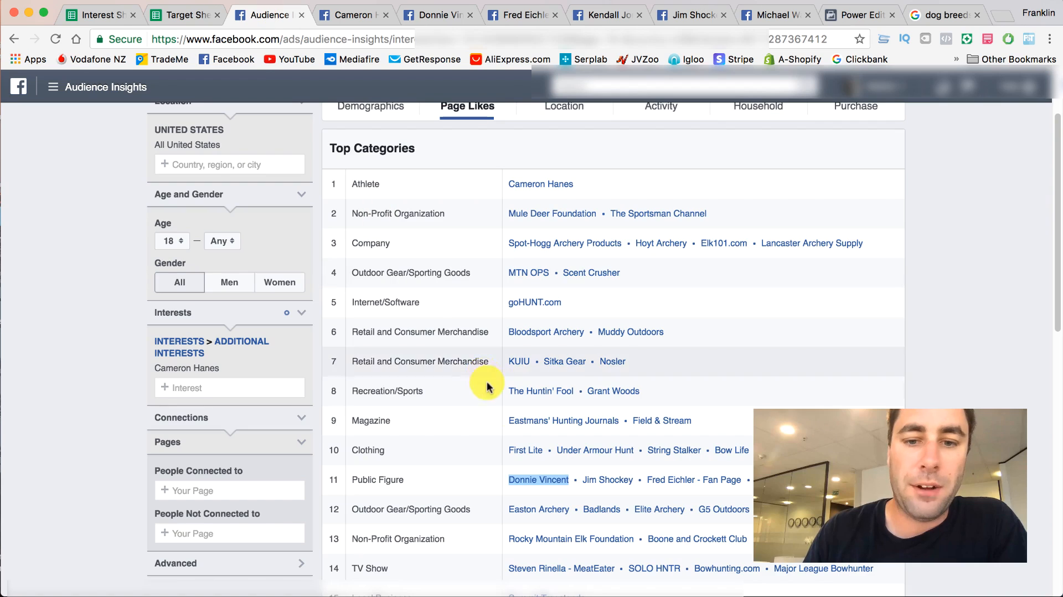
{"action": "right_click", "coordinate": [684, 483]}
{"action": "key", "text": "super+c"}
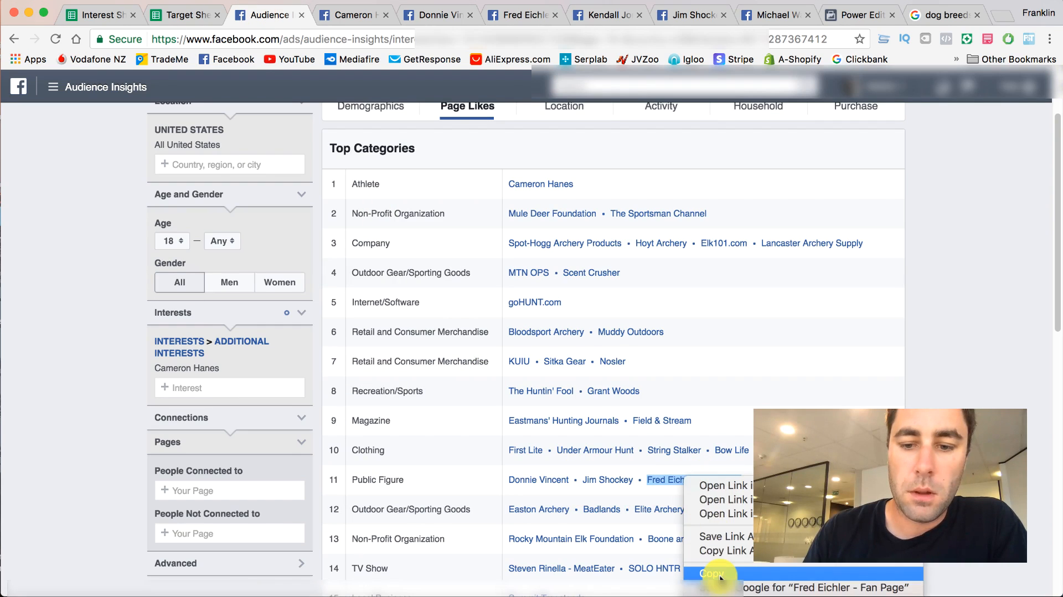
{"action": "left_click", "coordinate": [133, 15]}
{"action": "left_click", "coordinate": [172, 14]}
{"action": "left_click", "coordinate": [159, 433]}
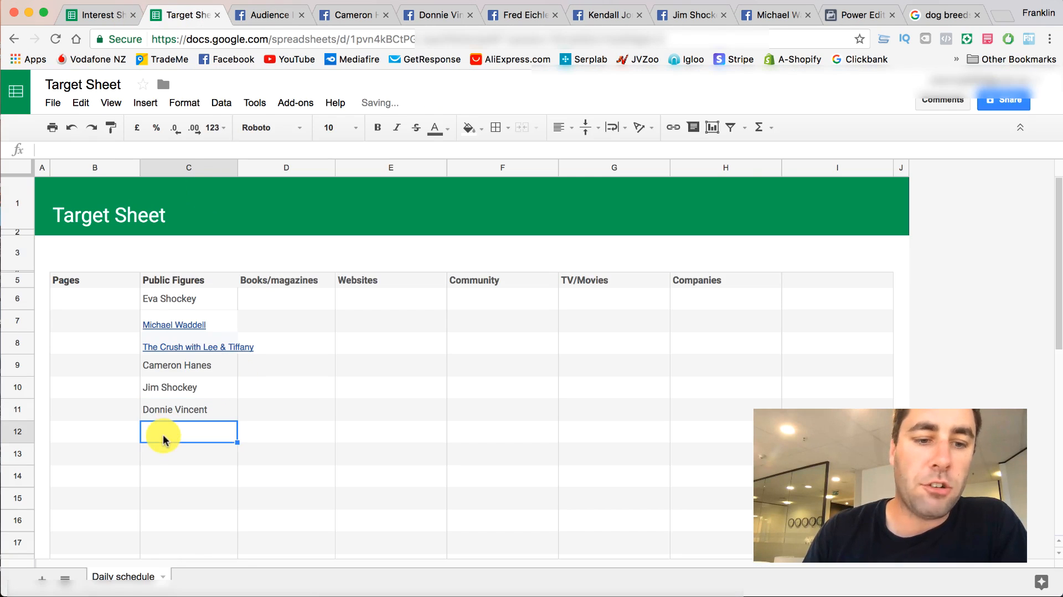
{"action": "right_click", "coordinate": [160, 433]}
{"action": "left_click", "coordinate": [202, 485]}
- Copy Donnie Vincent from cell C11 of the Target Sheet and remove the Cameron Hanes interest in Audience Insights
{"action": "left_click", "coordinate": [170, 410]}
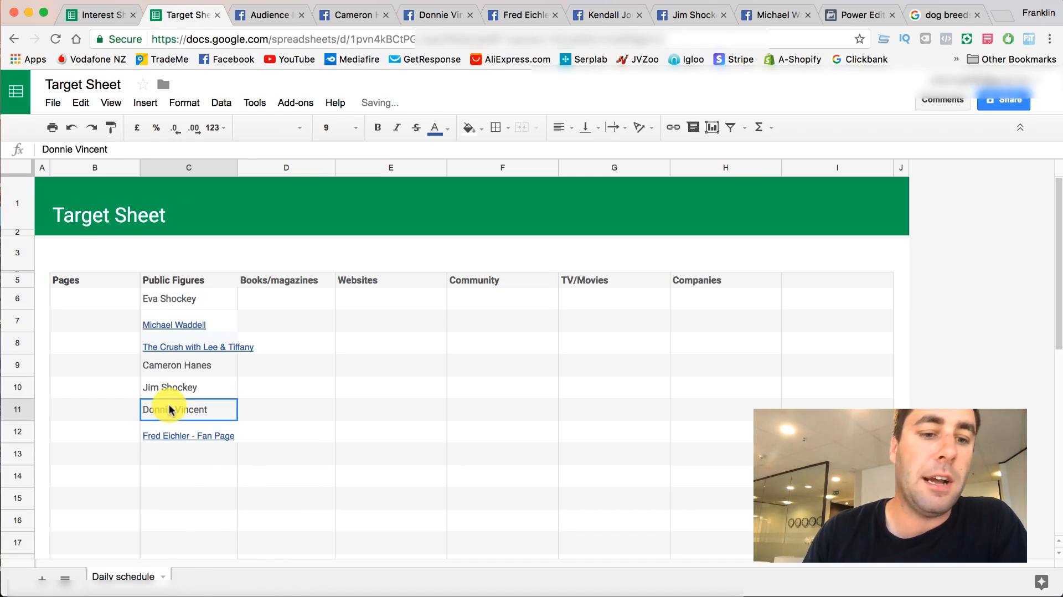
{"action": "right_click", "coordinate": [174, 411]}
{"action": "left_click", "coordinate": [194, 436]}
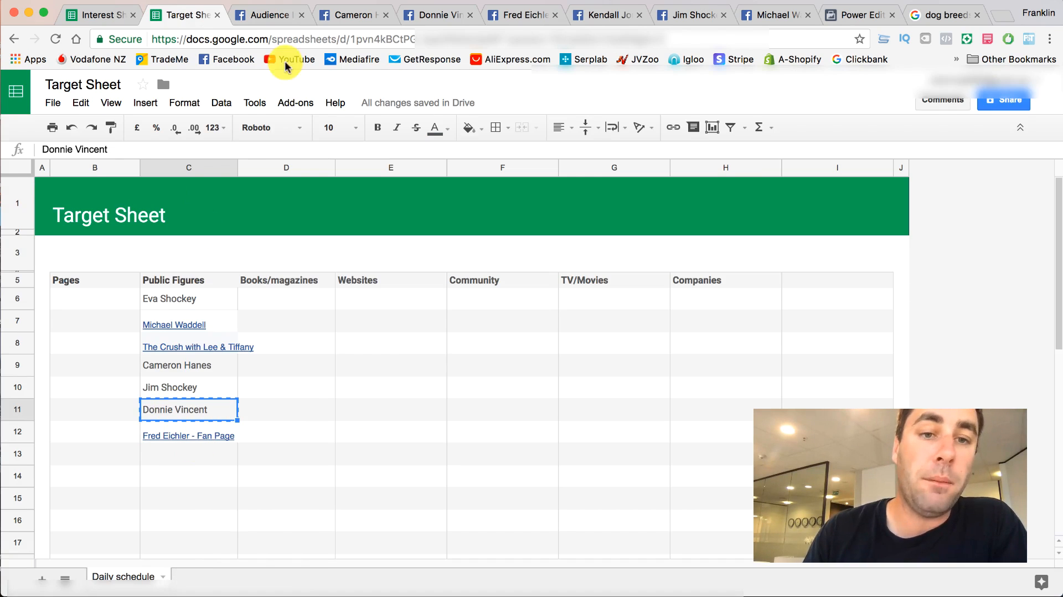
{"action": "left_click", "coordinate": [269, 16]}
{"action": "left_click", "coordinate": [303, 343]}
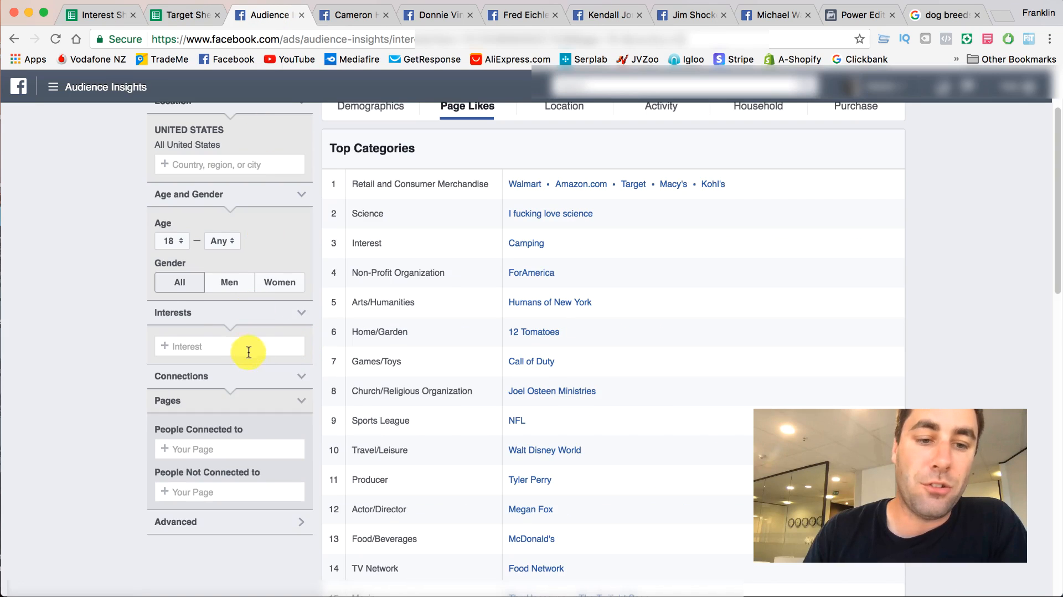
- Check whether Donnie Vincent is available as an interest in Audience Insights and clear the entered name
{"action": "left_click", "coordinate": [241, 346]}
{"action": "key", "text": "super+v"}
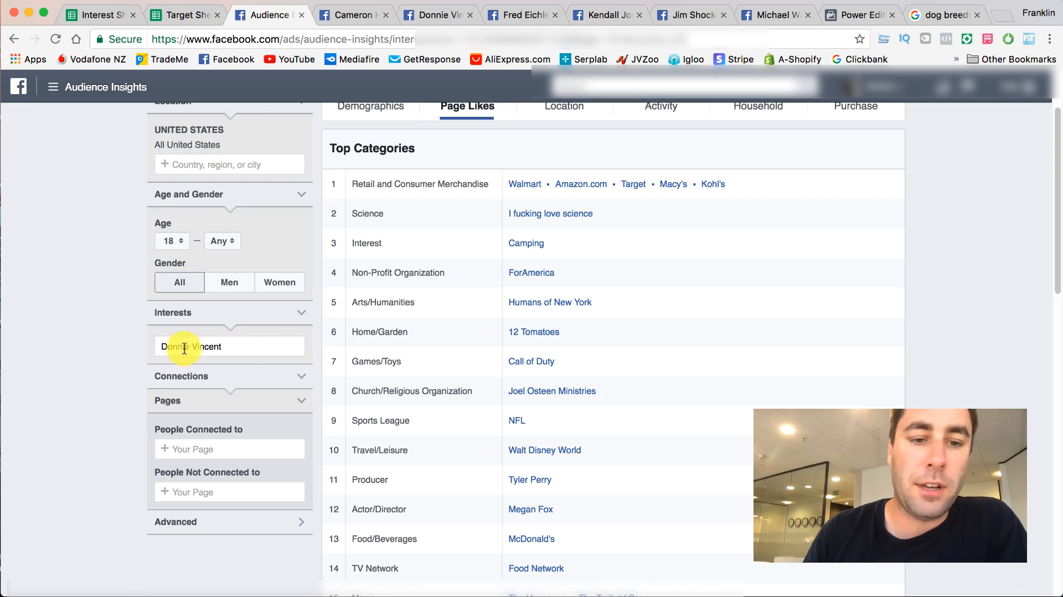
{"action": "triple_click", "coordinate": [230, 348]}
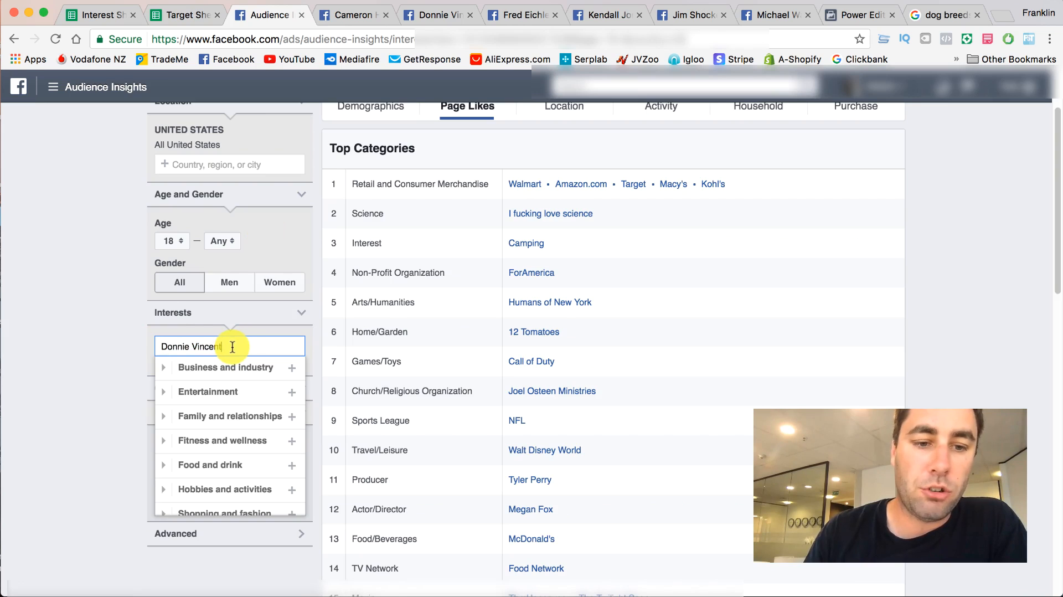
{"action": "left_click_drag", "start_coordinate": [234, 347], "coordinate": [162, 333]}
{"action": "key", "text": "BackSpace"}
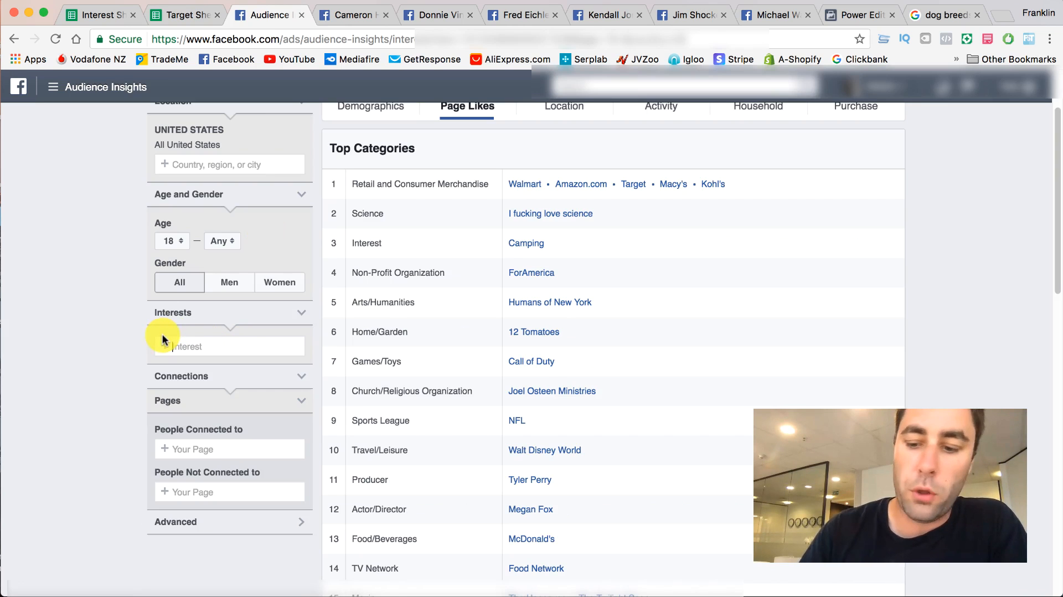
- Remove Donnie Vincent from cell C11 of the Target Sheet and add Fred Eichler - Fan Page from cell C12 as the Audience Insights interest
{"action": "left_click", "coordinate": [174, 15]}
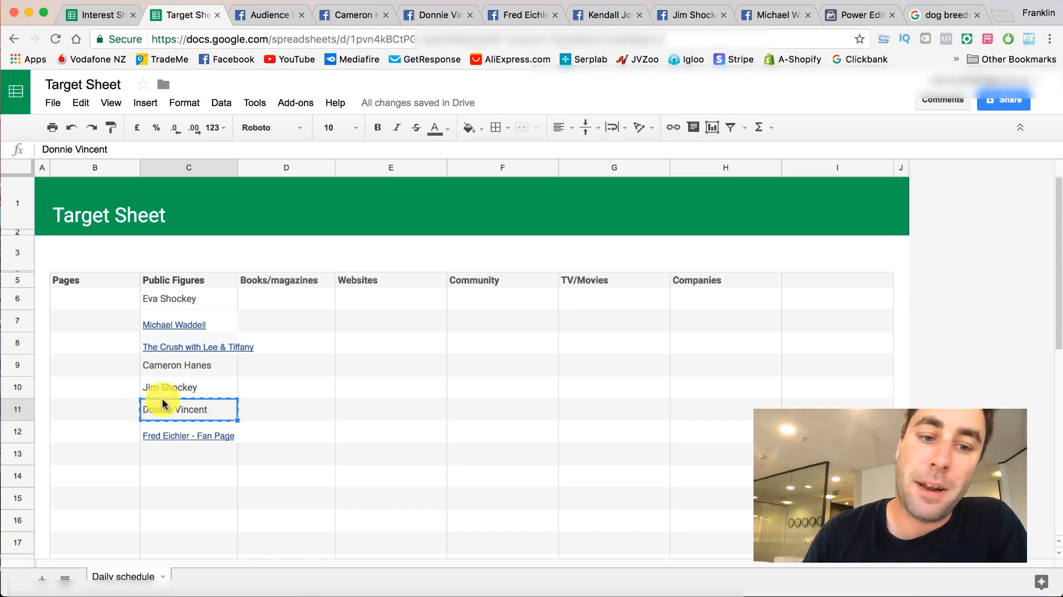
{"action": "left_click_drag", "start_coordinate": [212, 408], "coordinate": [157, 405]}
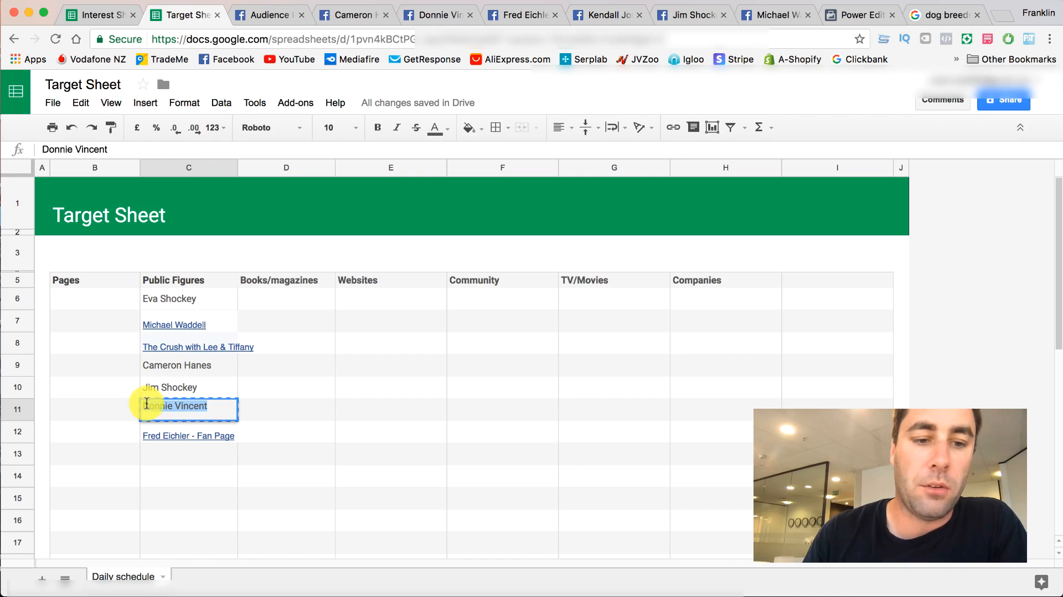
{"action": "right_click", "coordinate": [147, 438]}
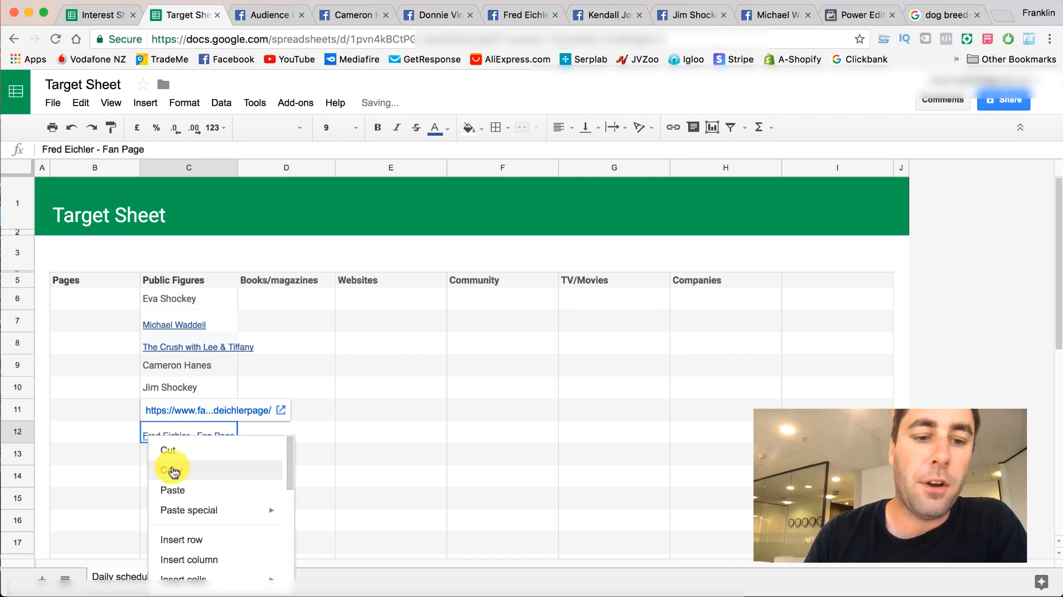
{"action": "left_click", "coordinate": [174, 471]}
{"action": "left_click", "coordinate": [266, 15]}
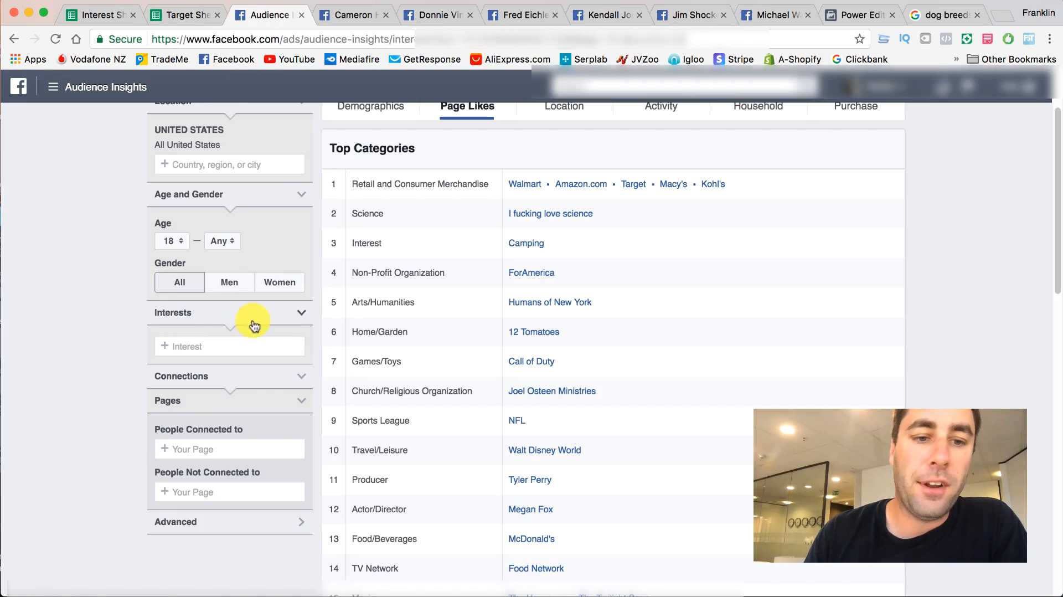
{"action": "key", "text": "super+v"}
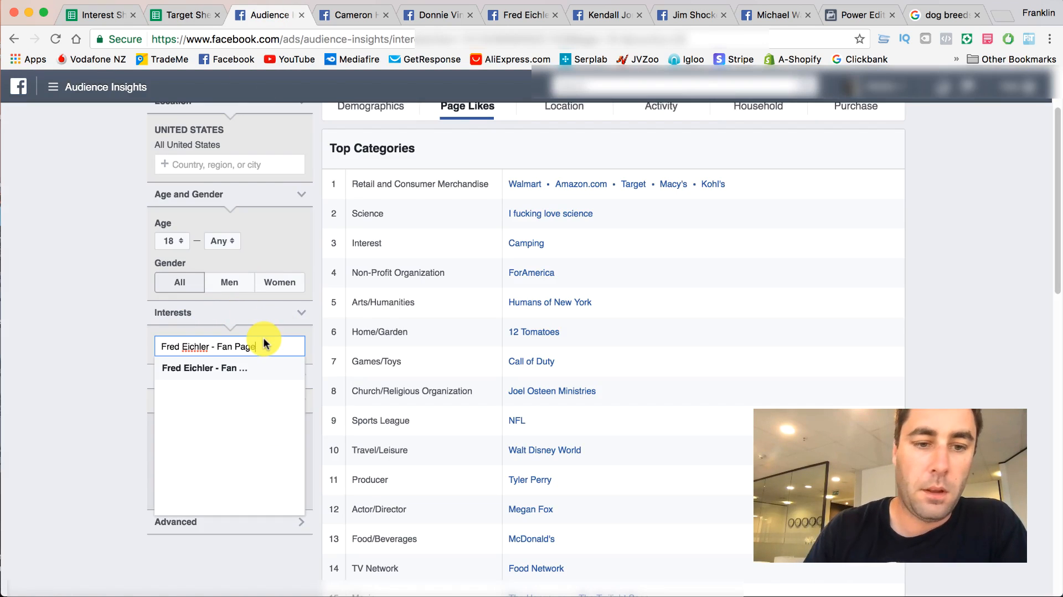
{"action": "left_click", "coordinate": [244, 366]}
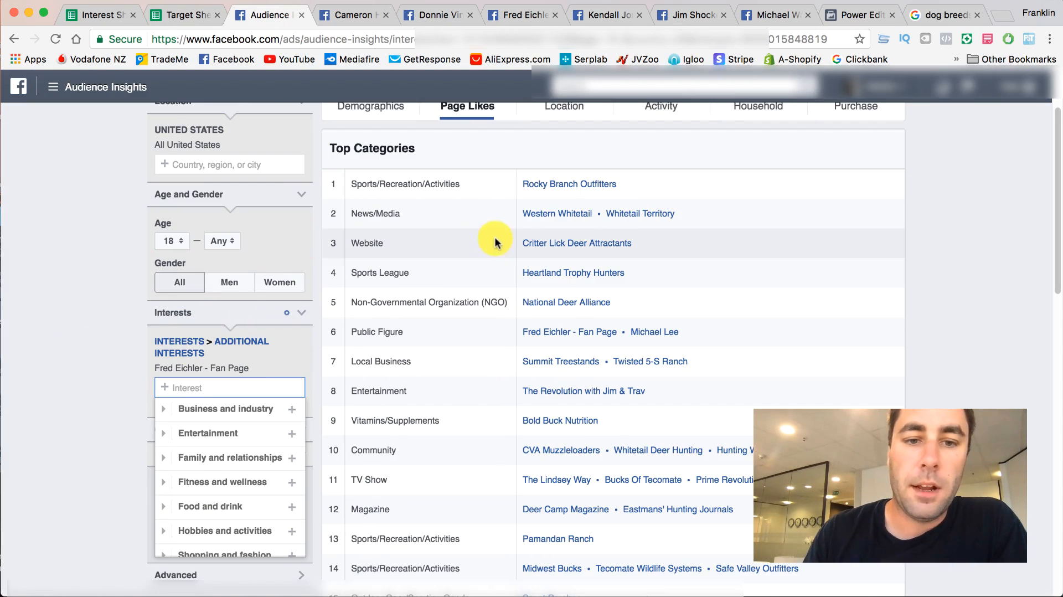
- Open the Michael Lee page from the Public Figure row in a new tab and view it
{"action": "right_click", "coordinate": [642, 334]}
{"action": "left_click", "coordinate": [692, 340]}
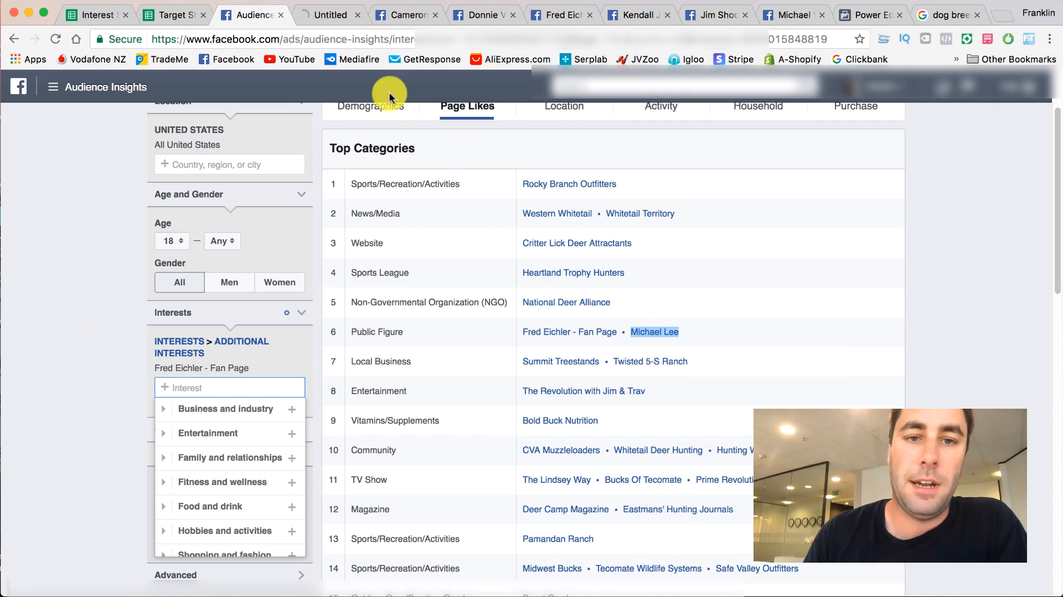
{"action": "left_click", "coordinate": [345, 18]}
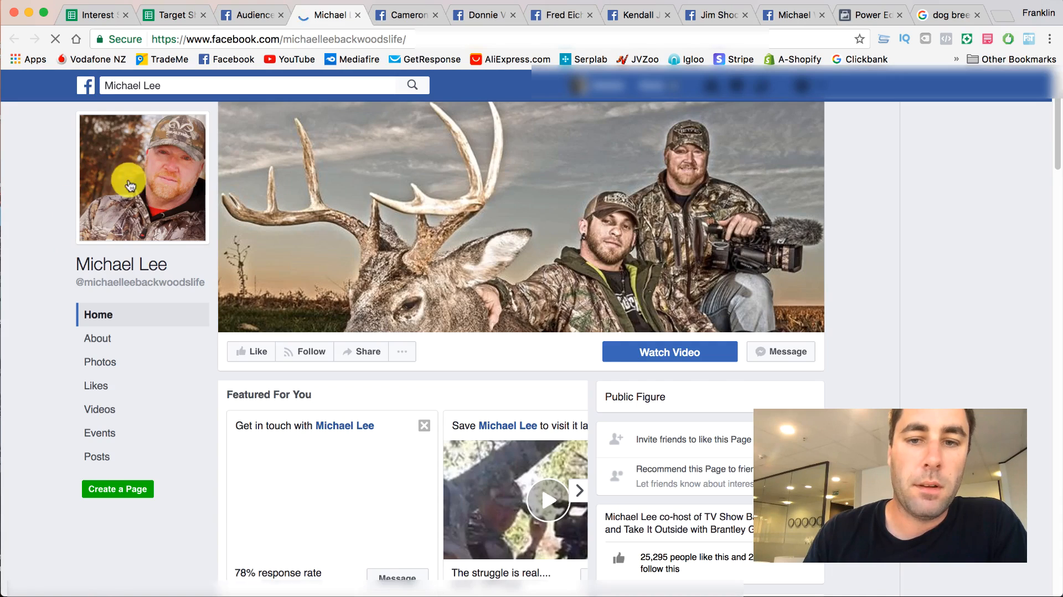
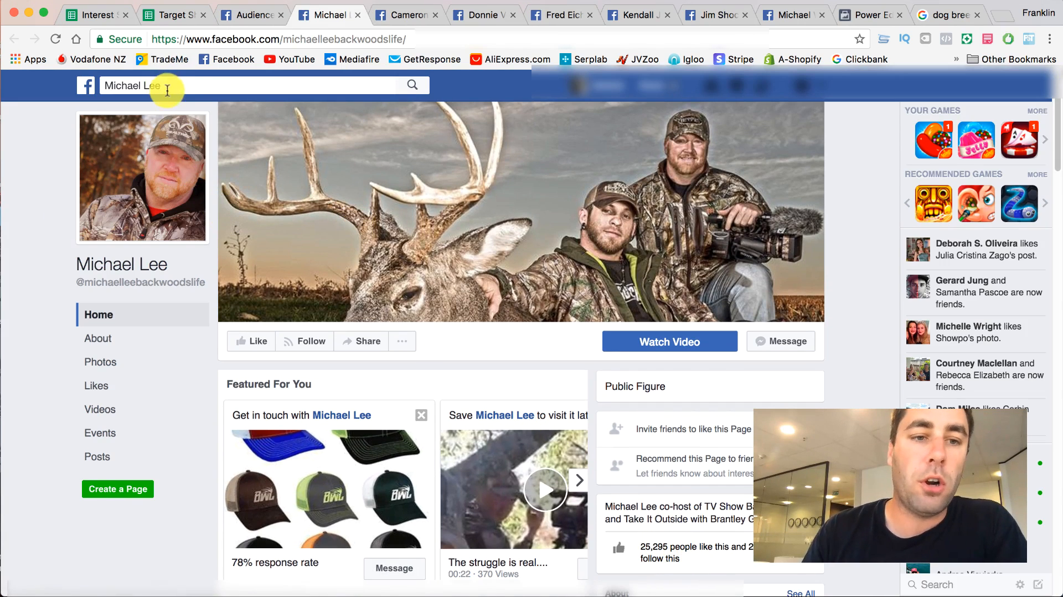
- Copy the name Michael Lee from the Facebook page's search field and return to Audience Insights
{"action": "left_click", "coordinate": [121, 87]}
{"action": "triple_click", "coordinate": [121, 87]}
{"action": "right_click", "coordinate": [154, 84]}
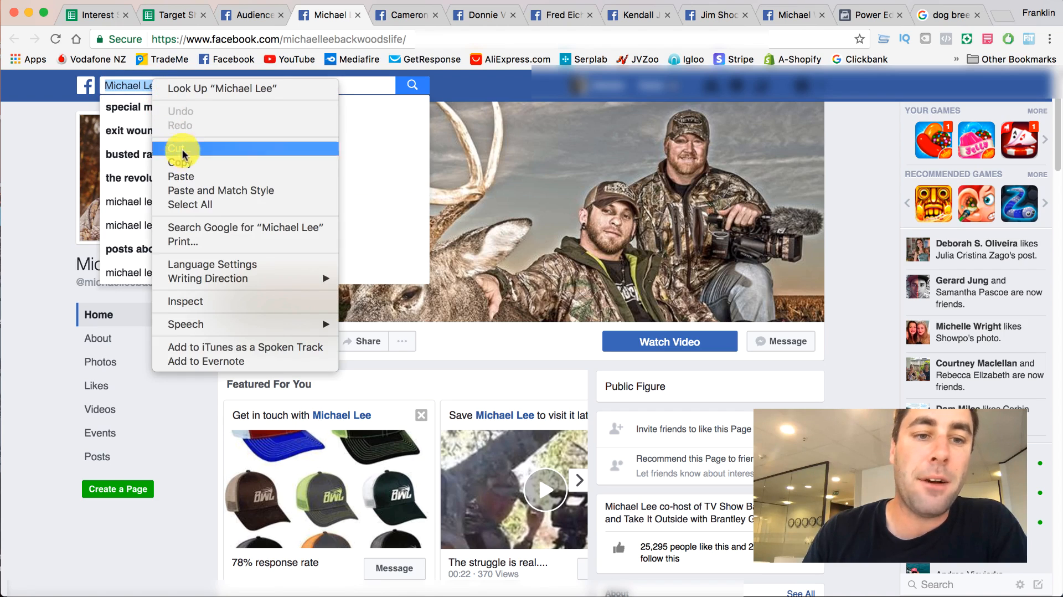
{"action": "left_click", "coordinate": [187, 163]}
{"action": "left_click", "coordinate": [247, 15]}
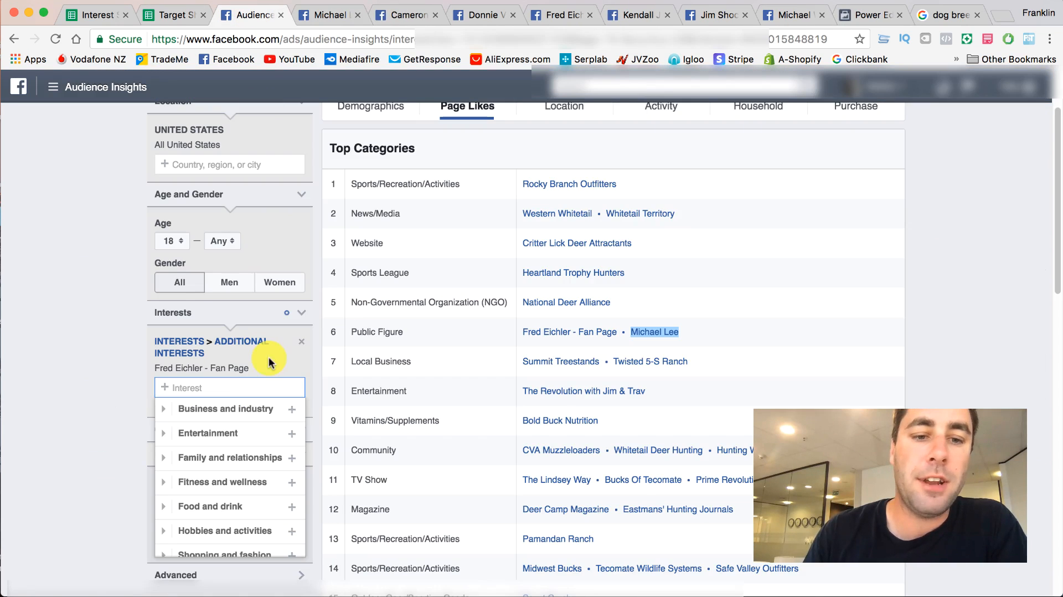
- Replace the Fred Eichler - Fan Page interest in Audience Insights with Michael Lee (The Wire)
{"action": "scroll", "coordinate": [355, 266], "scroll_direction": "down", "scroll_amount": 5}
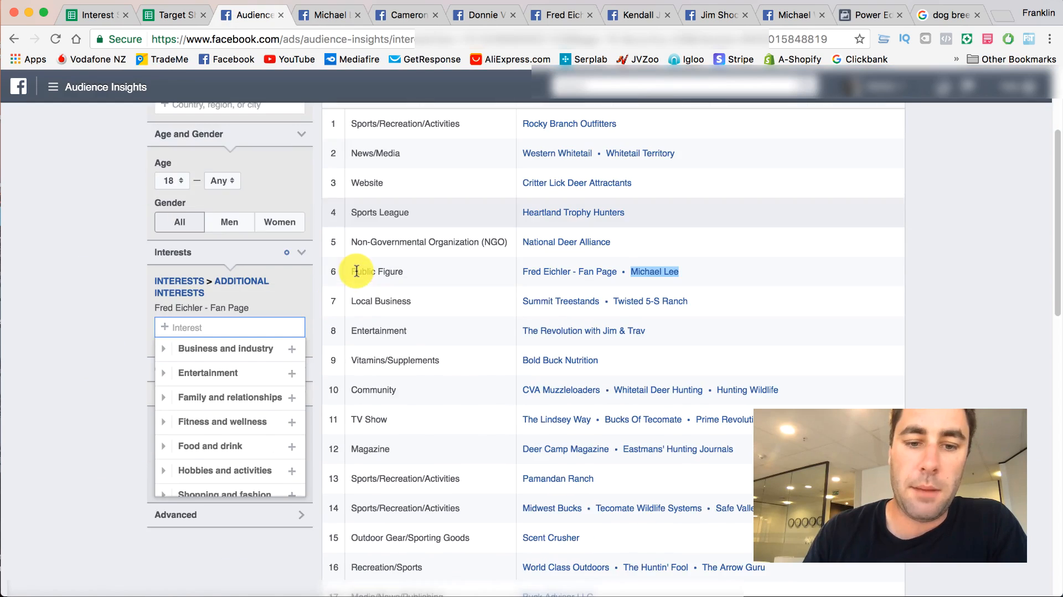
{"action": "scroll", "coordinate": [357, 271], "scroll_direction": "down", "scroll_amount": 5}
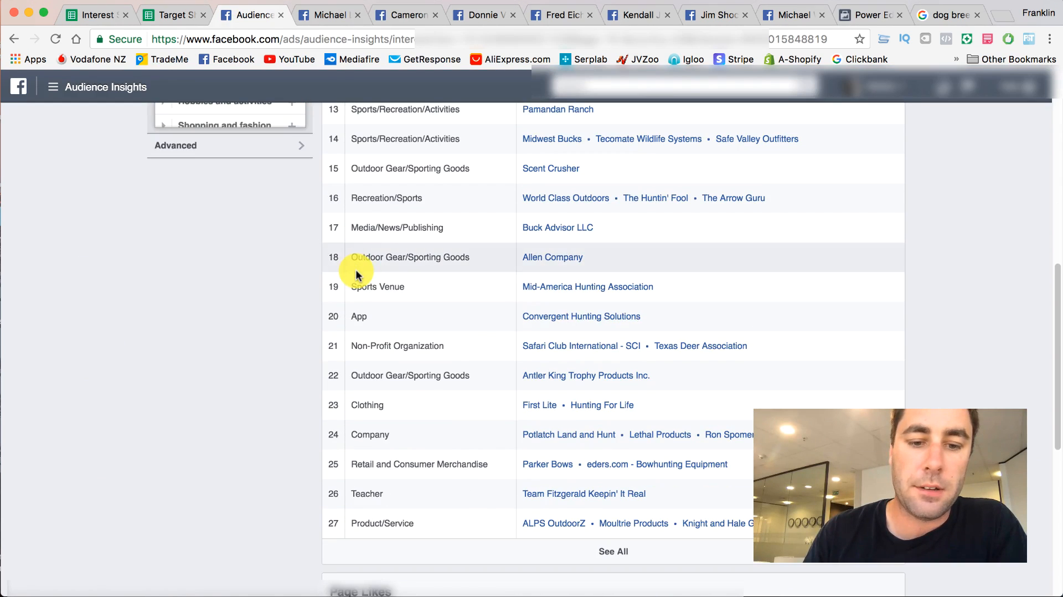
{"action": "scroll", "coordinate": [388, 387], "scroll_direction": "up", "scroll_amount": 6}
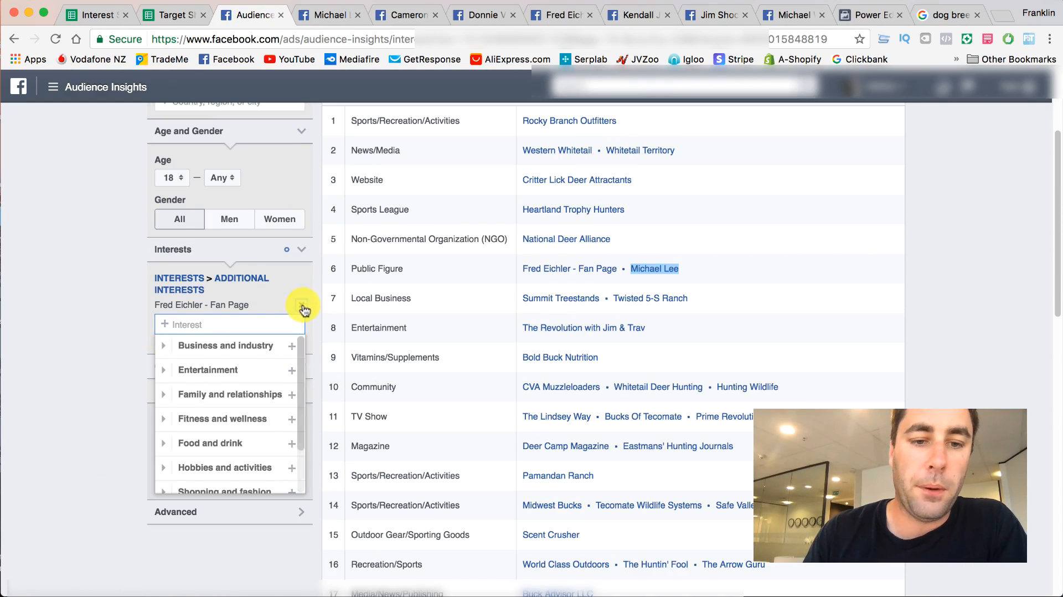
{"action": "left_click", "coordinate": [304, 308]}
{"action": "key", "text": "super+v"}
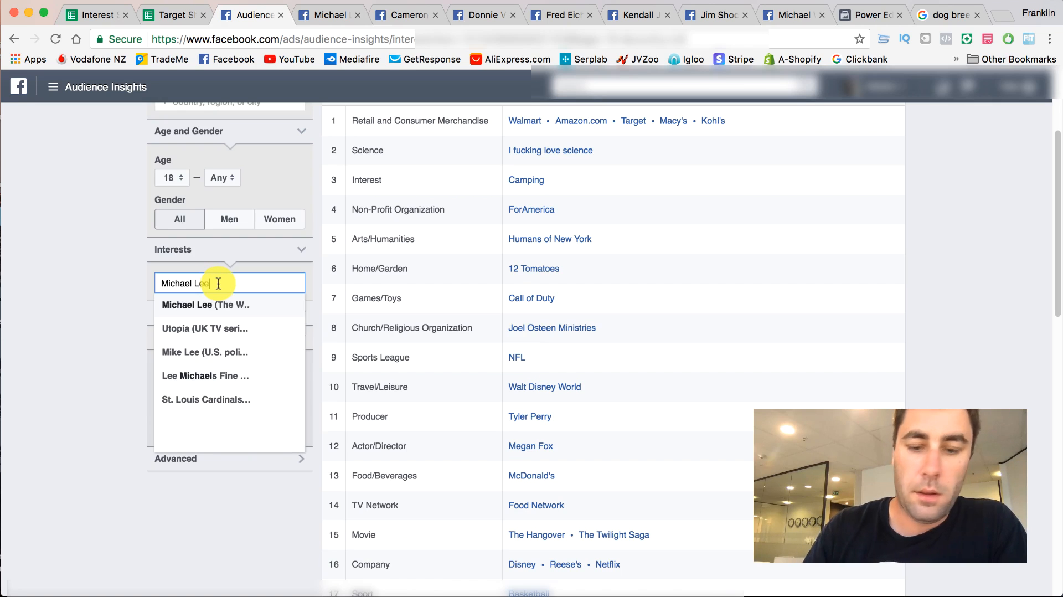
{"action": "key", "text": "Return"}
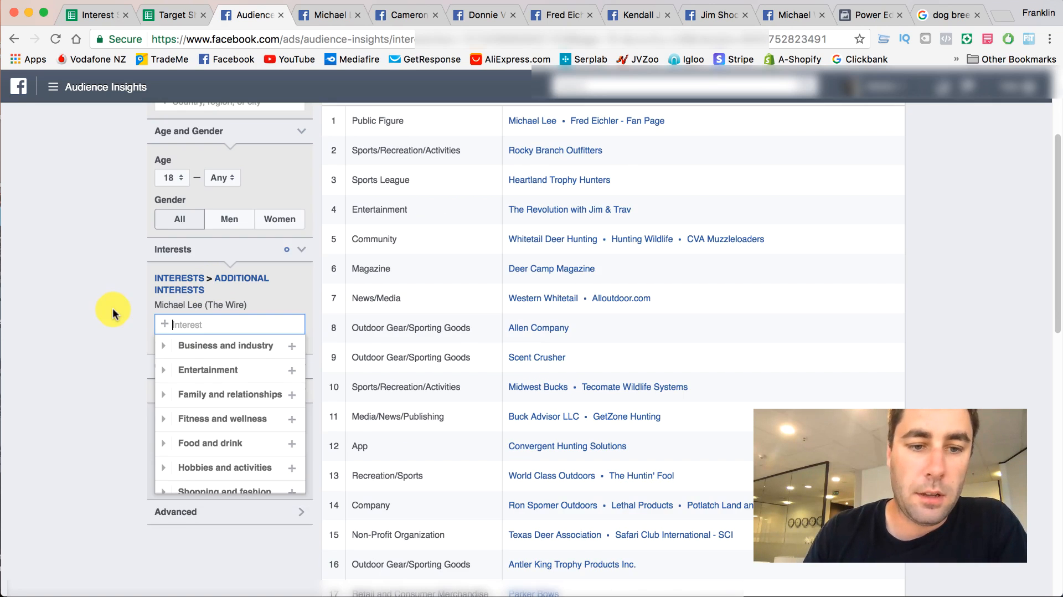
{"action": "scroll", "coordinate": [476, 310], "scroll_direction": "up", "scroll_amount": 1}
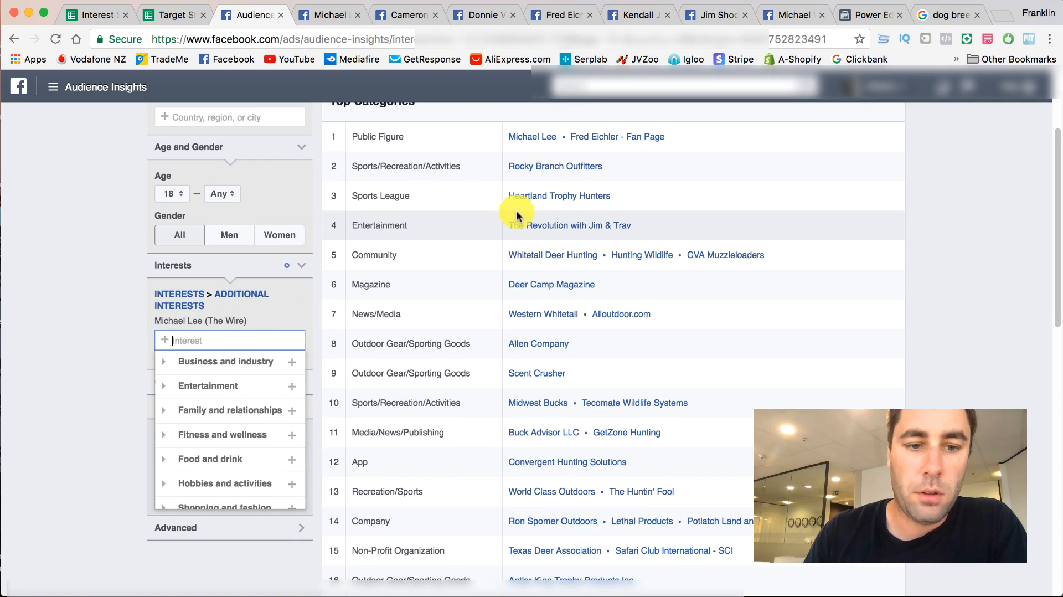
{"action": "type", "text": "Michael Lee"}
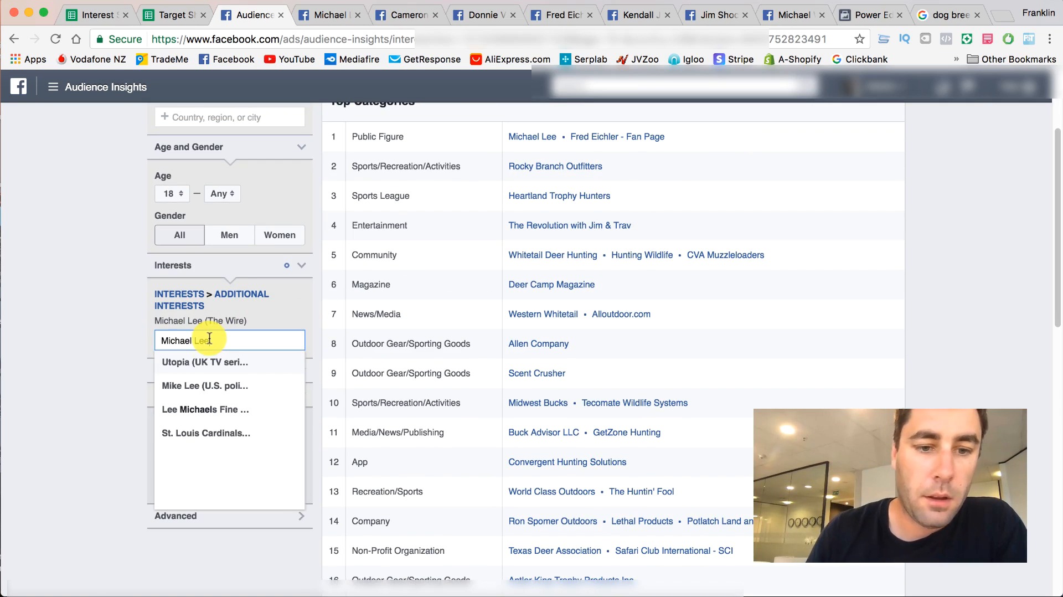
{"action": "left_click", "coordinate": [74, 344]}
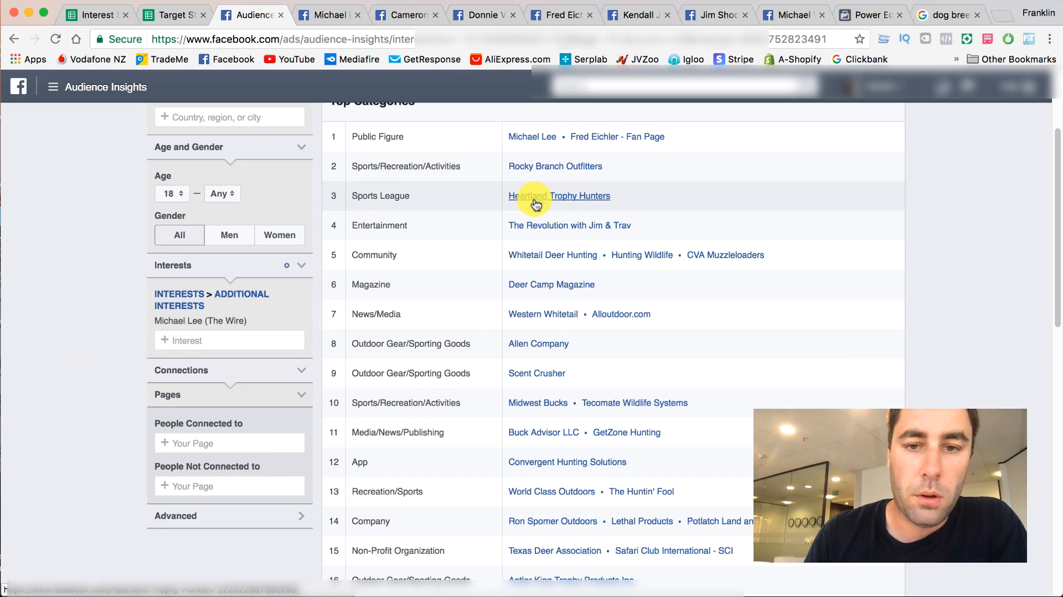
{"action": "scroll", "coordinate": [582, 142], "scroll_direction": "up", "scroll_amount": 1}
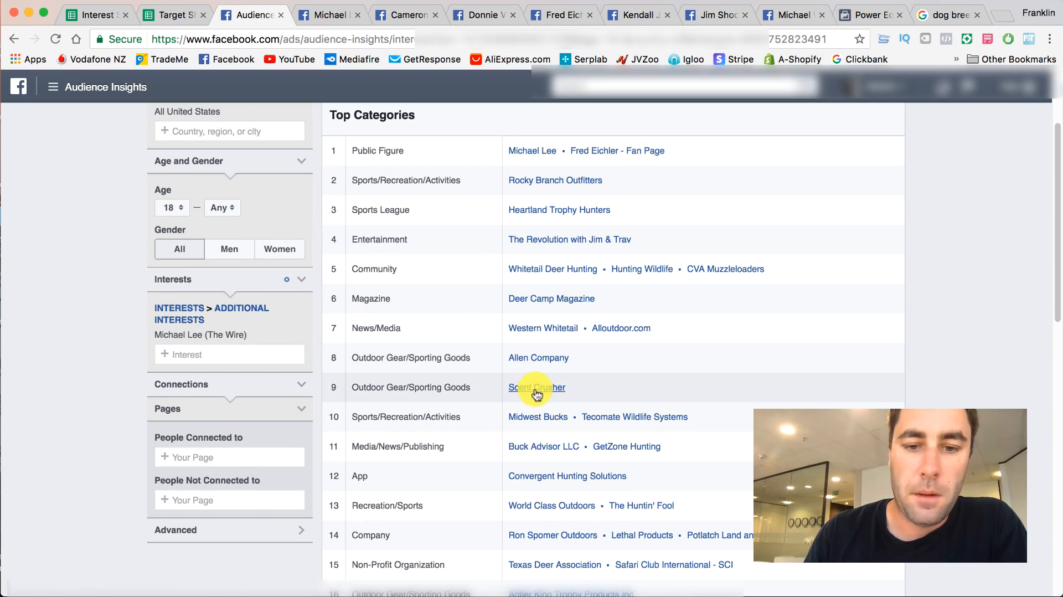
{"action": "scroll", "coordinate": [534, 366], "scroll_direction": "down", "scroll_amount": 1}
{"action": "scroll", "coordinate": [533, 365], "scroll_direction": "down", "scroll_amount": 5}
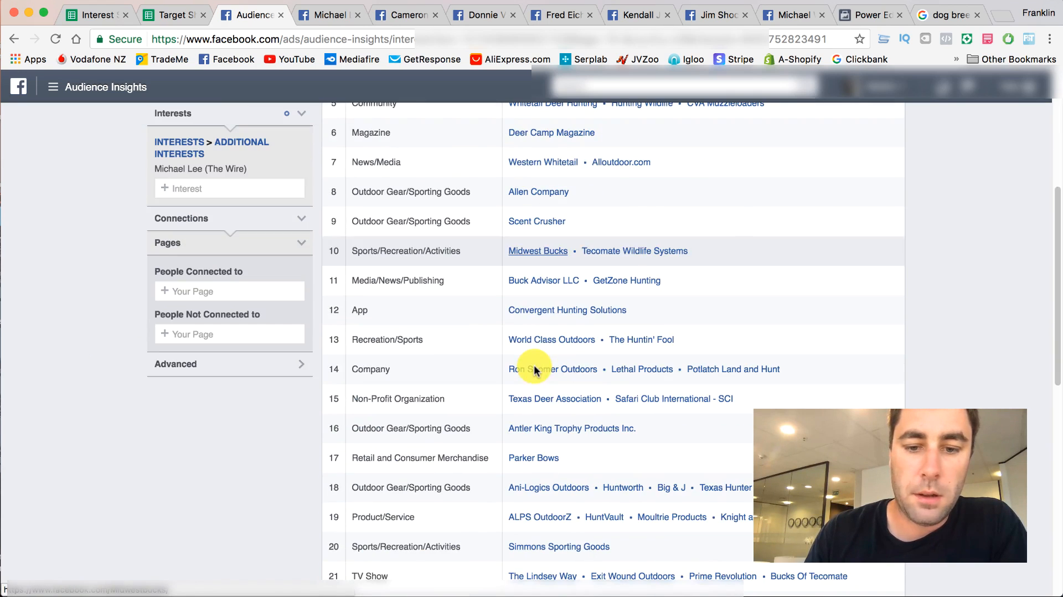
{"action": "scroll", "coordinate": [534, 365], "scroll_direction": "up", "scroll_amount": 6}
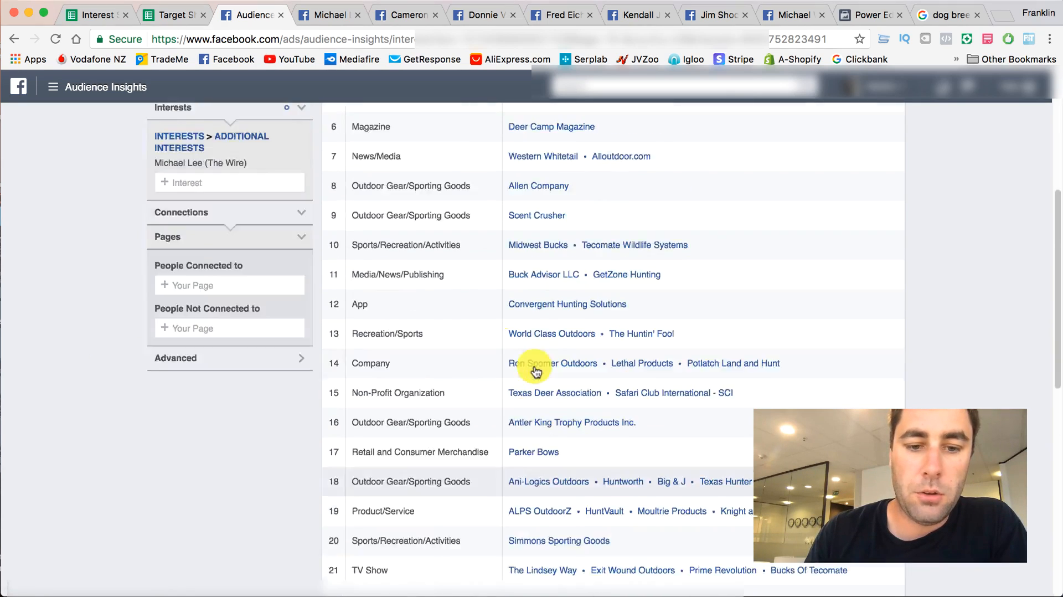
- Switch to the Target Sheet and review the entries collected in the Public Figures column
{"action": "left_click", "coordinate": [178, 19]}
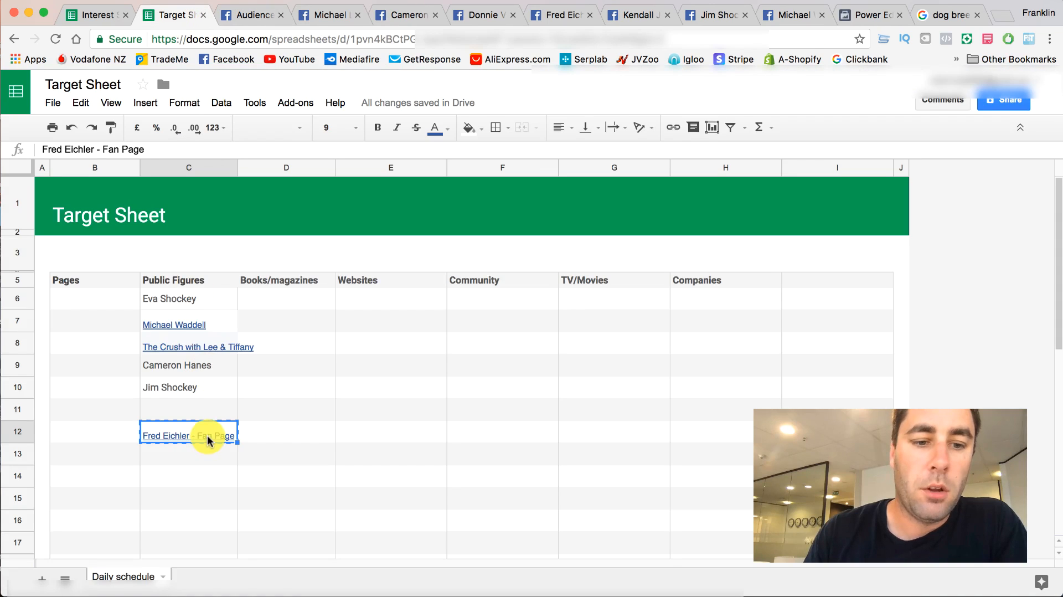
{"action": "left_click", "coordinate": [175, 452]}
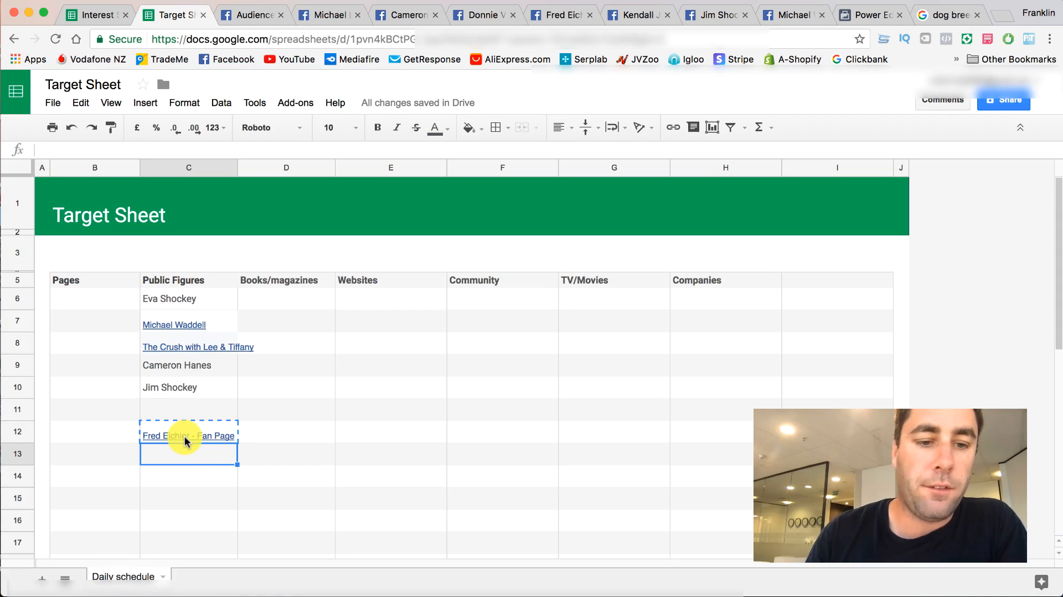
{"action": "mouse_move", "coordinate": [184, 438]}
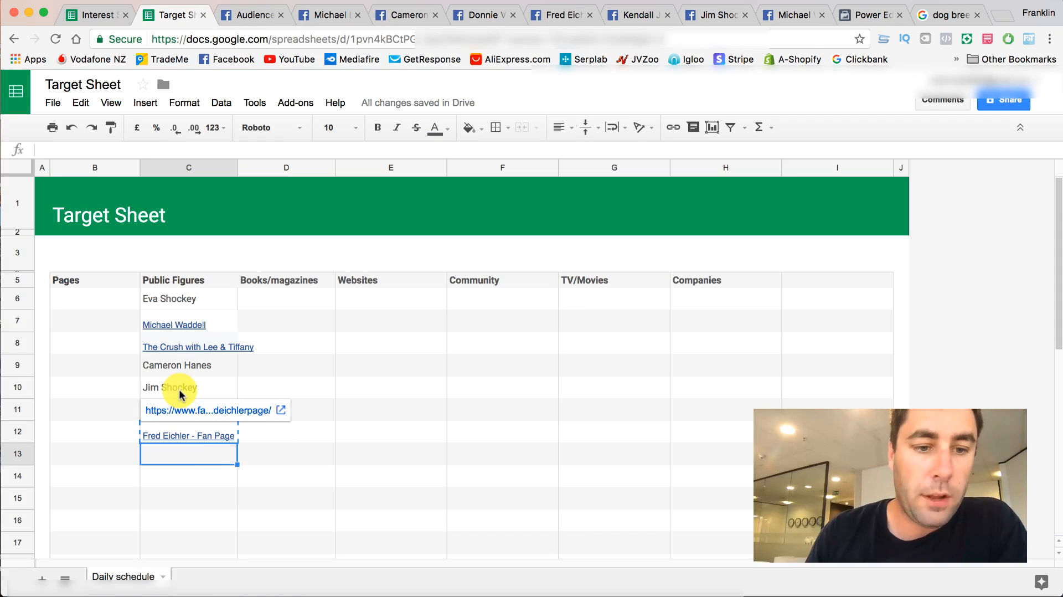
{"action": "left_click", "coordinate": [189, 372]}
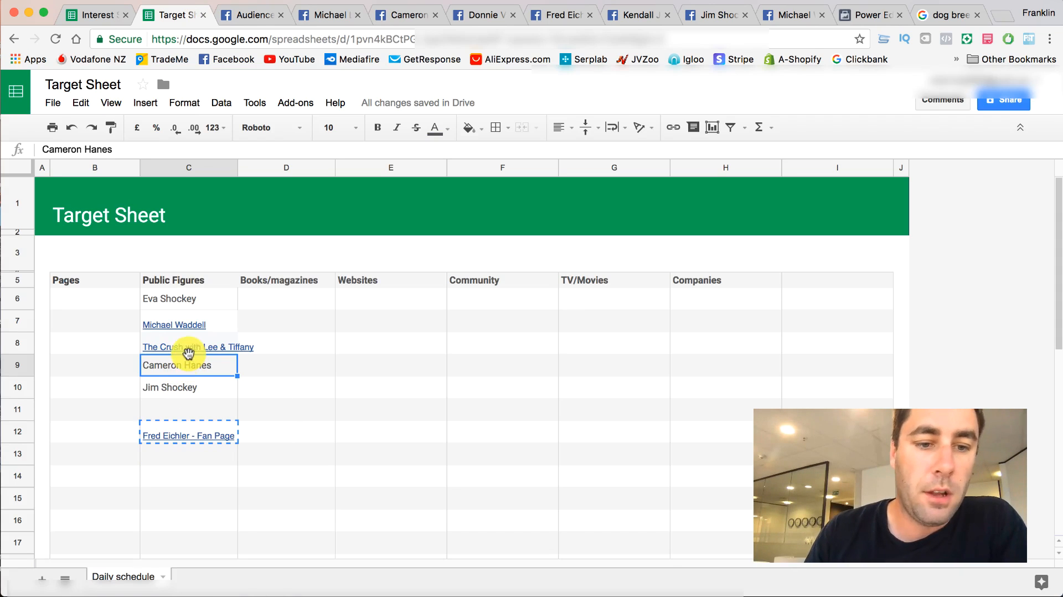
{"action": "mouse_move", "coordinate": [198, 339]}
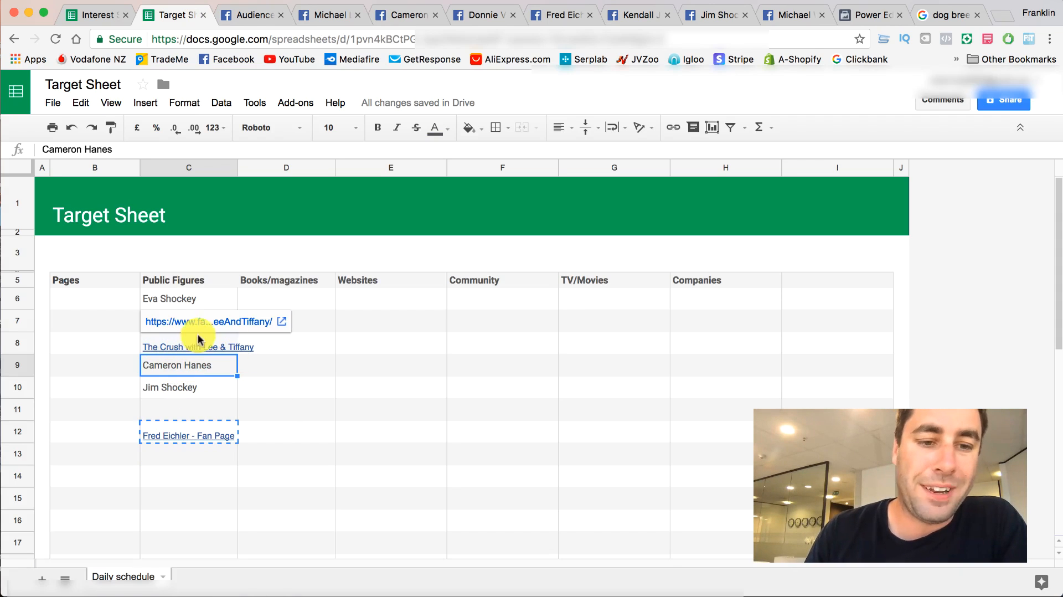
{"action": "left_click", "coordinate": [94, 327]}
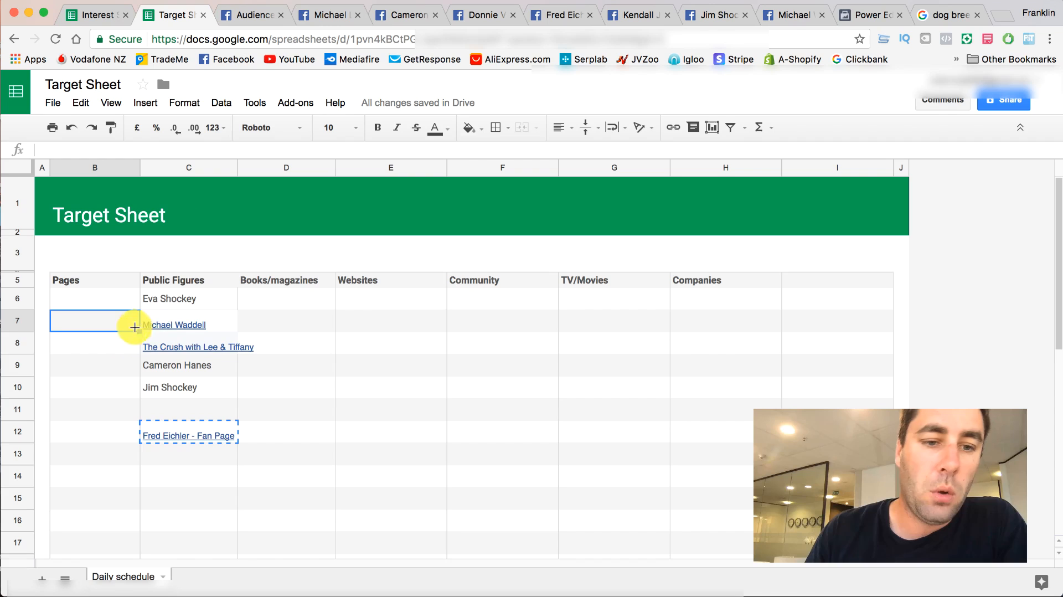
{"action": "left_click", "coordinate": [164, 305]}
- Move Fred Eichler - Fan Page from cell C12 to C11 as plain text, leaving C12 empty
{"action": "left_click", "coordinate": [177, 437]}
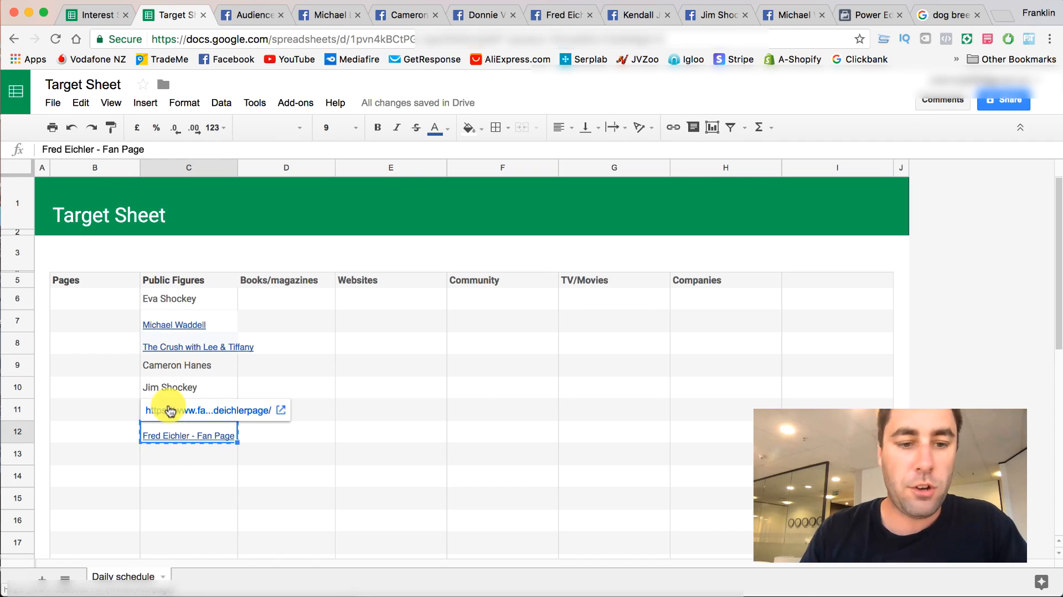
{"action": "left_click", "coordinate": [124, 409]}
{"action": "left_click", "coordinate": [172, 413]}
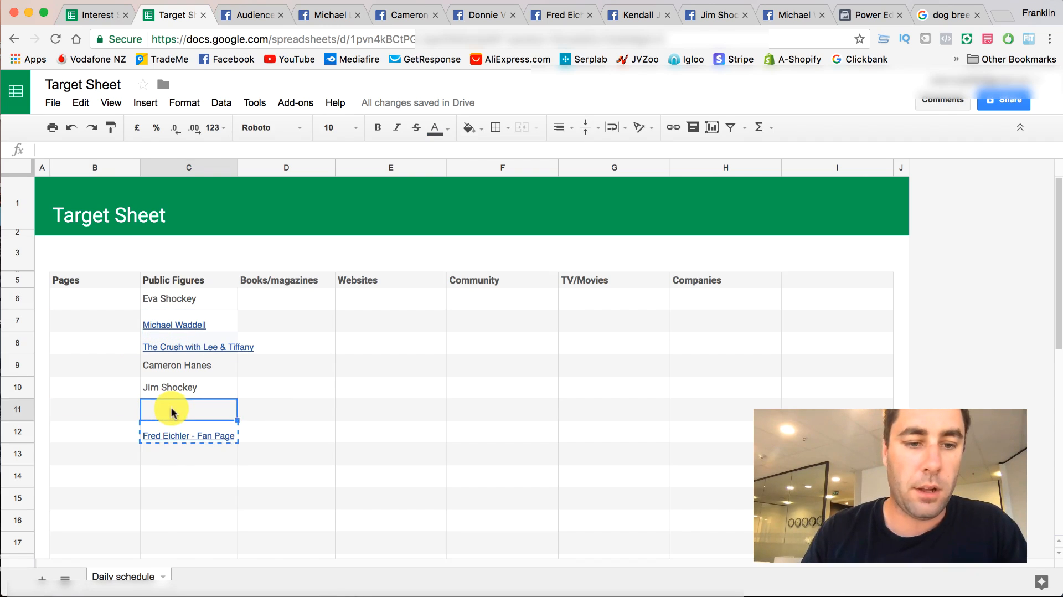
{"action": "double_click", "coordinate": [222, 438]}
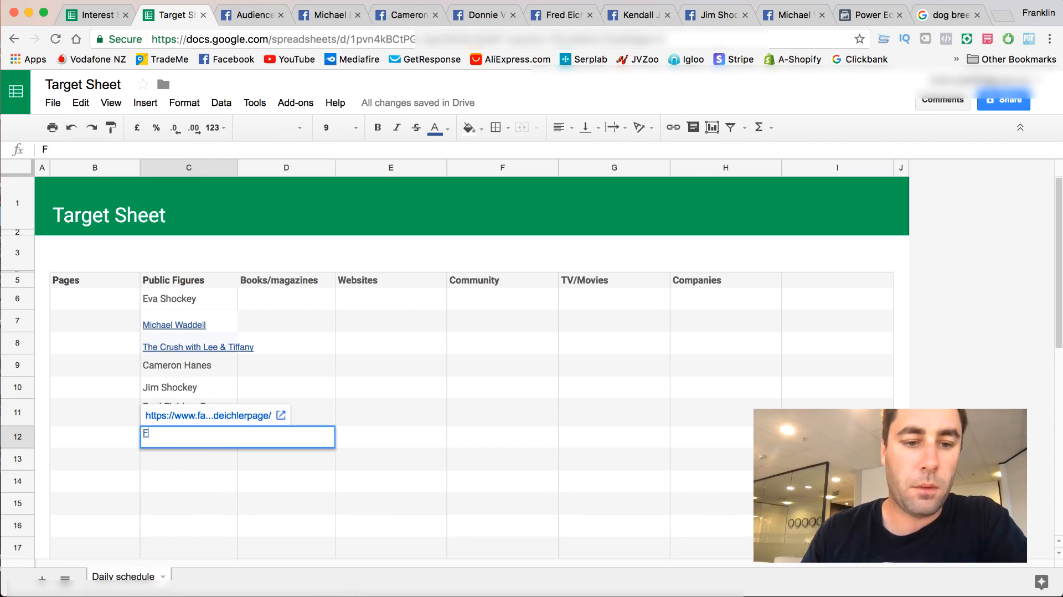
{"action": "key", "text": "BackSpace"}
{"action": "left_click", "coordinate": [73, 361]}
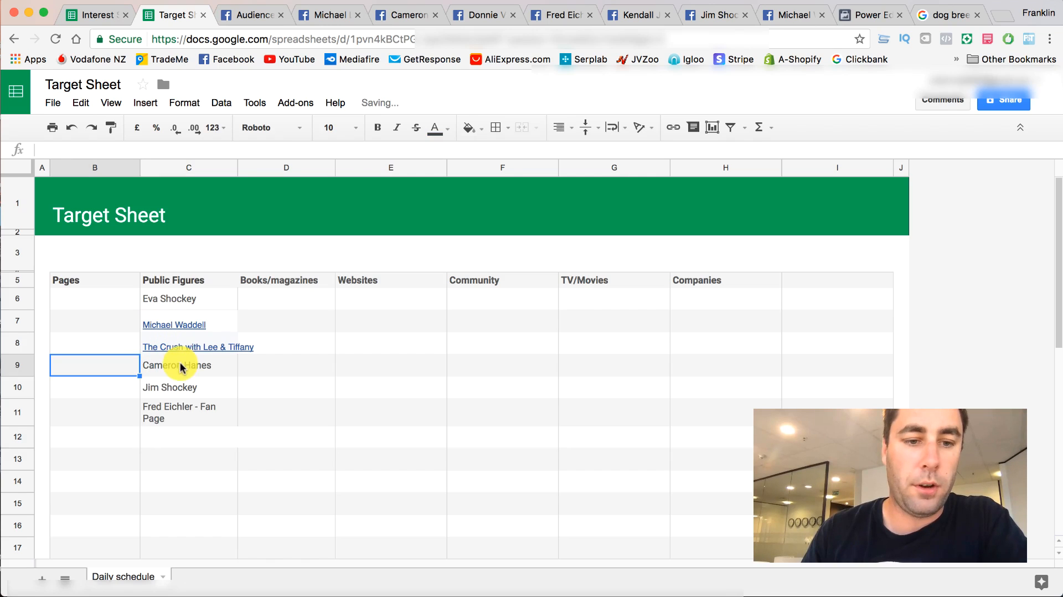
{"action": "left_click", "coordinate": [267, 385]}
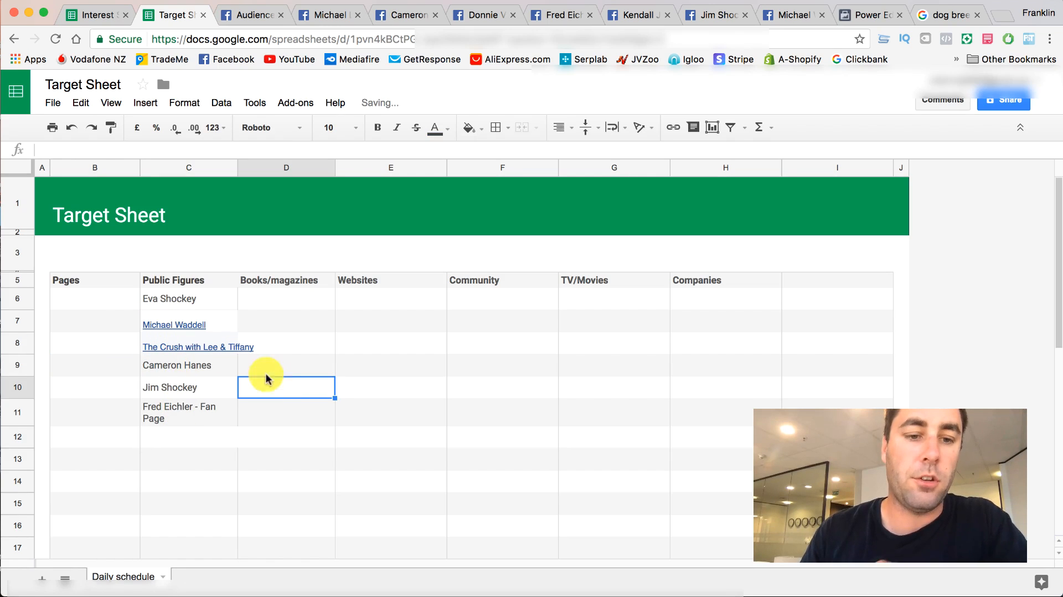
{"action": "left_click", "coordinate": [163, 457]}
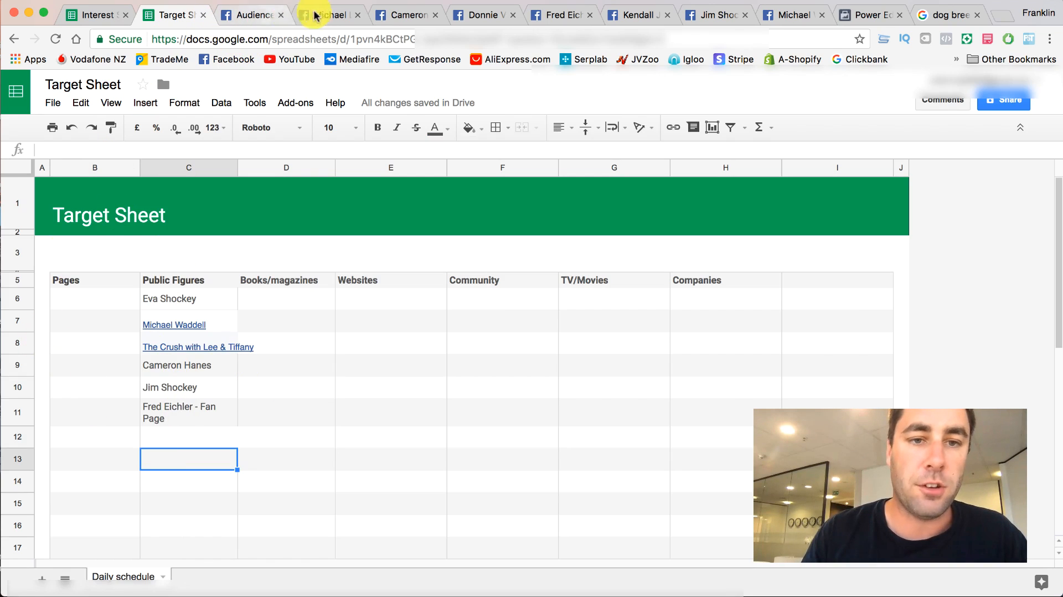
- Close all the open Facebook tabs of individual public figures, keeping the Audience Insights tab
{"action": "left_click", "coordinate": [357, 15]}
{"action": "left_click", "coordinate": [357, 15]}
{"action": "left_click", "coordinate": [357, 15]}
{"action": "left_click", "coordinate": [357, 15]}
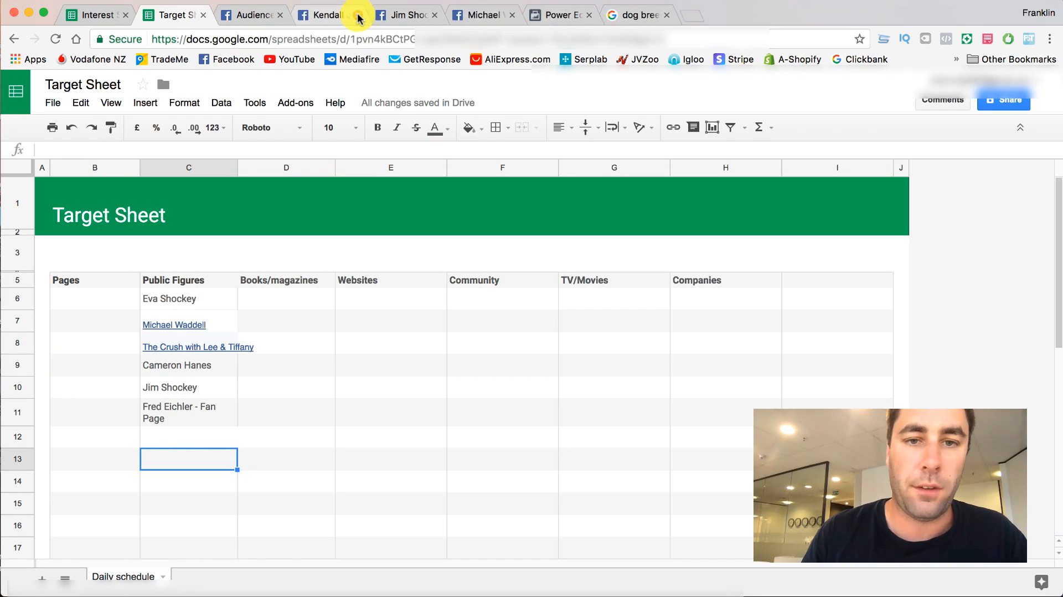
{"action": "left_click", "coordinate": [357, 15]}
- Return to Audience Insights and replace the Michael Lee (The Wire) interest with Deer hunting
{"action": "left_click", "coordinate": [255, 16]}
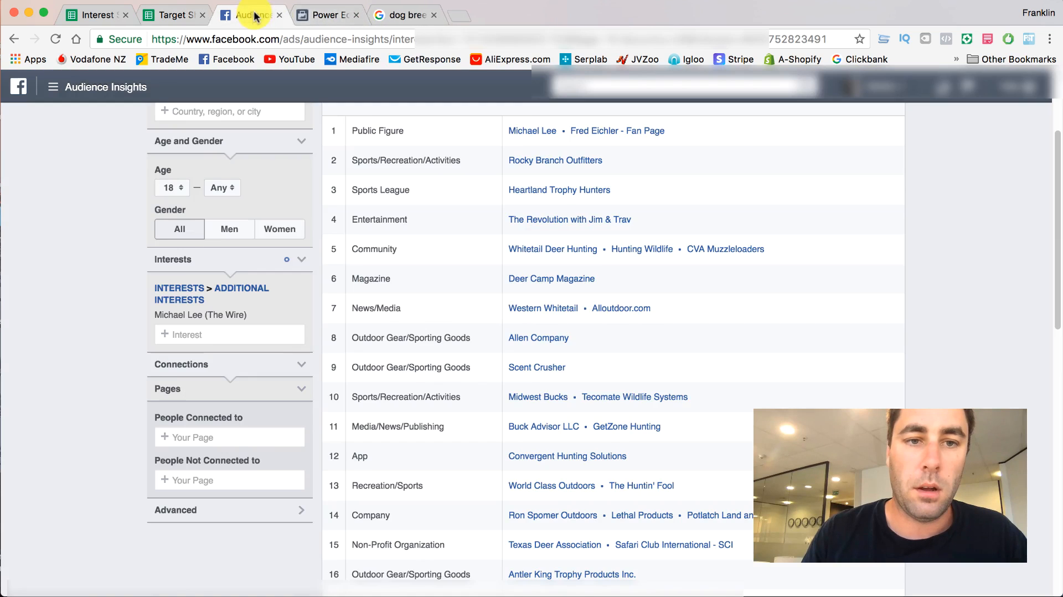
{"action": "scroll", "coordinate": [455, 277], "scroll_direction": "up", "scroll_amount": 3}
{"action": "scroll", "coordinate": [464, 260], "scroll_direction": "down", "scroll_amount": 15}
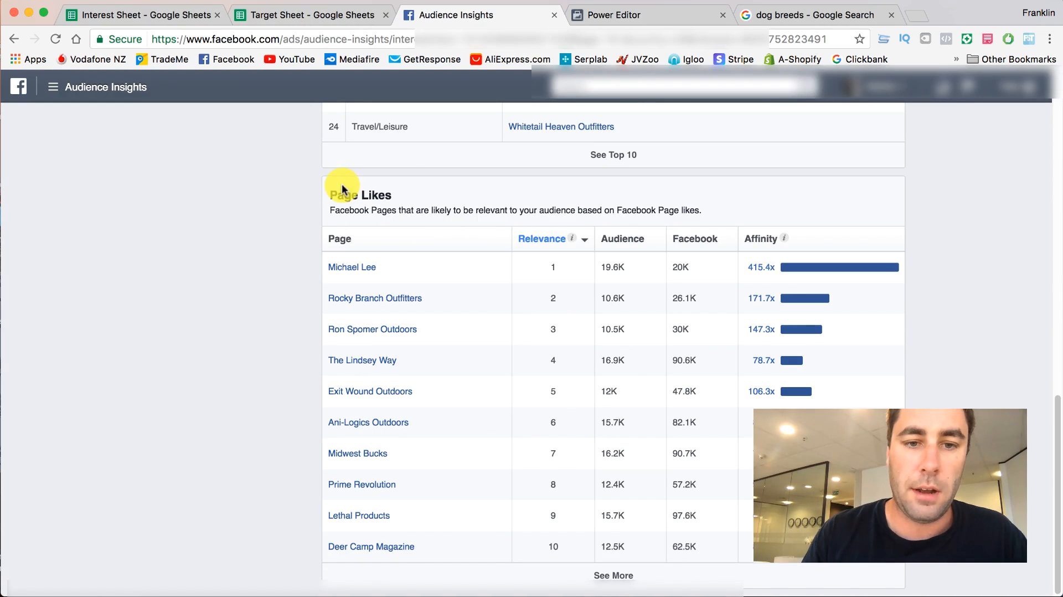
{"action": "scroll", "coordinate": [414, 222], "scroll_direction": "up", "scroll_amount": 10}
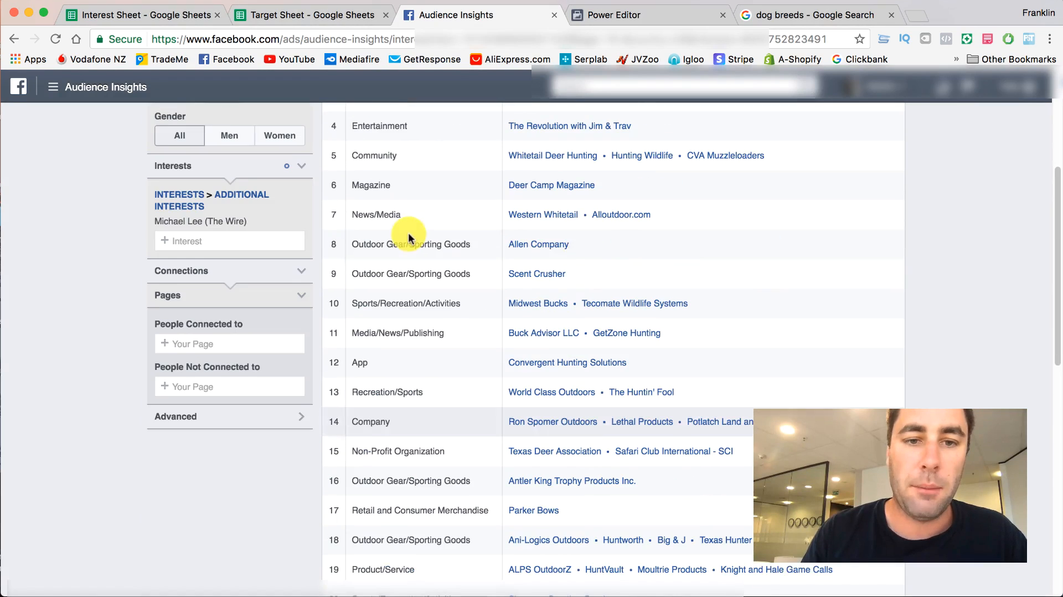
{"action": "left_click", "coordinate": [302, 226]}
{"action": "left_click", "coordinate": [247, 199]}
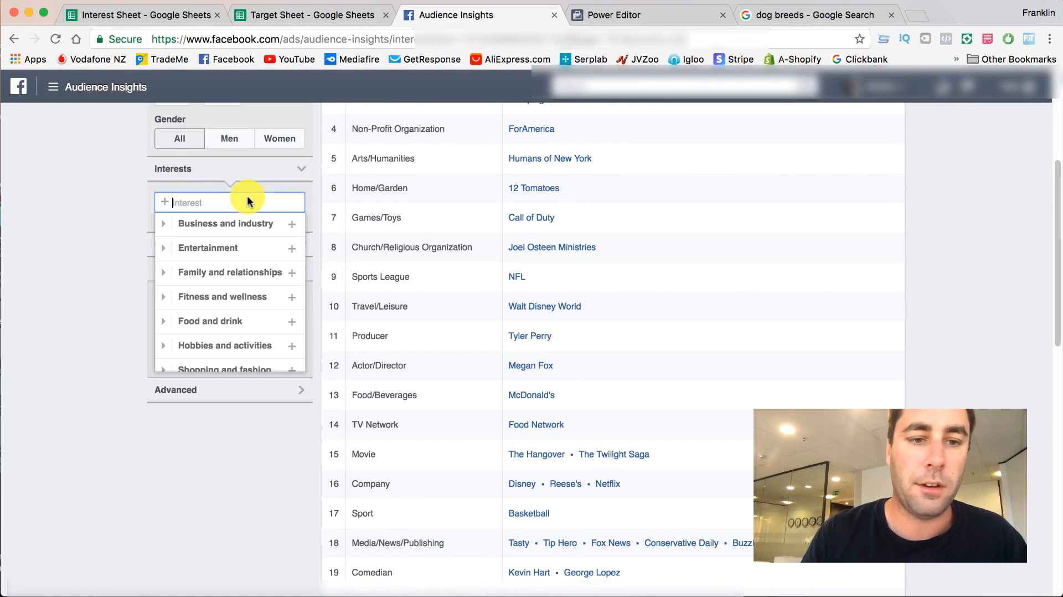
{"action": "type", "text": "deer hunting"}
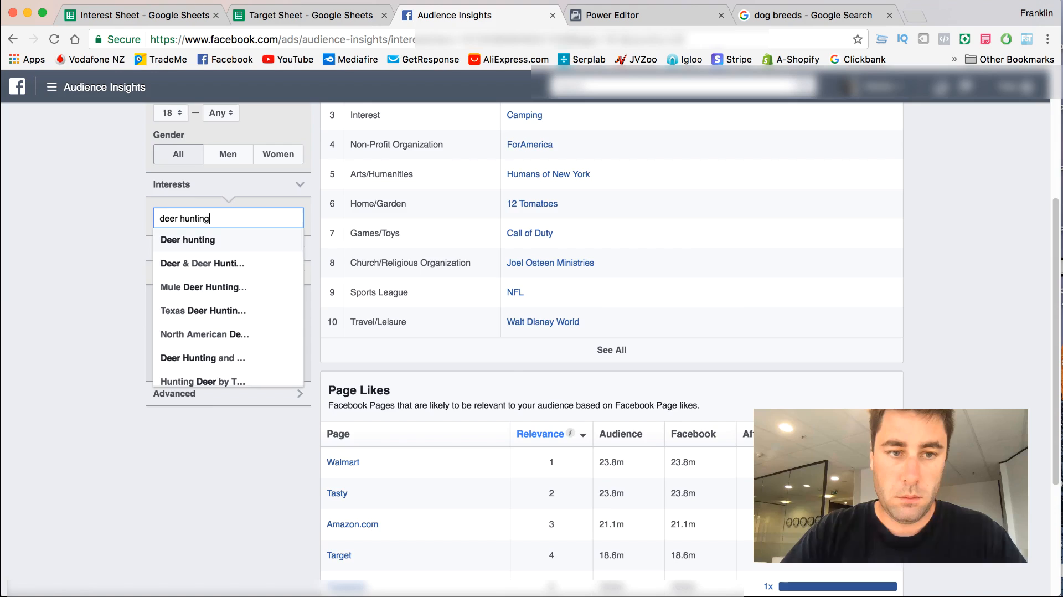
{"action": "key", "text": "Return"}
- Sort the Page Likes table by affinity from highest to lowest and look over the listed pages
{"action": "scroll", "coordinate": [549, 259], "scroll_direction": "down", "scroll_amount": 10}
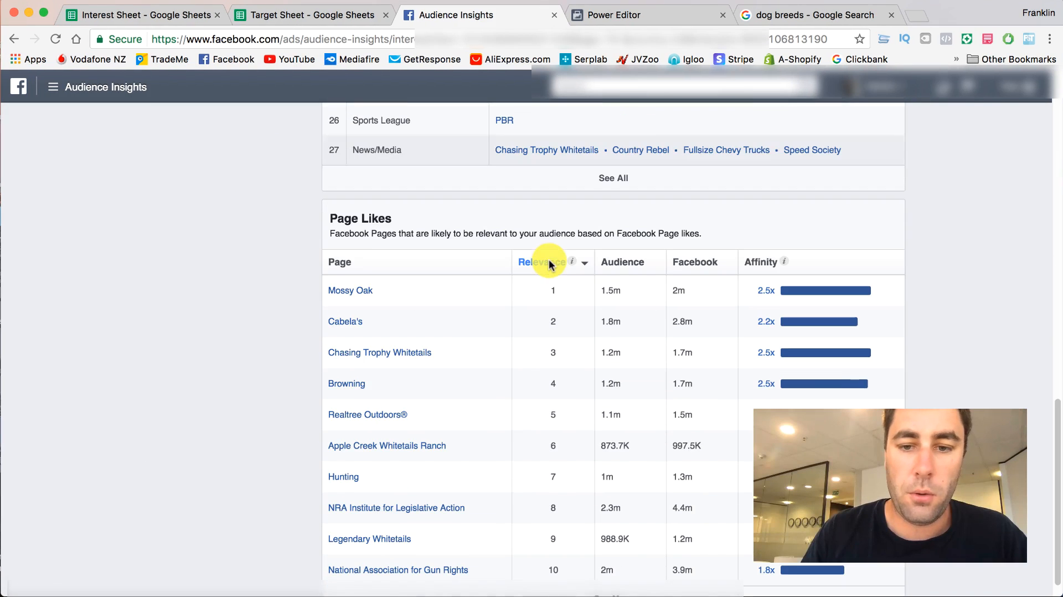
{"action": "left_click", "coordinate": [752, 265]}
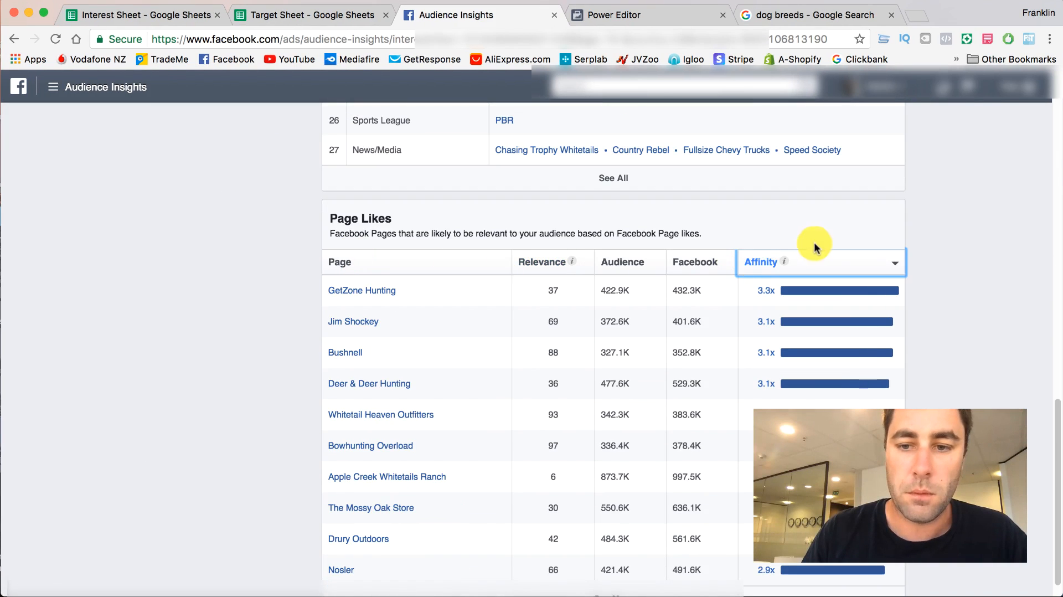
{"action": "left_click", "coordinate": [761, 267]}
{"action": "left_click", "coordinate": [766, 265]}
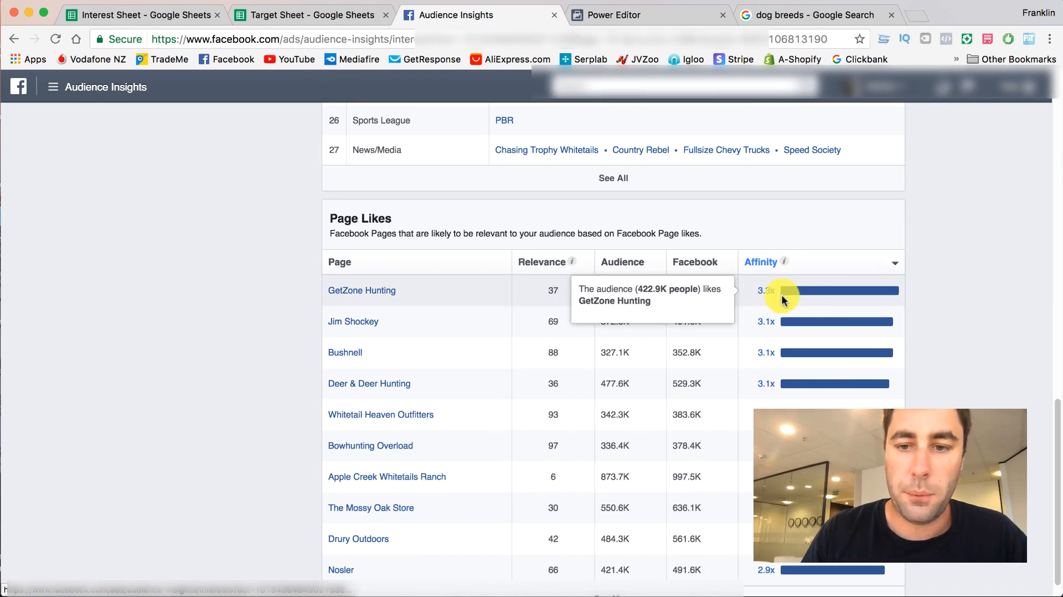
{"action": "scroll", "coordinate": [215, 282], "scroll_direction": "down", "scroll_amount": 1}
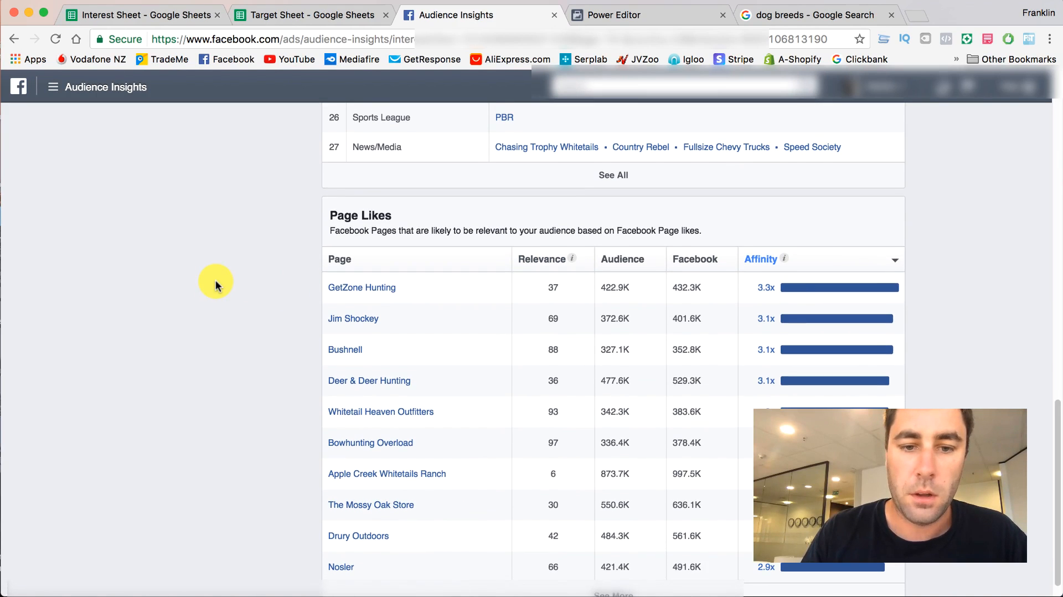
- Open the Deer & Deer Hunting and Whitetail Heaven Outfitters pages in separate new tabs from the Page Likes table
{"action": "right_click", "coordinate": [368, 380]}
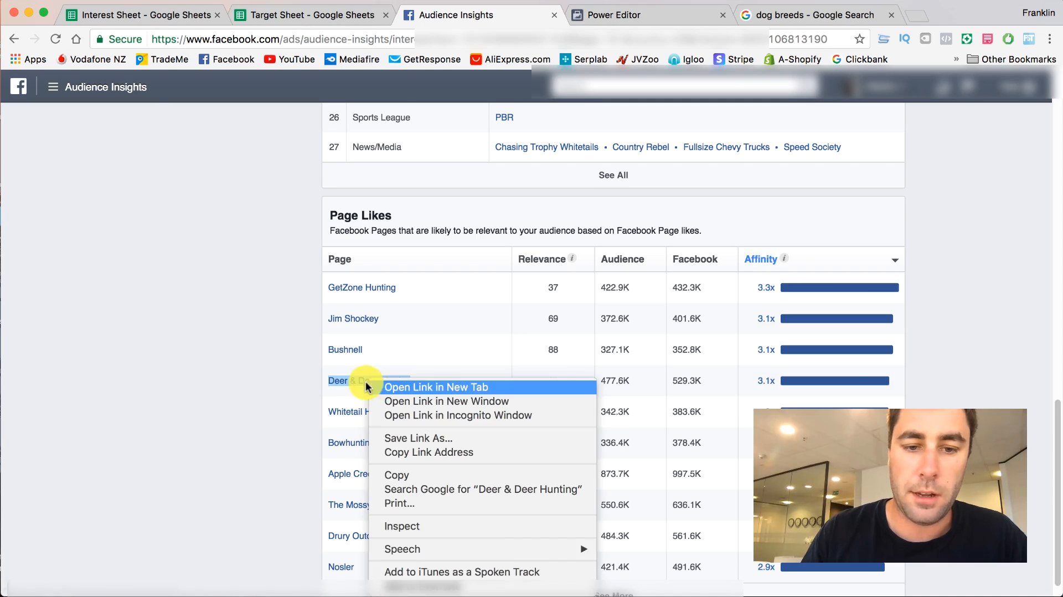
{"action": "left_click", "coordinate": [383, 384]}
{"action": "scroll", "coordinate": [282, 388], "scroll_direction": "down", "scroll_amount": 1}
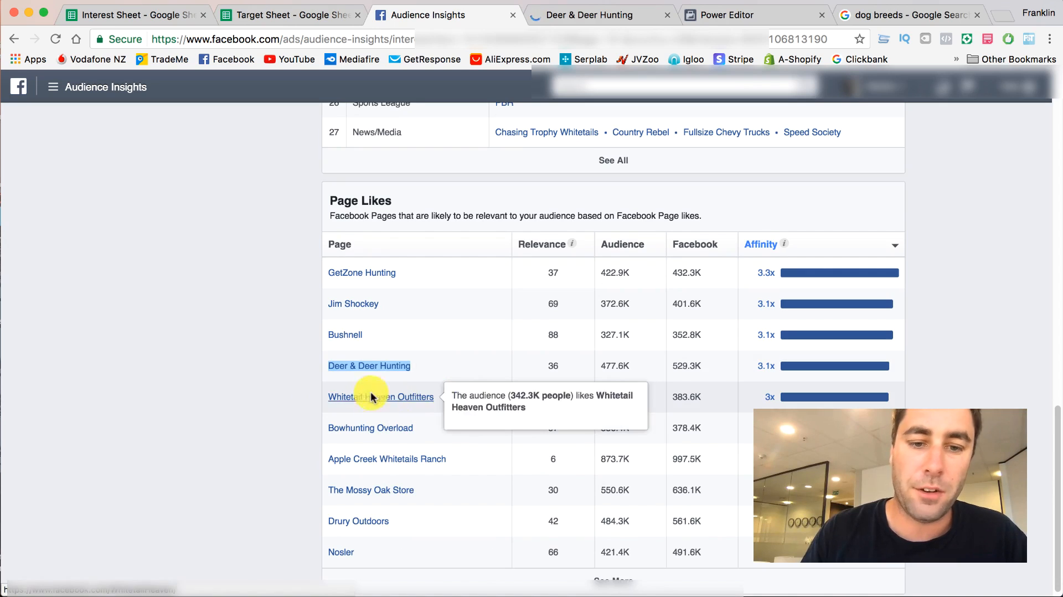
{"action": "right_click", "coordinate": [353, 396]}
{"action": "left_click", "coordinate": [382, 400]}
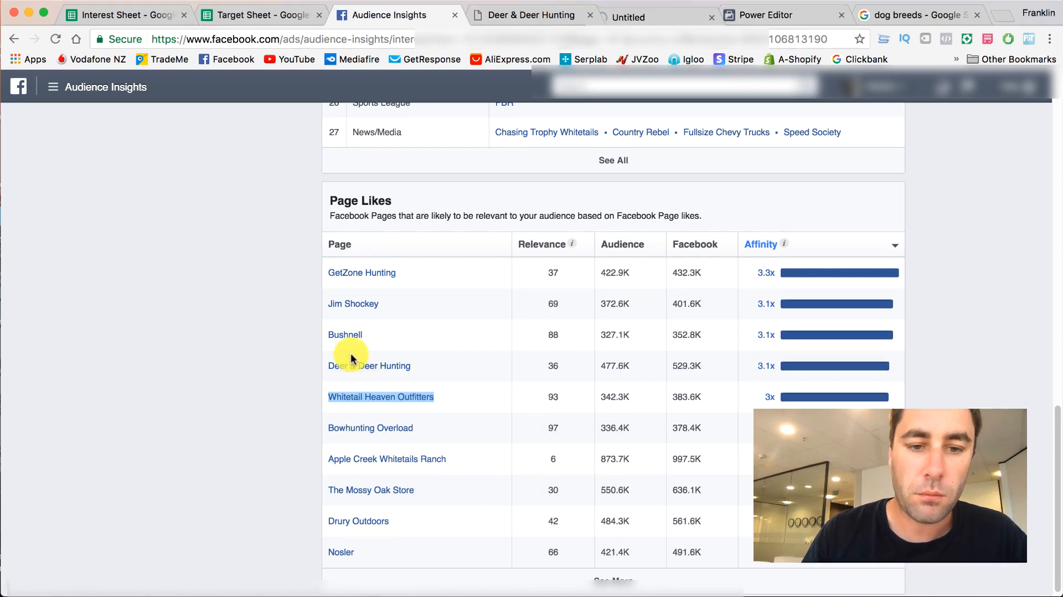
{"action": "scroll", "coordinate": [291, 357], "scroll_direction": "down", "scroll_amount": 1}
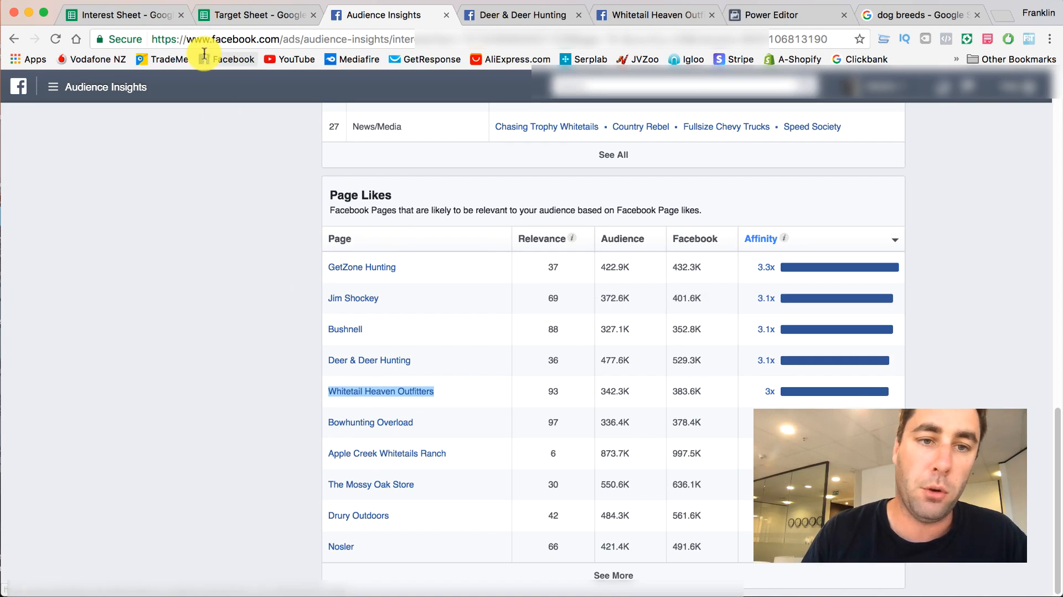
- Examine the Deer & Deer Hunting Facebook page to see what type of page it is
{"action": "left_click", "coordinate": [217, 11]}
{"action": "left_click", "coordinate": [343, 14]}
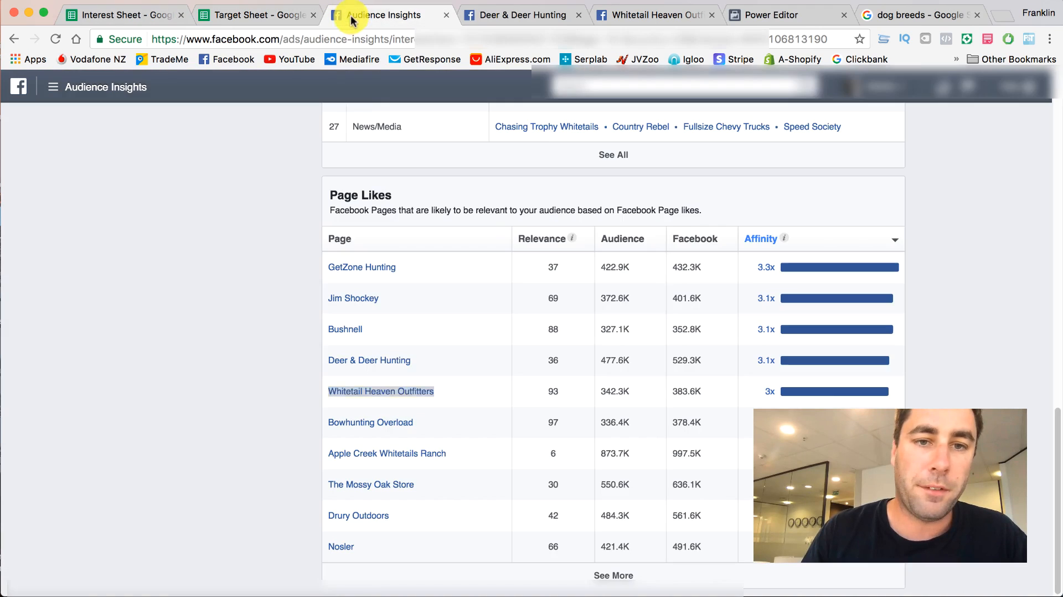
{"action": "left_click", "coordinate": [506, 16]}
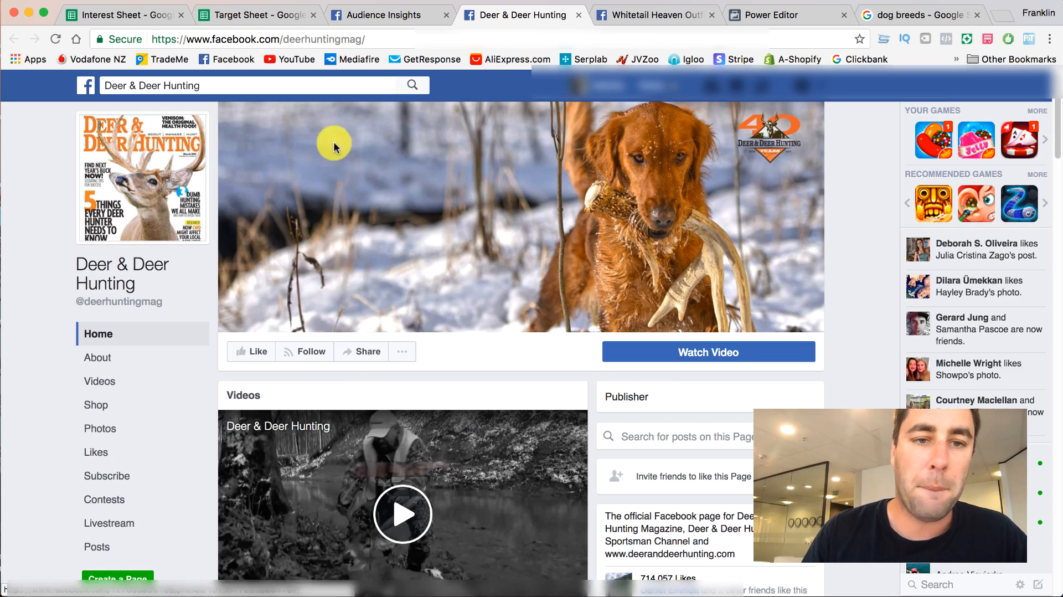
- Copy the name Deer & Deer Hunting from Page Likes into cell D6 under Books/magazines in the Target Sheet
{"action": "left_click", "coordinate": [392, 17]}
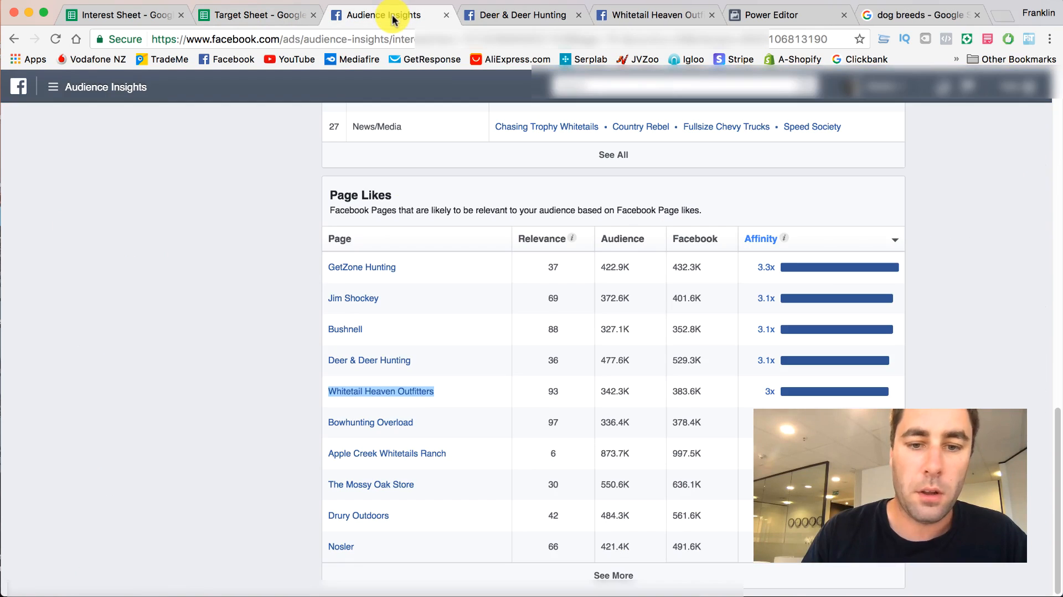
{"action": "right_click", "coordinate": [380, 363]}
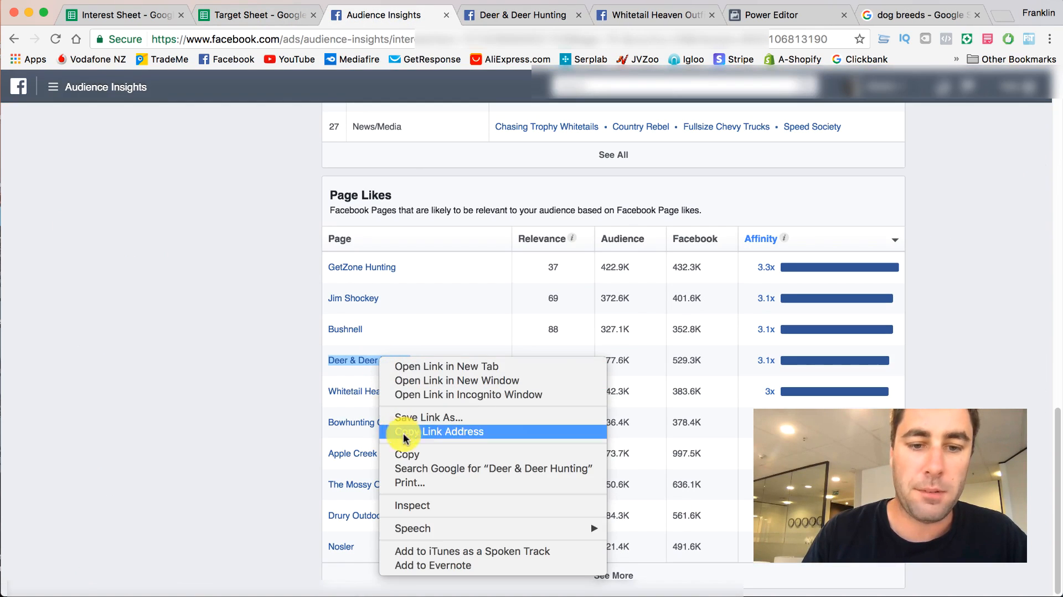
{"action": "left_click", "coordinate": [407, 455]}
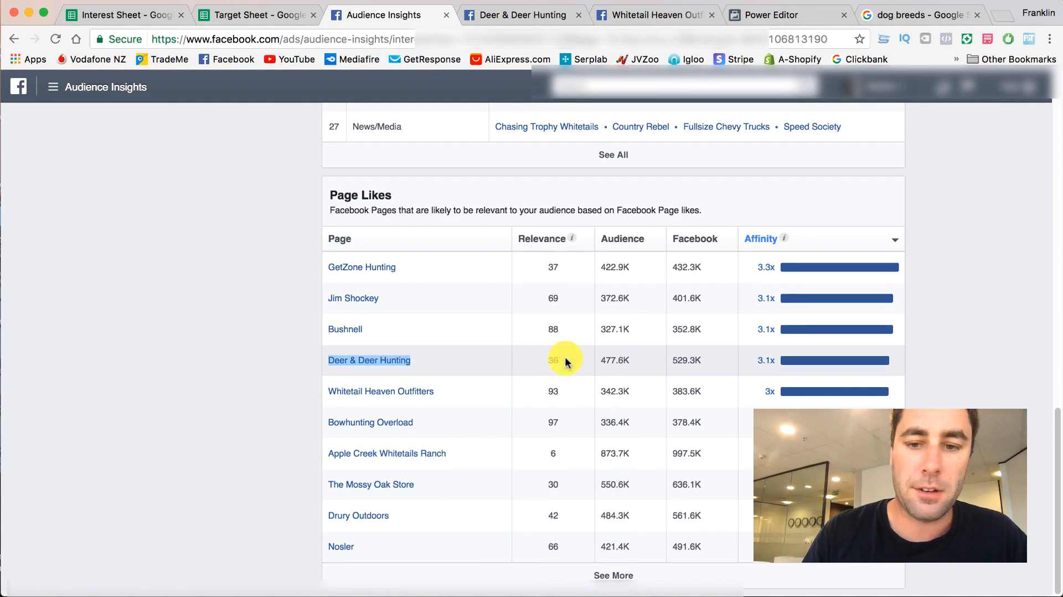
{"action": "left_click", "coordinate": [223, 16]}
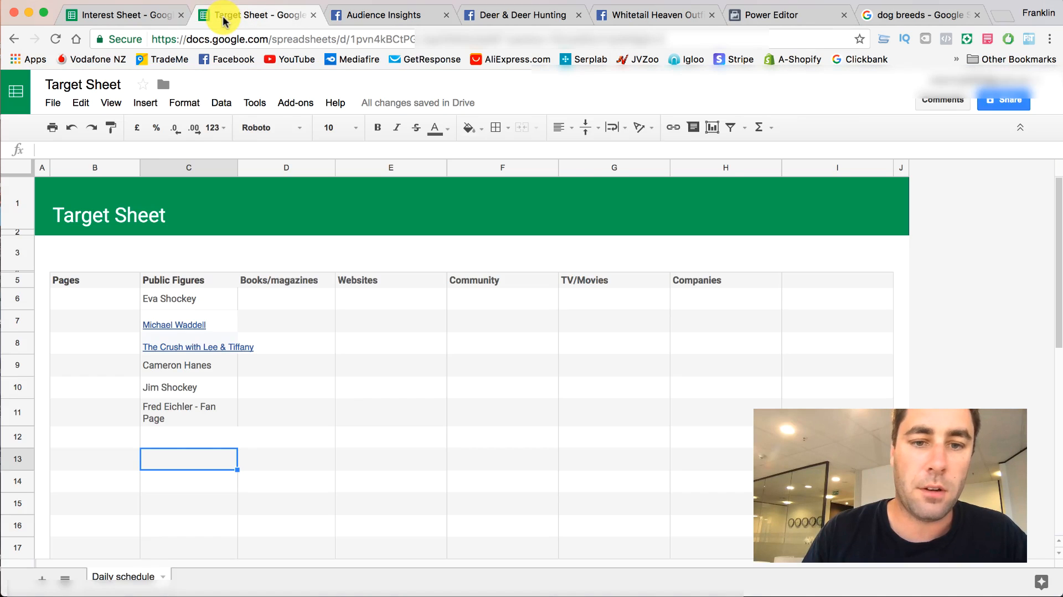
{"action": "double_click", "coordinate": [277, 298]}
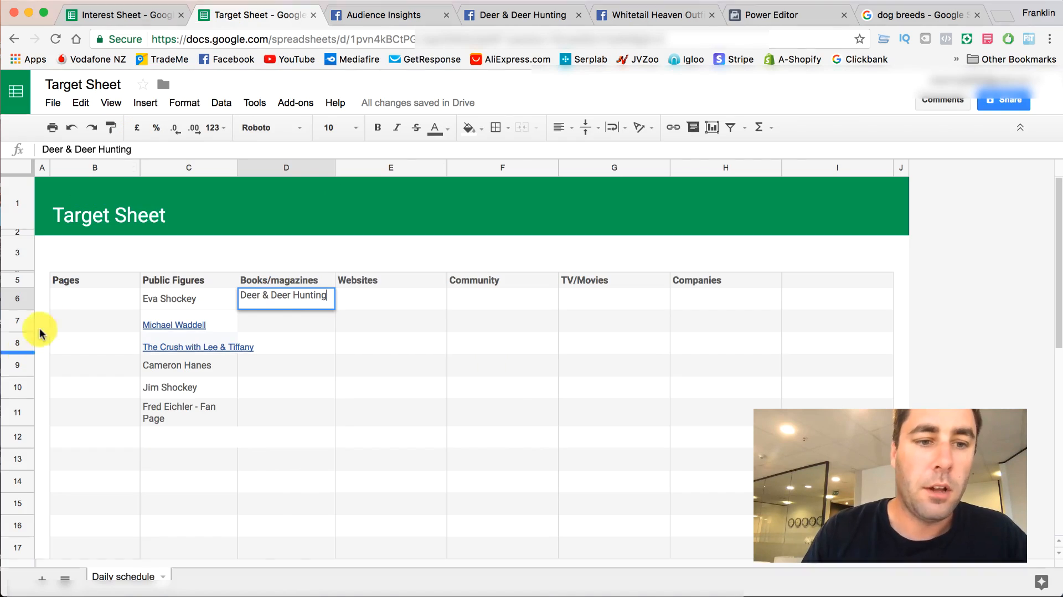
- Close the Deer & Deer Hunting page and look over the Whitetail Heaven Outfitters page for its category and description
{"action": "left_click", "coordinate": [506, 15]}
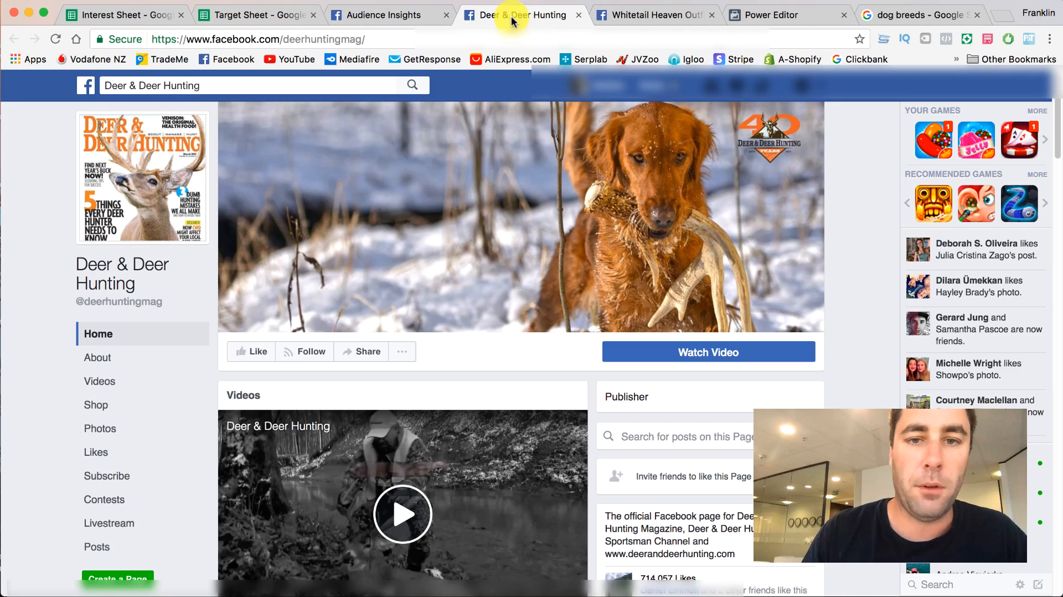
{"action": "scroll", "coordinate": [409, 297], "scroll_direction": "down", "scroll_amount": 3}
{"action": "left_click", "coordinate": [579, 14]}
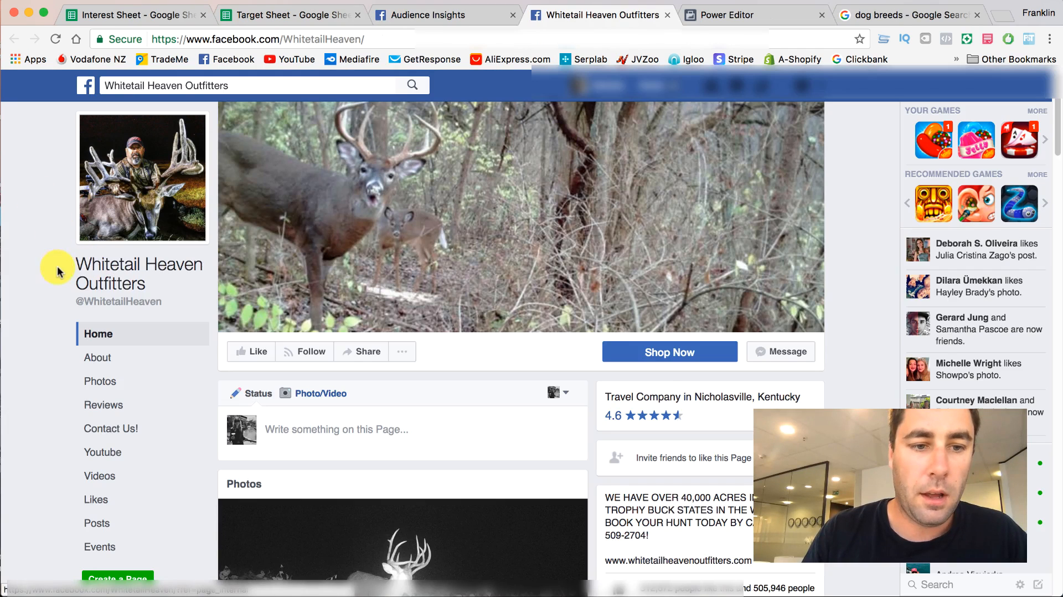
{"action": "scroll", "coordinate": [467, 289], "scroll_direction": "down", "scroll_amount": 5}
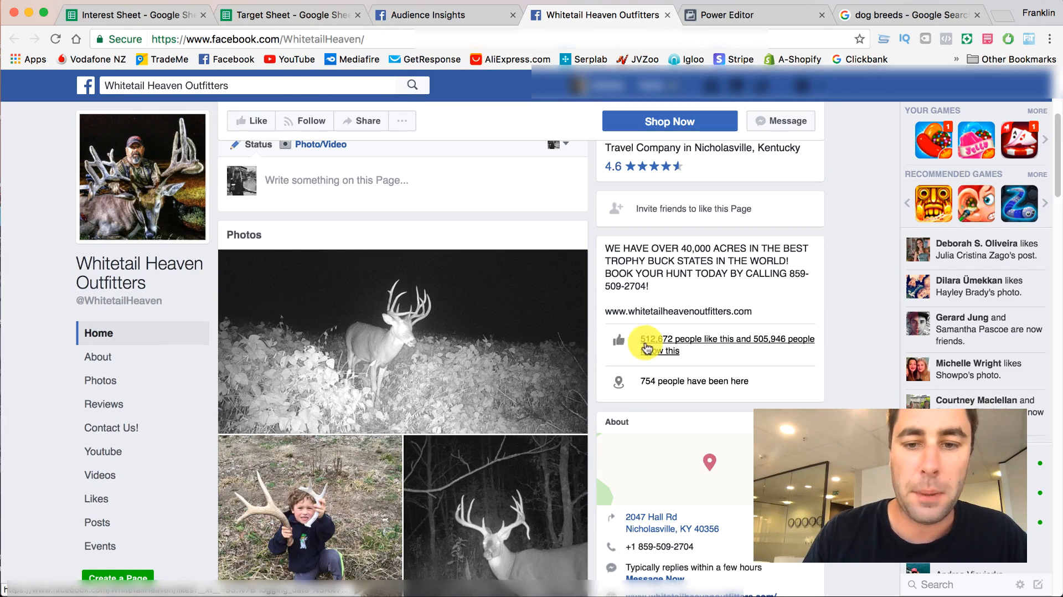
- Copy the name Whitetail Heaven Outfitters from Page Likes into cell H6 under Companies in the Target Sheet
{"action": "left_click", "coordinate": [483, 17]}
{"action": "right_click", "coordinate": [409, 389]}
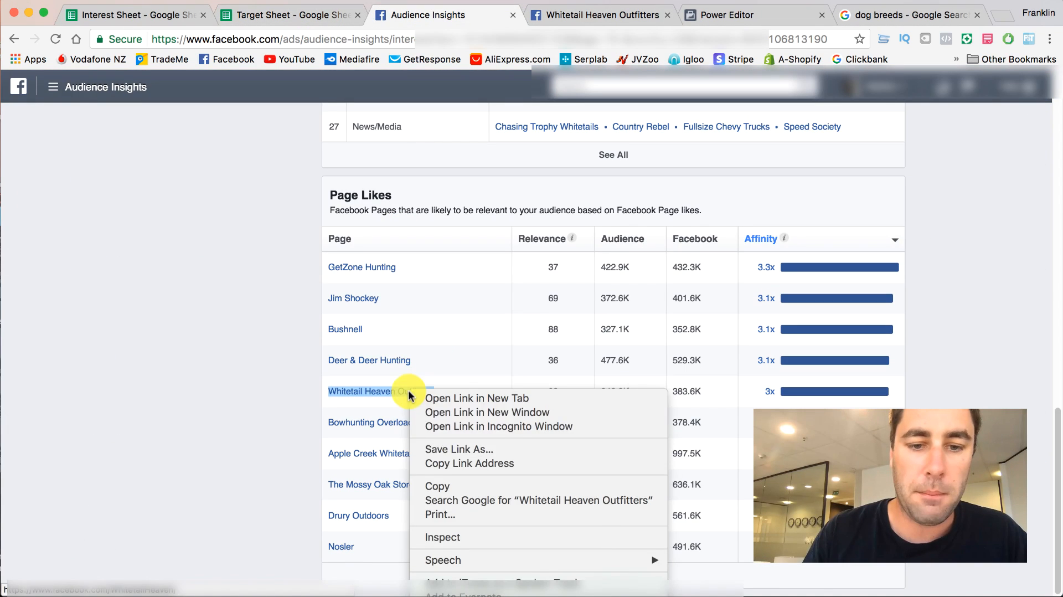
{"action": "left_click", "coordinate": [441, 486]}
{"action": "left_click", "coordinate": [145, 16]}
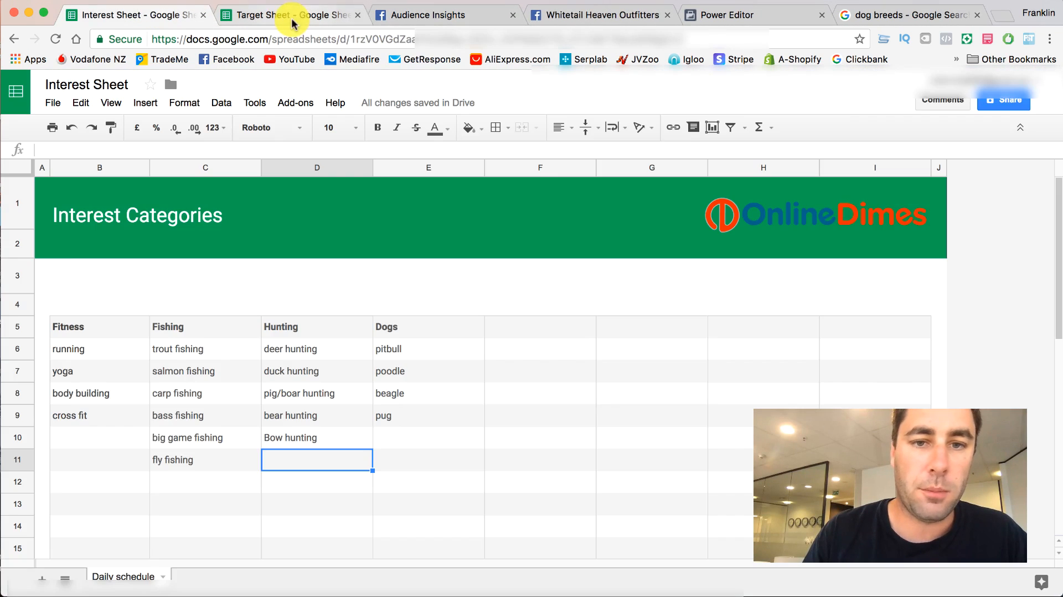
{"action": "left_click", "coordinate": [284, 17]}
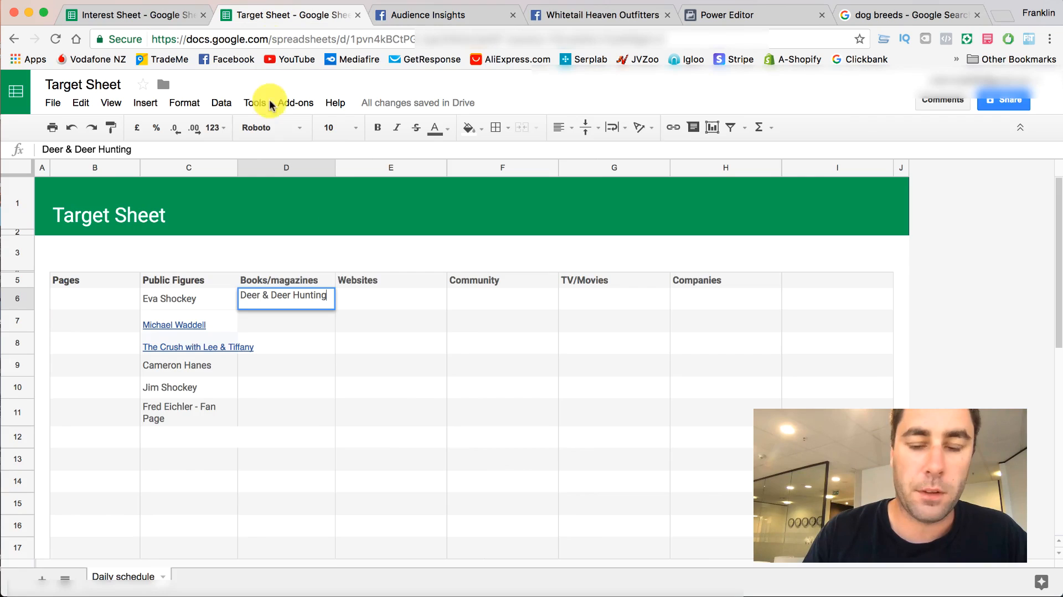
{"action": "left_click", "coordinate": [687, 296]}
{"action": "key", "text": "ctrl+v"}
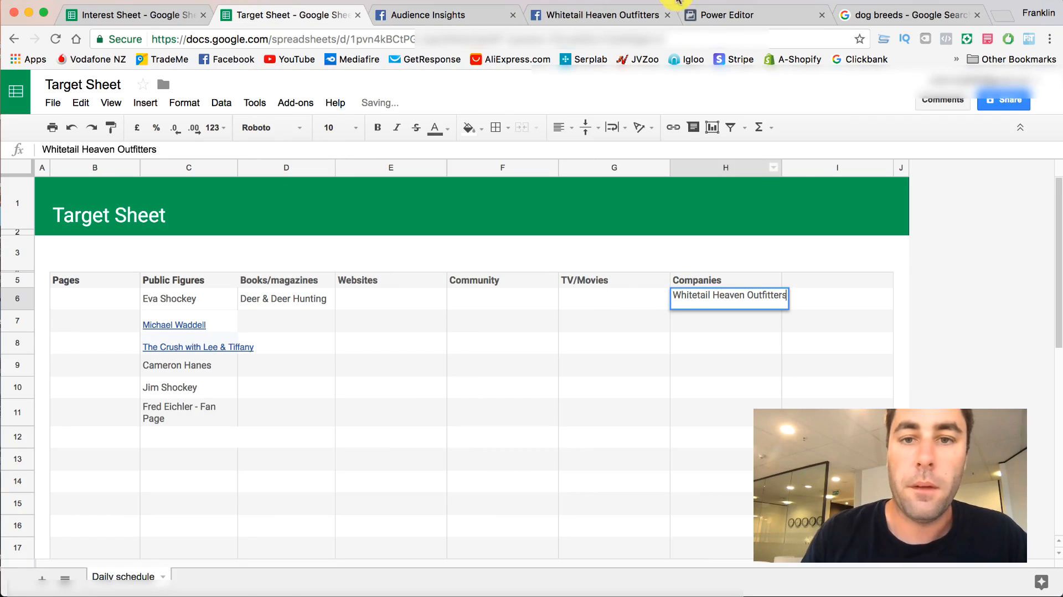
- Look over the Whitetail Heaven Outfitters page once more and close its tab
{"action": "left_click", "coordinate": [637, 15]}
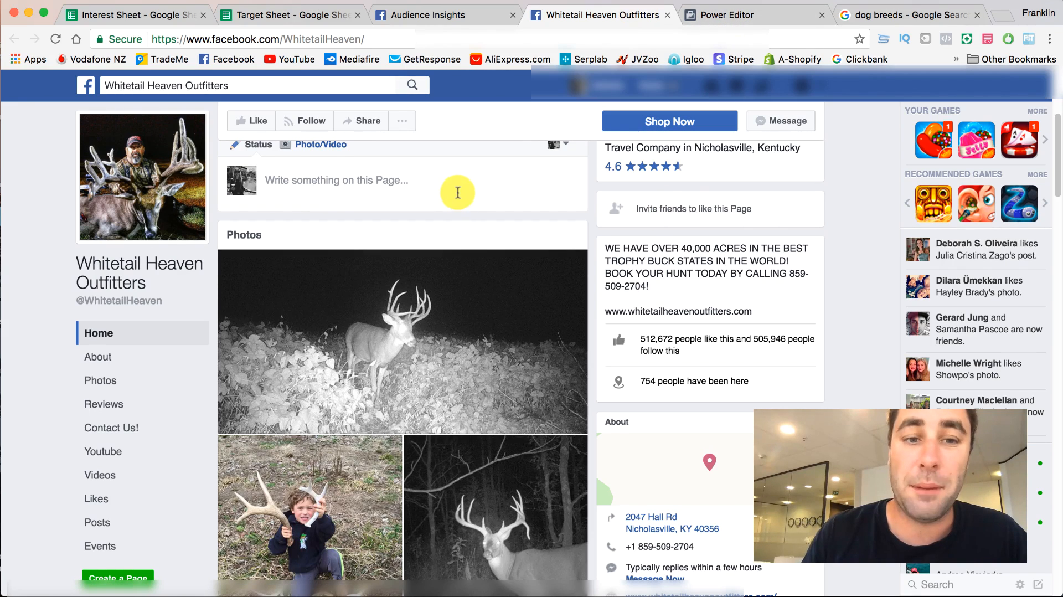
{"action": "scroll", "coordinate": [459, 192], "scroll_direction": "down", "scroll_amount": 1}
{"action": "scroll", "coordinate": [459, 191], "scroll_direction": "up", "scroll_amount": 5}
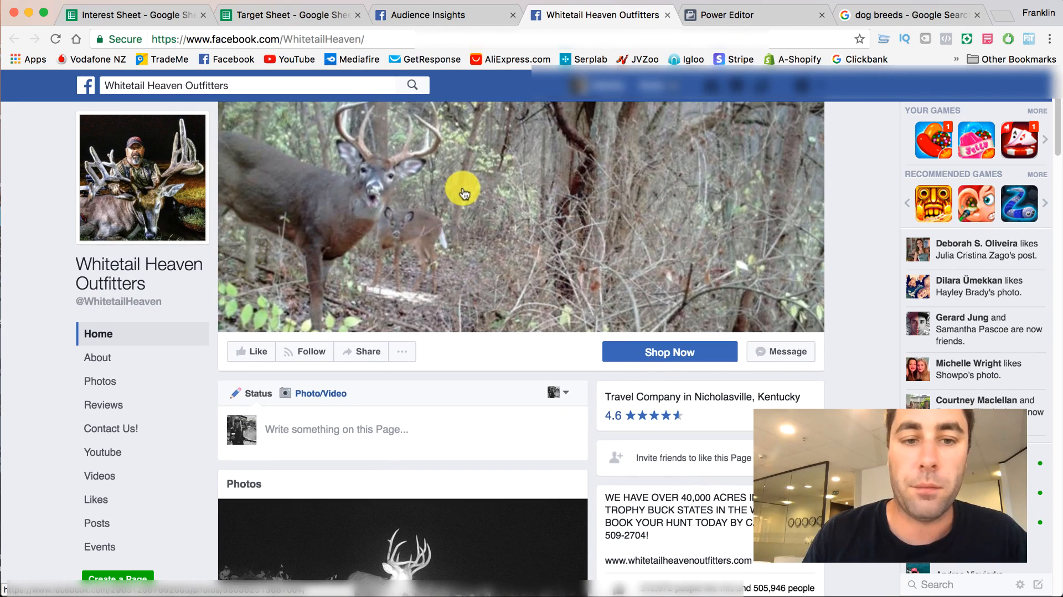
{"action": "left_click", "coordinate": [668, 15]}
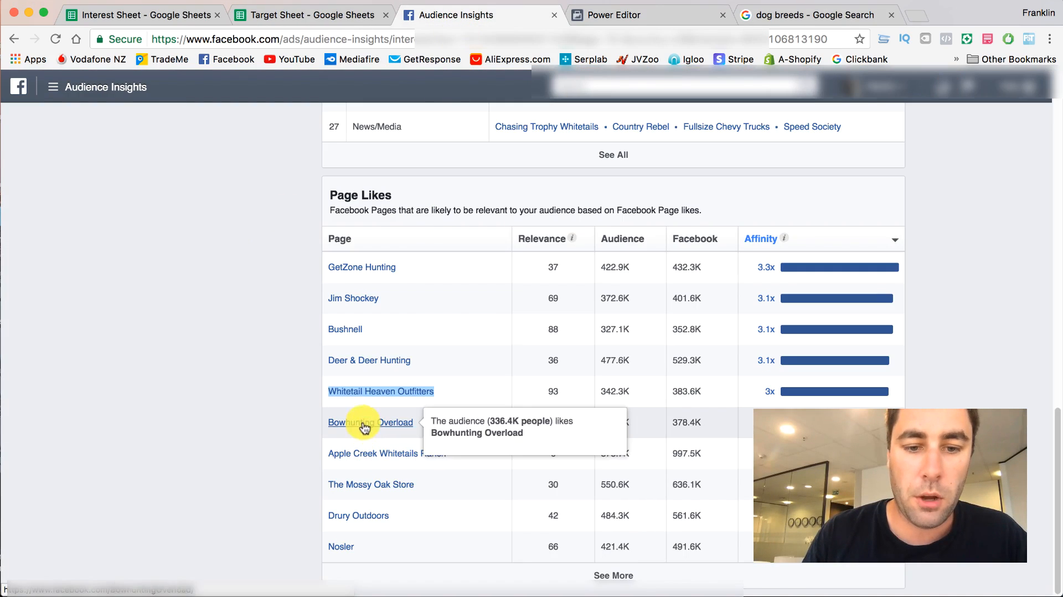
- Open Apple Creek Whitetails Ranch, The Mossy Oak Store and Drury Outdoors from Page Likes in separate new tabs
{"action": "right_click", "coordinate": [349, 452]}
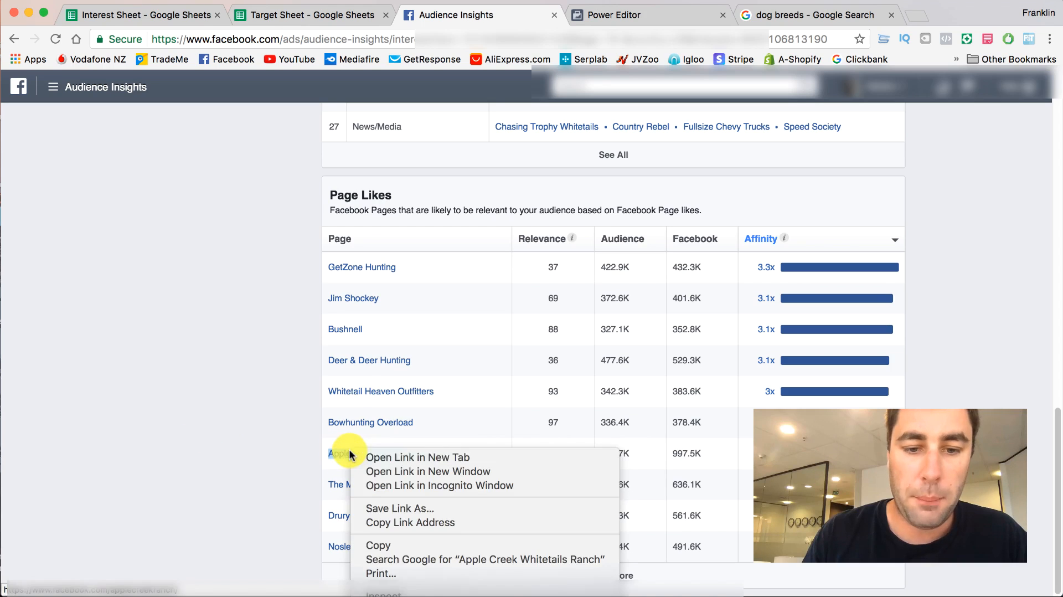
{"action": "left_click", "coordinate": [357, 455]}
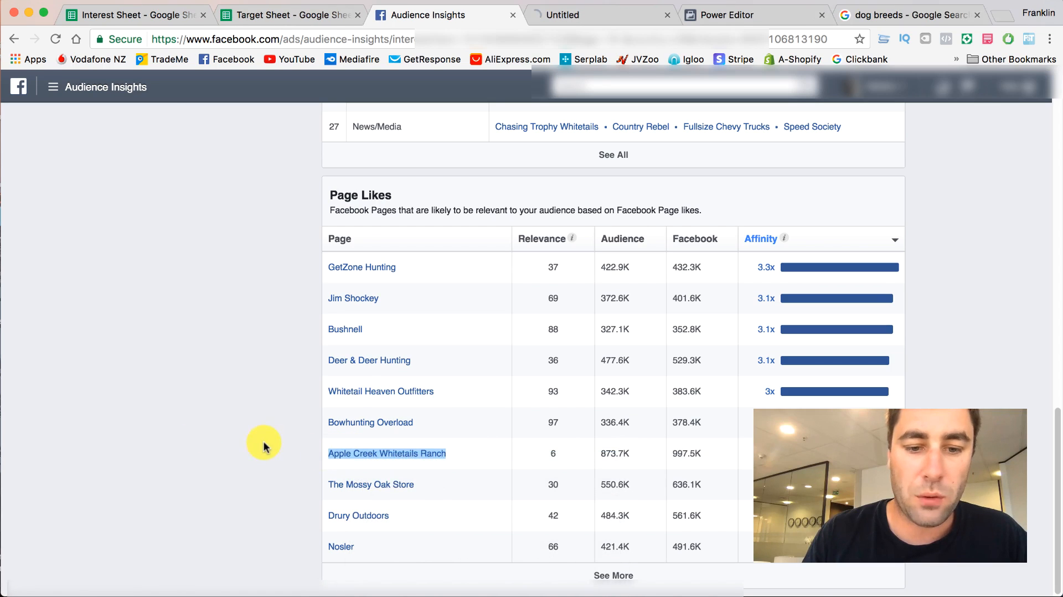
{"action": "right_click", "coordinate": [354, 485]}
{"action": "left_click", "coordinate": [370, 492]}
{"action": "right_click", "coordinate": [340, 512]}
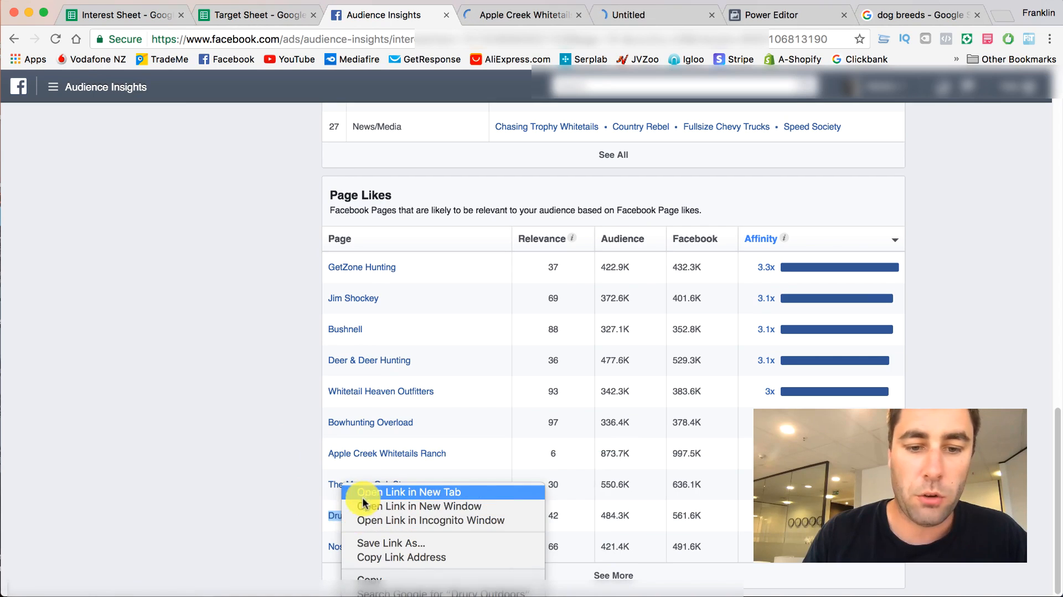
{"action": "left_click", "coordinate": [364, 489]}
- Expand the Page Likes table with more pages and look through the added entries for further deer hunting targets
{"action": "left_click", "coordinate": [631, 576]}
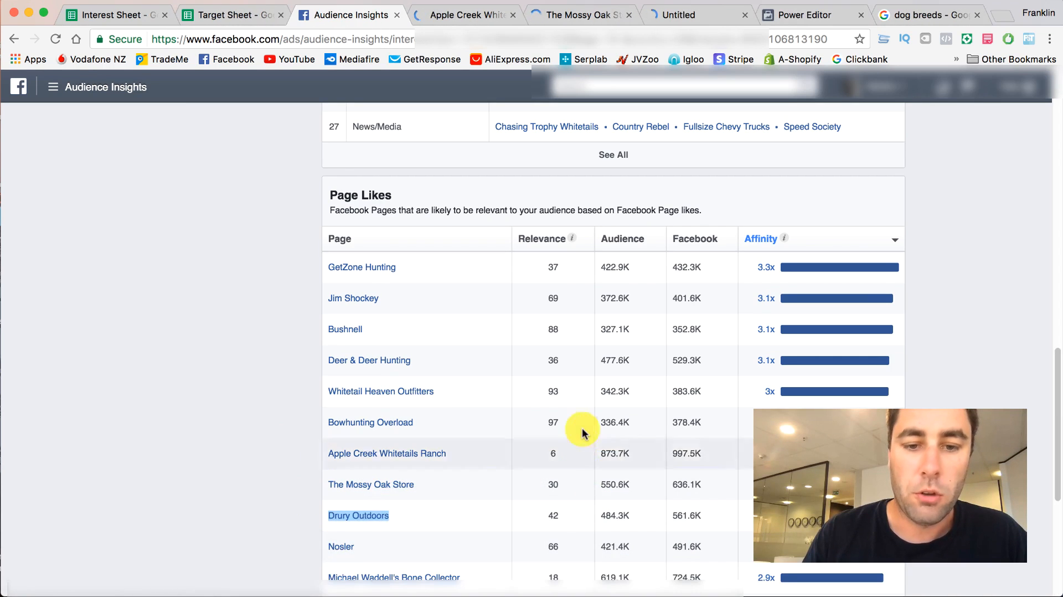
{"action": "scroll", "coordinate": [388, 349], "scroll_direction": "down", "scroll_amount": 4}
{"action": "scroll", "coordinate": [443, 377], "scroll_direction": "up", "scroll_amount": 8}
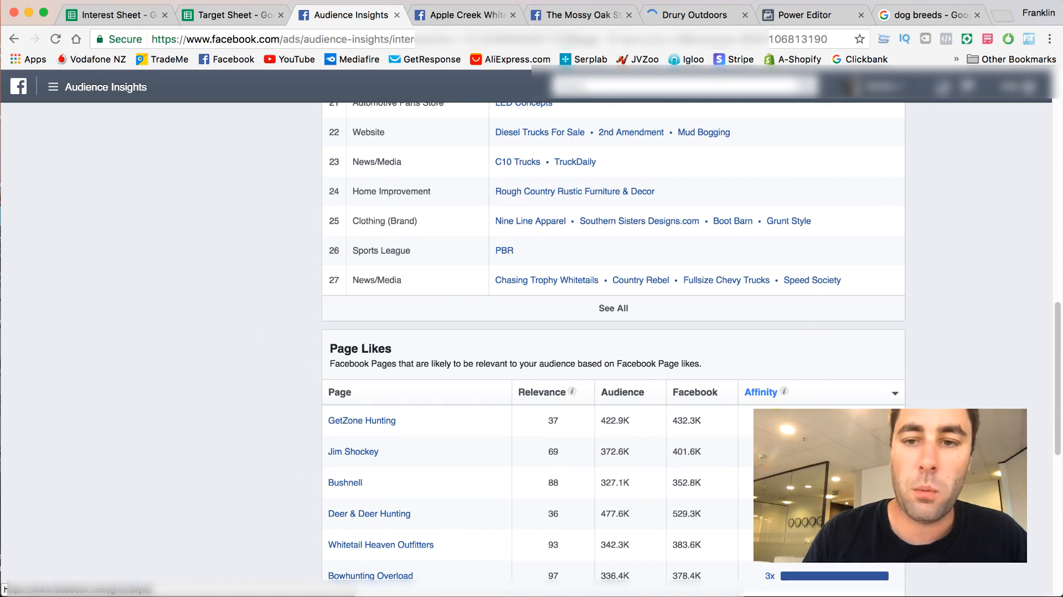
{"action": "scroll", "coordinate": [461, 410], "scroll_direction": "down", "scroll_amount": 4}
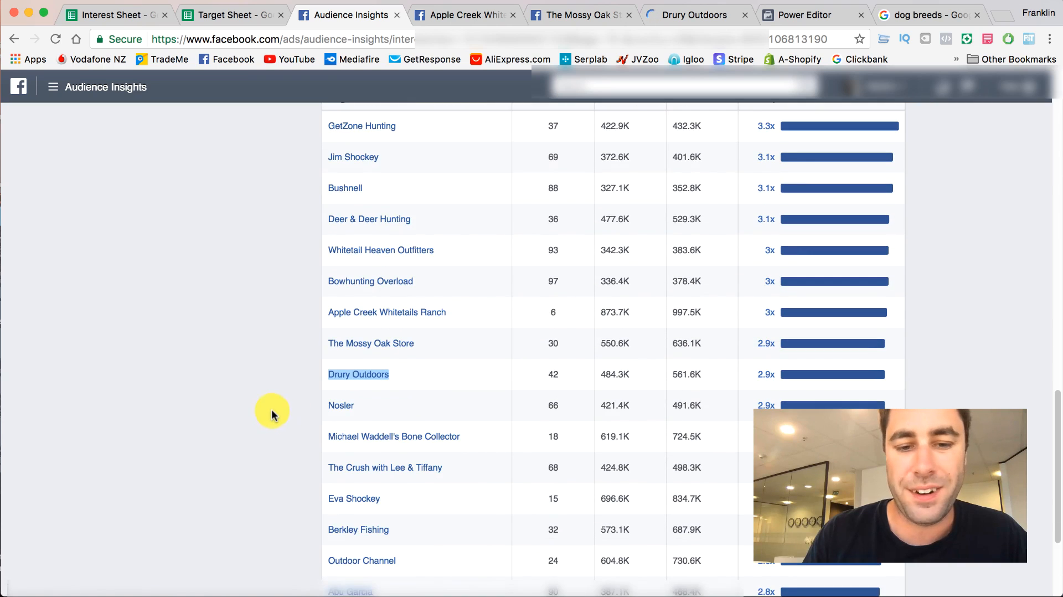
{"action": "scroll", "coordinate": [272, 413], "scroll_direction": "down", "scroll_amount": 3}
{"action": "scroll", "coordinate": [281, 427], "scroll_direction": "down", "scroll_amount": 1}
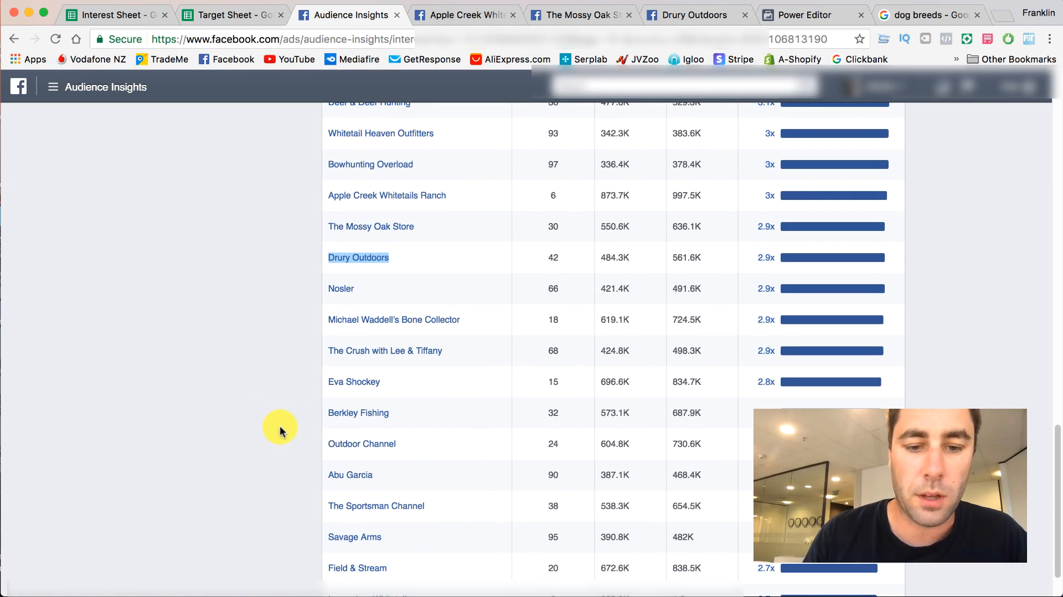
{"action": "scroll", "coordinate": [201, 430], "scroll_direction": "down", "scroll_amount": 1}
{"action": "scroll", "coordinate": [198, 433], "scroll_direction": "down", "scroll_amount": 1}
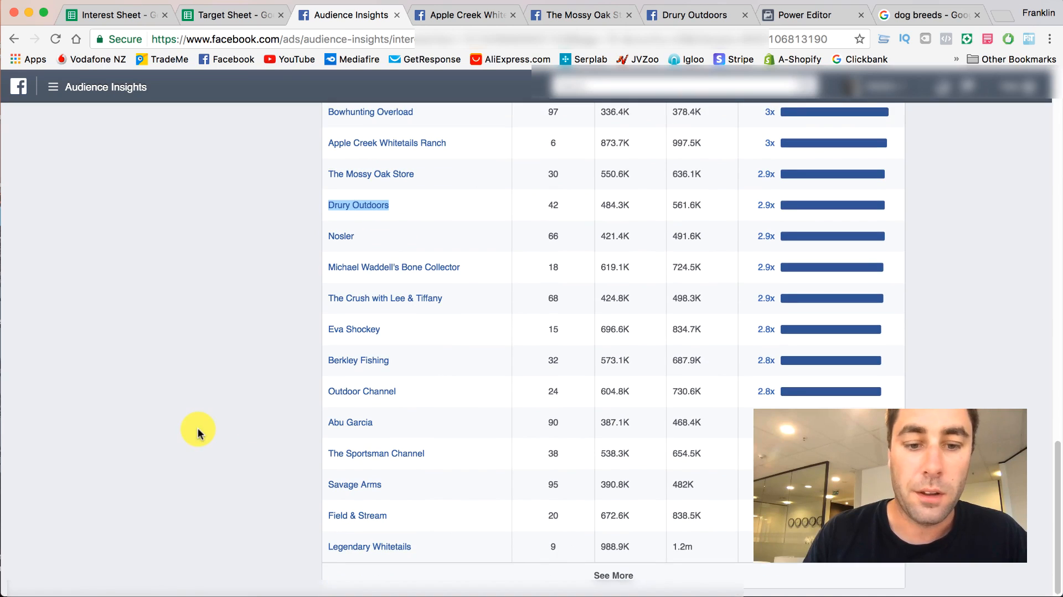
- Open The Sportsman Channel and Legendary Whitetails from the expanded Page Likes table in separate new tabs
{"action": "right_click", "coordinate": [331, 457]}
{"action": "key", "text": "Escape"}
{"action": "left_click", "coordinate": [337, 457], "text": "super"}
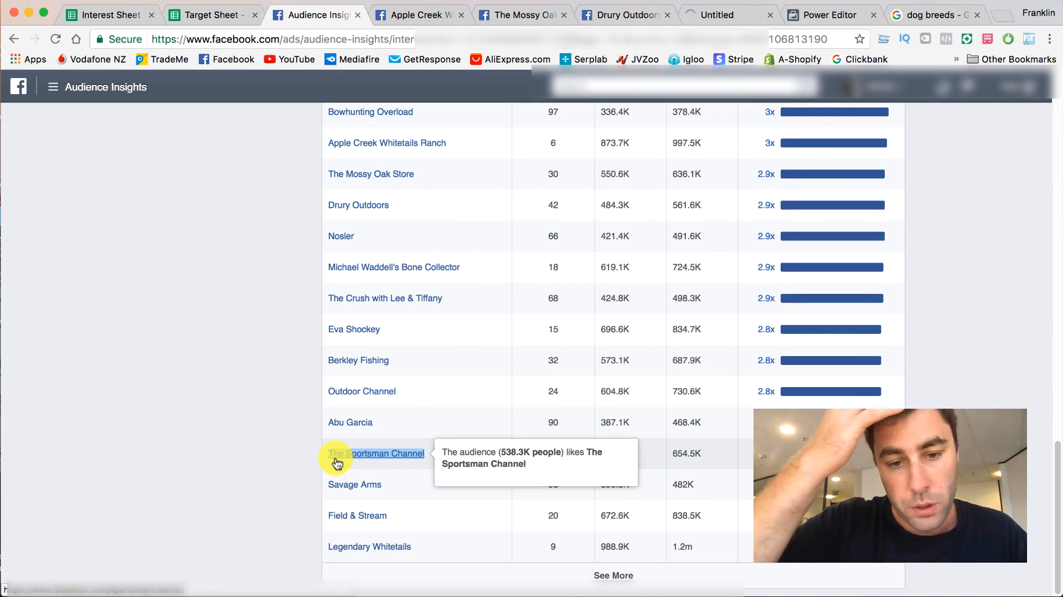
{"action": "right_click", "coordinate": [357, 547]}
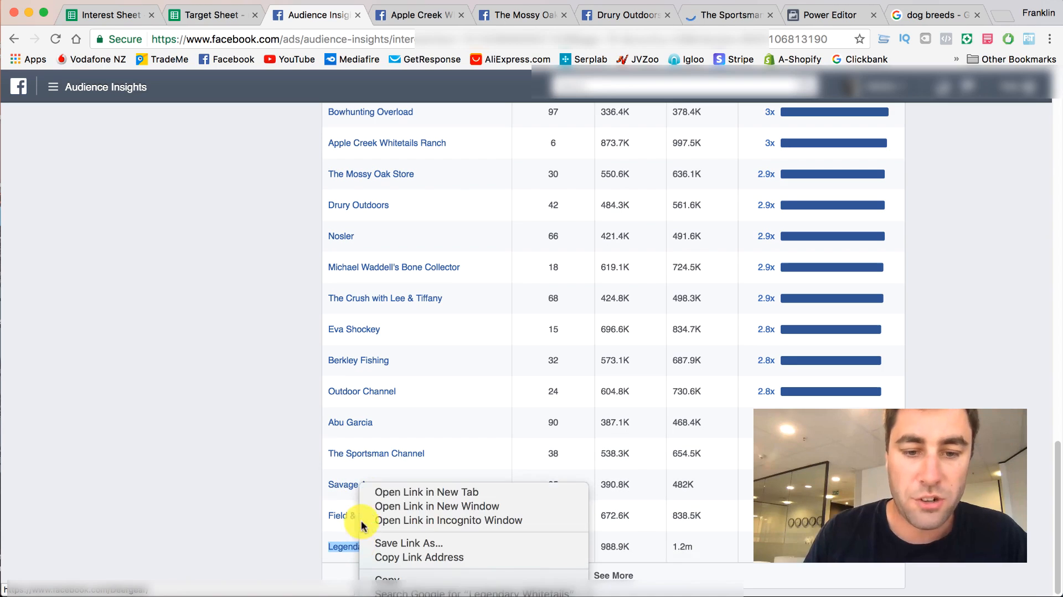
{"action": "left_click", "coordinate": [367, 492]}
- Look over the Apple Creek Whitetails Ranch page for its category and description, and return to the Target Sheet
{"action": "left_click", "coordinate": [368, 17]}
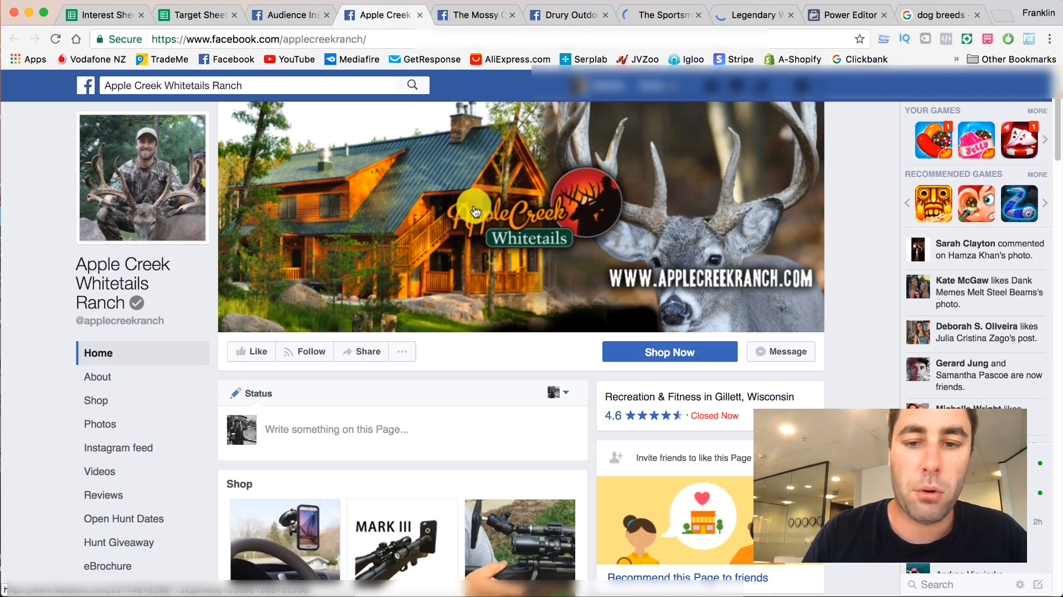
{"action": "scroll", "coordinate": [44, 204], "scroll_direction": "down", "scroll_amount": 4}
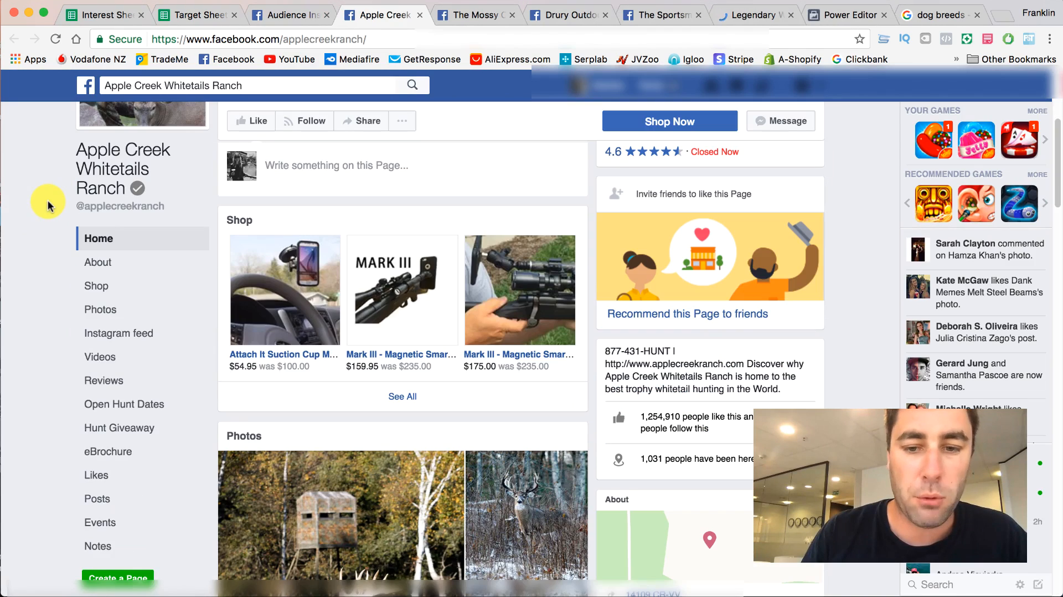
{"action": "scroll", "coordinate": [48, 205], "scroll_direction": "up", "scroll_amount": 4}
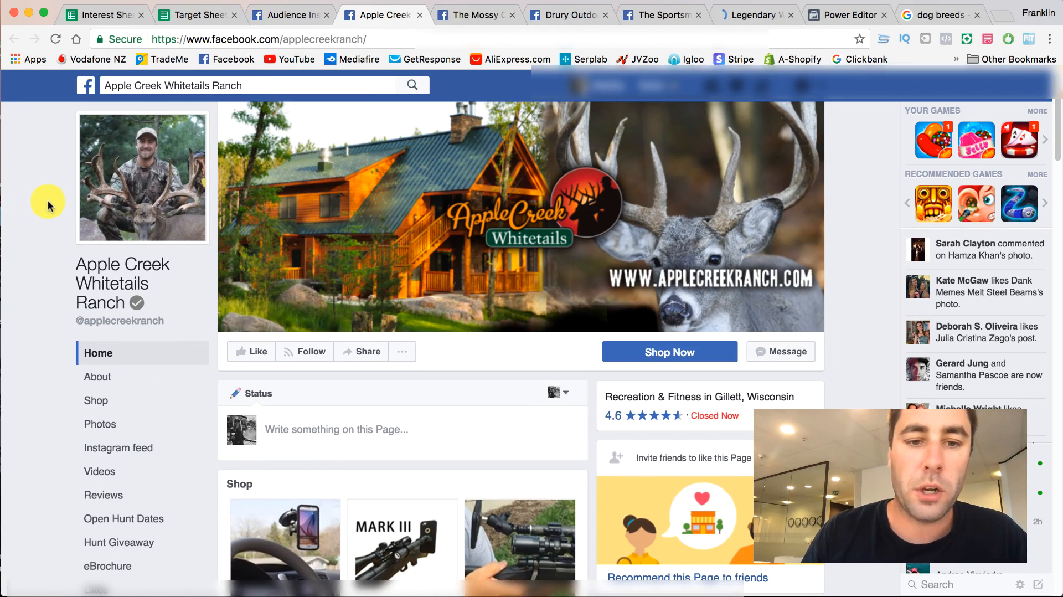
{"action": "left_click", "coordinate": [208, 17]}
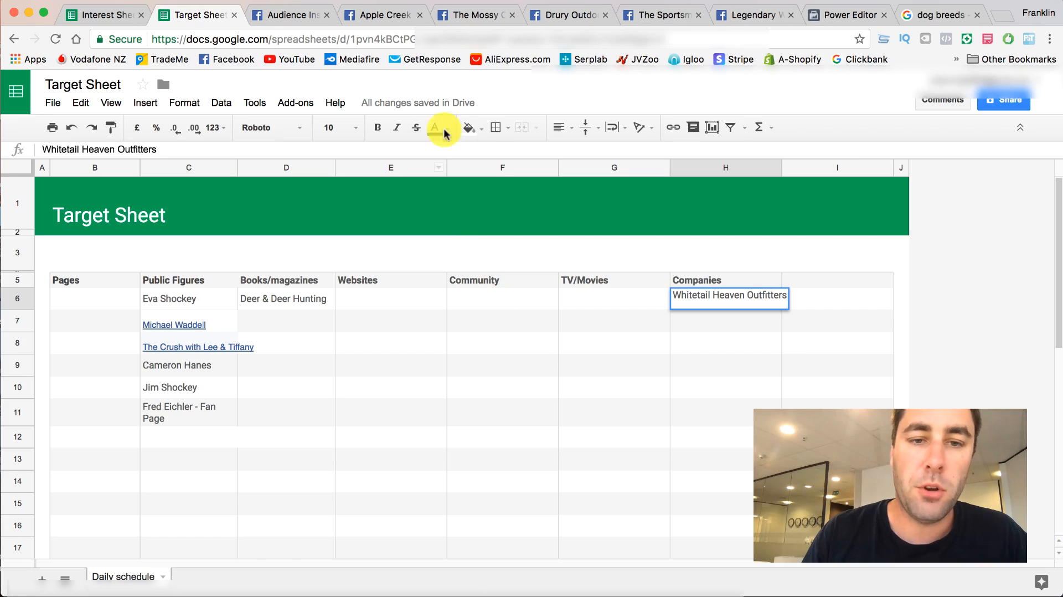
- Copy the page name Apple Creek Whitetails Ranch from the Page Likes table into the first Community cell of the Target Sheet
{"action": "left_click", "coordinate": [361, 16]}
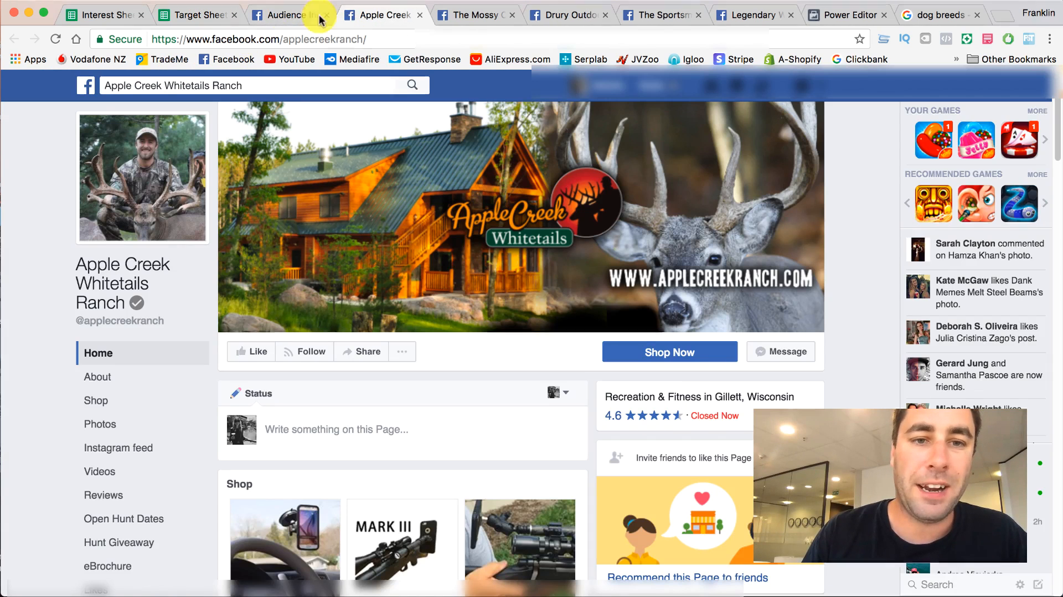
{"action": "left_click", "coordinate": [282, 21]}
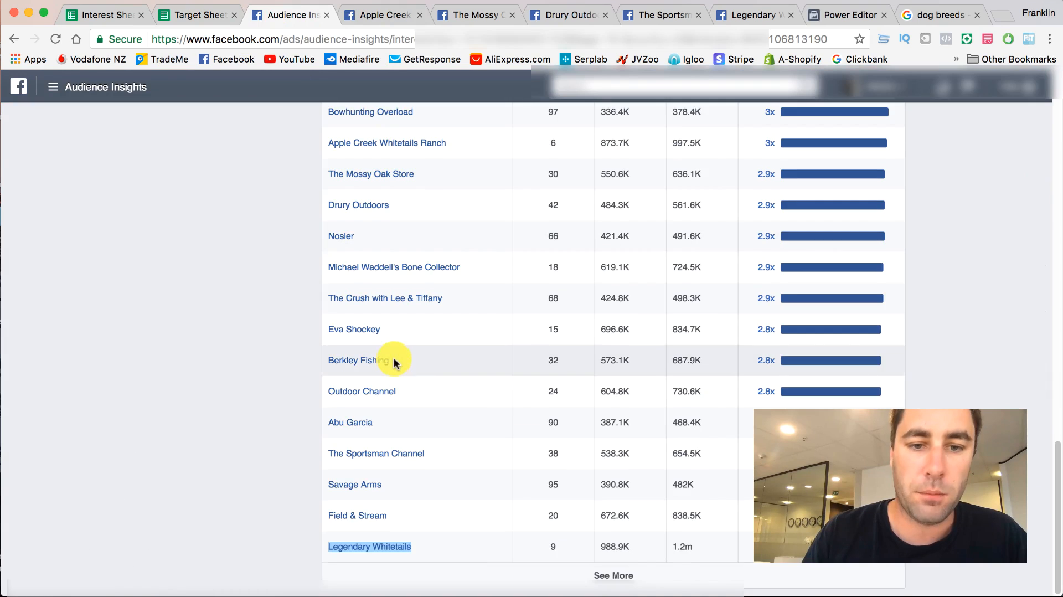
{"action": "scroll", "coordinate": [392, 355], "scroll_direction": "up", "scroll_amount": 2}
{"action": "right_click", "coordinate": [393, 214]}
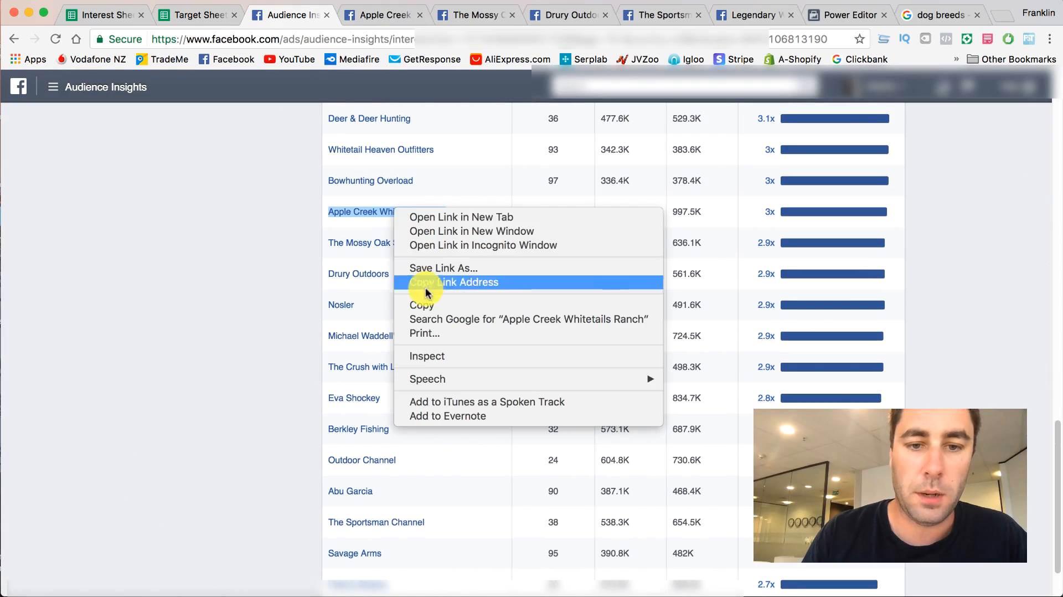
{"action": "left_click", "coordinate": [443, 304]}
{"action": "left_click", "coordinate": [191, 15]}
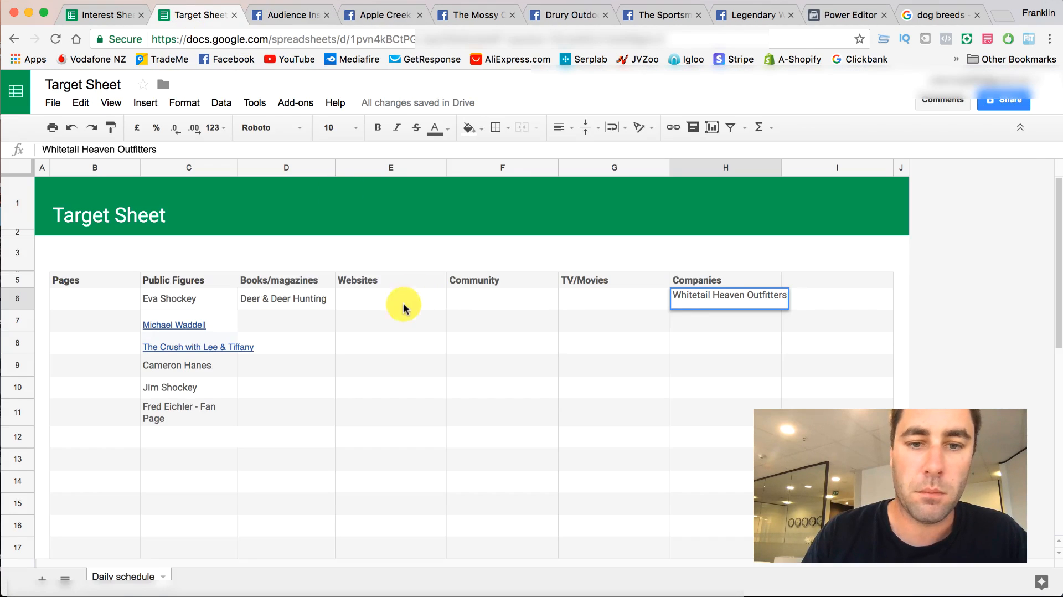
{"action": "left_click", "coordinate": [480, 296]}
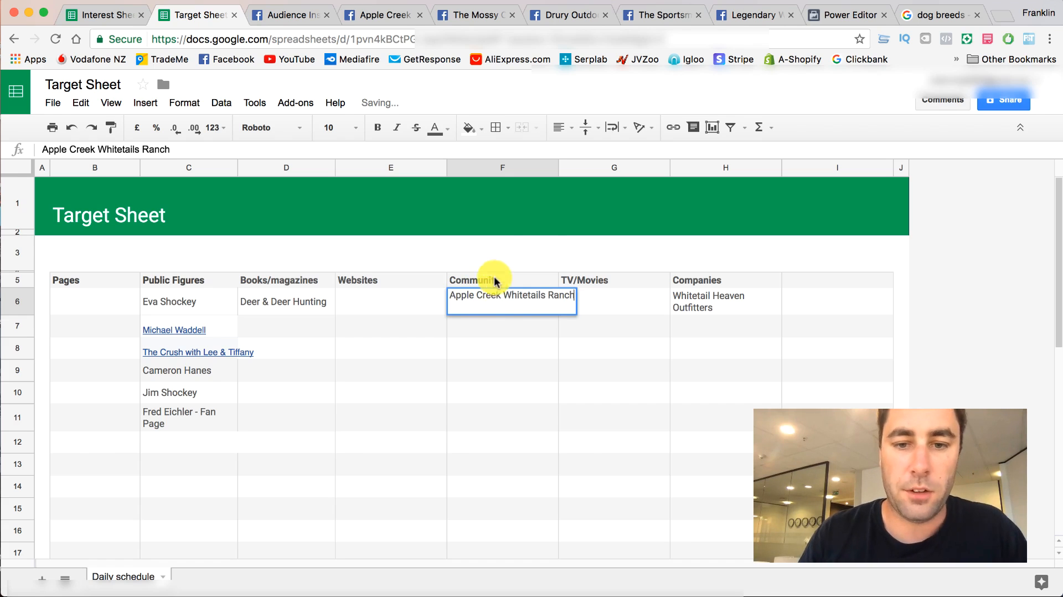
{"action": "left_click", "coordinate": [507, 254]}
- Close the Apple Creek Whitetails Ranch page and look over The Mossy Oak Store page for its category and posts
{"action": "left_click", "coordinate": [249, 18]}
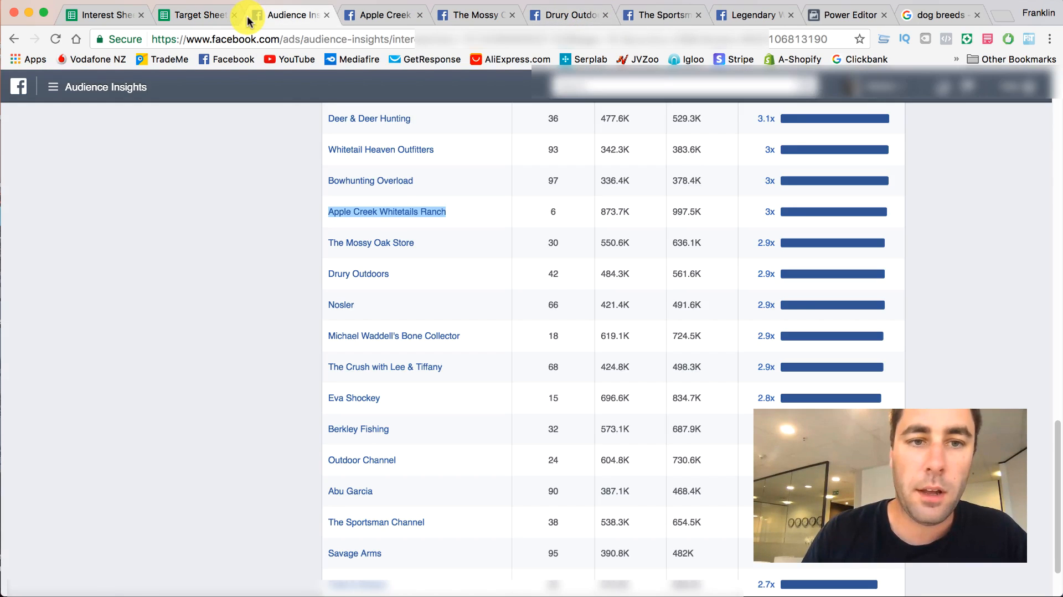
{"action": "left_click", "coordinate": [382, 12]}
{"action": "left_click", "coordinate": [420, 15]}
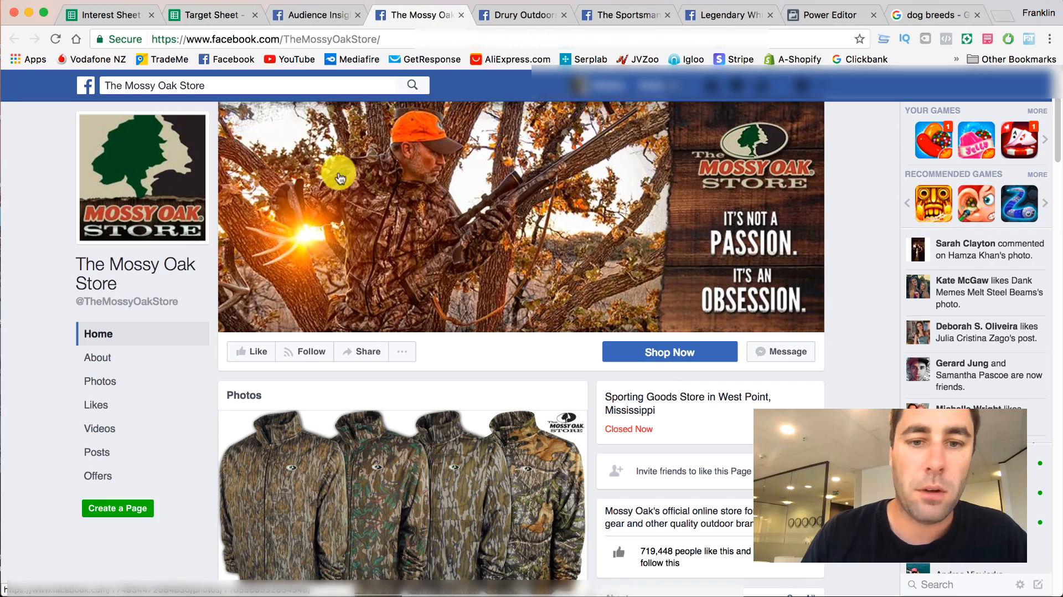
{"action": "scroll", "coordinate": [421, 174], "scroll_direction": "down", "scroll_amount": 15}
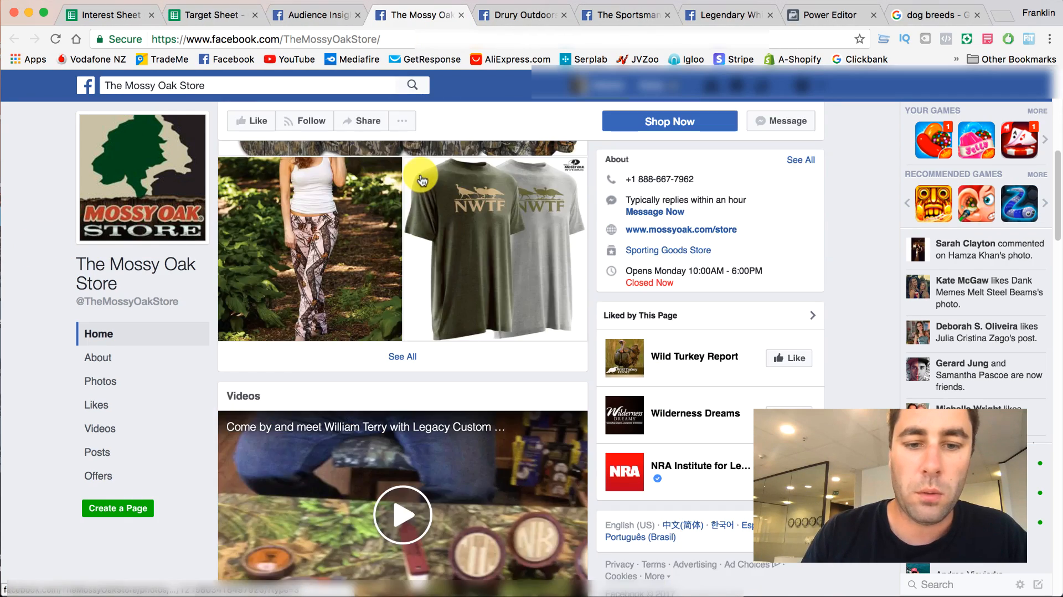
{"action": "scroll", "coordinate": [422, 179], "scroll_direction": "down", "scroll_amount": 6}
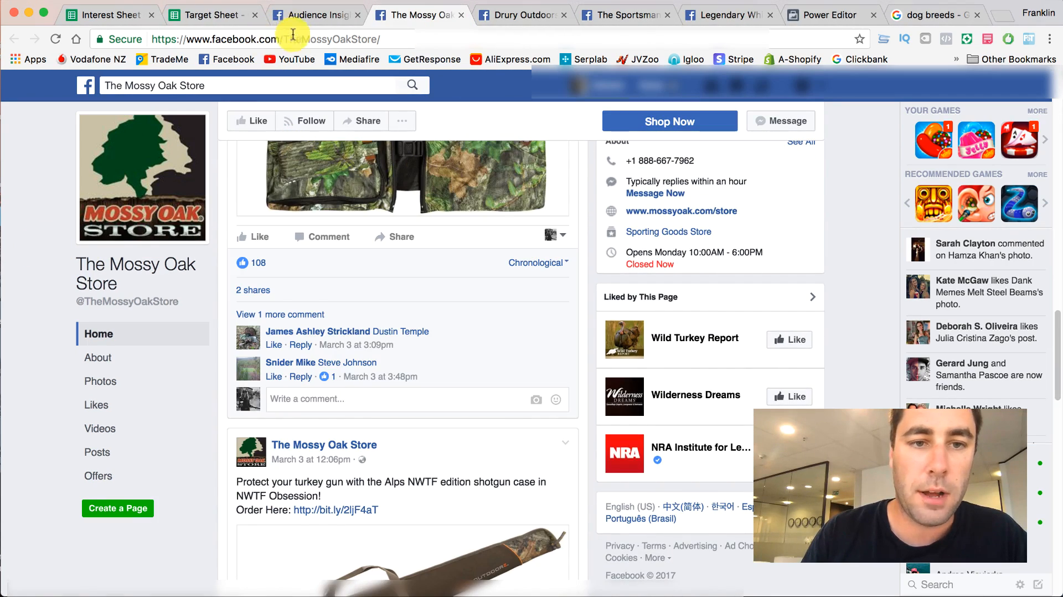
- Copy the name The Mossy Oak Store from the Page Likes table into the Target Sheet's Companies column, below Whitetail Heaven Outfitters
{"action": "left_click", "coordinate": [311, 15]}
{"action": "right_click", "coordinate": [400, 264]}
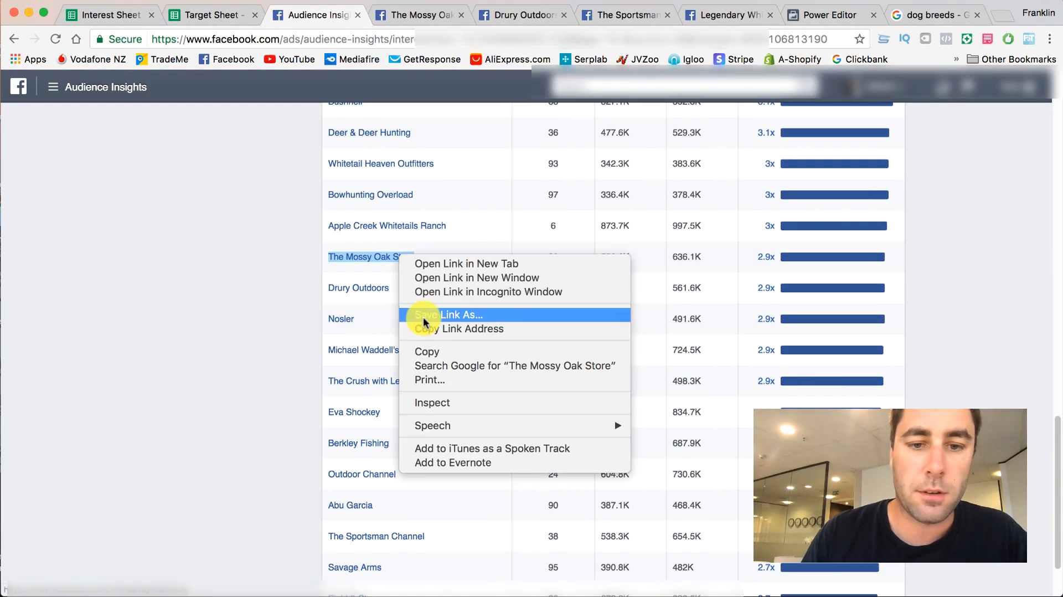
{"action": "left_click", "coordinate": [443, 352]}
{"action": "left_click", "coordinate": [212, 15]}
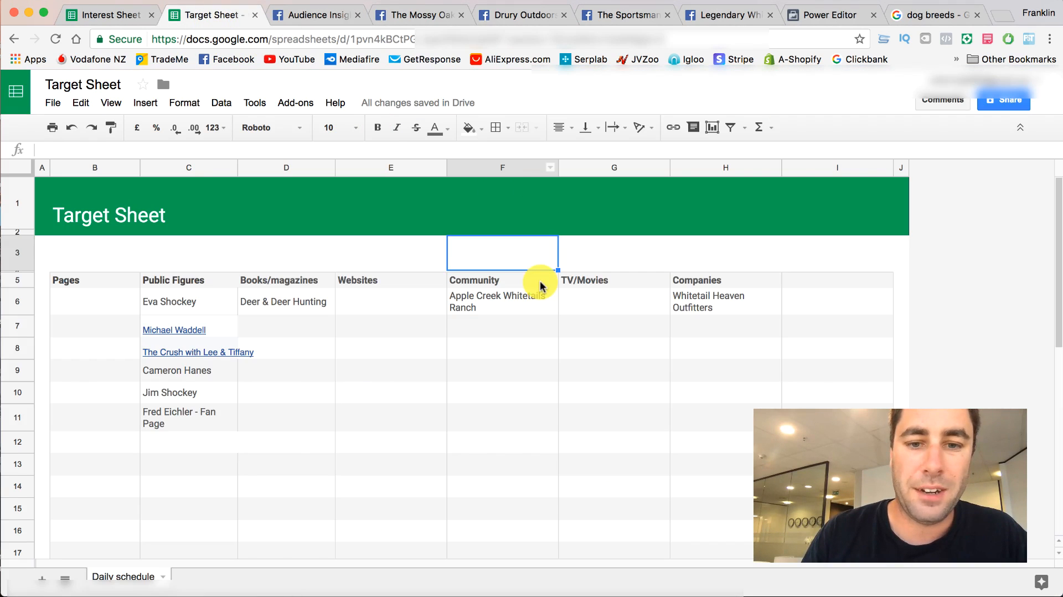
{"action": "double_click", "coordinate": [700, 332]}
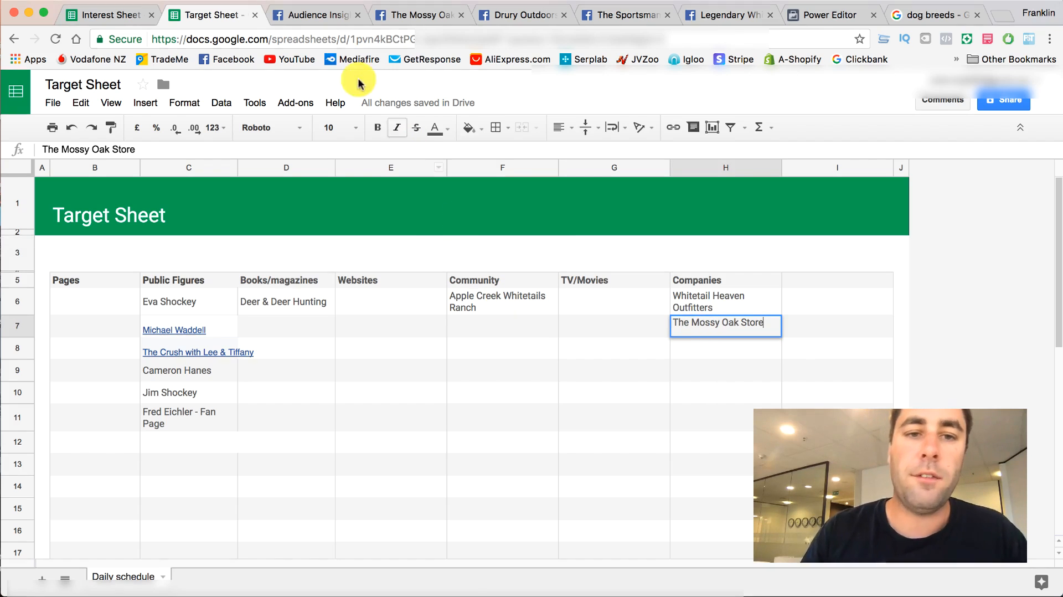
- Close The Mossy Oak Store page and examine the Drury Outdoors page and its About details for category and genre
{"action": "left_click", "coordinate": [422, 12]}
{"action": "left_click", "coordinate": [461, 15]}
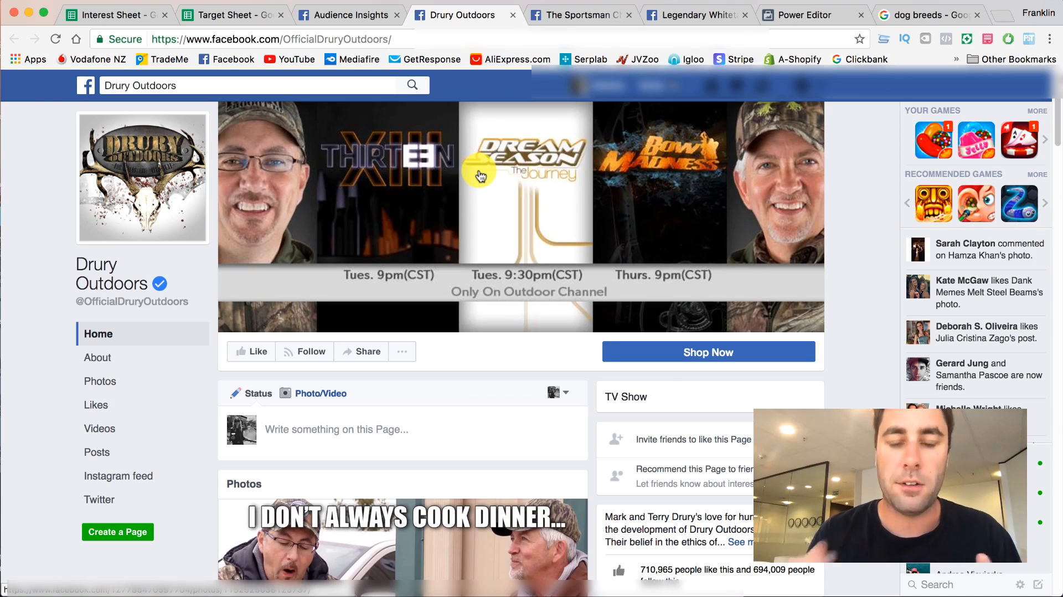
{"action": "scroll", "coordinate": [427, 237], "scroll_direction": "down", "scroll_amount": 3}
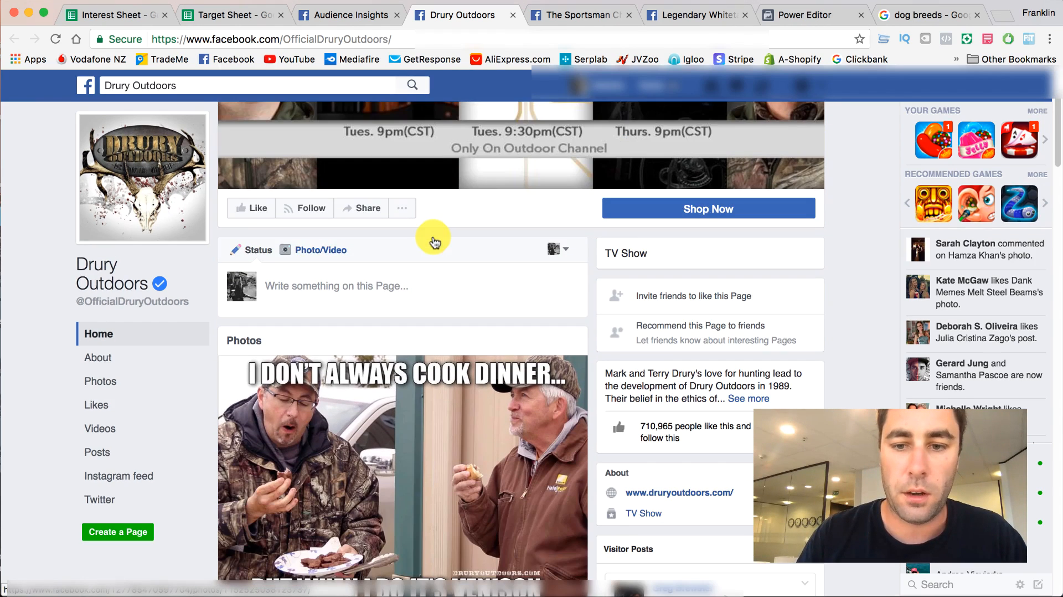
{"action": "scroll", "coordinate": [432, 239], "scroll_direction": "down", "scroll_amount": 5}
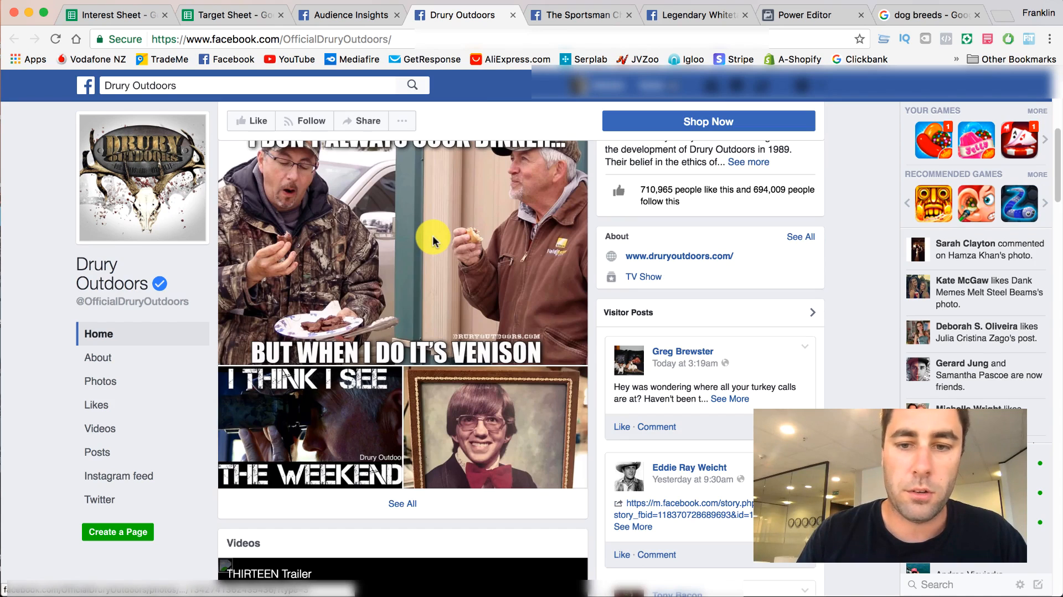
{"action": "scroll", "coordinate": [433, 239], "scroll_direction": "up", "scroll_amount": 2}
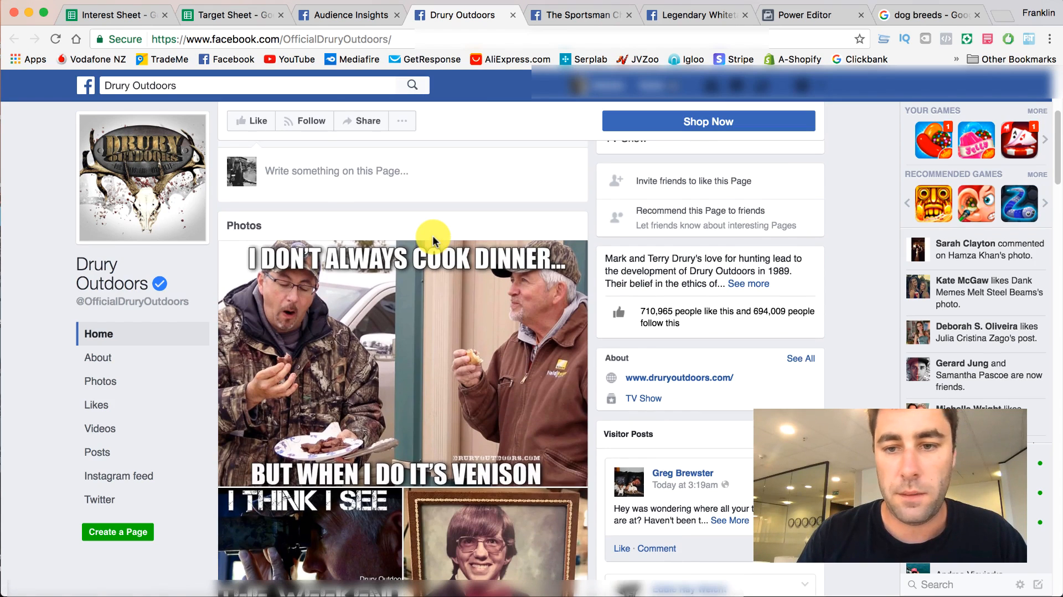
{"action": "left_click", "coordinate": [745, 273]}
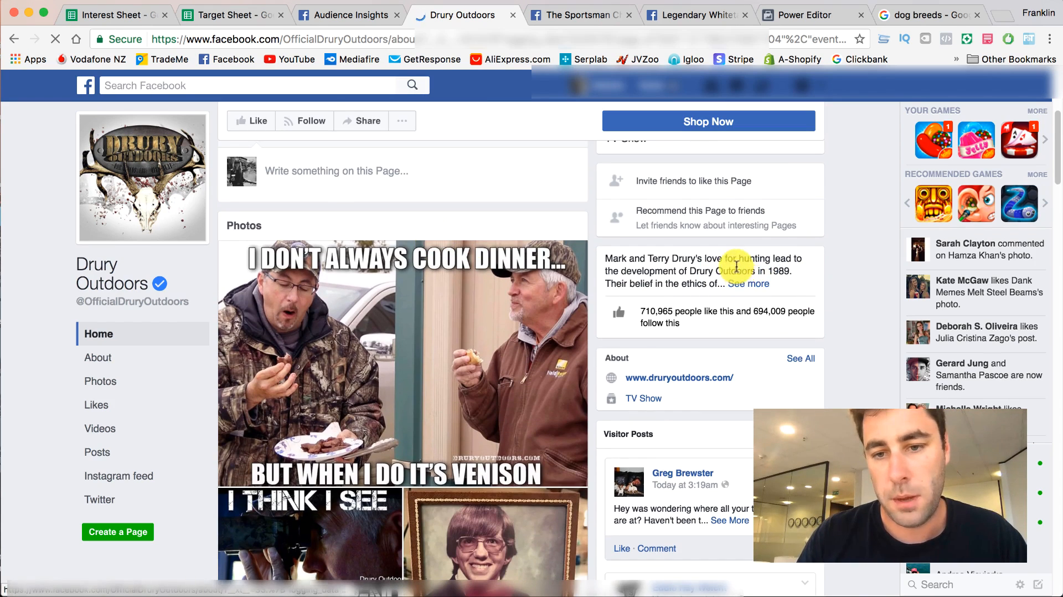
{"action": "scroll", "coordinate": [537, 292], "scroll_direction": "down", "scroll_amount": 2}
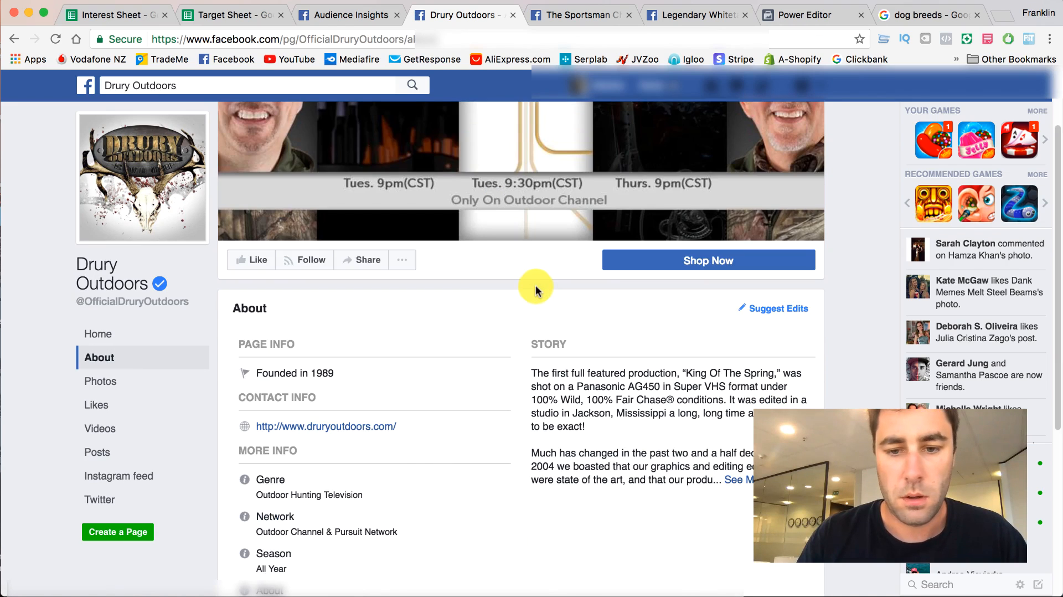
{"action": "scroll", "coordinate": [536, 285], "scroll_direction": "down", "scroll_amount": 1}
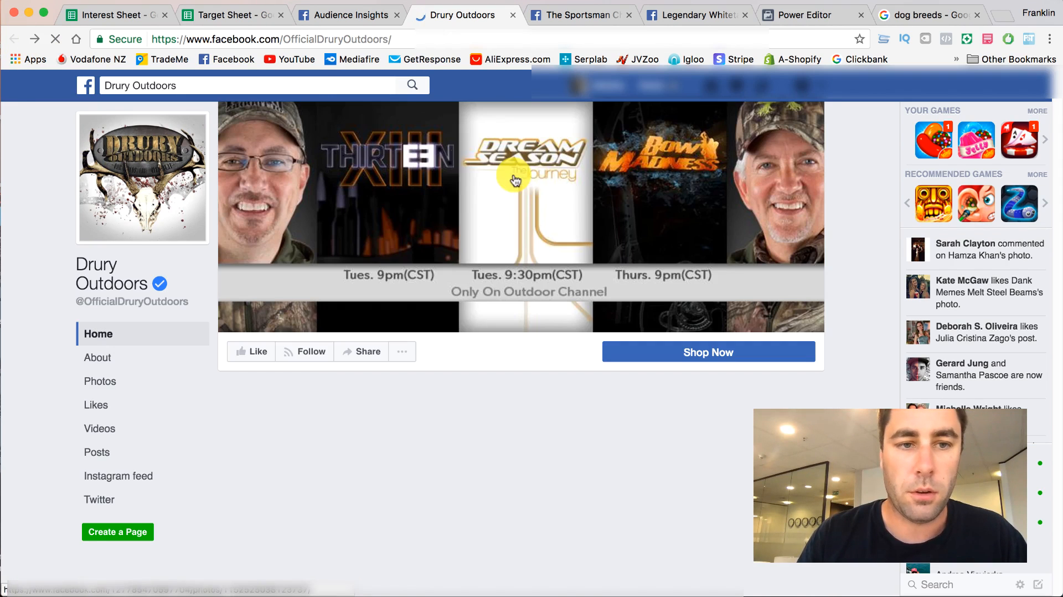
- Copy the name Drury Outdoors from the Page Likes table into the first TV/Movies cell of the Target Sheet
{"action": "left_click", "coordinate": [344, 14]}
{"action": "right_click", "coordinate": [371, 289]}
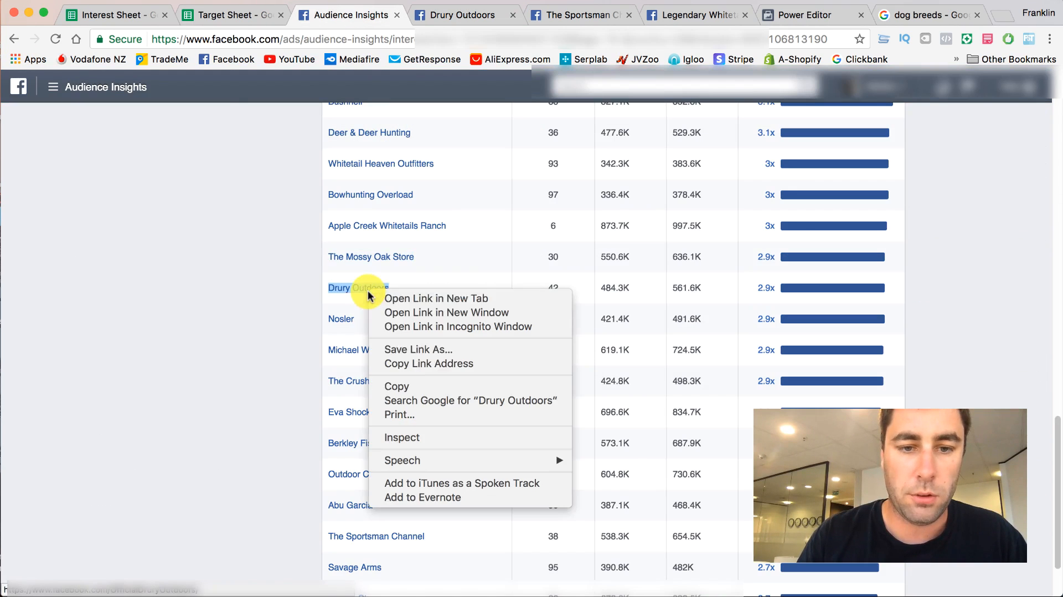
{"action": "left_click", "coordinate": [407, 386]}
{"action": "left_click", "coordinate": [237, 8]}
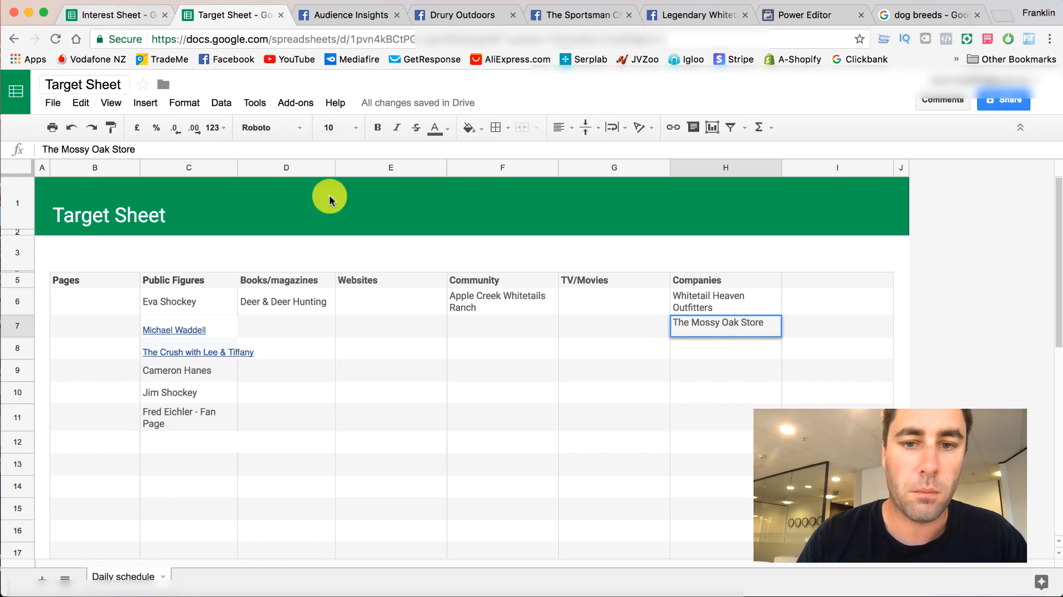
{"action": "double_click", "coordinate": [585, 296]}
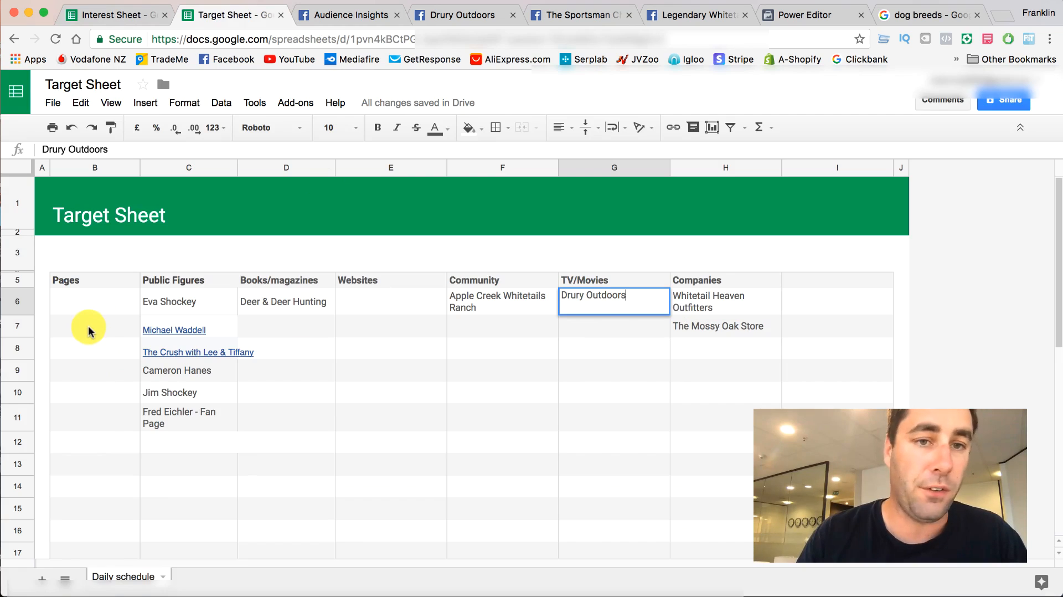
- Close the Drury Outdoors page and look over The Sportsman Channel page for its category and description
{"action": "left_click", "coordinate": [443, 15]}
{"action": "left_click", "coordinate": [512, 16]}
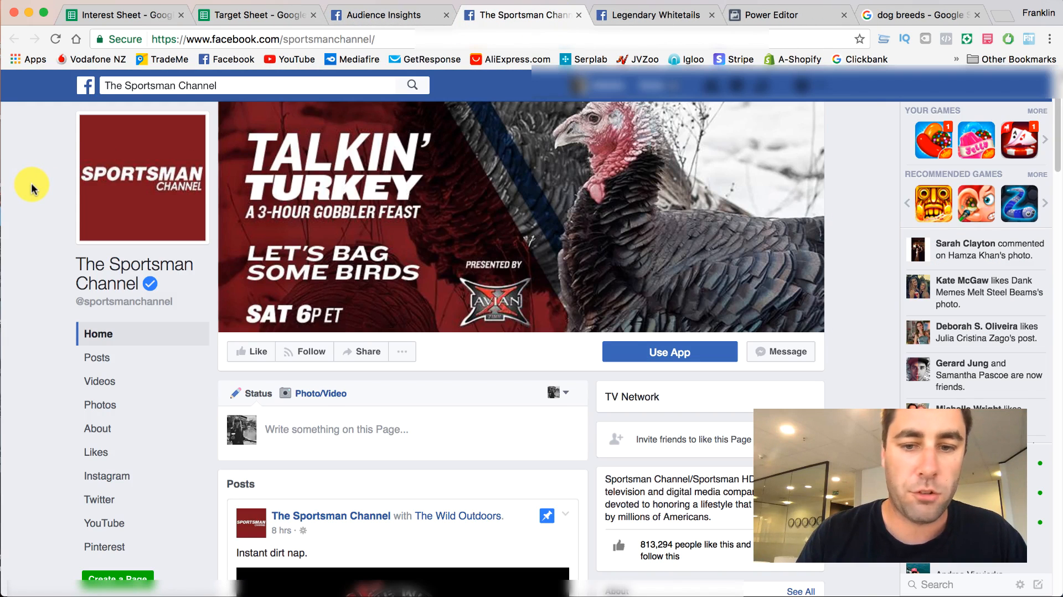
{"action": "scroll", "coordinate": [30, 187], "scroll_direction": "down", "scroll_amount": 6}
{"action": "scroll", "coordinate": [31, 186], "scroll_direction": "up", "scroll_amount": 5}
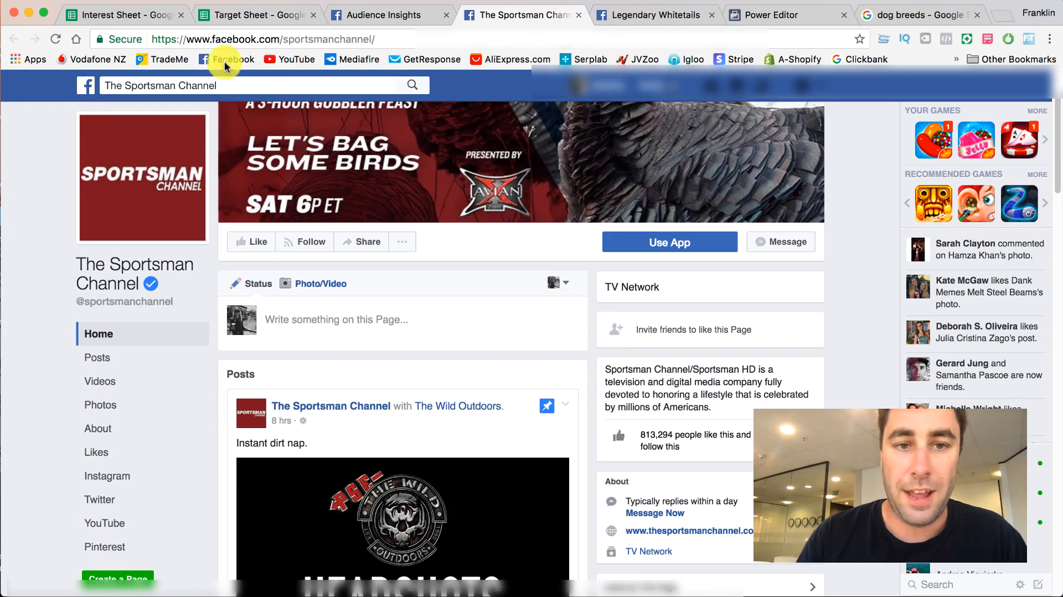
{"action": "left_click", "coordinate": [399, 15]}
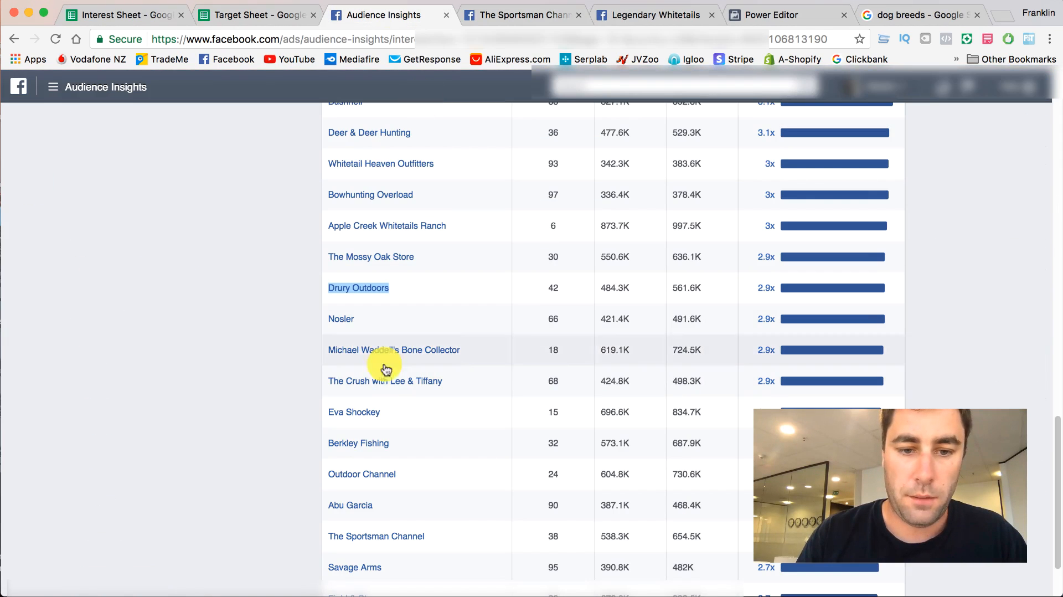
{"action": "left_click", "coordinate": [521, 15]}
- Copy the name The Sportsman Channel from the Page Likes table into the Target Sheet's TV/Movies column, below Drury Outdoors
{"action": "left_click", "coordinate": [378, 15]}
{"action": "scroll", "coordinate": [403, 280], "scroll_direction": "up", "scroll_amount": 1}
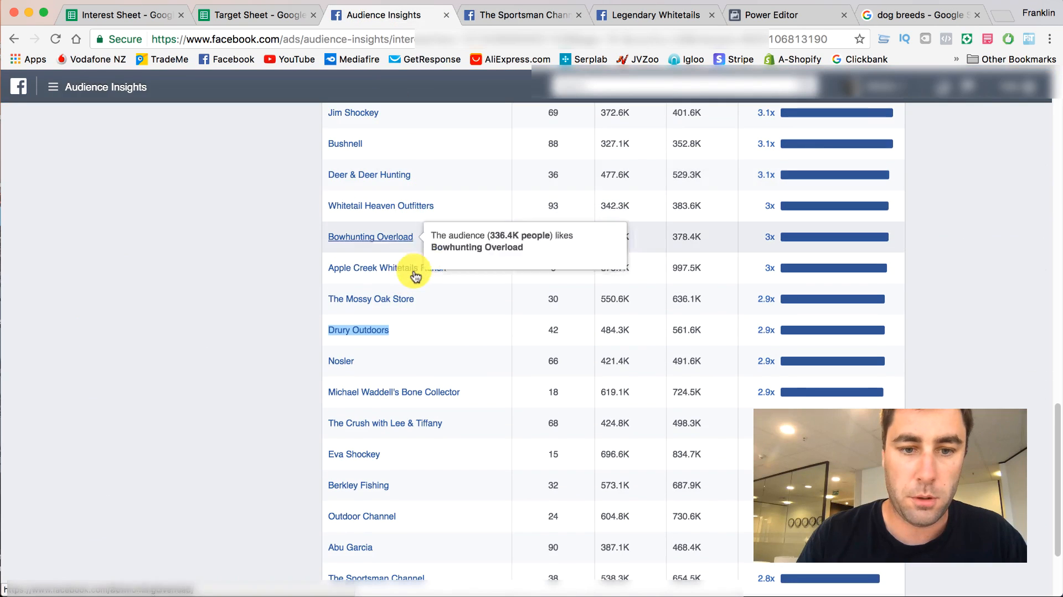
{"action": "scroll", "coordinate": [410, 273], "scroll_direction": "down", "scroll_amount": 2}
{"action": "scroll", "coordinate": [416, 310], "scroll_direction": "down", "scroll_amount": 1}
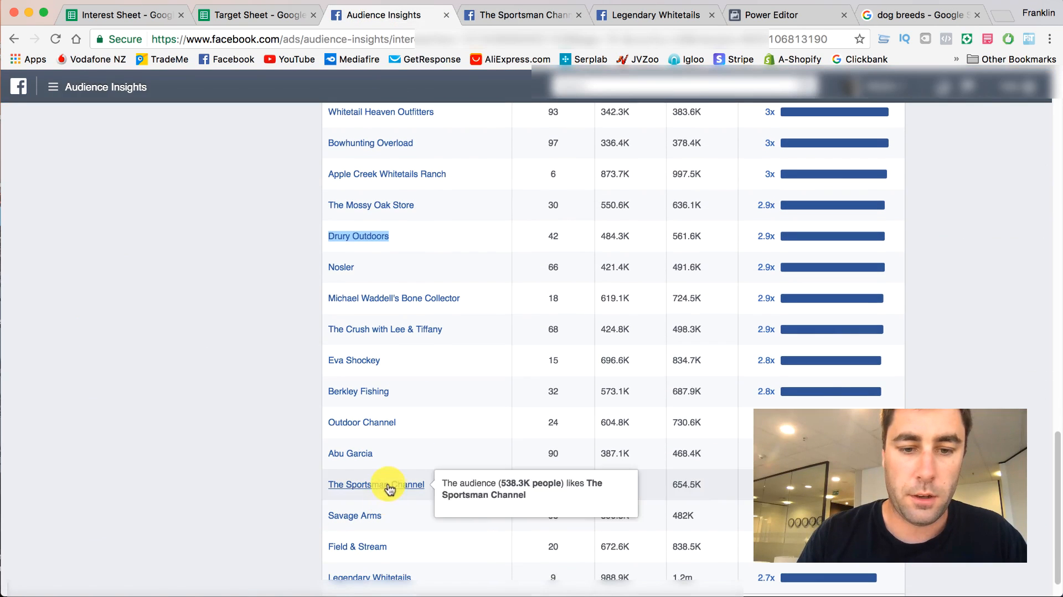
{"action": "right_click", "coordinate": [390, 484]}
{"action": "left_click", "coordinate": [417, 577]}
{"action": "left_click", "coordinate": [268, 14]}
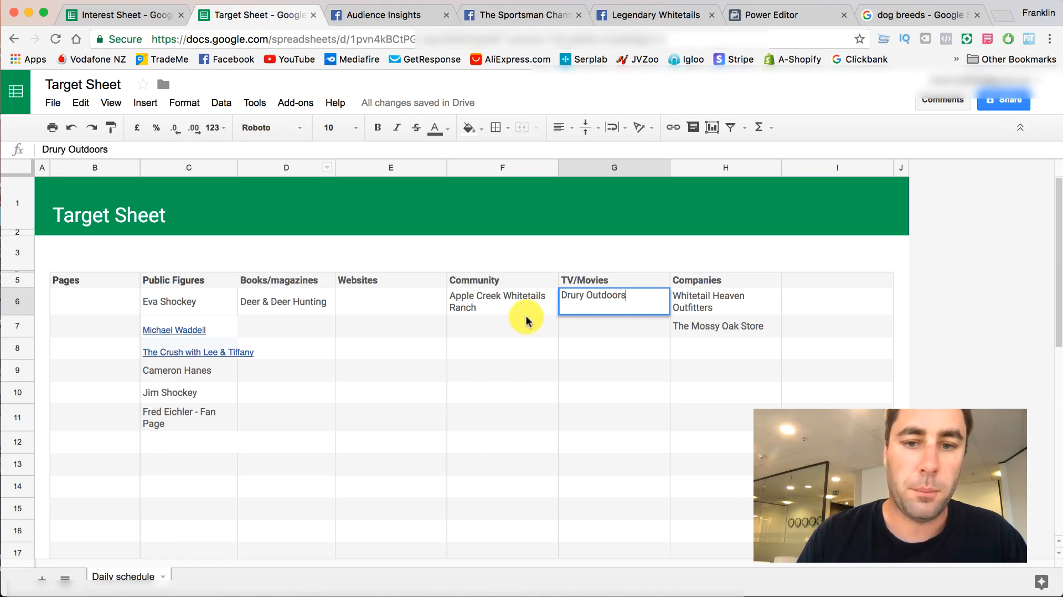
{"action": "left_click", "coordinate": [607, 325]}
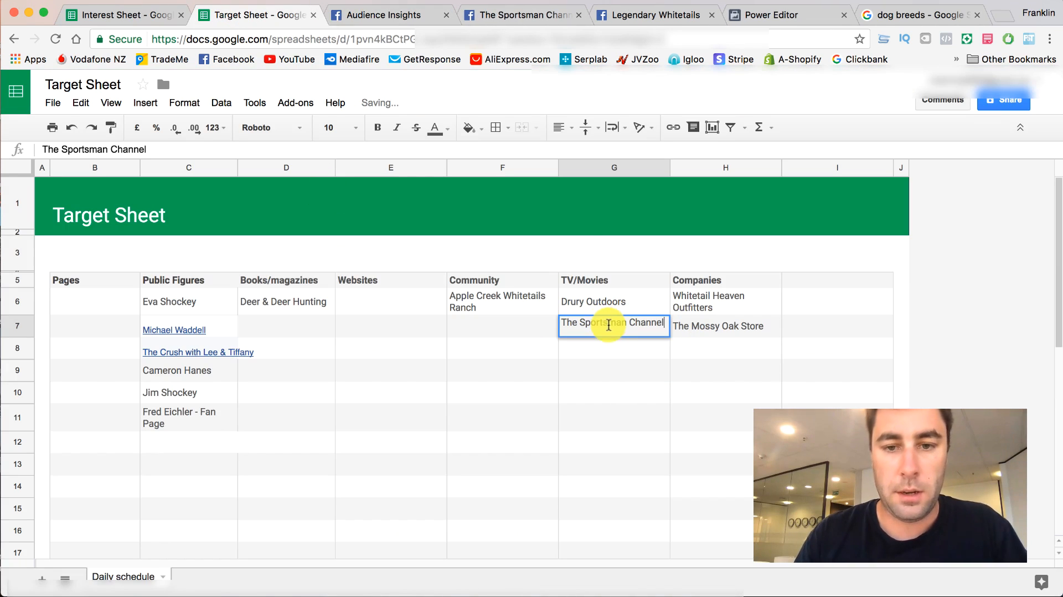
- Close The Sportsman Channel page, look through the Legendary Whitetails page for its category and posts, and return to Audience Insights
{"action": "left_click", "coordinate": [560, 8]}
{"action": "left_click", "coordinate": [579, 15]}
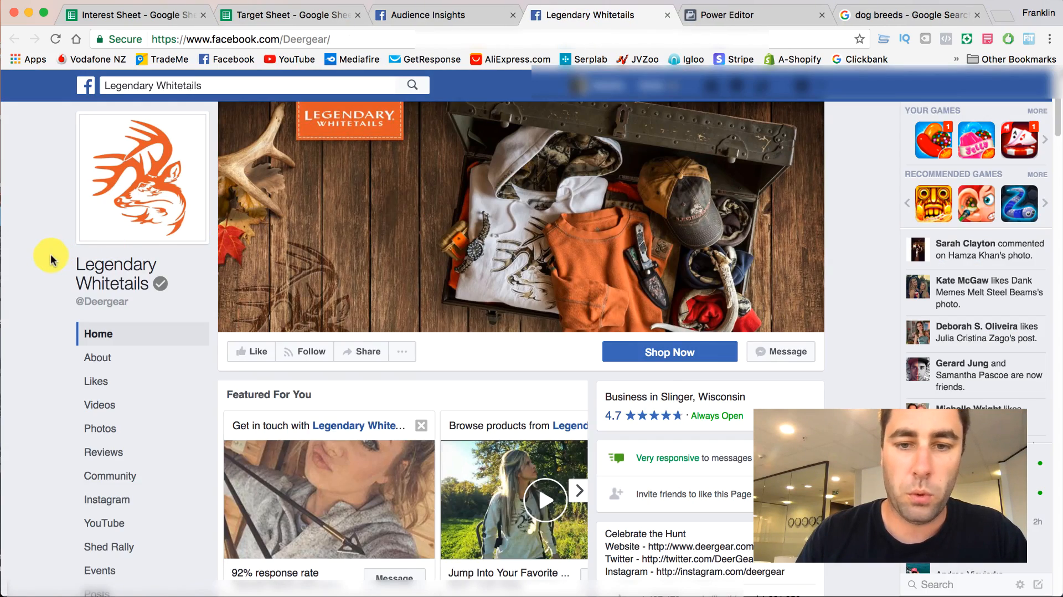
{"action": "scroll", "coordinate": [51, 259], "scroll_direction": "down", "scroll_amount": 15}
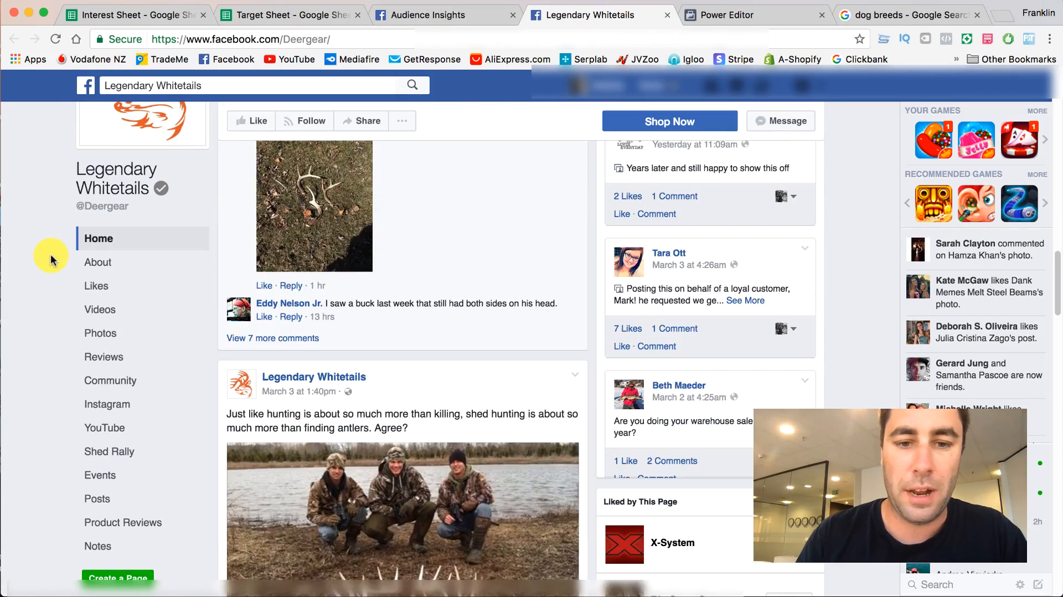
{"action": "scroll", "coordinate": [51, 260], "scroll_direction": "down", "scroll_amount": 8}
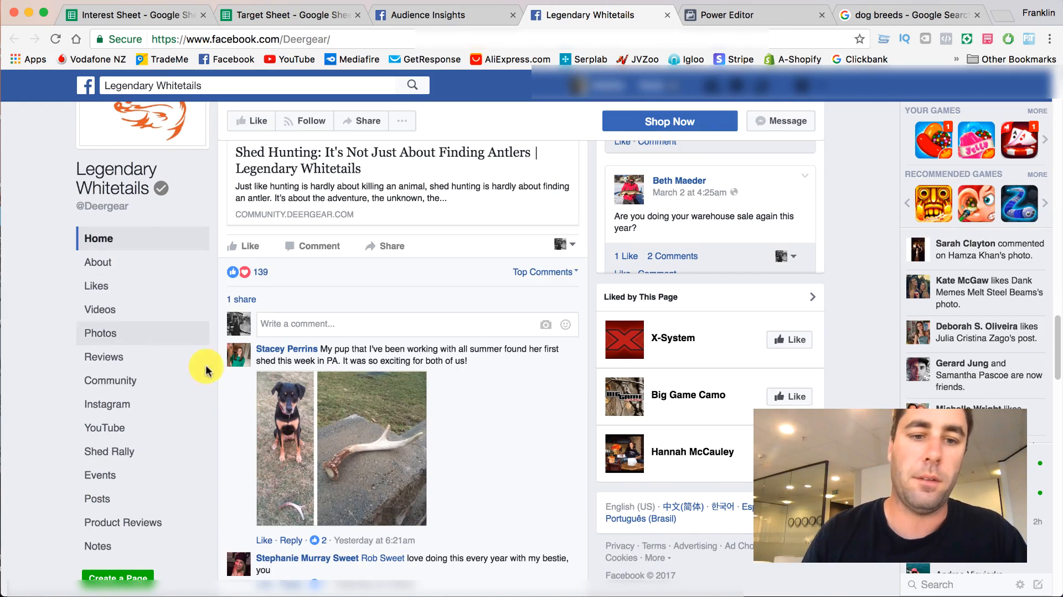
{"action": "scroll", "coordinate": [206, 370], "scroll_direction": "down", "scroll_amount": 12}
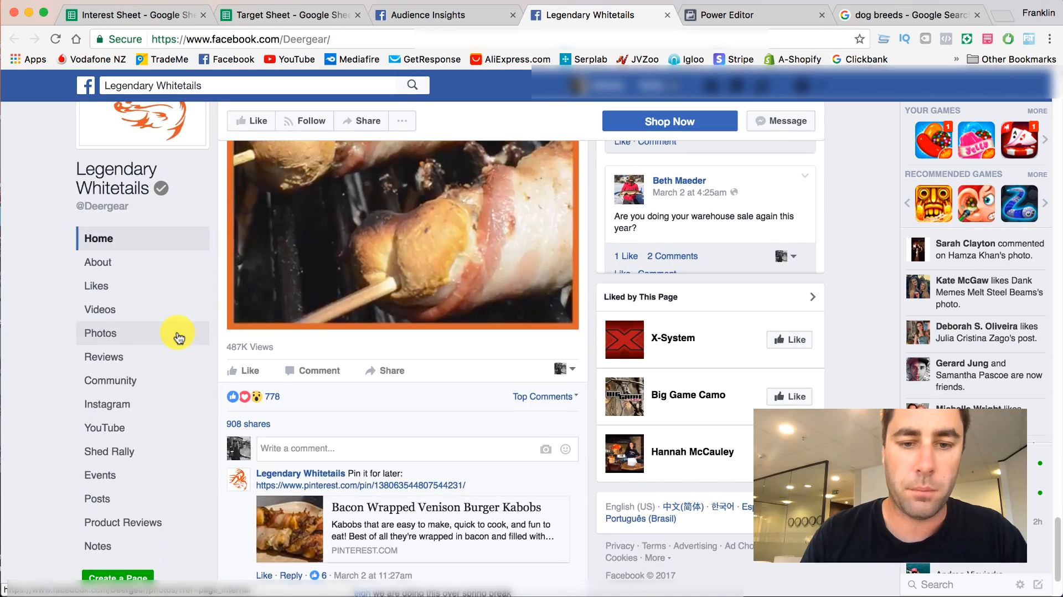
{"action": "scroll", "coordinate": [178, 337], "scroll_direction": "down", "scroll_amount": 2}
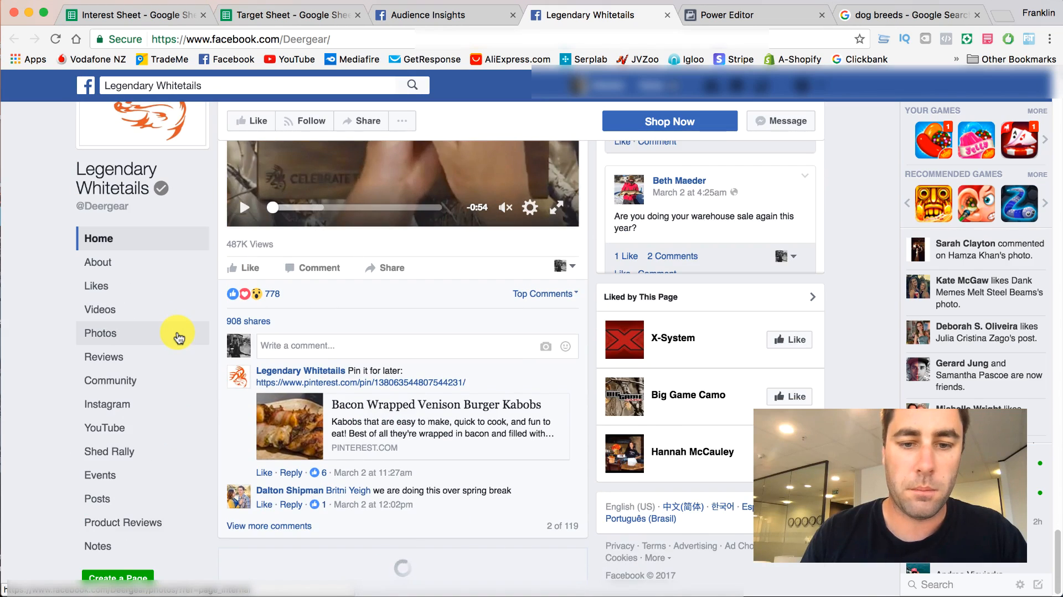
{"action": "left_click", "coordinate": [440, 15]}
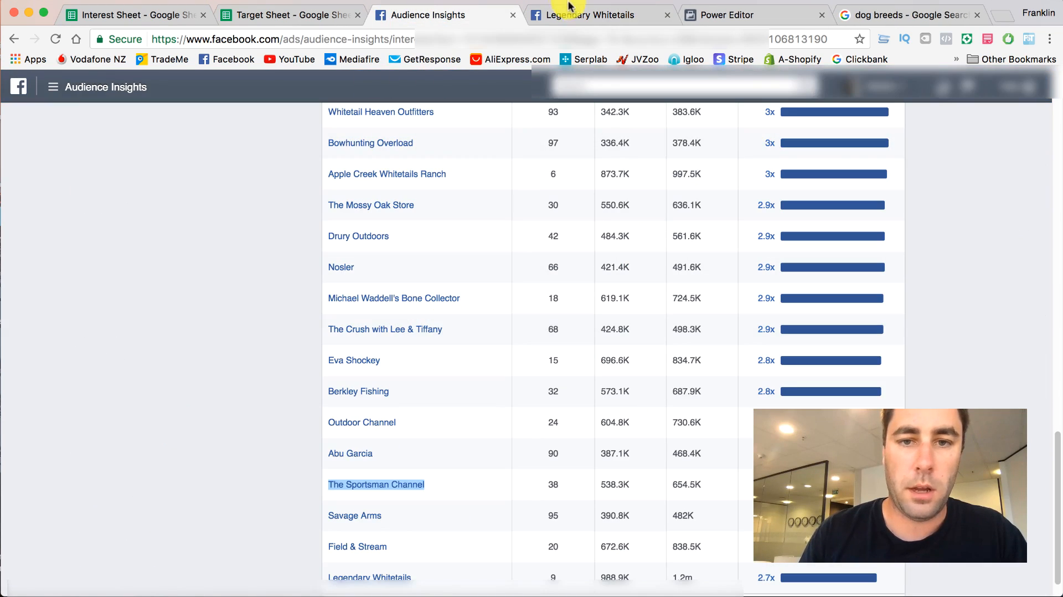
- Copy the name Legendary Whitetails from the Page Likes table into the Target Sheet's Companies column, below The Mossy Oak Store
{"action": "scroll", "coordinate": [344, 373], "scroll_direction": "up", "scroll_amount": 4}
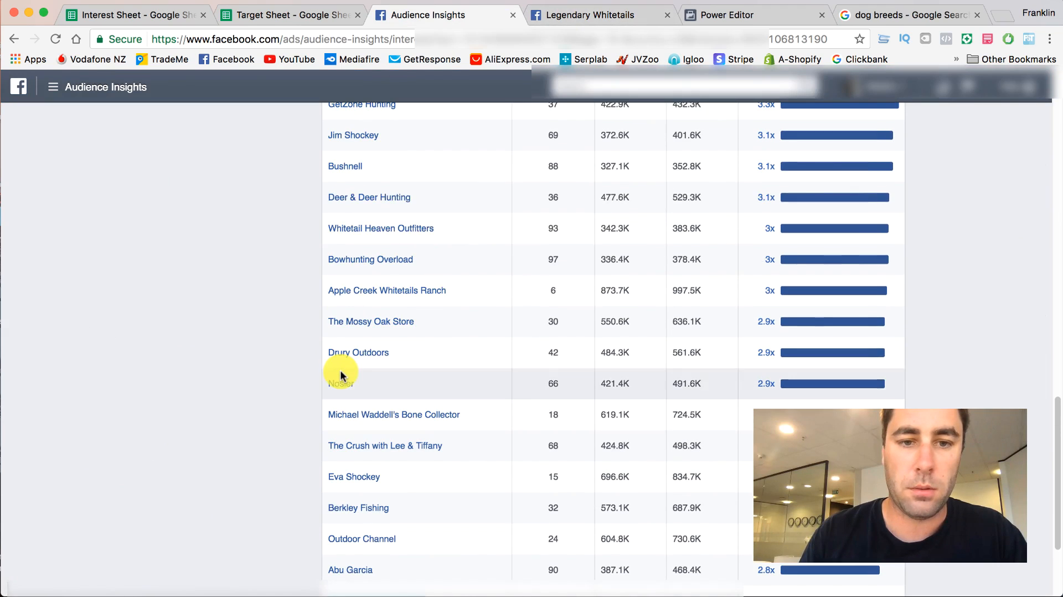
{"action": "scroll", "coordinate": [256, 217], "scroll_direction": "up", "scroll_amount": 2}
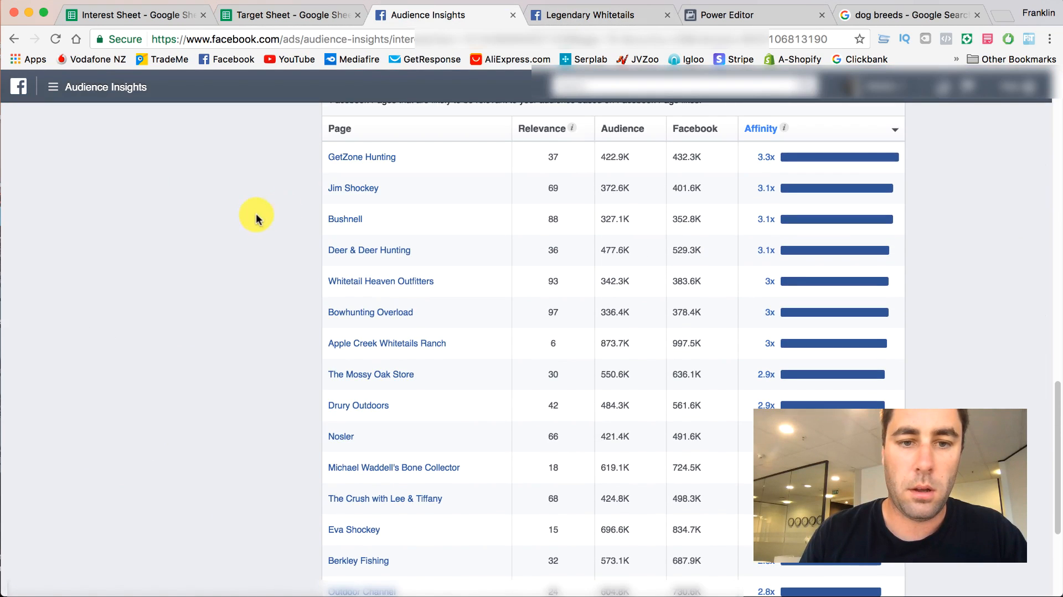
{"action": "scroll", "coordinate": [418, 356], "scroll_direction": "down", "scroll_amount": 7}
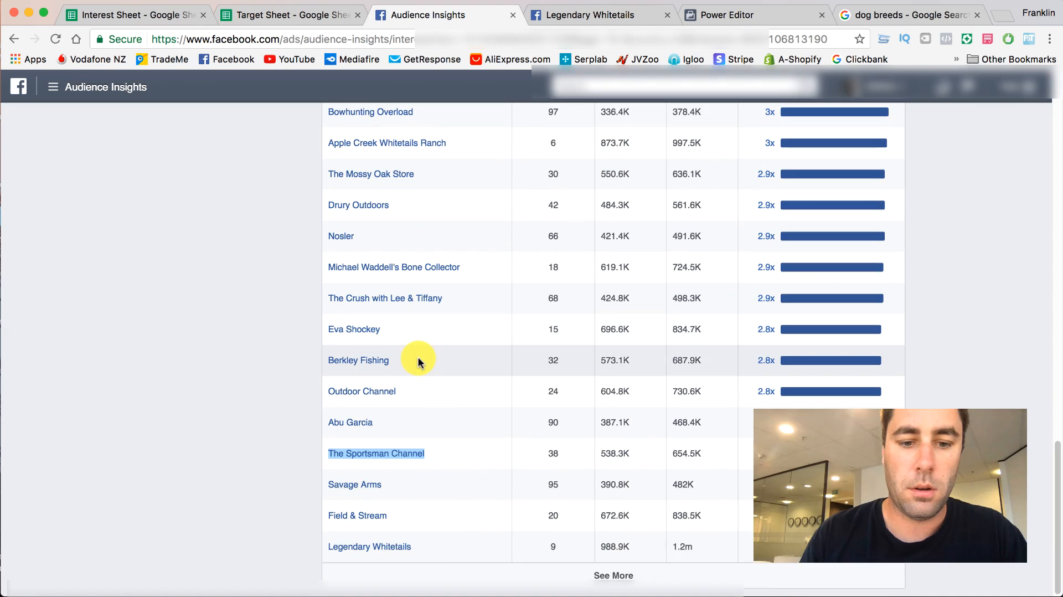
{"action": "right_click", "coordinate": [395, 547]}
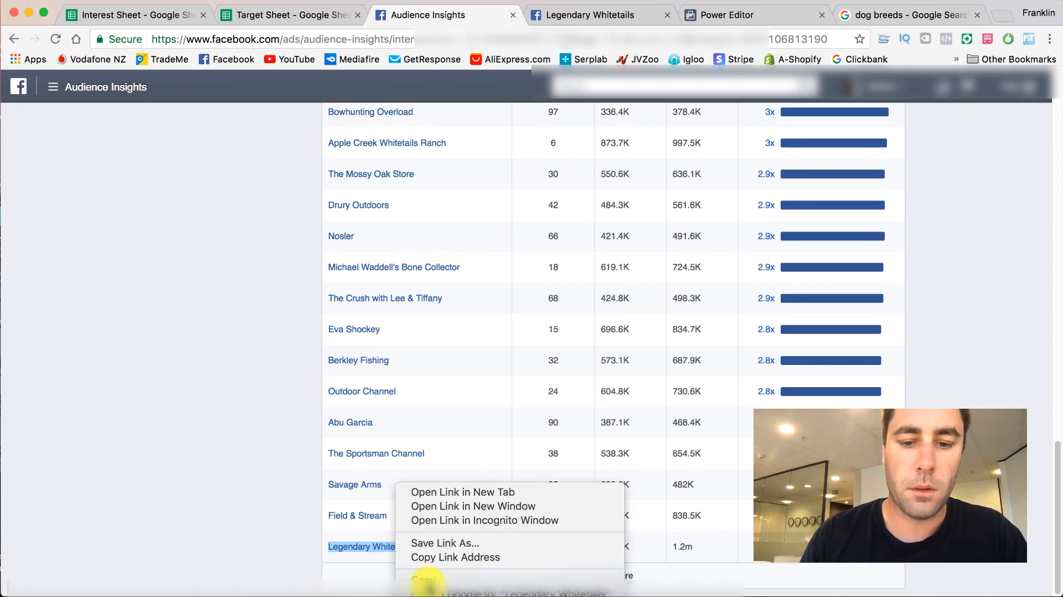
{"action": "left_click", "coordinate": [427, 580]}
{"action": "left_click", "coordinate": [586, 576]}
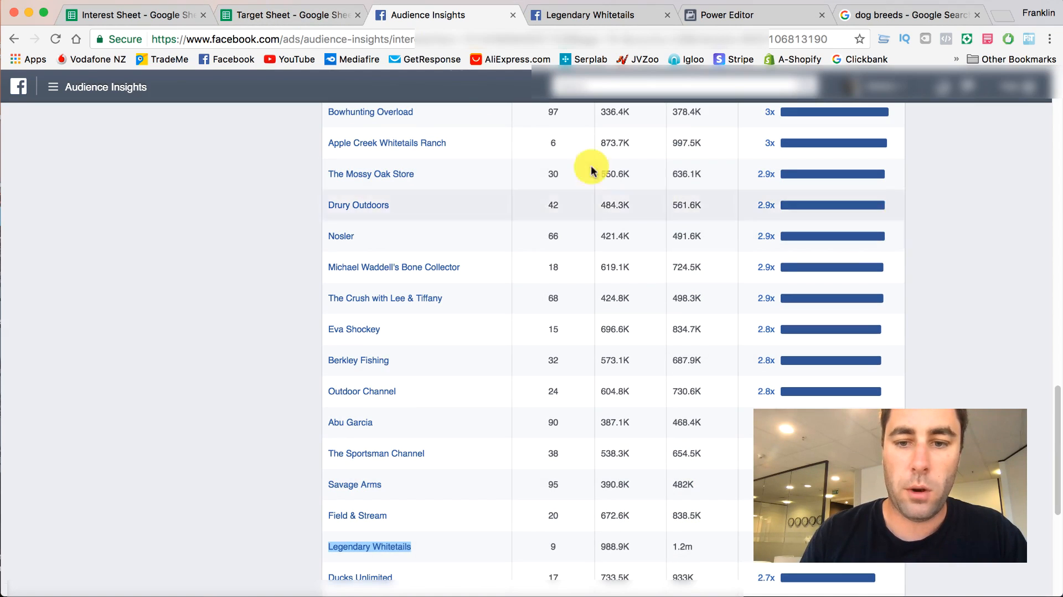
{"action": "left_click", "coordinate": [290, 13]}
{"action": "left_click", "coordinate": [582, 347]}
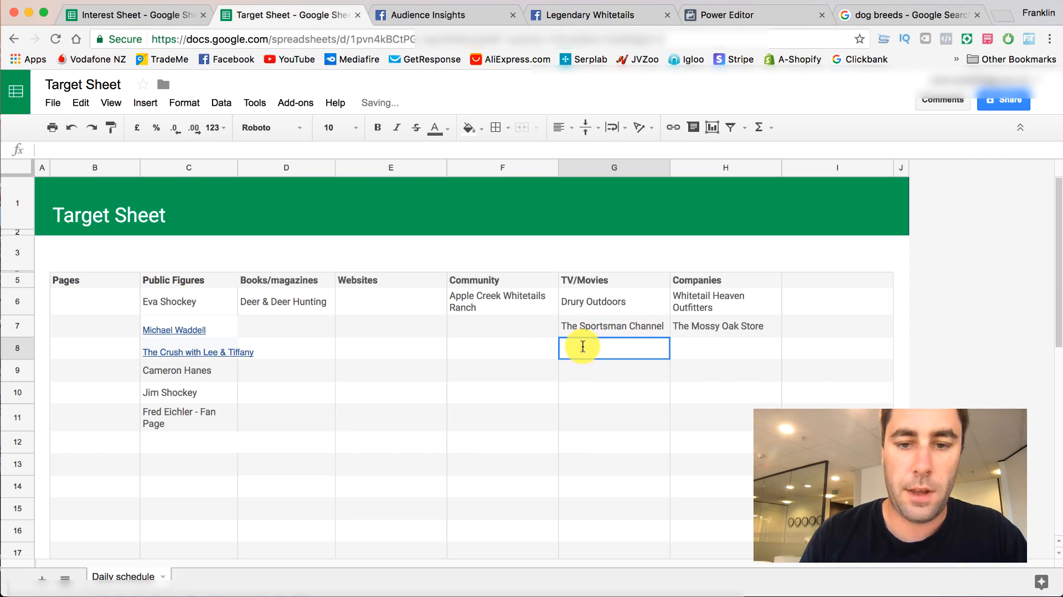
{"action": "left_click", "coordinate": [726, 351]}
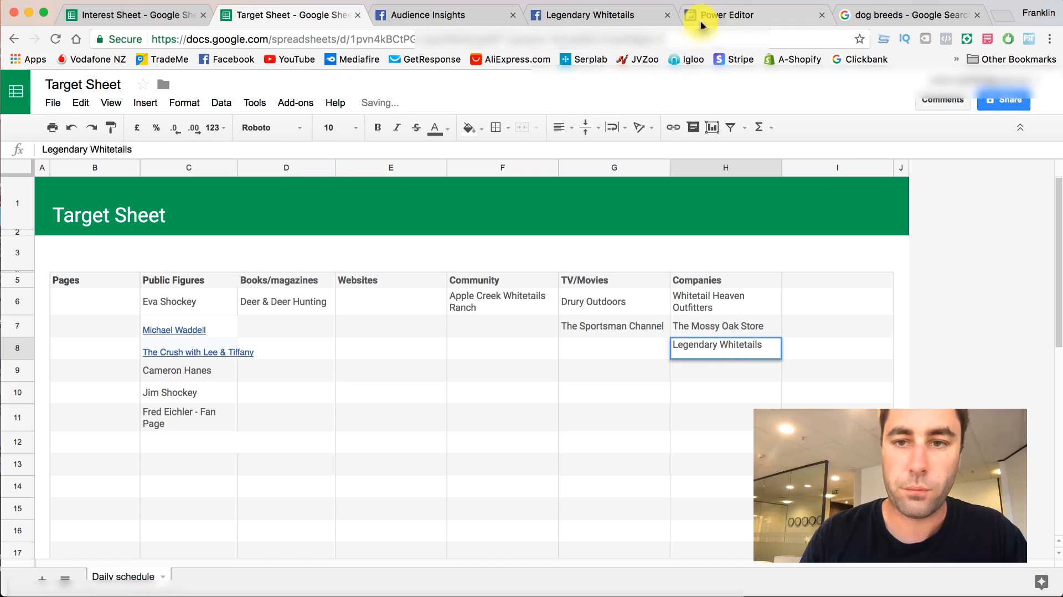
- Close the Legendary Whitetails page and sort the Page Likes table in Audience Insights by audience size, largest first
{"action": "left_click", "coordinate": [612, 14]}
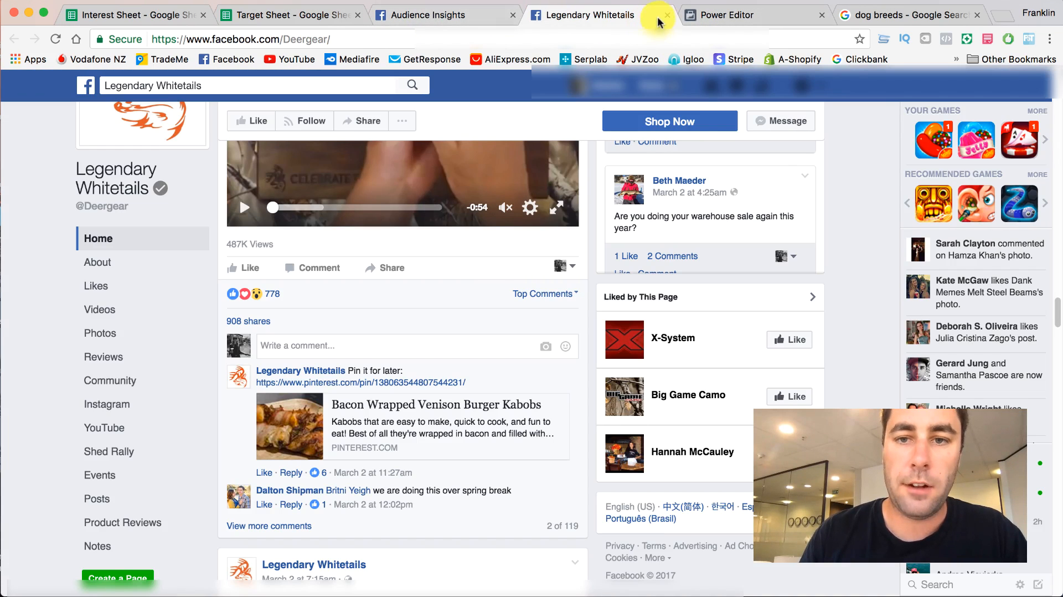
{"action": "left_click", "coordinate": [667, 16]}
{"action": "left_click", "coordinate": [446, 16]}
{"action": "scroll", "coordinate": [477, 381], "scroll_direction": "down", "scroll_amount": 4}
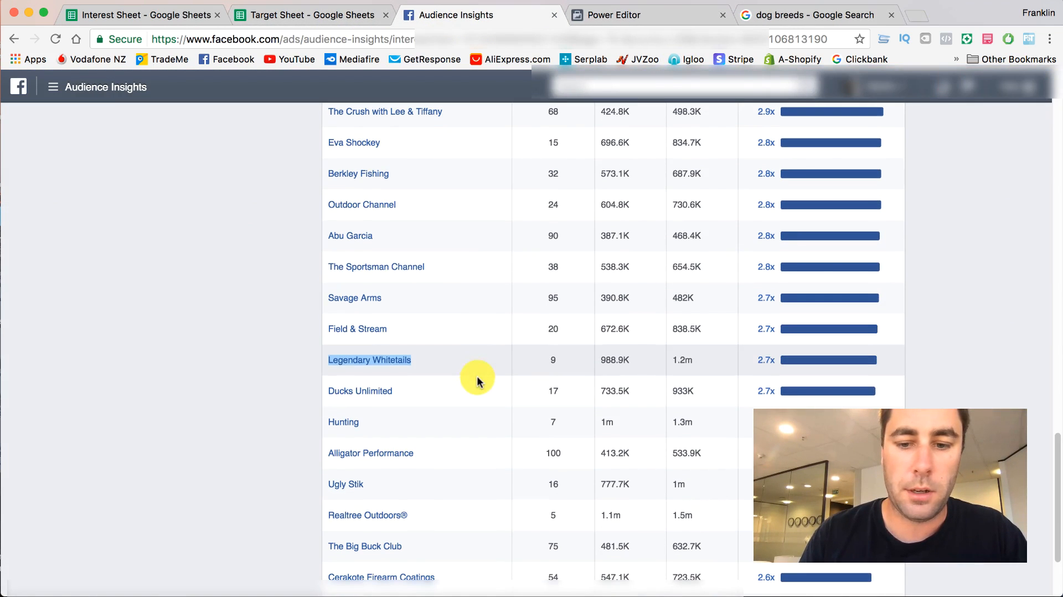
{"action": "scroll", "coordinate": [665, 322], "scroll_direction": "up", "scroll_amount": 8}
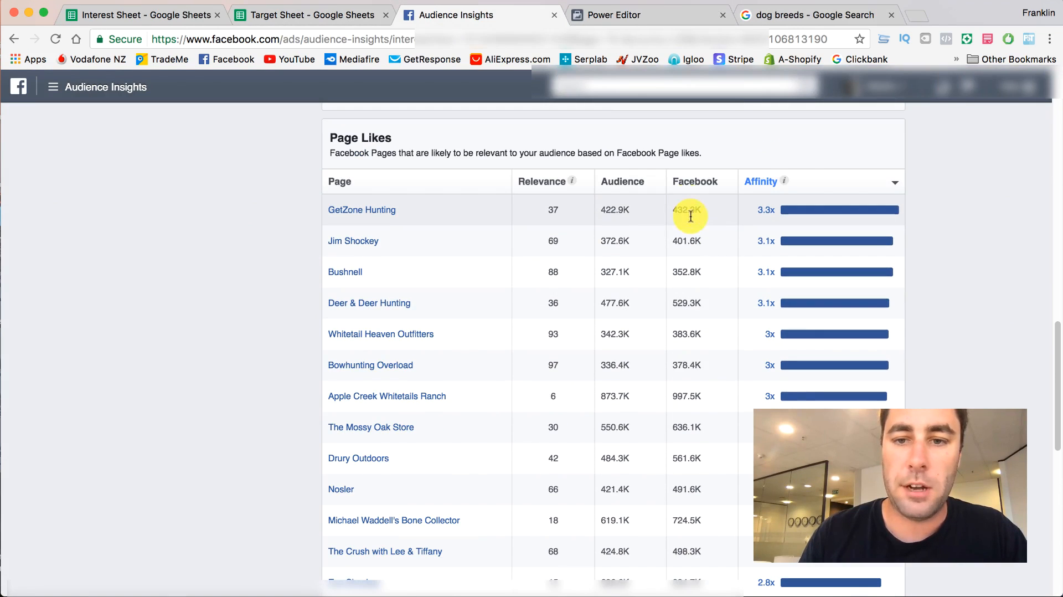
{"action": "left_click", "coordinate": [635, 191]}
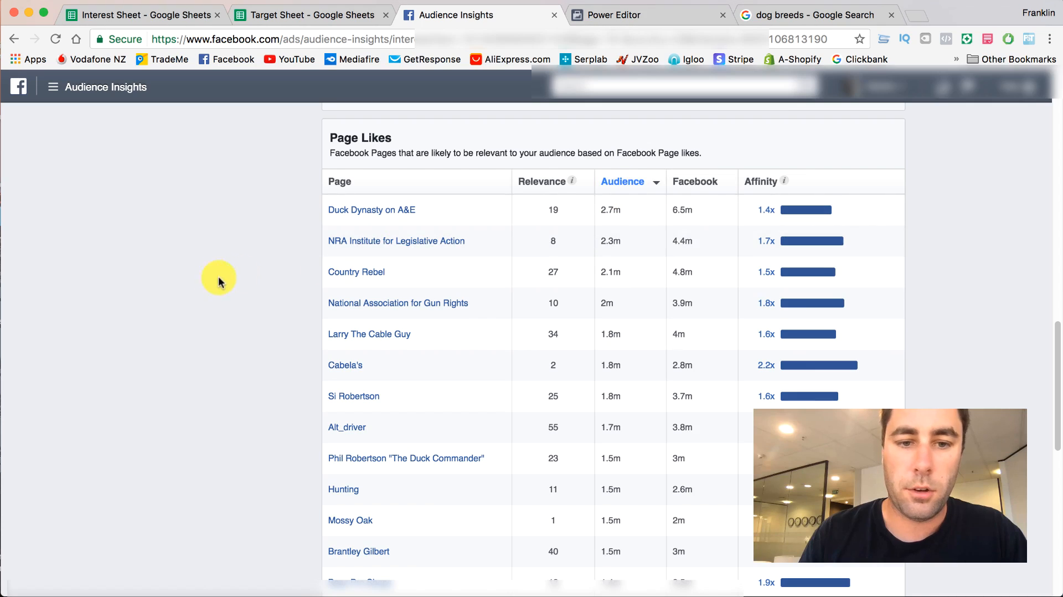
- Open the Ted Nugent, Academy Sports + Outdoors and Earl Dibbles Jr pages from the Page Likes table in separate tabs
{"action": "scroll", "coordinate": [211, 276], "scroll_direction": "down", "scroll_amount": 3}
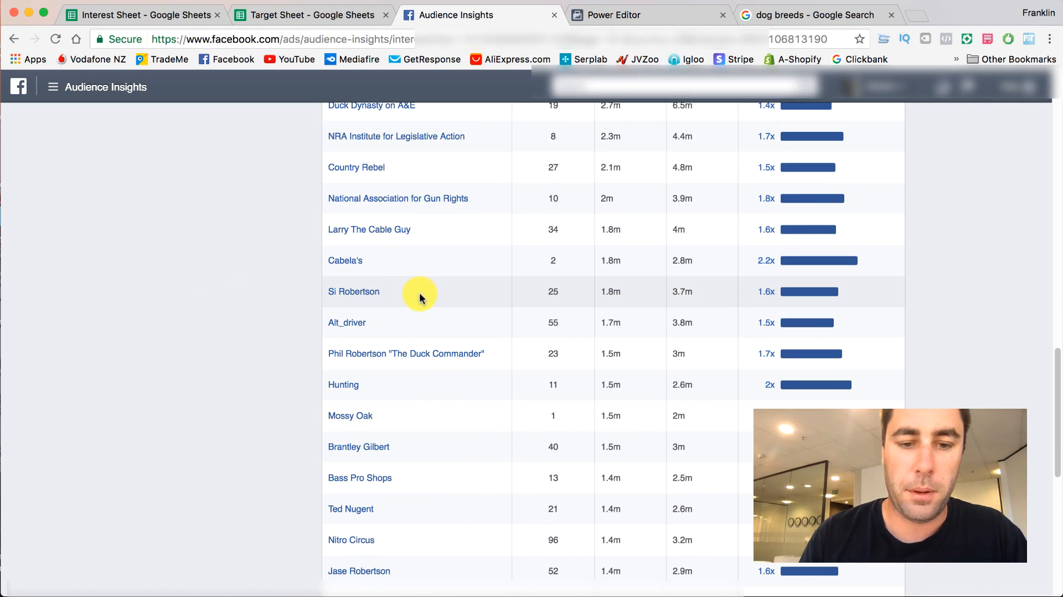
{"action": "scroll", "coordinate": [420, 293], "scroll_direction": "down", "scroll_amount": 2}
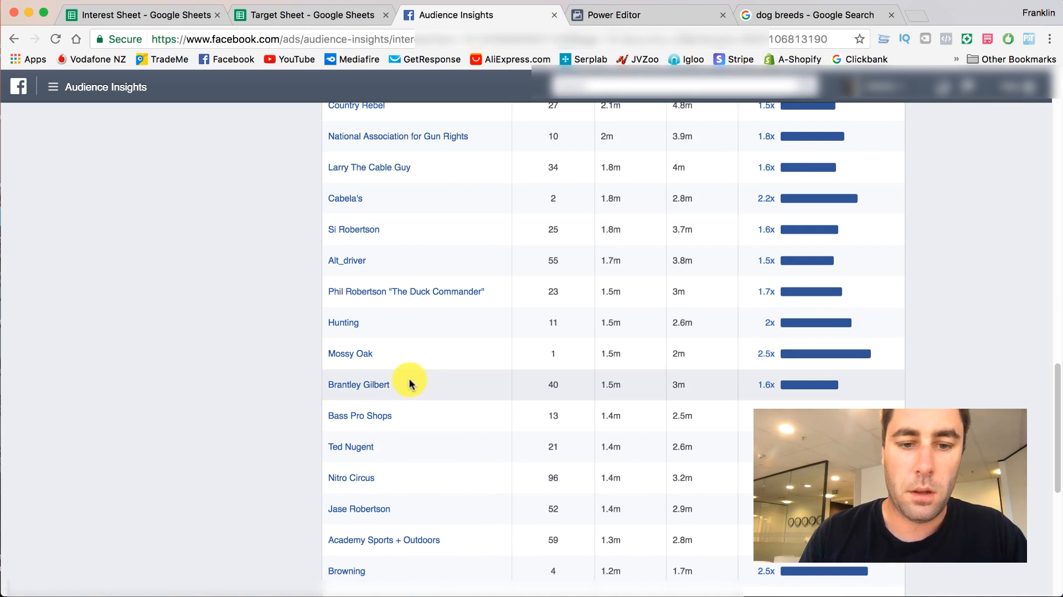
{"action": "scroll", "coordinate": [404, 408], "scroll_direction": "down", "scroll_amount": 1}
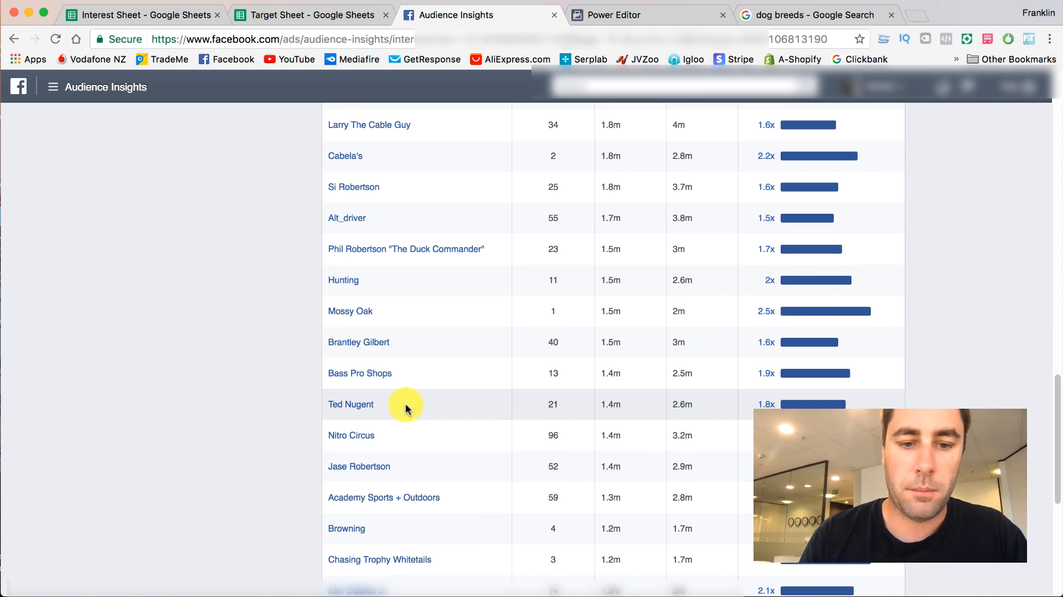
{"action": "right_click", "coordinate": [348, 408]}
{"action": "left_click", "coordinate": [377, 409]}
{"action": "scroll", "coordinate": [359, 407], "scroll_direction": "down", "scroll_amount": 1}
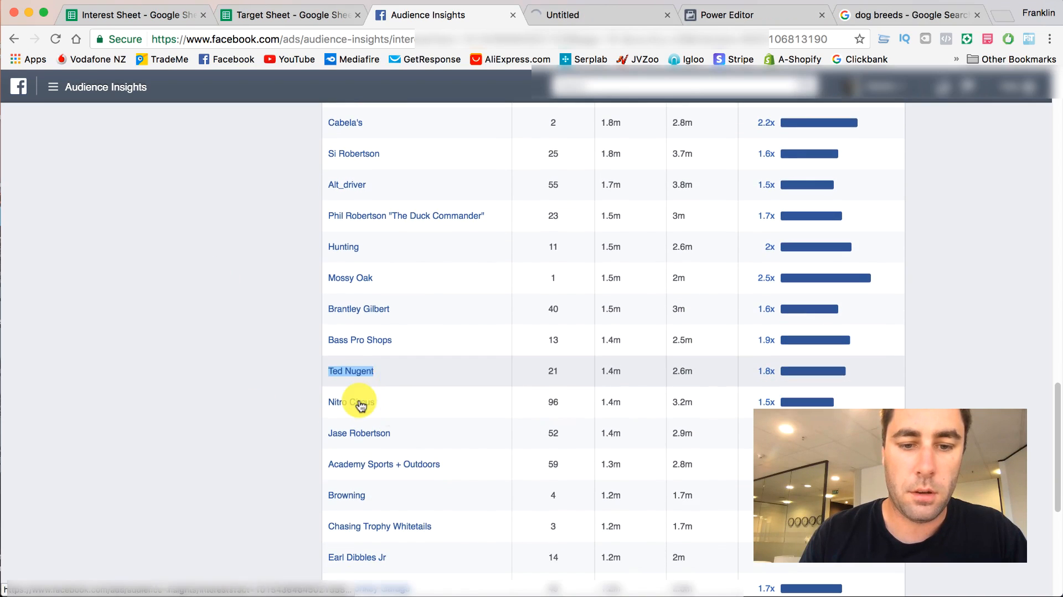
{"action": "right_click", "coordinate": [381, 466]}
{"action": "left_click", "coordinate": [388, 475]}
{"action": "scroll", "coordinate": [369, 433], "scroll_direction": "down", "scroll_amount": 1}
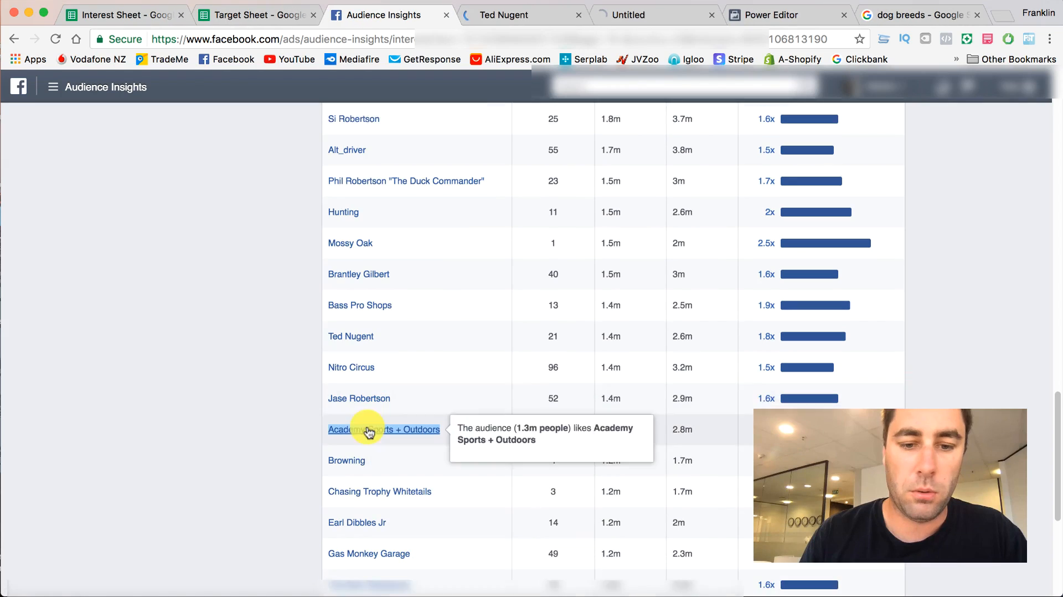
{"action": "scroll", "coordinate": [369, 437], "scroll_direction": "down", "scroll_amount": 1}
{"action": "right_click", "coordinate": [375, 499]}
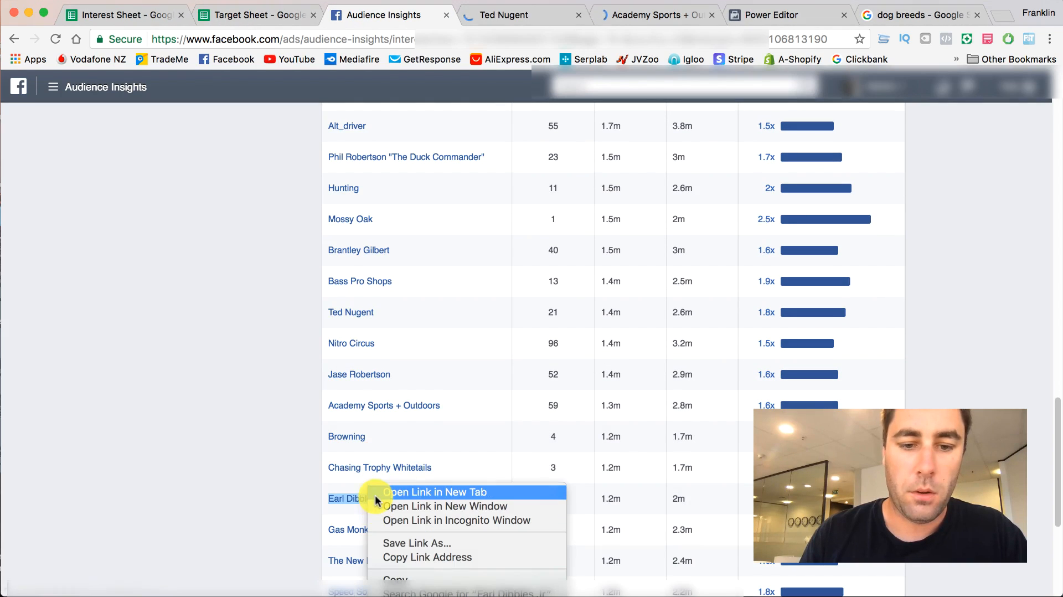
- Look through the three opened pages for their categories and posts, closing Ted Nugent and Academy Sports + Outdoors after viewing them
{"action": "left_click", "coordinate": [467, 14]}
{"action": "scroll", "coordinate": [458, 186], "scroll_direction": "down", "scroll_amount": 10}
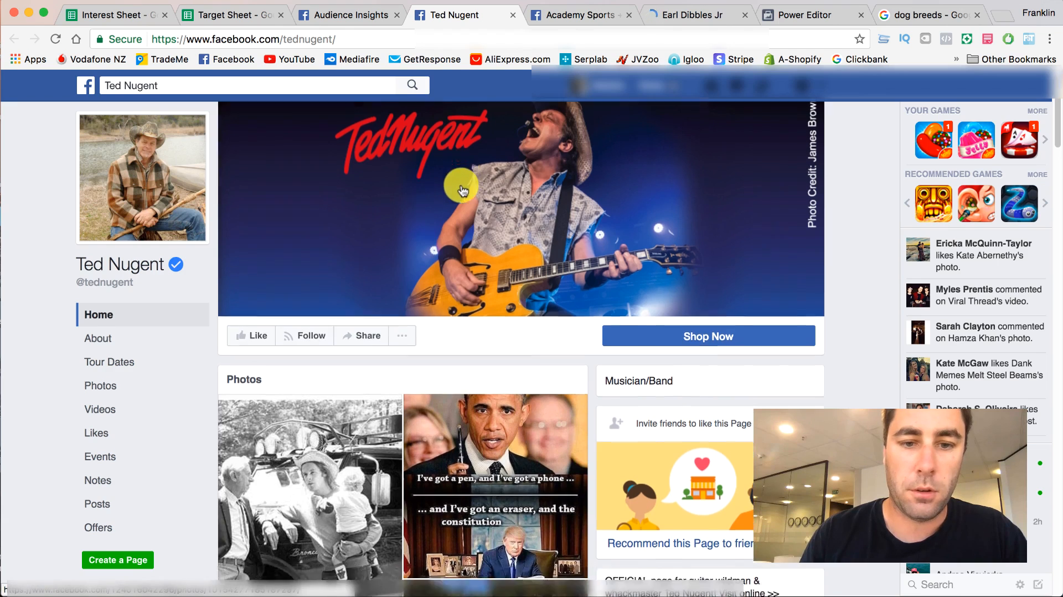
{"action": "scroll", "coordinate": [461, 189], "scroll_direction": "down", "scroll_amount": 5}
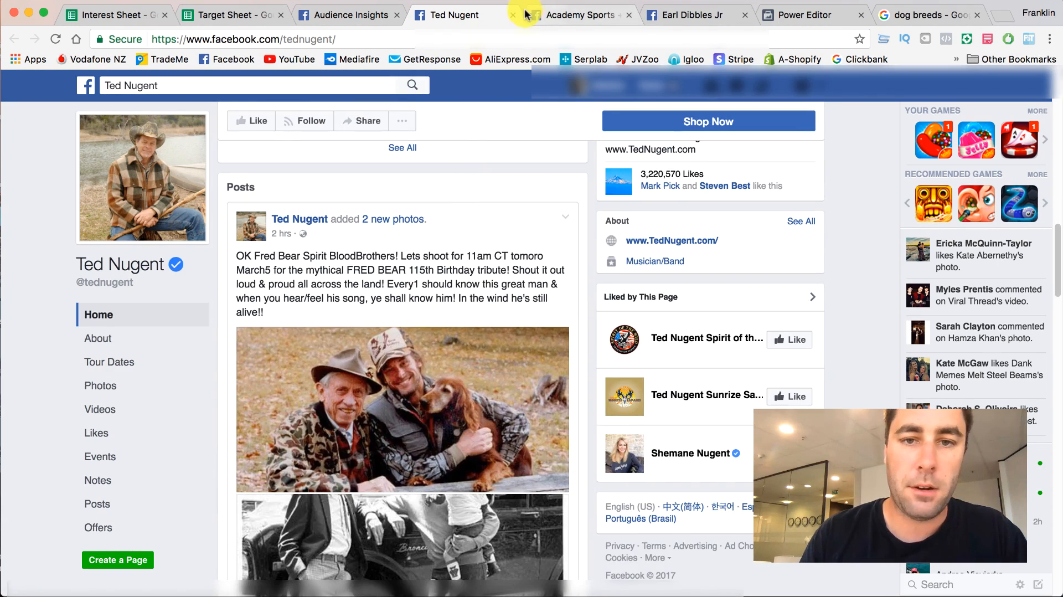
{"action": "scroll", "coordinate": [415, 237], "scroll_direction": "down", "scroll_amount": 7}
{"action": "scroll", "coordinate": [425, 210], "scroll_direction": "down", "scroll_amount": 15}
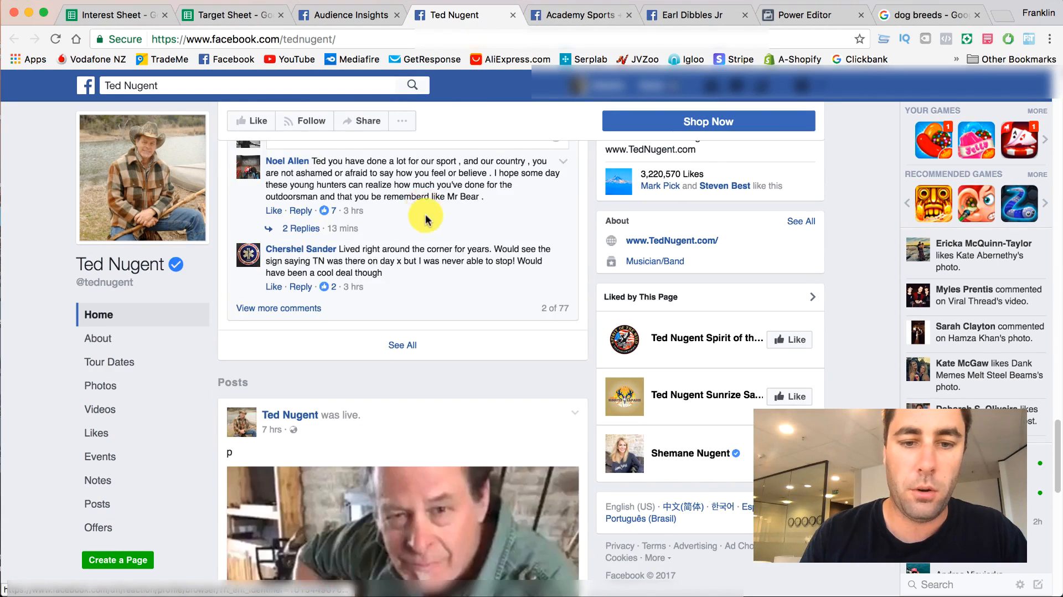
{"action": "left_click", "coordinate": [514, 17]}
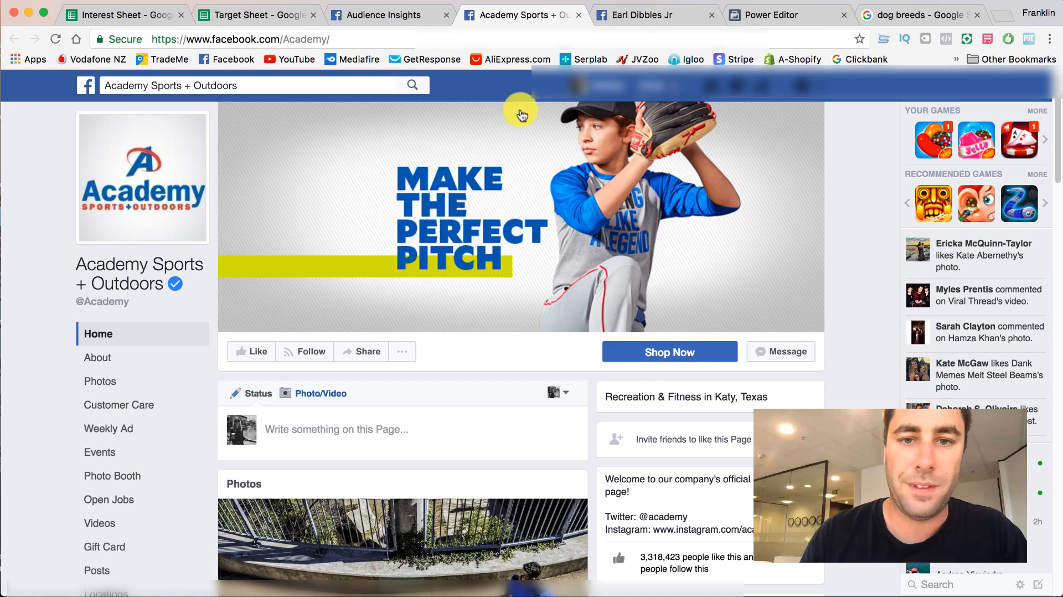
{"action": "left_click", "coordinate": [580, 15]}
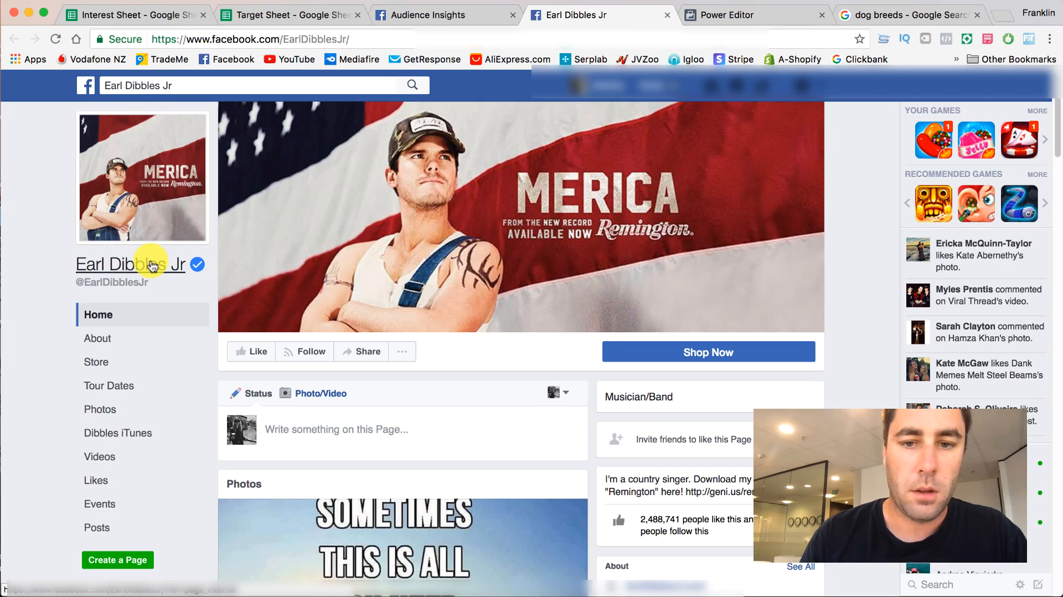
{"action": "scroll", "coordinate": [150, 265], "scroll_direction": "down", "scroll_amount": 15}
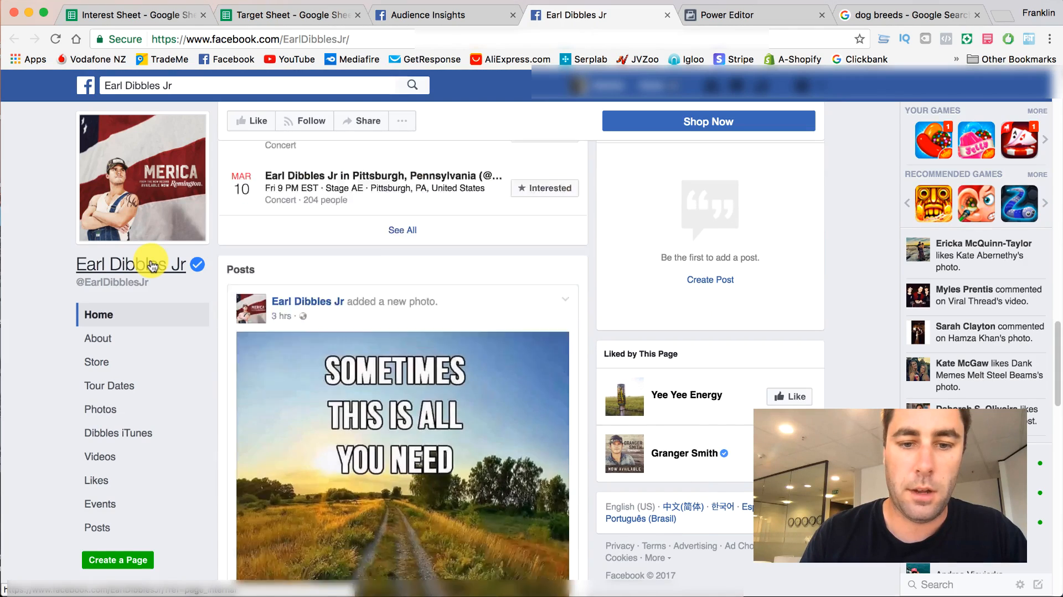
- Copy the name Earl Dibbles Jr from the Page Likes table into the Target Sheet's Public Figures column, below Fred Eichler - Fan Page
{"action": "left_click", "coordinate": [429, 19]}
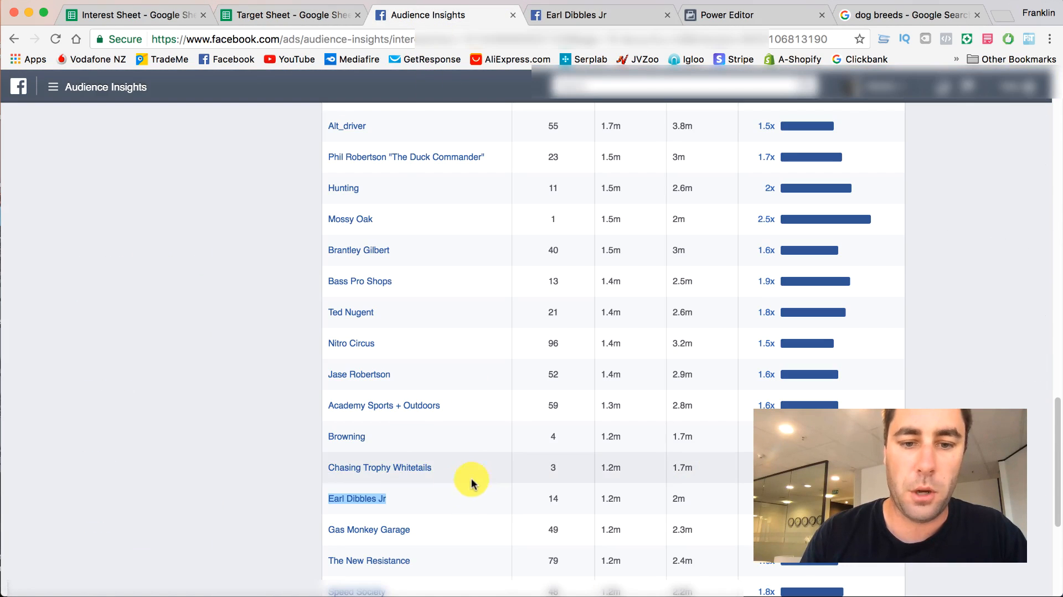
{"action": "right_click", "coordinate": [371, 500]}
{"action": "left_click", "coordinate": [404, 578]}
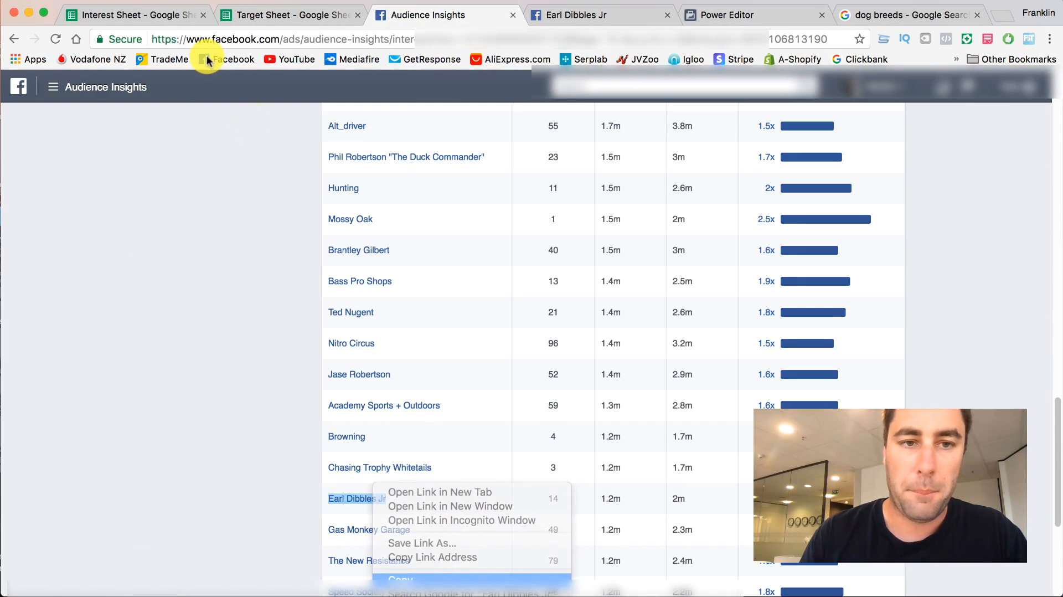
{"action": "left_click", "coordinate": [163, 15]}
{"action": "left_click", "coordinate": [292, 17]}
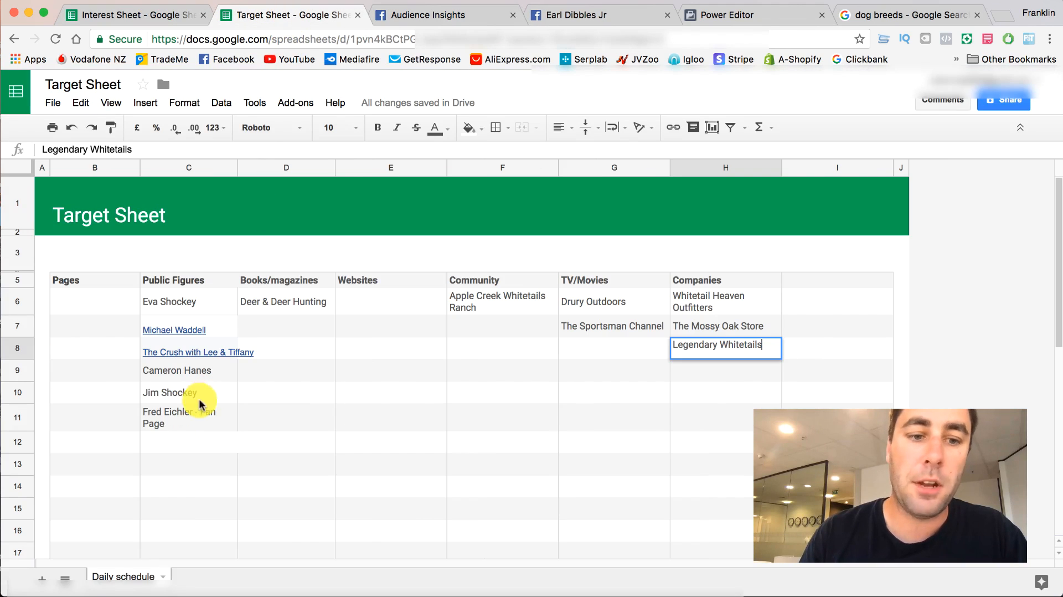
{"action": "double_click", "coordinate": [166, 453]}
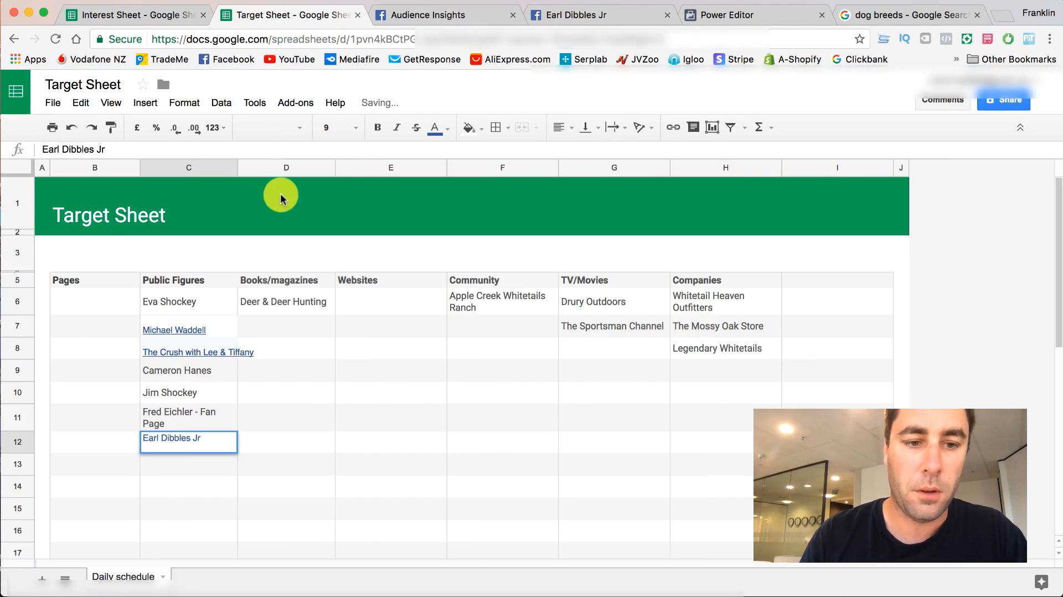
- Load more rows of the Page Likes table in Audience Insights and look through the additional pages
{"action": "left_click", "coordinate": [453, 11]}
{"action": "scroll", "coordinate": [482, 242], "scroll_direction": "down", "scroll_amount": 3}
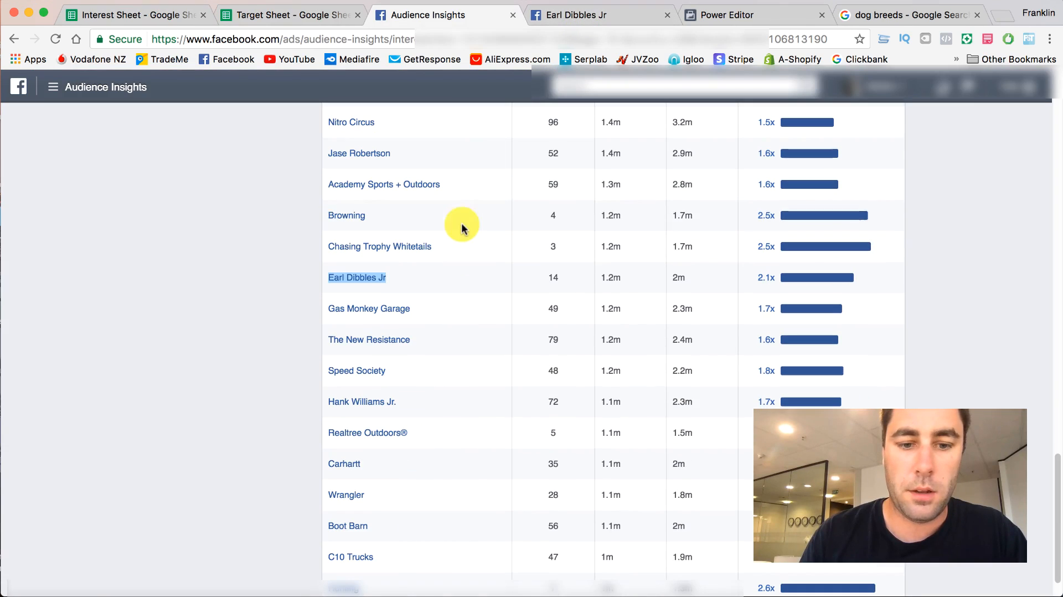
{"action": "scroll", "coordinate": [488, 227], "scroll_direction": "down", "scroll_amount": 1}
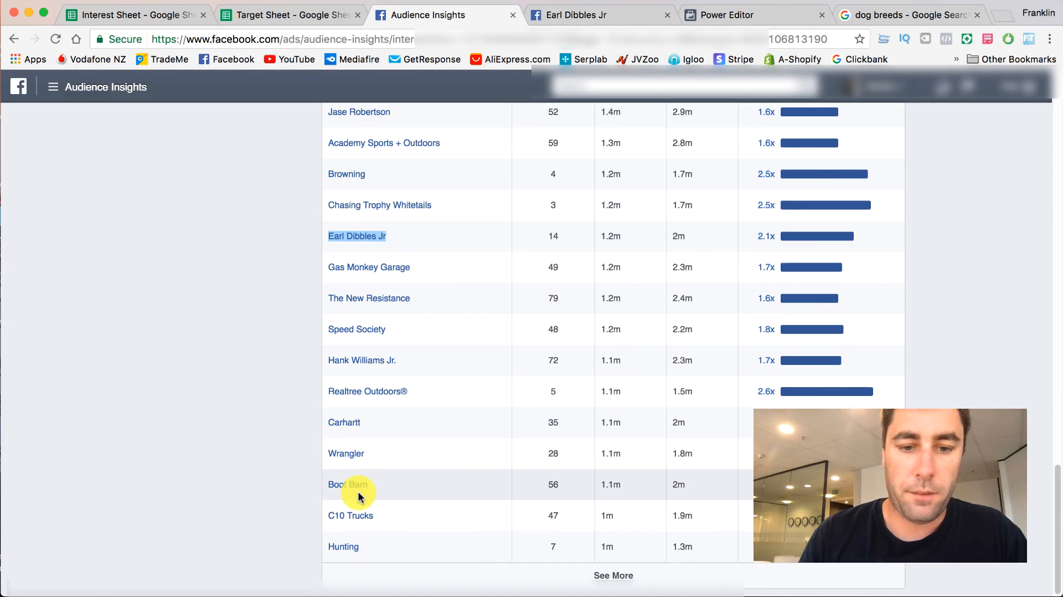
{"action": "left_click", "coordinate": [613, 576]}
{"action": "scroll", "coordinate": [408, 401], "scroll_direction": "down", "scroll_amount": 4}
{"action": "scroll", "coordinate": [407, 401], "scroll_direction": "down", "scroll_amount": 3}
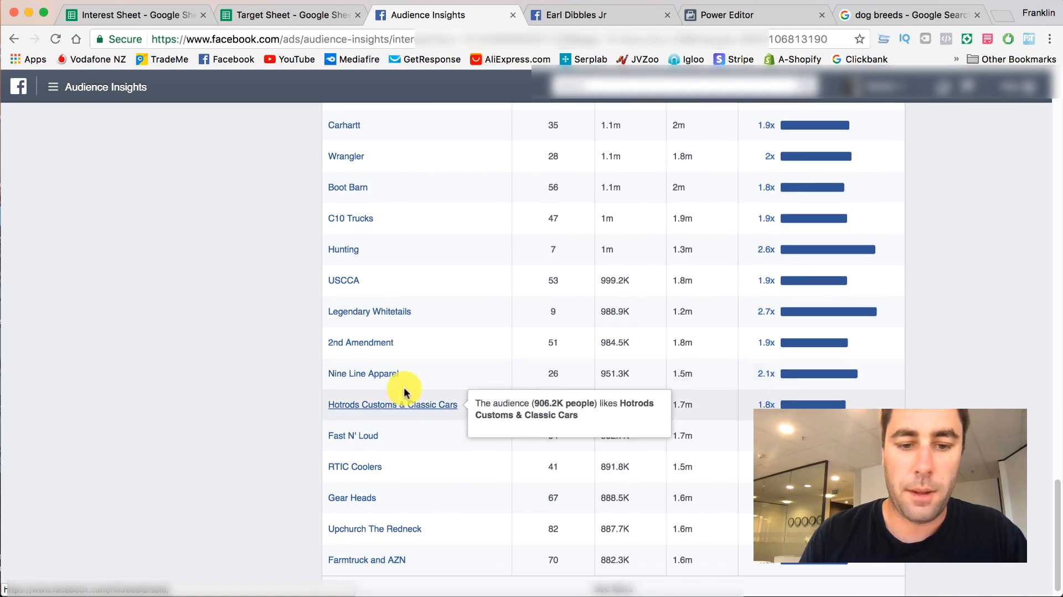
- Close the Earl Dibbles Jr page and remove the Hunting interest from the audience in Audience Insights
{"action": "left_click", "coordinate": [551, 19]}
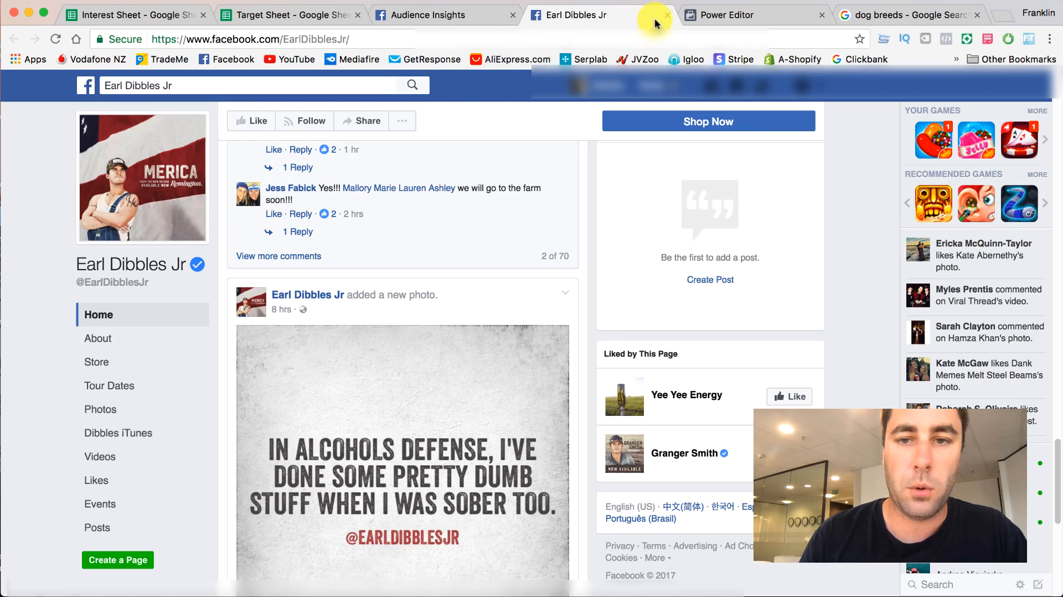
{"action": "left_click", "coordinate": [668, 15]}
{"action": "scroll", "coordinate": [404, 209], "scroll_direction": "up", "scroll_amount": 10}
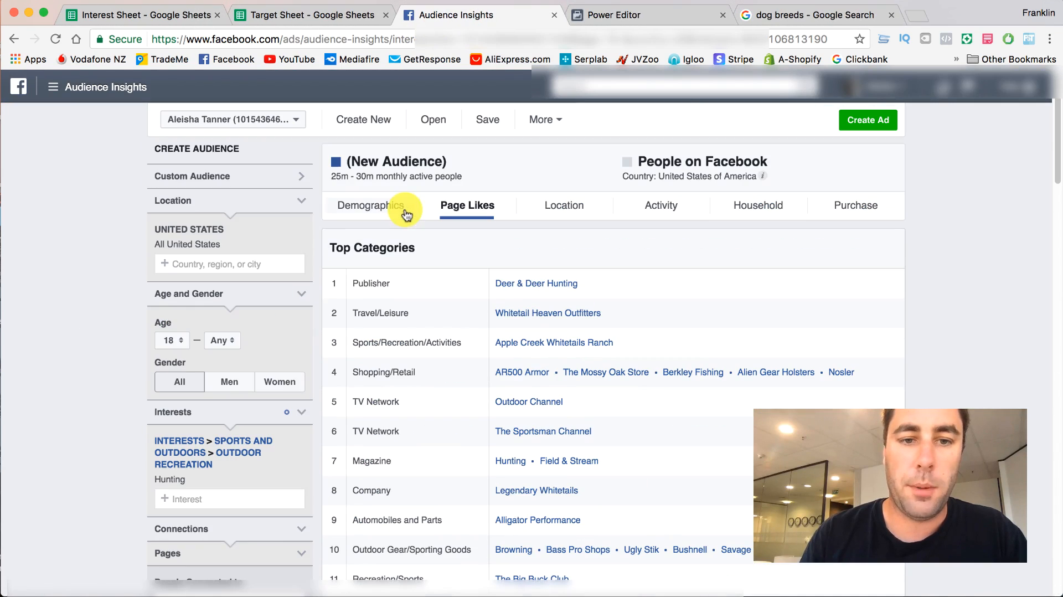
{"action": "left_click", "coordinate": [303, 443]}
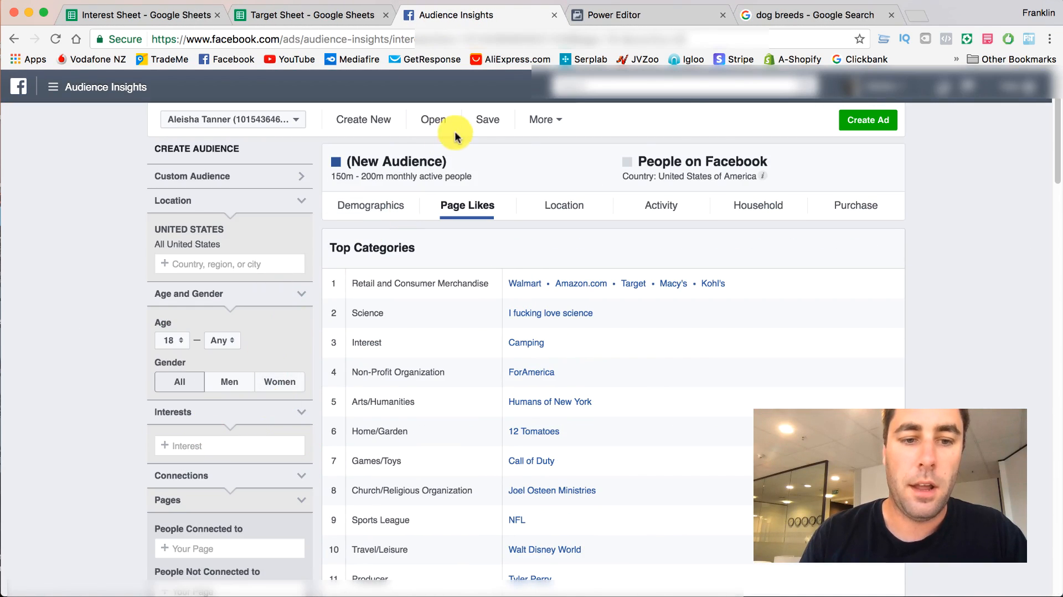
- Check Earl Dibbles Jr from the Target Sheet as an interest in Audience Insights, picking the suggested Granger Smith
{"action": "left_click", "coordinate": [266, 14]}
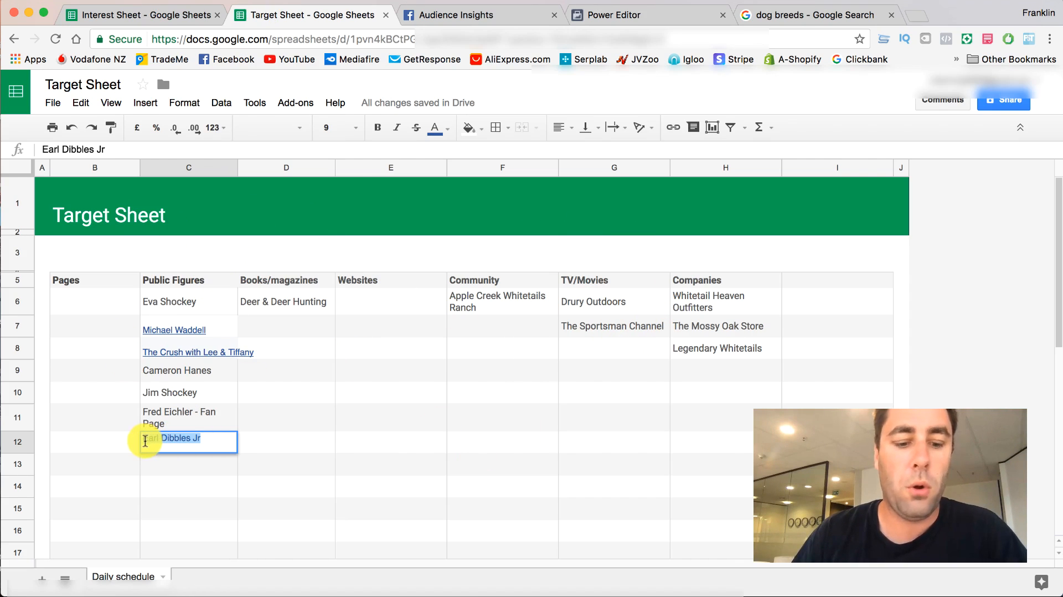
{"action": "left_click", "coordinate": [449, 17]}
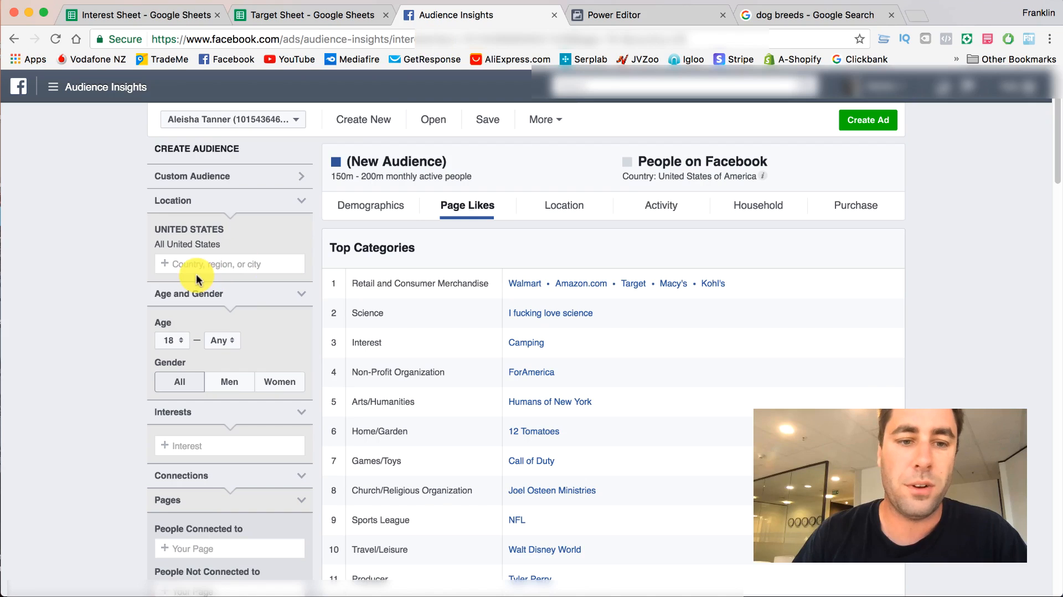
{"action": "left_click", "coordinate": [222, 455]}
{"action": "type", "text": "Earl Dibbles Jr"}
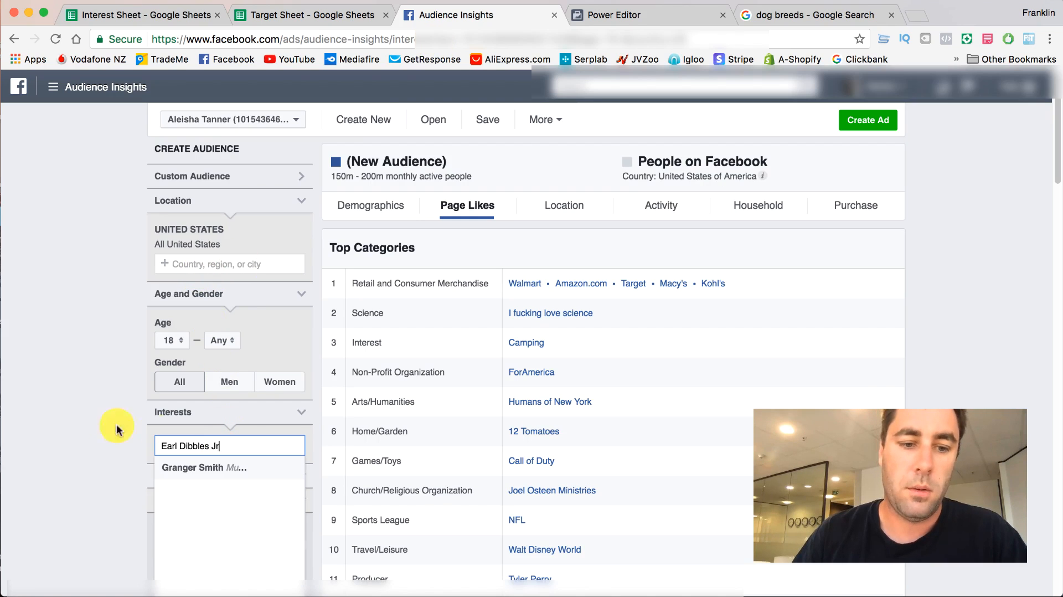
{"action": "key", "text": "Return"}
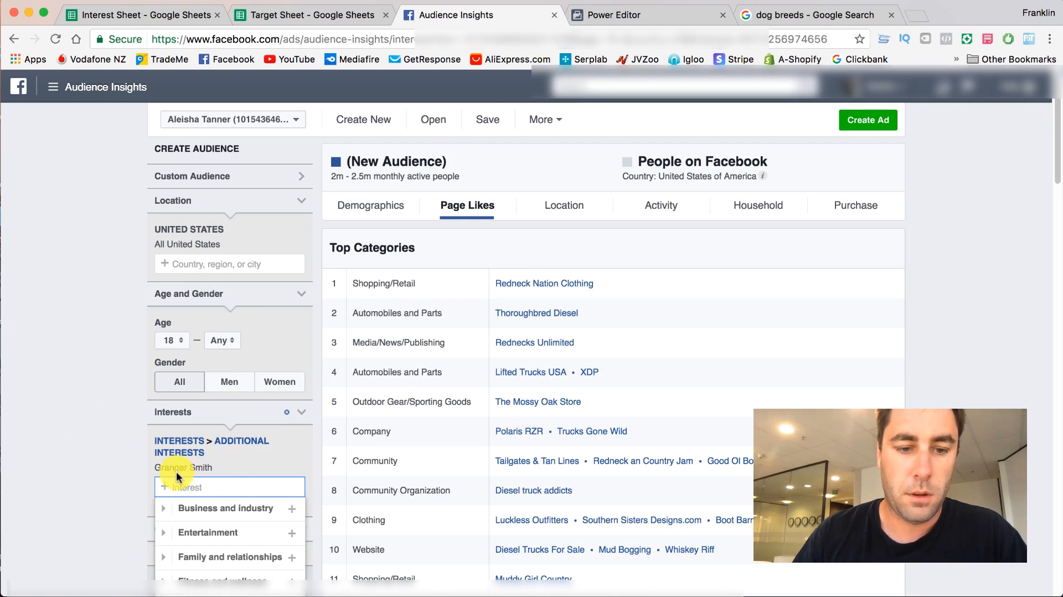
{"action": "scroll", "coordinate": [465, 469], "scroll_direction": "down", "scroll_amount": 5}
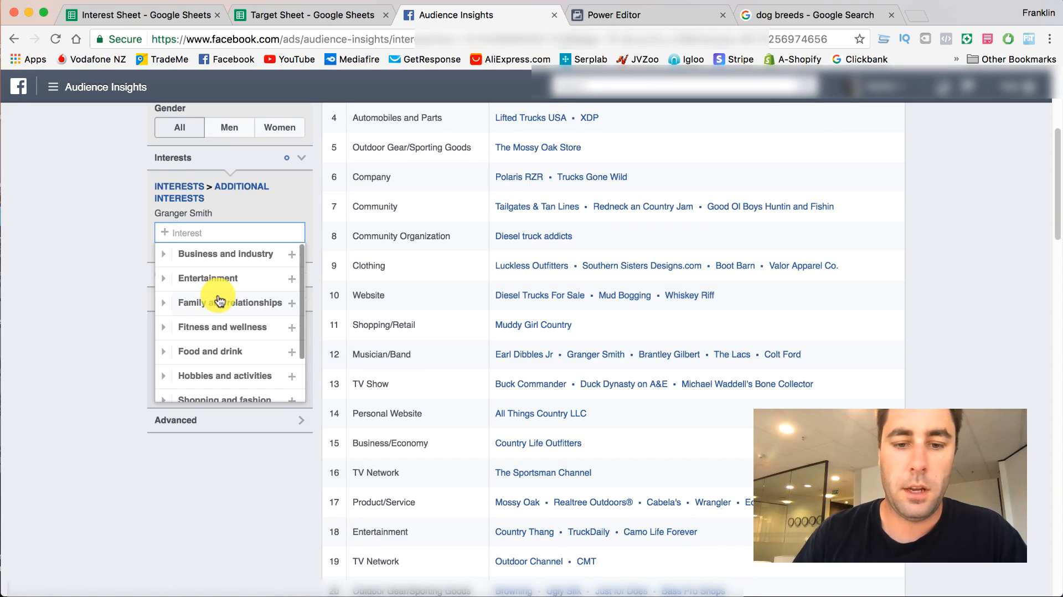
- In the Target Sheet, remove Earl Dibbles Jr from Public Figures and copy Deer & Deer Hunting from Books/magazines
{"action": "left_click", "coordinate": [280, 14]}
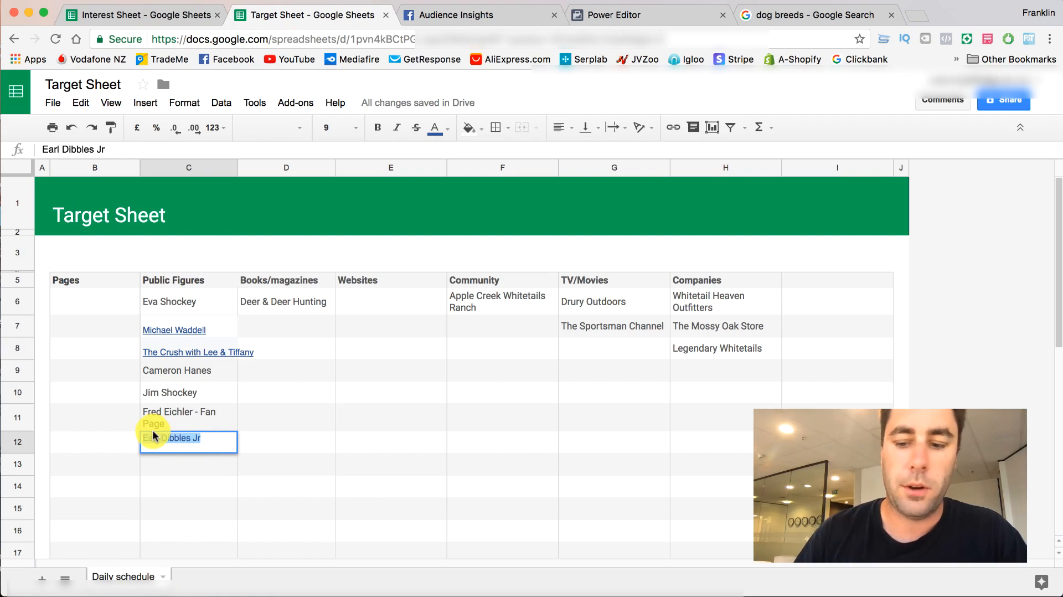
{"action": "left_click", "coordinate": [273, 301]}
{"action": "right_click", "coordinate": [275, 302]}
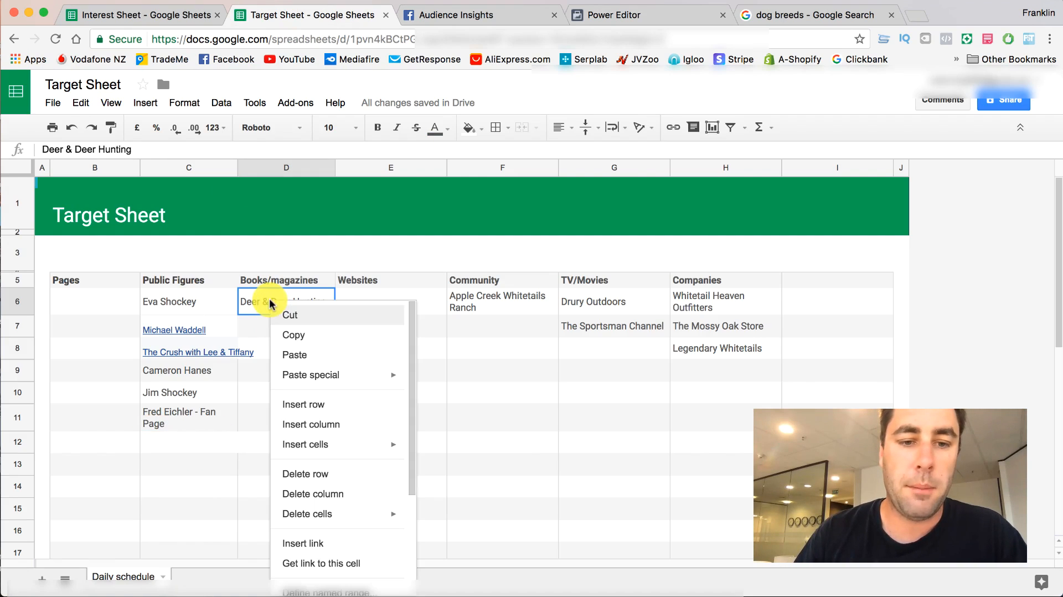
{"action": "left_click", "coordinate": [290, 334]}
- Replace the Granger Smith interest with Deer & Deer Hunting in Audience Insights
{"action": "left_click", "coordinate": [431, 25]}
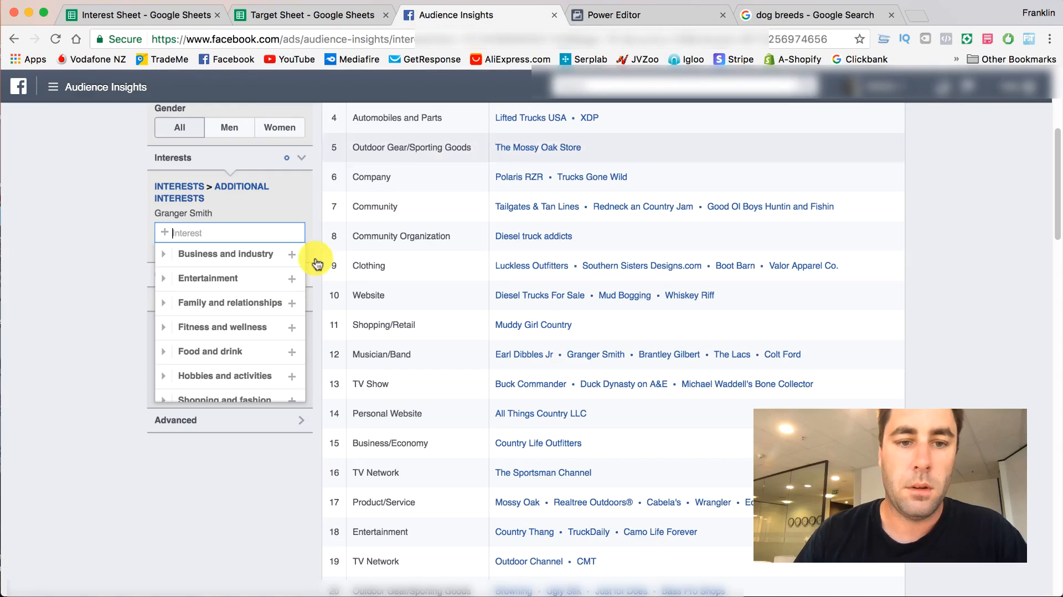
{"action": "left_click", "coordinate": [302, 215]}
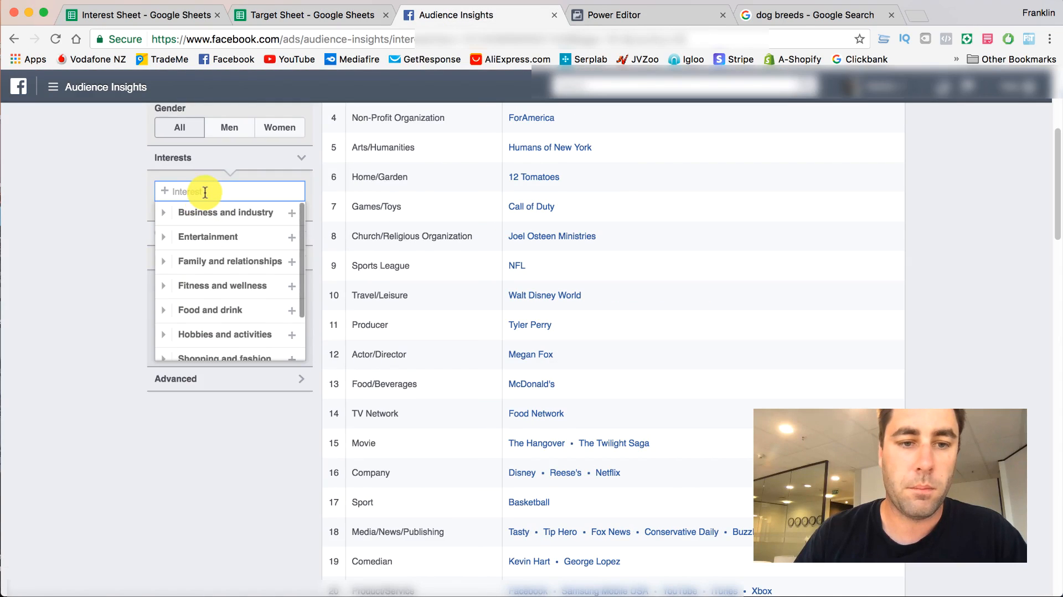
{"action": "key", "text": "ctrl+v"}
{"action": "left_click", "coordinate": [181, 212]}
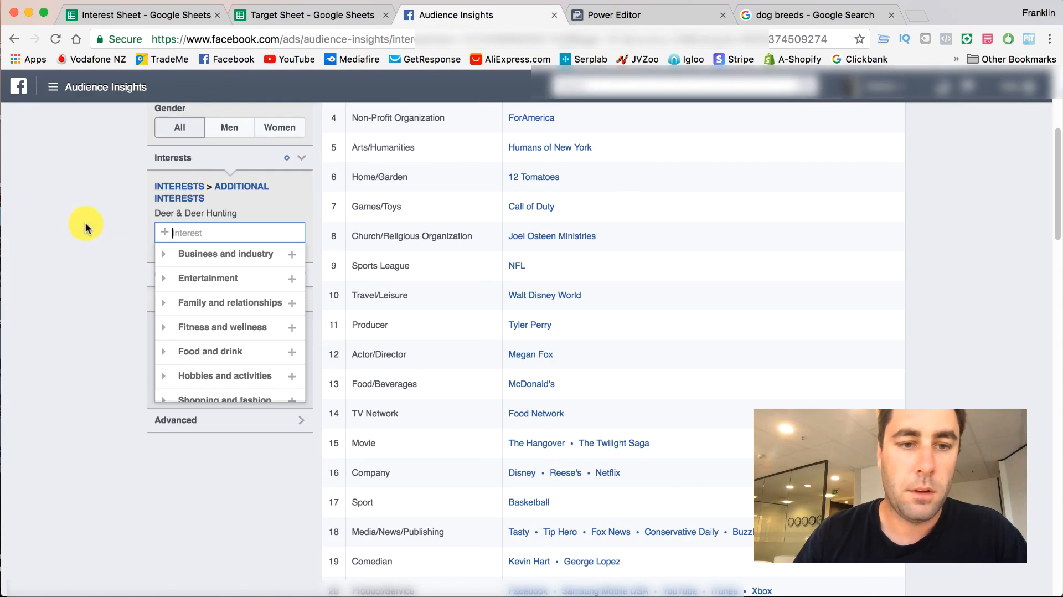
{"action": "left_click", "coordinate": [86, 224]}
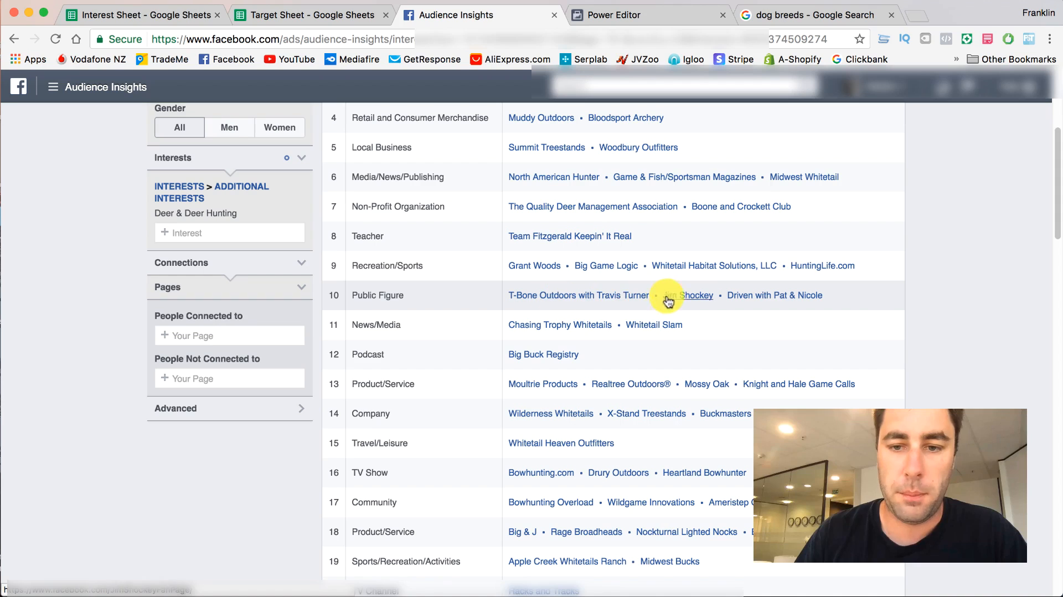
- Open the Driven with Pat & Nicole, Chasing Trophy Whitetails and Whitetail Slam pages from Page Likes in separate browser tabs
{"action": "right_click", "coordinate": [766, 302]}
{"action": "left_click", "coordinate": [781, 306]}
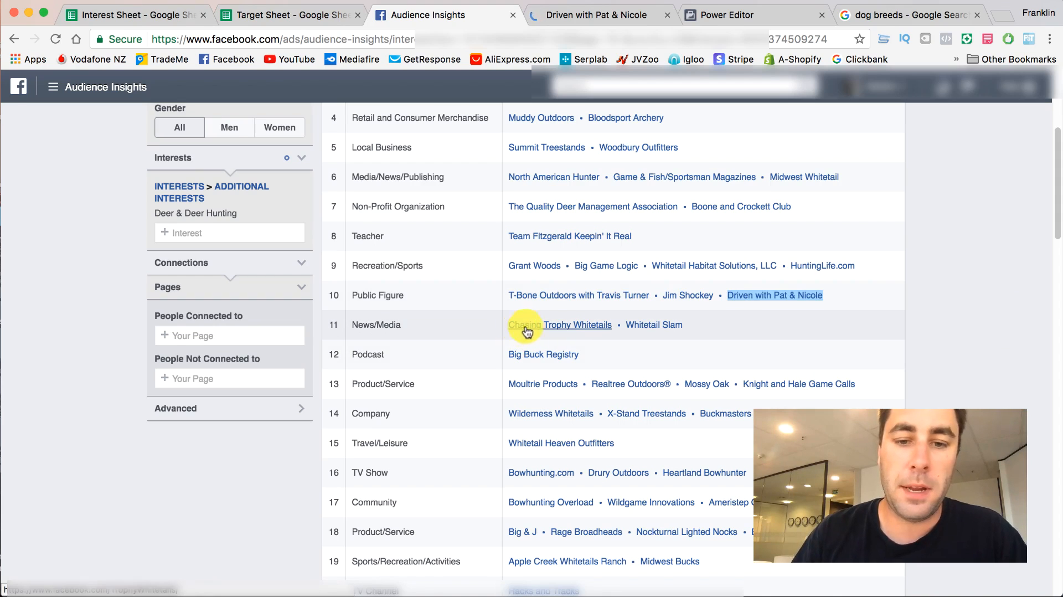
{"action": "right_click", "coordinate": [583, 326]}
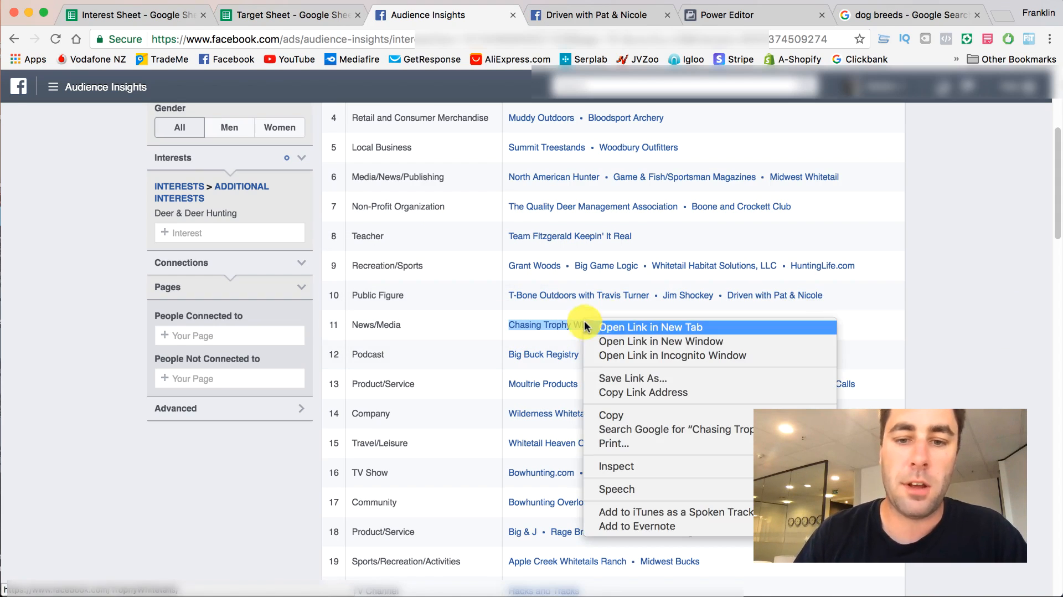
{"action": "left_click", "coordinate": [623, 327]}
{"action": "right_click", "coordinate": [657, 325]}
{"action": "left_click", "coordinate": [664, 333]}
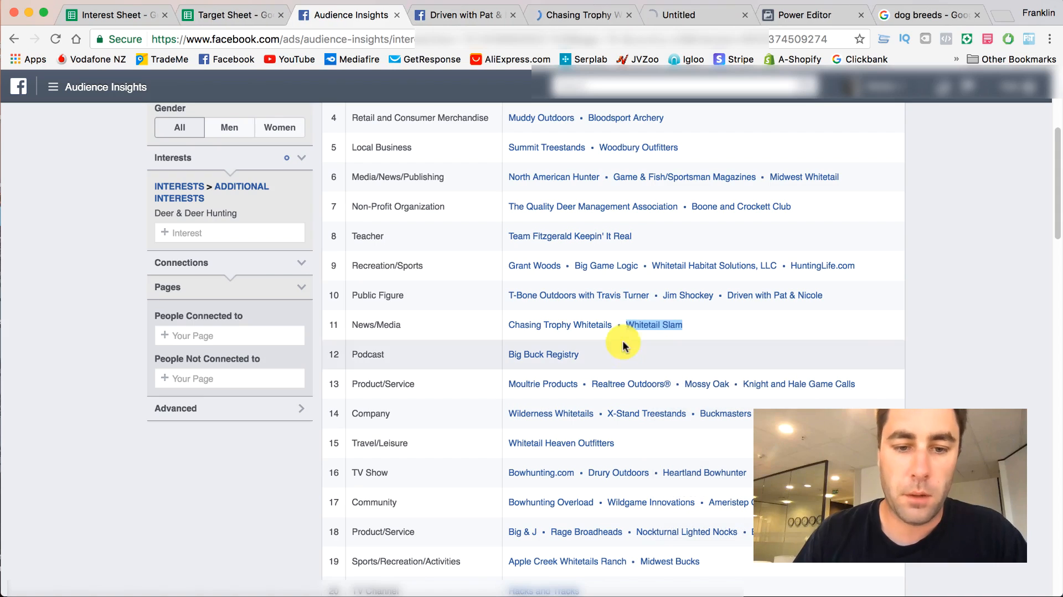
- Look through the remaining Page Likes rows and examine the Driven with Pat & Nicole page's category, likes and posts
{"action": "scroll", "coordinate": [587, 396], "scroll_direction": "down", "scroll_amount": 3}
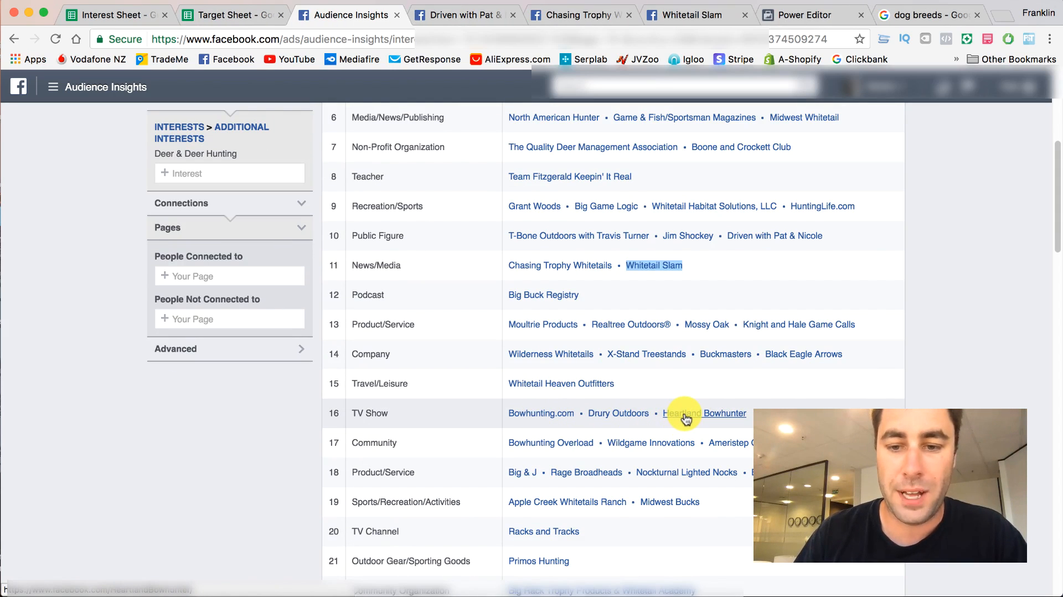
{"action": "scroll", "coordinate": [543, 421], "scroll_direction": "down", "scroll_amount": 1}
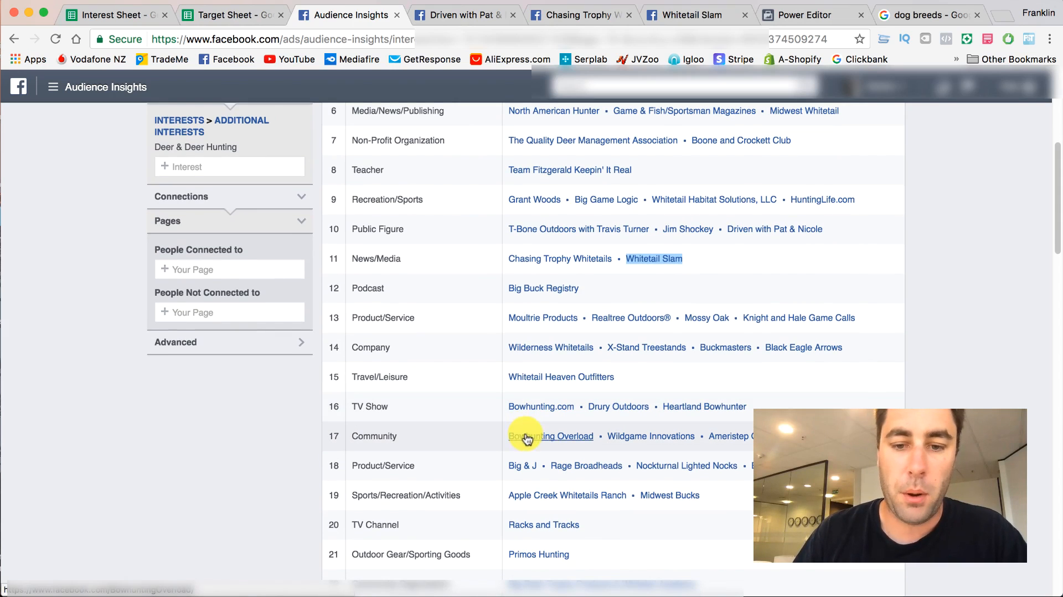
{"action": "scroll", "coordinate": [194, 182], "scroll_direction": "up", "scroll_amount": 1}
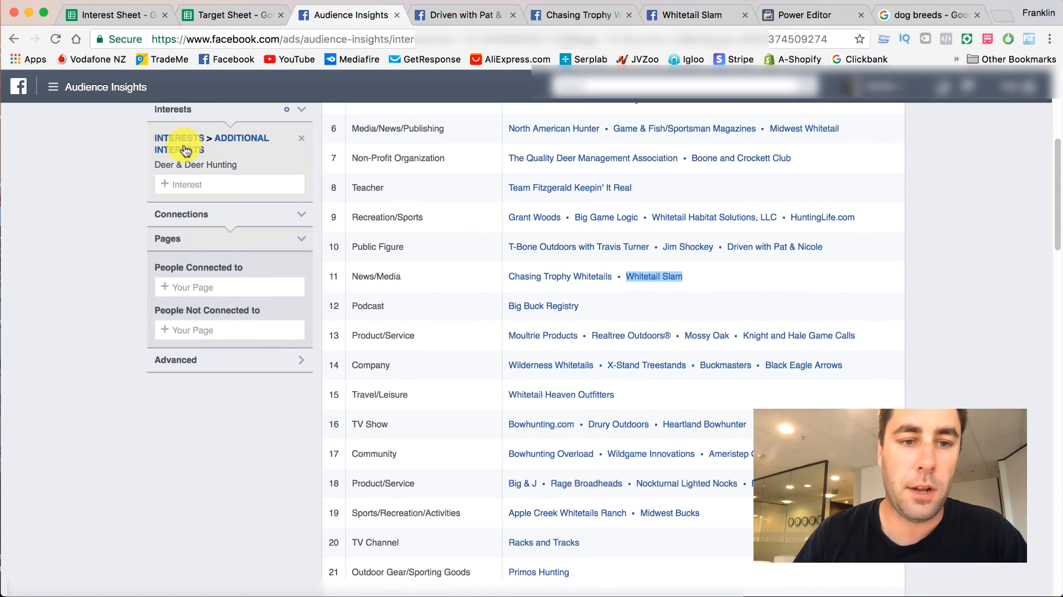
{"action": "scroll", "coordinate": [496, 273], "scroll_direction": "down", "scroll_amount": 6}
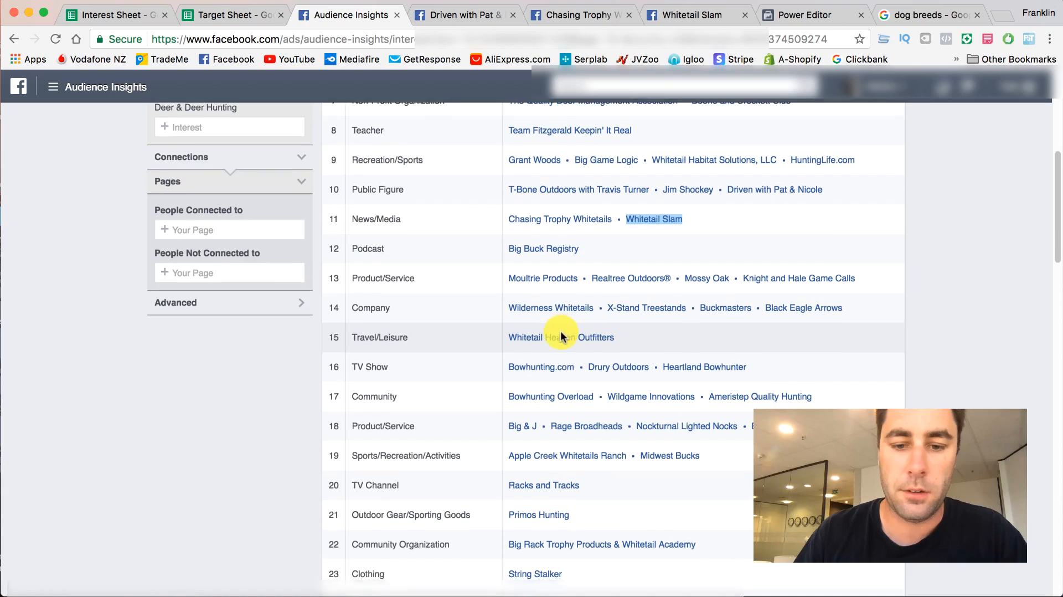
{"action": "left_click", "coordinate": [443, 14]}
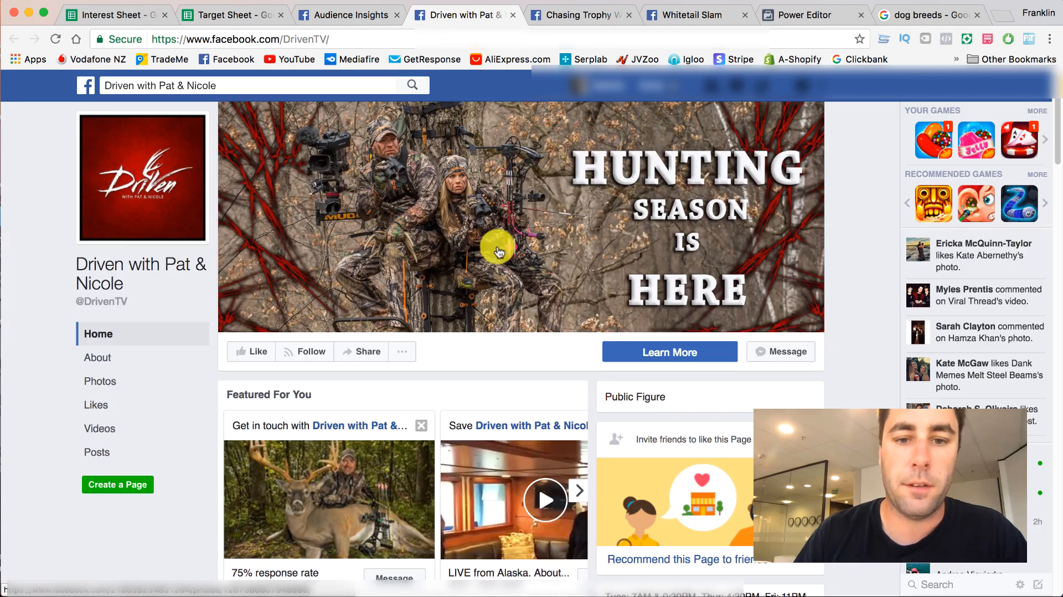
{"action": "scroll", "coordinate": [437, 250], "scroll_direction": "down", "scroll_amount": 1}
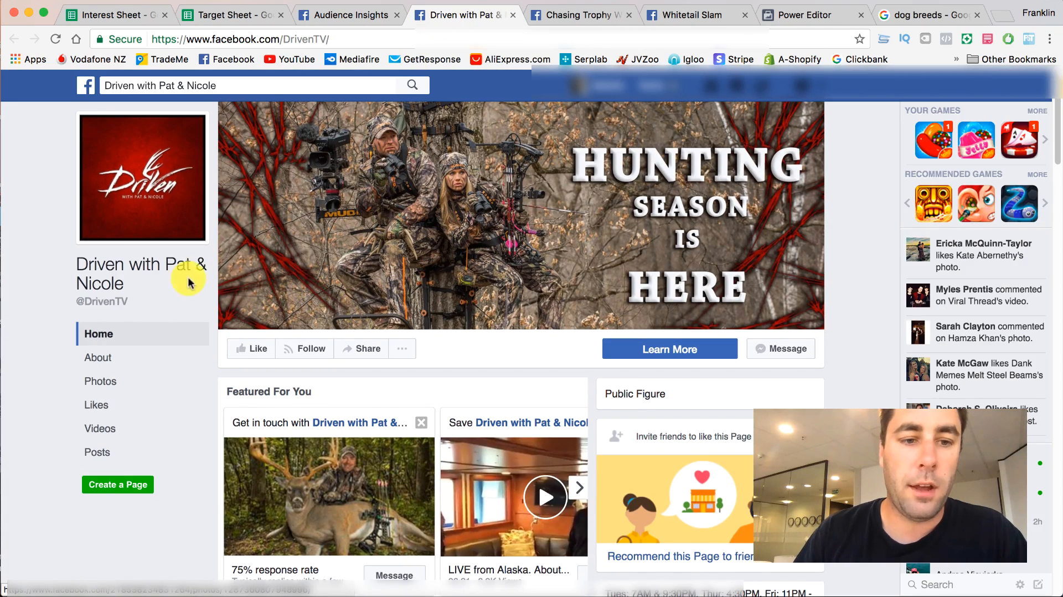
{"action": "scroll", "coordinate": [148, 281], "scroll_direction": "down", "scroll_amount": 7}
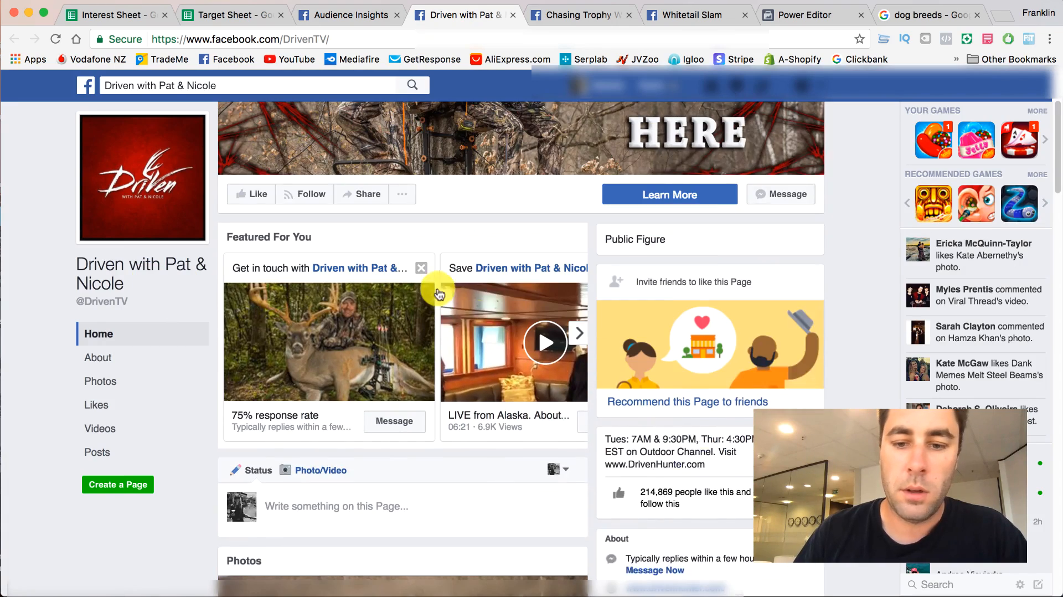
{"action": "scroll", "coordinate": [562, 383], "scroll_direction": "up", "scroll_amount": 7}
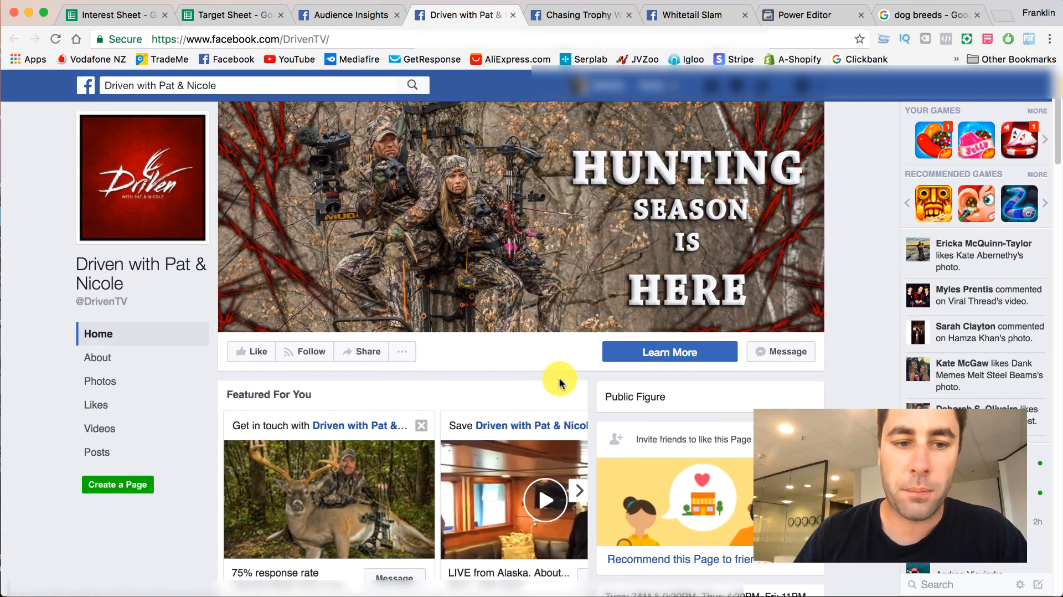
{"action": "scroll", "coordinate": [559, 382], "scroll_direction": "down", "scroll_amount": 10}
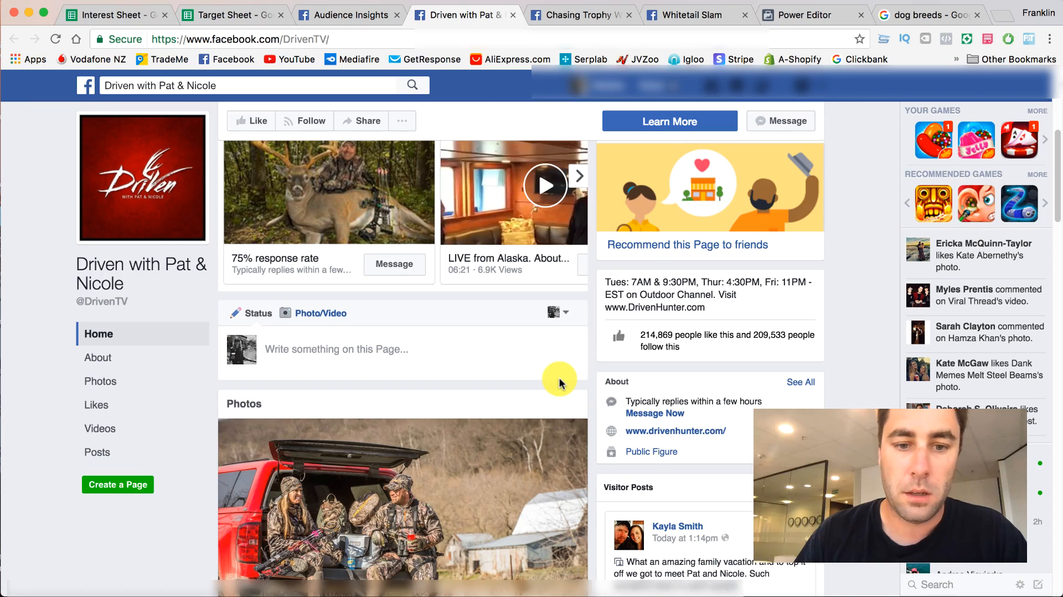
{"action": "scroll", "coordinate": [654, 341], "scroll_direction": "down", "scroll_amount": 10}
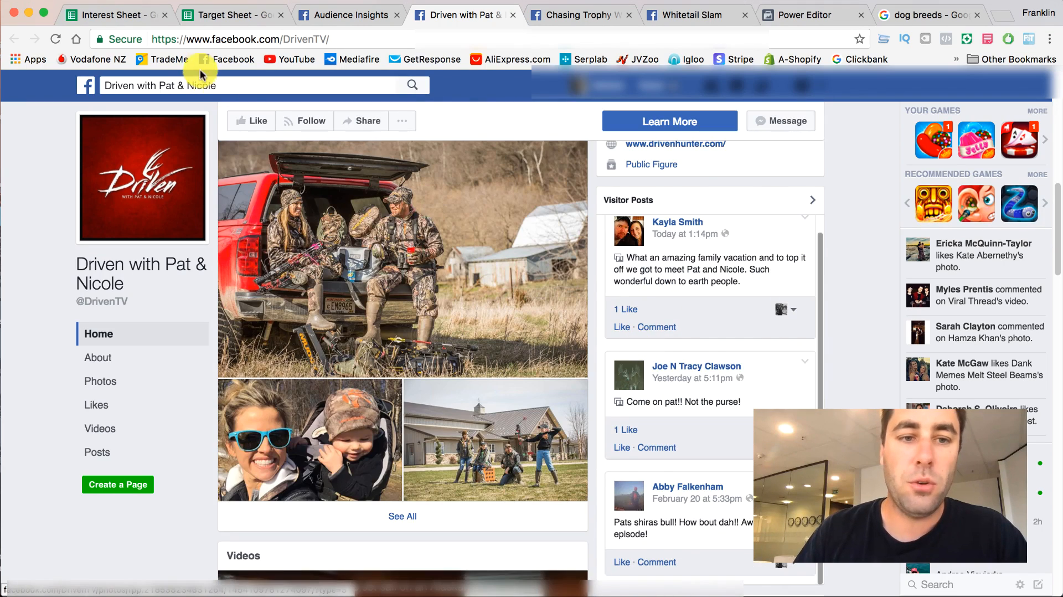
- Copy the name Driven with Pat & Nicole from Page Likes into Public Figures below Fred Eichler - Fan Page, and close its page
{"action": "left_click", "coordinate": [318, 16]}
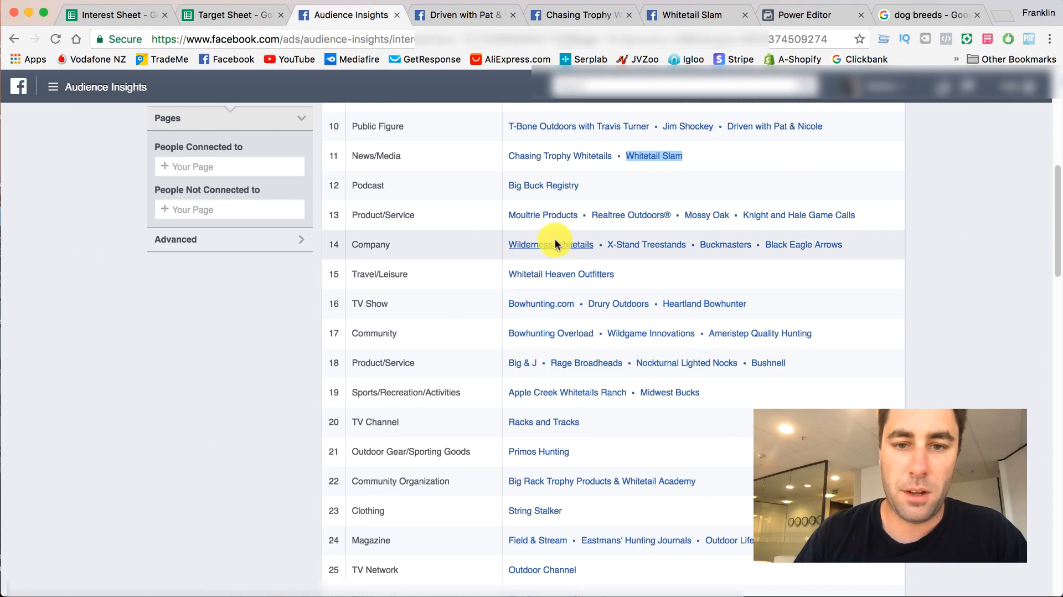
{"action": "scroll", "coordinate": [554, 241], "scroll_direction": "up", "scroll_amount": 4}
{"action": "right_click", "coordinate": [755, 218]}
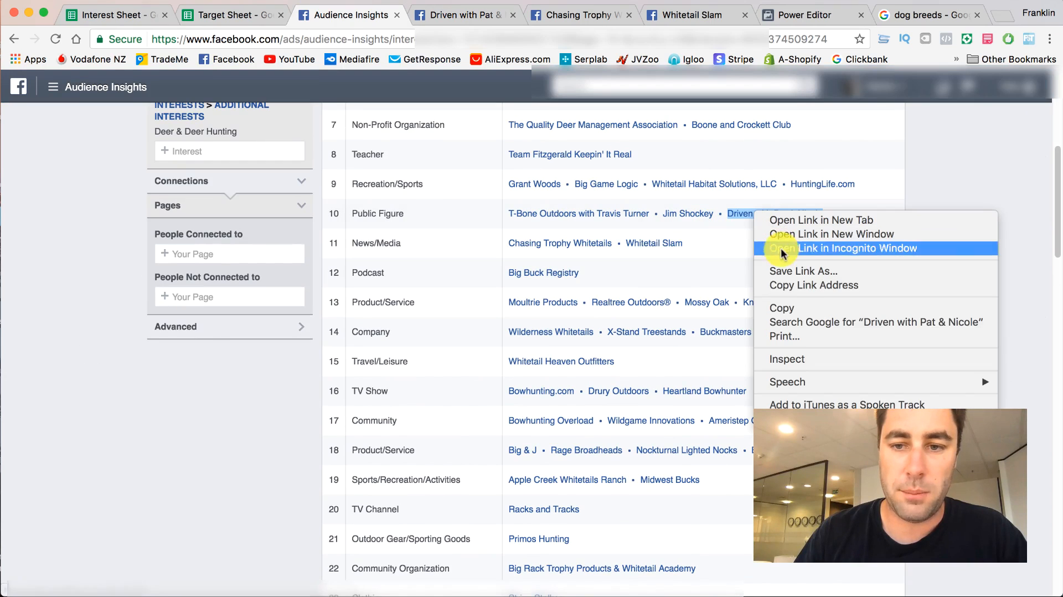
{"action": "left_click", "coordinate": [793, 306]}
{"action": "left_click", "coordinate": [266, 15]}
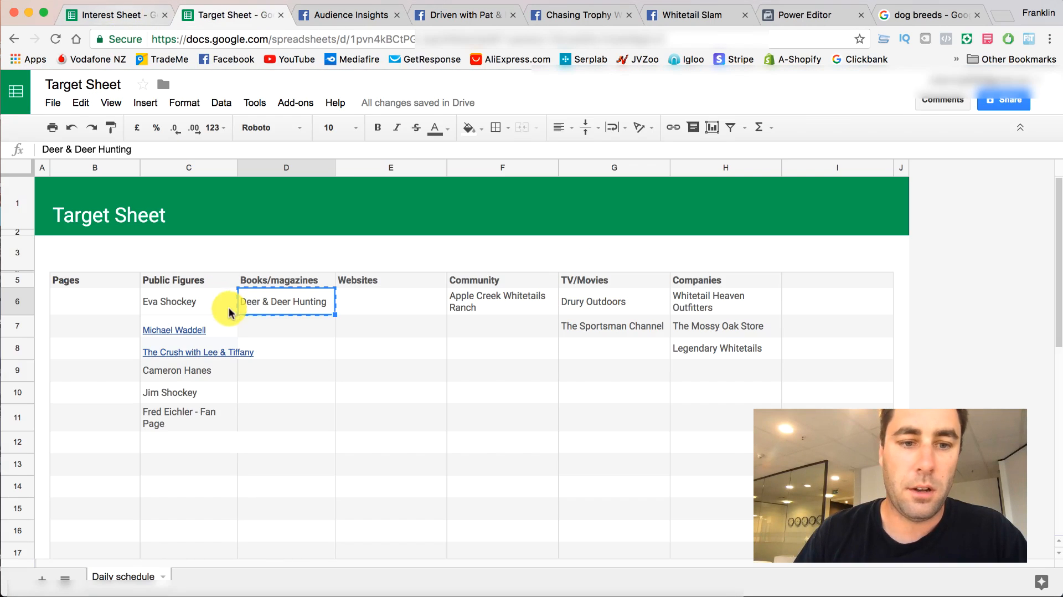
{"action": "left_click", "coordinate": [165, 443]}
{"action": "key", "text": "super+v"}
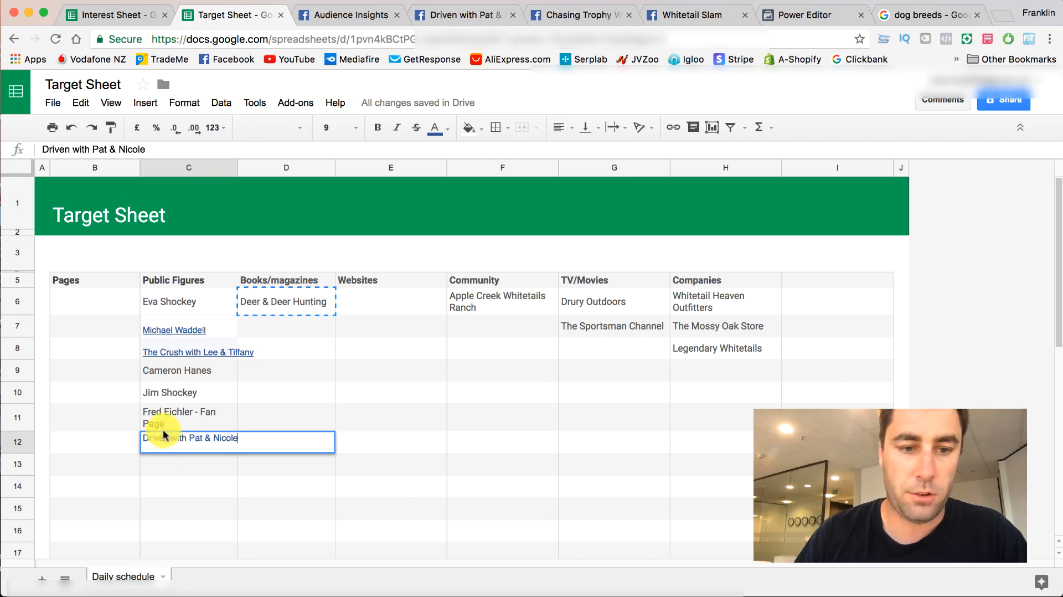
{"action": "left_click", "coordinate": [451, 15]}
{"action": "left_click", "coordinate": [513, 15]}
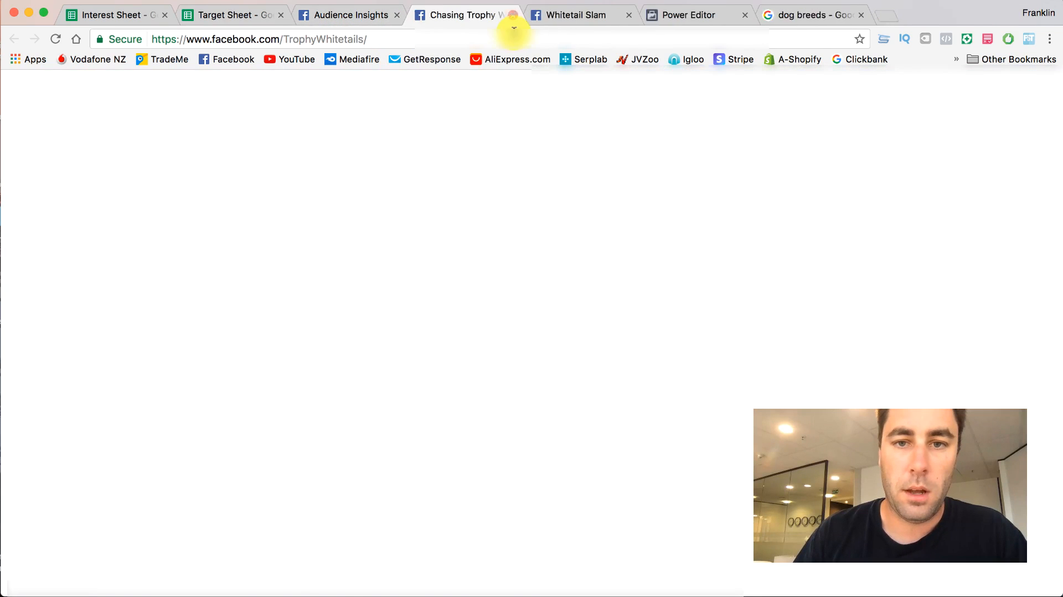
- Examine the Chasing Trophy Whitetails page's category, likes and posts
{"action": "scroll", "coordinate": [63, 202], "scroll_direction": "down", "scroll_amount": 2}
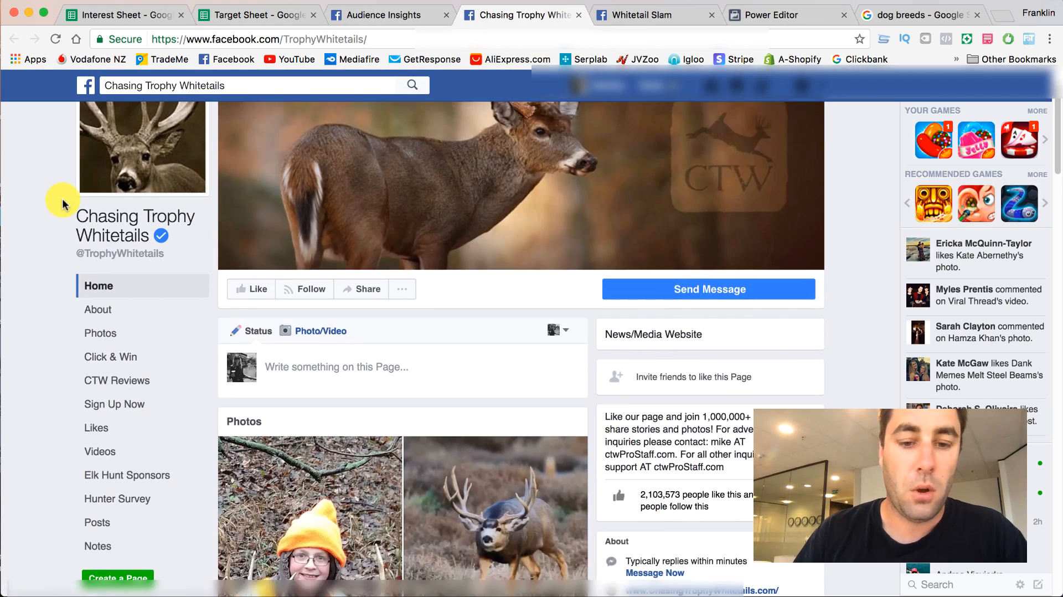
{"action": "scroll", "coordinate": [57, 202], "scroll_direction": "down", "scroll_amount": 1}
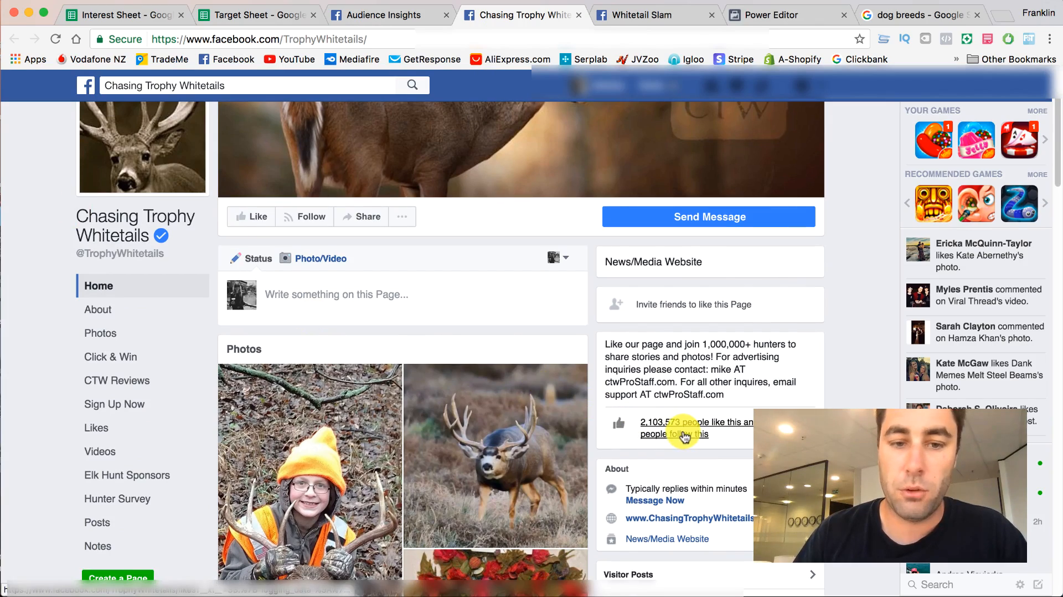
{"action": "scroll", "coordinate": [300, 305], "scroll_direction": "down", "scroll_amount": 10}
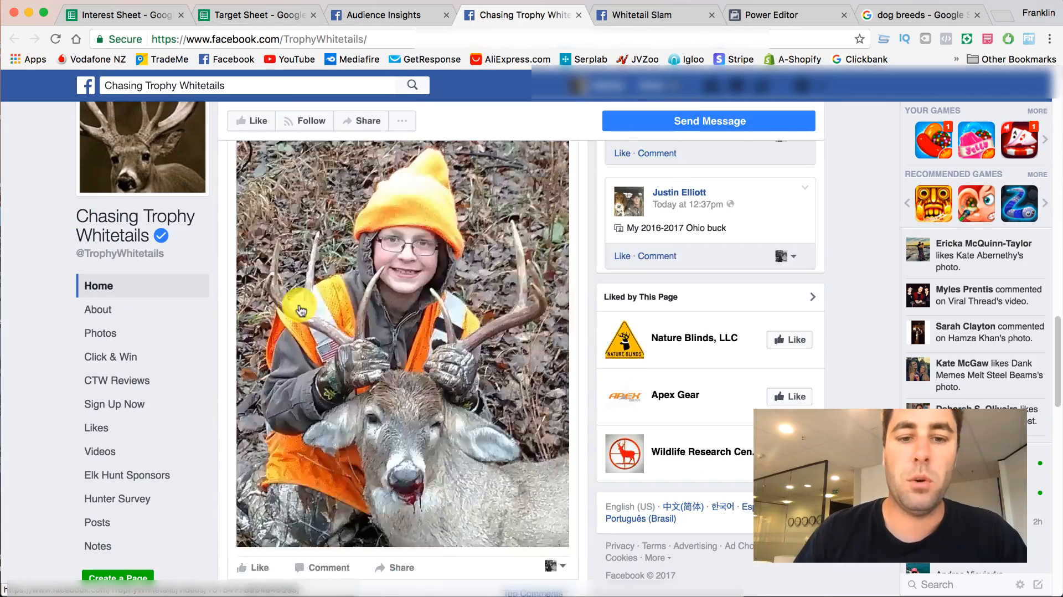
{"action": "scroll", "coordinate": [226, 119], "scroll_direction": "up", "scroll_amount": 15}
- Copy the name Chasing Trophy Whitetails from the News/Media category into the first row under Pages in the Target Sheet, and close its Facebook page
{"action": "left_click", "coordinate": [346, 13]}
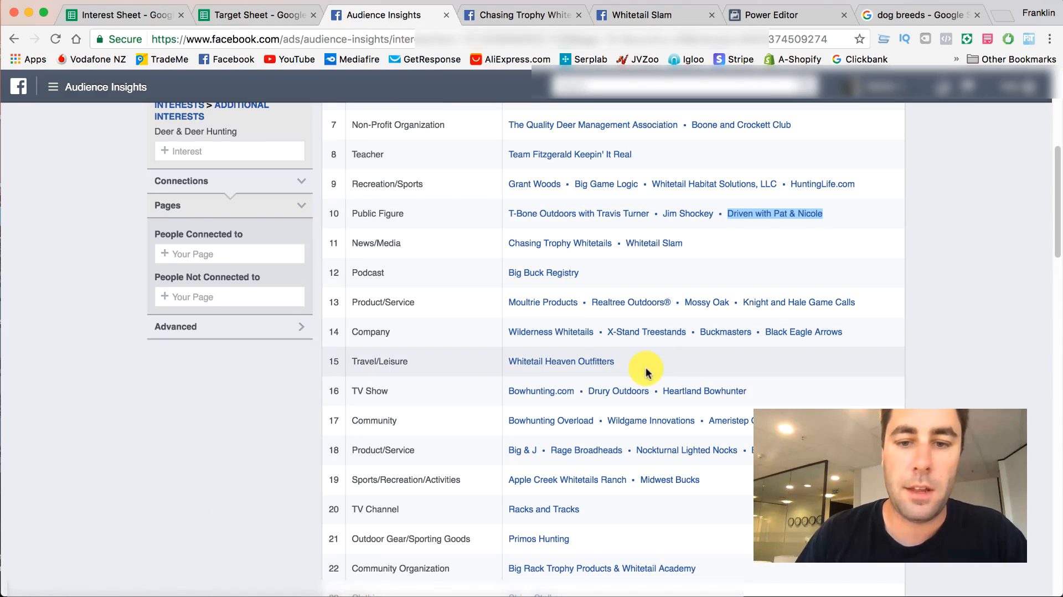
{"action": "right_click", "coordinate": [526, 246]}
{"action": "left_click", "coordinate": [555, 340]}
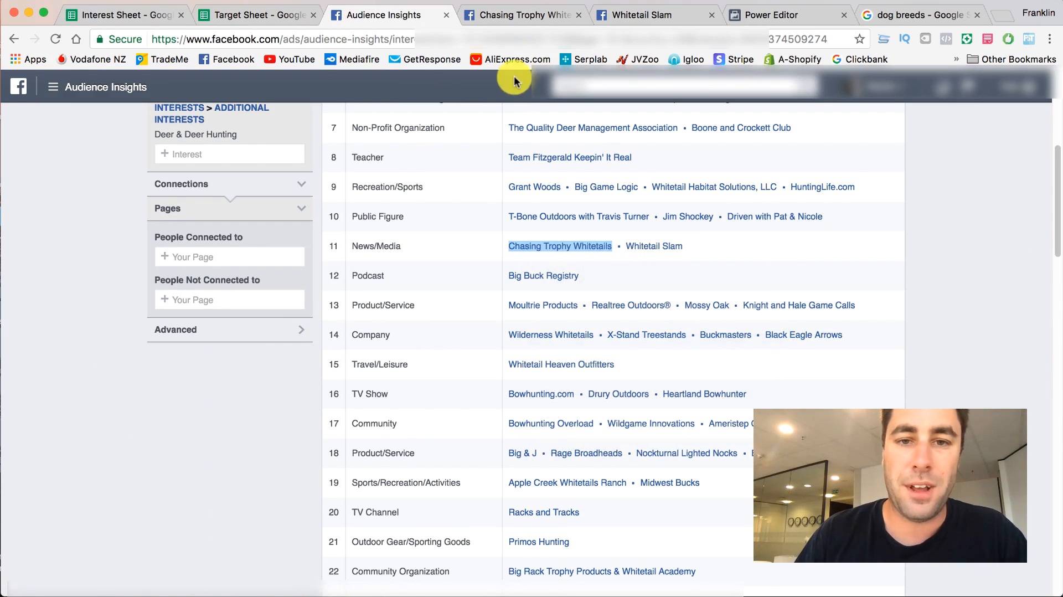
{"action": "left_click", "coordinate": [510, 18]}
{"action": "scroll", "coordinate": [708, 196], "scroll_direction": "down", "scroll_amount": 3}
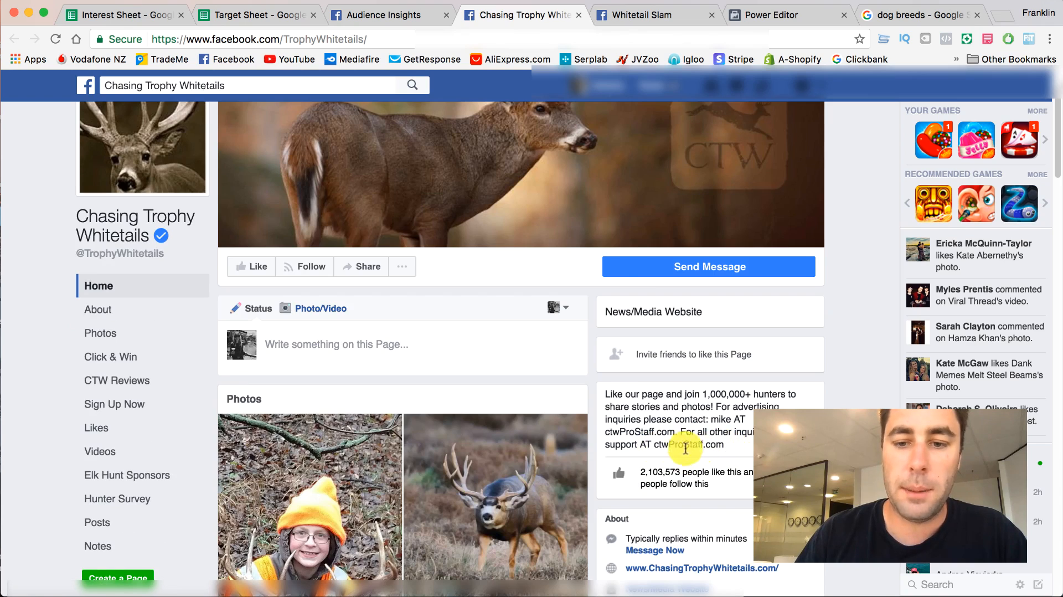
{"action": "left_click", "coordinate": [158, 18]}
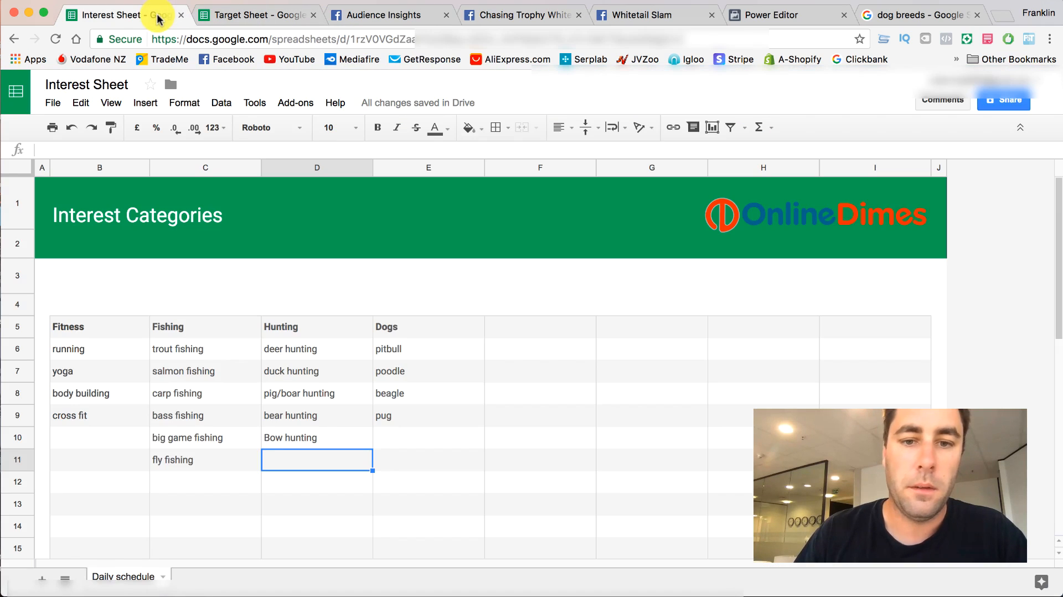
{"action": "left_click", "coordinate": [231, 13]}
{"action": "left_click", "coordinate": [89, 297]}
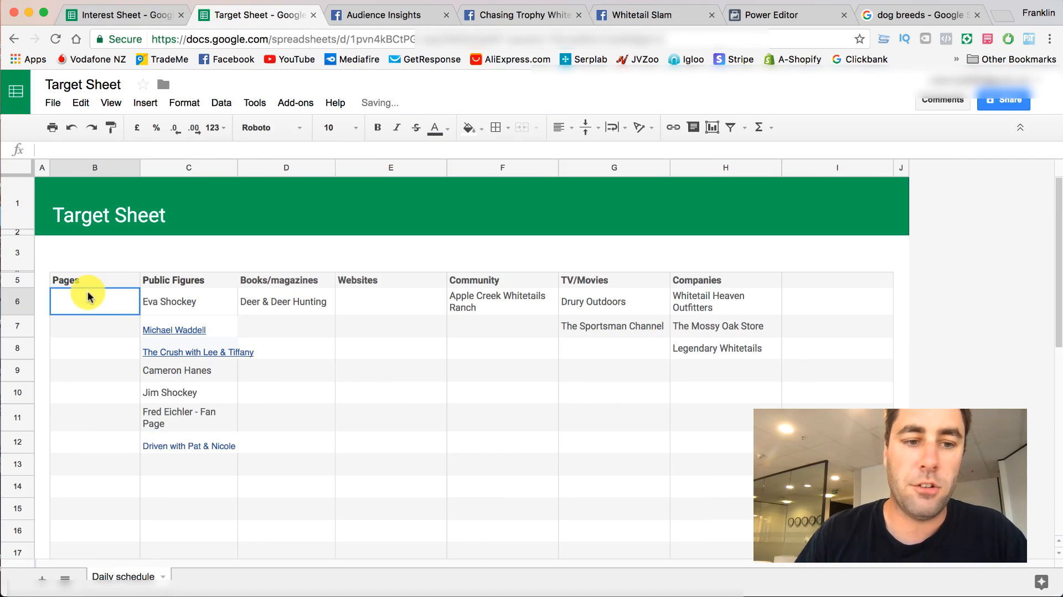
{"action": "key", "text": "super+v"}
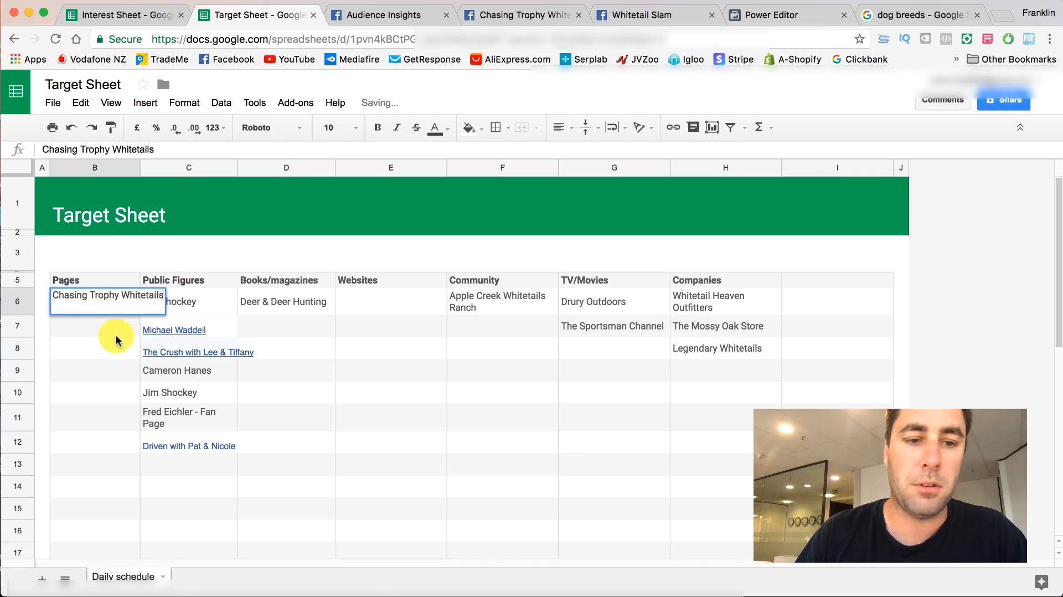
{"action": "key", "text": "Return"}
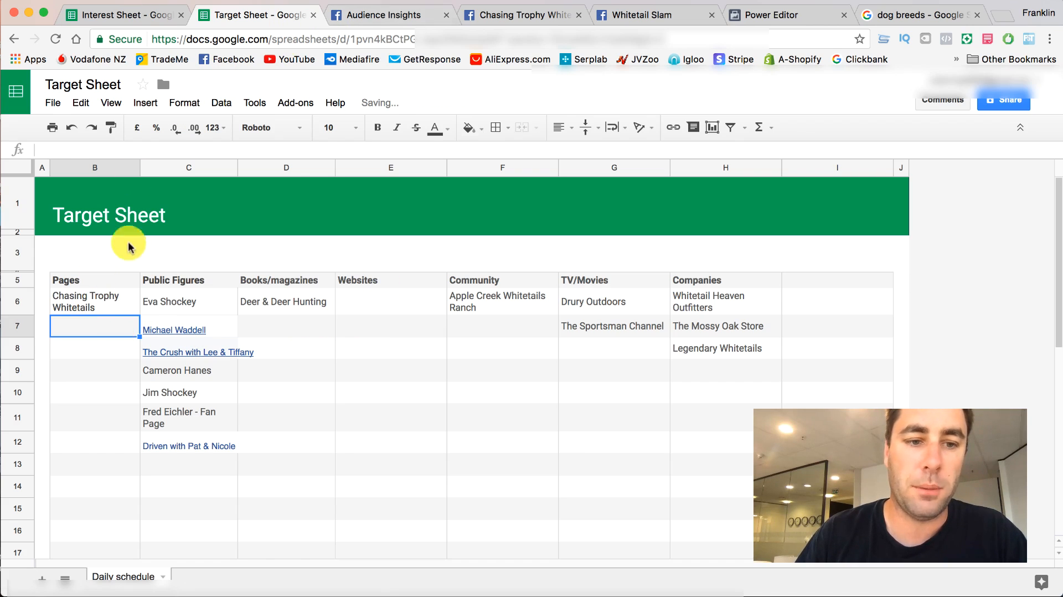
{"action": "left_click", "coordinate": [377, 15]}
{"action": "left_click", "coordinate": [521, 15]}
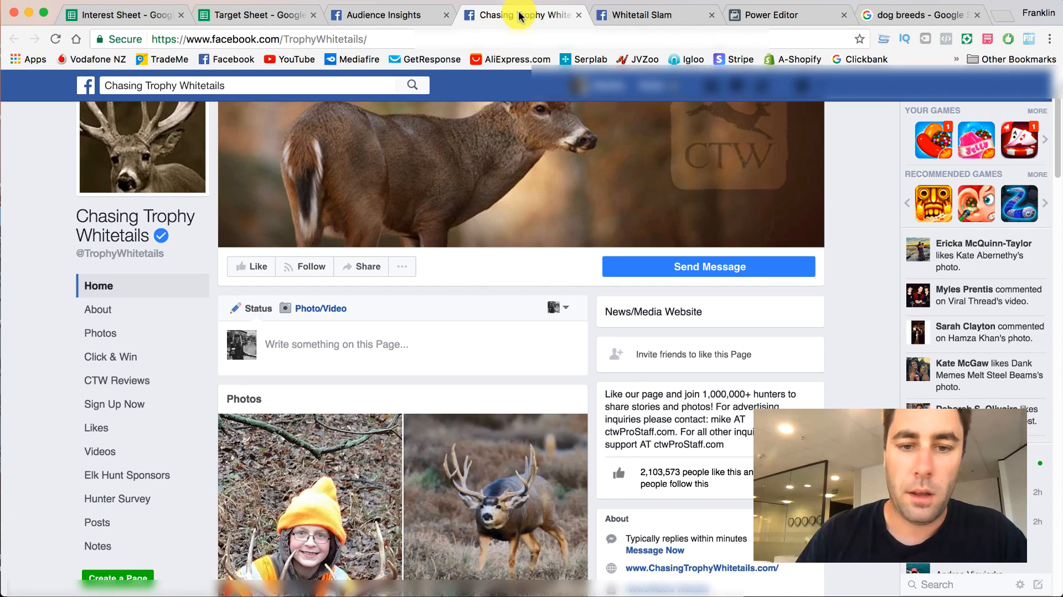
{"action": "left_click", "coordinate": [577, 16]}
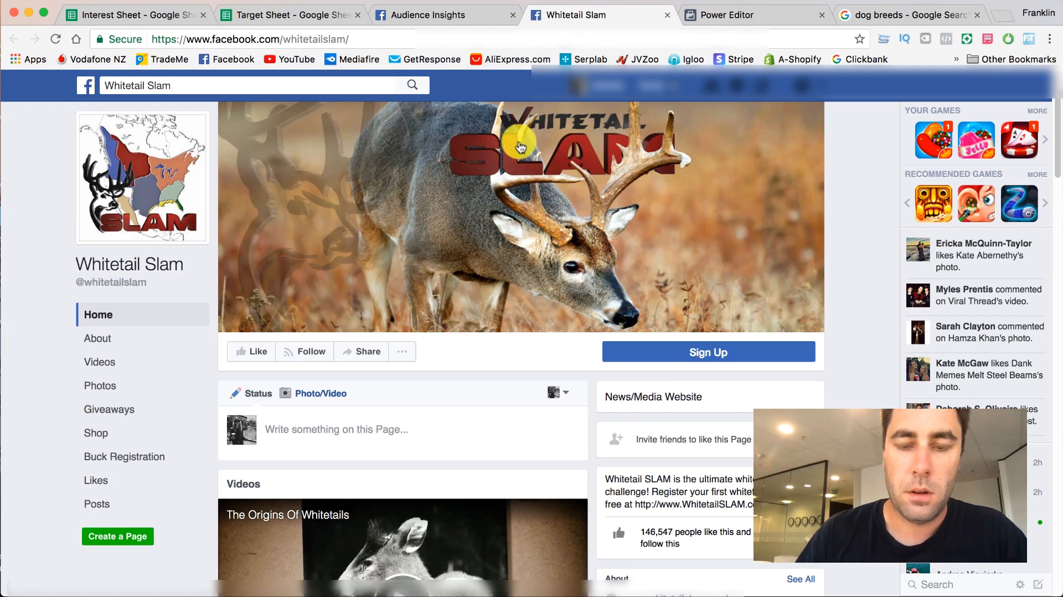
- Examine the Whitetail Slam page's category, likes, videos and posts
{"action": "scroll", "coordinate": [72, 252], "scroll_direction": "down", "scroll_amount": 3}
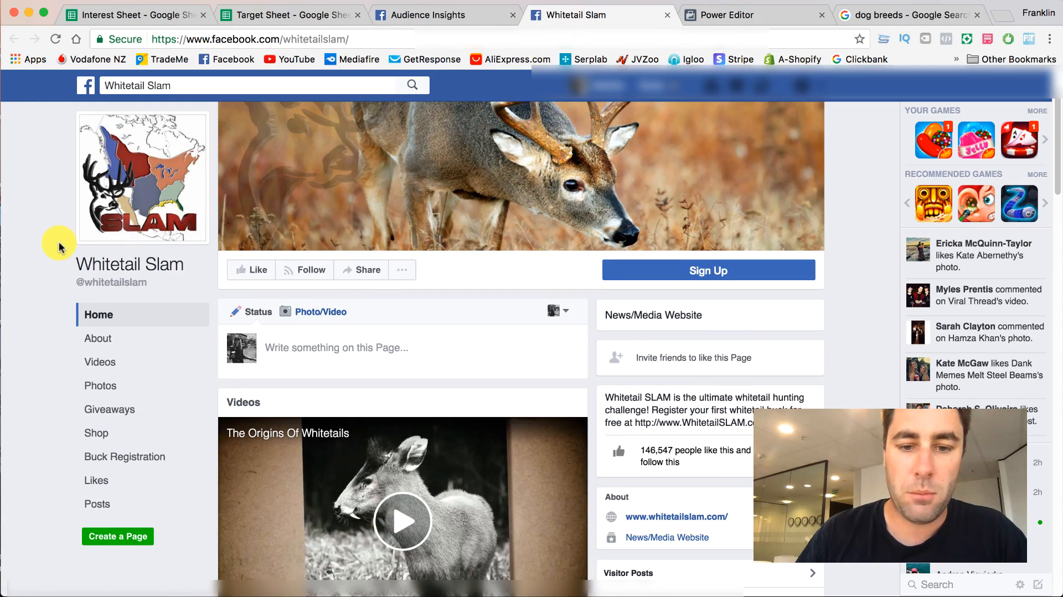
{"action": "scroll", "coordinate": [304, 301], "scroll_direction": "down", "scroll_amount": 10}
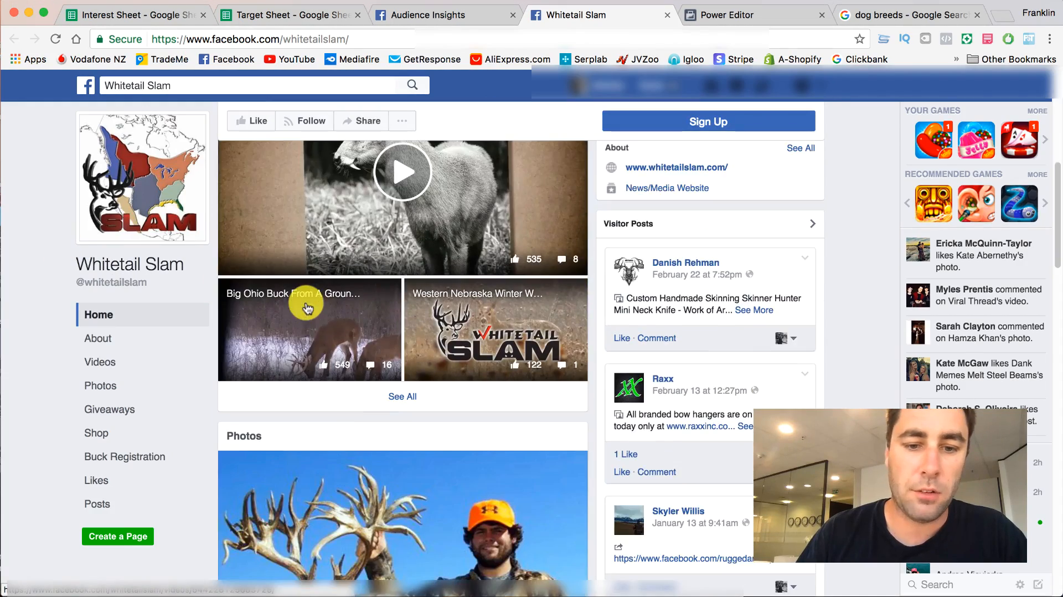
{"action": "scroll", "coordinate": [309, 517], "scroll_direction": "down", "scroll_amount": 5}
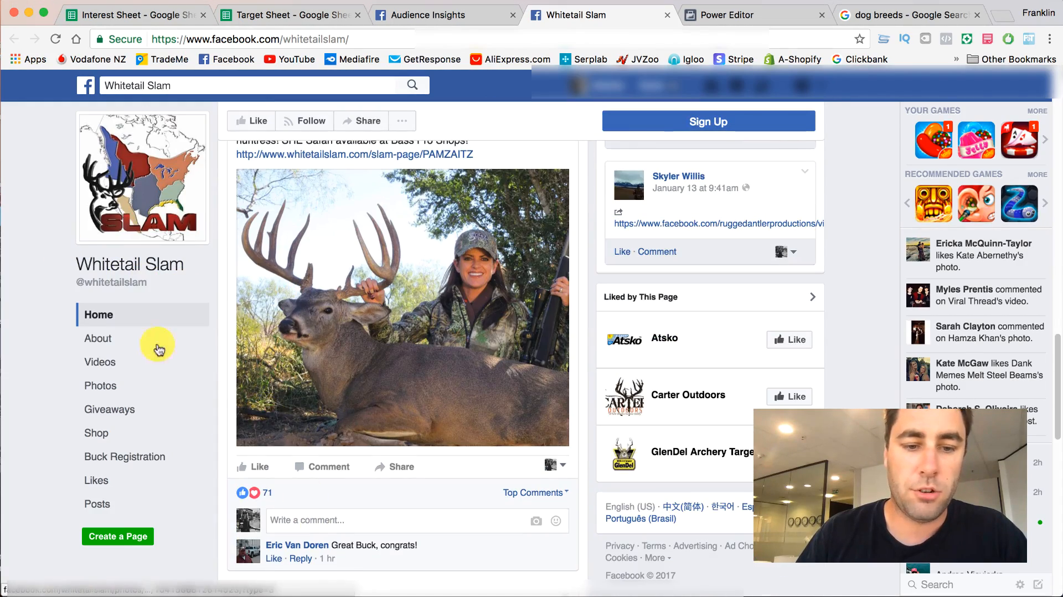
{"action": "scroll", "coordinate": [90, 327], "scroll_direction": "up", "scroll_amount": 15}
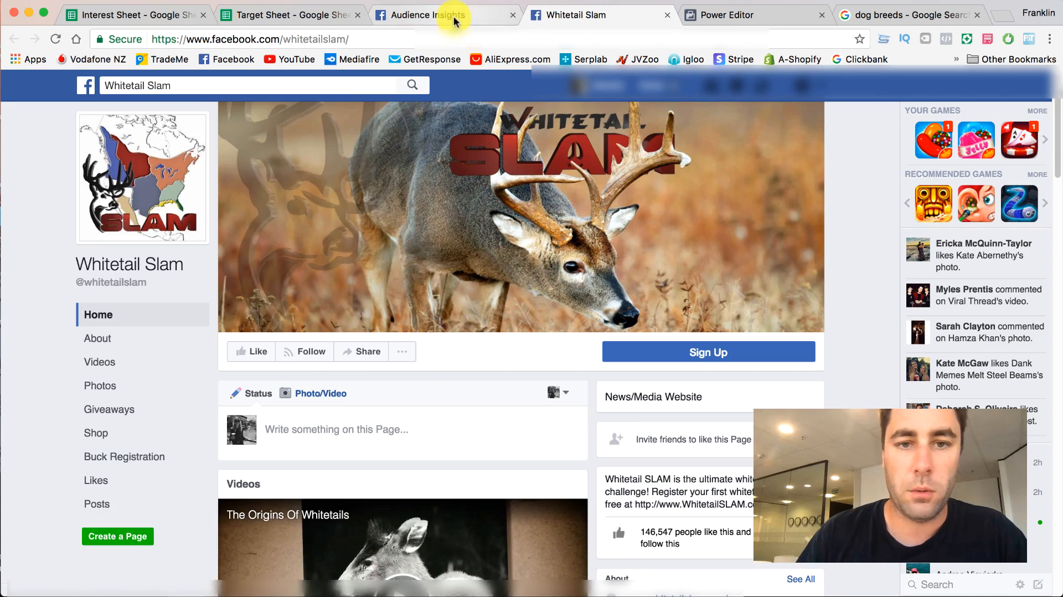
- Copy the name Whitetail Slam from the News/Media category into the first row under Websites in the Target Sheet, and recheck its page details
{"action": "left_click", "coordinate": [453, 15]}
{"action": "right_click", "coordinate": [649, 245]}
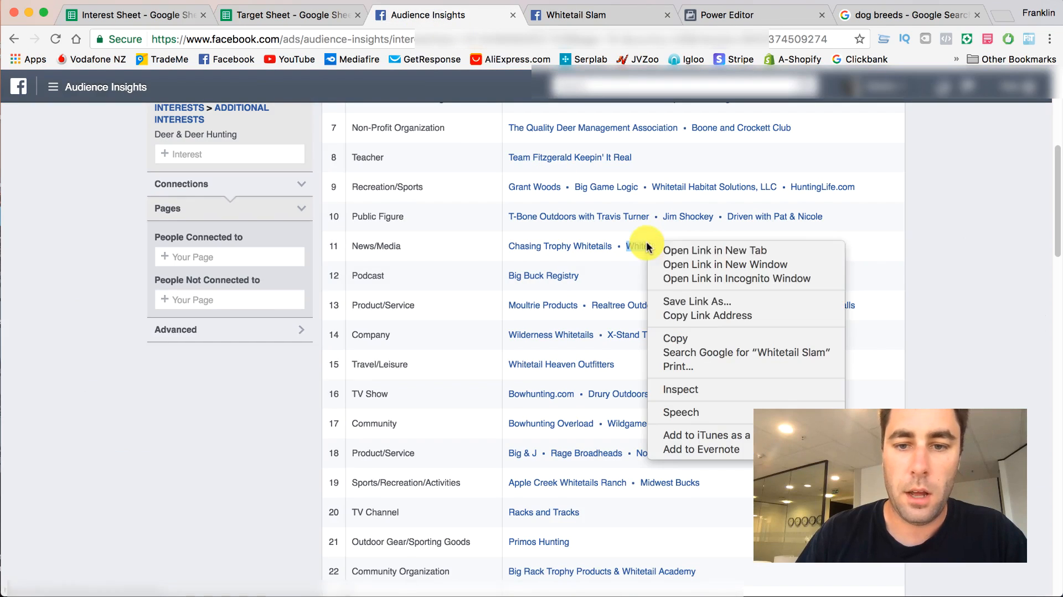
{"action": "left_click", "coordinate": [686, 336]}
{"action": "left_click", "coordinate": [275, 16]}
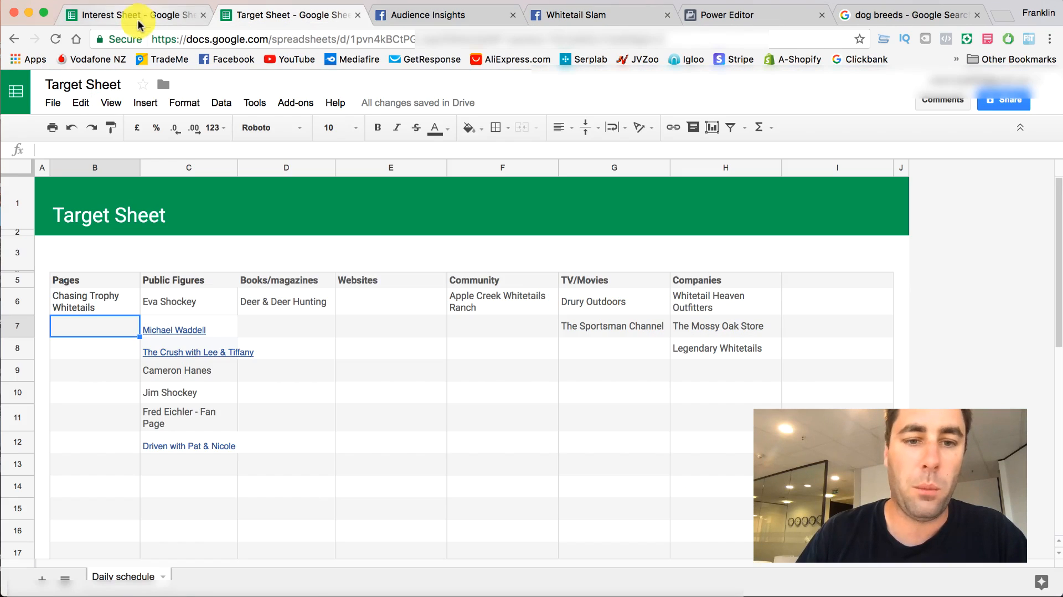
{"action": "double_click", "coordinate": [360, 296]}
{"action": "key", "text": "super+v"}
{"action": "left_click", "coordinate": [576, 15]}
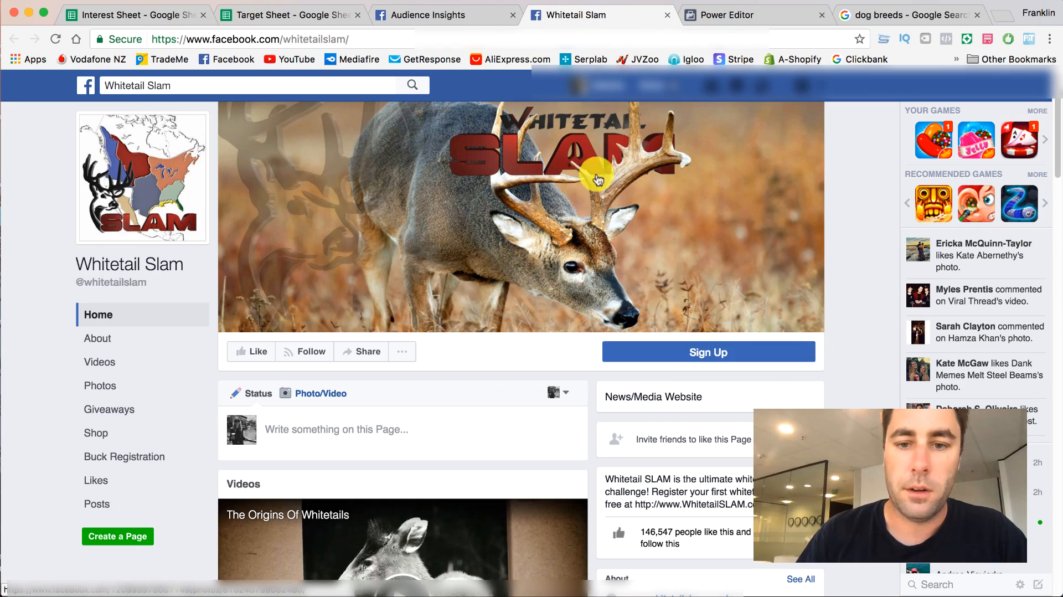
{"action": "scroll", "coordinate": [647, 281], "scroll_direction": "down", "scroll_amount": 5}
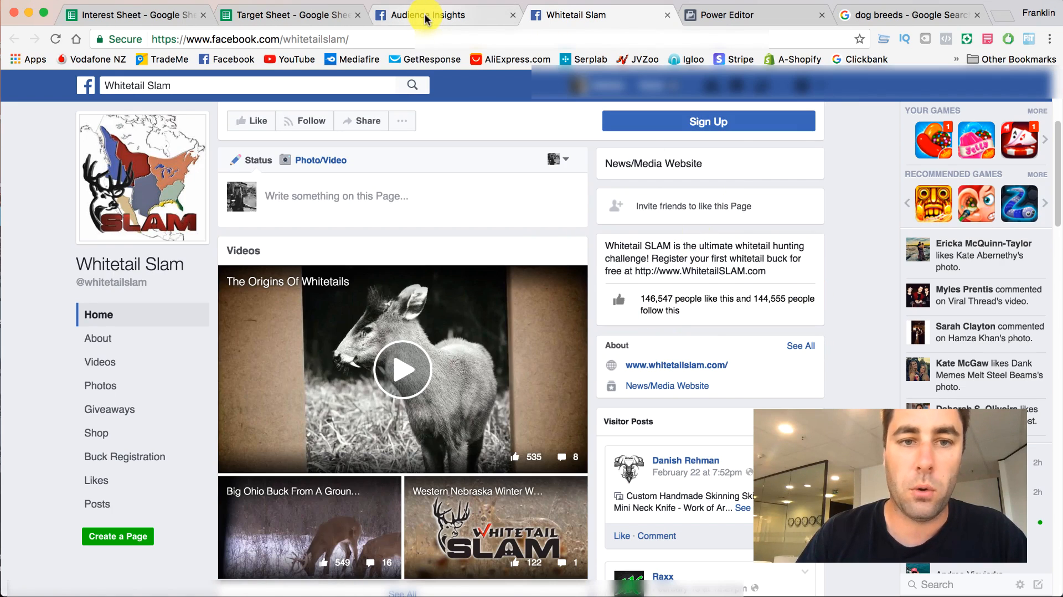
- Look through the full Top Categories list and the Page Likes table for further pages to check against the Target Sheet
{"action": "left_click", "coordinate": [426, 19]}
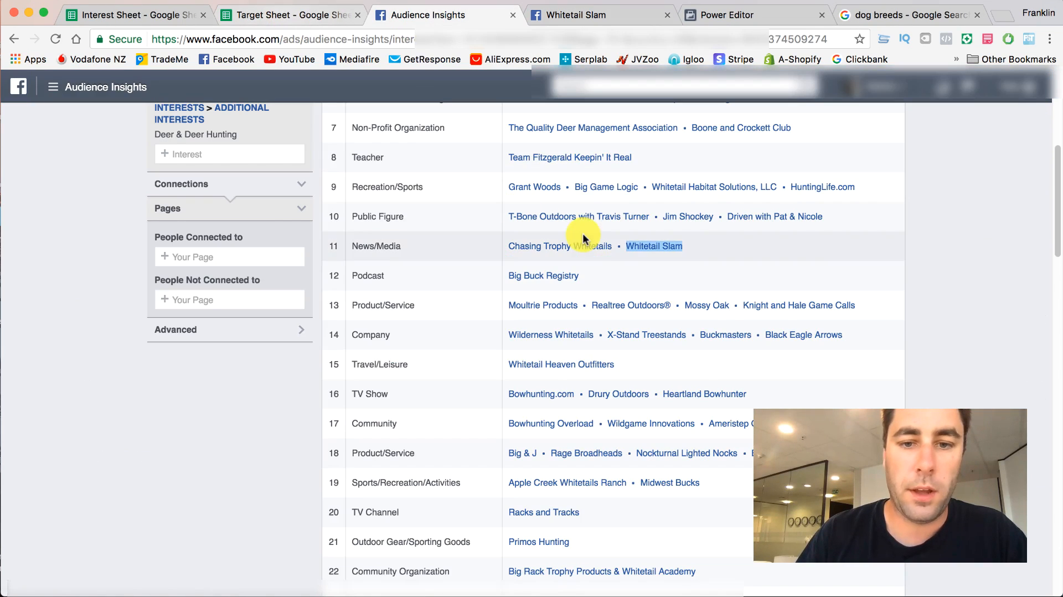
{"action": "scroll", "coordinate": [582, 232], "scroll_direction": "down", "scroll_amount": 1}
{"action": "scroll", "coordinate": [582, 231], "scroll_direction": "down", "scroll_amount": 2}
{"action": "left_click", "coordinate": [284, 16]}
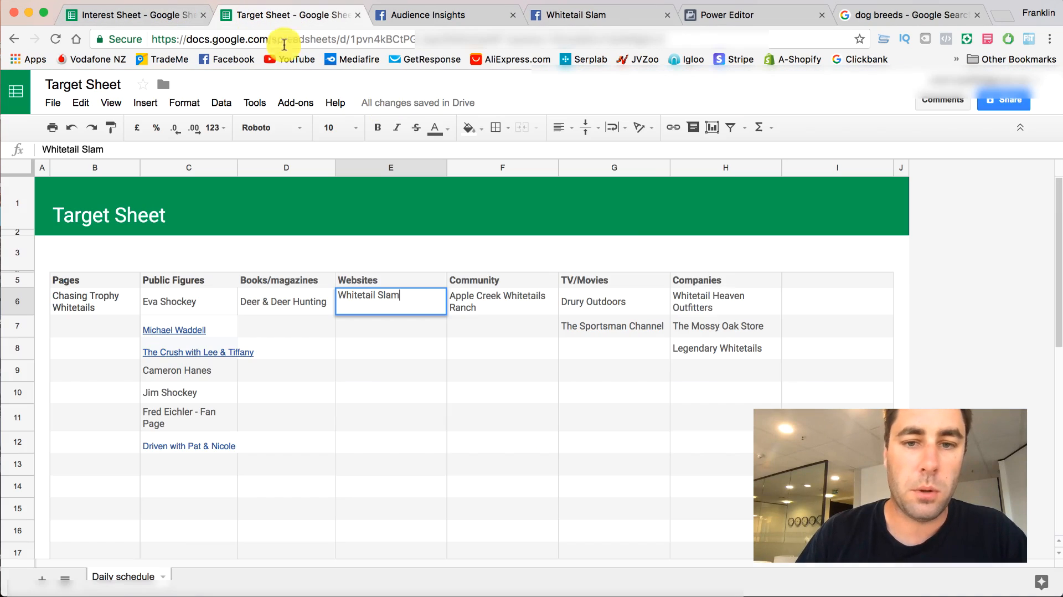
{"action": "left_click", "coordinate": [424, 15]}
{"action": "scroll", "coordinate": [483, 283], "scroll_direction": "down", "scroll_amount": 3}
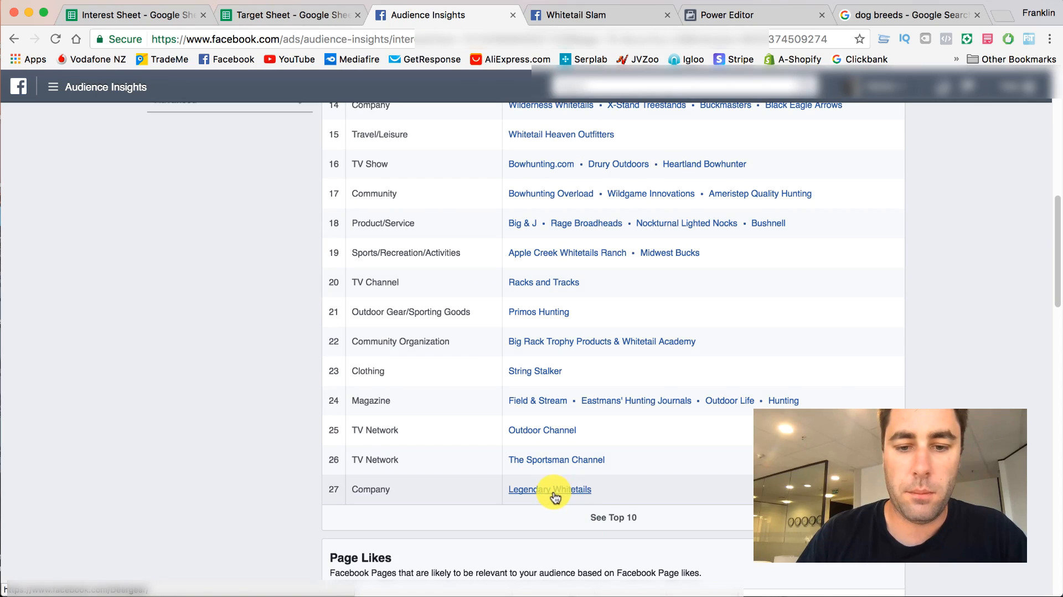
{"action": "left_click", "coordinate": [598, 518]}
{"action": "scroll", "coordinate": [380, 314], "scroll_direction": "up", "scroll_amount": 5}
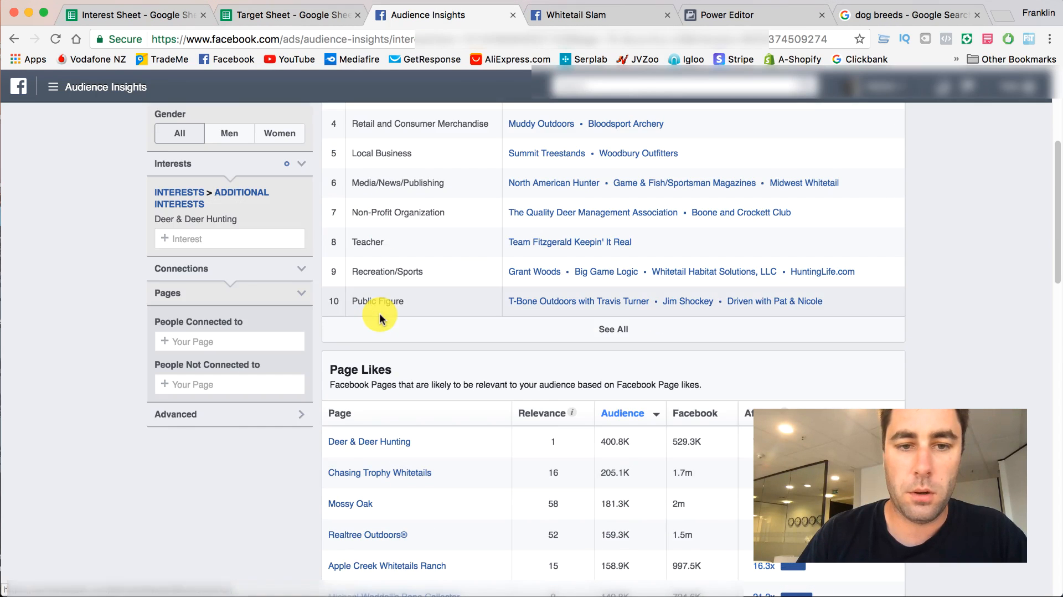
{"action": "scroll", "coordinate": [437, 304], "scroll_direction": "up", "scroll_amount": 3}
{"action": "scroll", "coordinate": [436, 304], "scroll_direction": "down", "scroll_amount": 15}
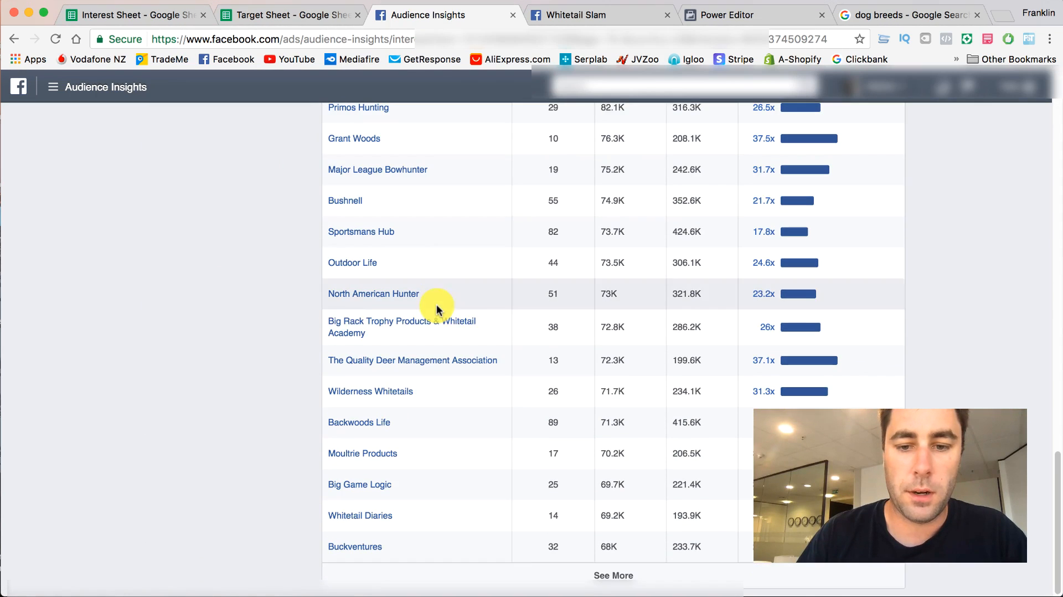
{"action": "scroll", "coordinate": [474, 280], "scroll_direction": "up", "scroll_amount": 15}
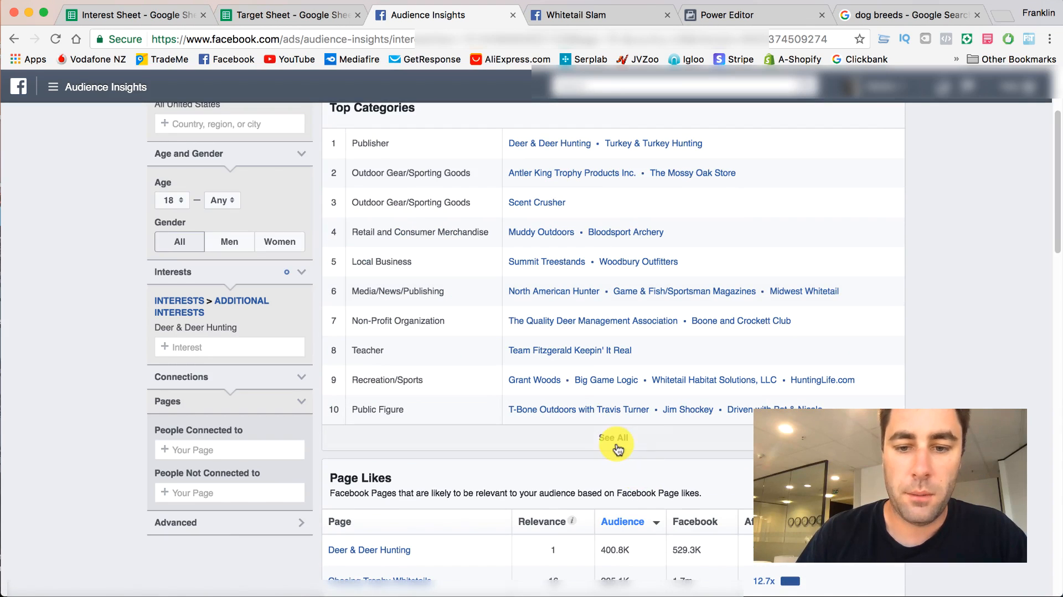
{"action": "left_click", "coordinate": [618, 449]}
{"action": "scroll", "coordinate": [605, 296], "scroll_direction": "down", "scroll_amount": 2}
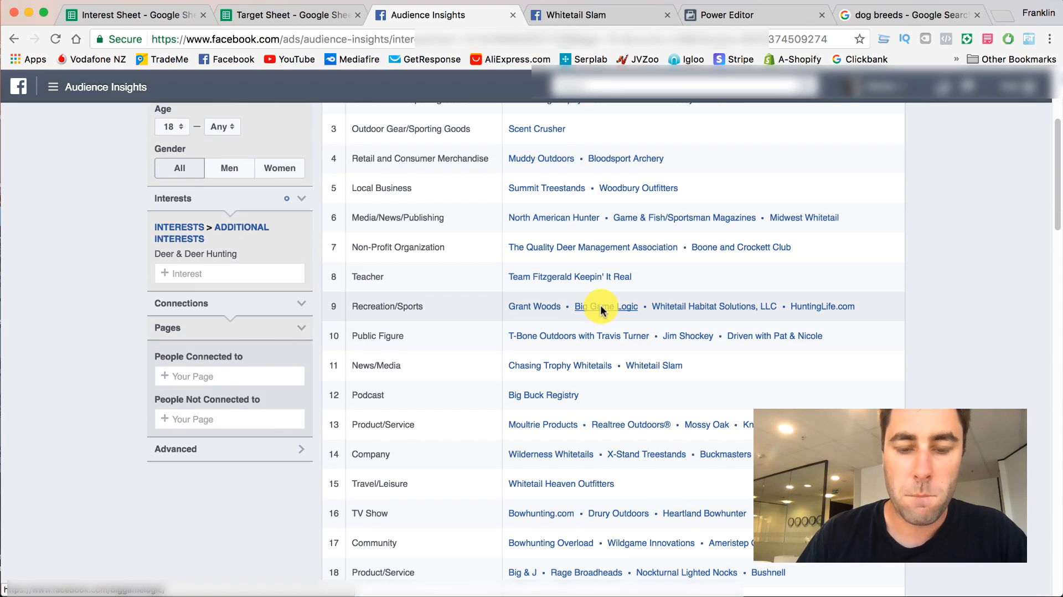
{"action": "scroll", "coordinate": [602, 314], "scroll_direction": "down", "scroll_amount": 5}
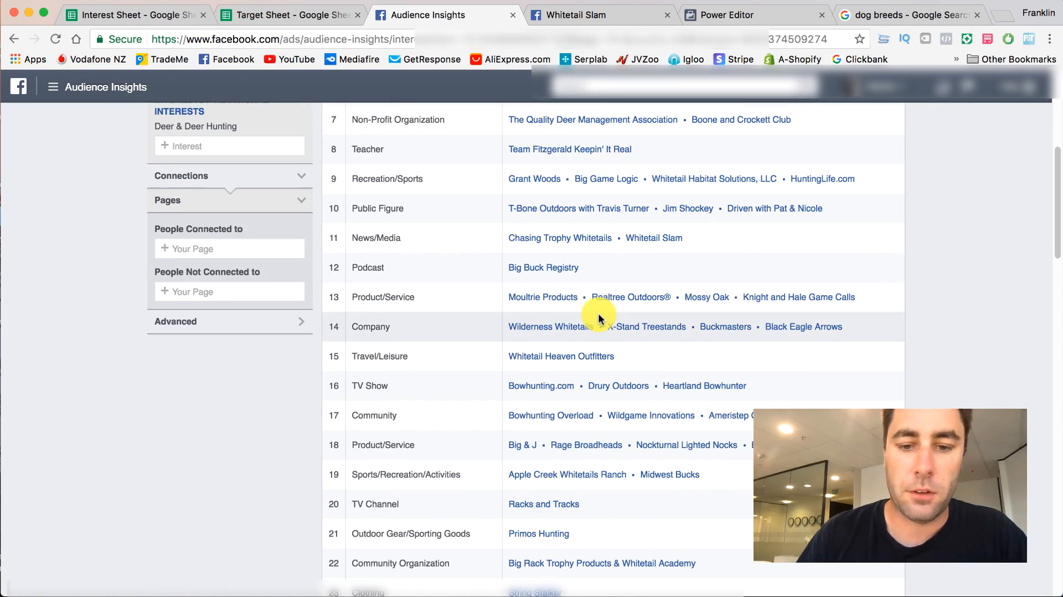
- Open the Racks and Tracks page from the TV Channel category in a separate browser tab
{"action": "right_click", "coordinate": [551, 426]}
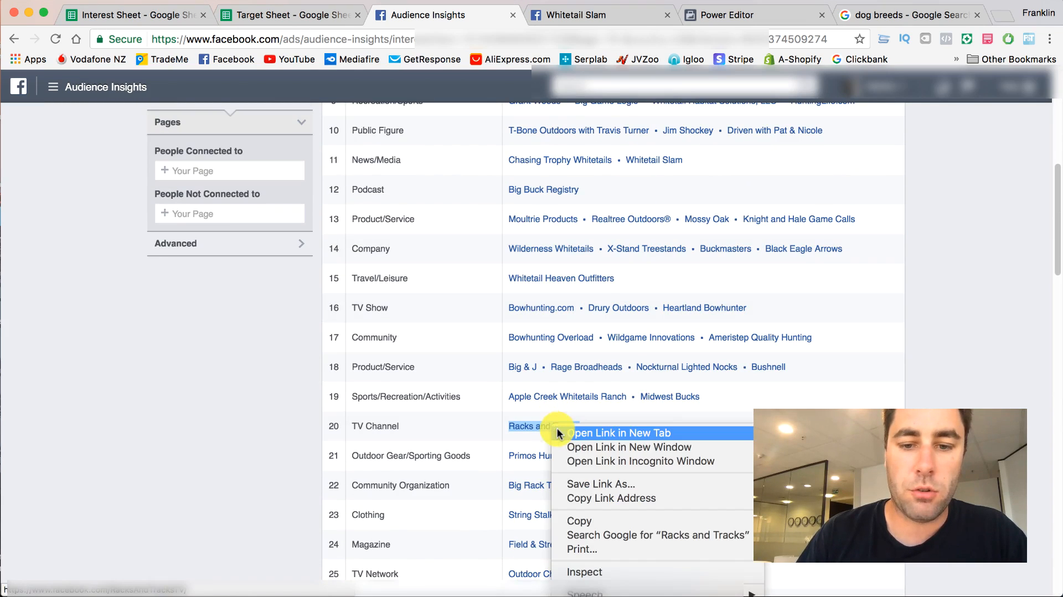
{"action": "left_click", "coordinate": [675, 433]}
{"action": "scroll", "coordinate": [589, 440], "scroll_direction": "down", "scroll_amount": 3}
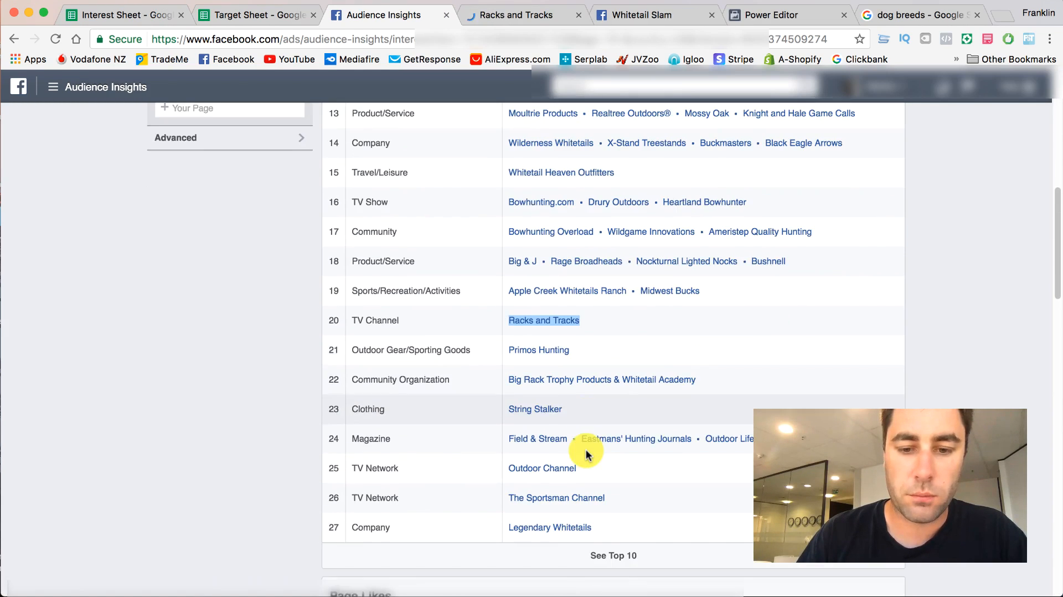
{"action": "scroll", "coordinate": [588, 454], "scroll_direction": "up", "scroll_amount": 10}
- Examine the Racks and Tracks page's category, description, likes and posts
{"action": "left_click", "coordinate": [496, 16]}
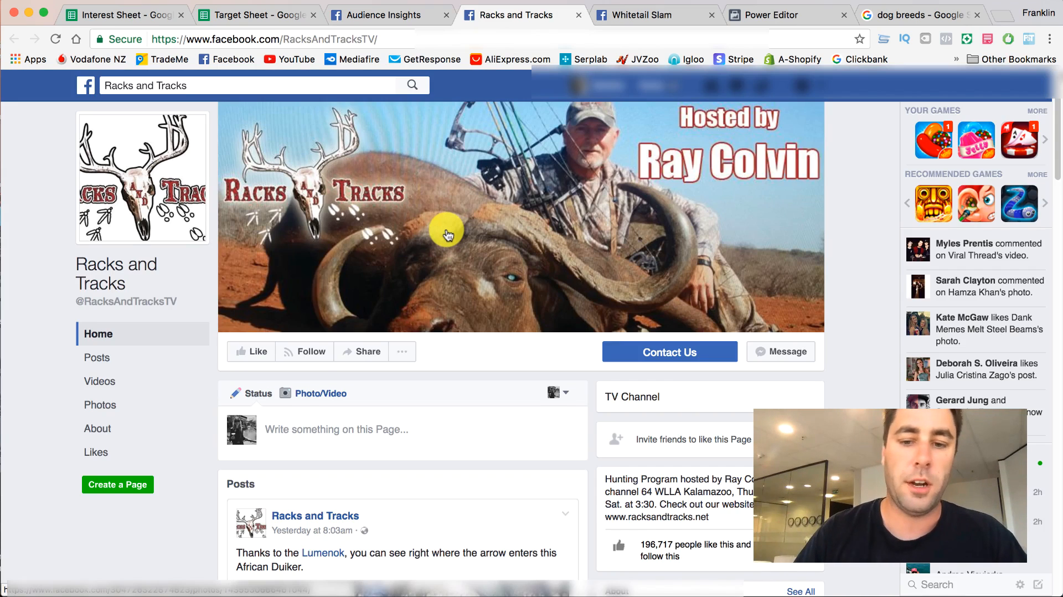
{"action": "scroll", "coordinate": [486, 329], "scroll_direction": "down", "scroll_amount": 5}
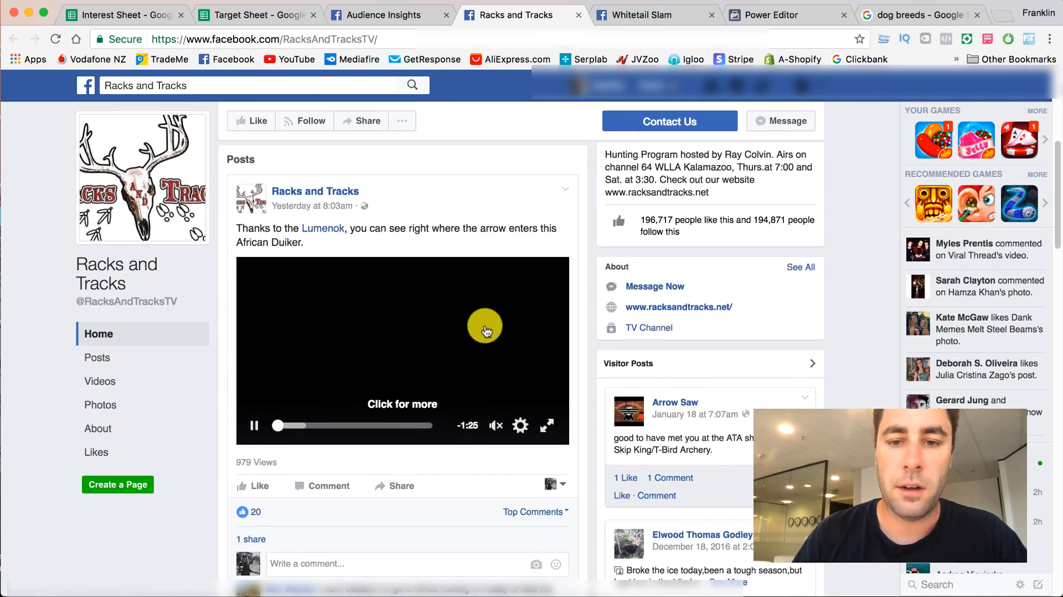
{"action": "scroll", "coordinate": [50, 253], "scroll_direction": "down", "scroll_amount": 5}
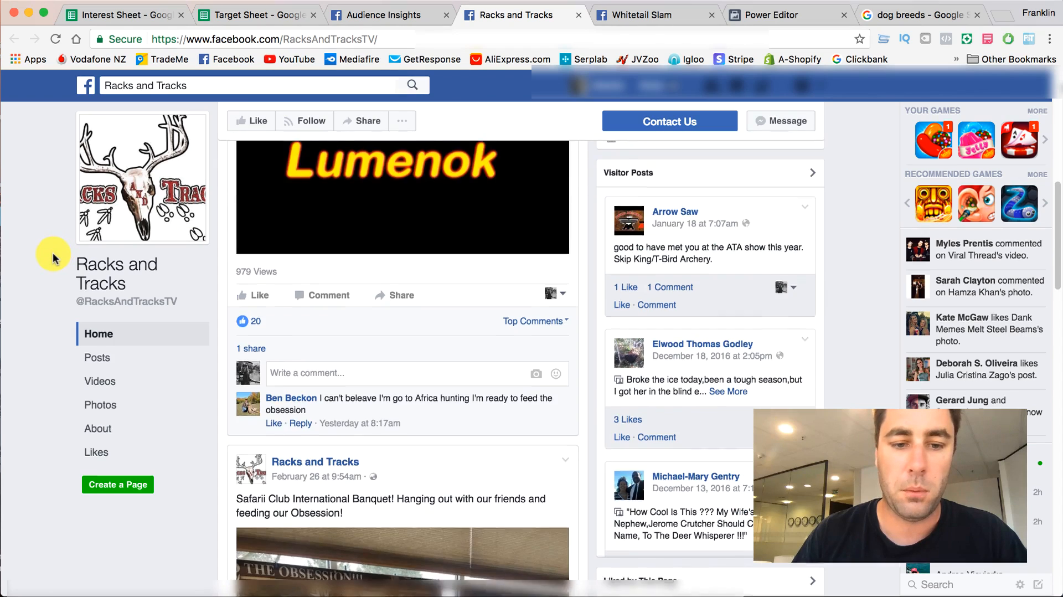
{"action": "scroll", "coordinate": [52, 253], "scroll_direction": "down", "scroll_amount": 5}
{"action": "scroll", "coordinate": [52, 253], "scroll_direction": "up", "scroll_amount": 15}
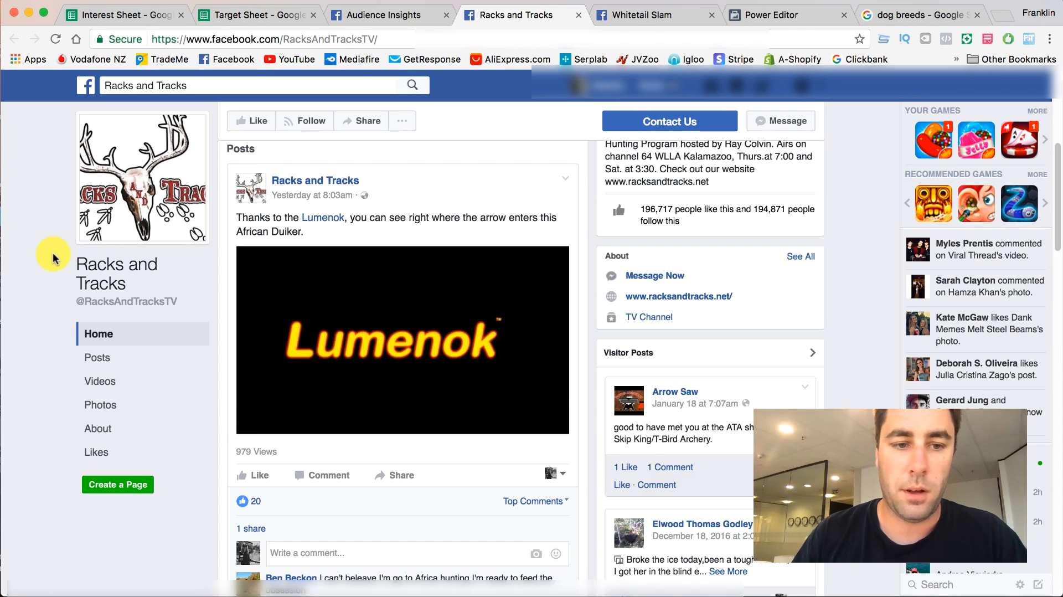
{"action": "scroll", "coordinate": [52, 252], "scroll_direction": "up", "scroll_amount": 4}
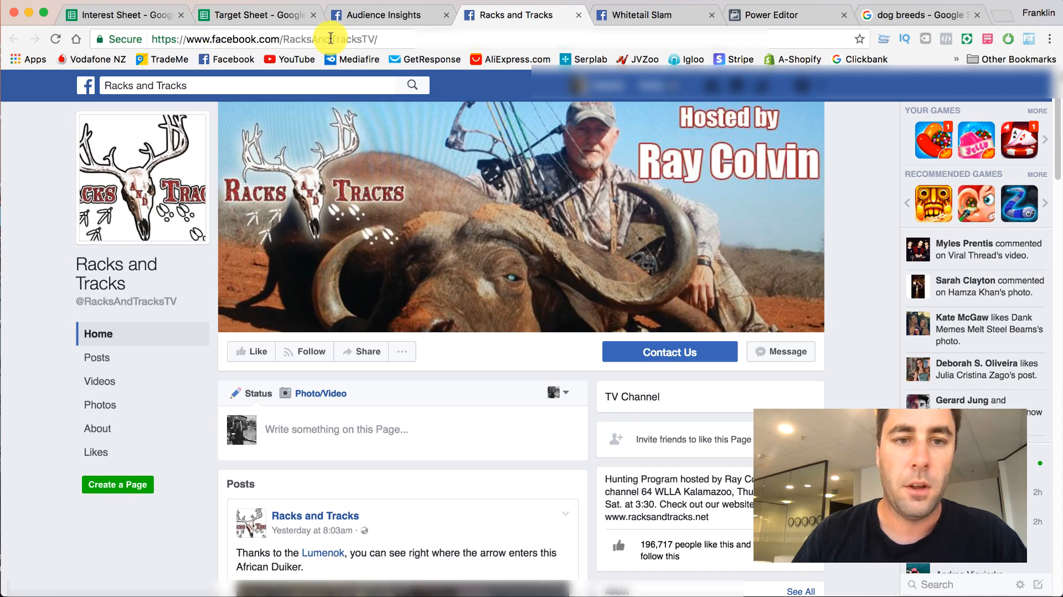
- Copy the name Racks and Tracks from the TV Channel category into the third row under TV/Movies in the Target Sheet
{"action": "left_click", "coordinate": [381, 16]}
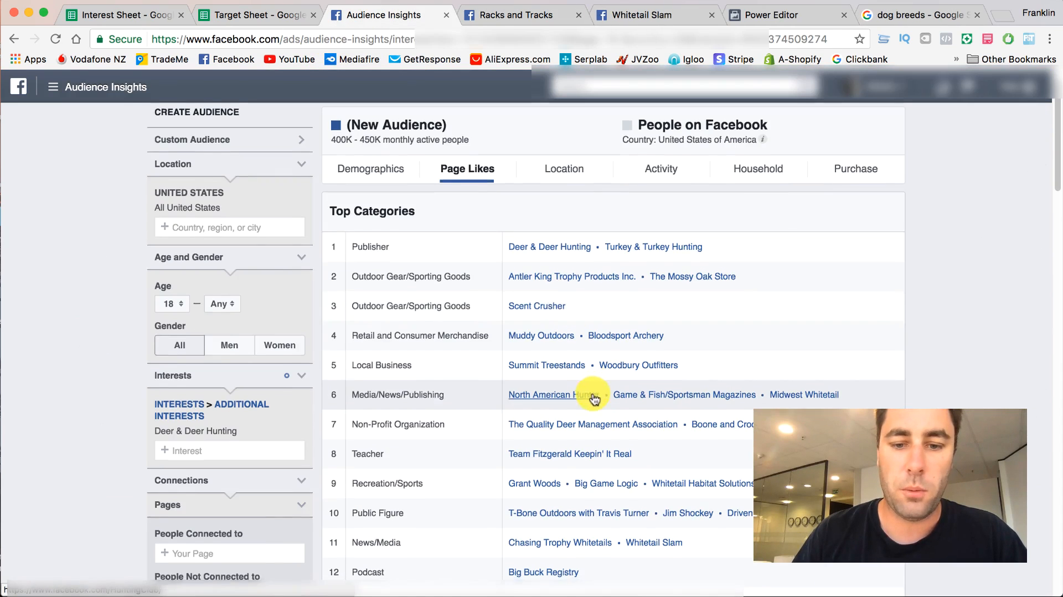
{"action": "scroll", "coordinate": [594, 397], "scroll_direction": "down", "scroll_amount": 5}
{"action": "scroll", "coordinate": [594, 397], "scroll_direction": "down", "scroll_amount": 1}
{"action": "right_click", "coordinate": [557, 481]}
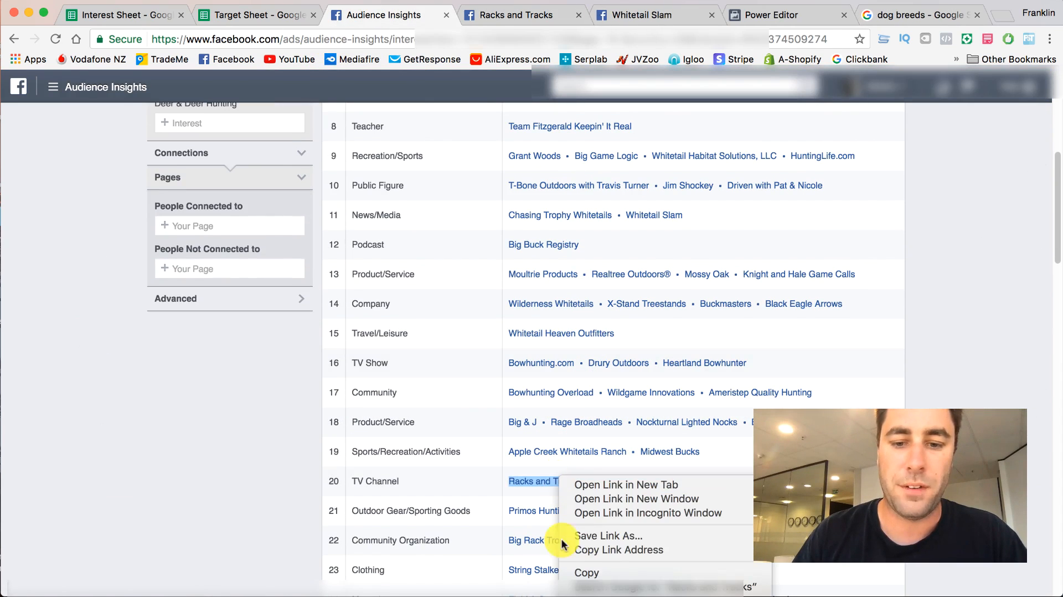
{"action": "left_click", "coordinate": [241, 18]}
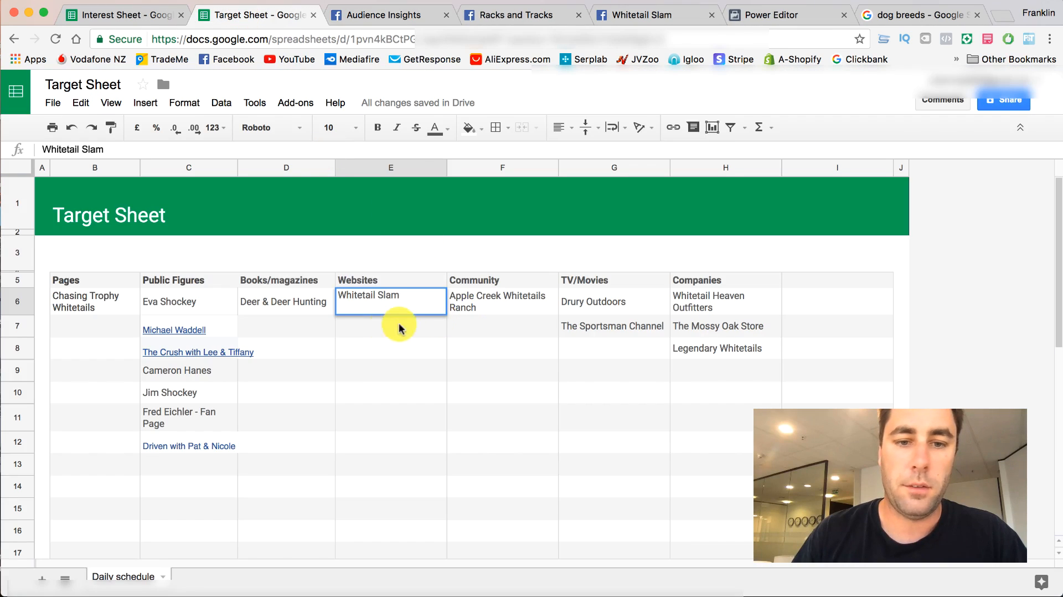
{"action": "double_click", "coordinate": [591, 347]}
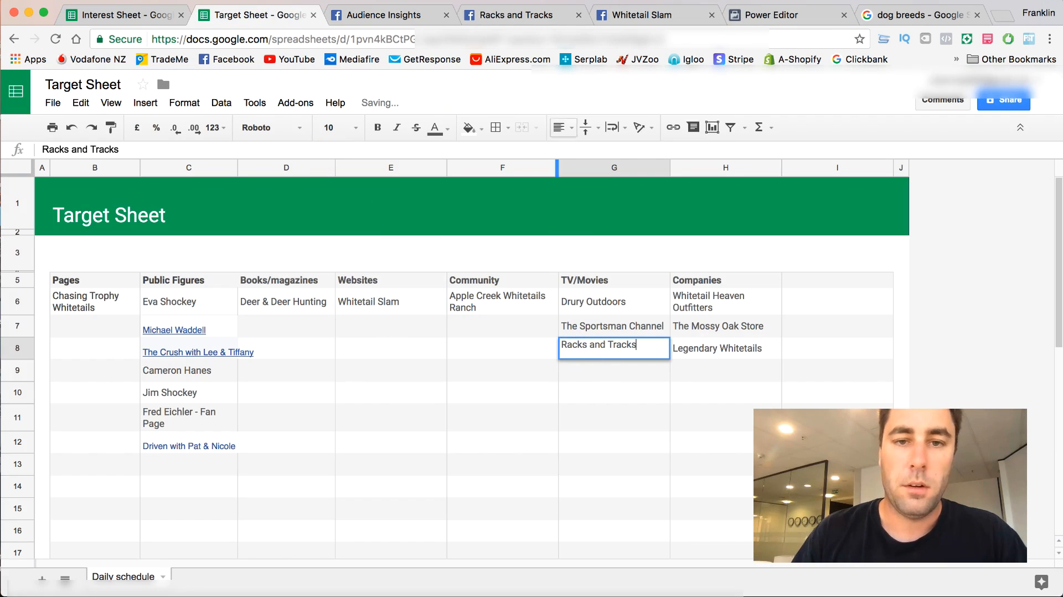
- Close the browser tabs of the Racks and Tracks and Whitetail Slam pages
{"action": "left_click", "coordinate": [506, 15]}
{"action": "left_click", "coordinate": [579, 15]}
{"action": "left_click", "coordinate": [579, 15]}
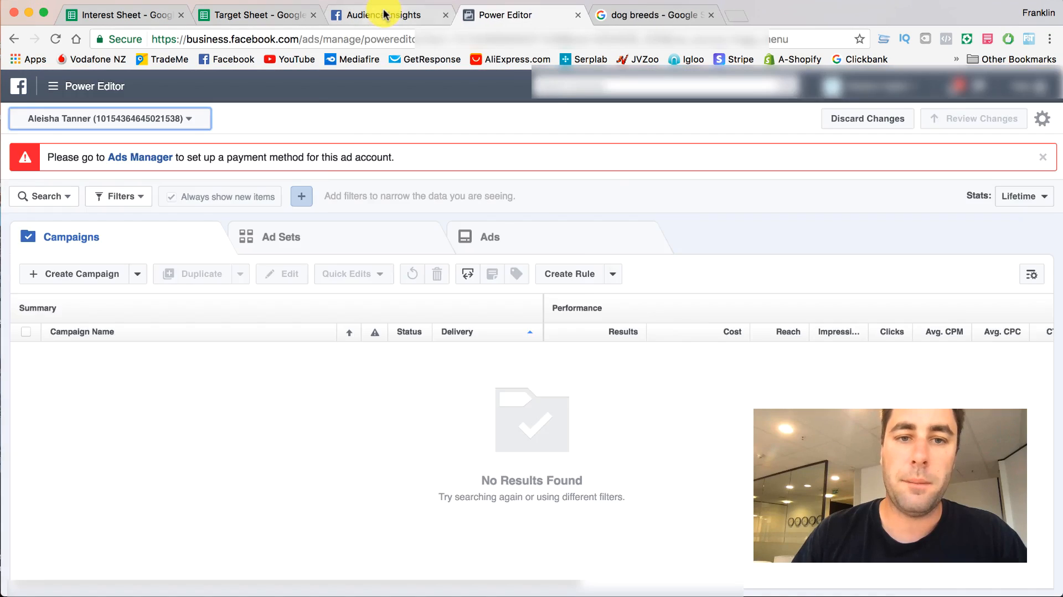
- Return to Audience Insights and remove the Deer & Deer Hunting interest from the audience
{"action": "left_click", "coordinate": [385, 14]}
{"action": "scroll", "coordinate": [253, 205], "scroll_direction": "up", "scroll_amount": 3}
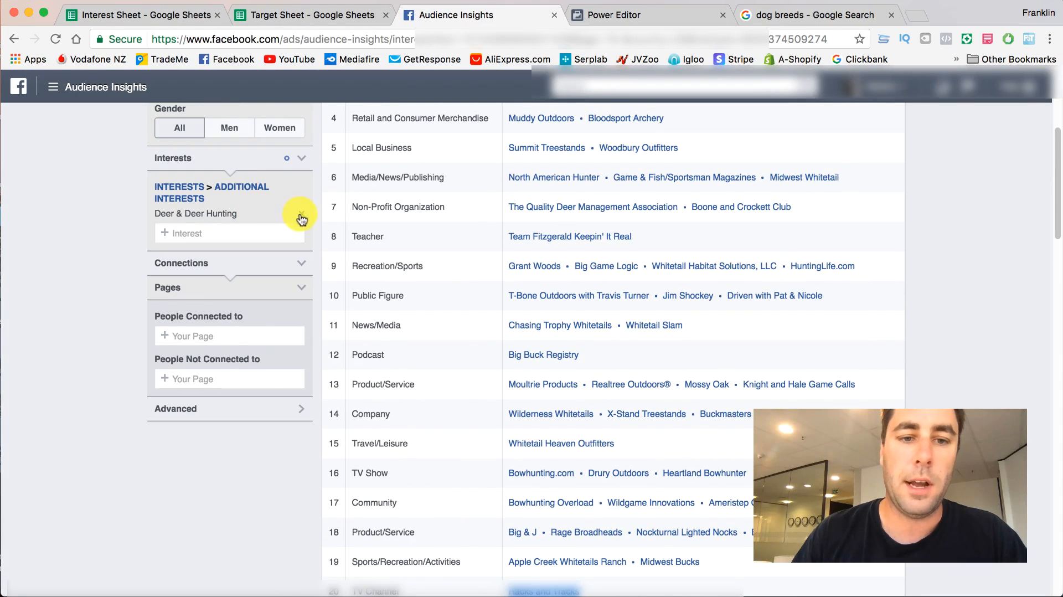
{"action": "left_click", "coordinate": [302, 216]}
- Copy Chasing Trophy Whitetails from the Target Sheet's Pages column and add it as the interest of the audience in Audience Insights
{"action": "left_click", "coordinate": [292, 18]}
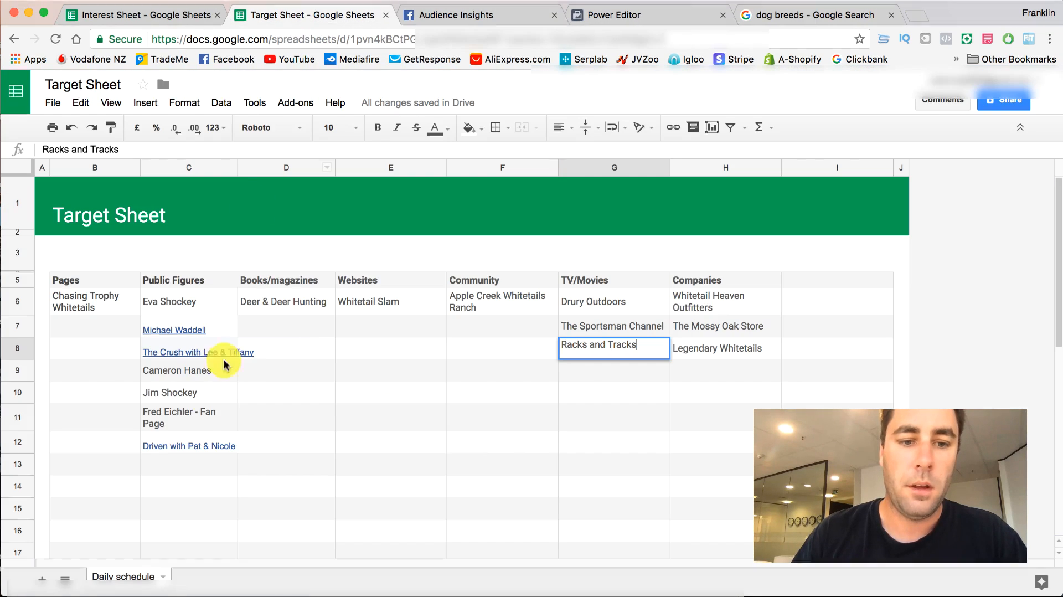
{"action": "right_click", "coordinate": [184, 447]}
{"action": "left_click", "coordinate": [202, 481]}
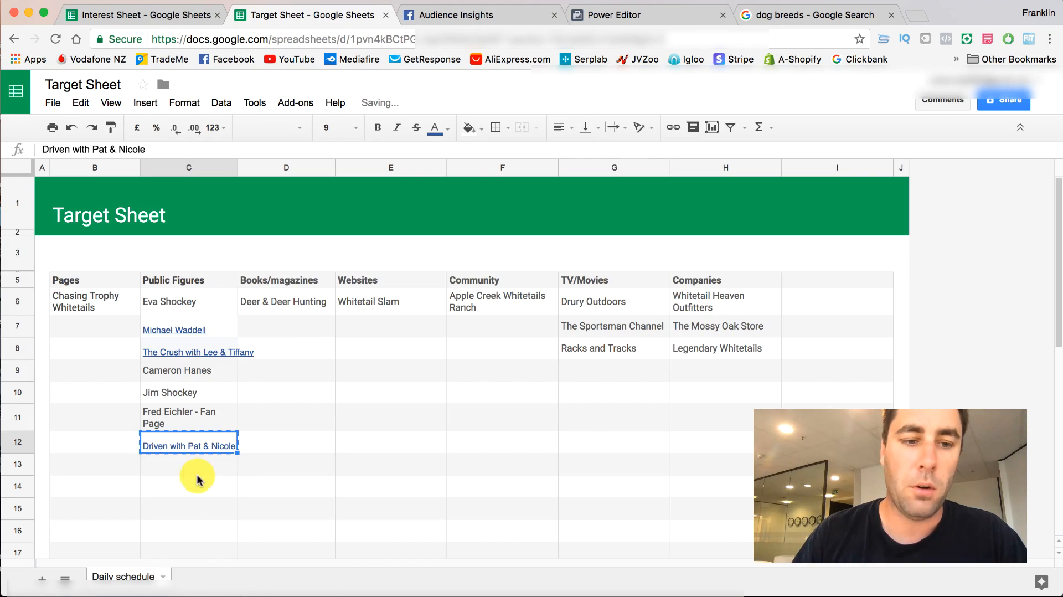
{"action": "left_click", "coordinate": [87, 303]}
{"action": "right_click", "coordinate": [87, 304]}
{"action": "left_click", "coordinate": [100, 327]}
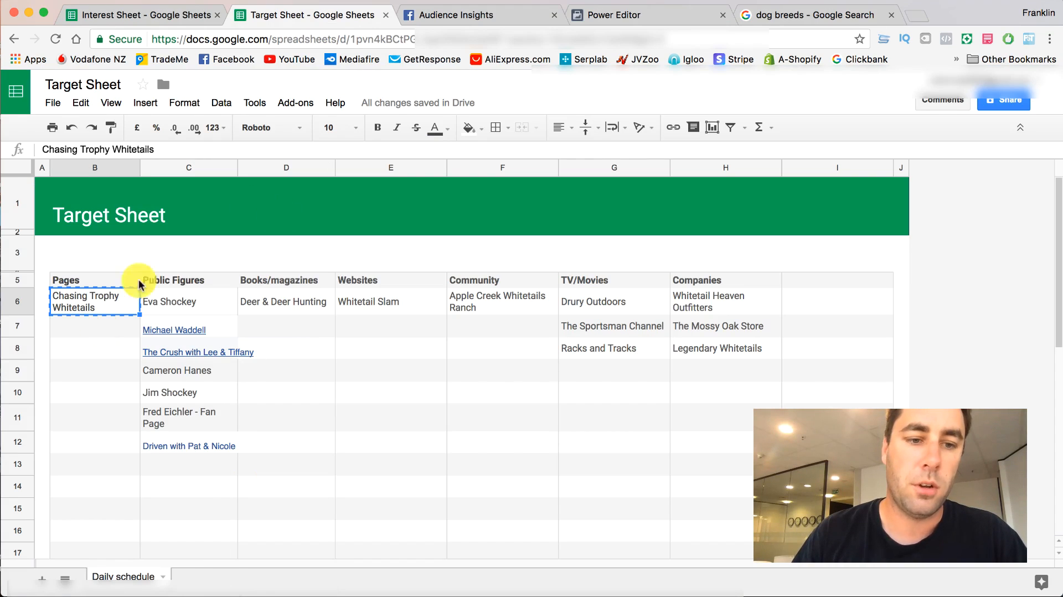
{"action": "left_click", "coordinate": [447, 15]}
{"action": "left_click", "coordinate": [218, 190]}
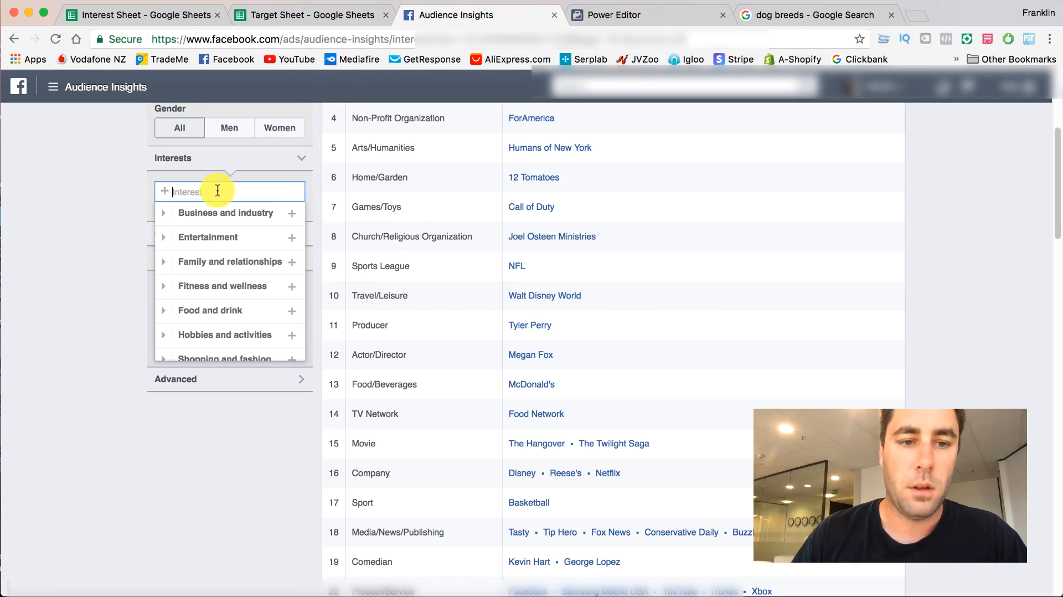
{"action": "key", "text": "super+v"}
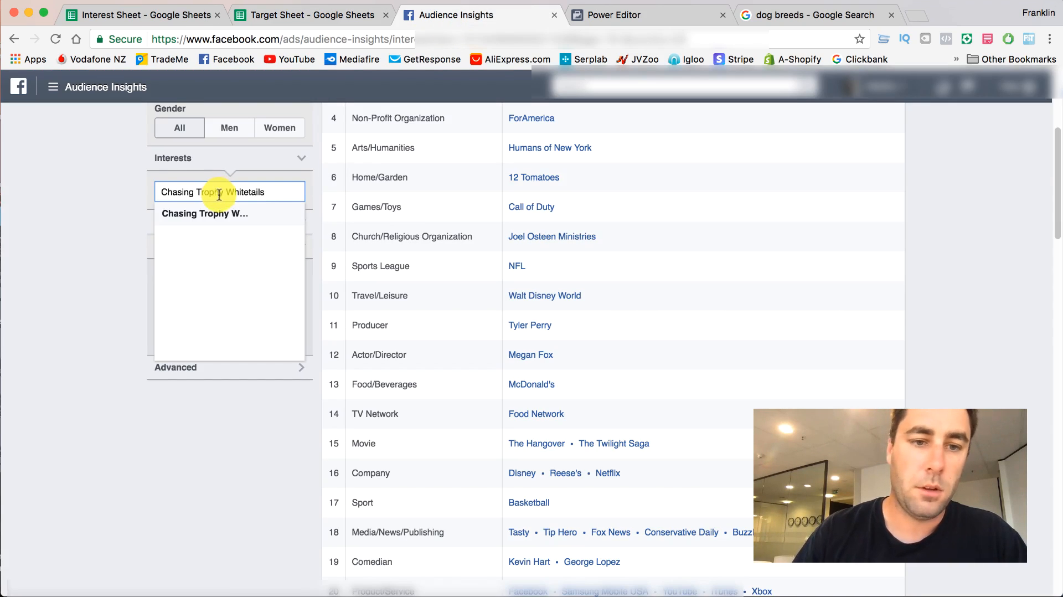
{"action": "left_click", "coordinate": [232, 220]}
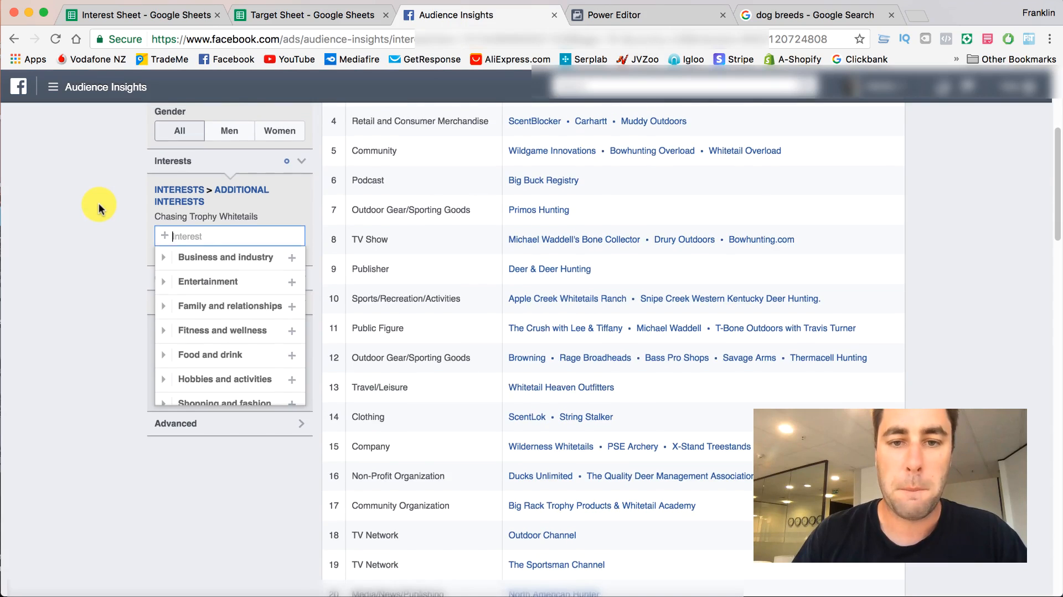
- Look through the Top Categories list for the Chasing Trophy Whitetails audience for further relevant pages
{"action": "scroll", "coordinate": [99, 208], "scroll_direction": "up", "scroll_amount": 5}
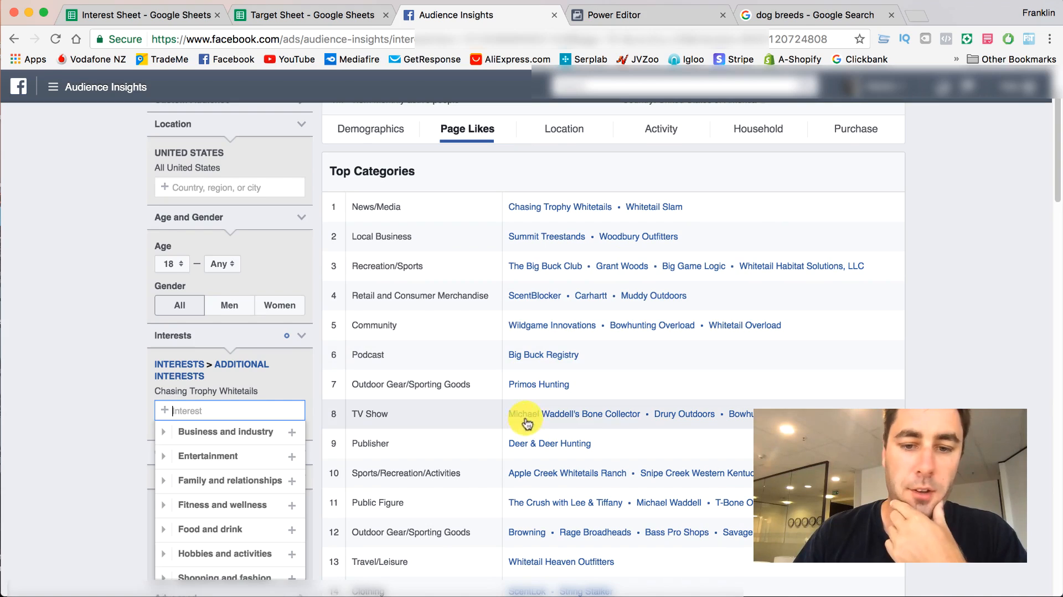
{"action": "scroll", "coordinate": [748, 413], "scroll_direction": "down", "scroll_amount": 3}
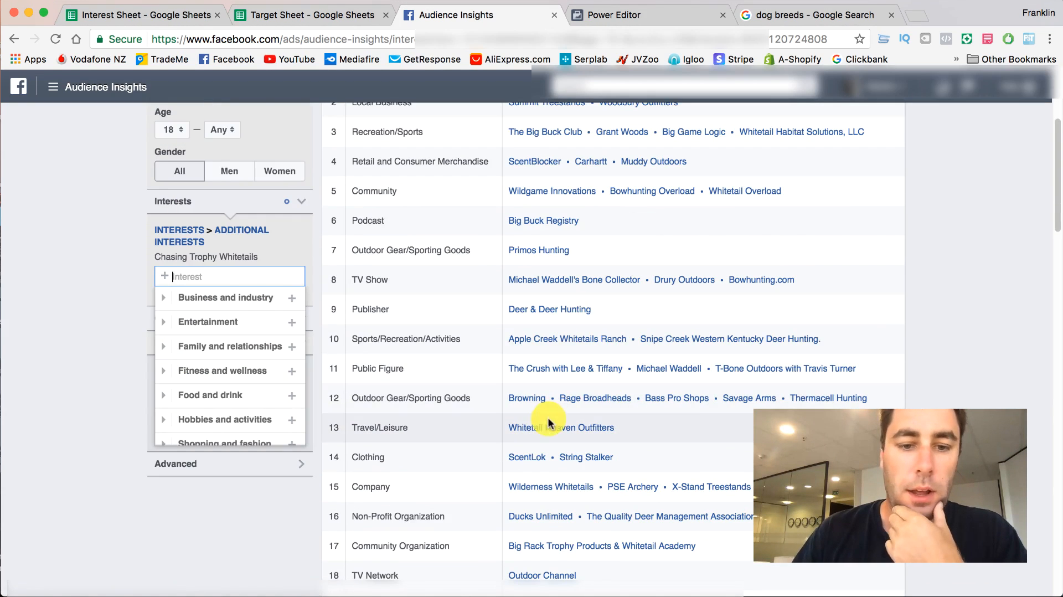
{"action": "scroll", "coordinate": [609, 429], "scroll_direction": "down", "scroll_amount": 2}
{"action": "scroll", "coordinate": [609, 433], "scroll_direction": "down", "scroll_amount": 1}
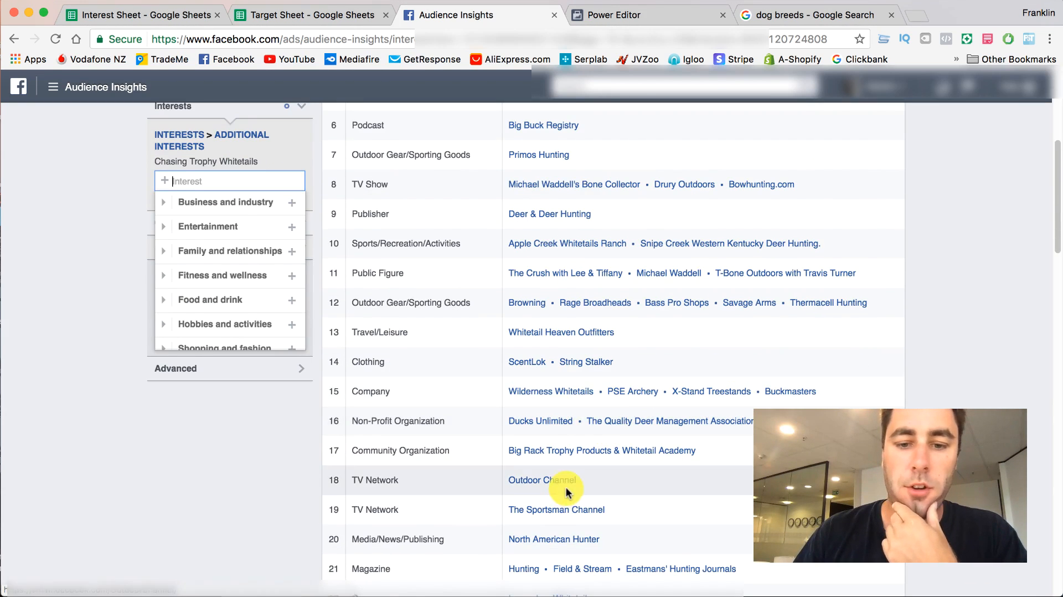
{"action": "scroll", "coordinate": [551, 482], "scroll_direction": "down", "scroll_amount": 2}
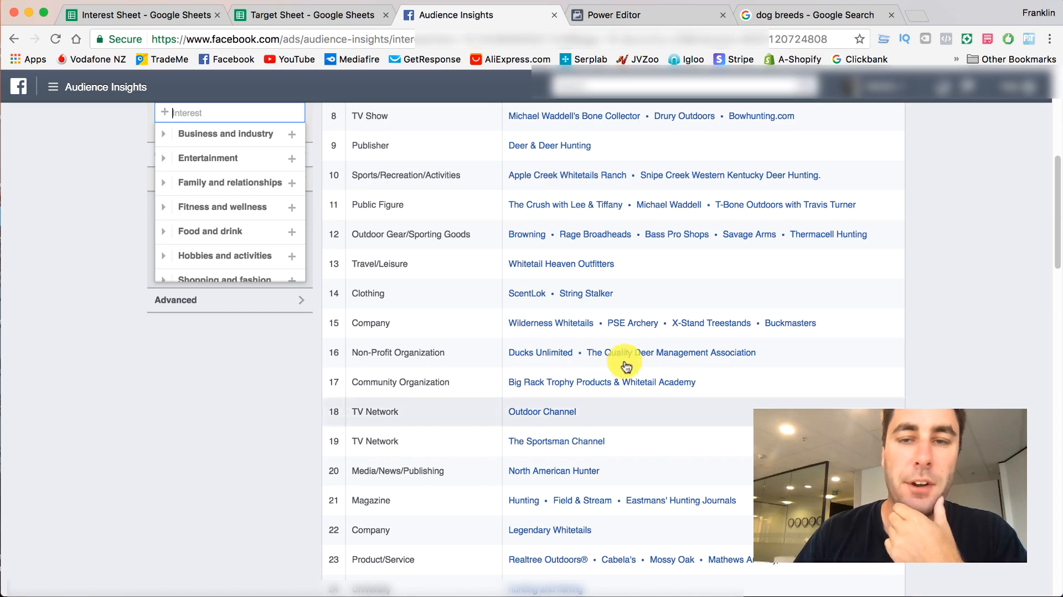
{"action": "scroll", "coordinate": [576, 497], "scroll_direction": "down", "scroll_amount": 3}
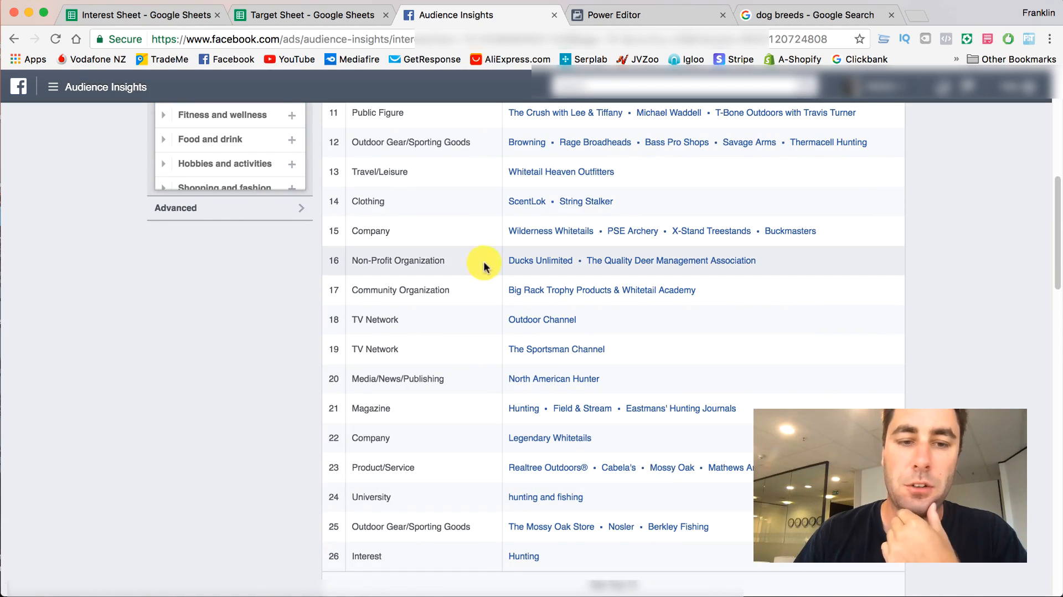
- Copy Whitetail Slam from the Target Sheet's Websites column and use it to replace the Chasing Trophy Whitetails interest in Audience Insights
{"action": "left_click", "coordinate": [255, 17]}
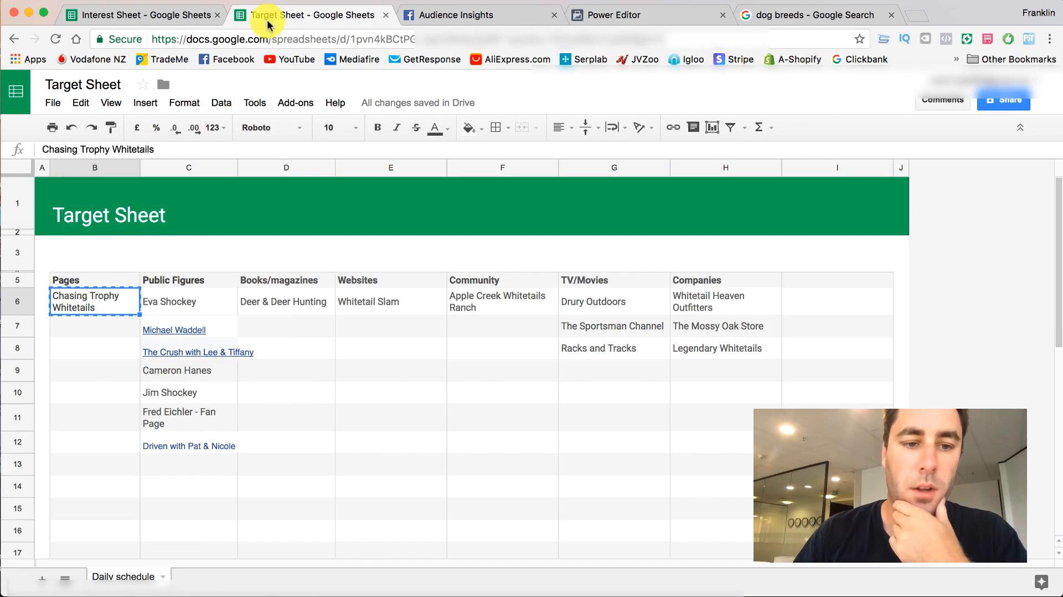
{"action": "left_click", "coordinate": [369, 307]}
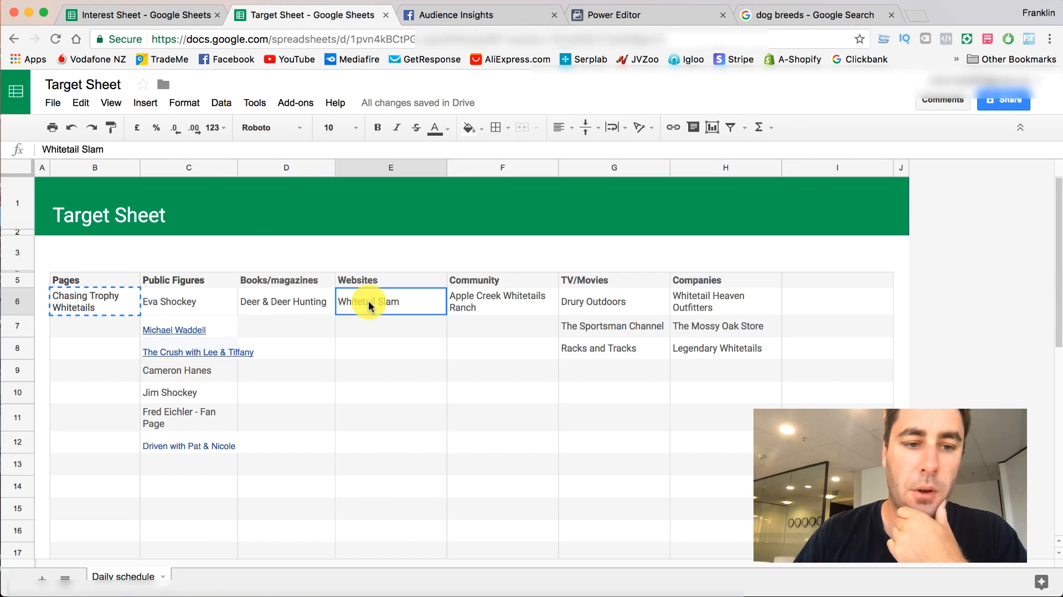
{"action": "right_click", "coordinate": [374, 303]}
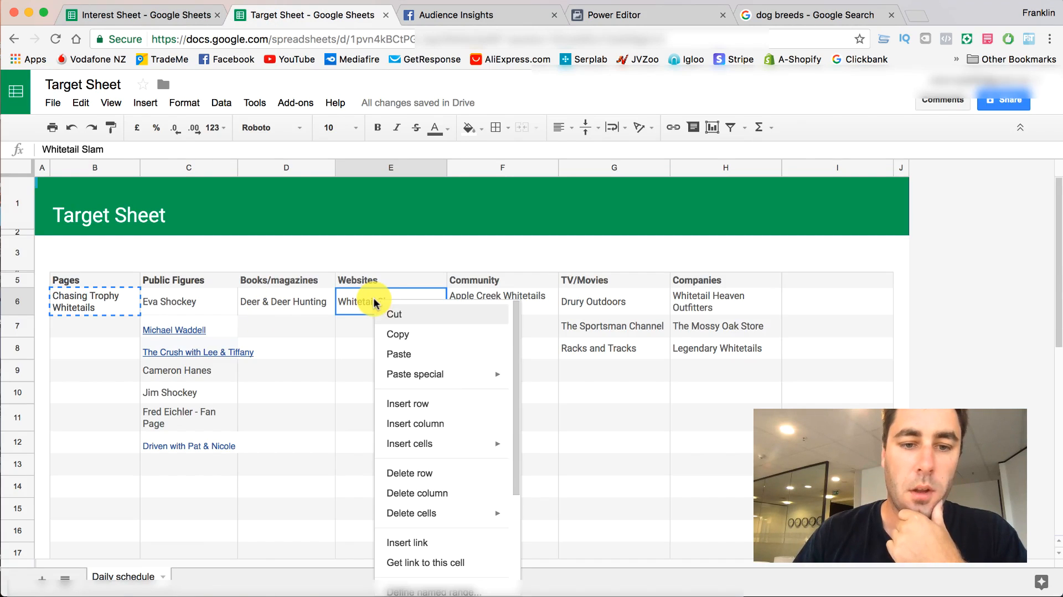
{"action": "left_click", "coordinate": [392, 336]}
{"action": "left_click", "coordinate": [425, 22]}
{"action": "scroll", "coordinate": [240, 267], "scroll_direction": "up", "scroll_amount": 3}
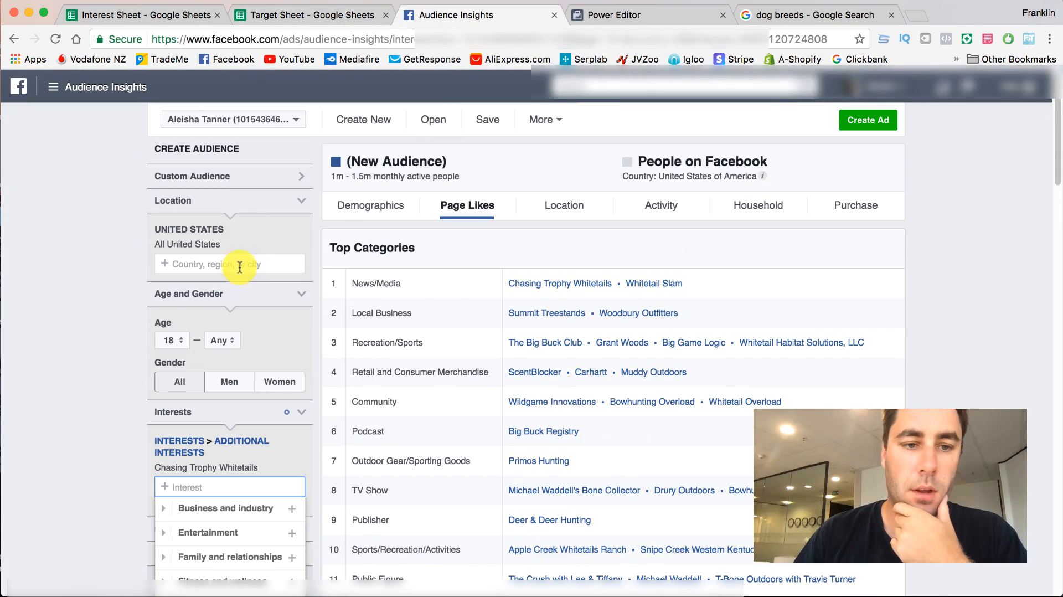
{"action": "left_click", "coordinate": [298, 468]}
{"action": "key", "text": "cmd+v"}
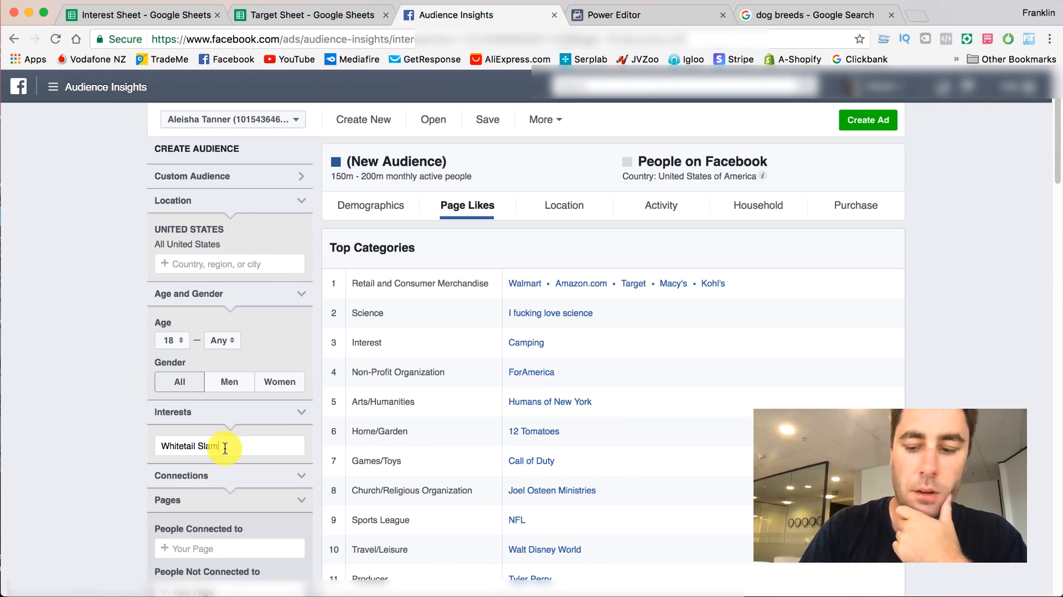
{"action": "left_click", "coordinate": [234, 465]}
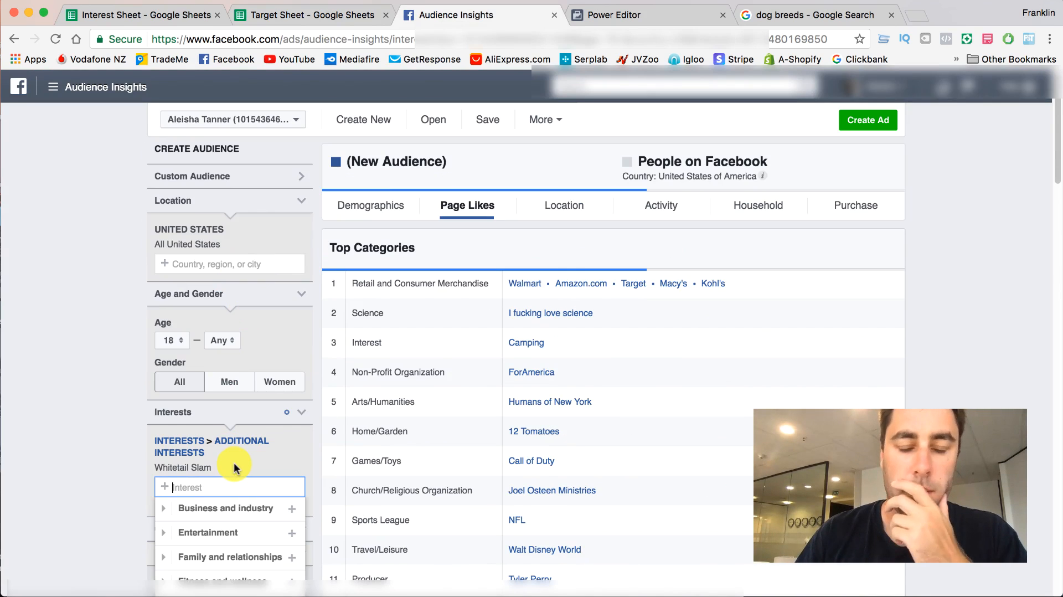
- Review the Top Categories for the Whitetail Slam audience and open Wallhanger TV from the Public Figure category in a separate browser tab
{"action": "scroll", "coordinate": [592, 379], "scroll_direction": "down", "scroll_amount": 2}
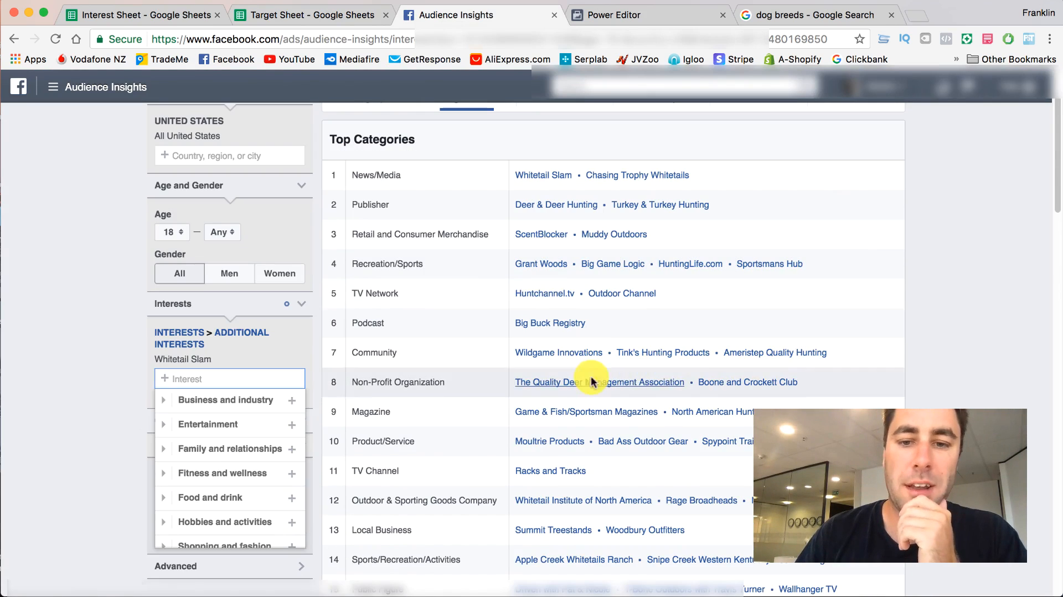
{"action": "left_click", "coordinate": [1005, 317]}
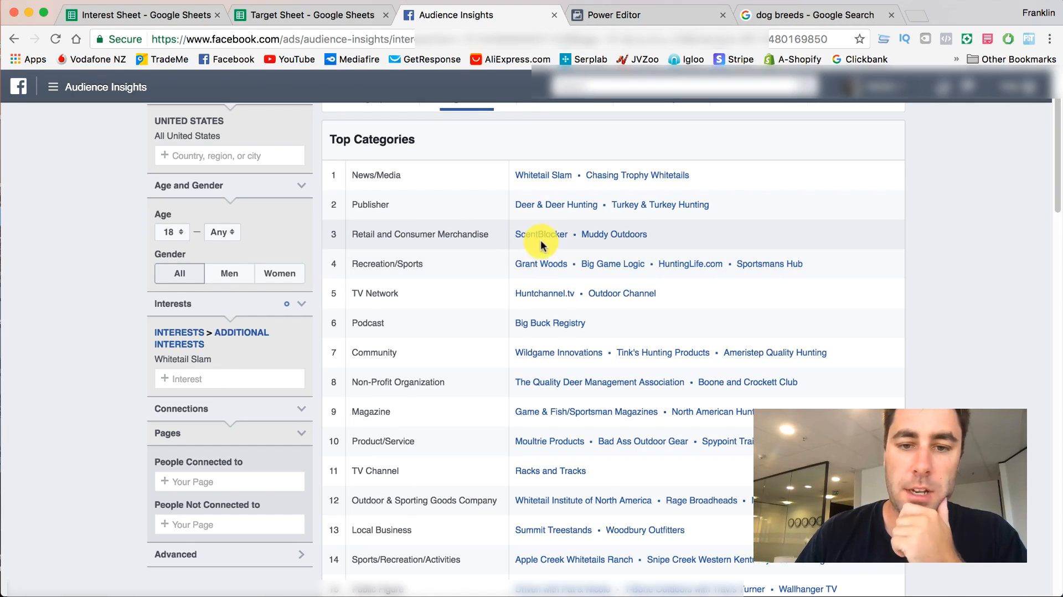
{"action": "scroll", "coordinate": [584, 291], "scroll_direction": "down", "scroll_amount": 3}
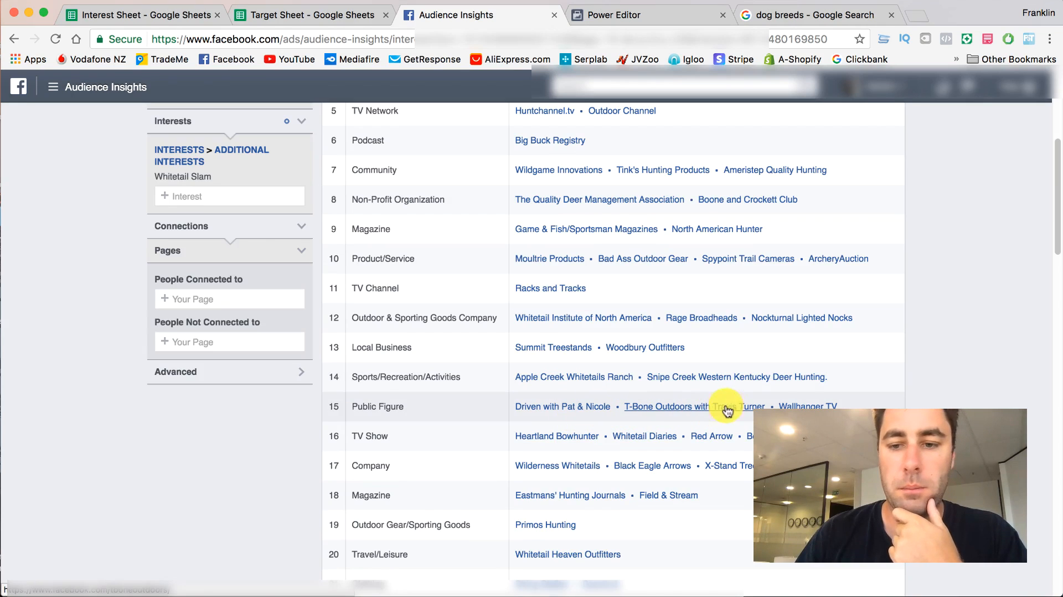
{"action": "right_click", "coordinate": [817, 406]}
{"action": "left_click", "coordinate": [853, 415]}
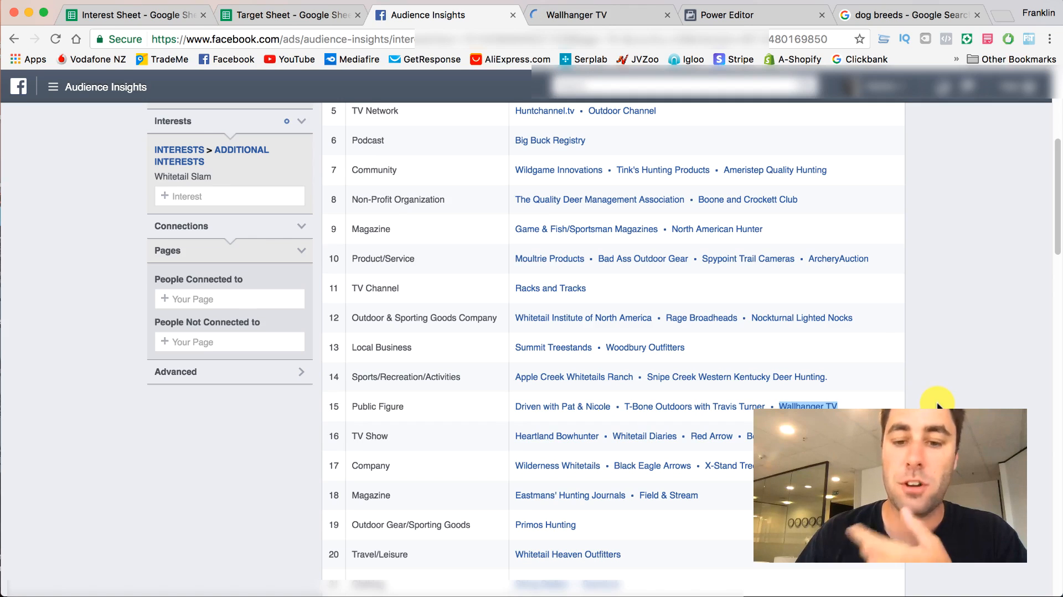
- Look through the remaining Top Categories and compare them with the entries in the Target Sheet
{"action": "scroll", "coordinate": [720, 443], "scroll_direction": "down", "scroll_amount": 2}
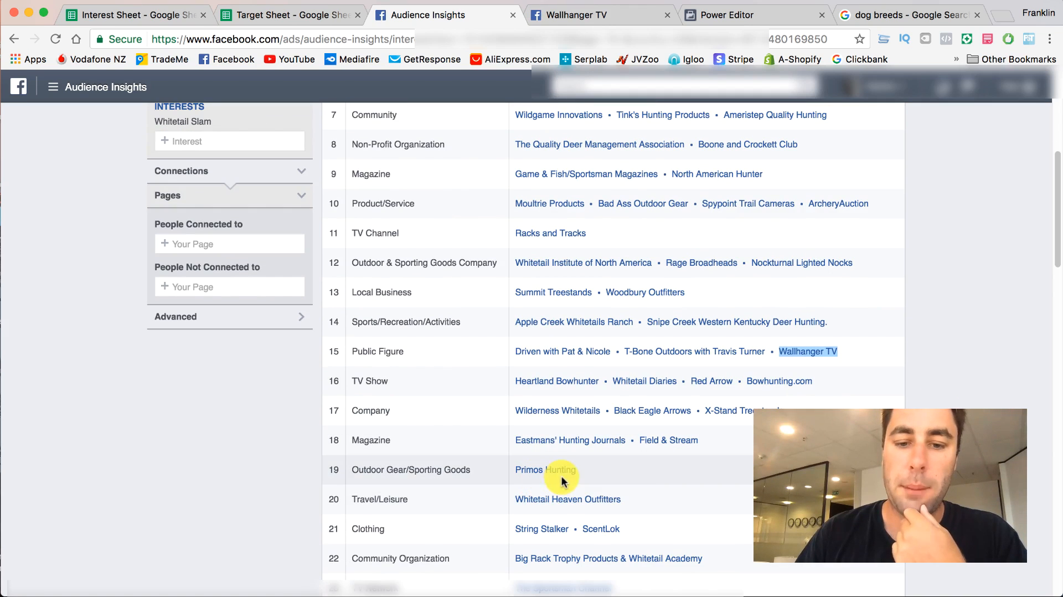
{"action": "scroll", "coordinate": [720, 482], "scroll_direction": "down", "scroll_amount": 2}
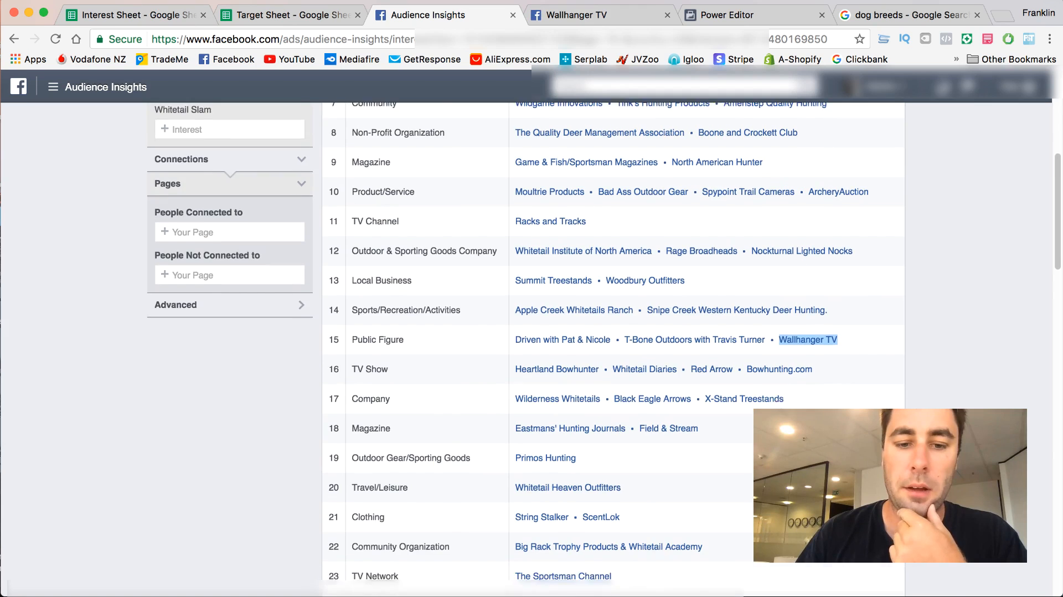
{"action": "left_click", "coordinate": [265, 15]}
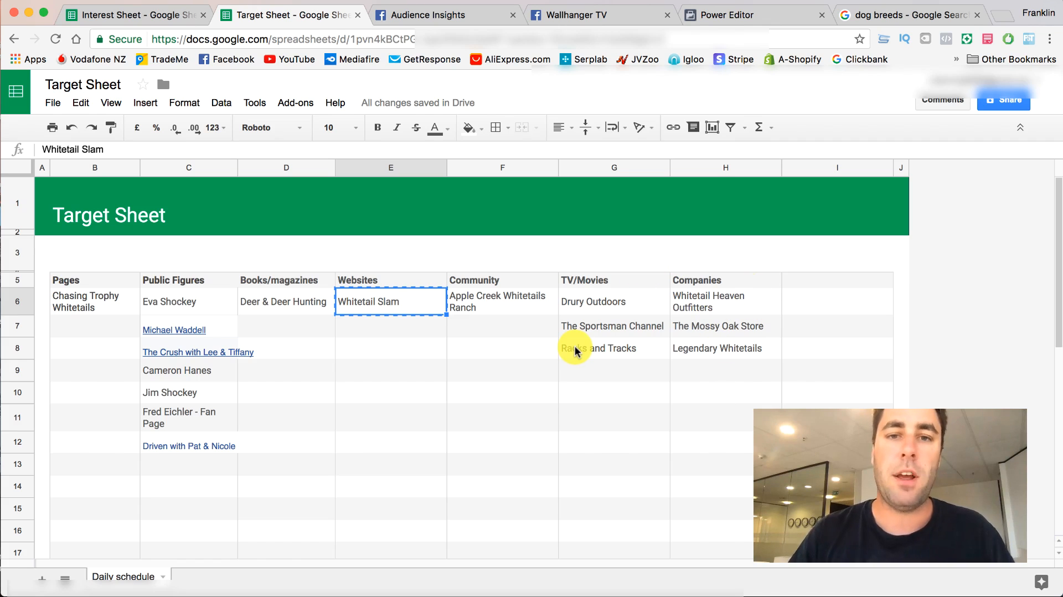
- Examine the Wallhanger TV page's category, description, likes, videos and posts
{"action": "left_click", "coordinate": [591, 16]}
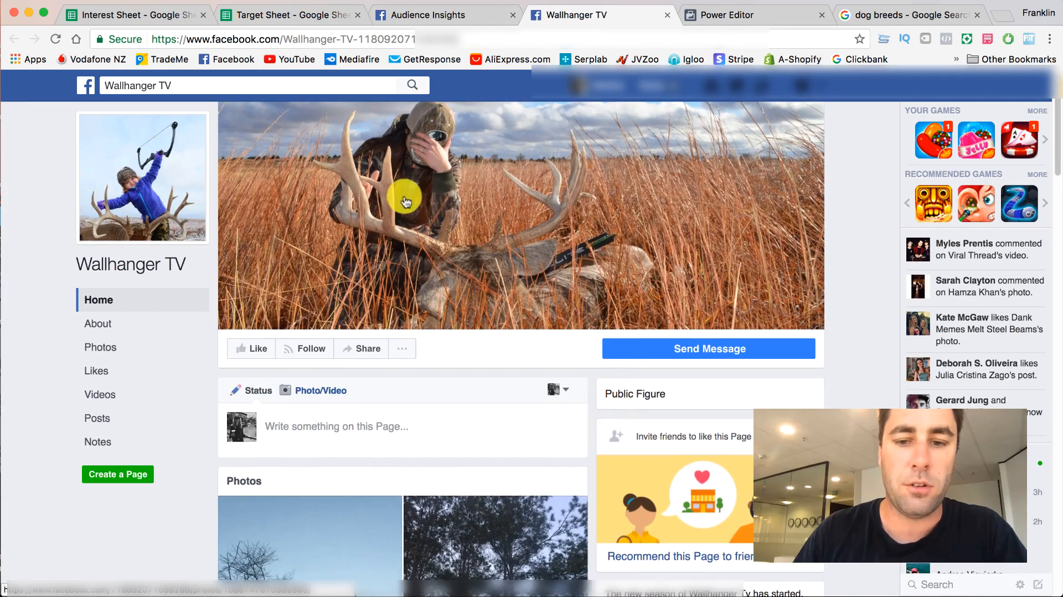
{"action": "scroll", "coordinate": [418, 216], "scroll_direction": "down", "scroll_amount": 3}
{"action": "scroll", "coordinate": [421, 198], "scroll_direction": "down", "scroll_amount": 15}
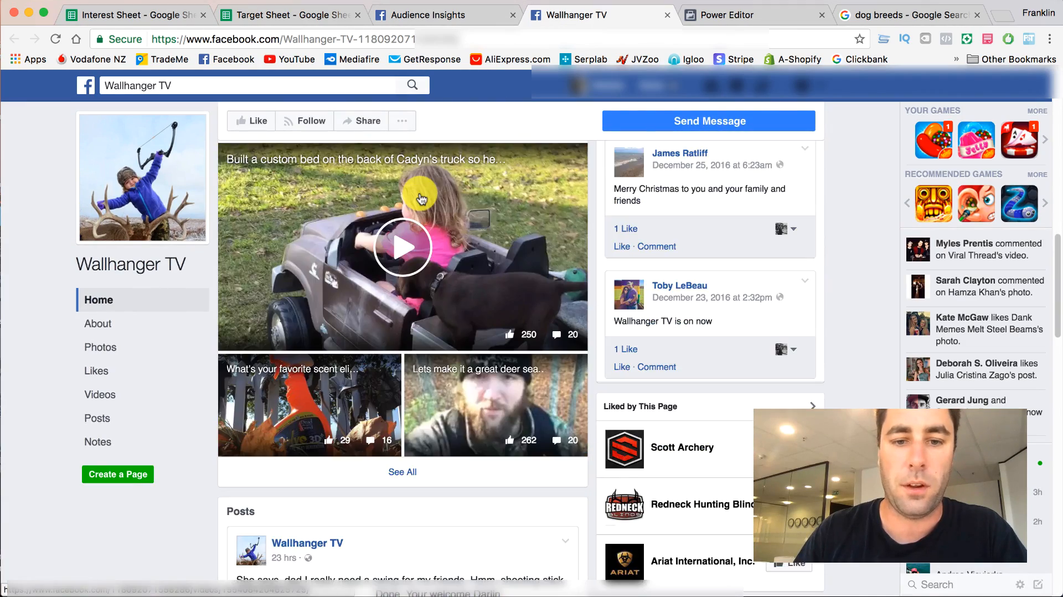
{"action": "scroll", "coordinate": [421, 198], "scroll_direction": "down", "scroll_amount": 10}
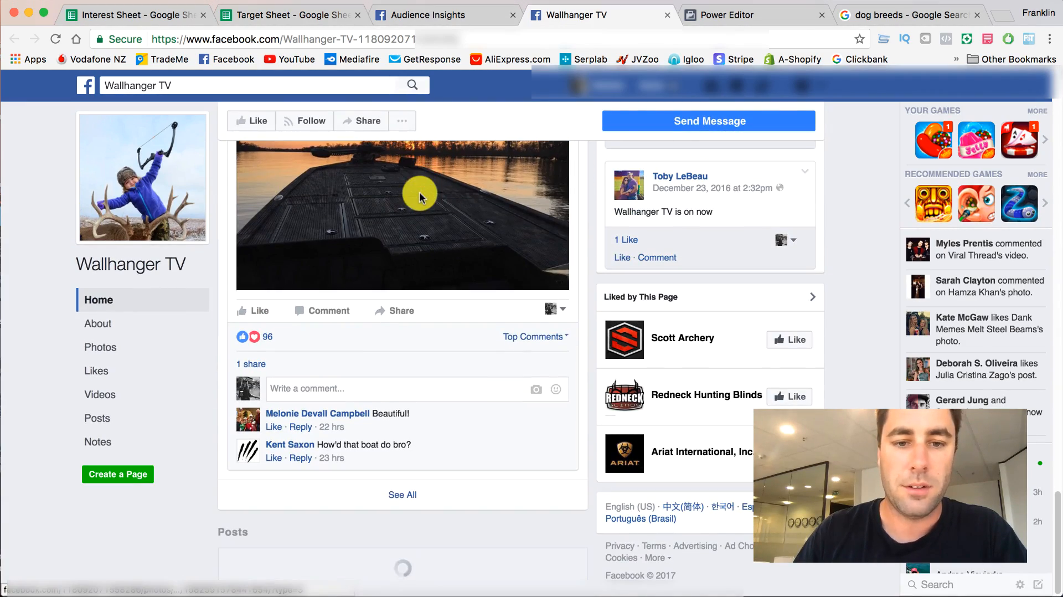
{"action": "scroll", "coordinate": [413, 288], "scroll_direction": "up", "scroll_amount": 20}
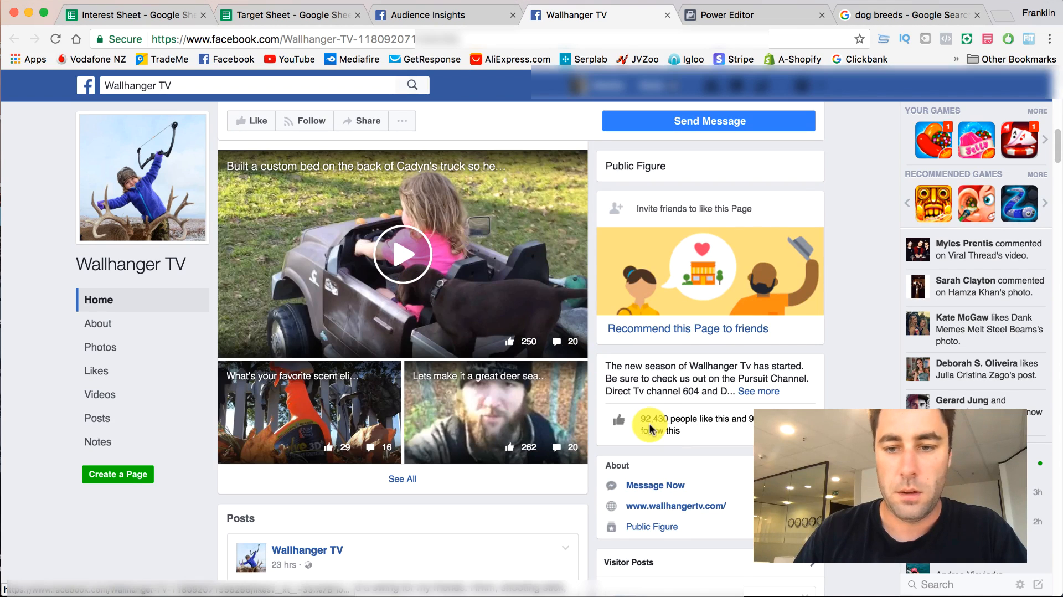
{"action": "scroll", "coordinate": [268, 274], "scroll_direction": "up", "scroll_amount": 1}
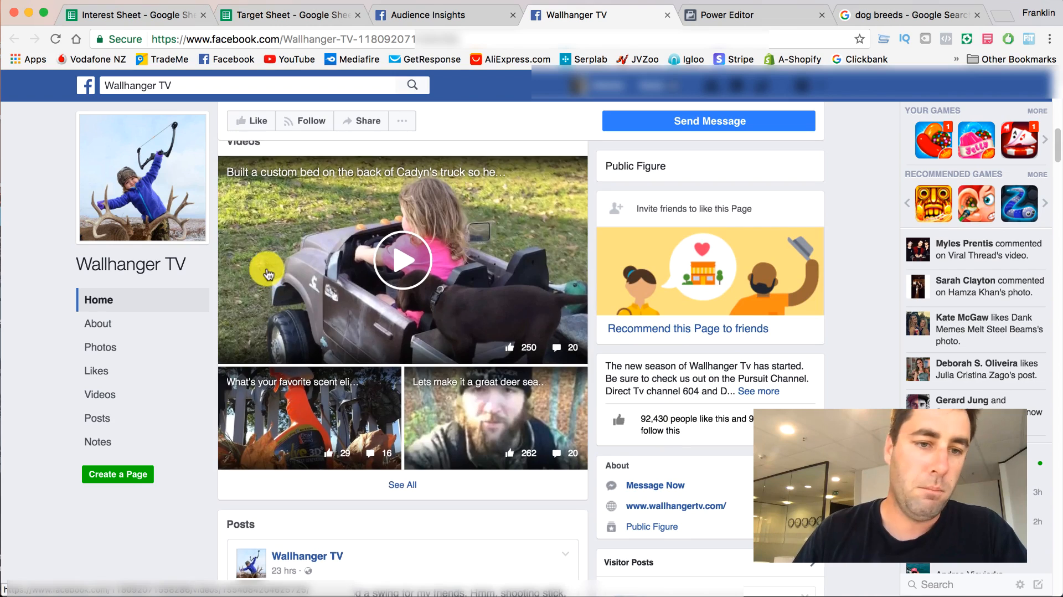
- Finish checking the Wallhanger TV page, copy its name from Audience Insights and add it under TV/Movies in the Target Sheet
{"action": "scroll", "coordinate": [289, 261], "scroll_direction": "down", "scroll_amount": 15}
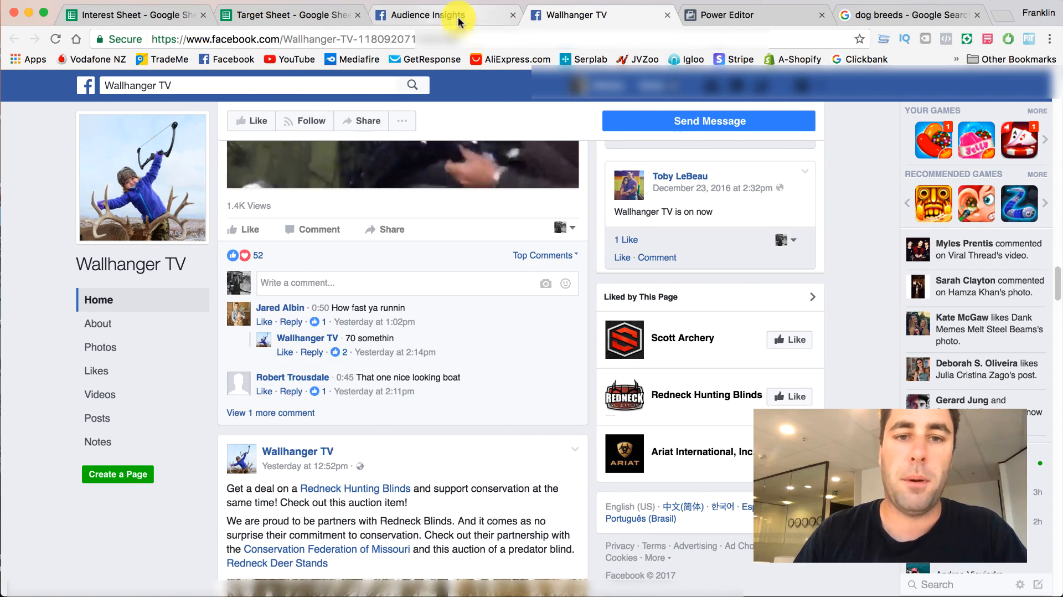
{"action": "left_click", "coordinate": [458, 16]}
{"action": "right_click", "coordinate": [821, 291]}
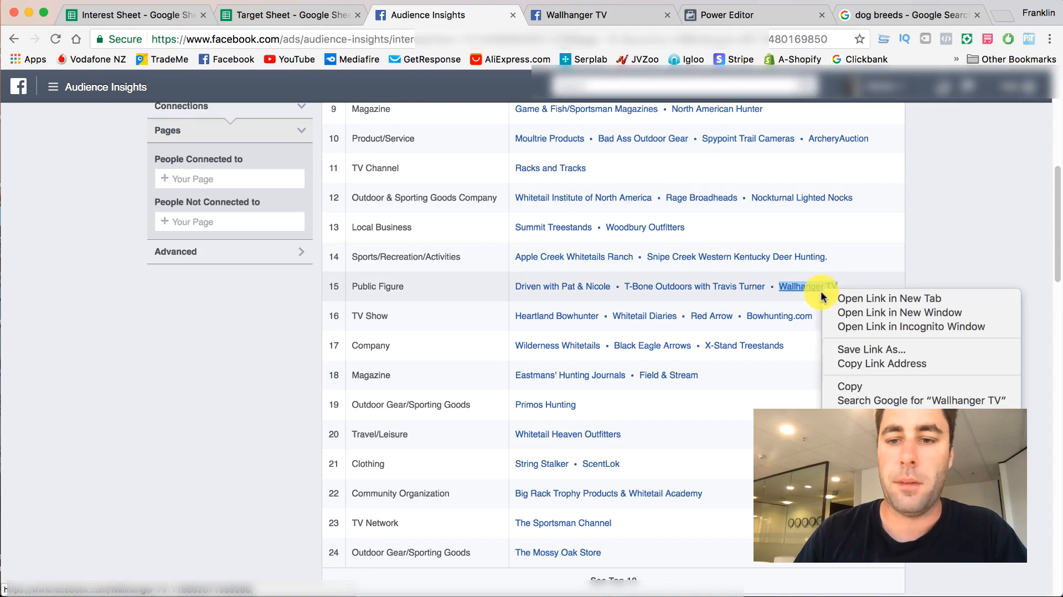
{"action": "left_click", "coordinate": [854, 387]}
{"action": "left_click", "coordinate": [235, 17]}
{"action": "left_click", "coordinate": [598, 368]}
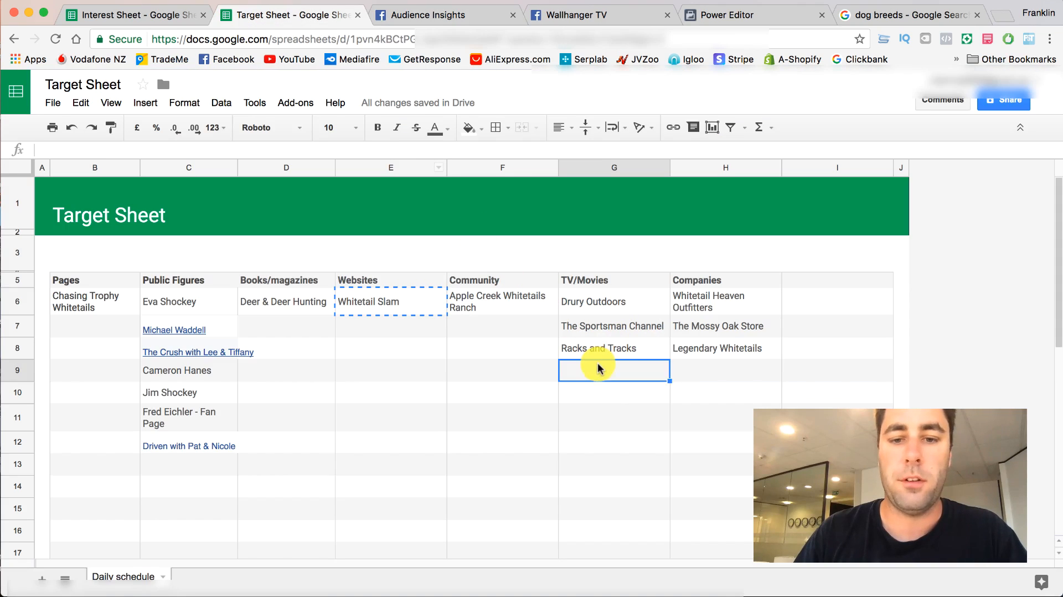
- Copy Apple Creek Whitetails Ranch from the Target Sheet's Community column and use it to replace the Whitetail Slam interest in Audience Insights
{"action": "left_click", "coordinate": [498, 302]}
{"action": "right_click", "coordinate": [497, 303]}
{"action": "left_click", "coordinate": [513, 331]}
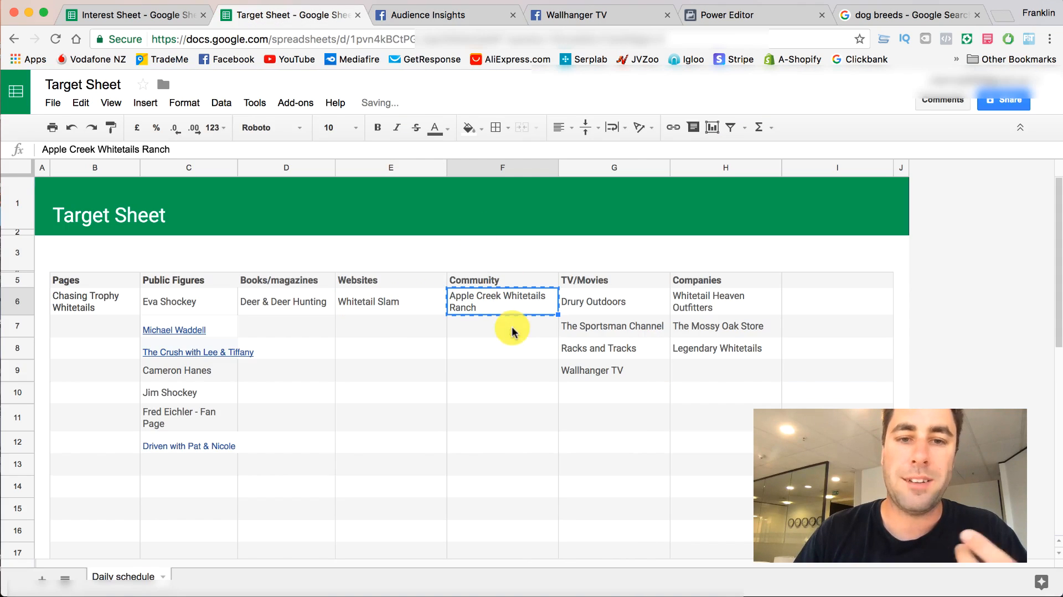
{"action": "left_click", "coordinate": [449, 14]}
{"action": "scroll", "coordinate": [188, 189], "scroll_direction": "up", "scroll_amount": 5}
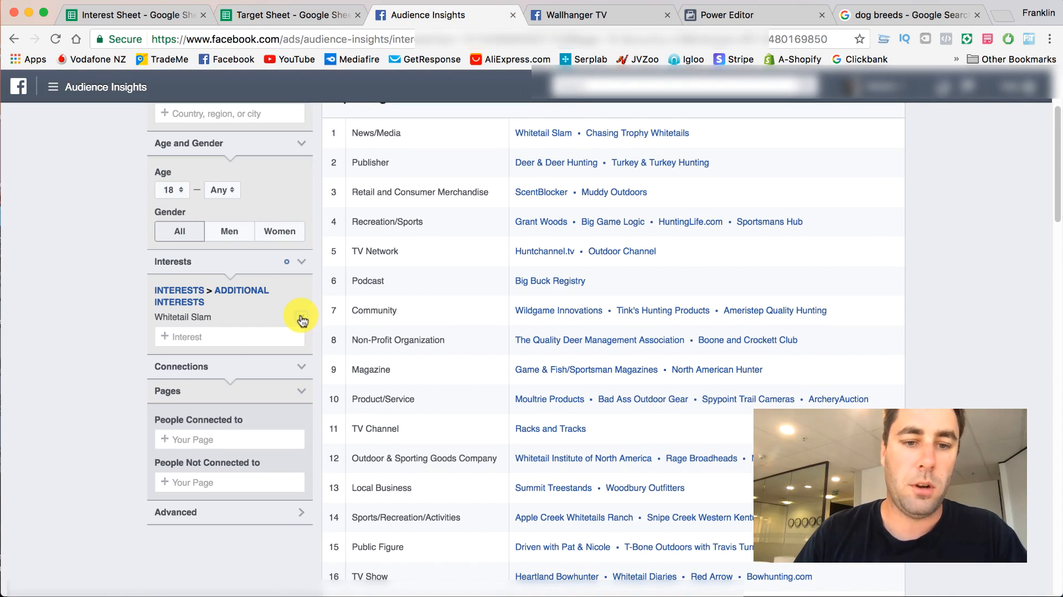
{"action": "left_click", "coordinate": [302, 321]}
{"action": "left_click", "coordinate": [230, 296]}
{"action": "key", "text": "super+v"}
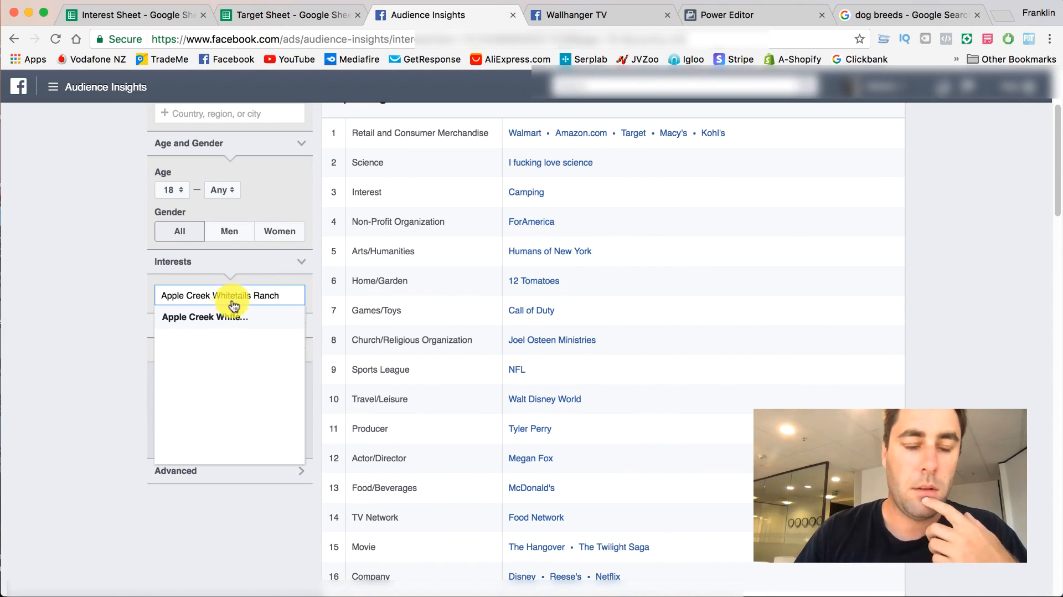
{"action": "left_click", "coordinate": [215, 319]}
{"action": "left_click", "coordinate": [96, 327]}
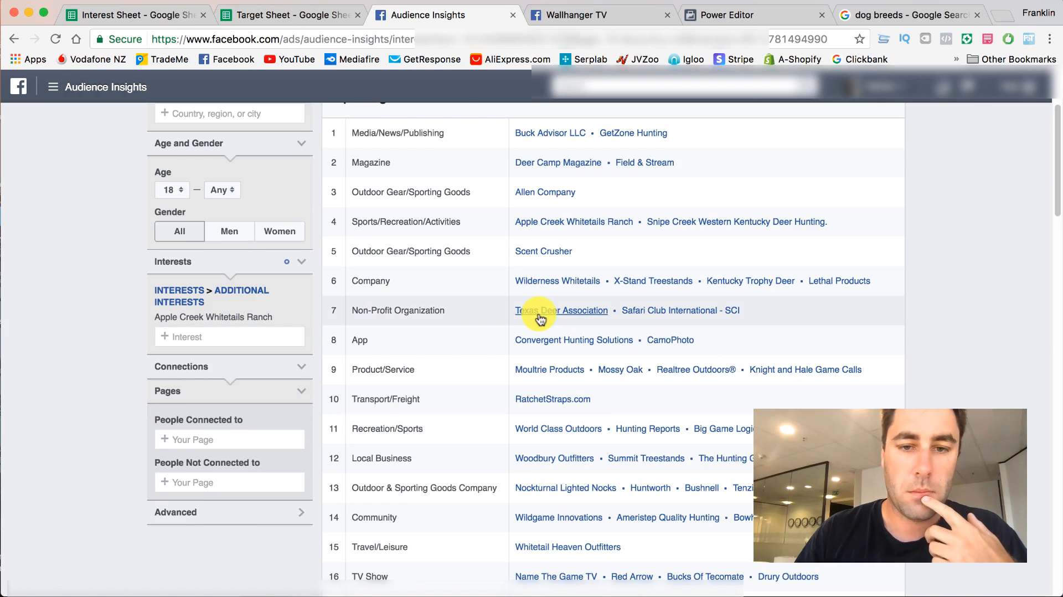
- Review the Top Categories for Apple Creek Whitetails Ranch, opening Allen Company and Texas Deer Association in separate browser tabs
{"action": "scroll", "coordinate": [540, 312], "scroll_direction": "up", "scroll_amount": 2}
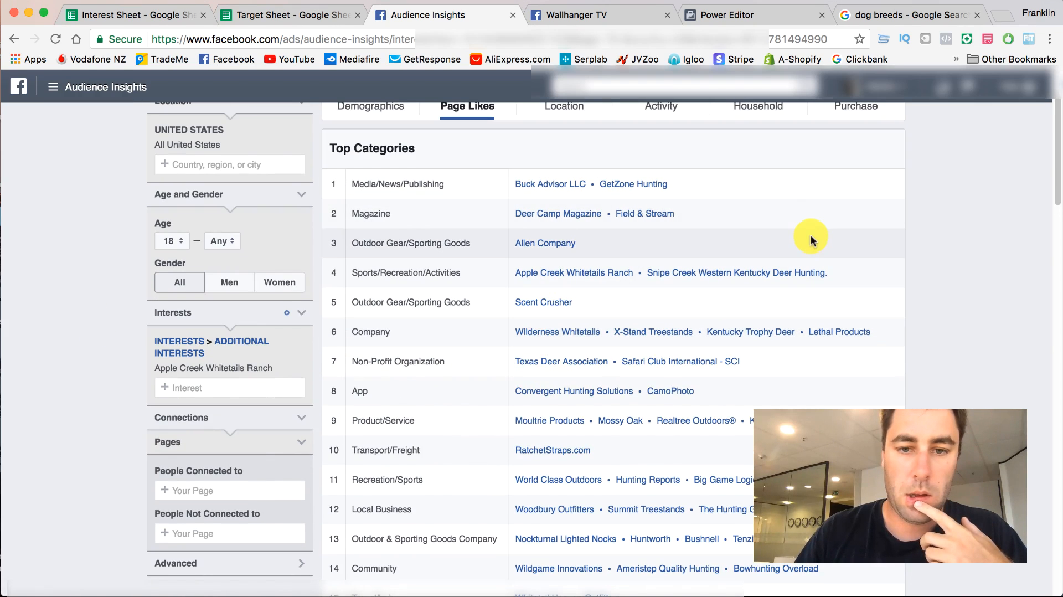
{"action": "right_click", "coordinate": [541, 244]}
{"action": "left_click", "coordinate": [570, 249]}
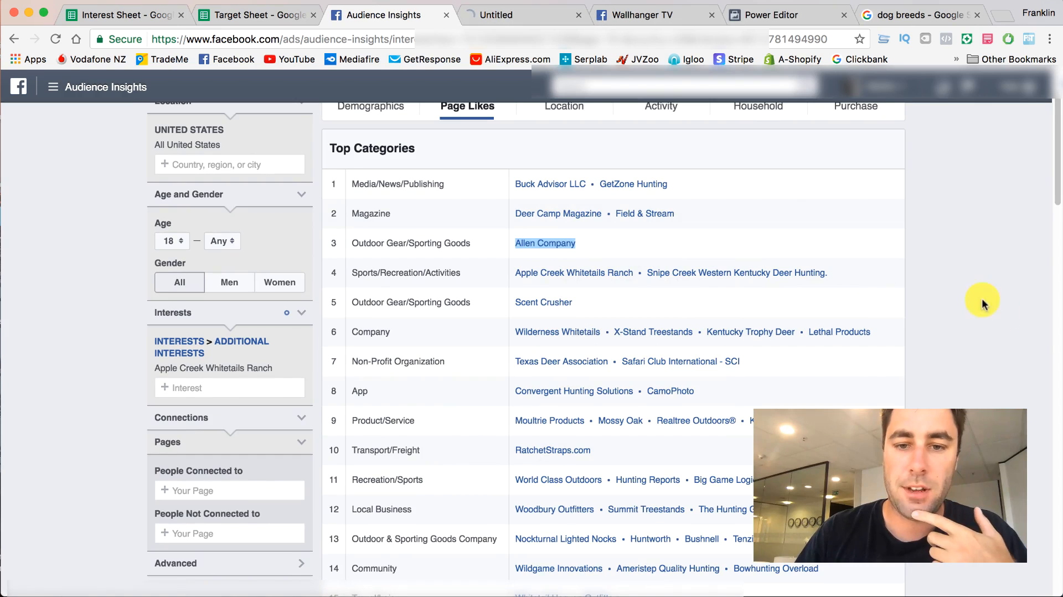
{"action": "scroll", "coordinate": [554, 354], "scroll_direction": "down", "scroll_amount": 1}
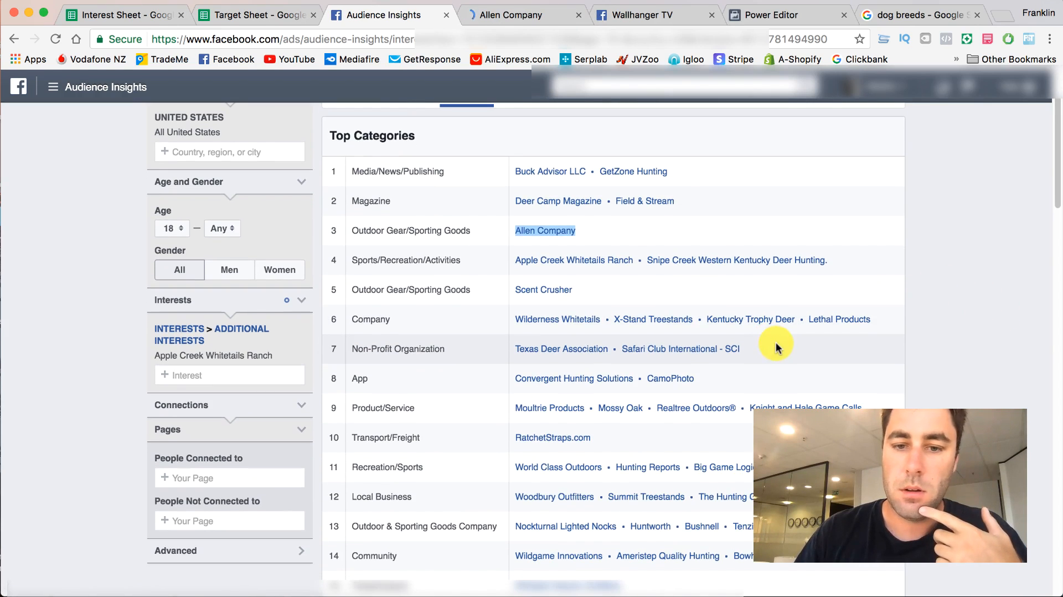
{"action": "right_click", "coordinate": [607, 348]}
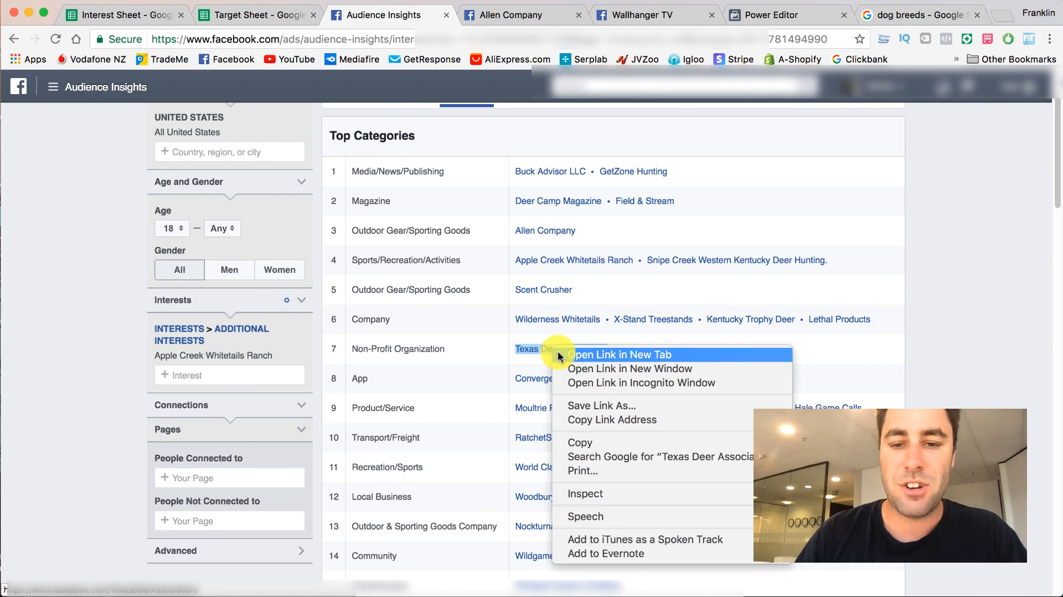
{"action": "left_click", "coordinate": [636, 358]}
{"action": "scroll", "coordinate": [603, 443], "scroll_direction": "down", "scroll_amount": 2}
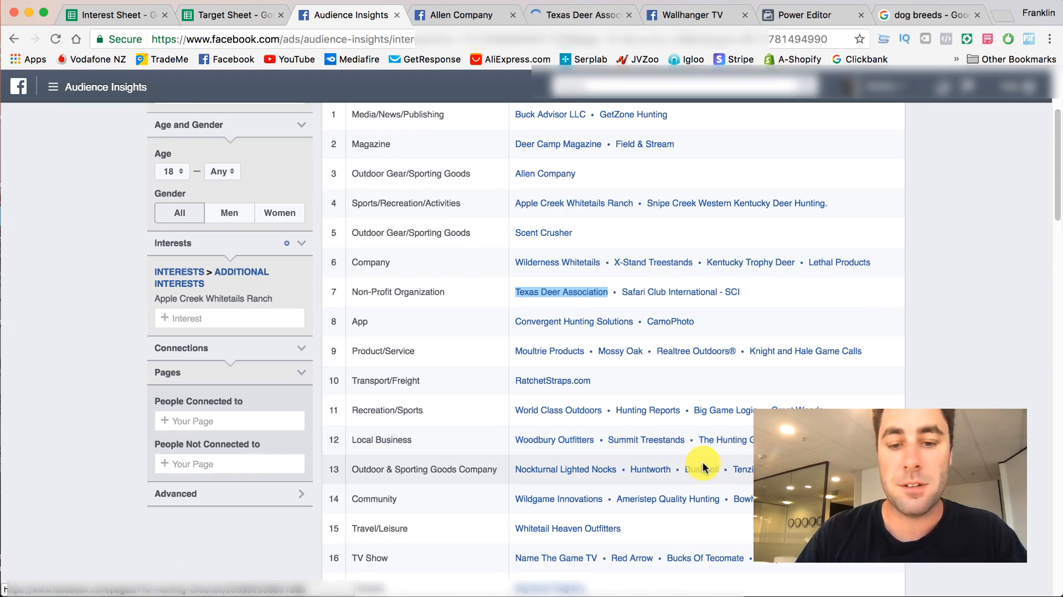
{"action": "scroll", "coordinate": [737, 449], "scroll_direction": "down", "scroll_amount": 5}
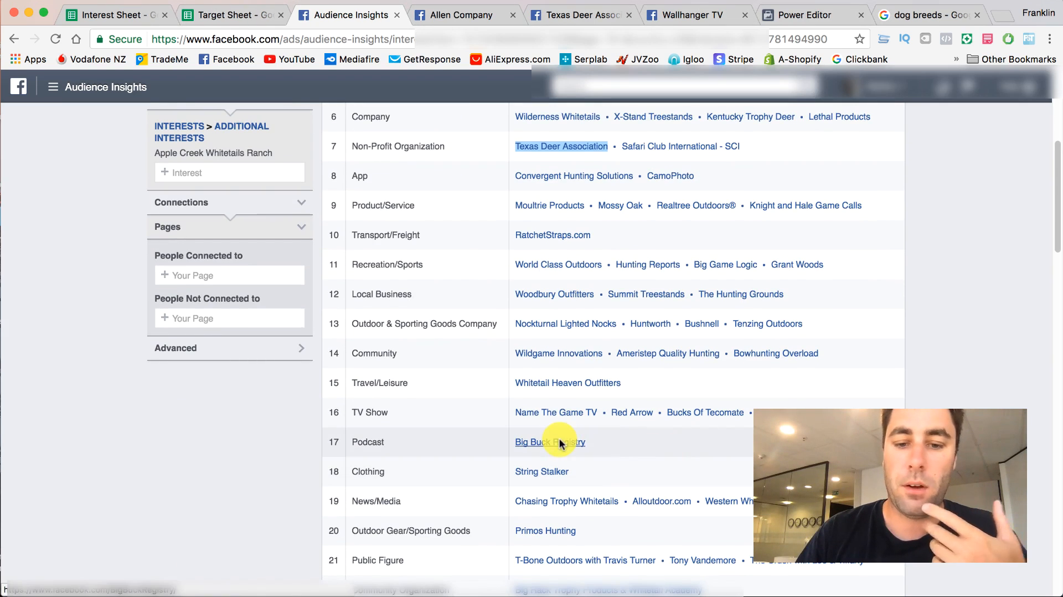
- Examine the Allen Company page's business type, description, likes and reviews, and close its tab
{"action": "left_click", "coordinate": [485, 15]}
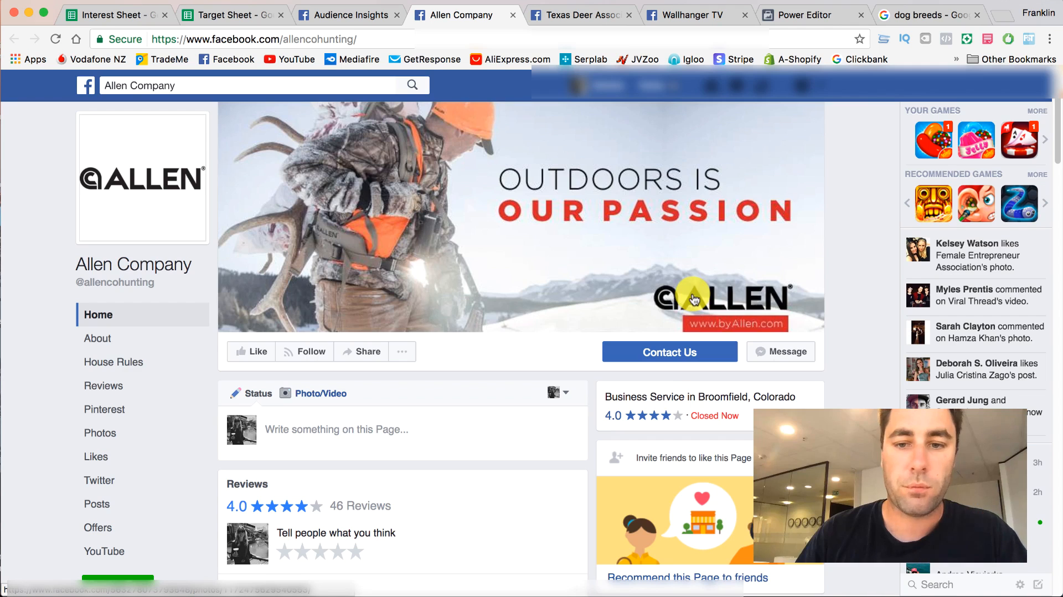
{"action": "scroll", "coordinate": [501, 267], "scroll_direction": "down", "scroll_amount": 5}
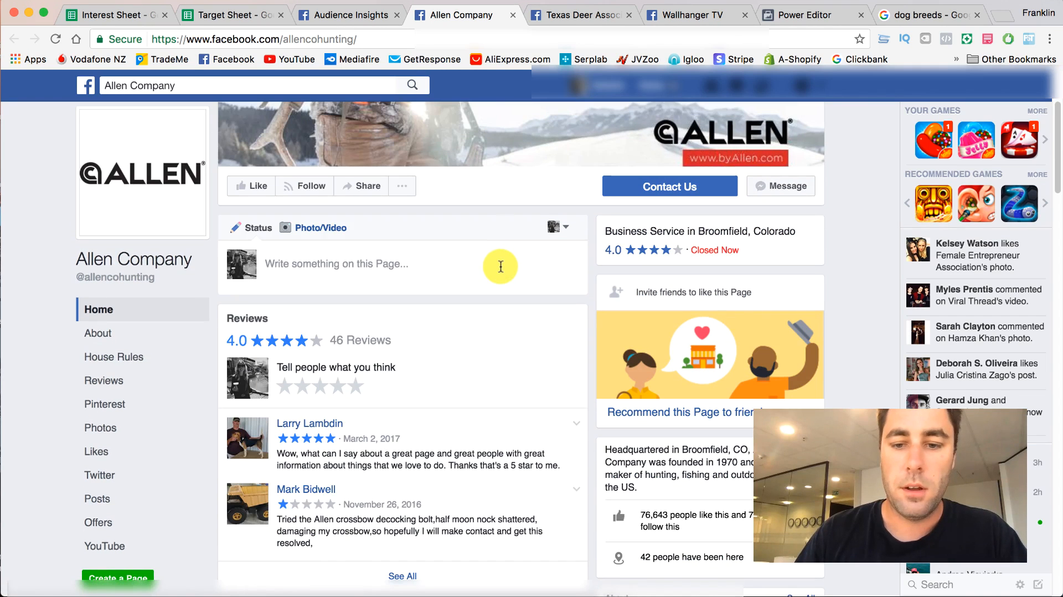
{"action": "scroll", "coordinate": [500, 267], "scroll_direction": "down", "scroll_amount": 1}
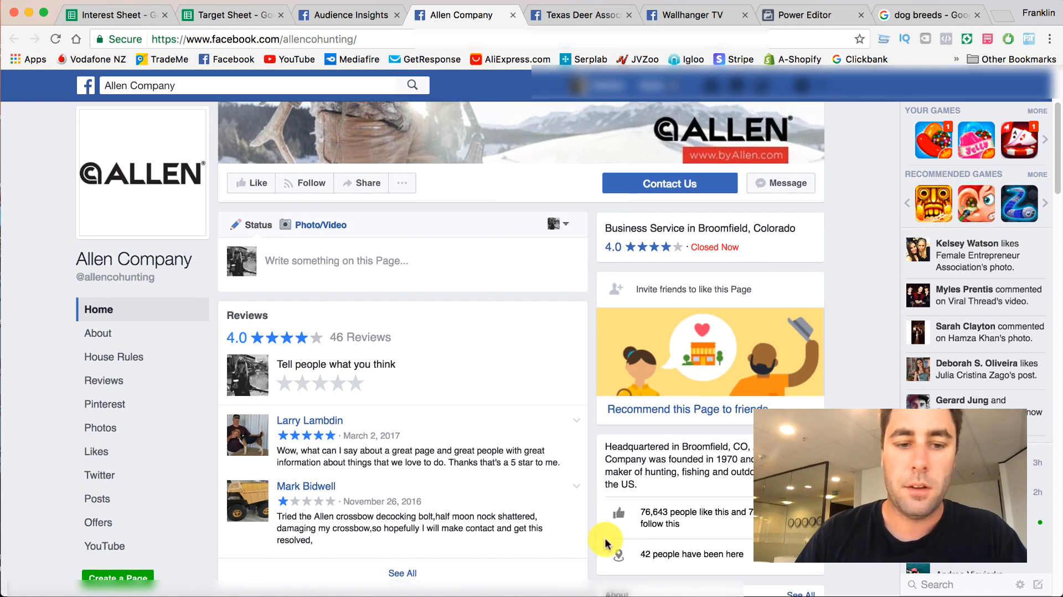
{"action": "left_click", "coordinate": [513, 16]}
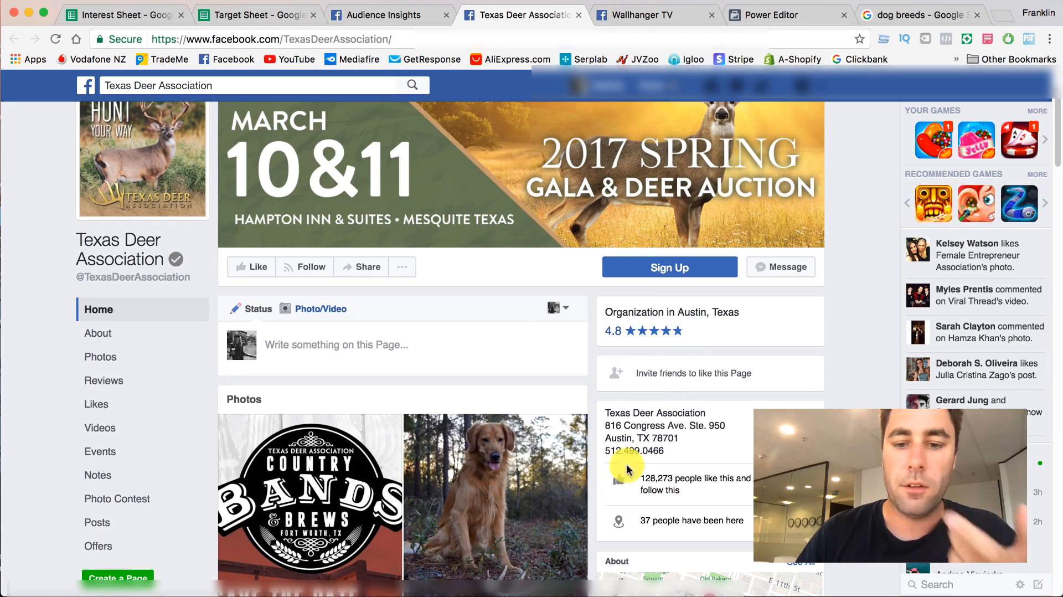
- Examine the Texas Deer Association page's organization type, likes, reviews and posts, and close its tab
{"action": "scroll", "coordinate": [482, 185], "scroll_direction": "up", "scroll_amount": 3}
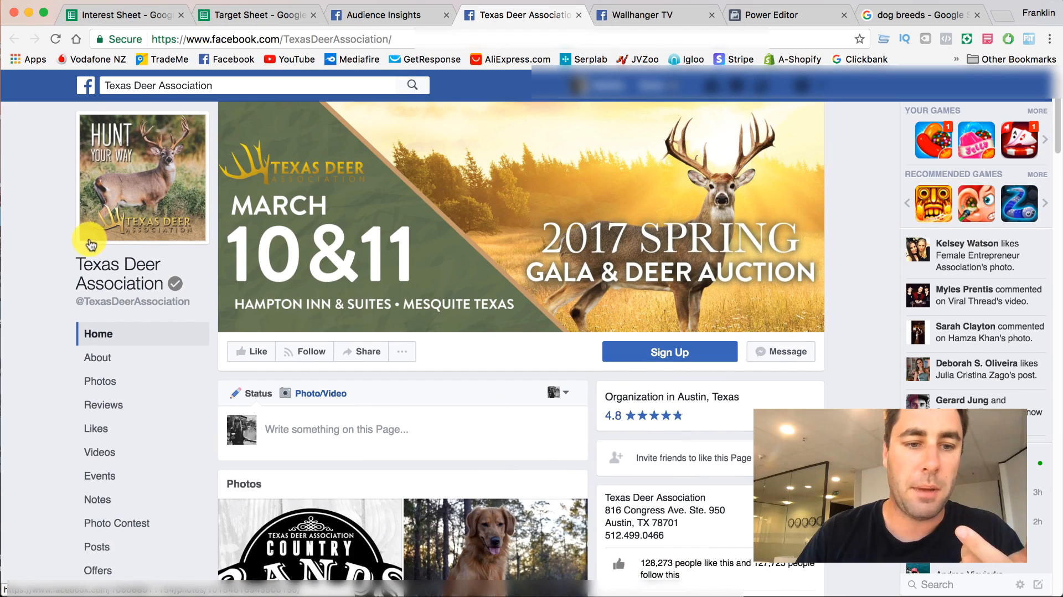
{"action": "scroll", "coordinate": [62, 244], "scroll_direction": "down", "scroll_amount": 10}
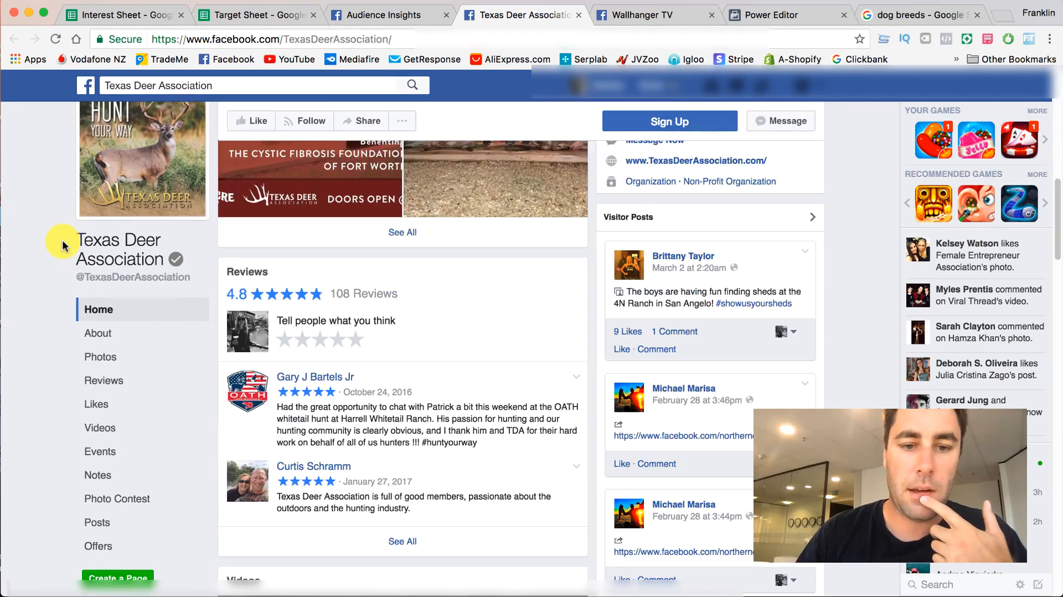
{"action": "scroll", "coordinate": [62, 243], "scroll_direction": "down", "scroll_amount": 15}
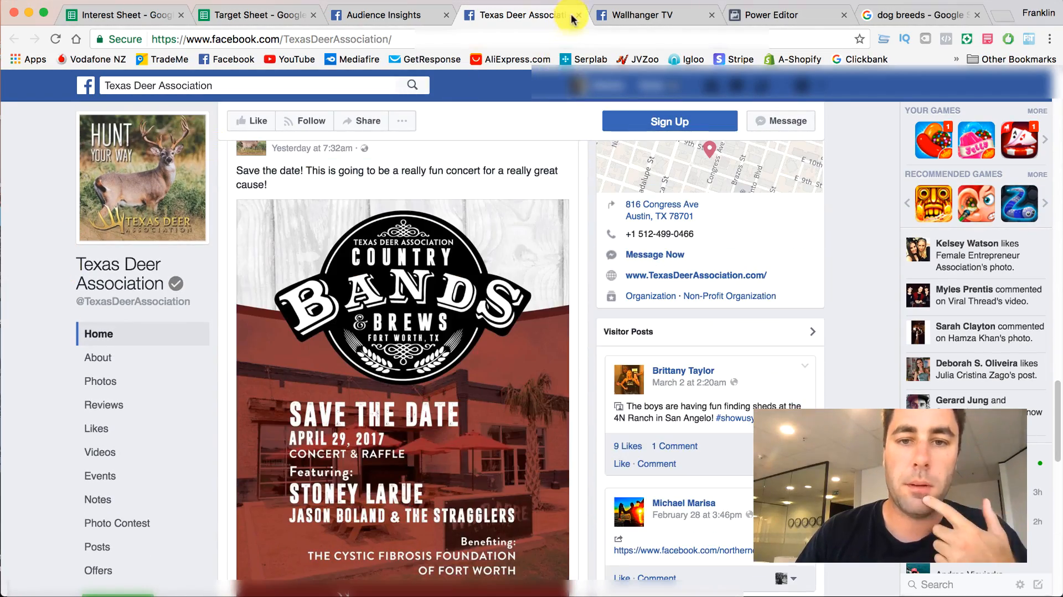
{"action": "left_click", "coordinate": [577, 16]}
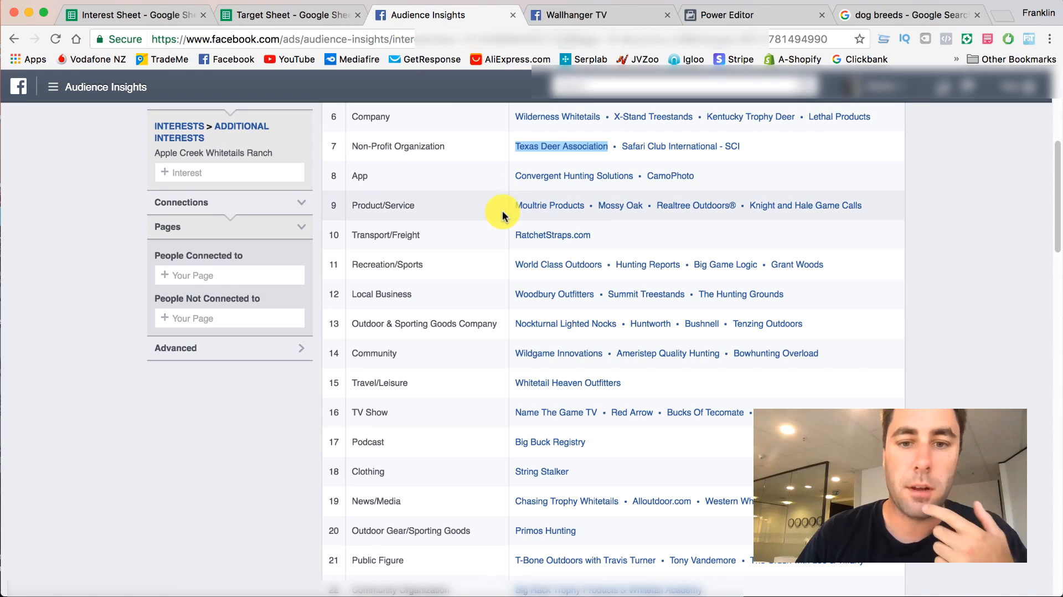
- Look through the remaining Top Categories for the Apple Creek Whitetails Ranch audience for further relevant pages
{"action": "scroll", "coordinate": [503, 208], "scroll_direction": "up", "scroll_amount": 3}
{"action": "scroll", "coordinate": [503, 206], "scroll_direction": "down", "scroll_amount": 3}
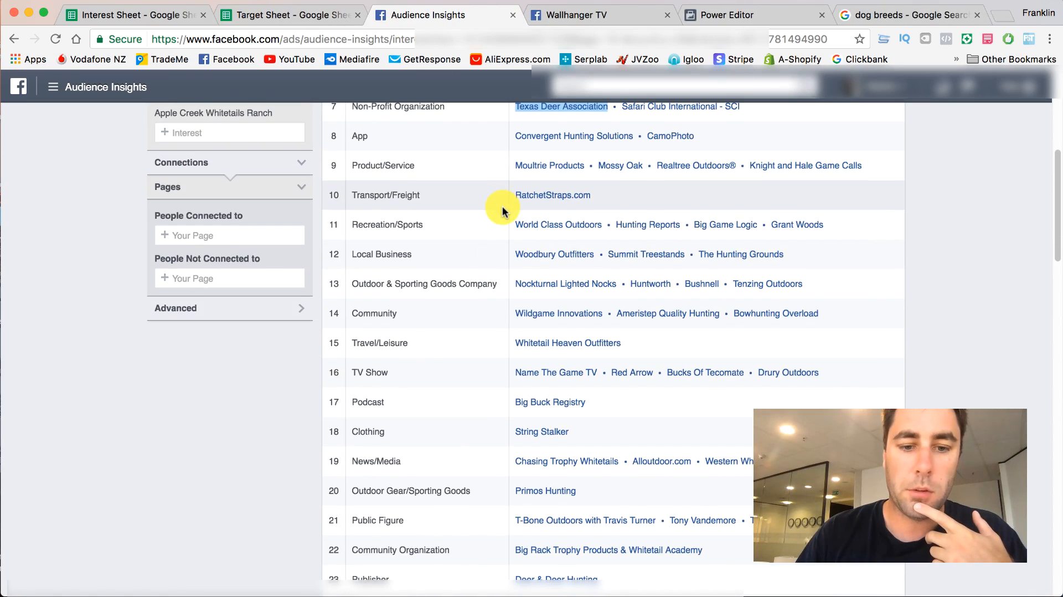
{"action": "scroll", "coordinate": [476, 392], "scroll_direction": "down", "scroll_amount": 6}
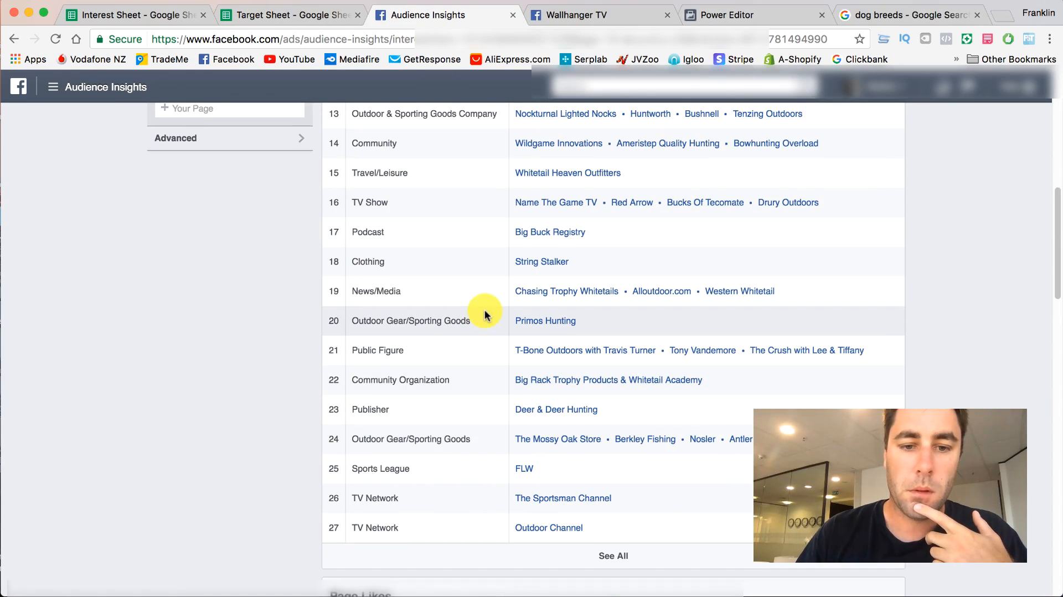
{"action": "scroll", "coordinate": [486, 309], "scroll_direction": "up", "scroll_amount": 1}
{"action": "scroll", "coordinate": [489, 355], "scroll_direction": "up", "scroll_amount": 5}
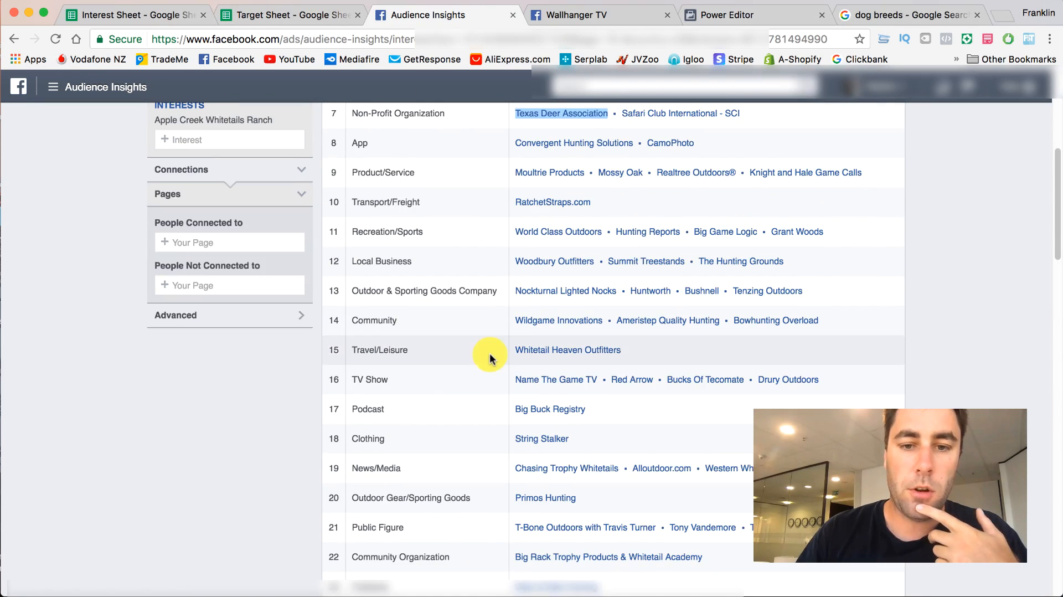
- Copy Drury Outdoors from the Target Sheet's TV/Movies column and use it to replace the Apple Creek Whitetails Ranch interest in Audience Insights
{"action": "left_click", "coordinate": [312, 21]}
{"action": "left_click", "coordinate": [587, 308]}
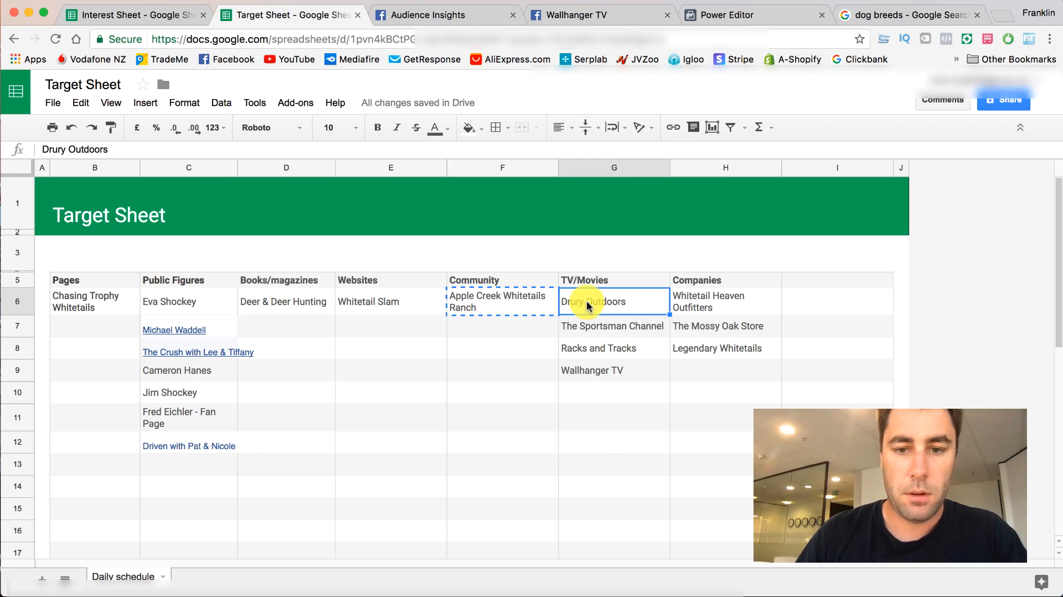
{"action": "double_click", "coordinate": [630, 298]}
{"action": "left_click_drag", "start_coordinate": [631, 298], "coordinate": [564, 296]}
{"action": "key", "text": "super+c"}
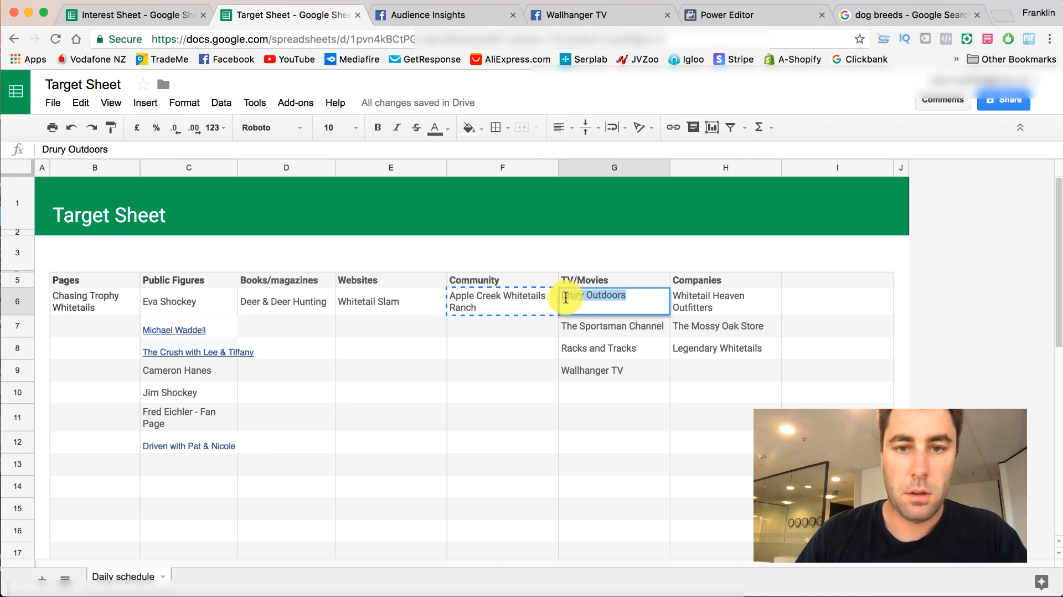
{"action": "left_click", "coordinate": [437, 15]}
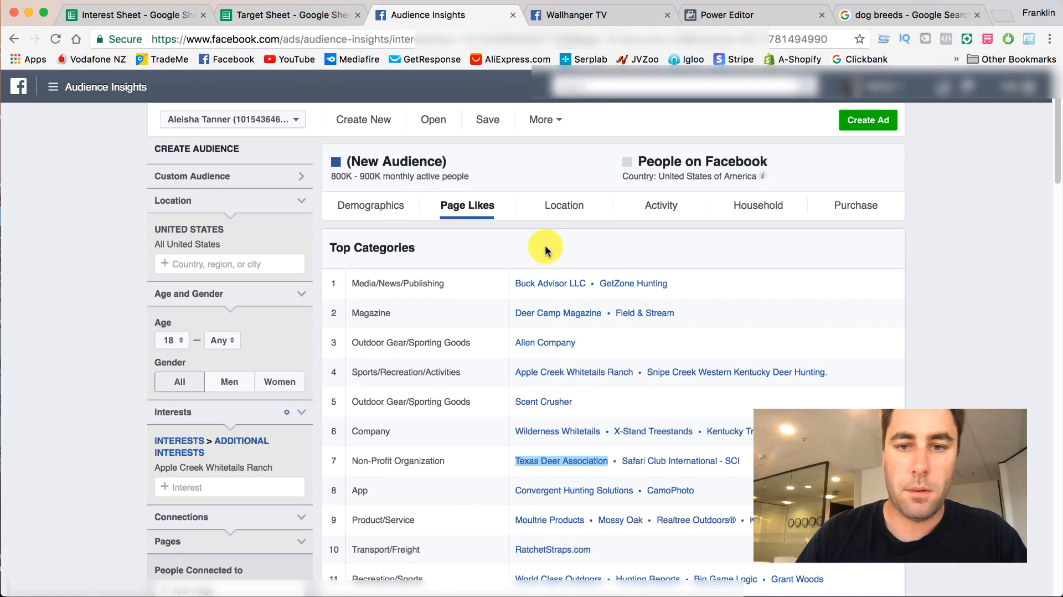
{"action": "scroll", "coordinate": [244, 310], "scroll_direction": "down", "scroll_amount": 1}
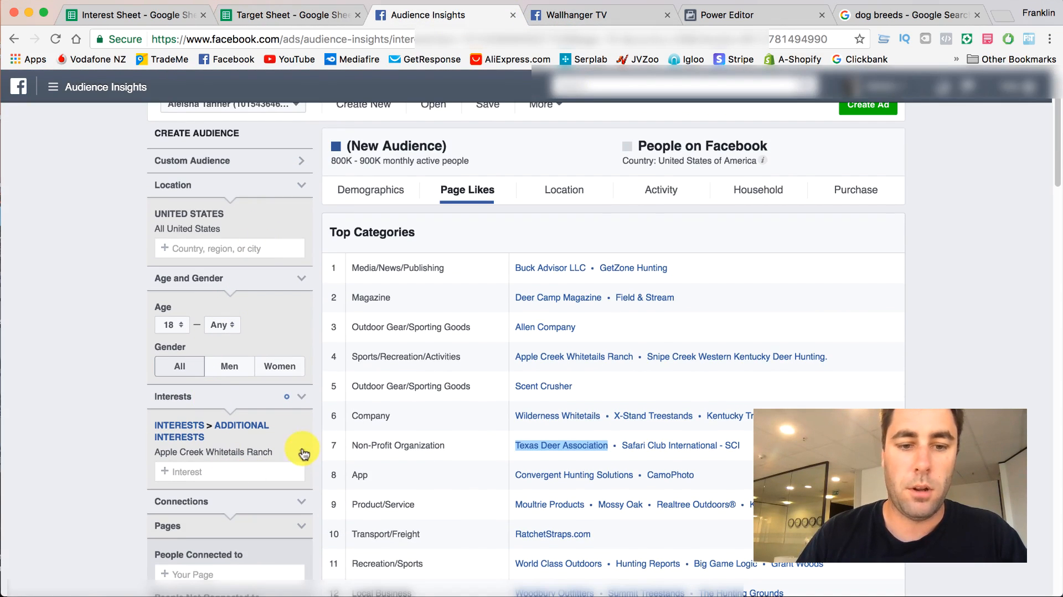
{"action": "left_click", "coordinate": [304, 453]}
{"action": "left_click", "coordinate": [266, 434]}
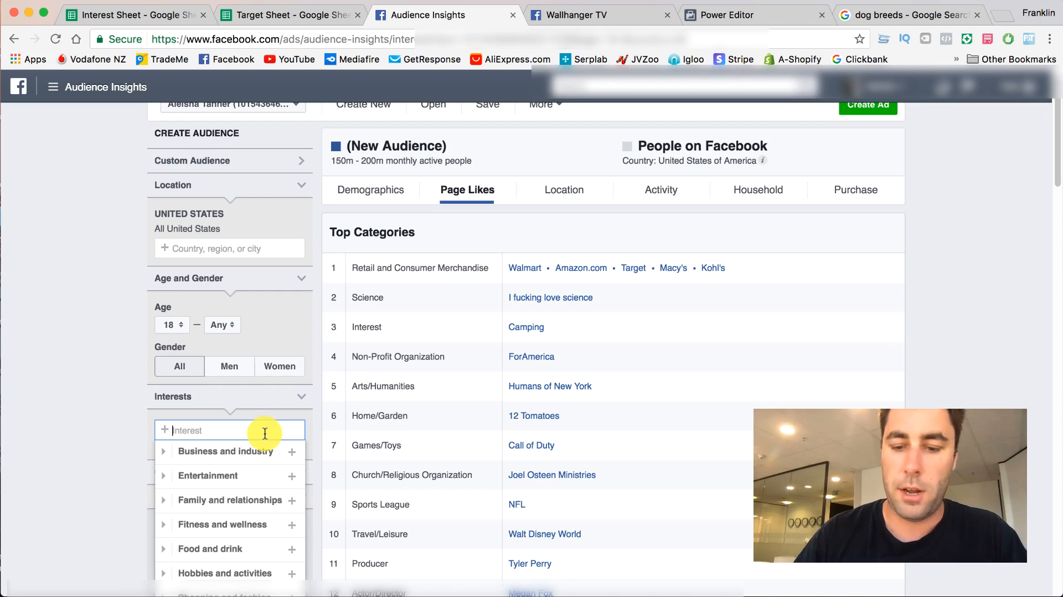
{"action": "key", "text": "super+v"}
{"action": "left_click", "coordinate": [255, 449]}
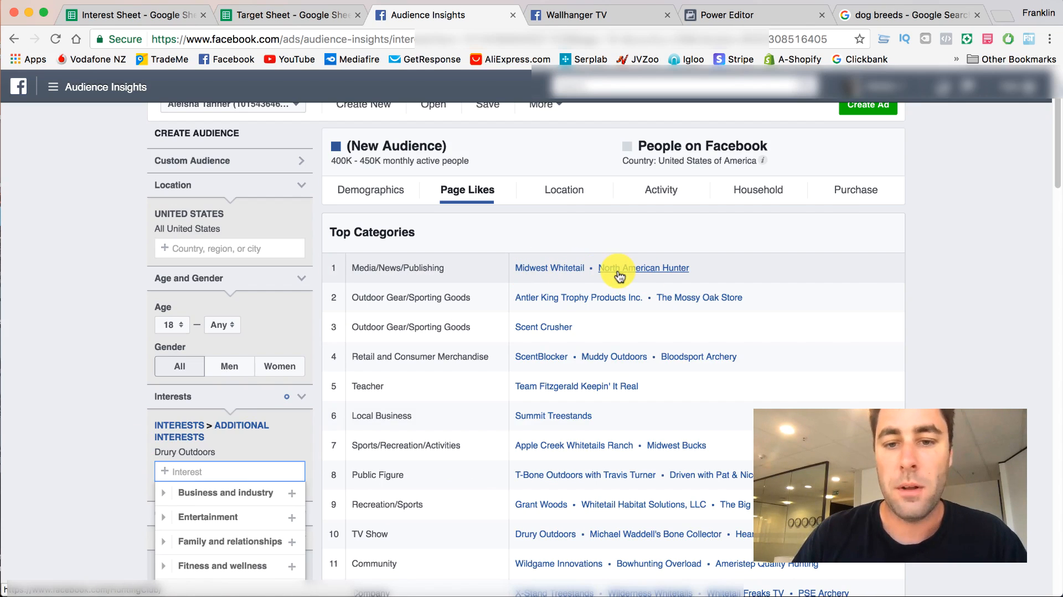
- Review the Top Categories for the Drury Outdoors audience and compare them with the Target Sheet's entries
{"action": "scroll", "coordinate": [570, 278], "scroll_direction": "down", "scroll_amount": 4}
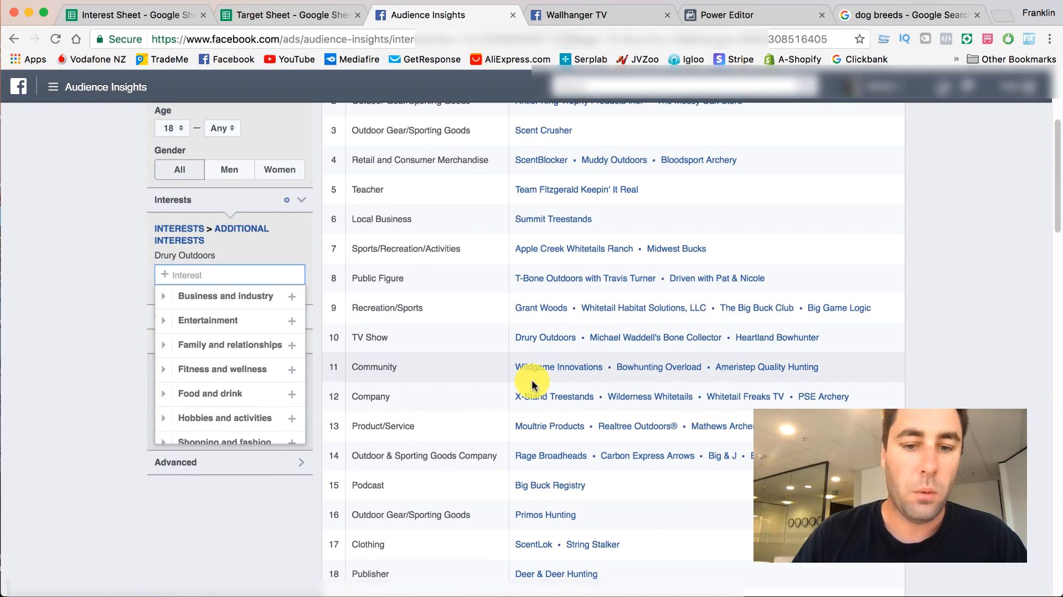
{"action": "scroll", "coordinate": [526, 476], "scroll_direction": "down", "scroll_amount": 3}
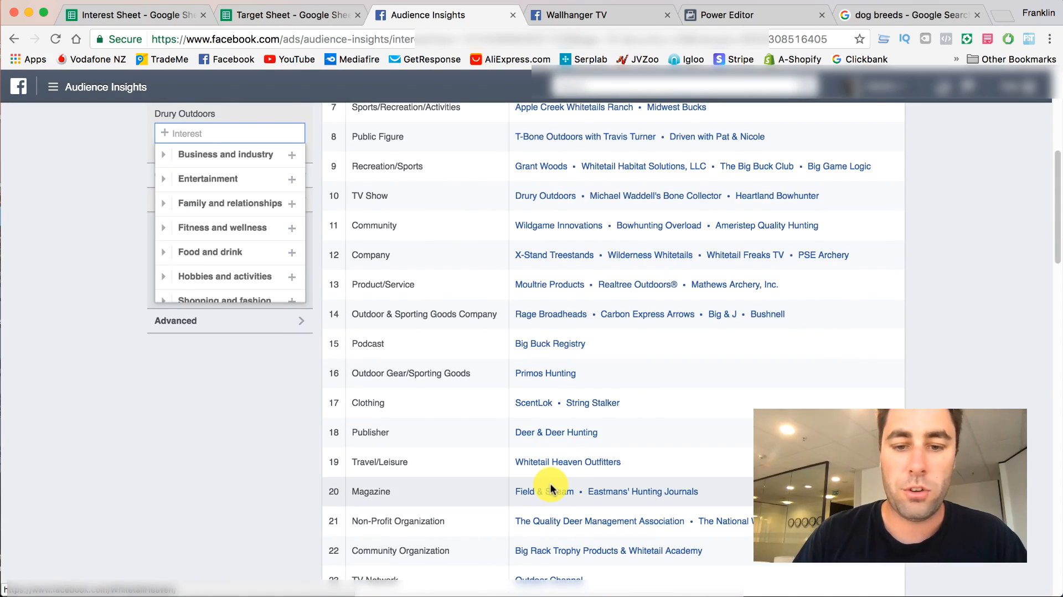
{"action": "scroll", "coordinate": [552, 488], "scroll_direction": "down", "scroll_amount": 3}
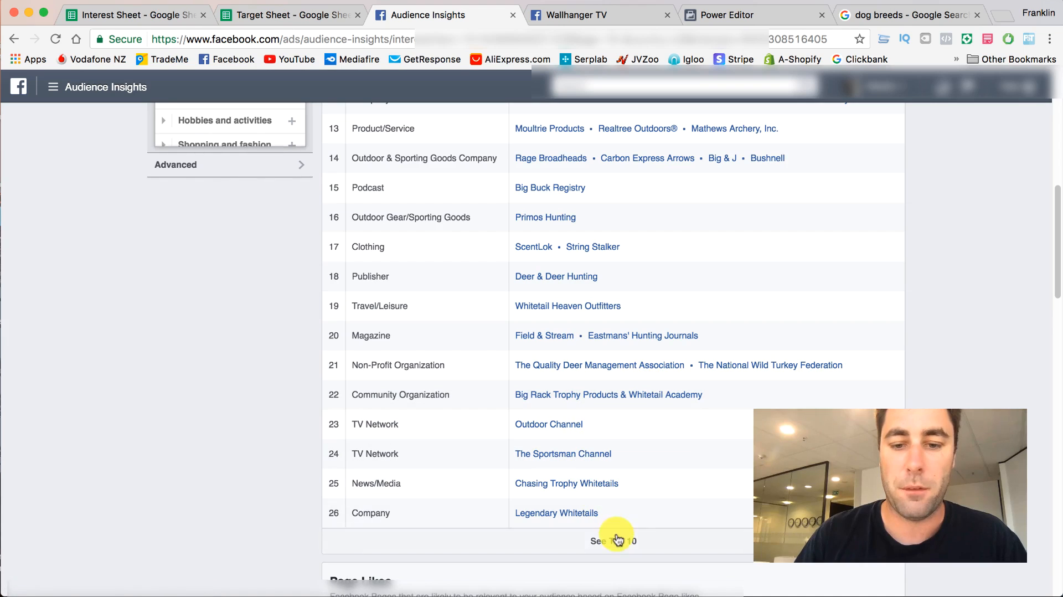
{"action": "scroll", "coordinate": [576, 259], "scroll_direction": "up", "scroll_amount": 10}
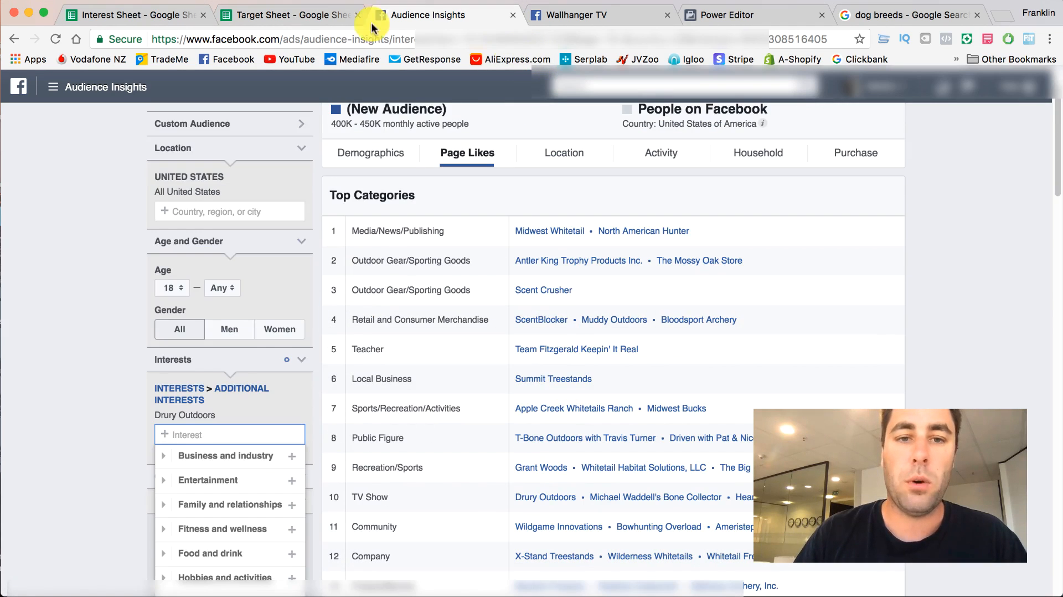
{"action": "left_click", "coordinate": [286, 17]}
{"action": "left_click", "coordinate": [669, 417]}
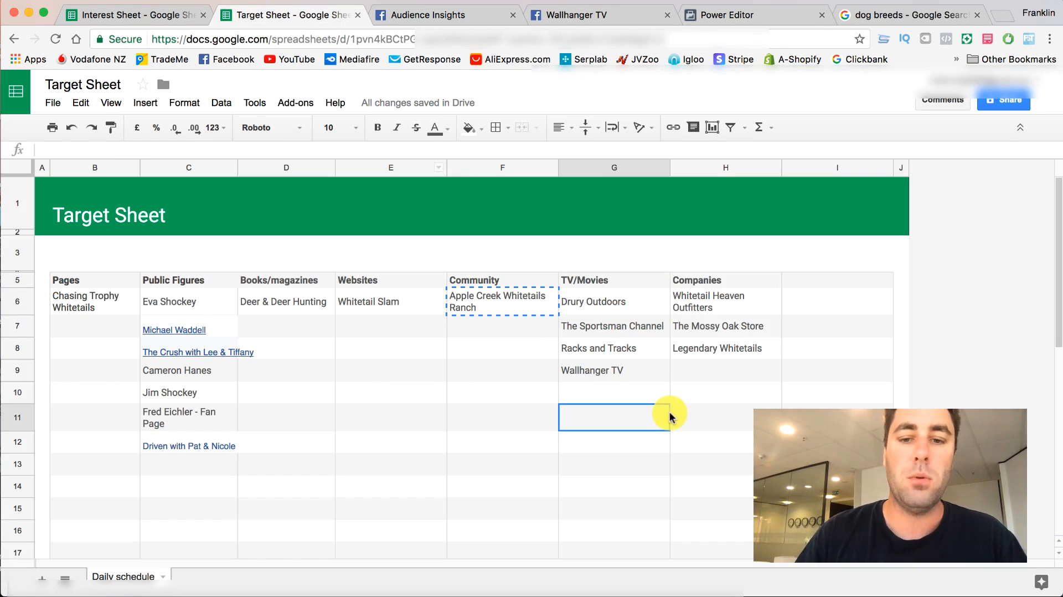
- Review the Target Sheet's category columns, checking the Community and Books/magazines columns for gaps
{"action": "scroll", "coordinate": [687, 390], "scroll_direction": "down", "scroll_amount": 2}
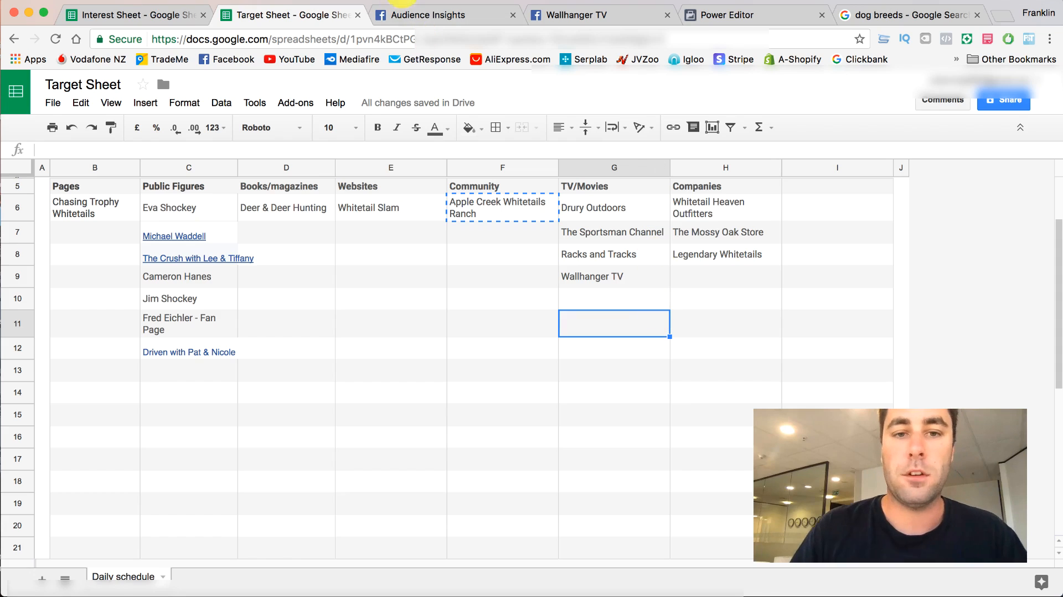
{"action": "left_click", "coordinate": [518, 256]}
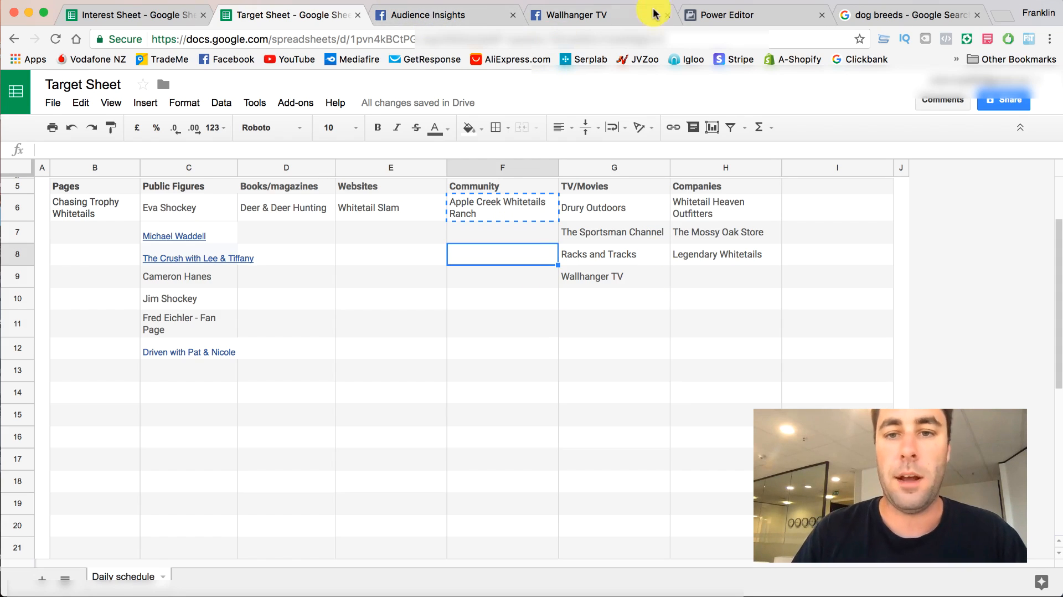
{"action": "left_click", "coordinate": [298, 207]}
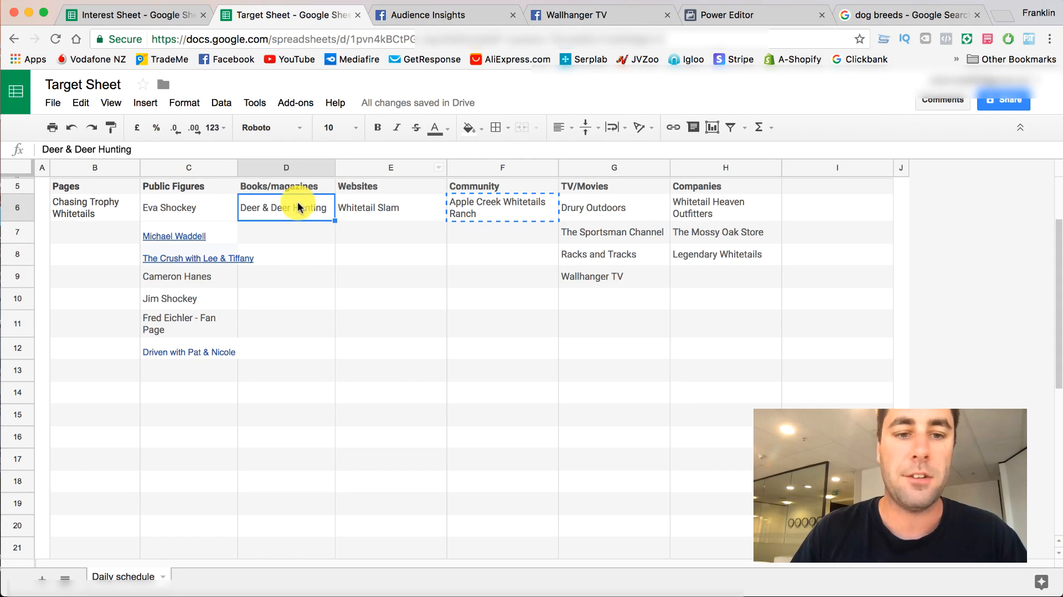
- Switch to the Google search page and replace the dog breeds query with a search for "hunting magazine"
{"action": "left_click", "coordinate": [890, 16]}
{"action": "left_click_drag", "start_coordinate": [190, 101], "coordinate": [107, 95]}
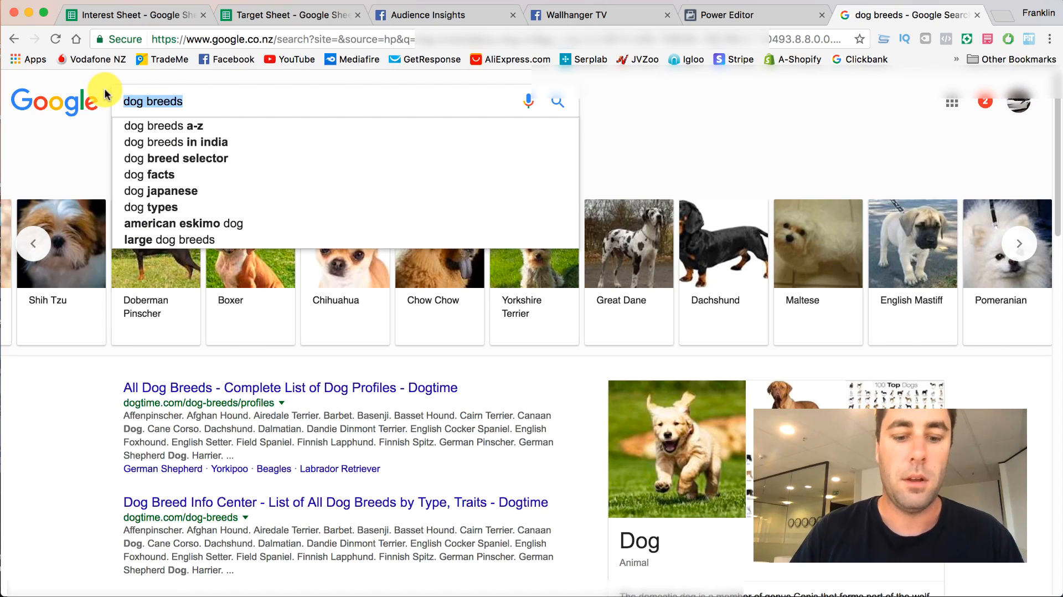
{"action": "type", "text": "hunting ma"}
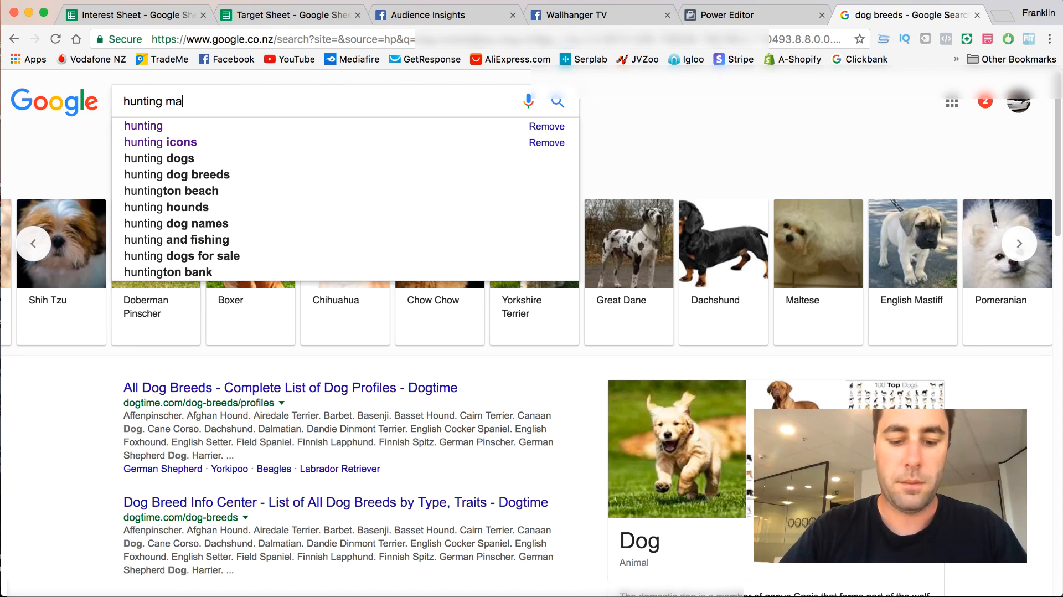
{"action": "type", "text": "gazine"}
{"action": "key", "text": "Return"}
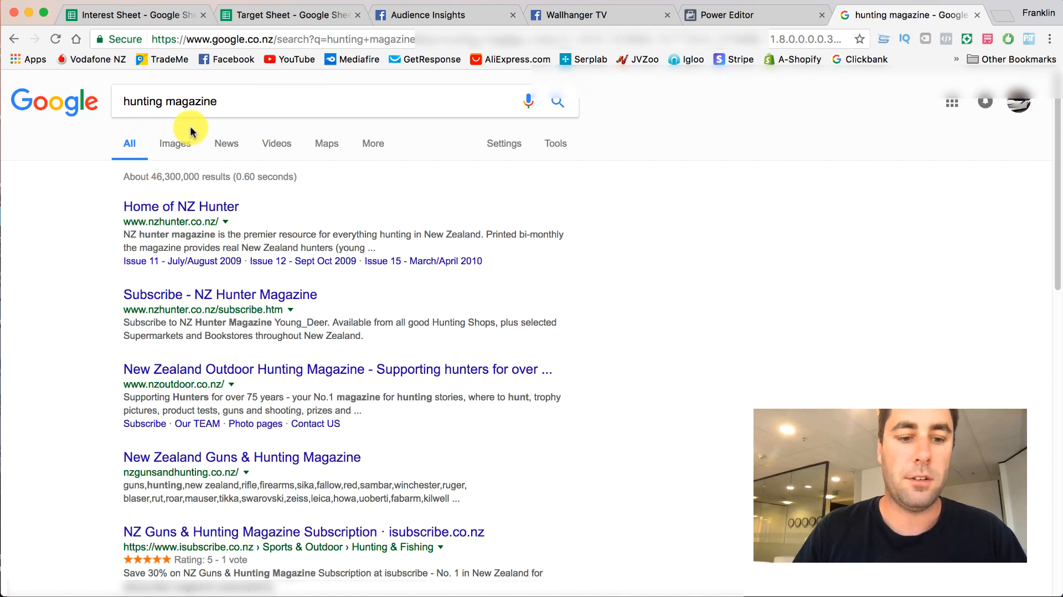
- Refine the Google search to "best hunting magazines"
{"action": "left_click", "coordinate": [244, 101]}
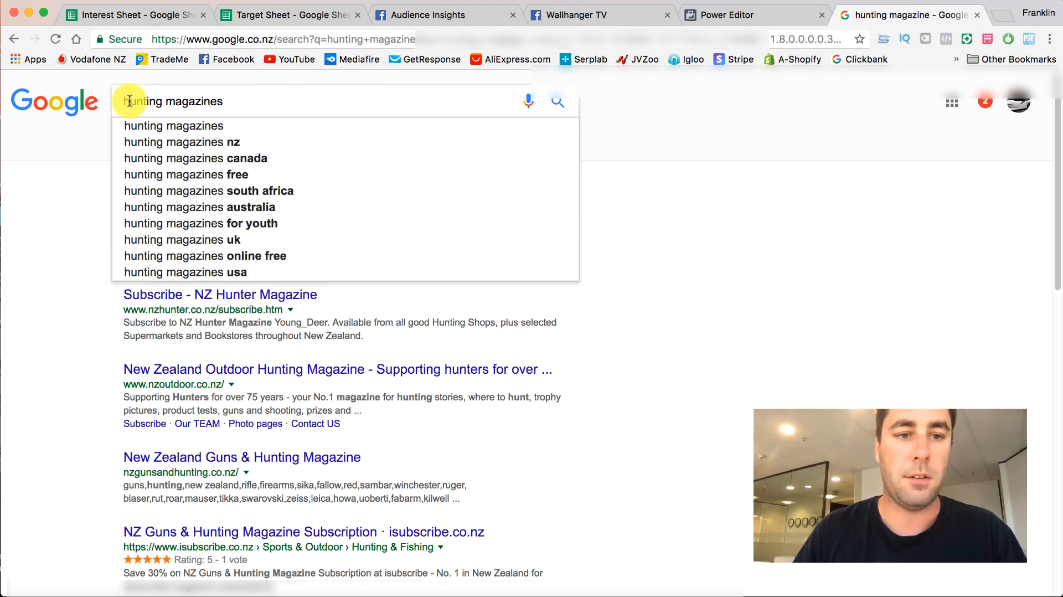
{"action": "type", "text": "est"}
{"action": "key", "text": "Return"}
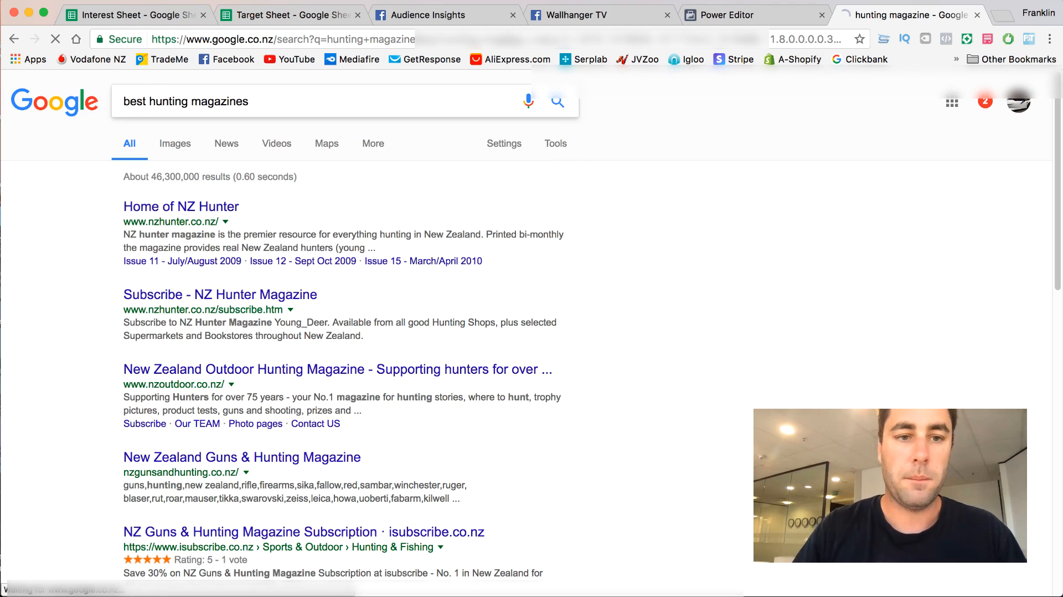
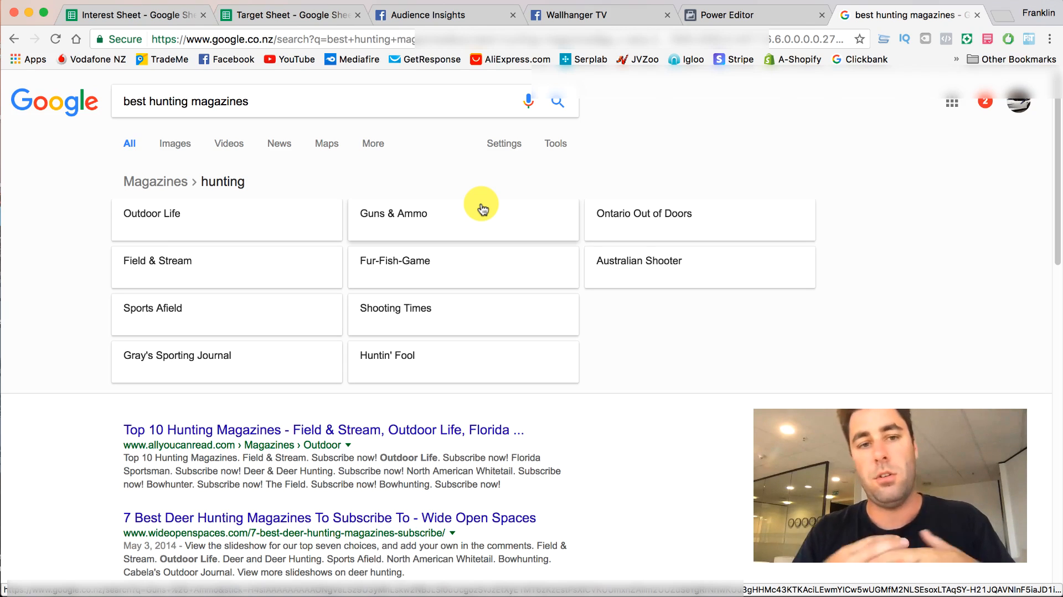
- Compare the Target Sheet with the hunting magazine search results and the Drury Outdoors audience's Top Categories in Audience Insights
{"action": "left_click", "coordinate": [313, 11]}
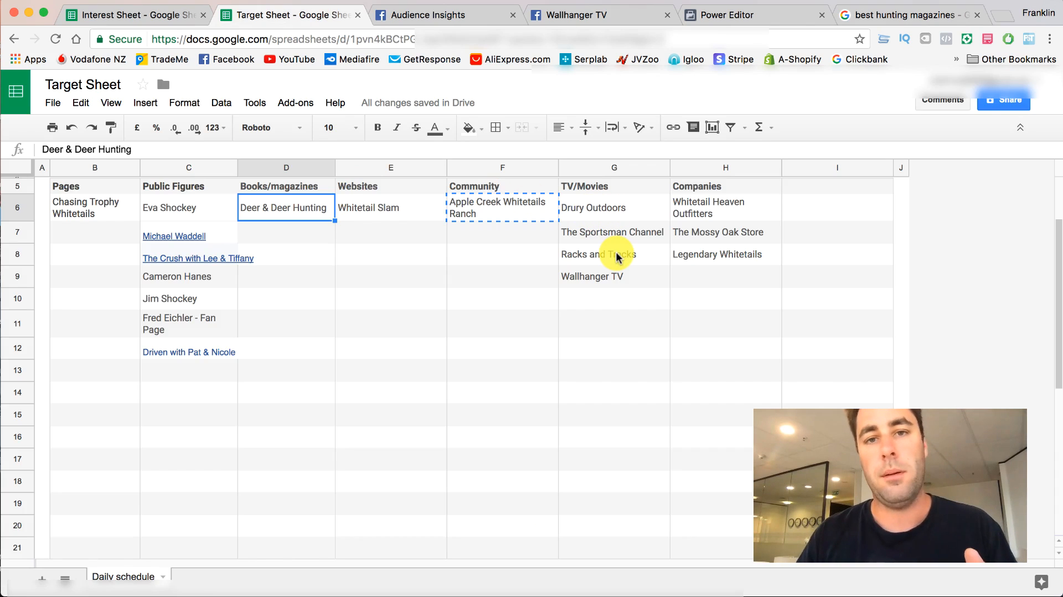
{"action": "left_click", "coordinate": [895, 15]}
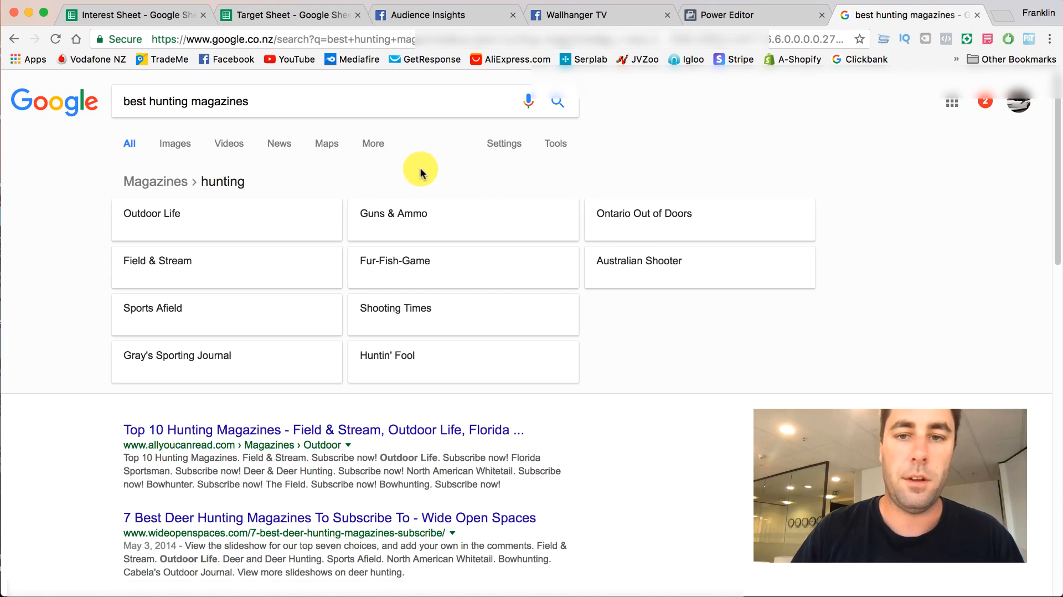
{"action": "left_click", "coordinate": [404, 19]}
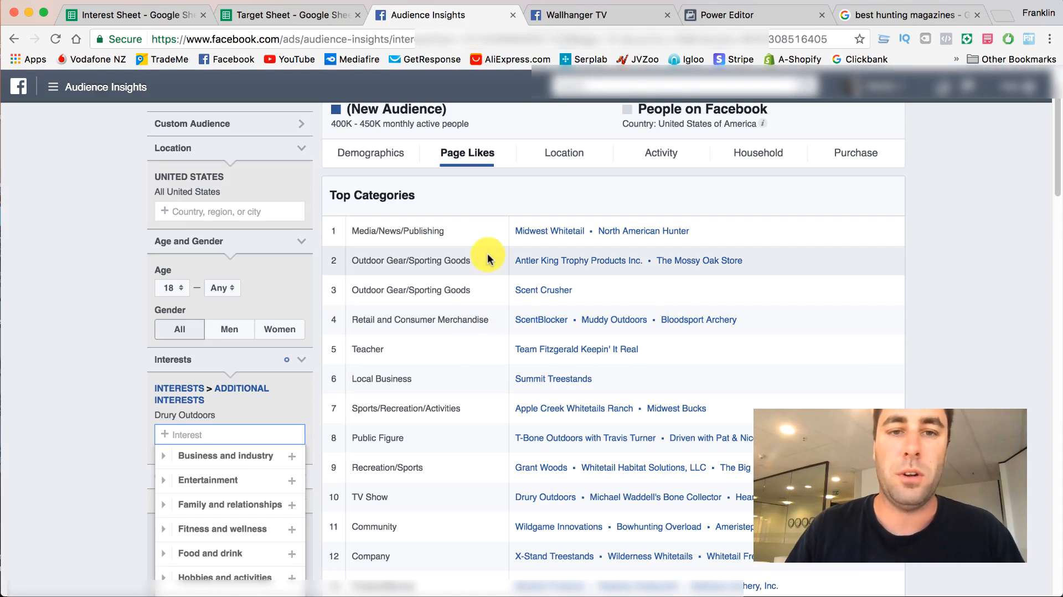
{"action": "scroll", "coordinate": [565, 364], "scroll_direction": "down", "scroll_amount": 1}
{"action": "scroll", "coordinate": [564, 364], "scroll_direction": "down", "scroll_amount": 1}
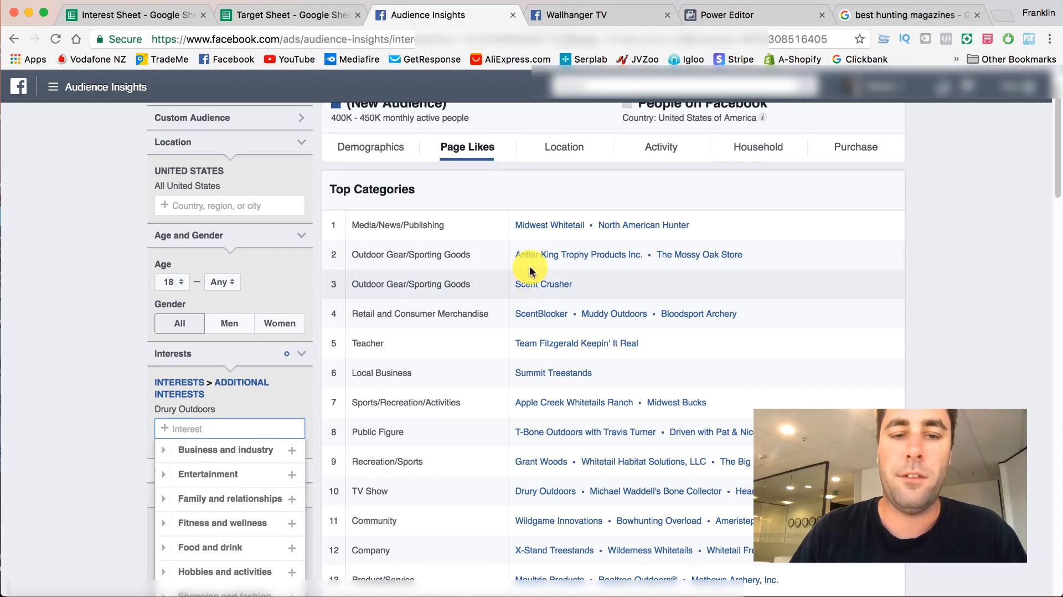
- Copy the entry "The Mossy Oak Store" from the Companies column of the Target Sheet
{"action": "left_click", "coordinate": [307, 15]}
{"action": "left_click", "coordinate": [599, 243]}
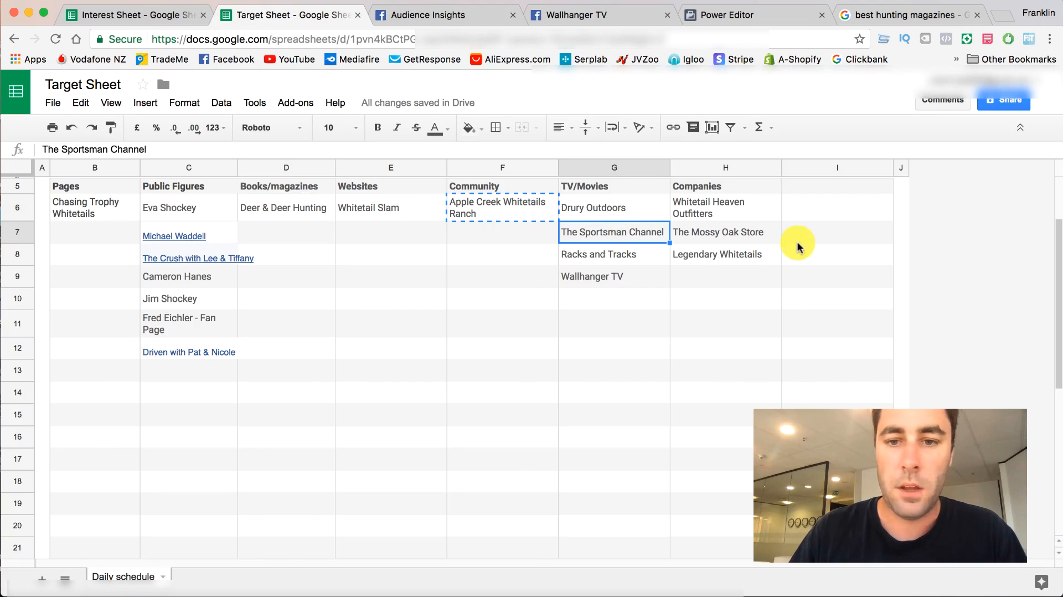
{"action": "left_click", "coordinate": [703, 232]}
{"action": "right_click", "coordinate": [703, 232]}
{"action": "left_click", "coordinate": [721, 267]}
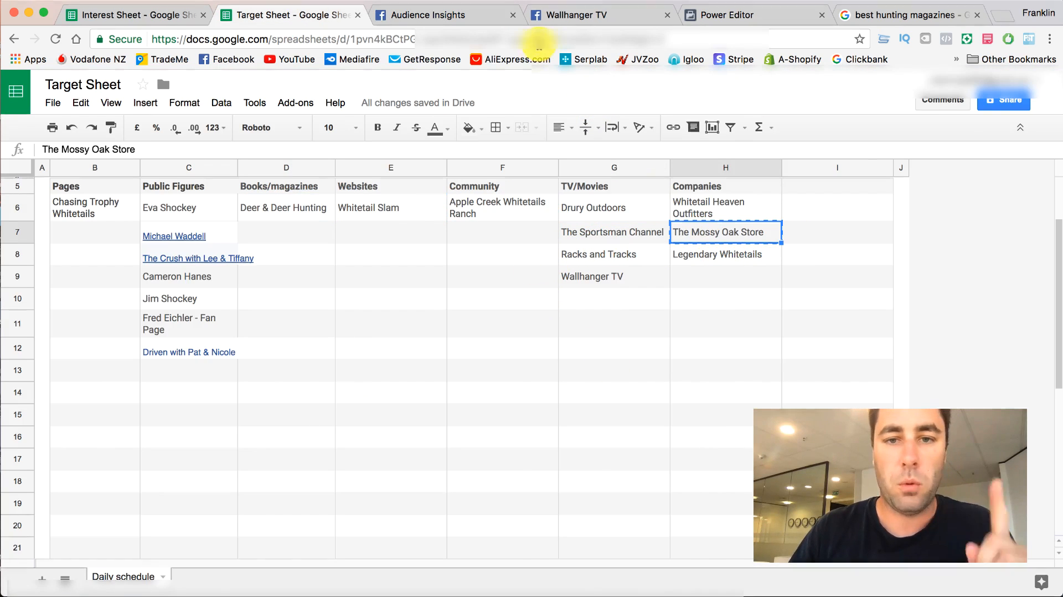
- In Audience Insights, remove the Drury Outdoors interest and try to find "The Mossy Oak Store" as an interest, clearing the query
{"action": "left_click", "coordinate": [563, 16]}
{"action": "left_click", "coordinate": [412, 21]}
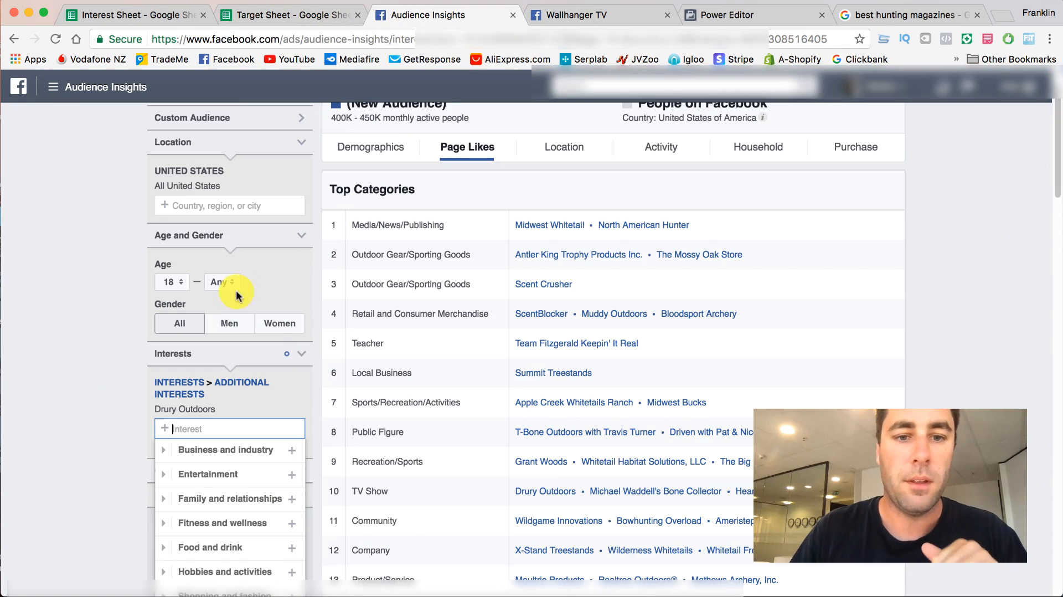
{"action": "left_click", "coordinate": [302, 412]}
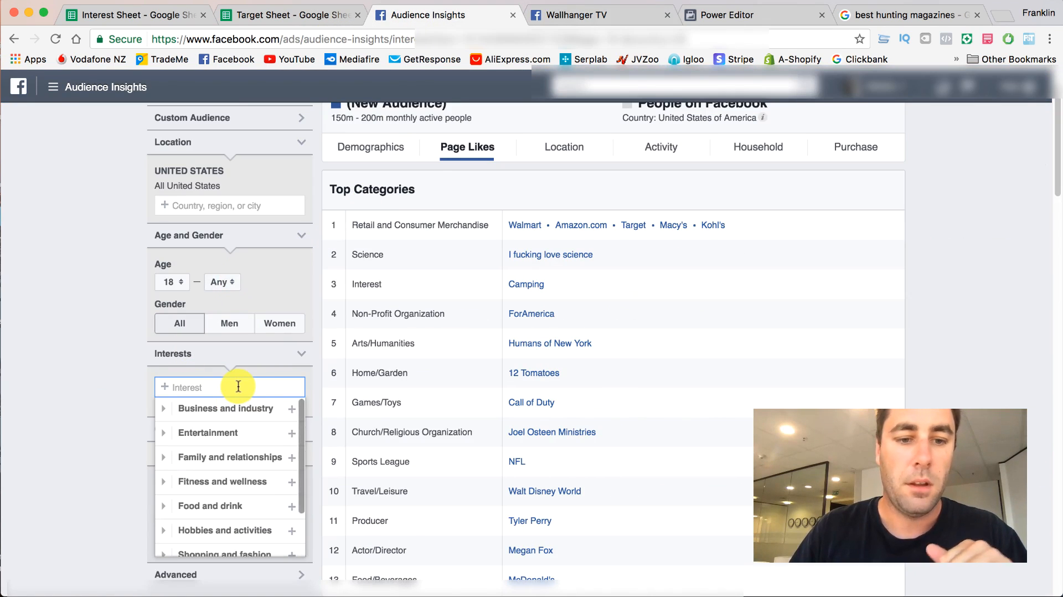
{"action": "key", "text": "super+v"}
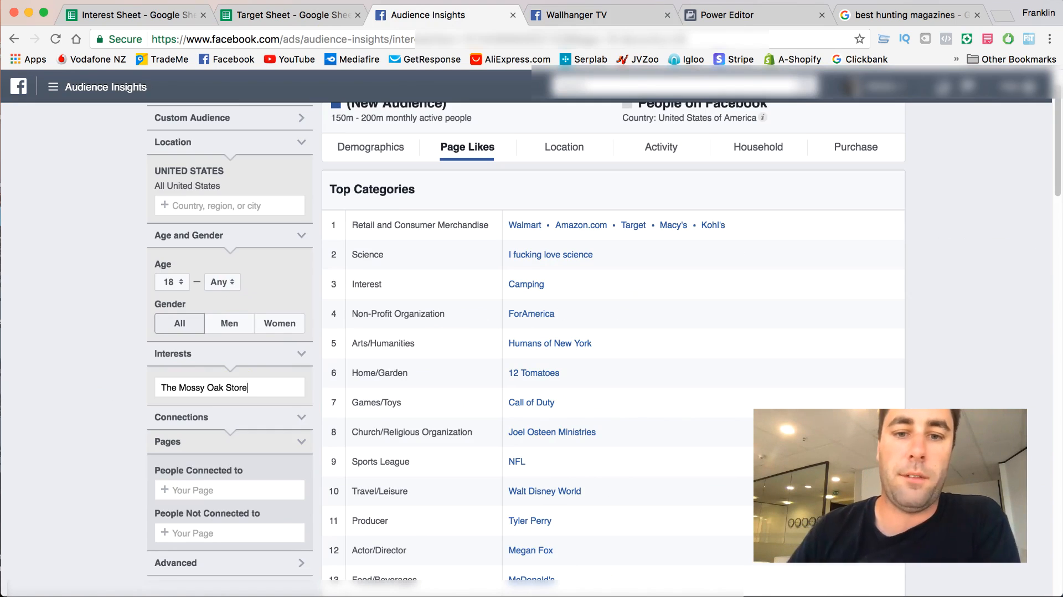
{"action": "triple_click", "coordinate": [266, 389]}
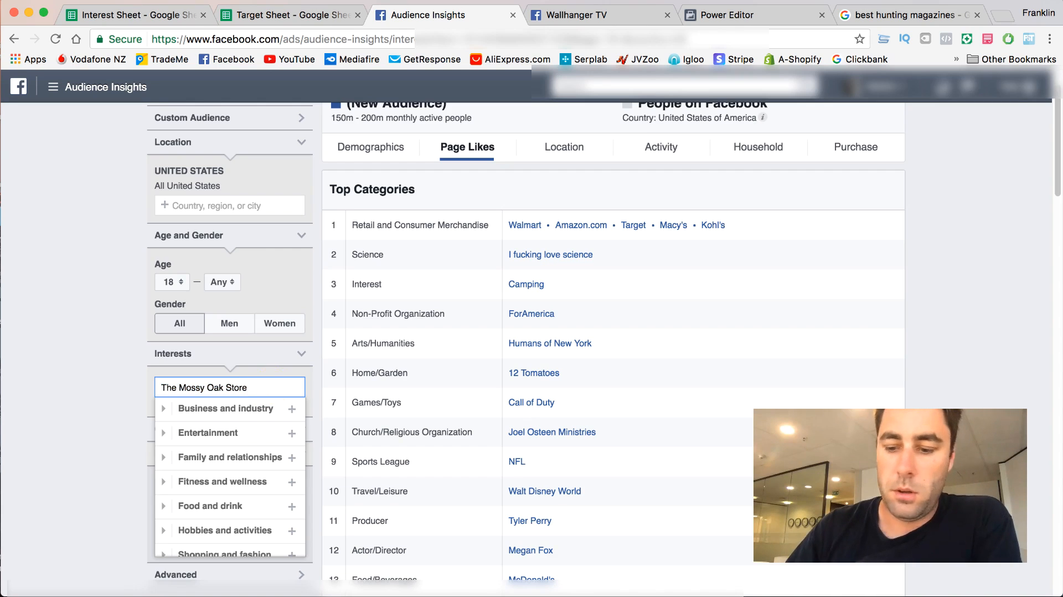
{"action": "left_click_drag", "start_coordinate": [257, 388], "coordinate": [163, 386]}
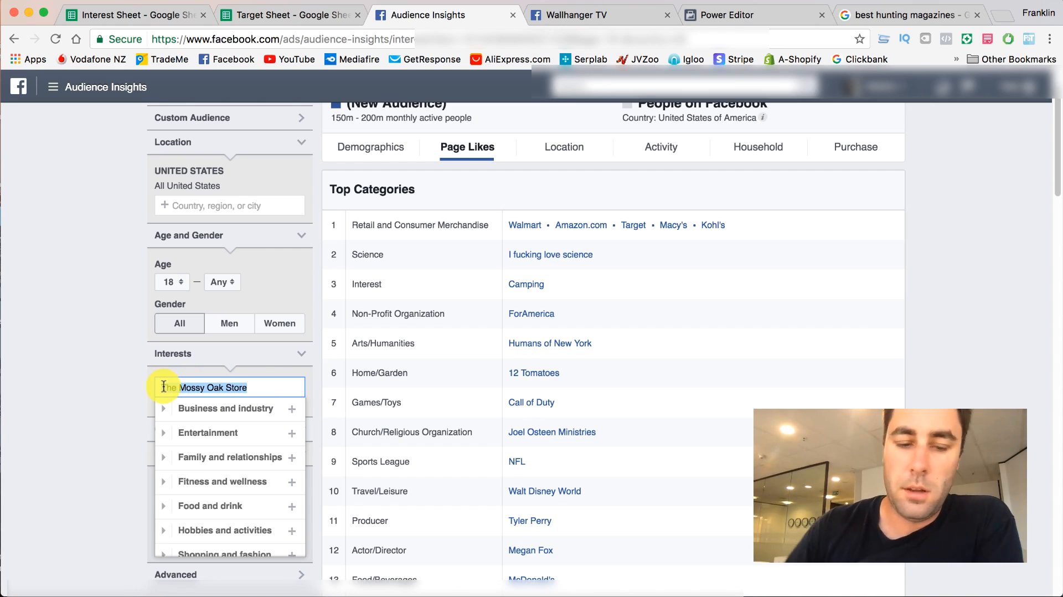
{"action": "left_click_drag", "start_coordinate": [163, 386], "coordinate": [257, 392]}
{"action": "key", "text": "BackSpace"}
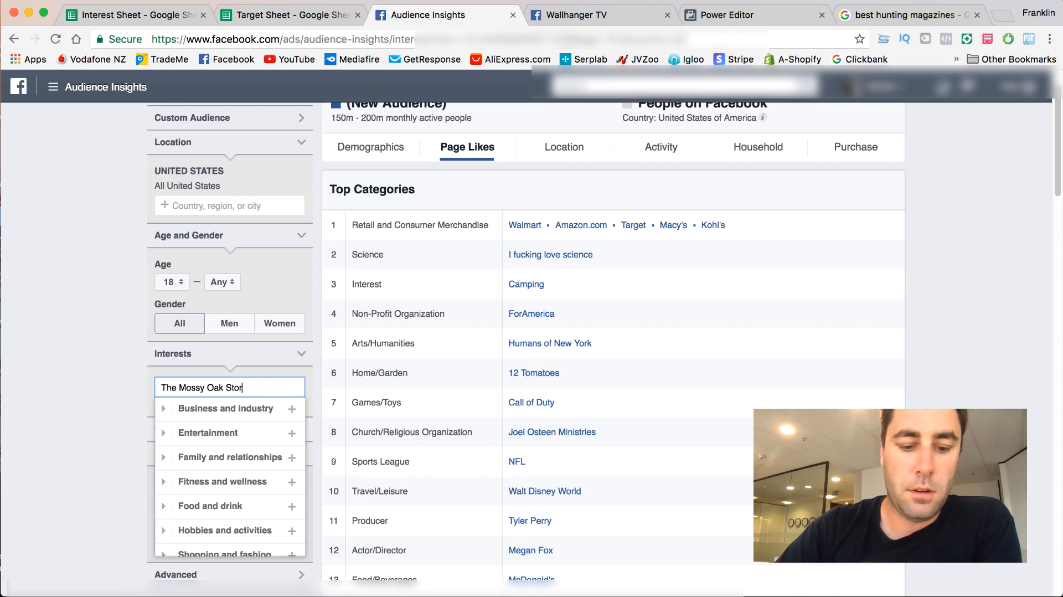
{"action": "left_click", "coordinate": [99, 340]}
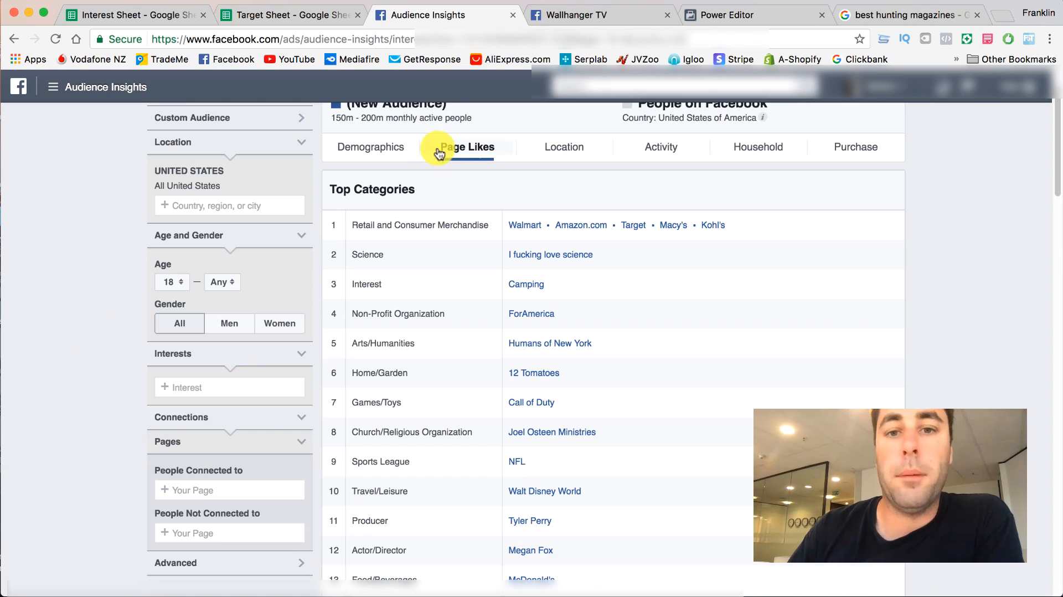
- Delete "The Mossy Oak Store" from the Companies column of the Target Sheet
{"action": "left_click", "coordinate": [307, 14]}
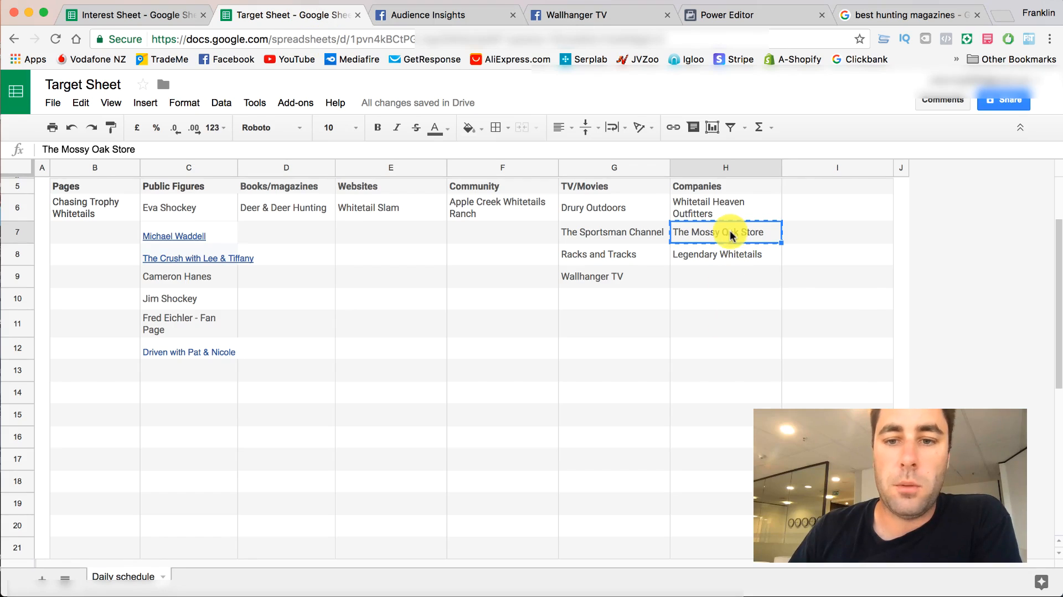
{"action": "double_click", "coordinate": [763, 239]}
{"action": "left_click_drag", "start_coordinate": [763, 239], "coordinate": [681, 231]}
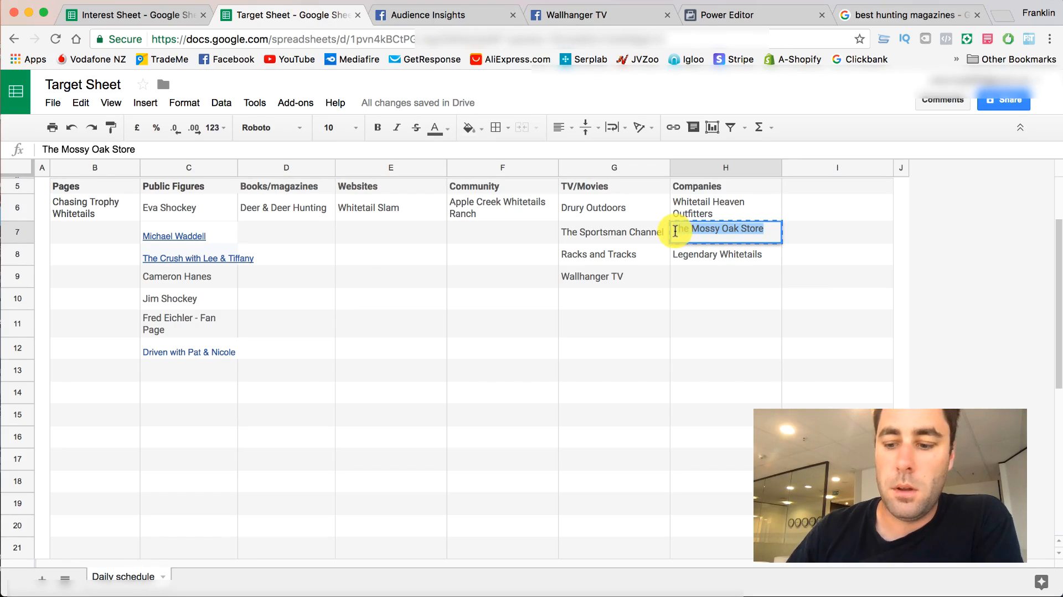
{"action": "key", "text": "BackSpace"}
- Copy "Whitetail Heaven Outfitters" from the Target Sheet, add it as the Audience Insights interest and review its Top Categories
{"action": "left_click", "coordinate": [684, 206]}
{"action": "right_click", "coordinate": [683, 206]}
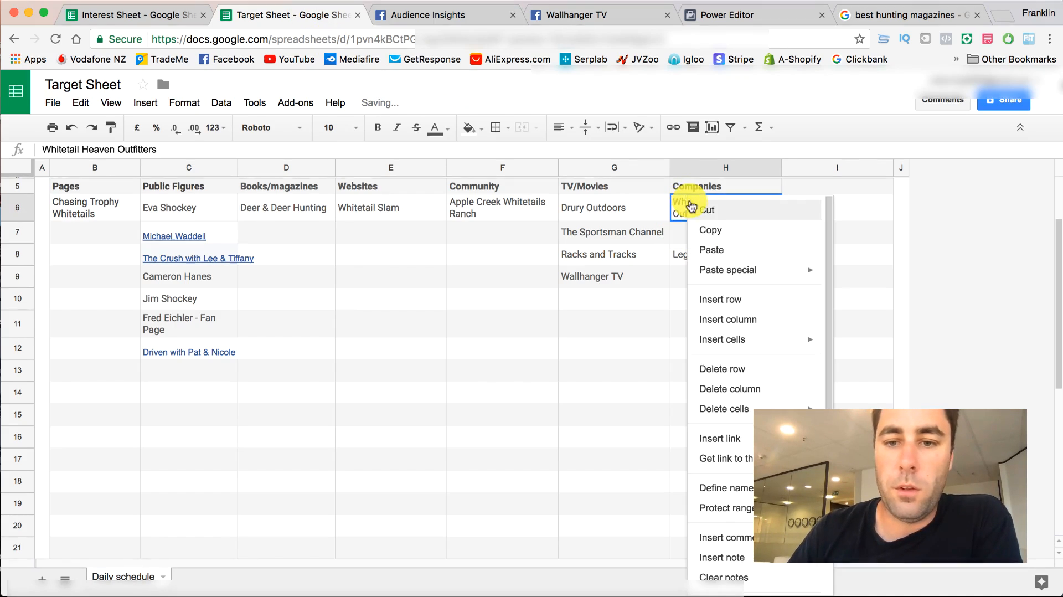
{"action": "left_click", "coordinate": [705, 229]}
{"action": "left_click", "coordinate": [435, 13]}
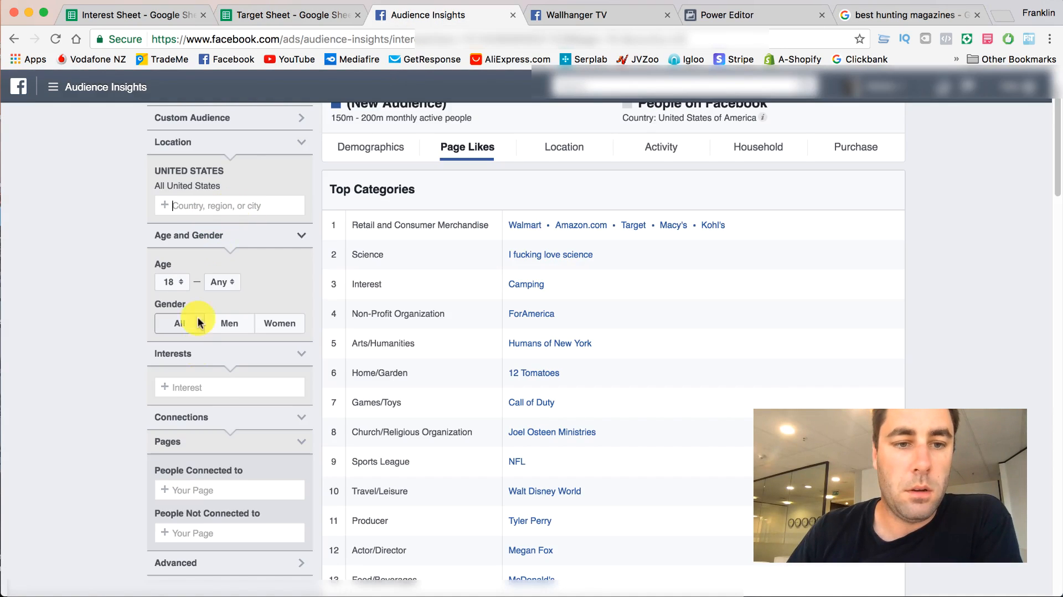
{"action": "left_click", "coordinate": [217, 384]}
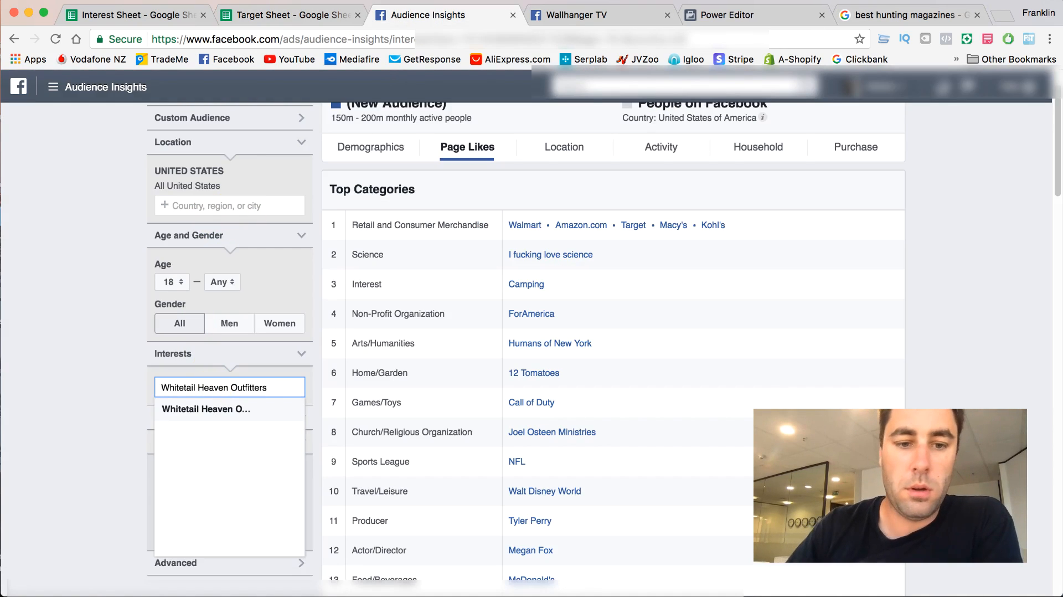
{"action": "left_click", "coordinate": [199, 408]}
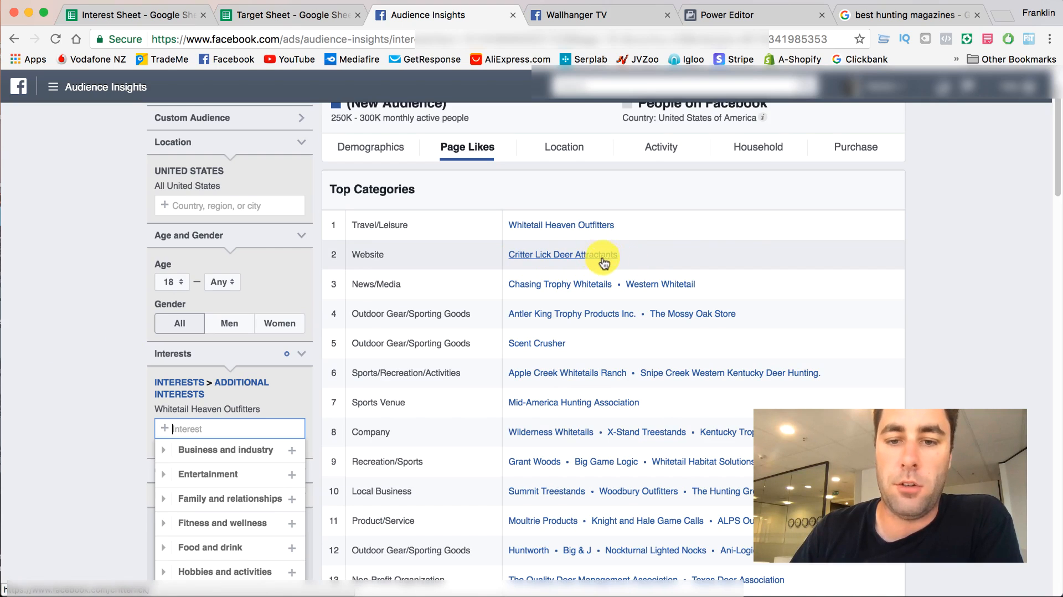
{"action": "scroll", "coordinate": [576, 260], "scroll_direction": "down", "scroll_amount": 3}
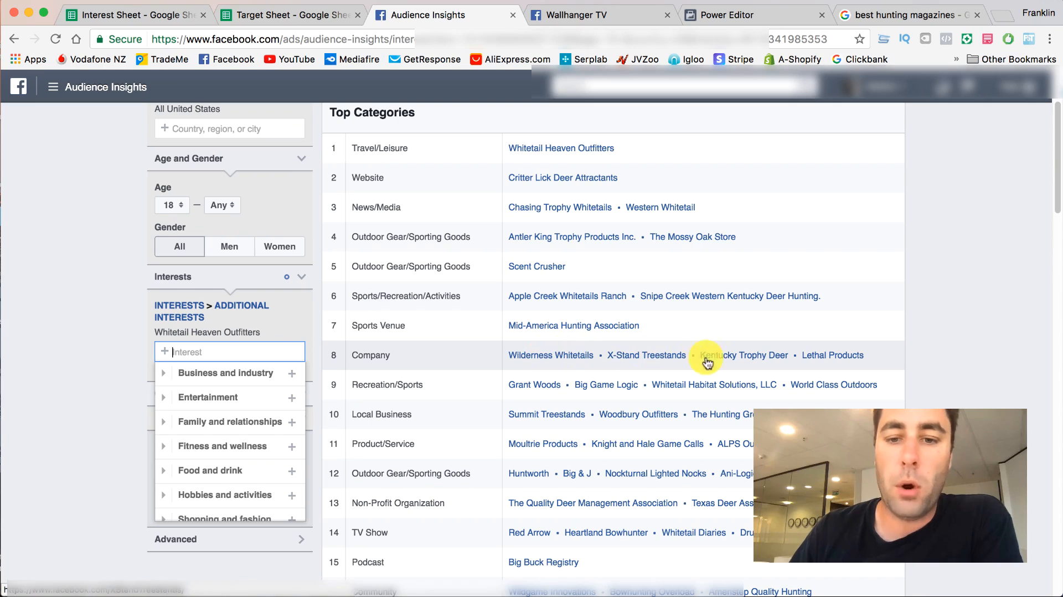
{"action": "scroll", "coordinate": [532, 354], "scroll_direction": "down", "scroll_amount": 6}
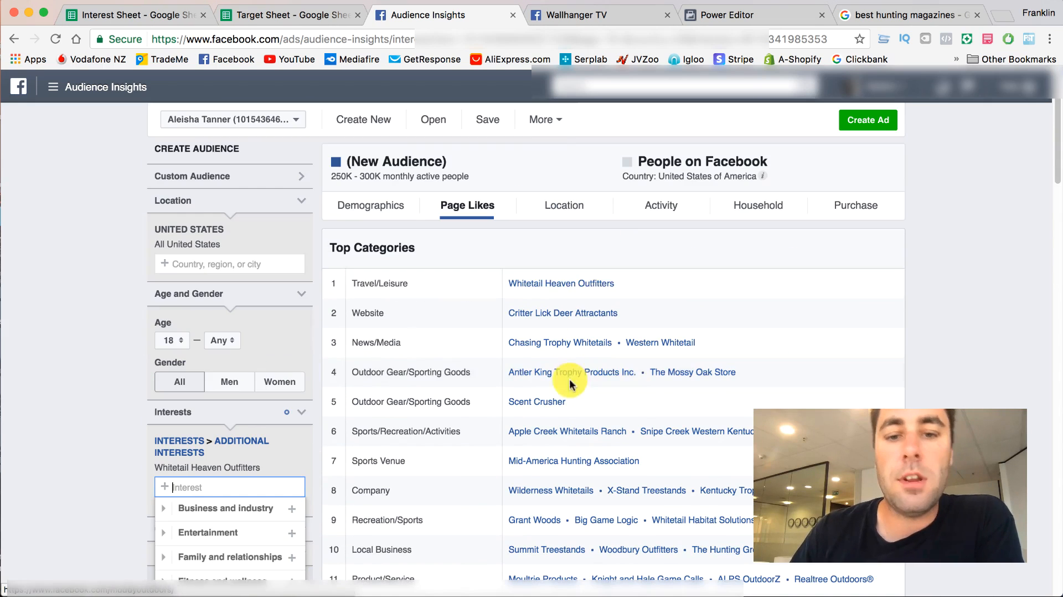
- Switch to Power Editor and start a new campaign named "fff" with the Conversions objective
{"action": "key", "text": "ctrl+shift+Tab"}
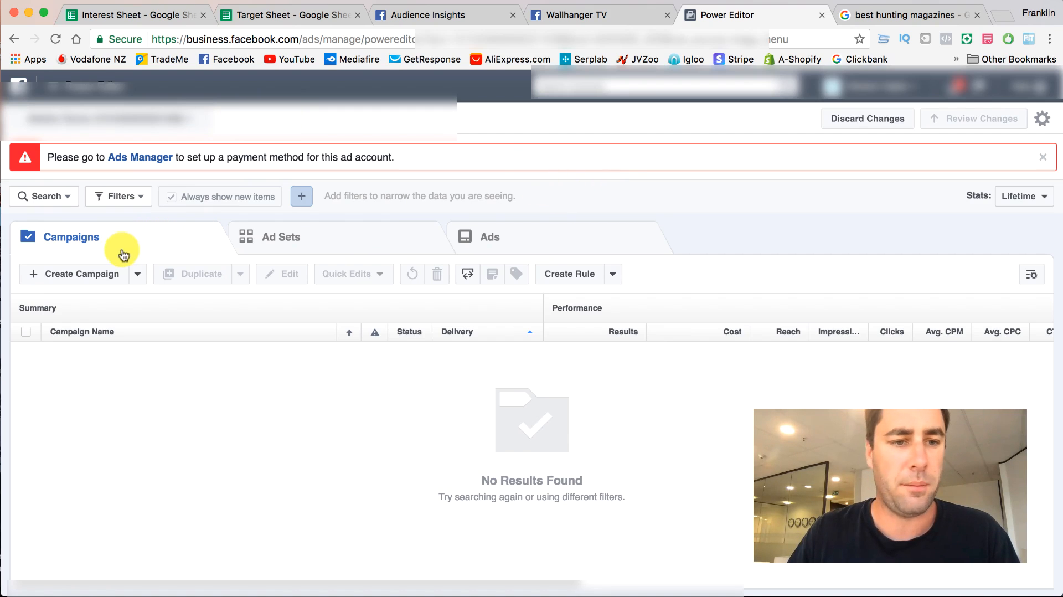
{"action": "left_click", "coordinate": [82, 273]}
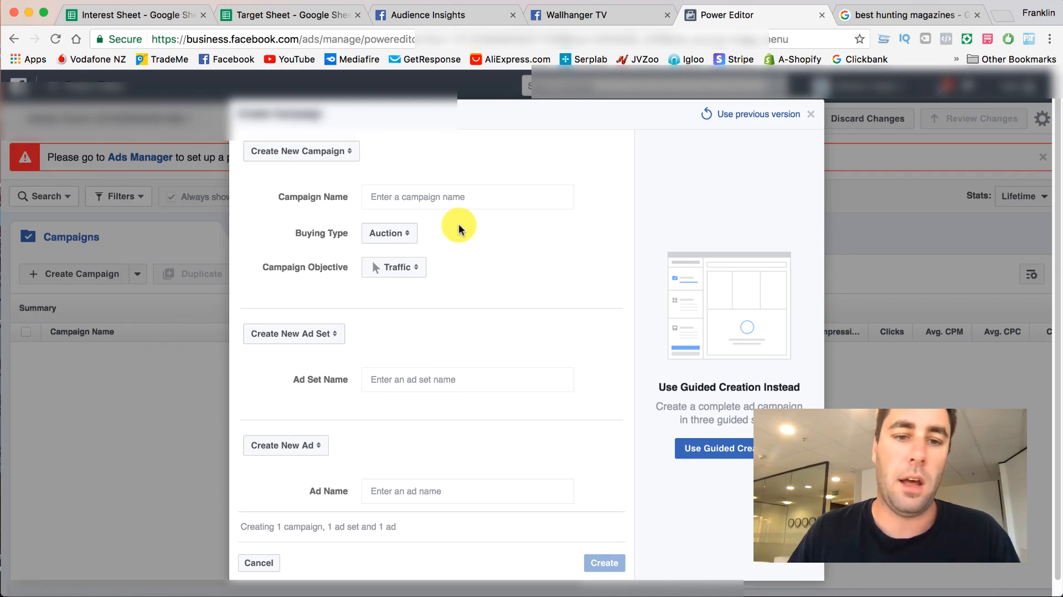
{"action": "left_click", "coordinate": [434, 194]}
{"action": "type", "text": "fff"}
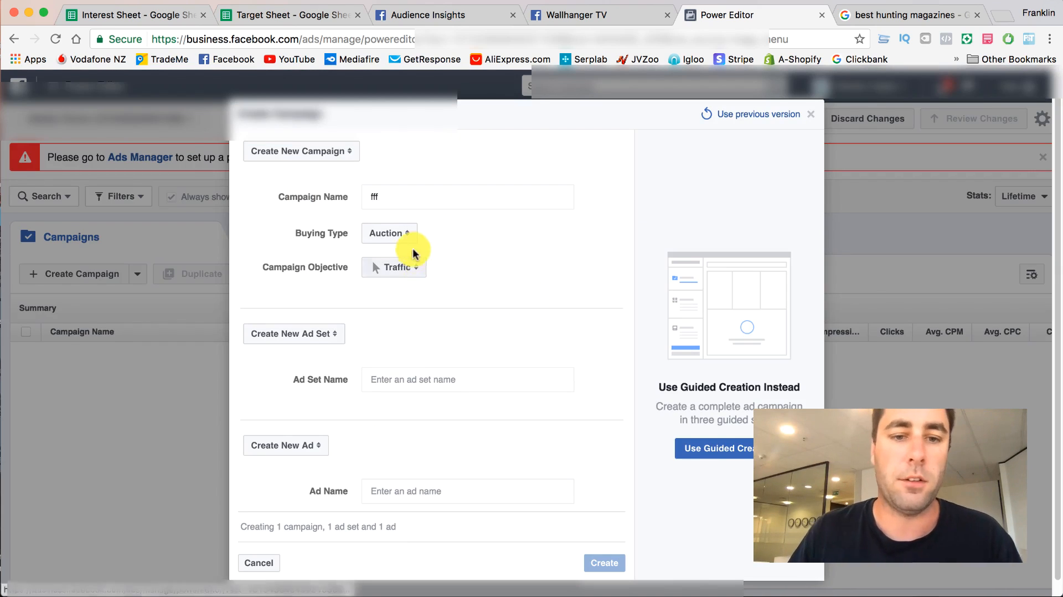
{"action": "left_click", "coordinate": [404, 233]}
{"action": "left_click", "coordinate": [396, 267]}
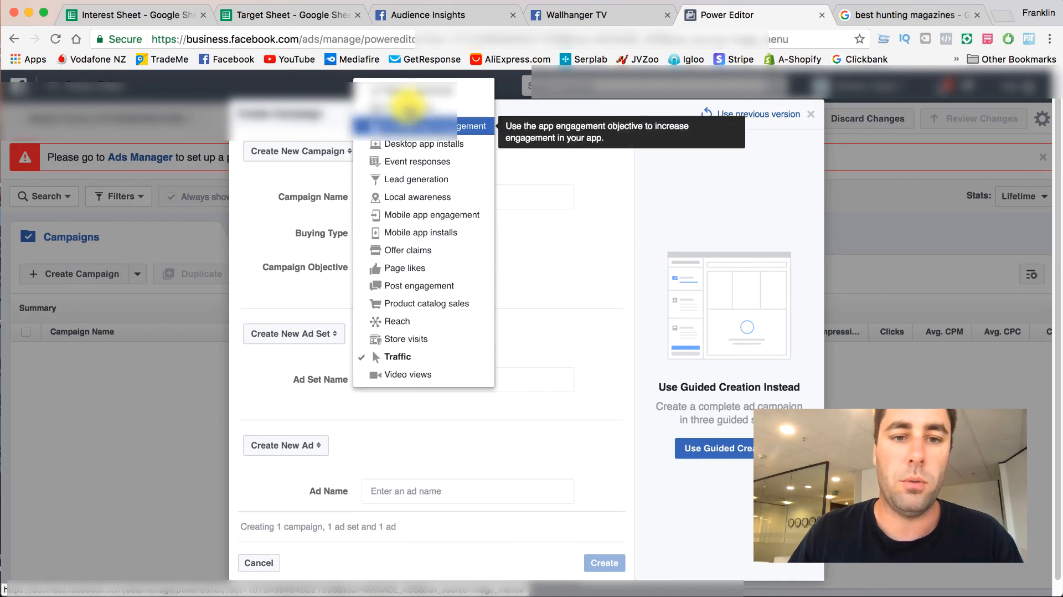
{"action": "left_click", "coordinate": [421, 108]}
- Name the new ad set "rr", enter a placeholder ad name and create the campaign
{"action": "left_click", "coordinate": [433, 375]}
{"action": "type", "text": "fff"}
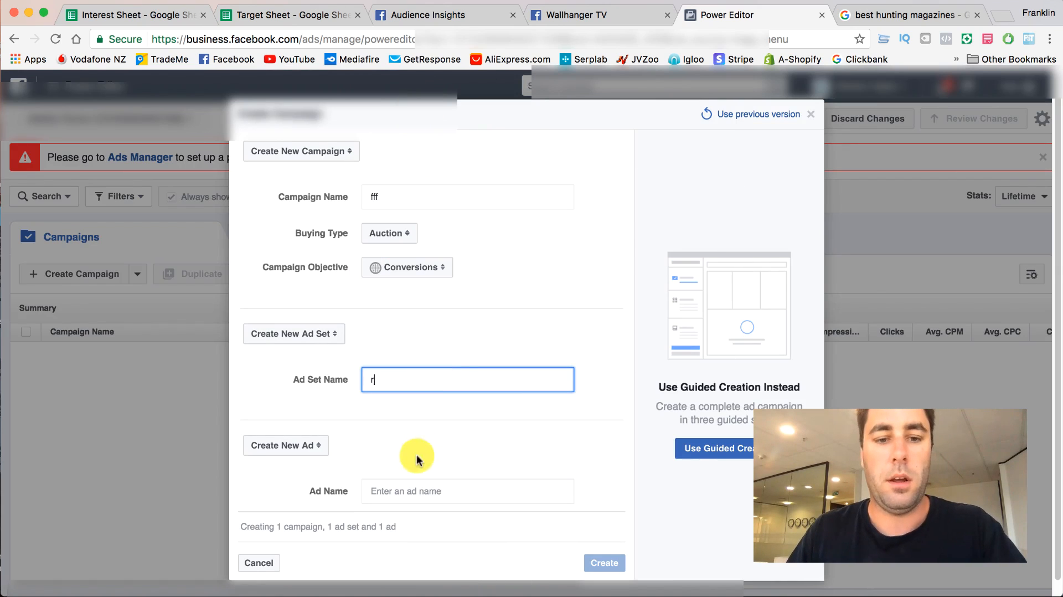
{"action": "left_click", "coordinate": [422, 490]}
{"action": "type", "text": "fff"}
{"action": "left_click", "coordinate": [605, 563]}
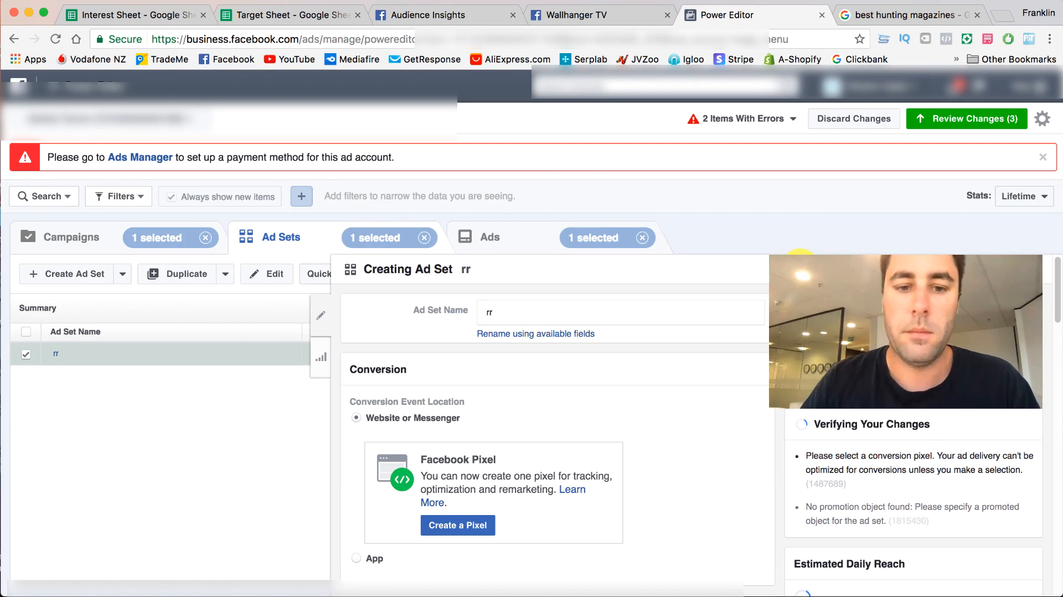
- In the ad set's audience locations, remove New Zealand and add the United States
{"action": "scroll", "coordinate": [800, 266], "scroll_direction": "down", "scroll_amount": 7}
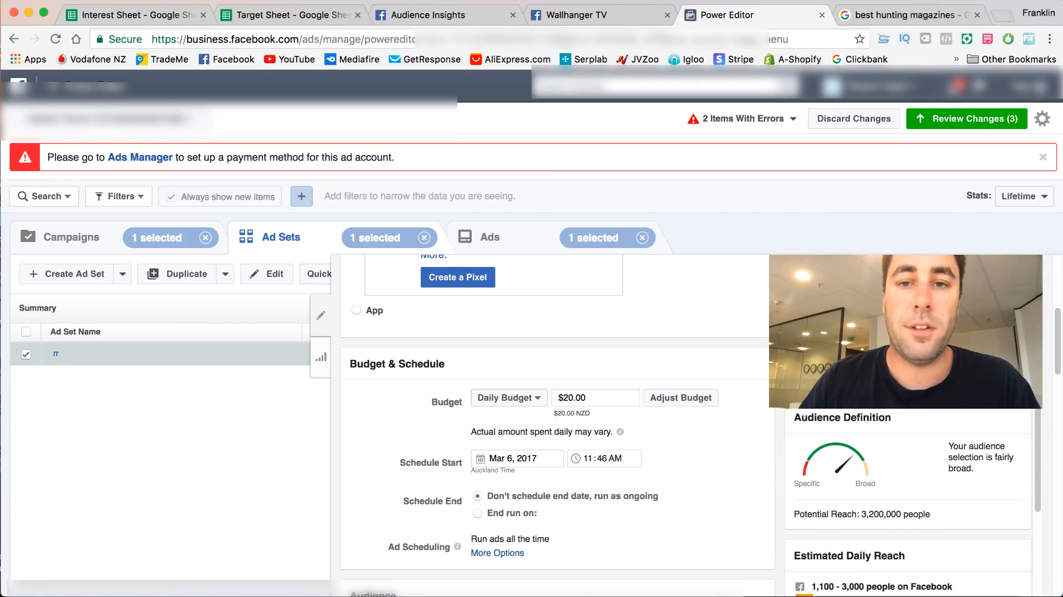
{"action": "scroll", "coordinate": [576, 345], "scroll_direction": "down", "scroll_amount": 3}
{"action": "scroll", "coordinate": [575, 345], "scroll_direction": "down", "scroll_amount": 4}
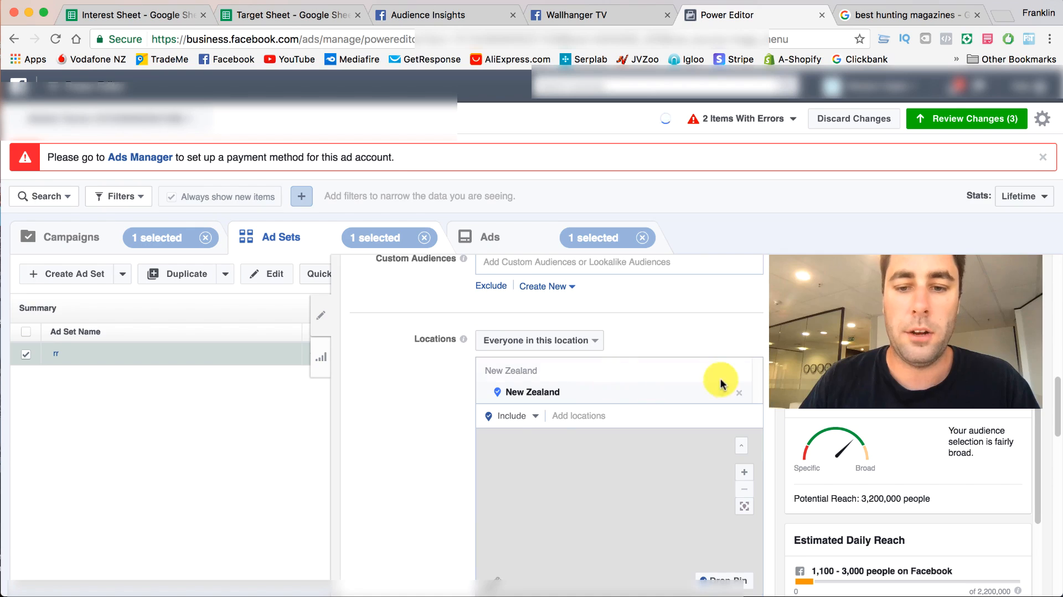
{"action": "left_click", "coordinate": [743, 397]}
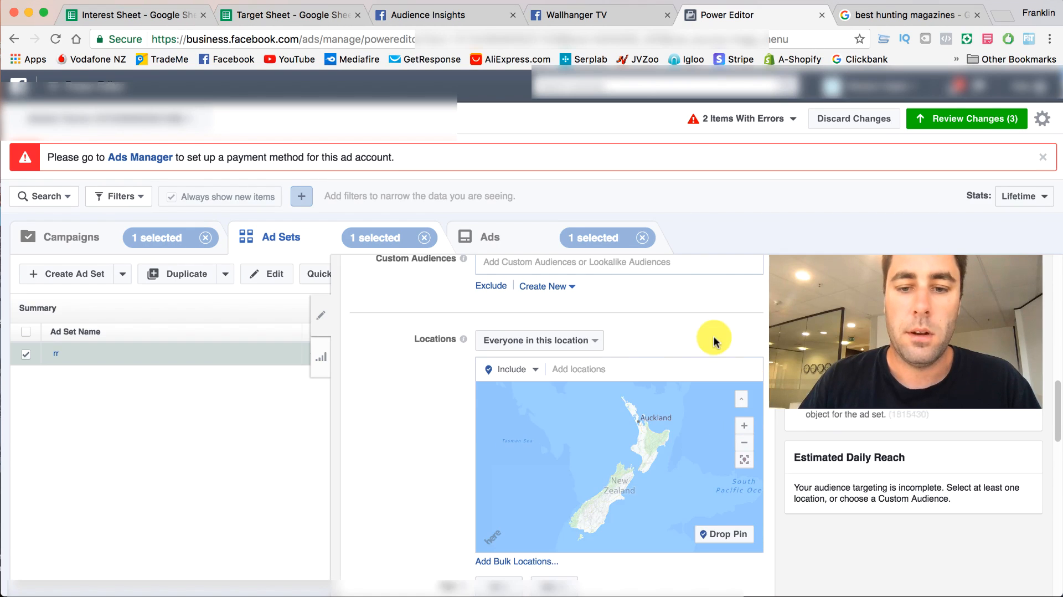
{"action": "left_click", "coordinate": [623, 376]}
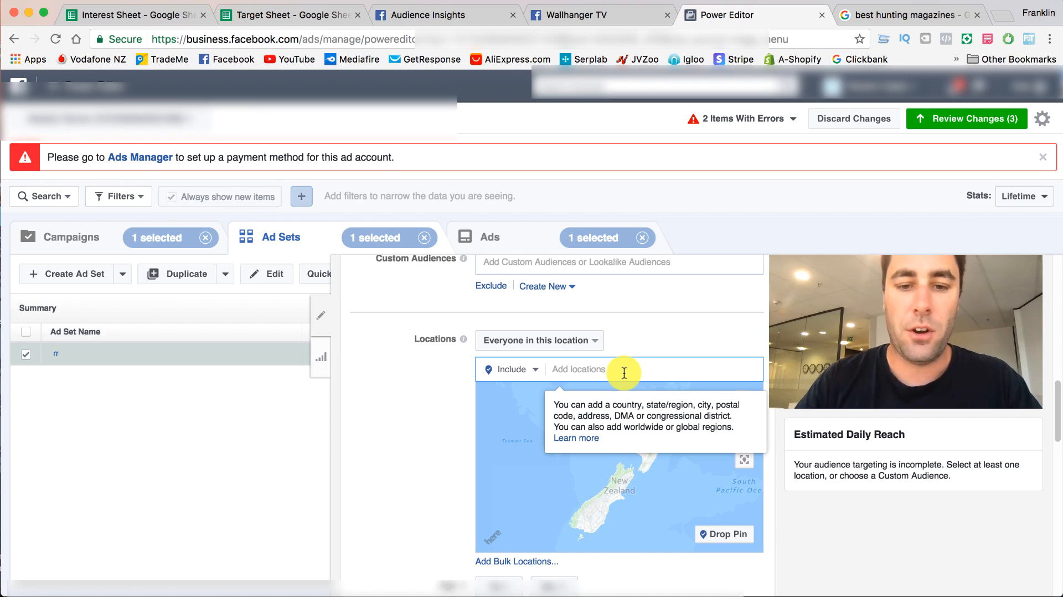
{"action": "type", "text": "united"}
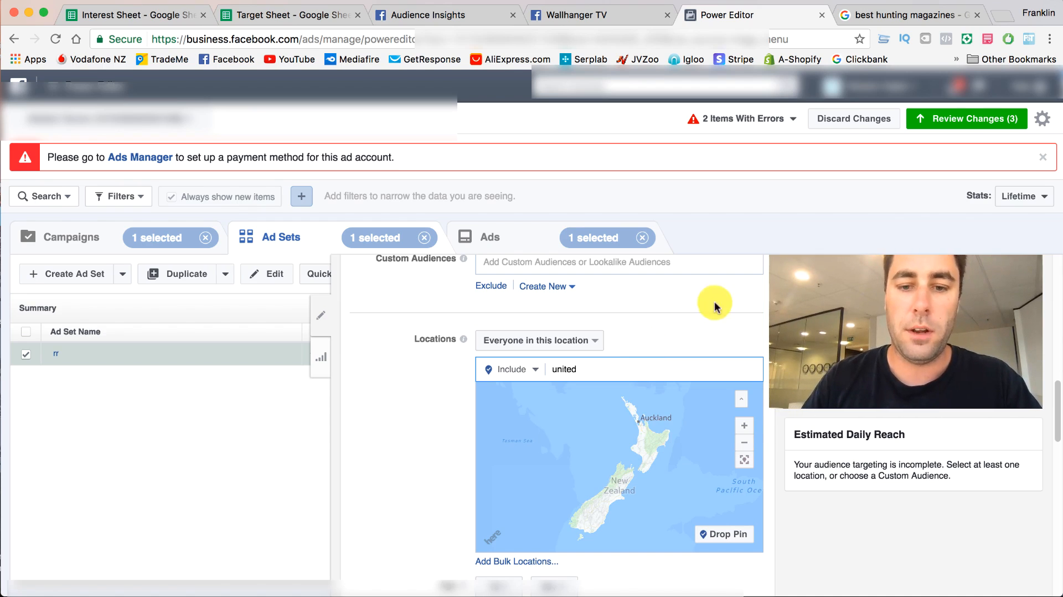
{"action": "left_click", "coordinate": [613, 388]}
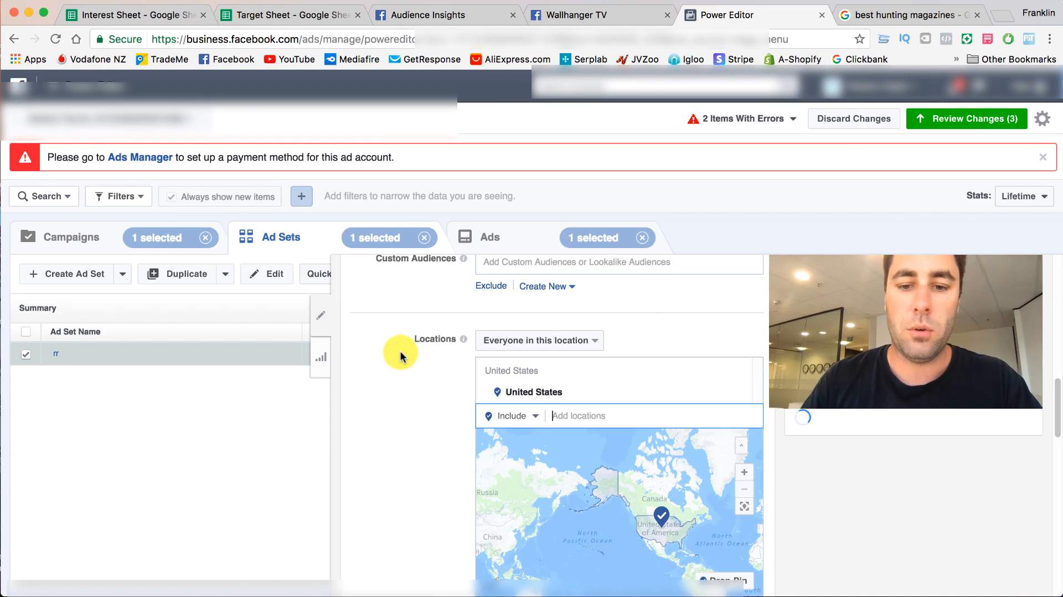
- Set the maximum age of the ad set's audience to 44
{"action": "scroll", "coordinate": [400, 354], "scroll_direction": "down", "scroll_amount": 8}
{"action": "scroll", "coordinate": [401, 357], "scroll_direction": "up", "scroll_amount": 3}
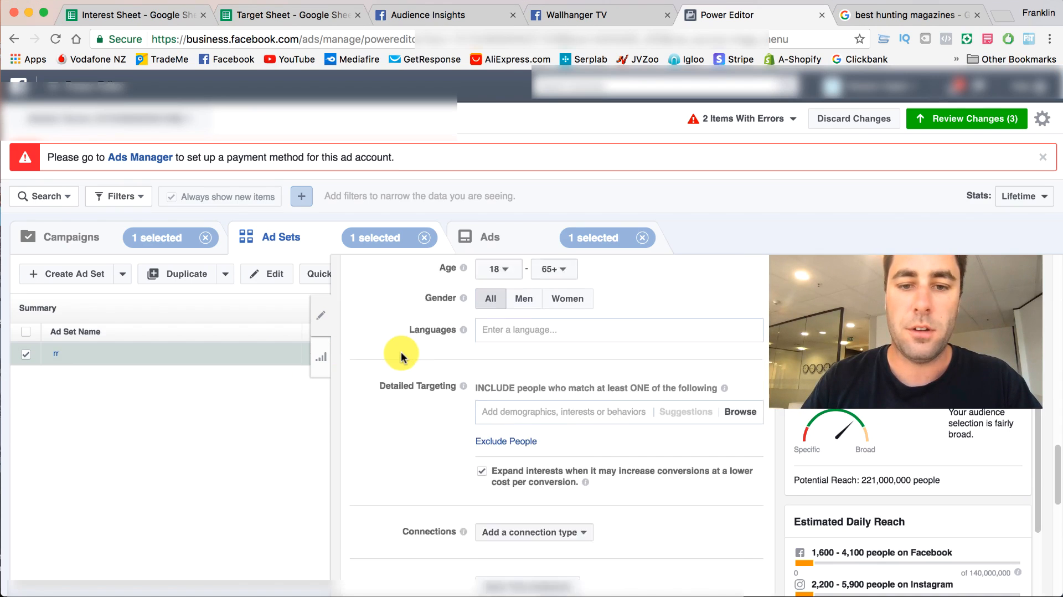
{"action": "left_click", "coordinate": [544, 366]}
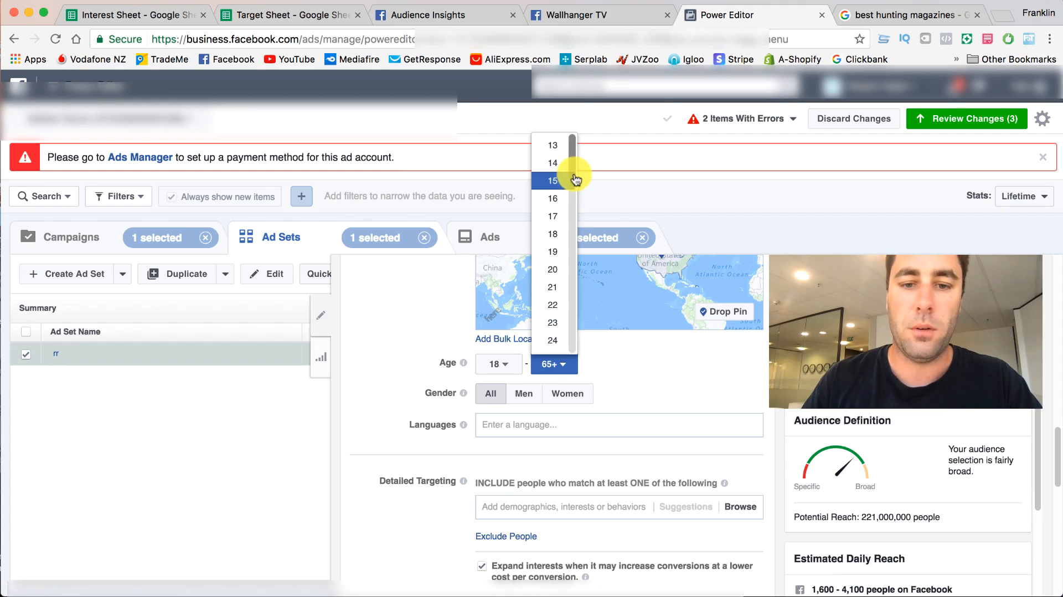
{"action": "left_click_drag", "start_coordinate": [576, 171], "coordinate": [579, 287]}
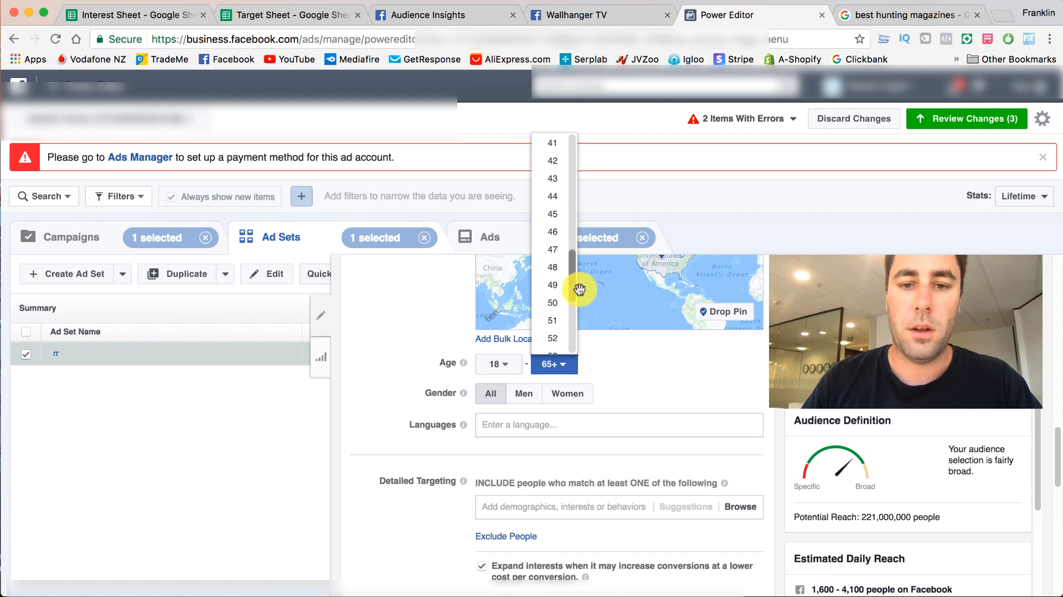
{"action": "left_click", "coordinate": [555, 195]}
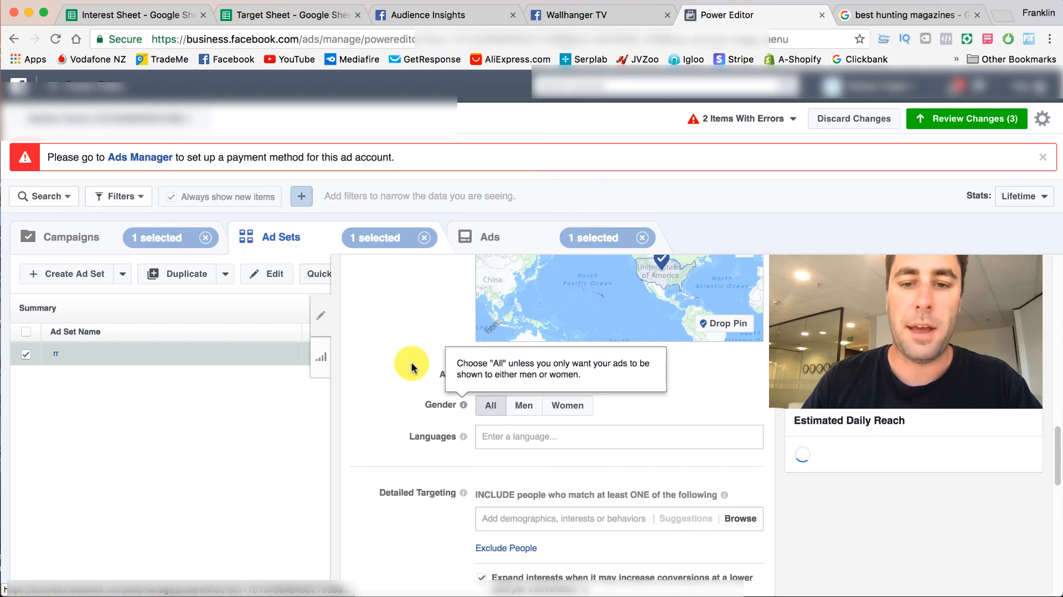
{"action": "scroll", "coordinate": [532, 382], "scroll_direction": "up", "scroll_amount": 5}
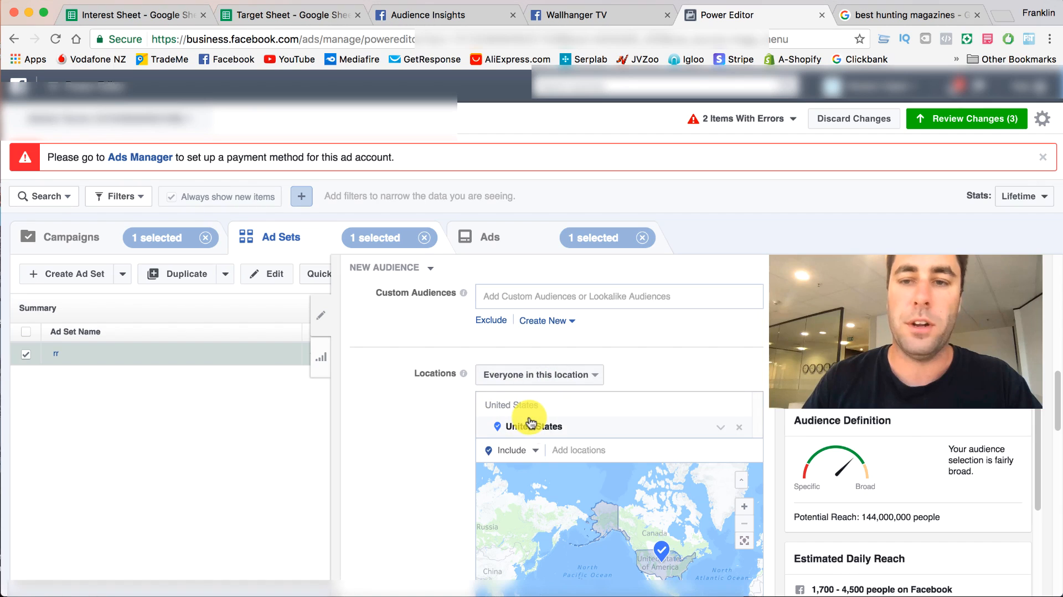
{"action": "scroll", "coordinate": [589, 534], "scroll_direction": "down", "scroll_amount": 4}
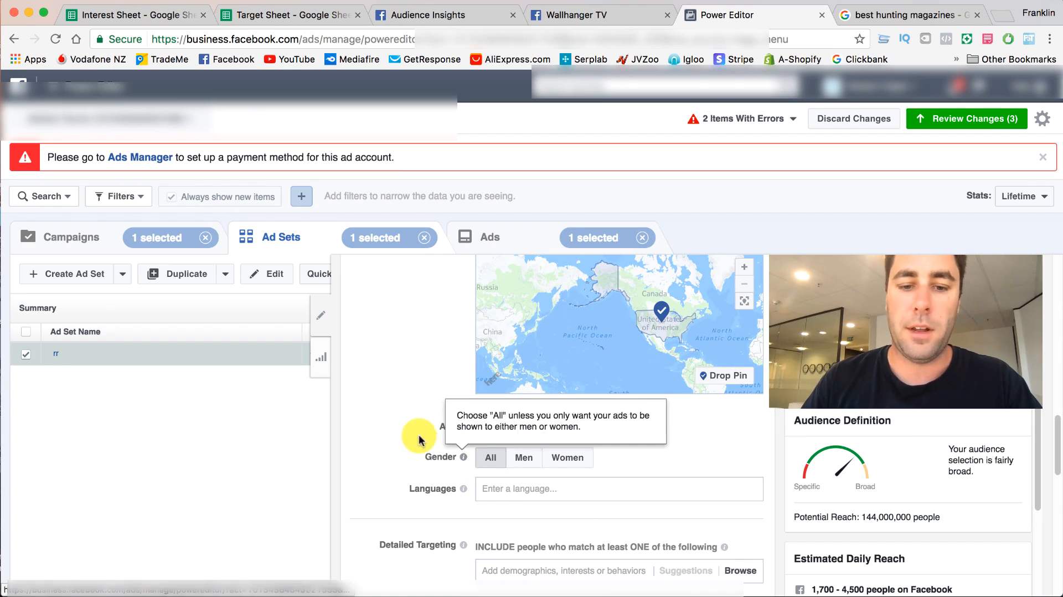
{"action": "scroll", "coordinate": [398, 436], "scroll_direction": "down", "scroll_amount": 1}
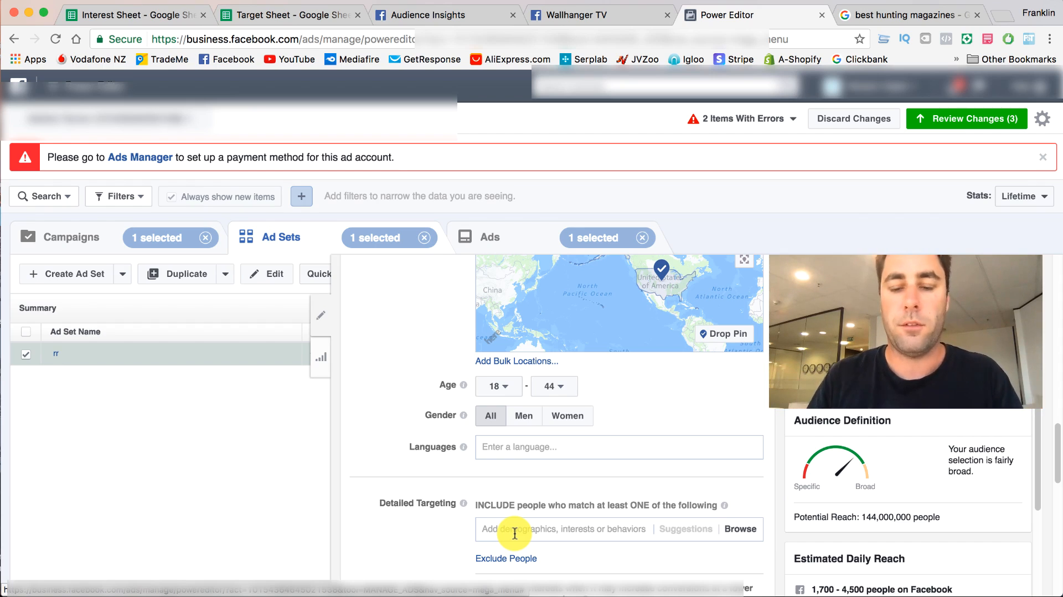
{"action": "left_click", "coordinate": [501, 387]}
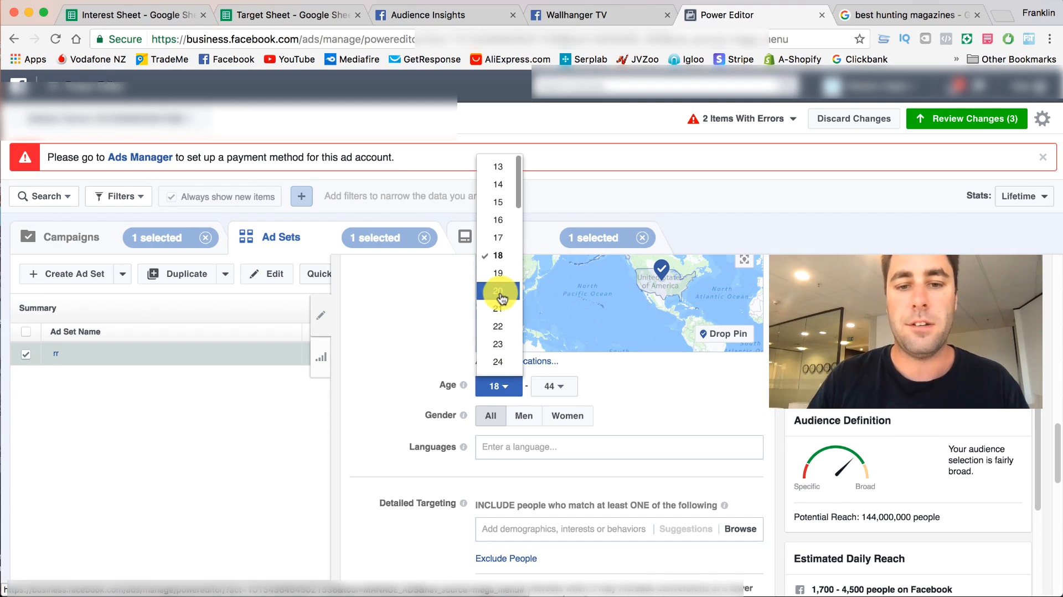
{"action": "left_click", "coordinate": [655, 395]}
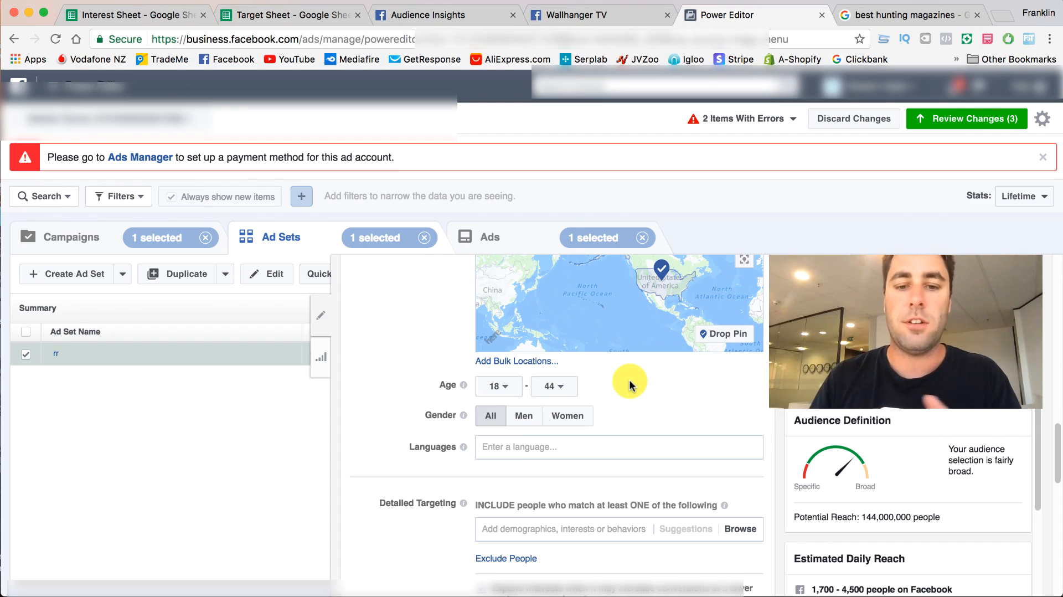
{"action": "scroll", "coordinate": [654, 397], "scroll_direction": "down", "scroll_amount": 2}
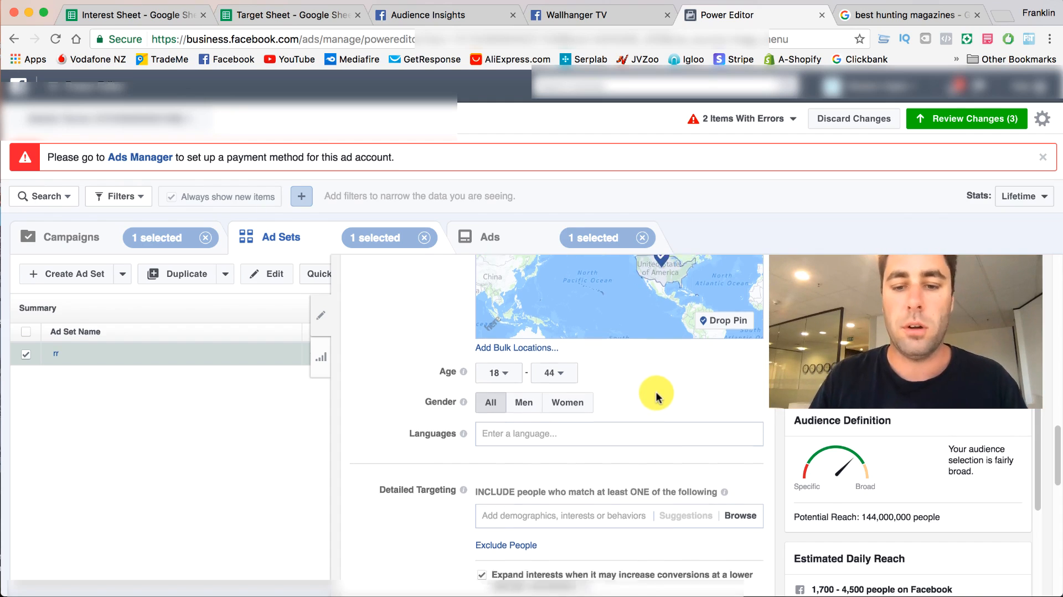
{"action": "left_click", "coordinate": [501, 490]}
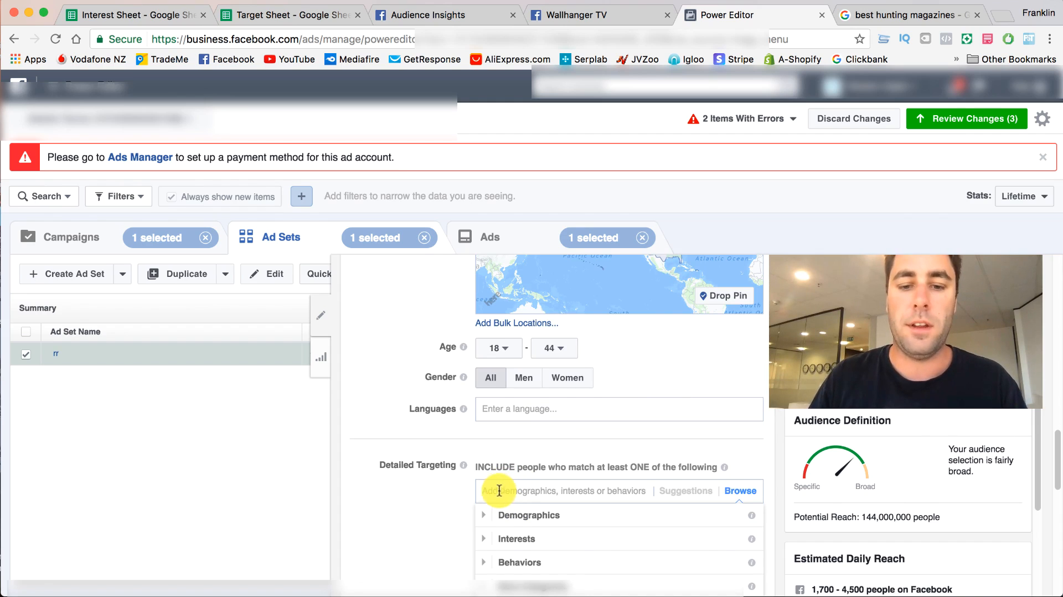
{"action": "left_click", "coordinate": [453, 492]}
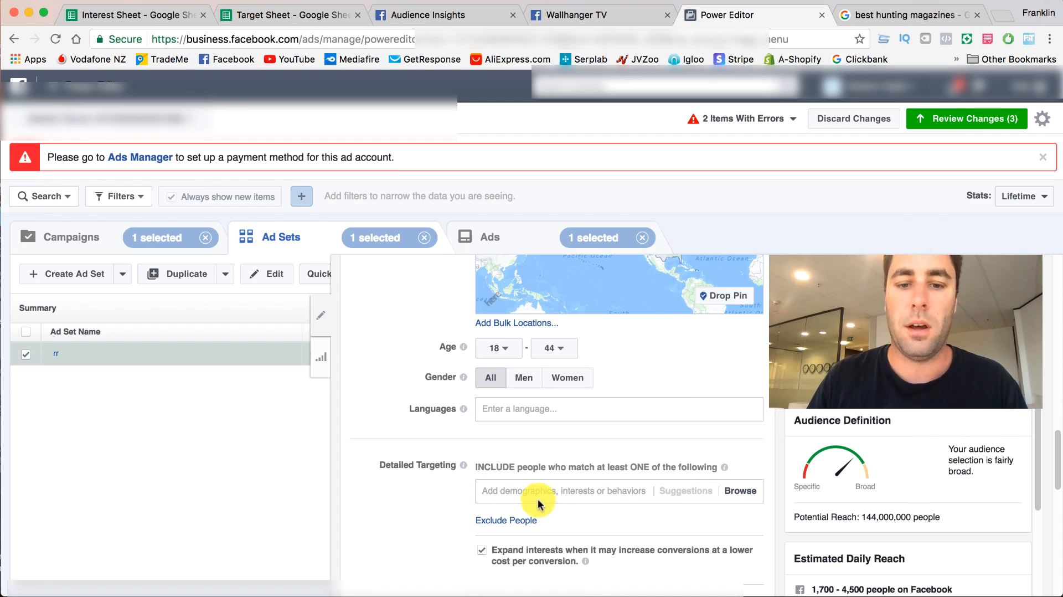
{"action": "scroll", "coordinate": [538, 501], "scroll_direction": "down", "scroll_amount": 4}
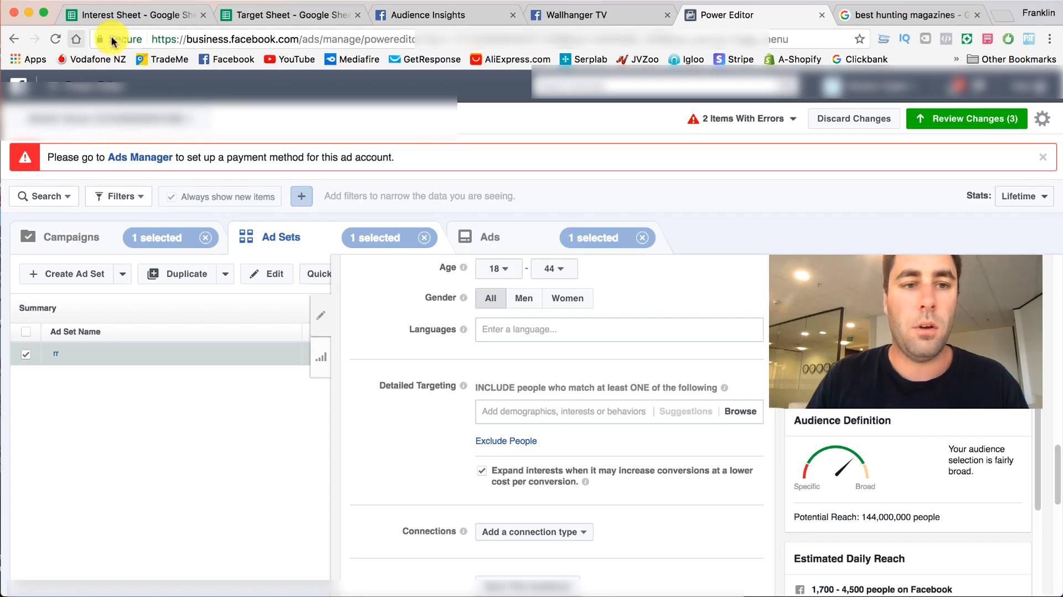
{"action": "scroll", "coordinate": [601, 372], "scroll_direction": "down", "scroll_amount": 1}
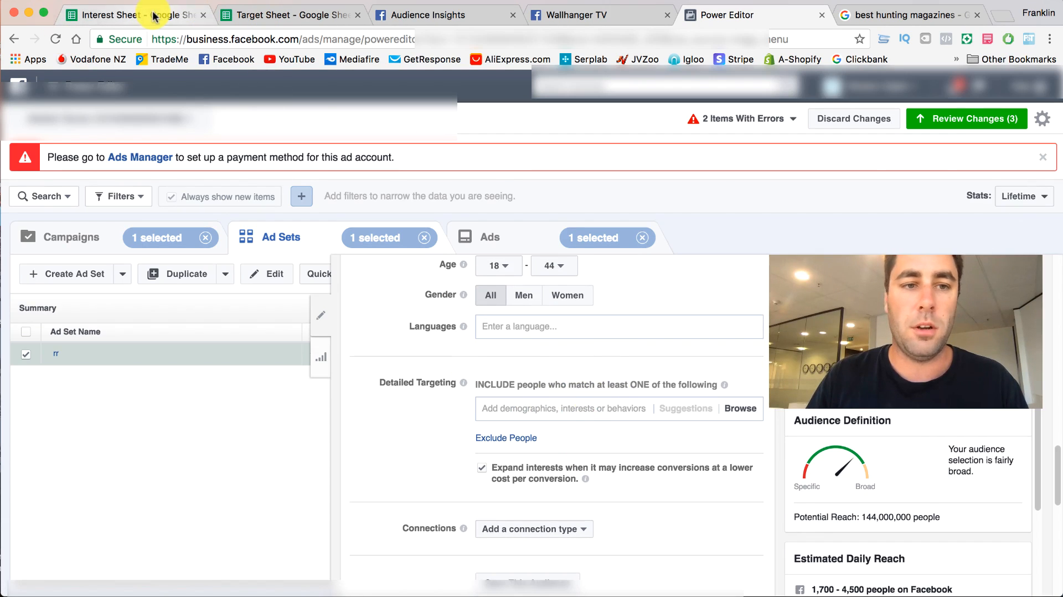
- Switch to the Target Sheet and copy "Chasing Trophy Whitetails" from the Pages column
{"action": "left_click", "coordinate": [248, 15]}
{"action": "right_click", "coordinate": [89, 208]}
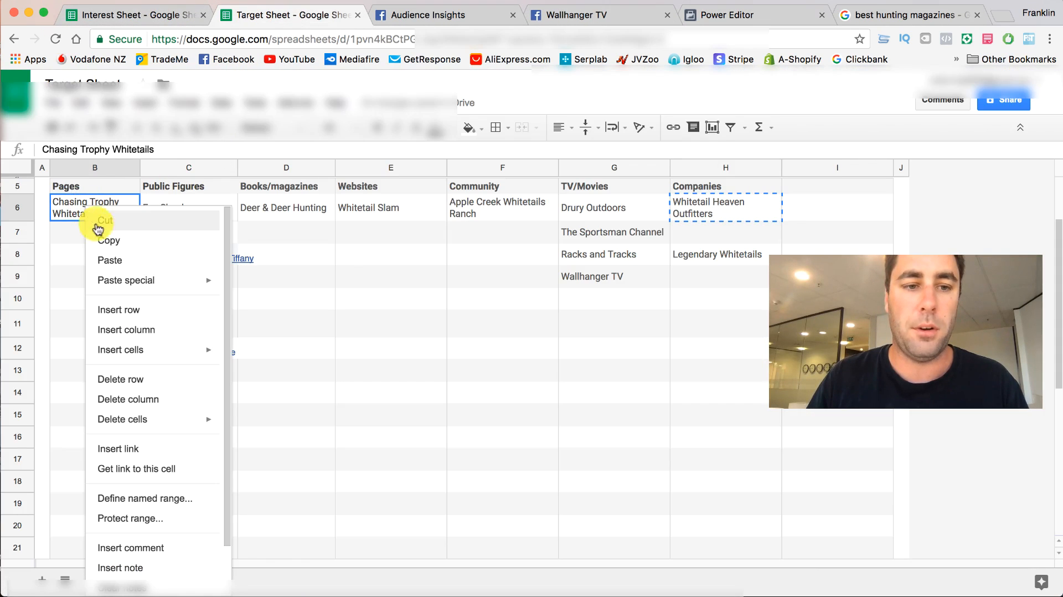
{"action": "left_click", "coordinate": [105, 240]}
- Close Audience Insights, discarding its unsaved changes, and close the Wallhanger TV page
{"action": "left_click", "coordinate": [429, 15]}
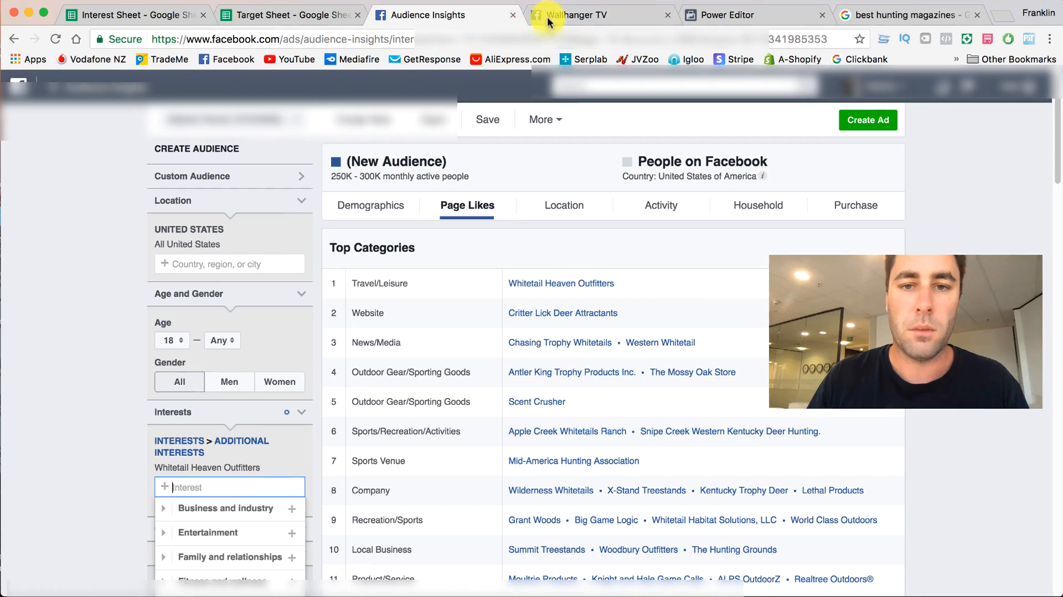
{"action": "left_click", "coordinate": [513, 15]}
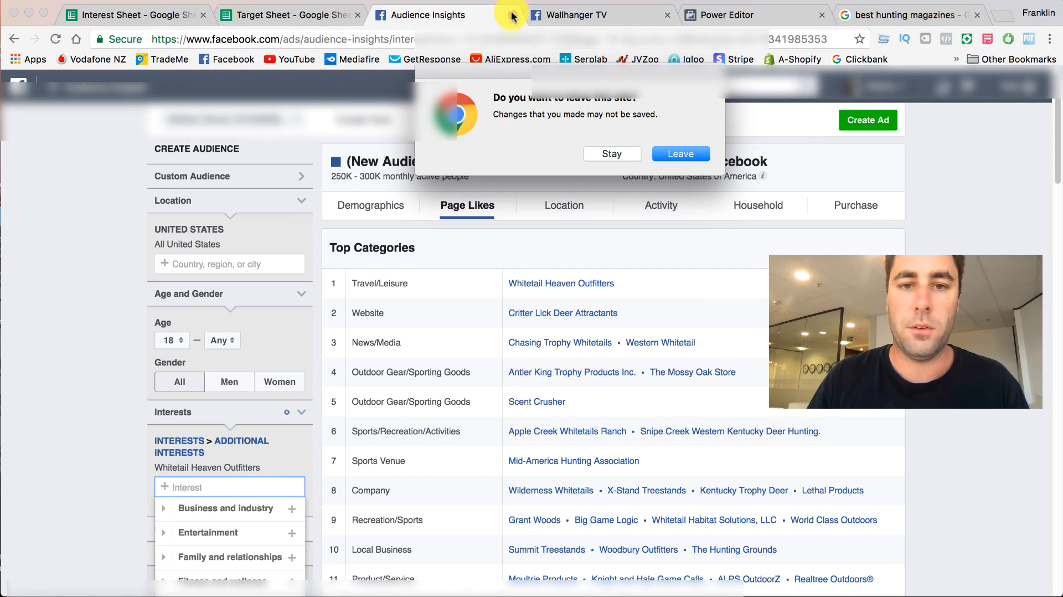
{"action": "left_click", "coordinate": [676, 155]}
{"action": "left_click", "coordinate": [555, 16]}
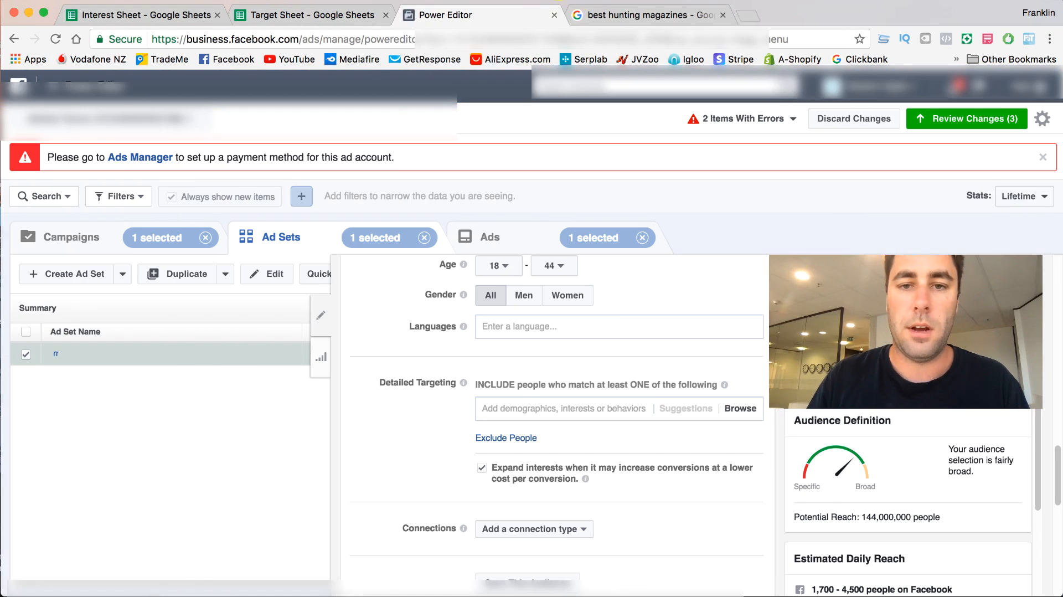
- Add the copied "Chasing Trophy Whitetails" interest to the ad set's Detailed Targeting in Power Editor
{"action": "left_click", "coordinate": [526, 405]}
{"action": "key", "text": "ctrl+v"}
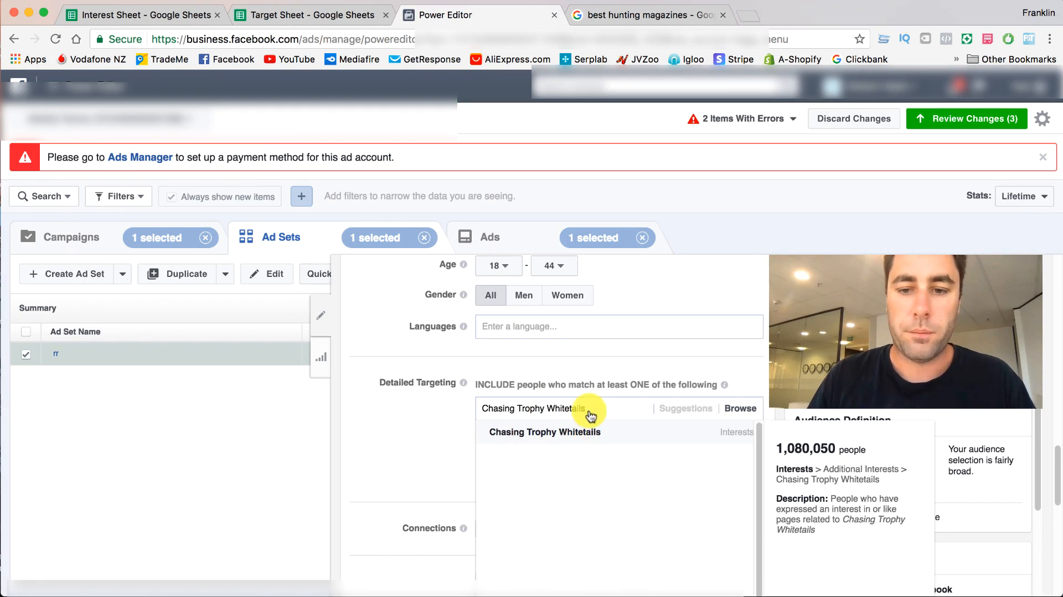
{"action": "left_click", "coordinate": [589, 431]}
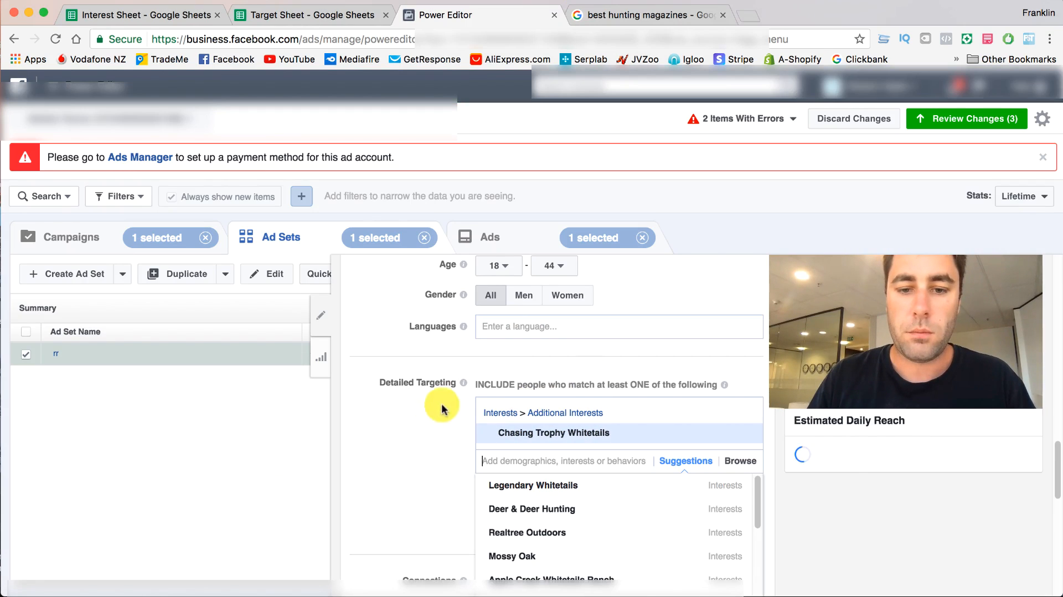
{"action": "left_click", "coordinate": [416, 435]}
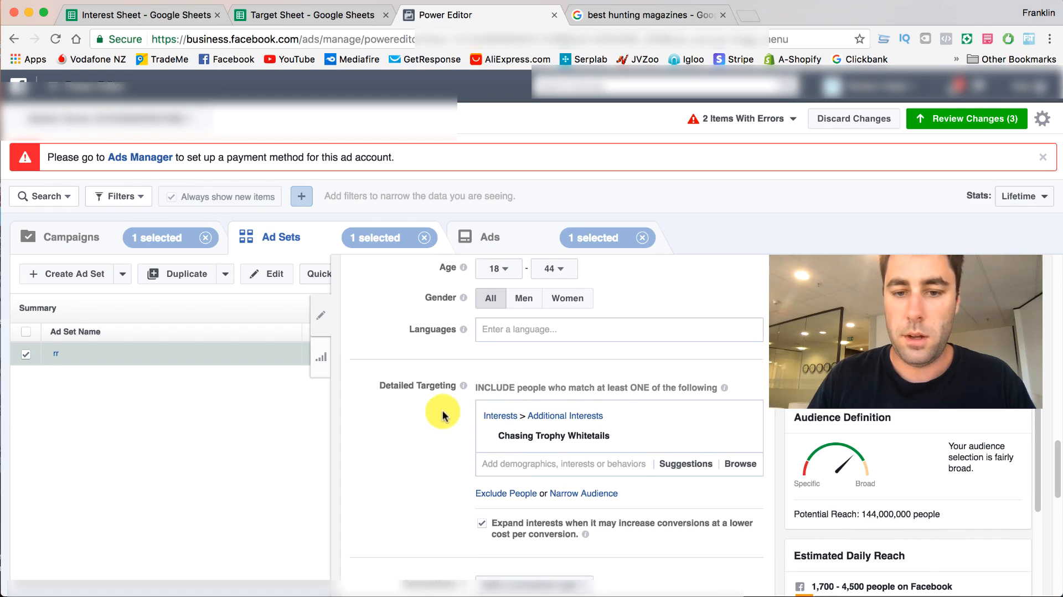
- Review the audience settings and turn off the option to expand interests for lower-cost conversions
{"action": "scroll", "coordinate": [443, 413], "scroll_direction": "up", "scroll_amount": 5}
{"action": "scroll", "coordinate": [443, 412], "scroll_direction": "up", "scroll_amount": 5}
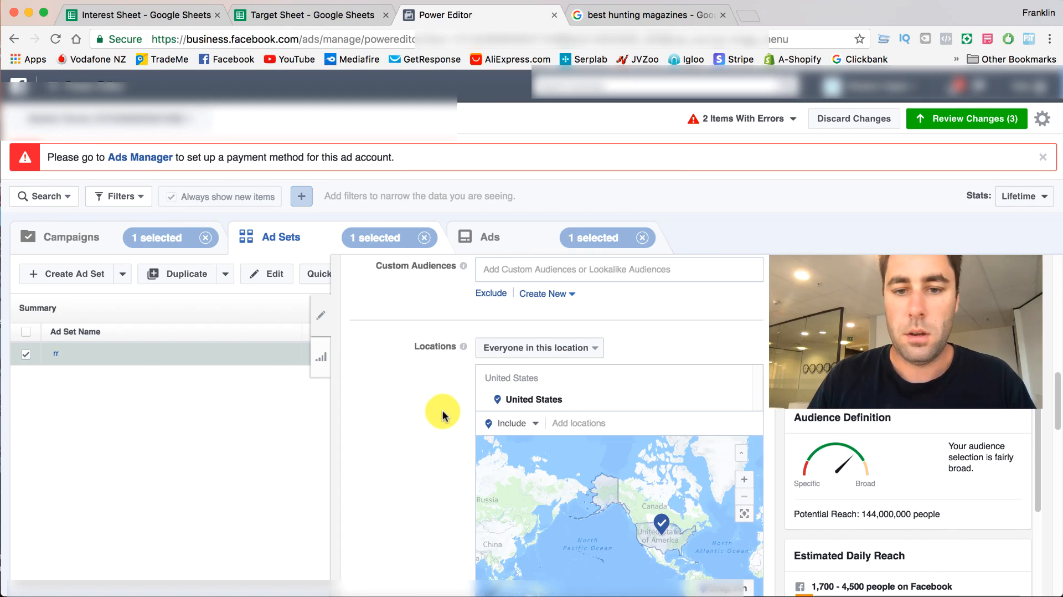
{"action": "scroll", "coordinate": [440, 414], "scroll_direction": "down", "scroll_amount": 5}
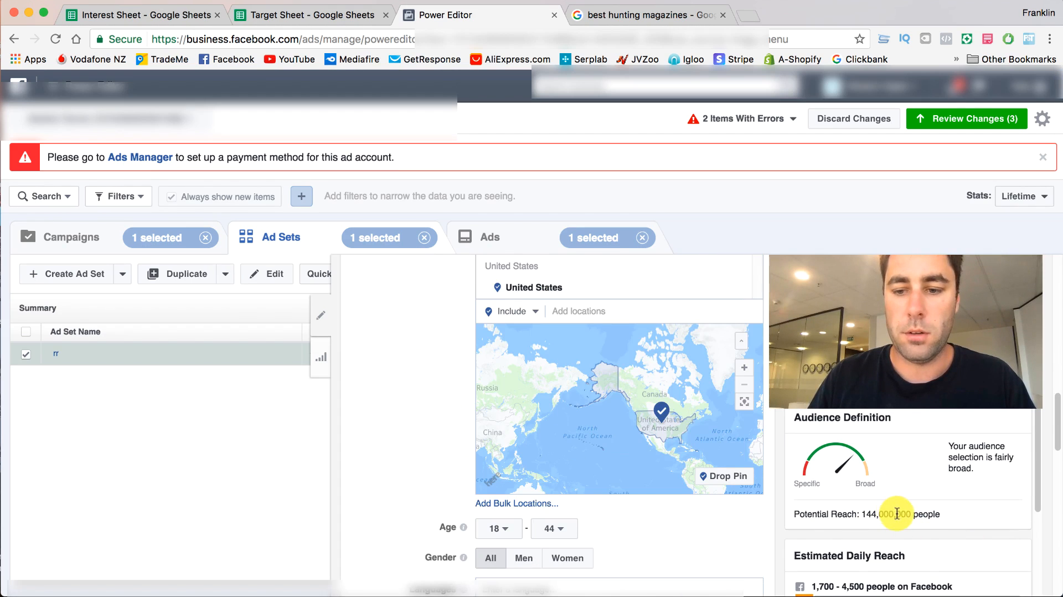
{"action": "scroll", "coordinate": [380, 432], "scroll_direction": "down", "scroll_amount": 5}
{"action": "scroll", "coordinate": [385, 435], "scroll_direction": "down", "scroll_amount": 3}
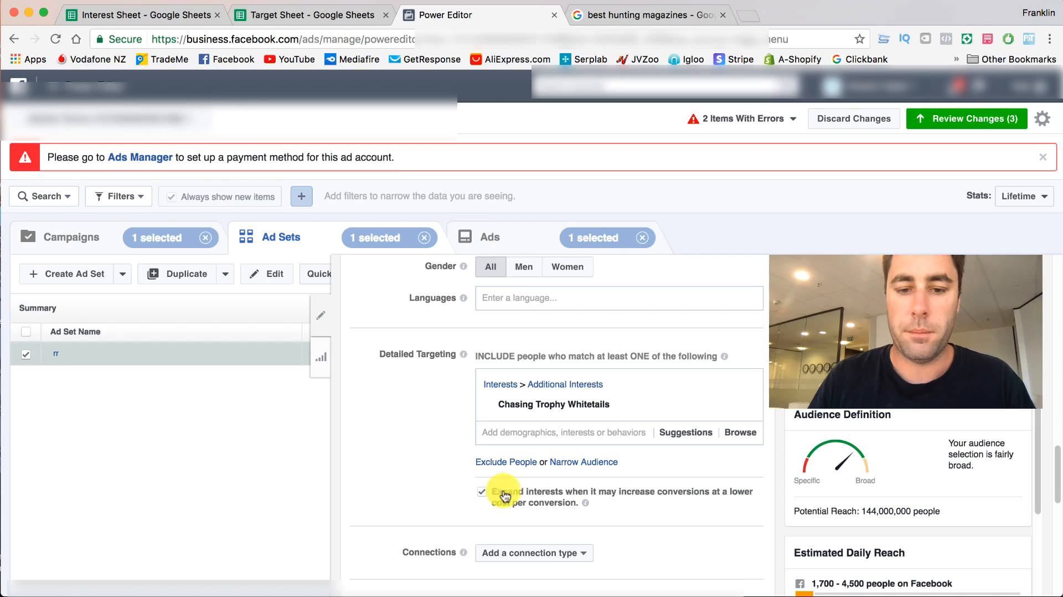
{"action": "left_click", "coordinate": [482, 492]}
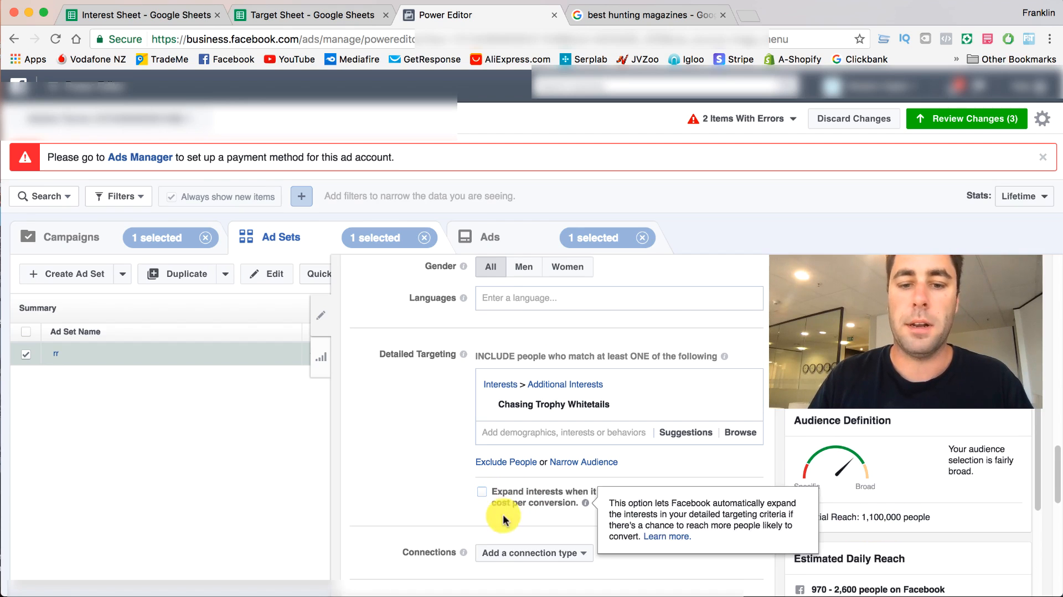
{"action": "mouse_move", "coordinate": [554, 411]}
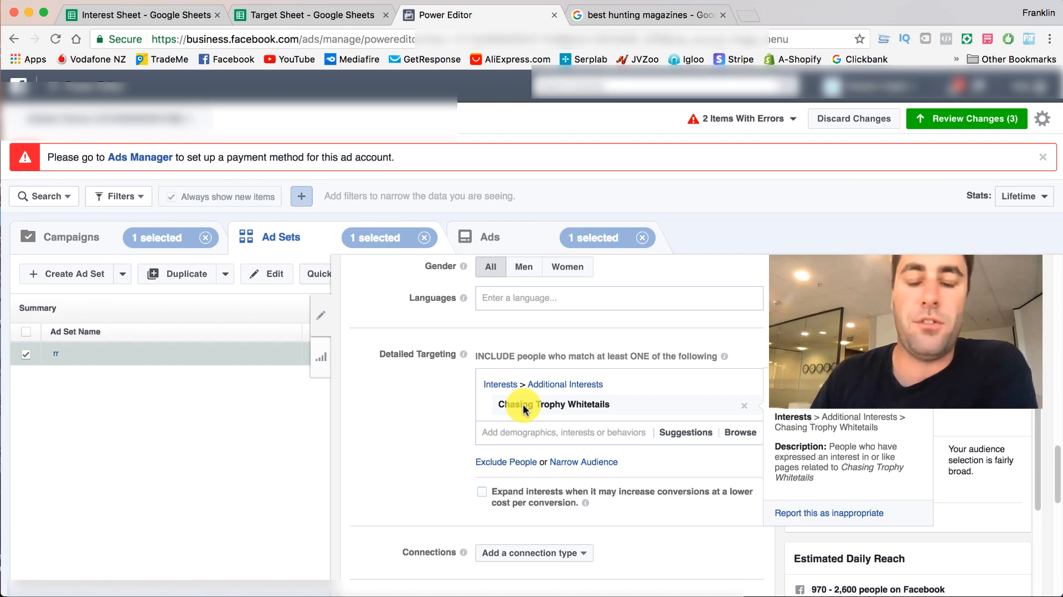
- Bring up the suggested interests, then enter "mosey oaks" in cell H7 under Companies in the Target Sheet
{"action": "left_click", "coordinate": [580, 432]}
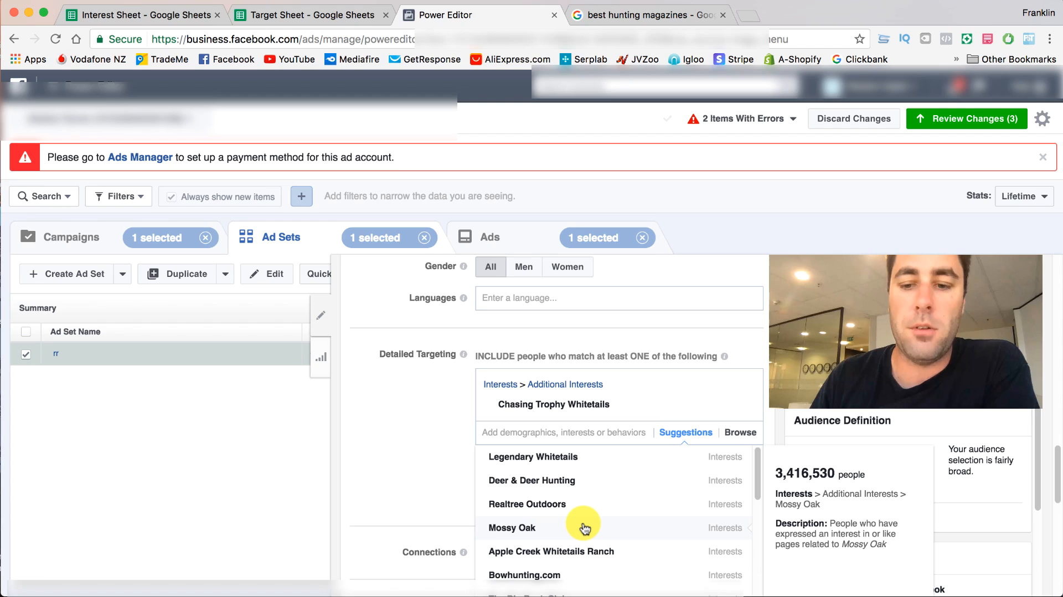
{"action": "left_click", "coordinate": [303, 14]}
{"action": "left_click", "coordinate": [710, 236]}
{"action": "type", "text": "m"}
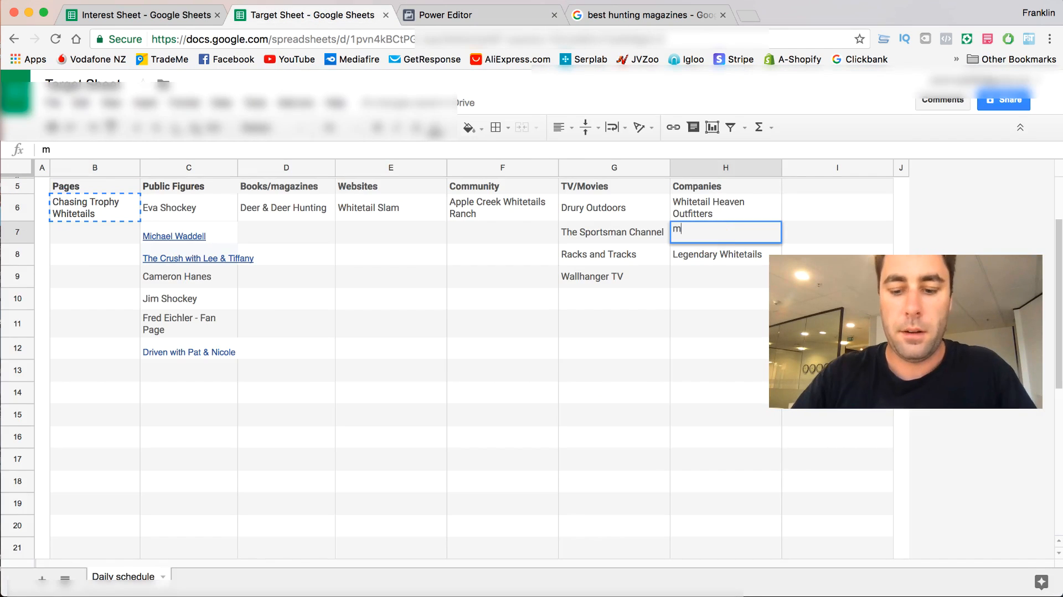
{"action": "type", "text": "osey oak"}
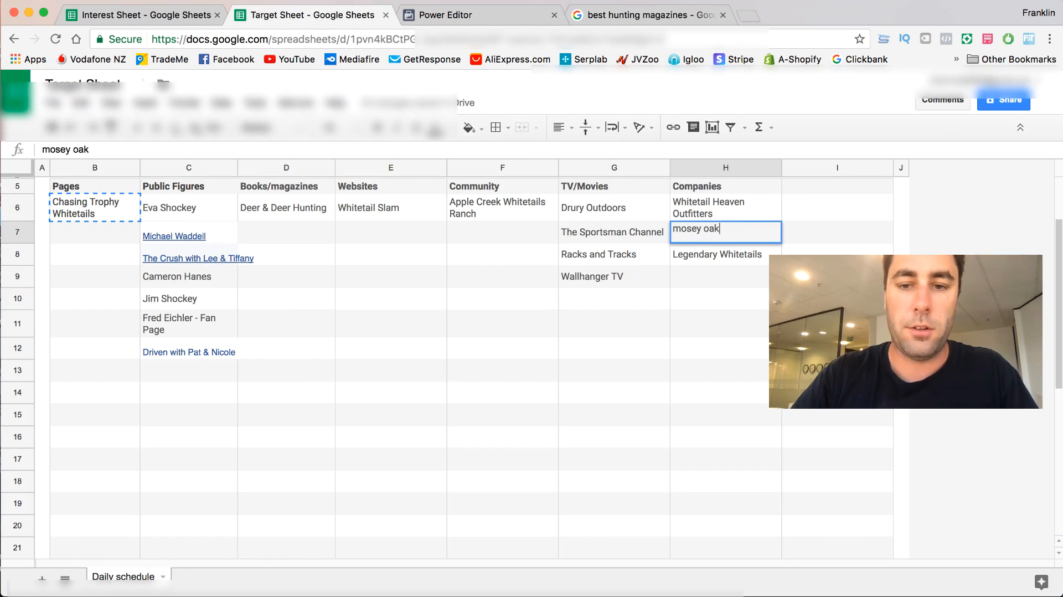
{"action": "type", "text": "s"}
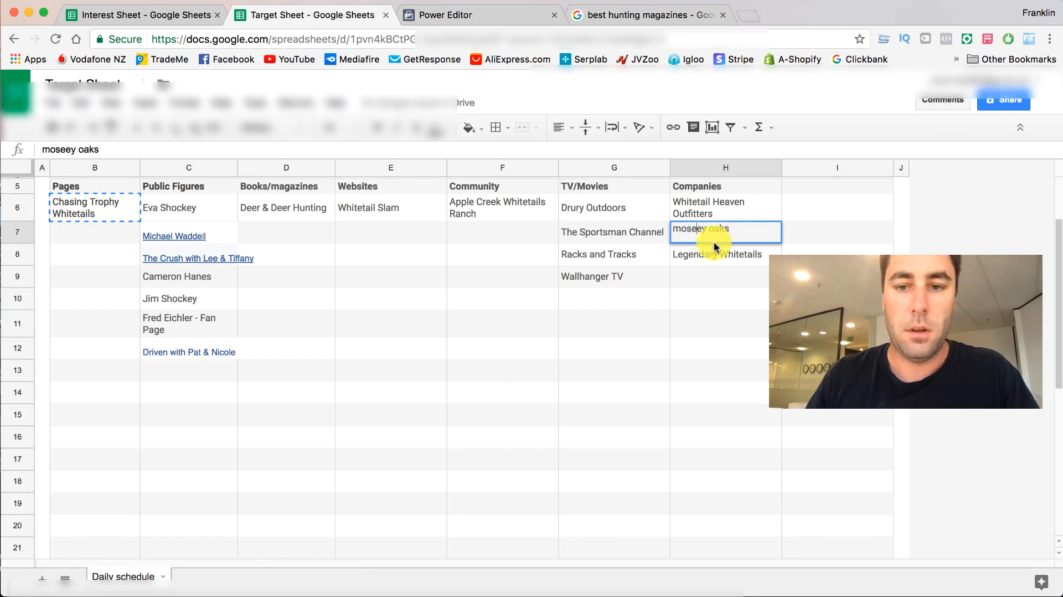
{"action": "key", "text": "BackSpace"}
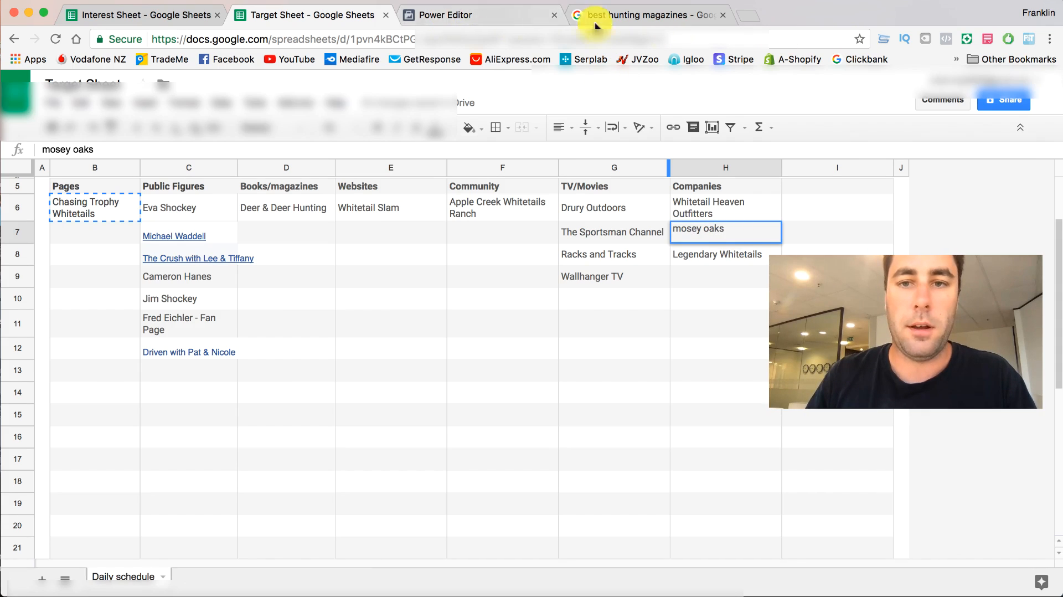
- Return to Power Editor and look through the suggested interests, examining the audience sizes of Mossy Oak and Bowhunting.com
{"action": "left_click", "coordinate": [488, 15]}
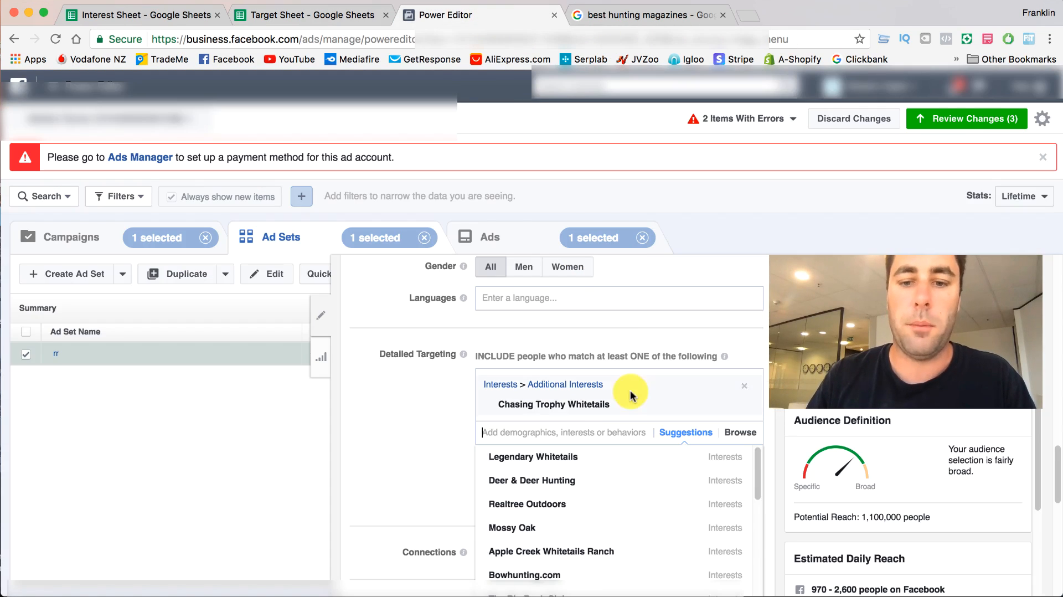
{"action": "mouse_move", "coordinate": [525, 529]}
{"action": "scroll", "coordinate": [525, 527], "scroll_direction": "down", "scroll_amount": 1}
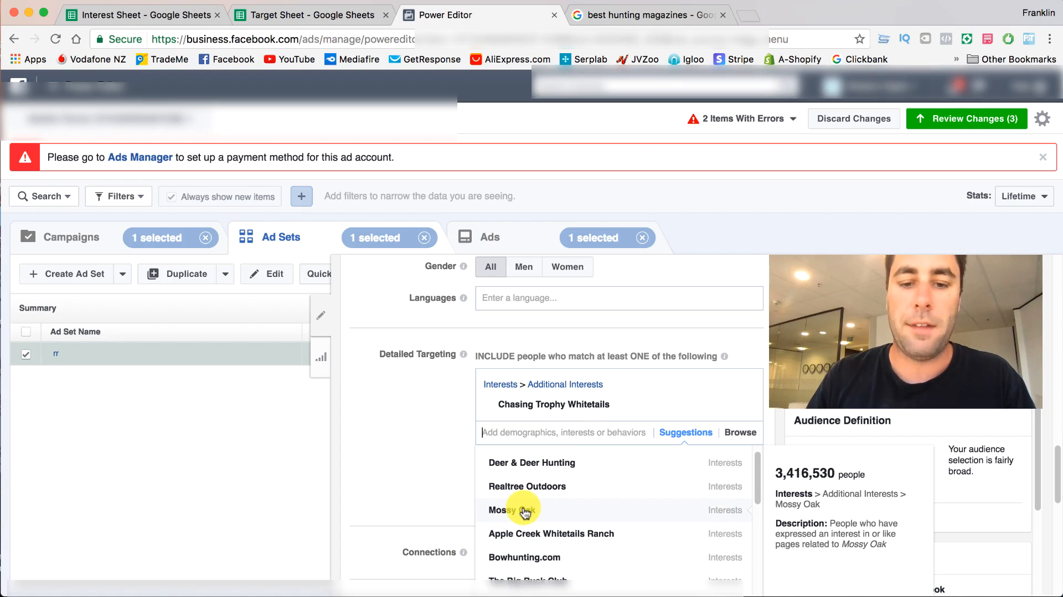
{"action": "scroll", "coordinate": [525, 513], "scroll_direction": "down", "scroll_amount": 1}
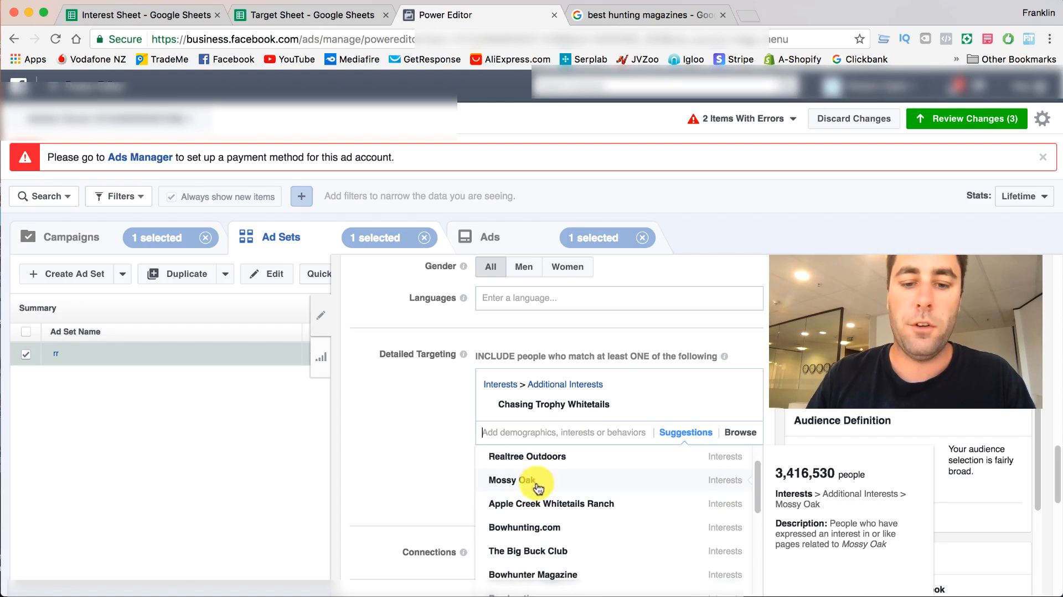
{"action": "scroll", "coordinate": [543, 524], "scroll_direction": "down", "scroll_amount": 1}
{"action": "scroll", "coordinate": [548, 526], "scroll_direction": "down", "scroll_amount": 1}
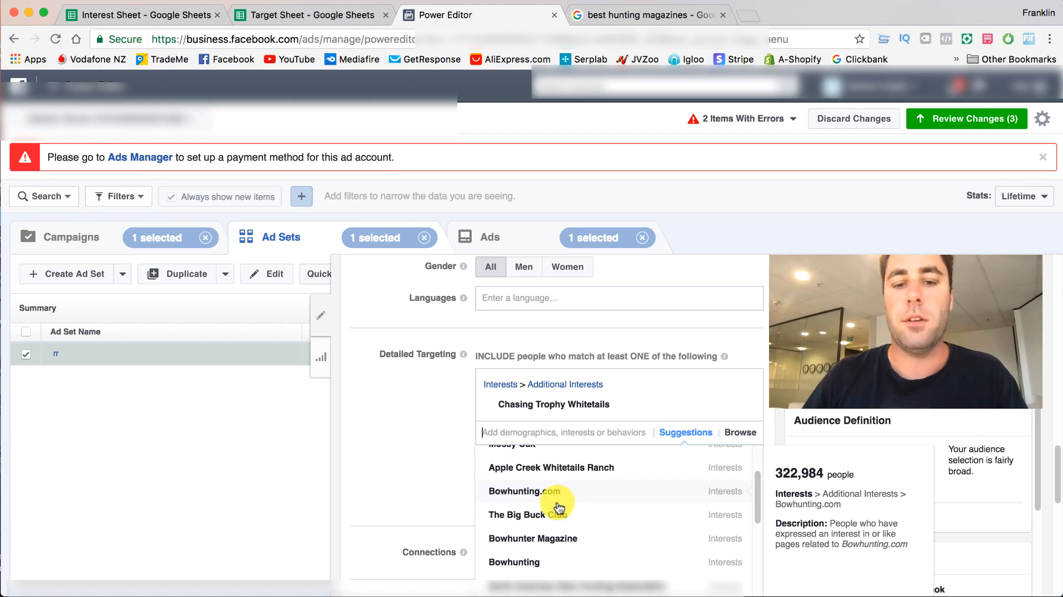
- Close the suggested interests, switch to the Target Sheet and commit the pending Companies entry in cell H7
{"action": "left_click", "coordinate": [441, 450]}
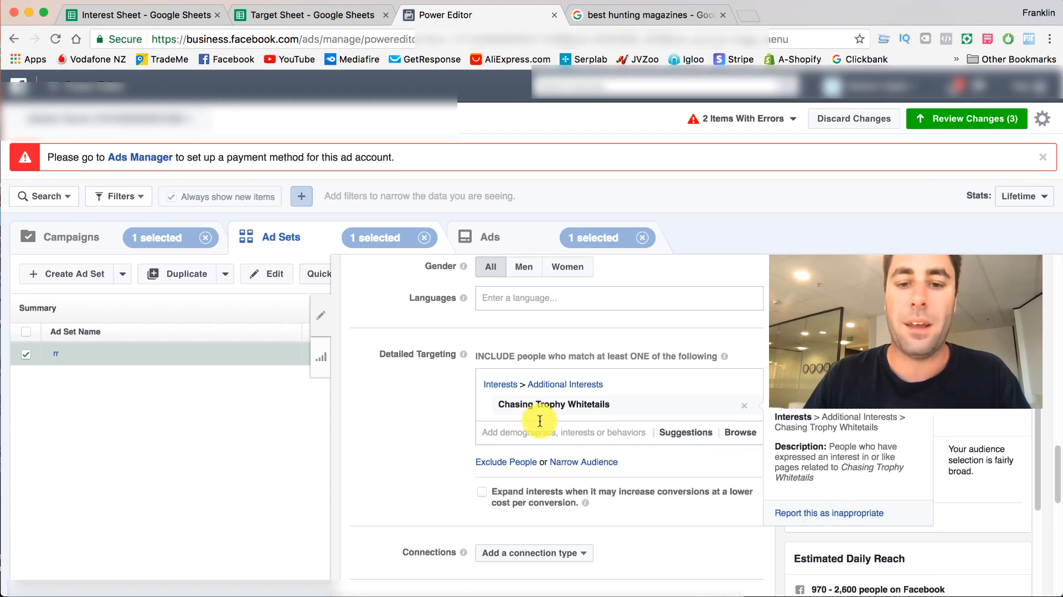
{"action": "left_click", "coordinate": [166, 14]}
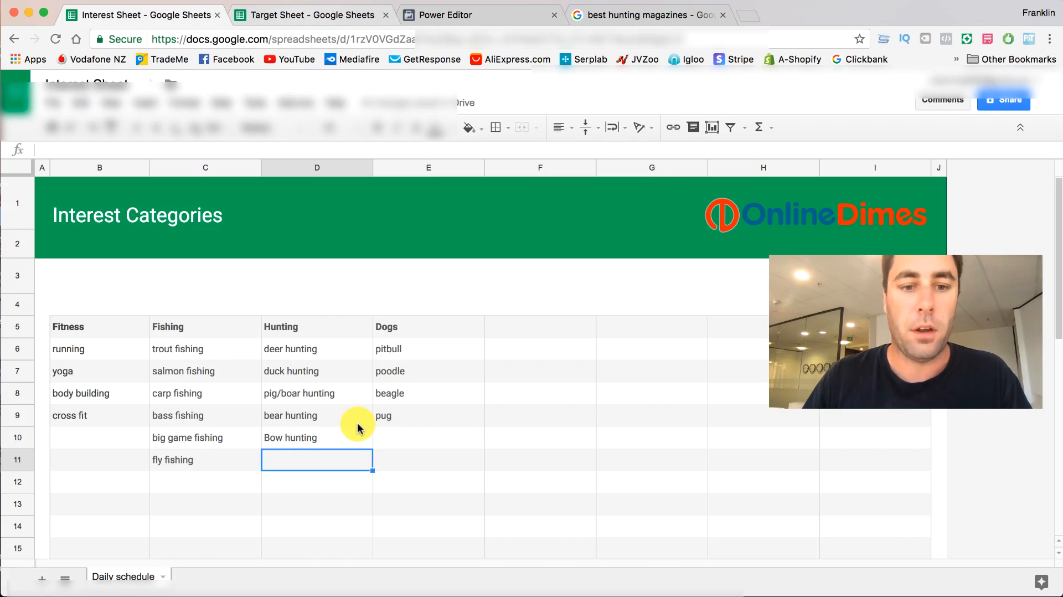
{"action": "left_click", "coordinate": [280, 18]}
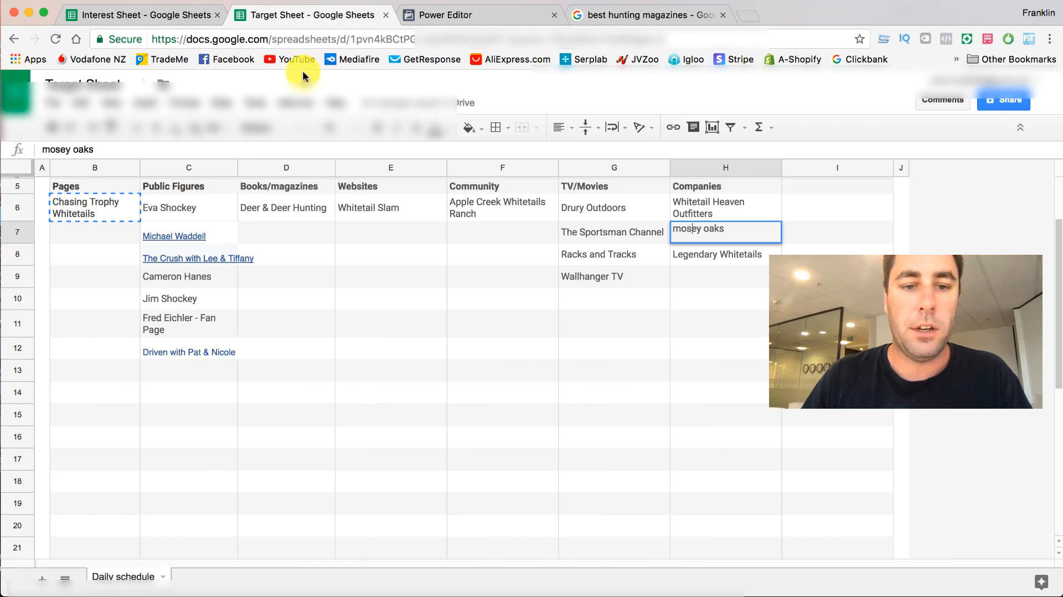
{"action": "left_click", "coordinate": [703, 262]}
{"action": "left_click", "coordinate": [178, 209]}
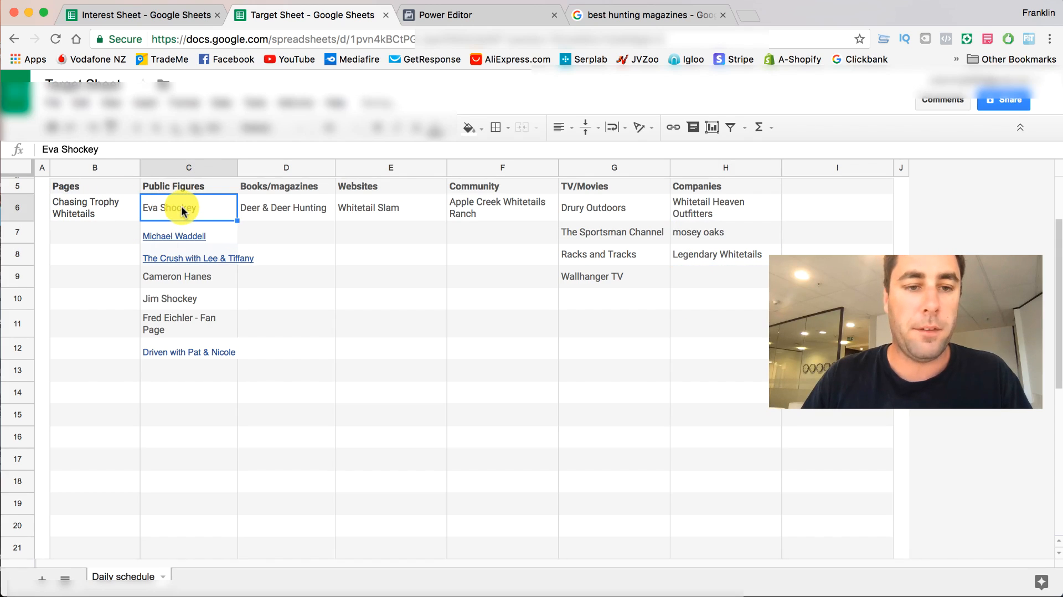
- Return to Power Editor and narrow the ad set's audience with an additional must-also-match condition
{"action": "left_click", "coordinate": [463, 10]}
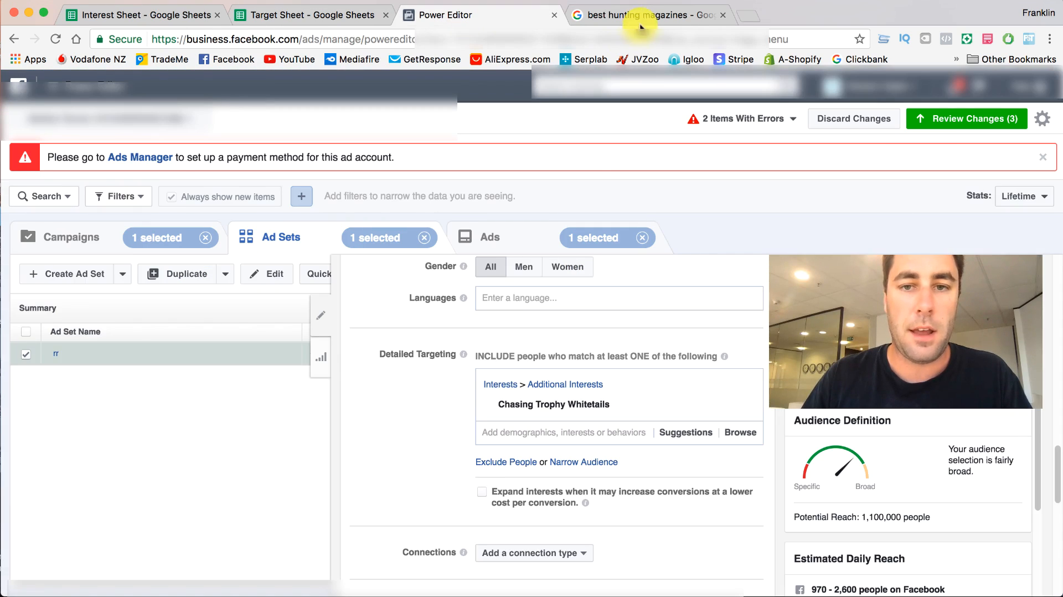
{"action": "scroll", "coordinate": [451, 526], "scroll_direction": "down", "scroll_amount": 3}
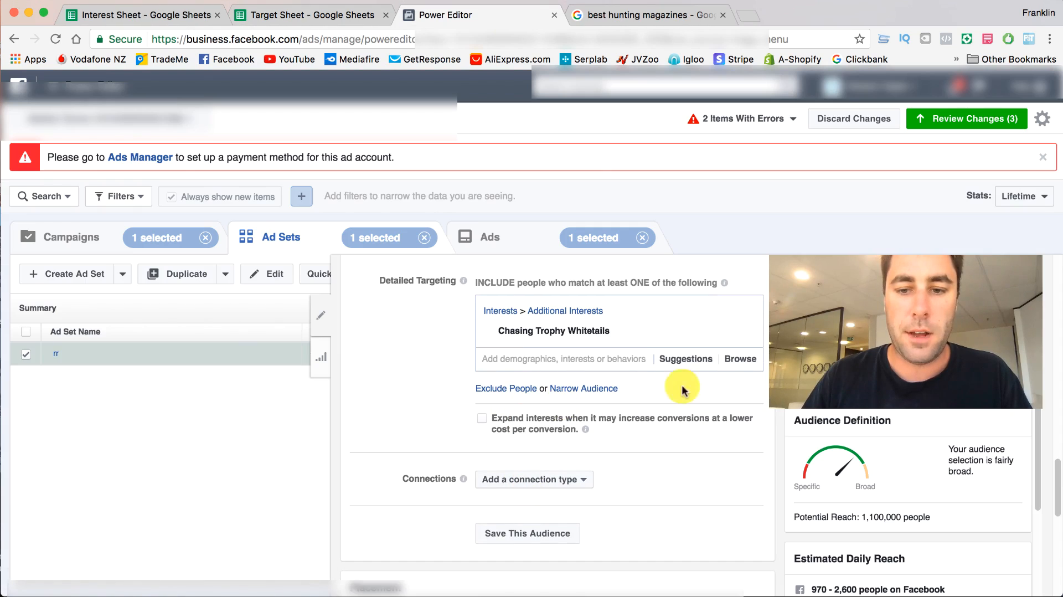
{"action": "left_click", "coordinate": [553, 388]}
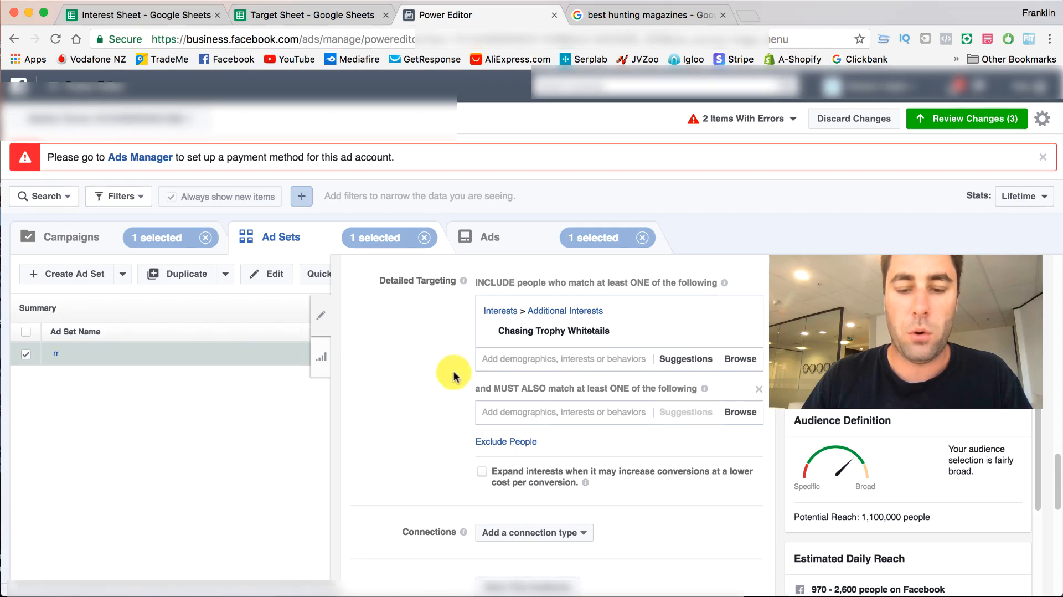
- Add Eva Shockey, copied from the Target Sheet, and the suggested interest Jim Shockey to the must-also-match group in Power Editor
{"action": "left_click", "coordinate": [258, 16]}
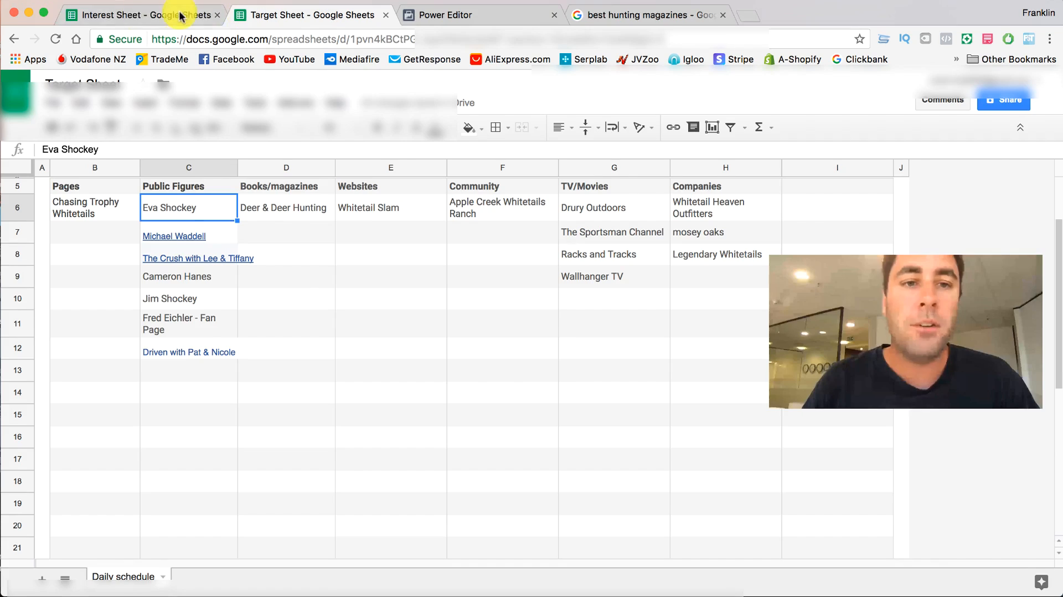
{"action": "right_click", "coordinate": [193, 209]}
{"action": "left_click", "coordinate": [206, 239]}
{"action": "left_click", "coordinate": [488, 15]}
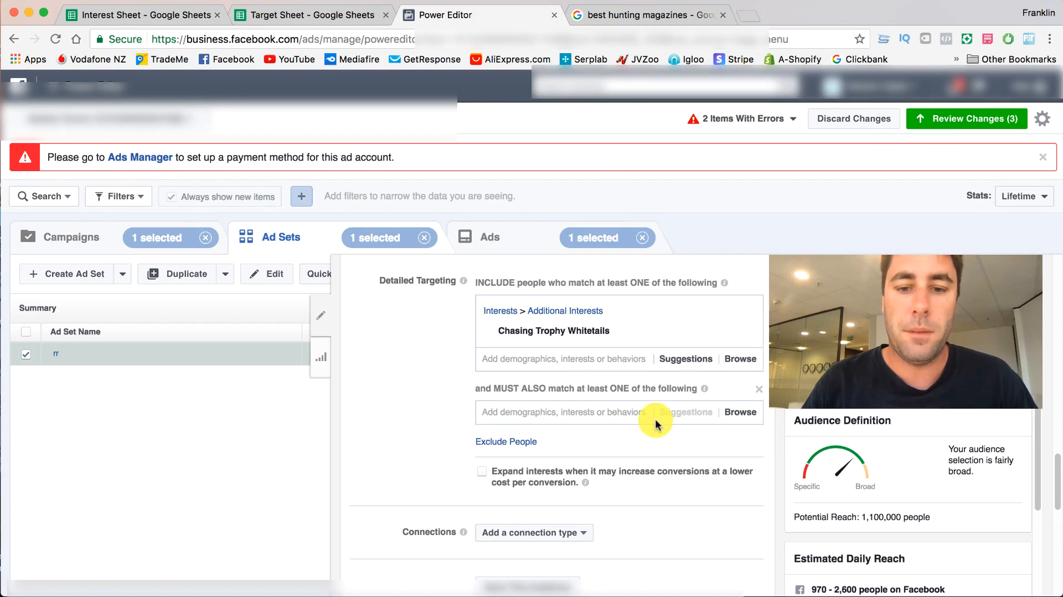
{"action": "key", "text": "ctrl+v"}
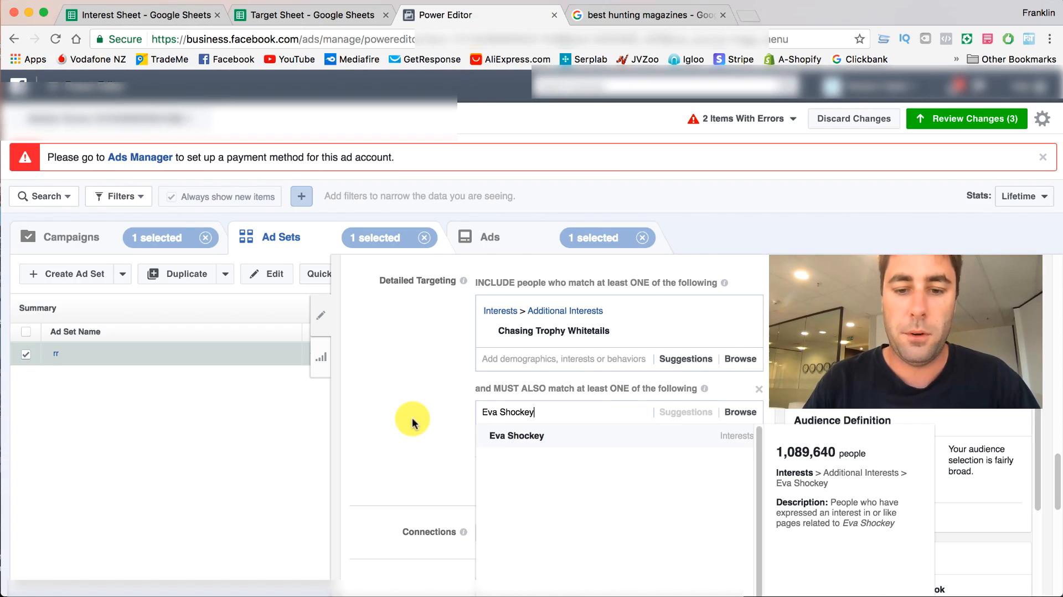
{"action": "left_click", "coordinate": [496, 439]}
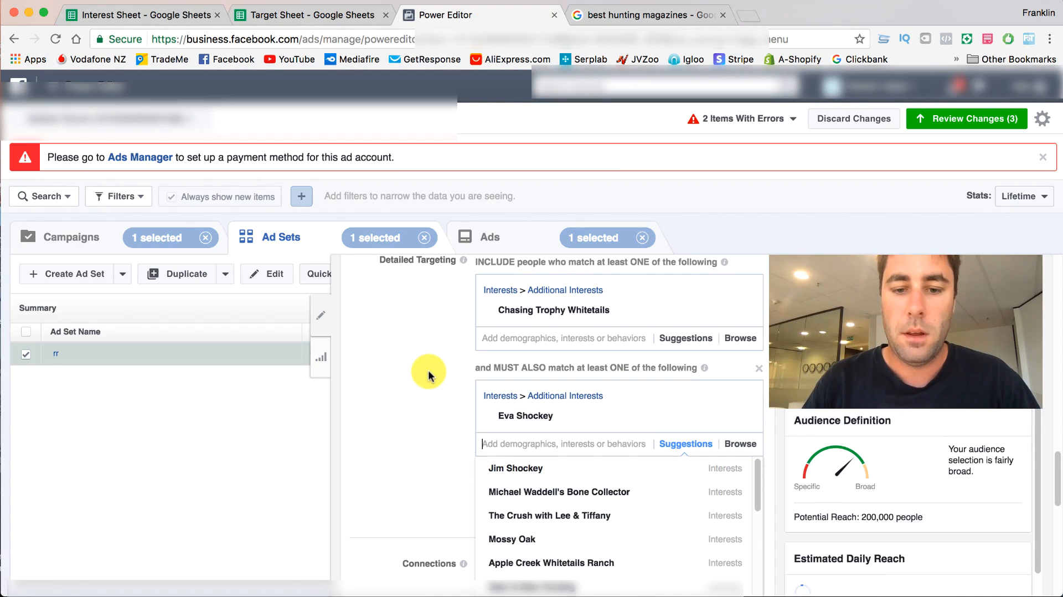
{"action": "left_click", "coordinate": [513, 469]}
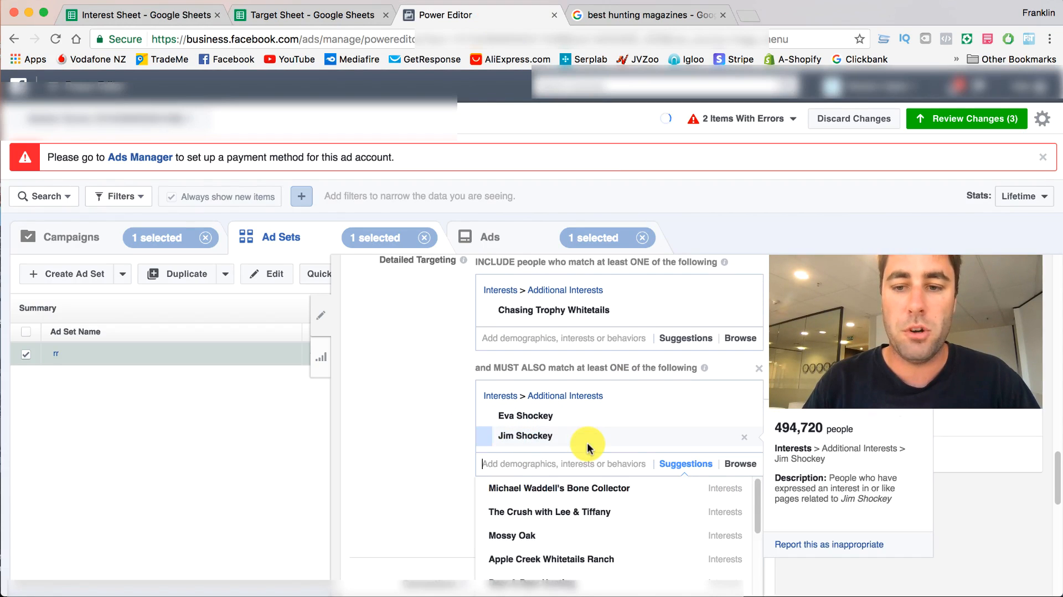
- Copy Michael Waddell from the Target Sheet's Public Figures and add that interest to the must-also-match group in Power Editor
{"action": "left_click", "coordinate": [166, 15]}
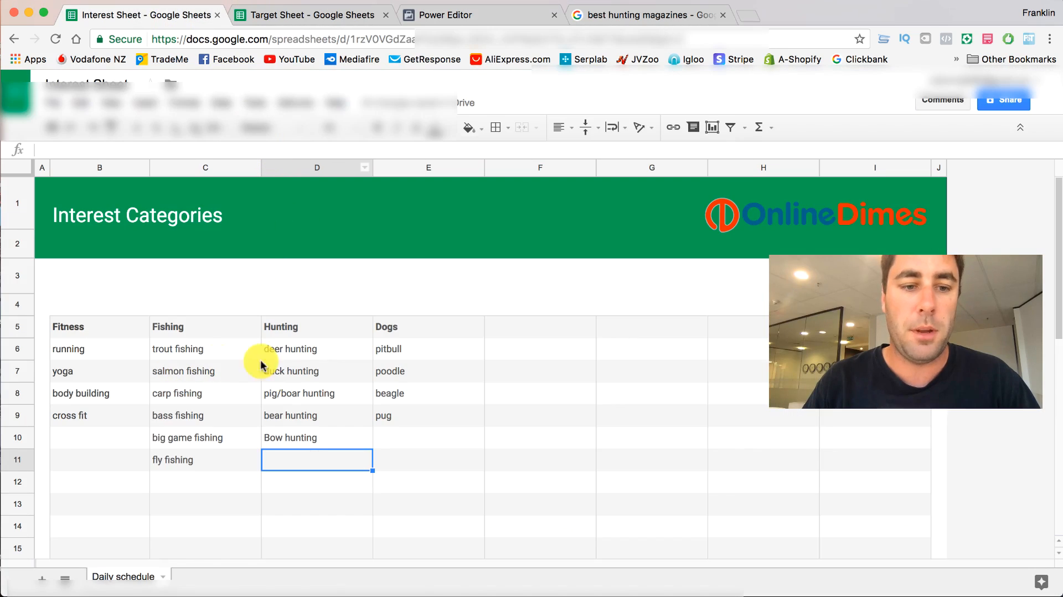
{"action": "left_click", "coordinate": [267, 13]}
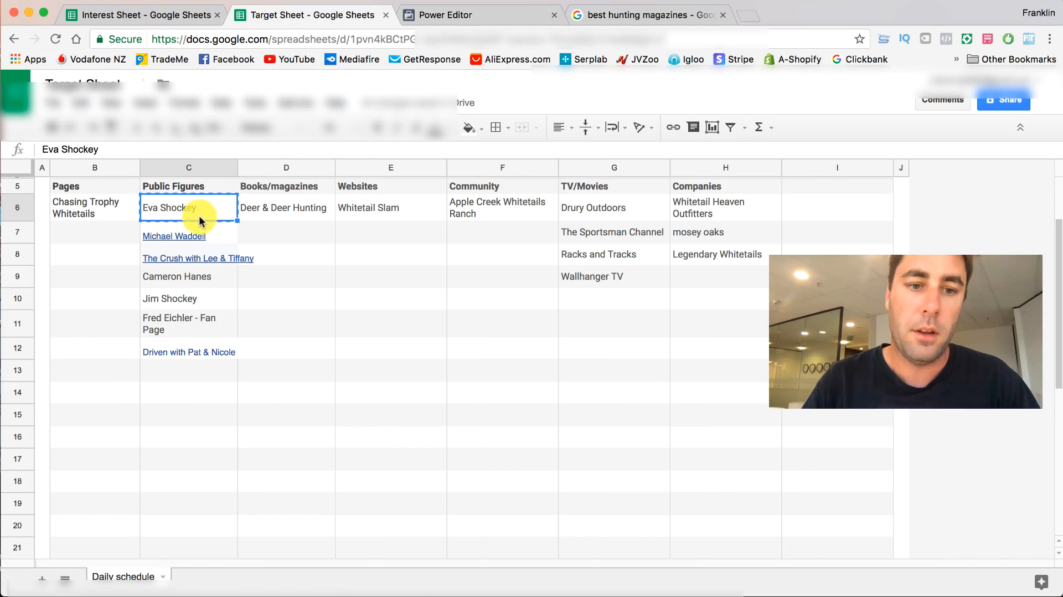
{"action": "left_click", "coordinate": [212, 240]}
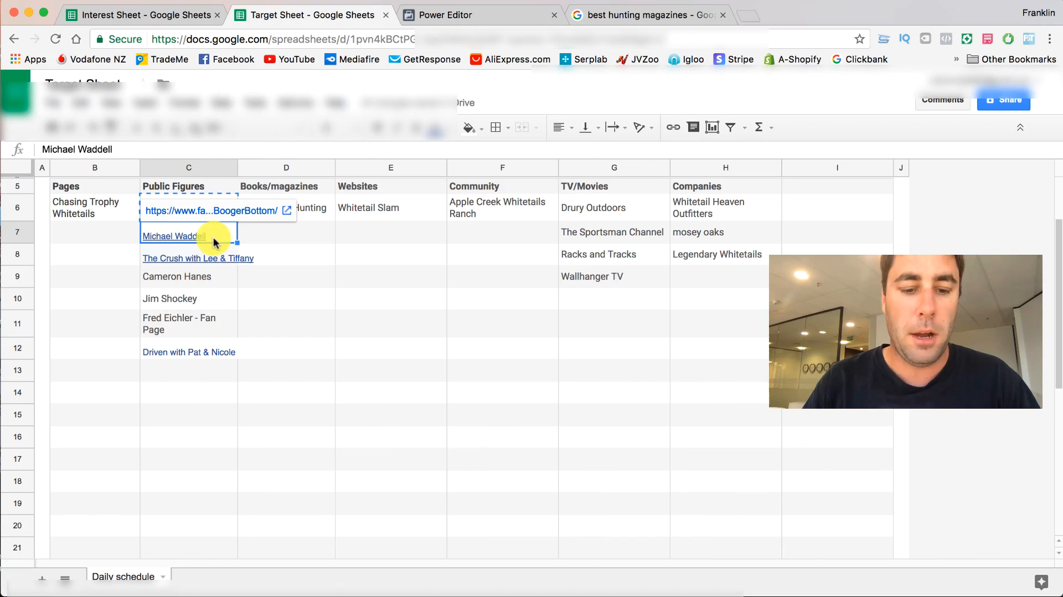
{"action": "left_click", "coordinate": [460, 14]}
{"action": "type", "text": "Michael Waddell"}
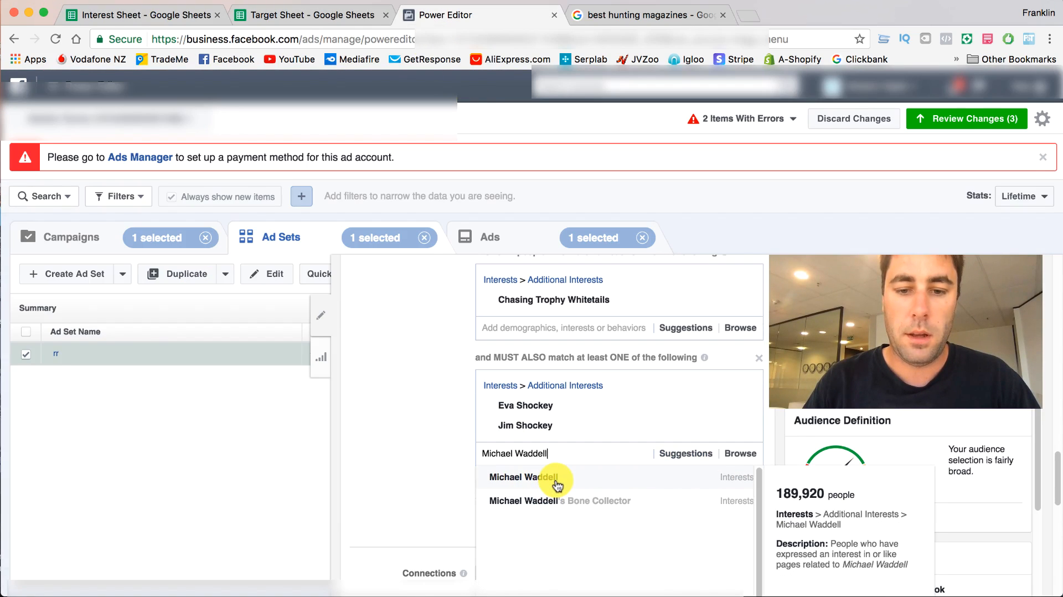
{"action": "left_click", "coordinate": [557, 486]}
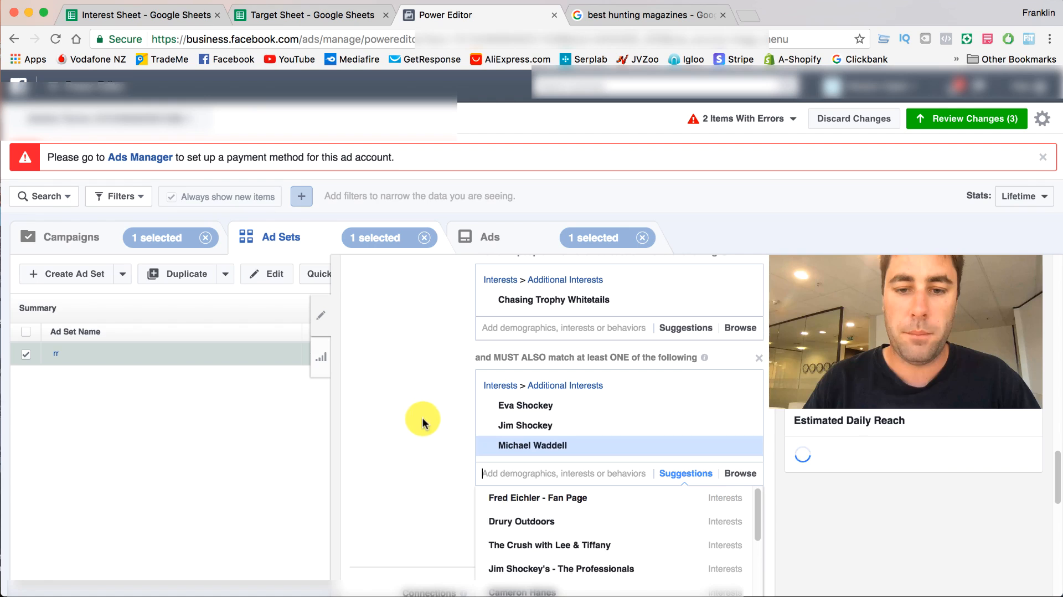
- Copy "The Crush with Lee & Tiffany" from the Target Sheet and add it to Power Editor's must-also-match group
{"action": "left_click", "coordinate": [268, 14]}
{"action": "right_click", "coordinate": [194, 256]}
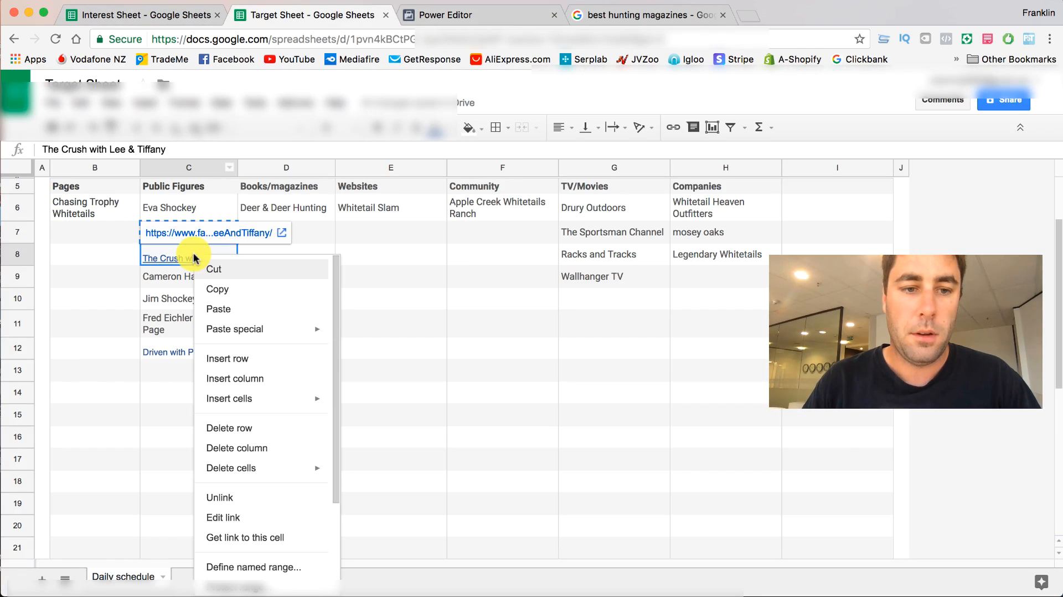
{"action": "left_click", "coordinate": [207, 289]}
{"action": "left_click", "coordinate": [472, 16]}
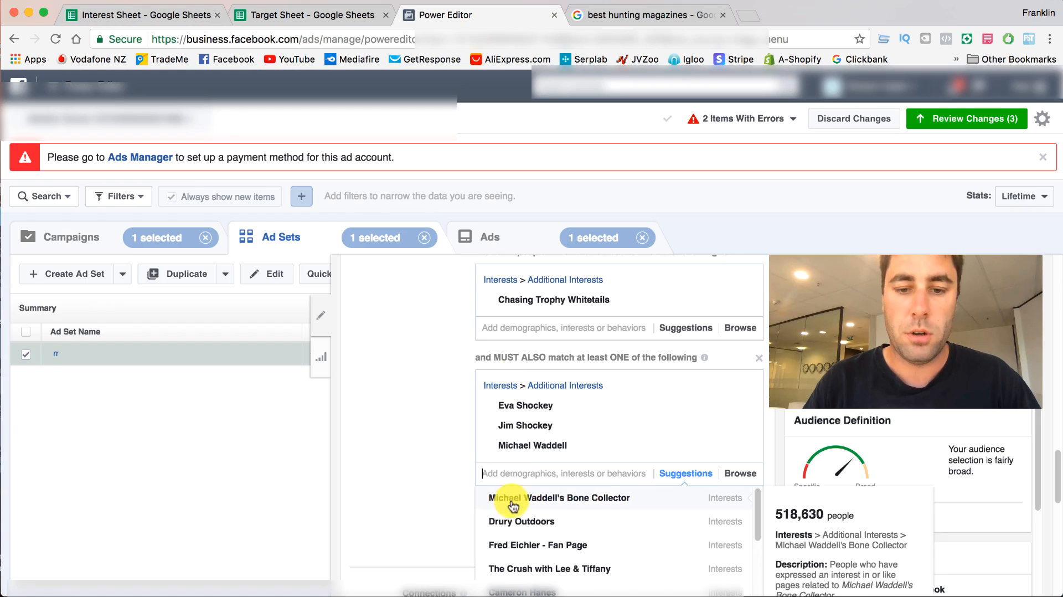
{"action": "key", "text": "super+v"}
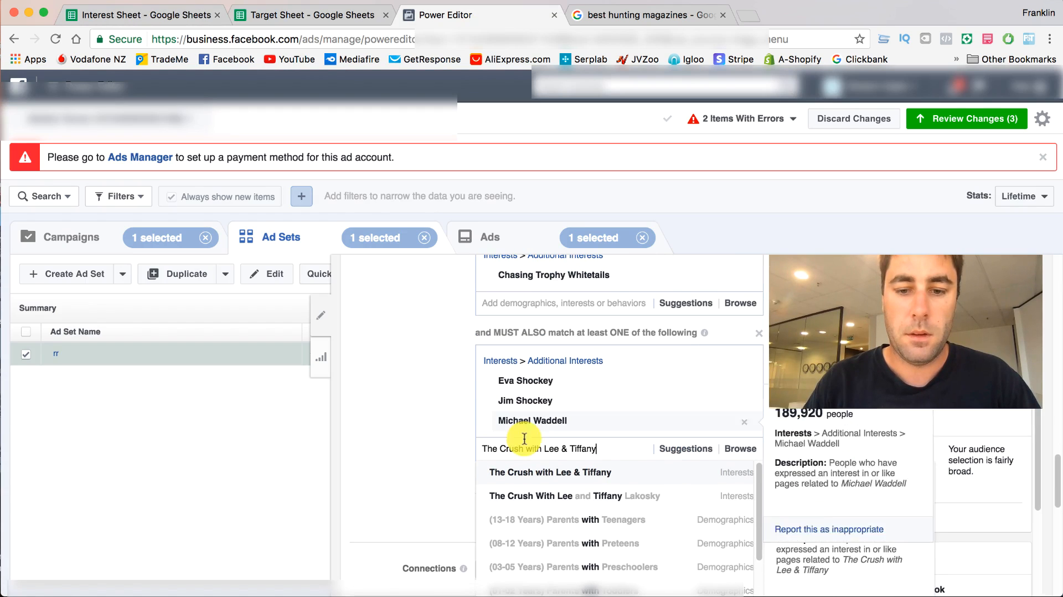
{"action": "left_click", "coordinate": [557, 471]}
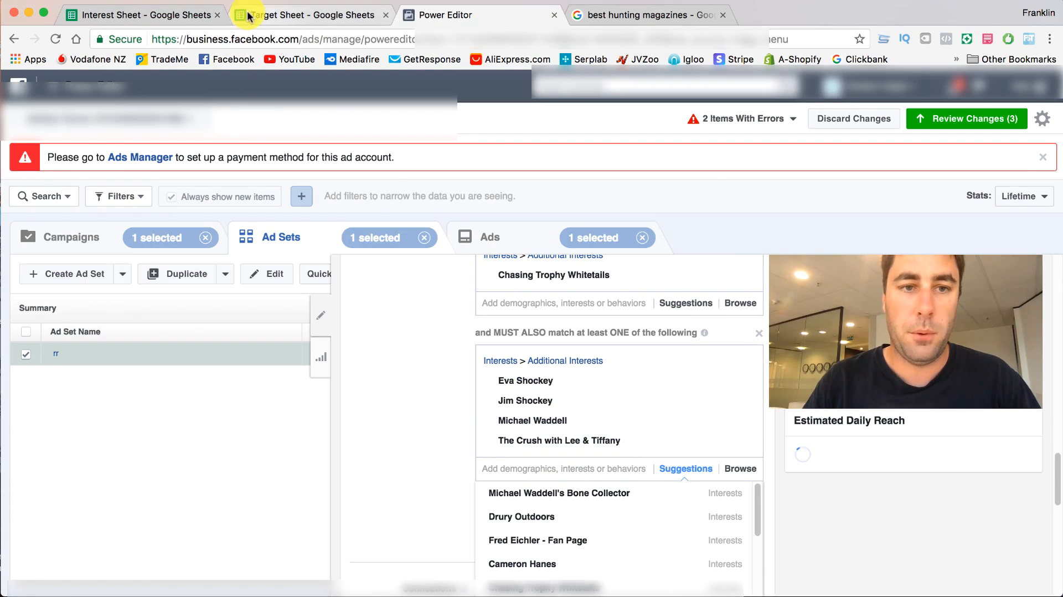
- Copy Cameron Hanes from the Target Sheet, add the interest to Power Editor's must-also-match group, and close the suggestions
{"action": "left_click", "coordinate": [302, 15]}
{"action": "right_click", "coordinate": [199, 279]}
{"action": "left_click", "coordinate": [219, 311]}
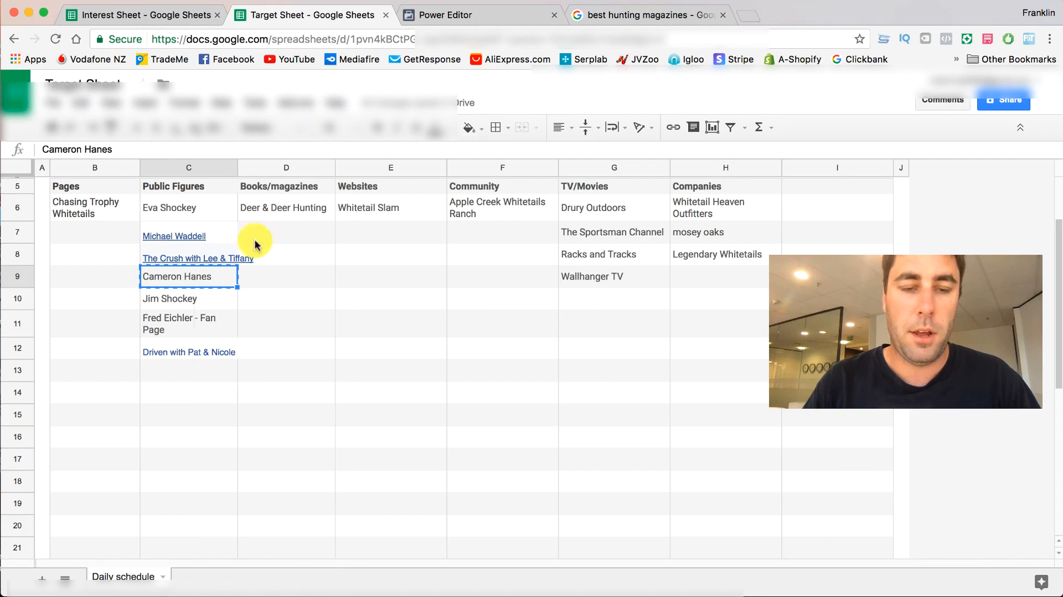
{"action": "left_click", "coordinate": [422, 14]}
{"action": "key", "text": "super+v"}
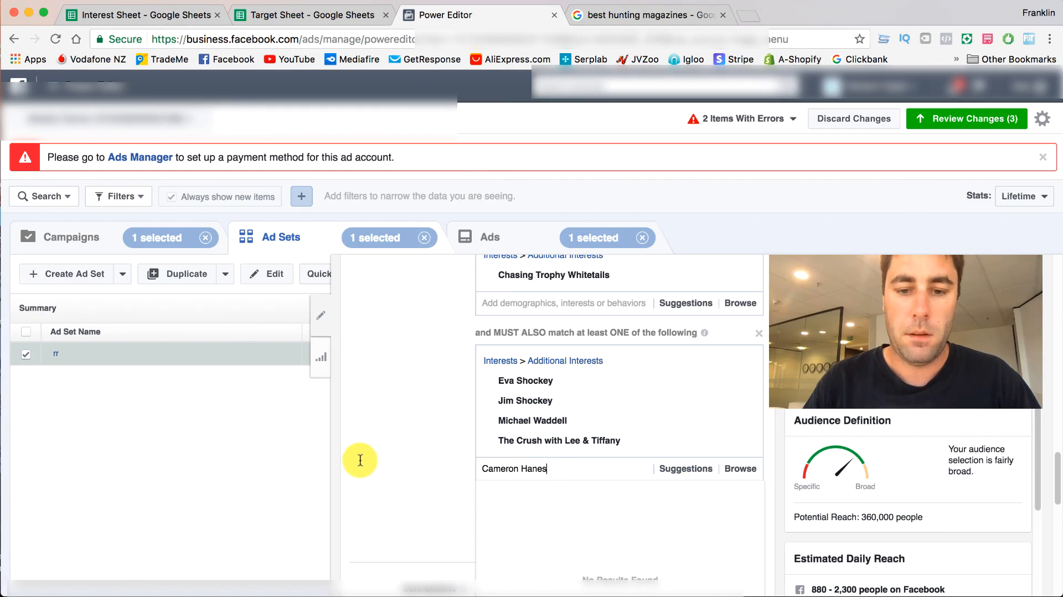
{"action": "left_click", "coordinate": [545, 491]}
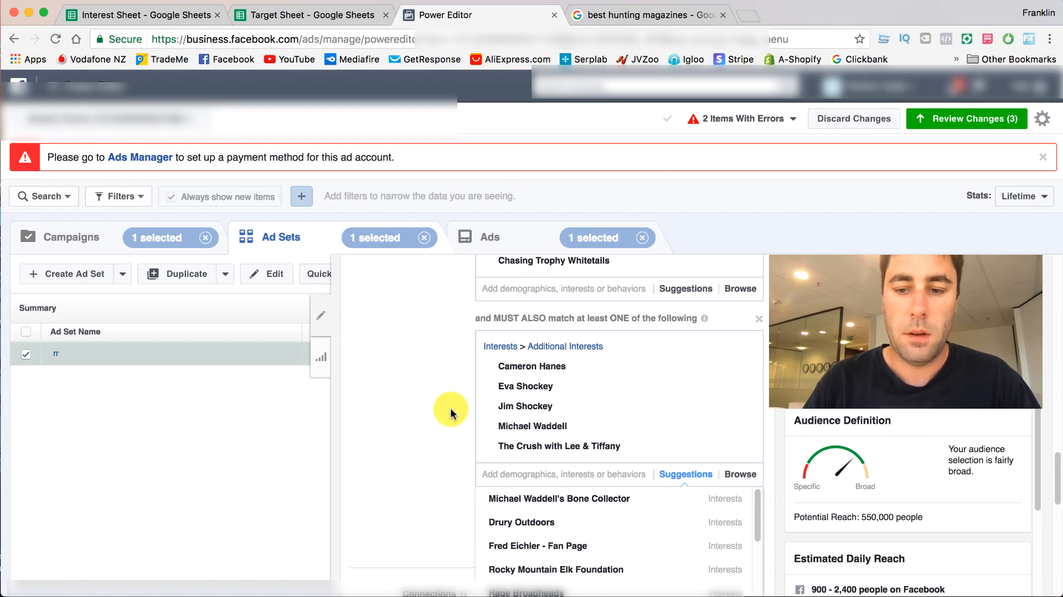
{"action": "scroll", "coordinate": [415, 426], "scroll_direction": "down", "scroll_amount": 2}
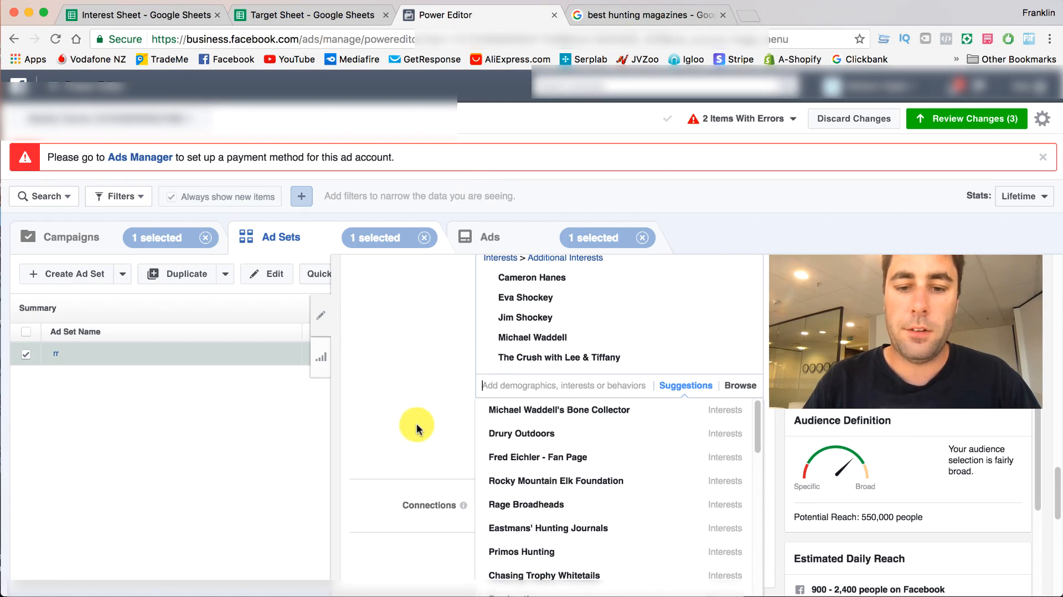
{"action": "left_click", "coordinate": [441, 408]}
{"action": "scroll", "coordinate": [420, 379], "scroll_direction": "up", "scroll_amount": 3}
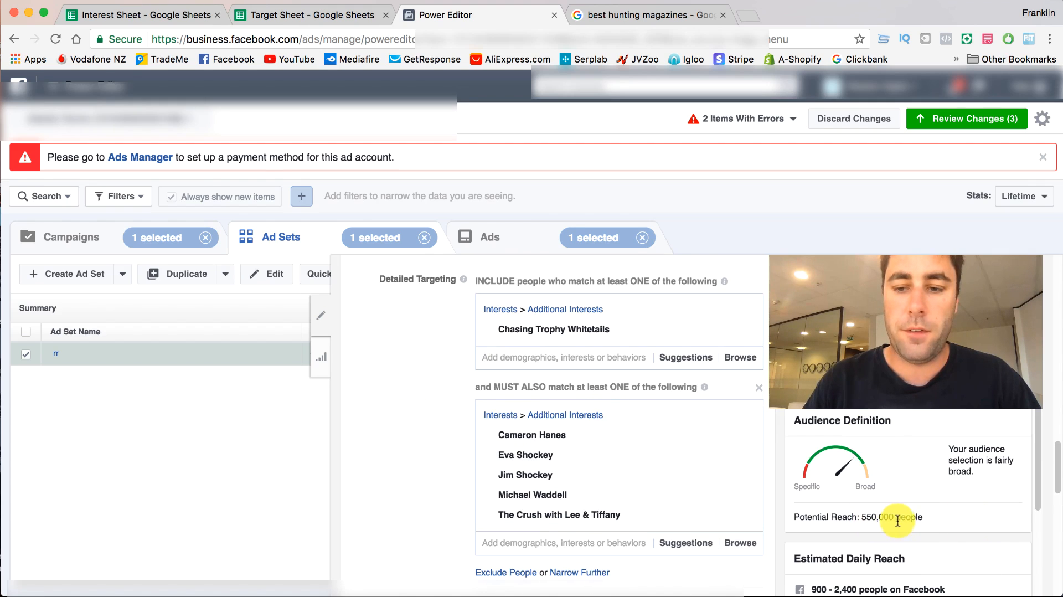
- Copy "Deer & Deer Hunting" from the Target Sheet's Books/magazines and add it beside Chasing Trophy Whitetails in Power Editor's first include group
{"action": "left_click", "coordinate": [236, 17]}
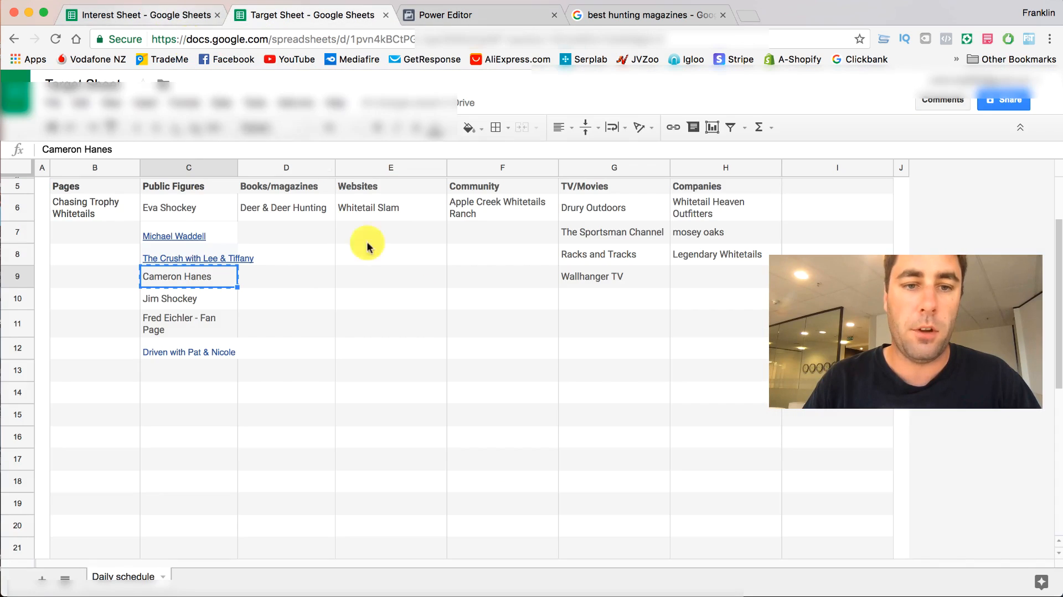
{"action": "right_click", "coordinate": [265, 212]}
{"action": "left_click", "coordinate": [276, 227]}
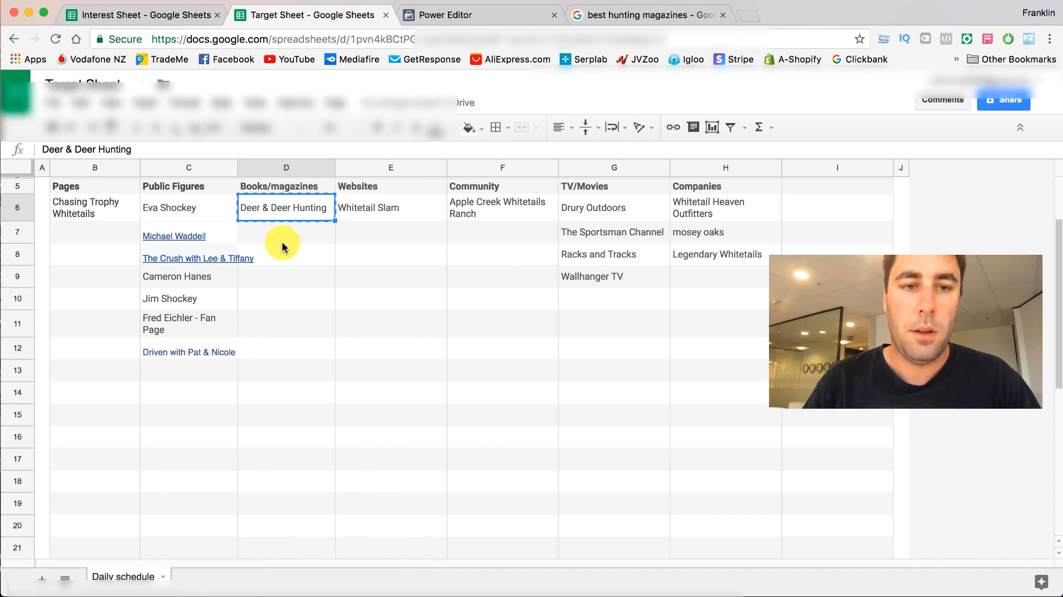
{"action": "left_click", "coordinate": [173, 19]}
{"action": "left_click", "coordinate": [449, 15]}
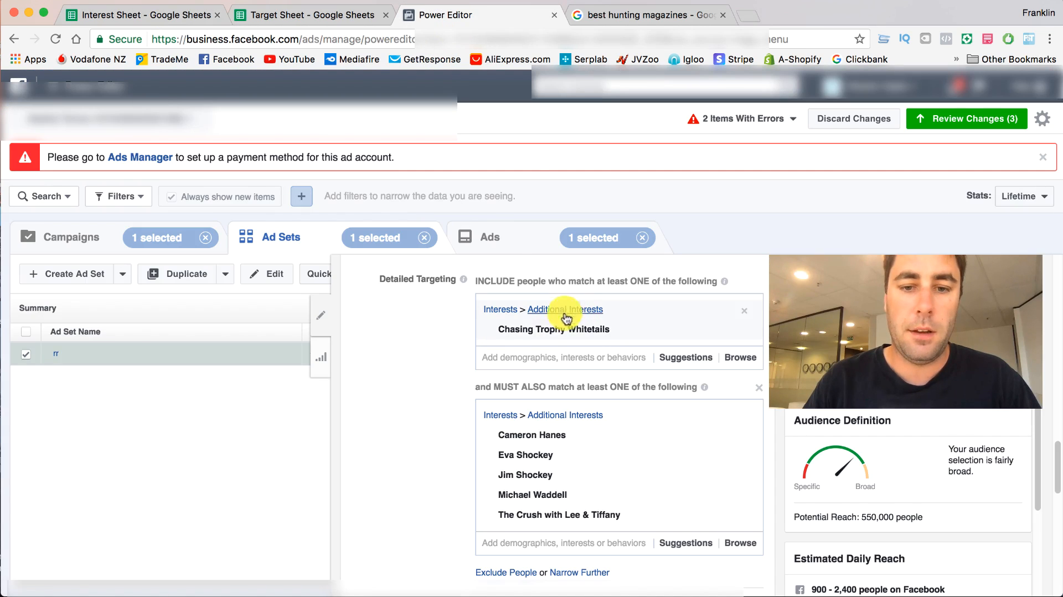
{"action": "left_click", "coordinate": [543, 358]}
{"action": "type", "text": "Deer & Deer Hunting"}
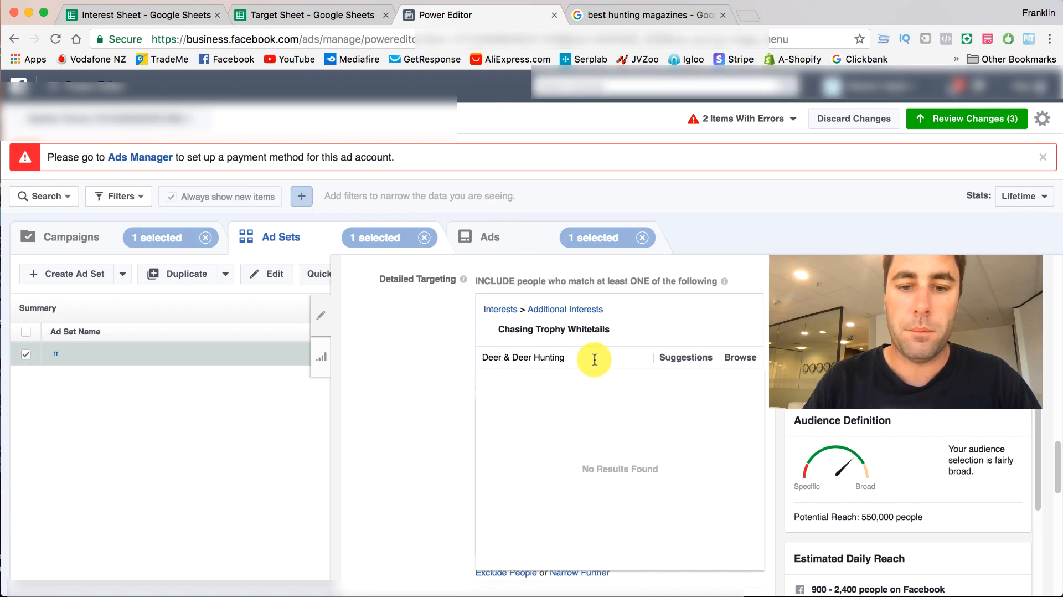
{"action": "left_click", "coordinate": [584, 387]}
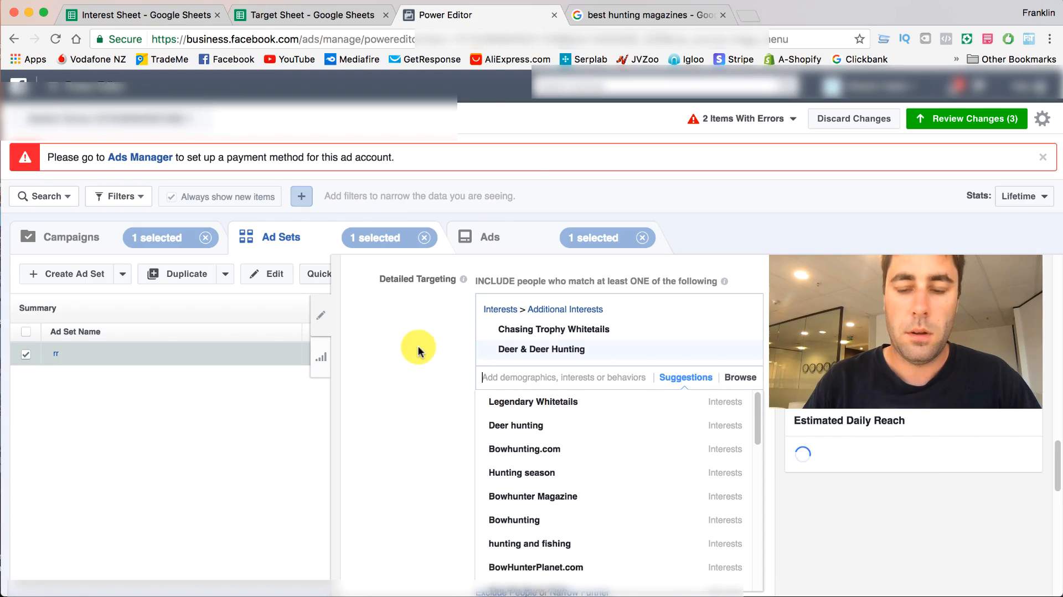
{"action": "left_click", "coordinate": [419, 352]}
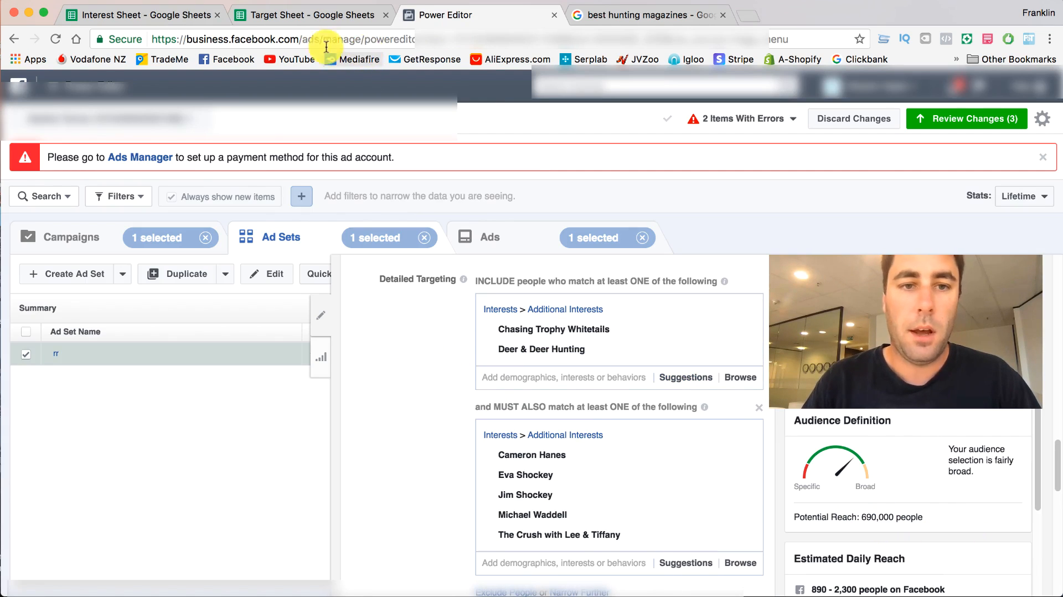
- Check the Target Sheet and add the suggested interest "Hunting season" to Power Editor's first include group
{"action": "left_click", "coordinate": [271, 16]}
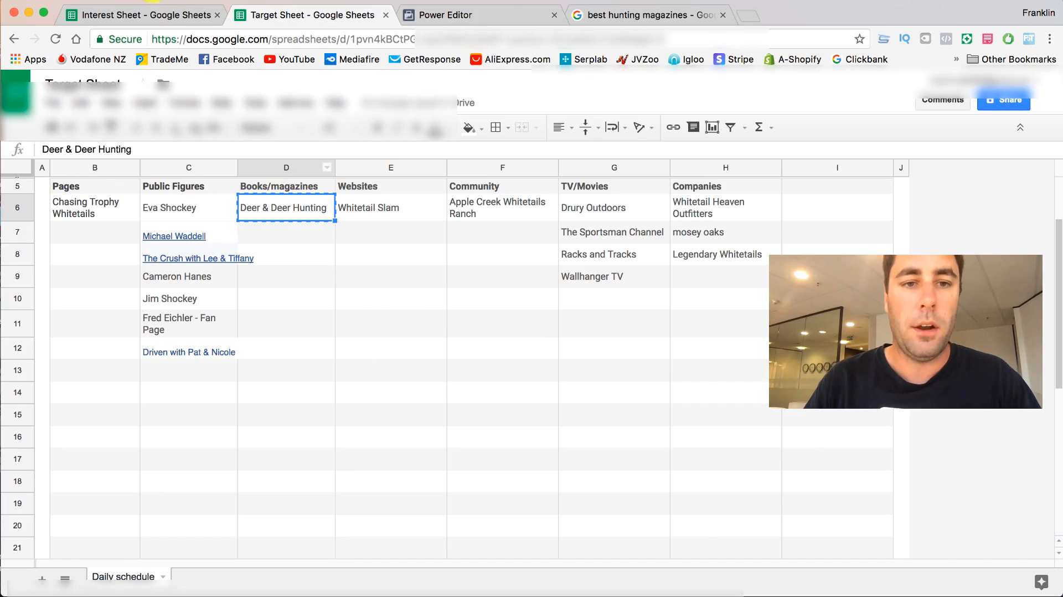
{"action": "left_click", "coordinate": [148, 15]}
{"action": "left_click", "coordinate": [435, 15]}
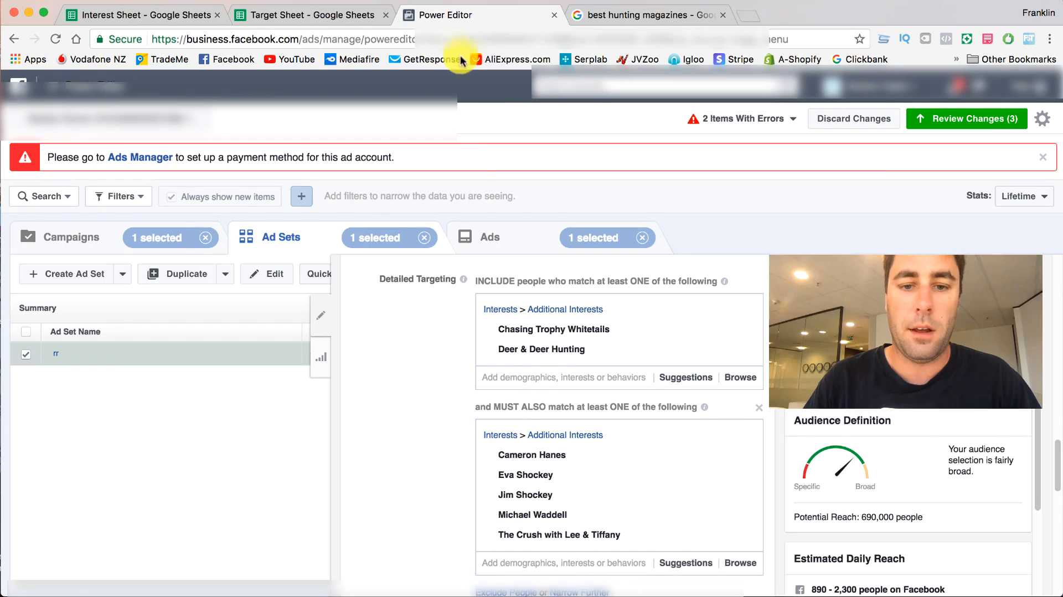
{"action": "left_click", "coordinate": [525, 380]}
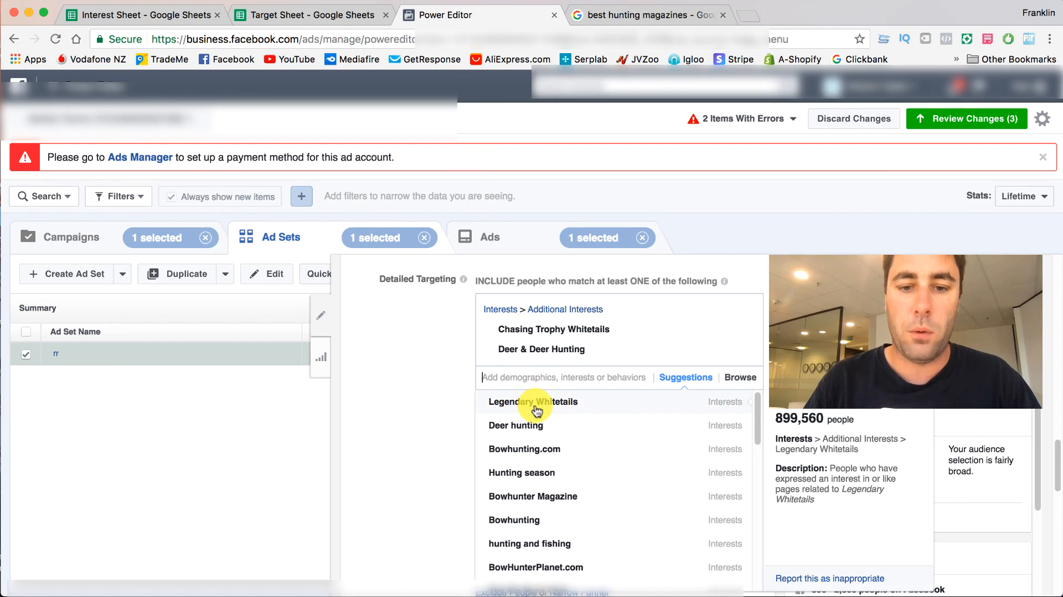
{"action": "scroll", "coordinate": [614, 433], "scroll_direction": "down", "scroll_amount": 1}
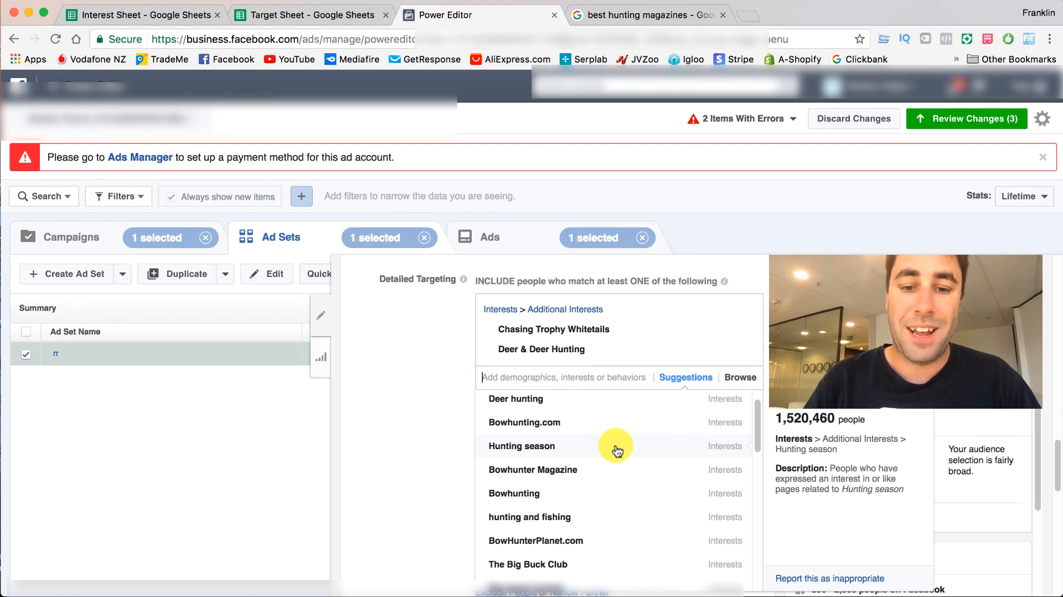
{"action": "left_click", "coordinate": [616, 448]}
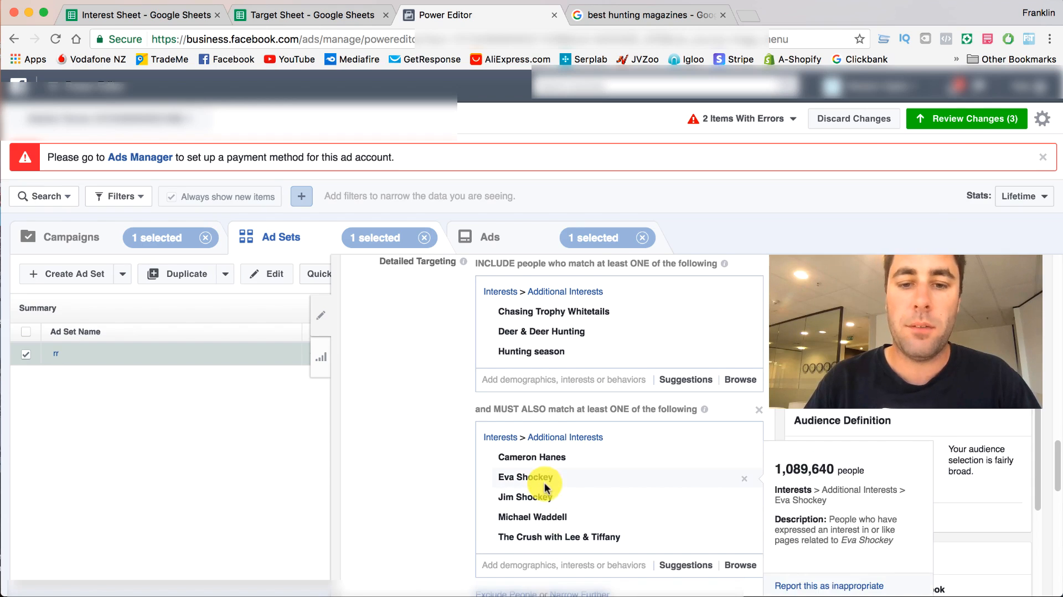
- Narrow the audience further by adding a second must-also-match group below the public figures group
{"action": "scroll", "coordinate": [549, 432], "scroll_direction": "down", "scroll_amount": 1}
{"action": "mouse_move", "coordinate": [501, 312]}
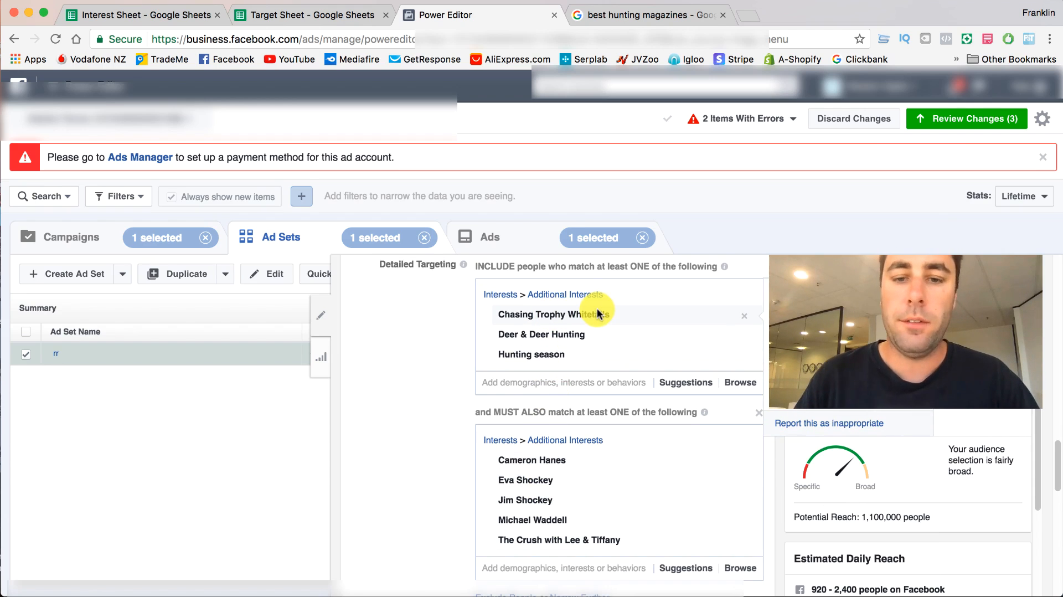
{"action": "mouse_move", "coordinate": [580, 340]}
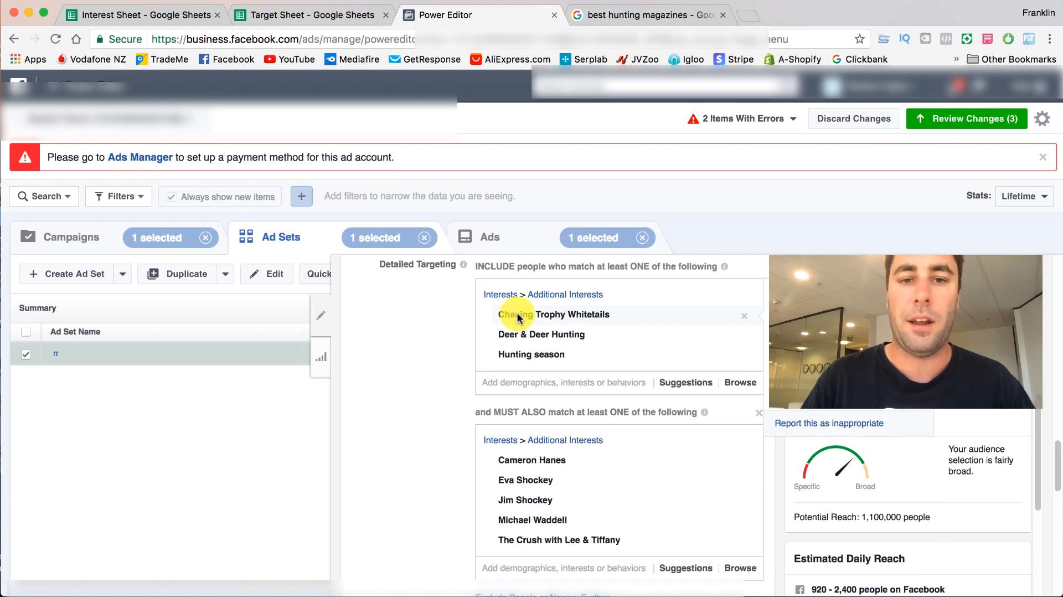
{"action": "scroll", "coordinate": [429, 347], "scroll_direction": "down", "scroll_amount": 3}
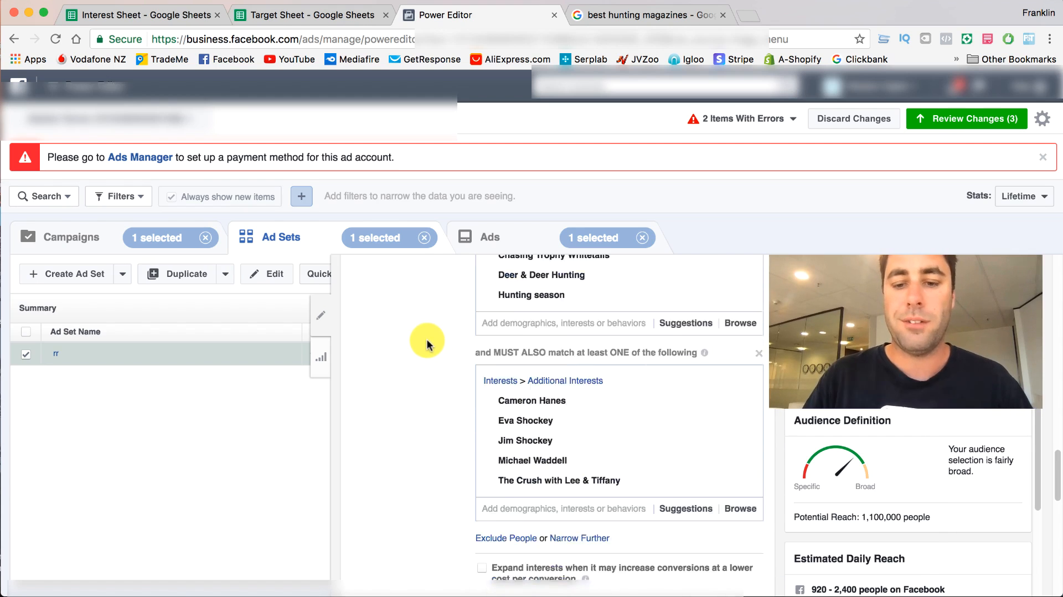
{"action": "left_click", "coordinate": [591, 481]}
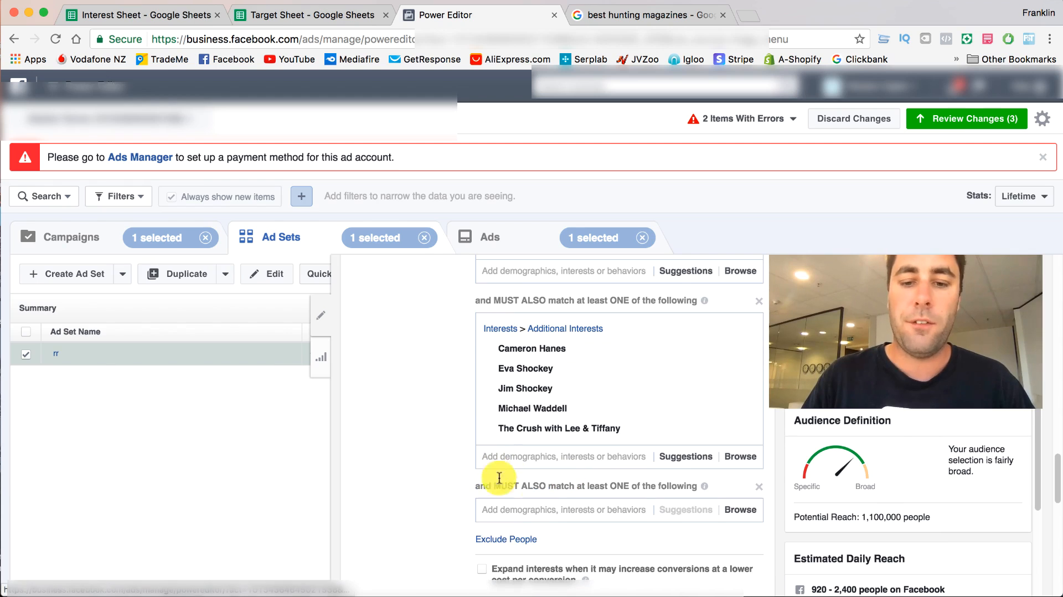
- Copy "Whitetail Heaven Outfitters" from the Target Sheet's Companies and add it to Power Editor's new must-also-match group
{"action": "left_click", "coordinate": [261, 13]}
{"action": "left_click", "coordinate": [702, 210]}
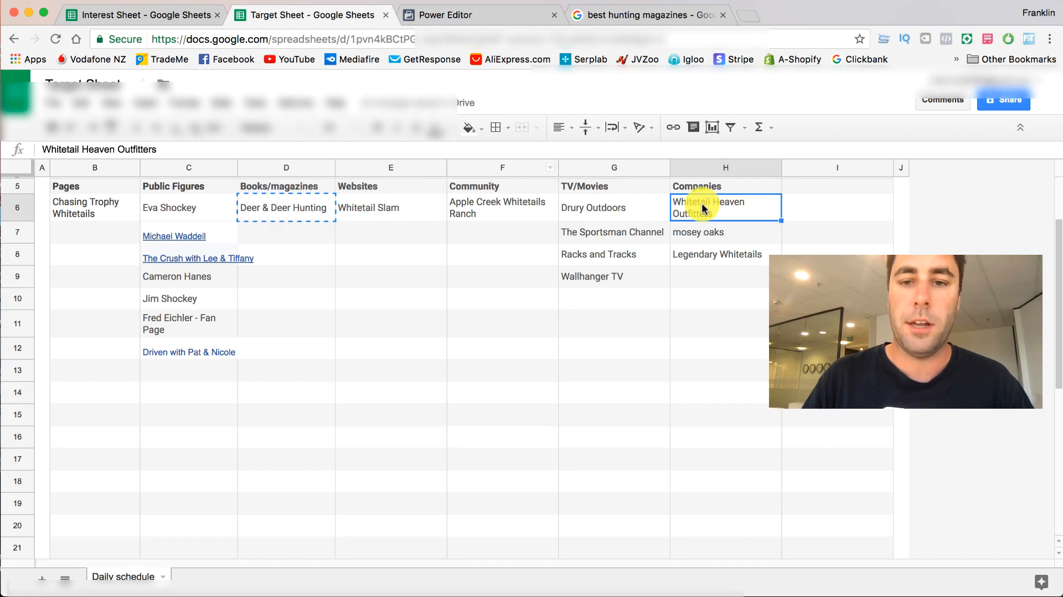
{"action": "left_click", "coordinate": [424, 14]}
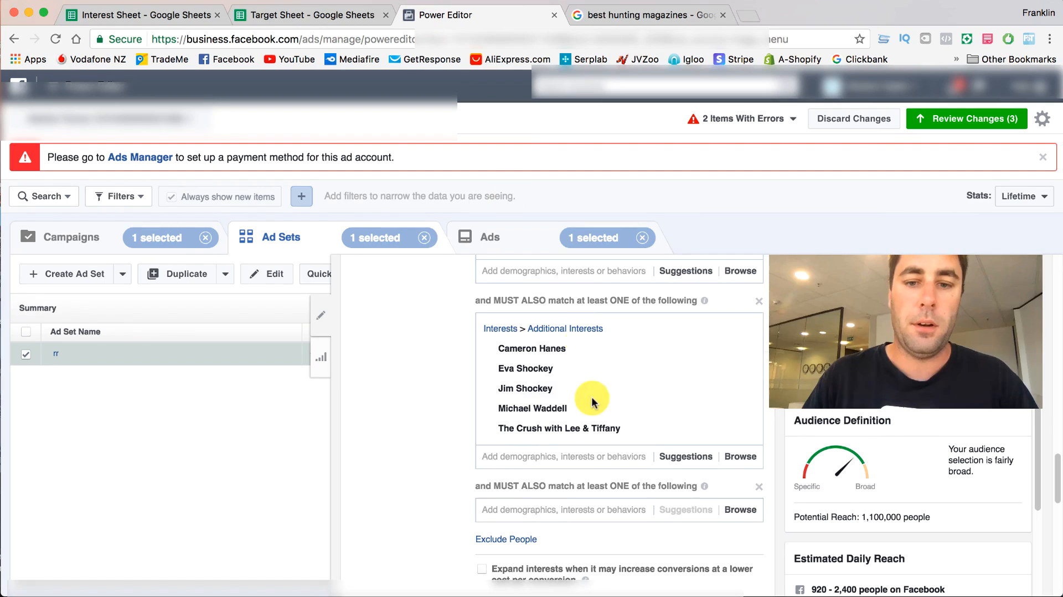
{"action": "left_click", "coordinate": [548, 503]}
{"action": "type", "text": "Whitetail Heaven Outfitters"}
{"action": "scroll", "coordinate": [415, 437], "scroll_direction": "down", "scroll_amount": 1}
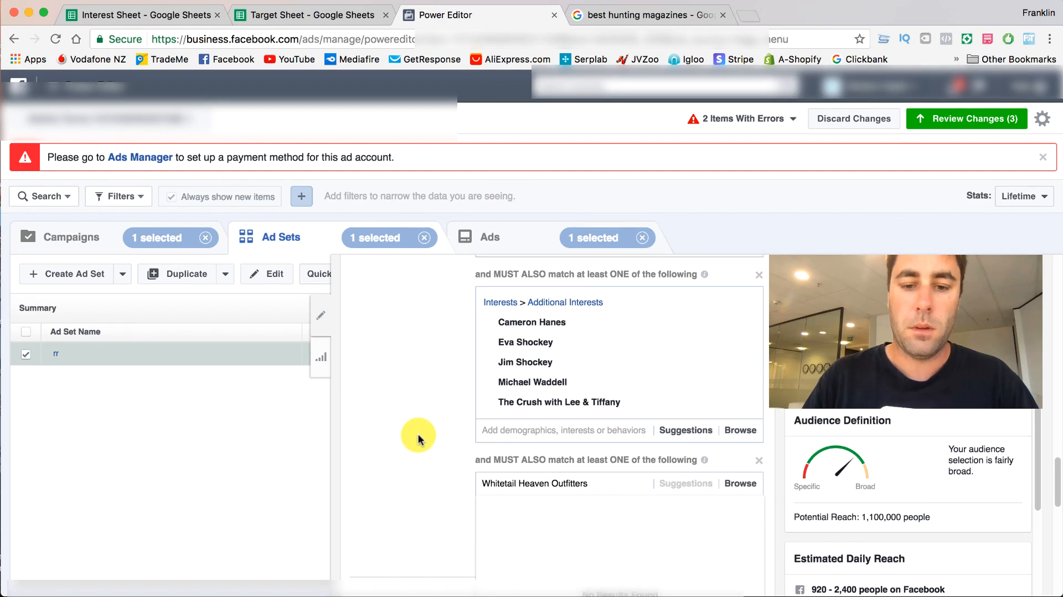
{"action": "left_click", "coordinate": [596, 507]}
- Add the suggested interest Drury Outdoors beside Whitetail Heaven Outfitters, check it against the Target Sheet, and close the suggestions
{"action": "scroll", "coordinate": [427, 433], "scroll_direction": "down", "scroll_amount": 3}
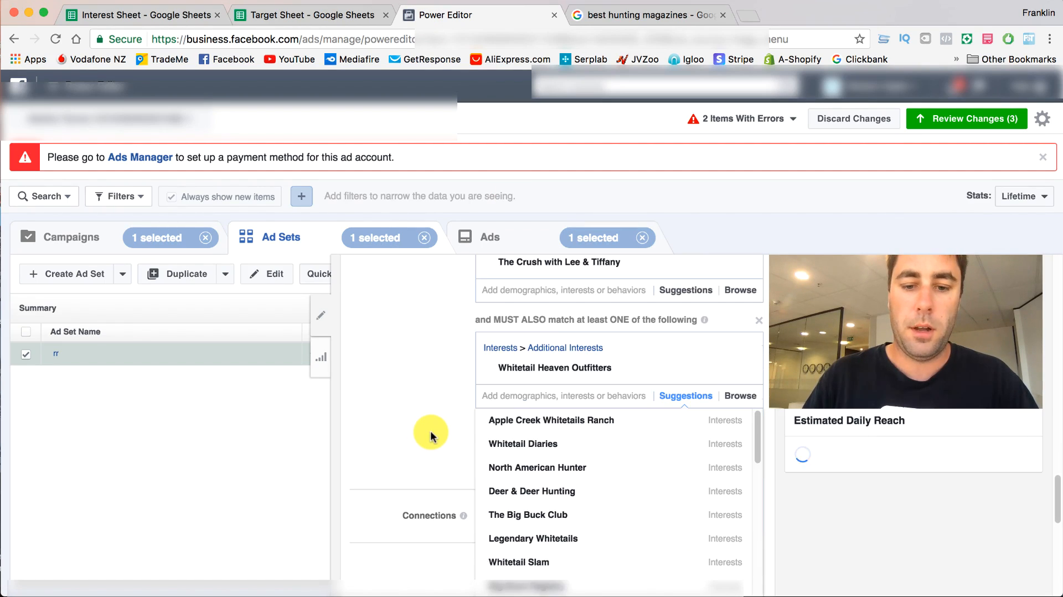
{"action": "scroll", "coordinate": [431, 435], "scroll_direction": "down", "scroll_amount": 1}
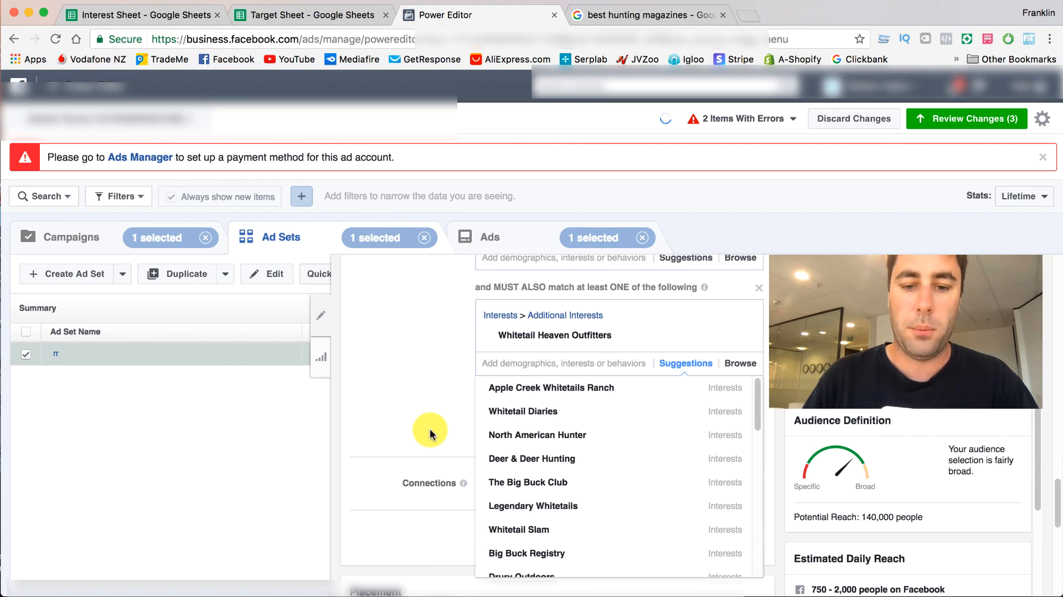
{"action": "scroll", "coordinate": [581, 446], "scroll_direction": "down", "scroll_amount": 3}
{"action": "scroll", "coordinate": [582, 450], "scroll_direction": "down", "scroll_amount": 2}
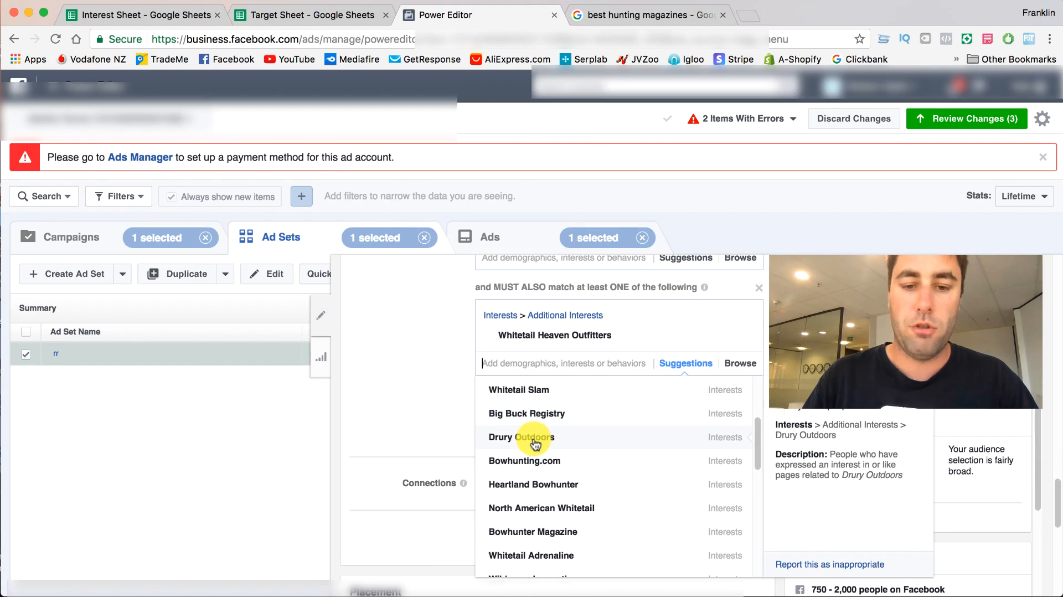
{"action": "left_click", "coordinate": [535, 438]}
{"action": "left_click", "coordinate": [294, 13]}
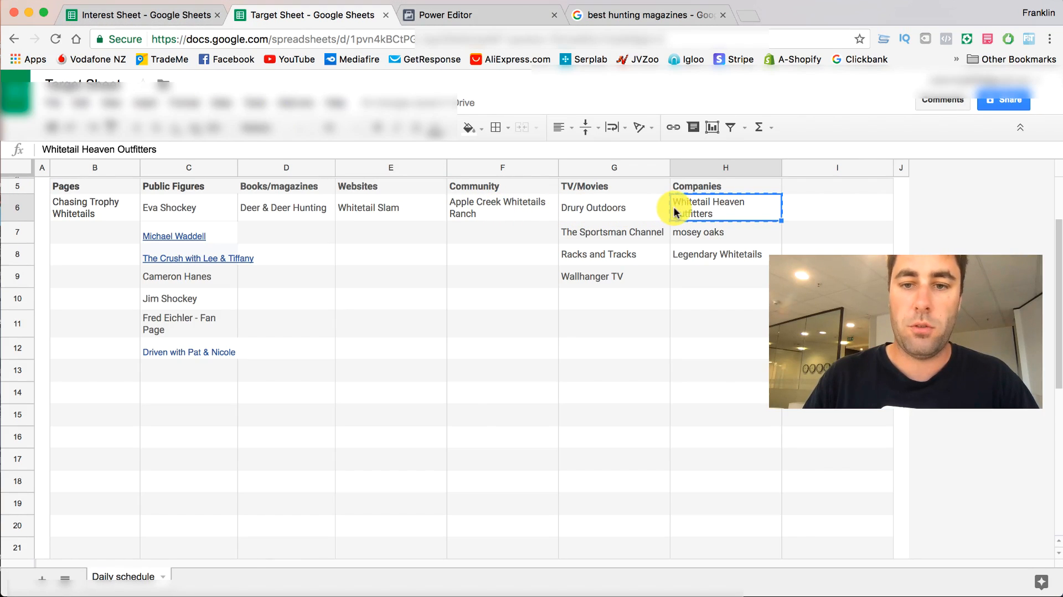
{"action": "left_click", "coordinate": [476, 16]}
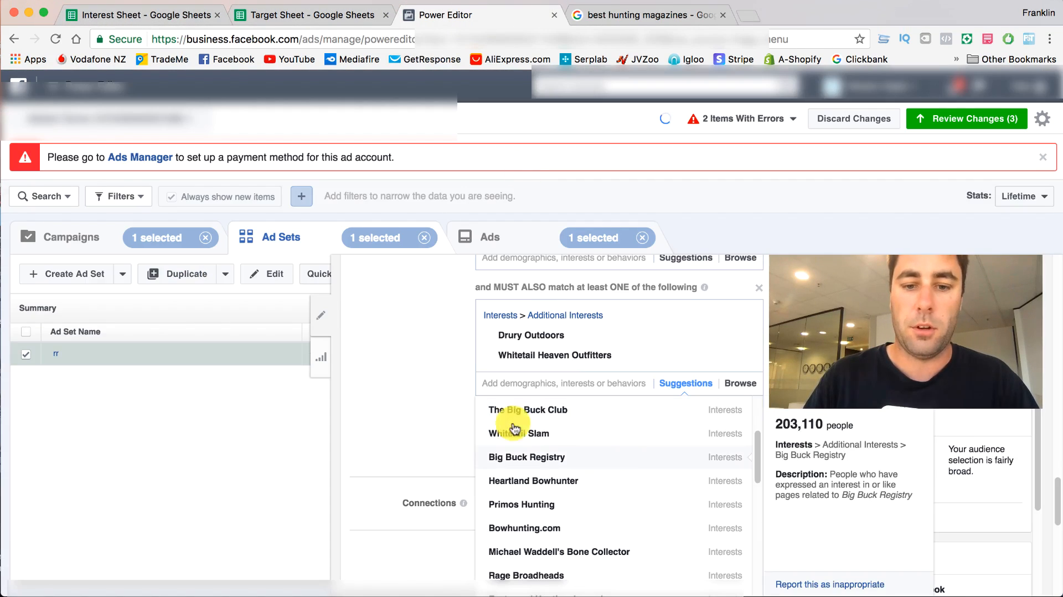
{"action": "left_click", "coordinate": [418, 395]}
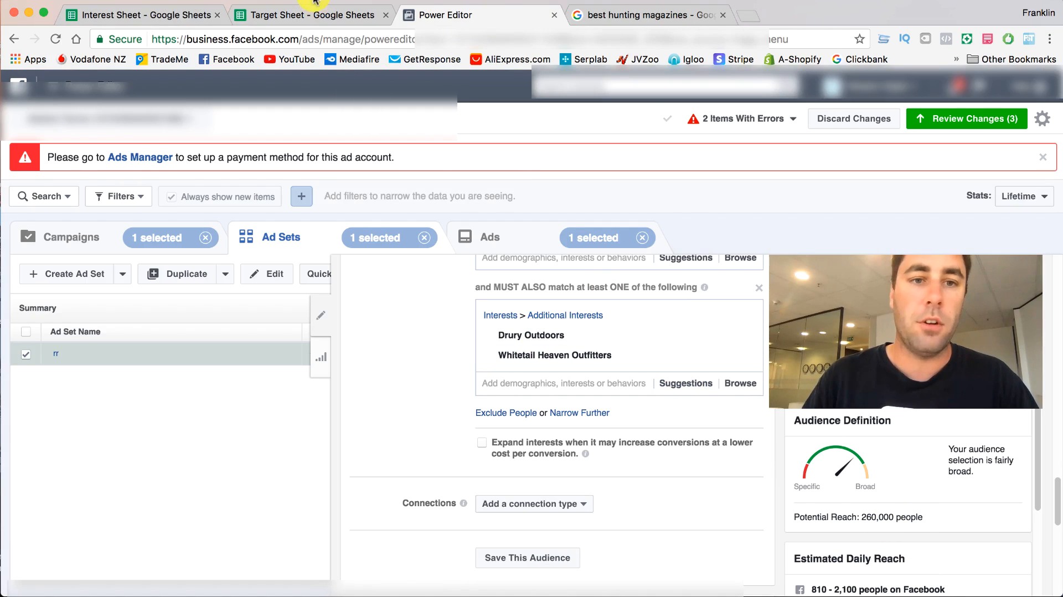
- Copy "Legendary Whitetails" from the Target Sheet's Companies and add that interest to Power Editor's second must-also-match group
{"action": "left_click", "coordinate": [306, 12]}
{"action": "left_click", "coordinate": [693, 239]}
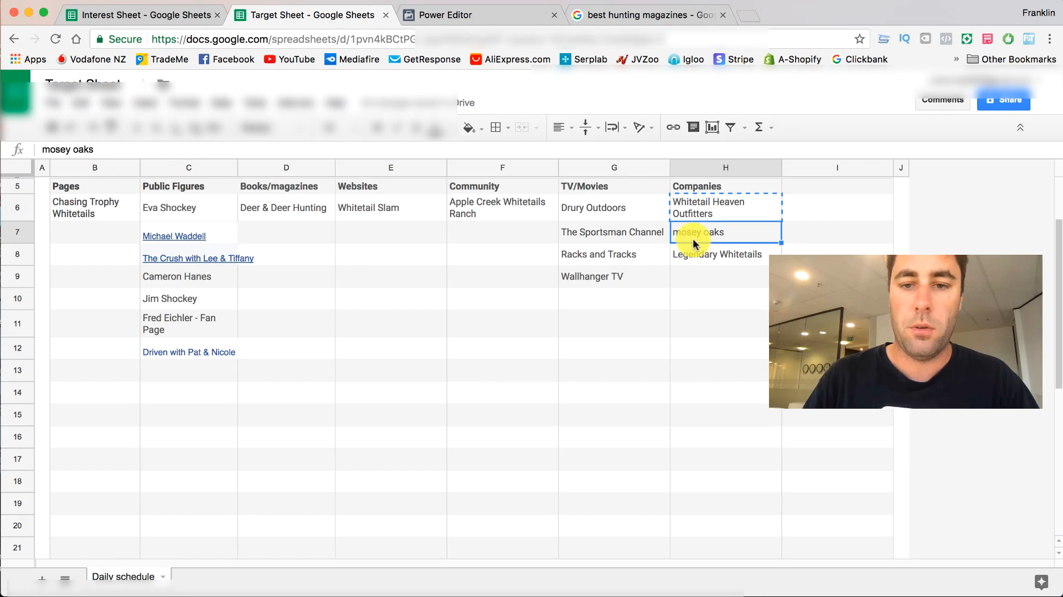
{"action": "left_click", "coordinate": [682, 255]}
{"action": "right_click", "coordinate": [682, 255]}
{"action": "left_click", "coordinate": [699, 285]}
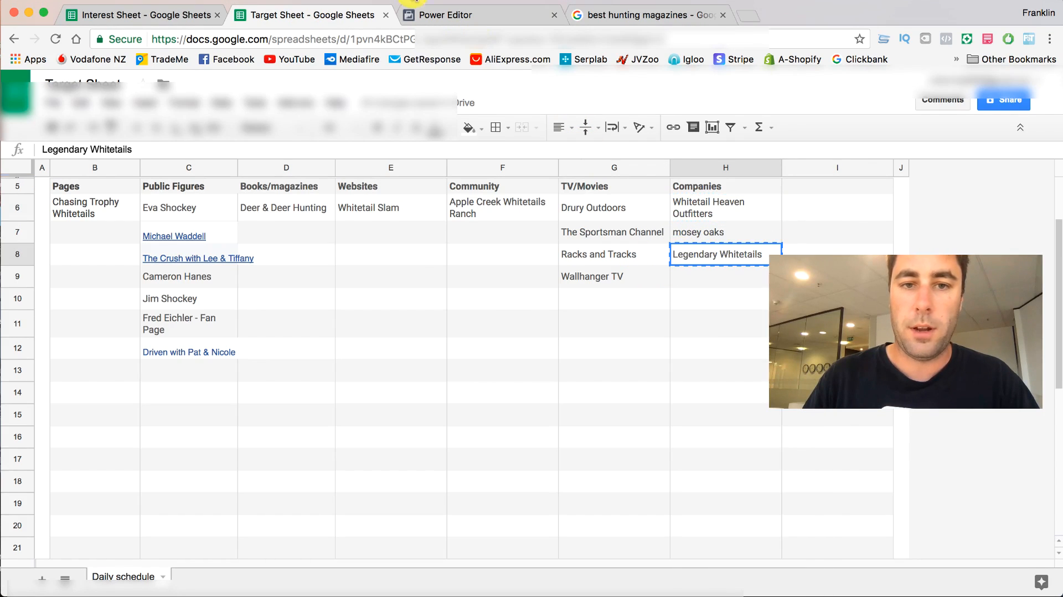
{"action": "left_click", "coordinate": [451, 15]}
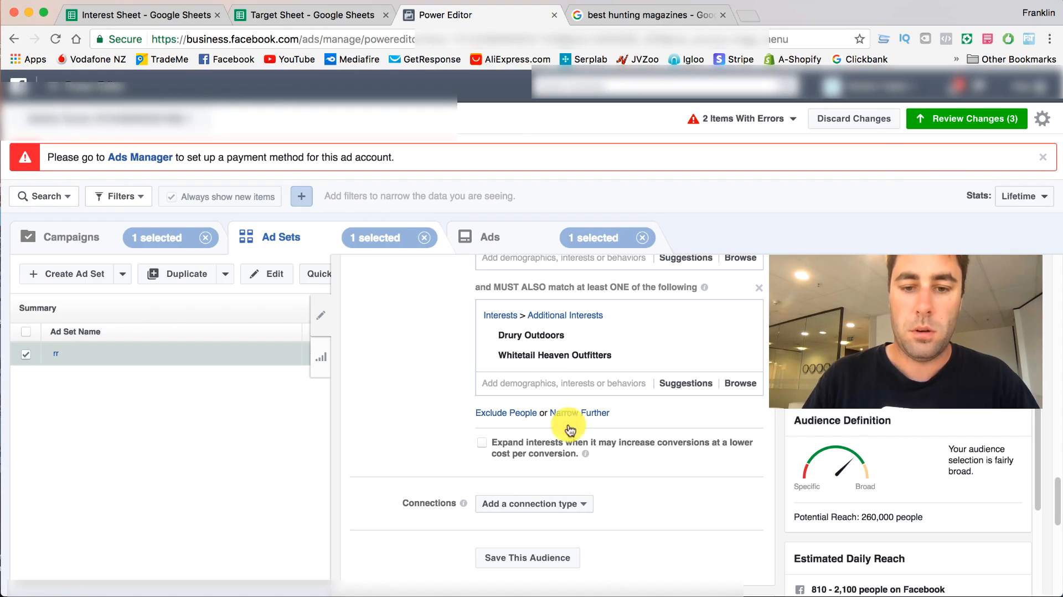
{"action": "left_click", "coordinate": [538, 384]}
{"action": "type", "text": "Legendary Whitetails"}
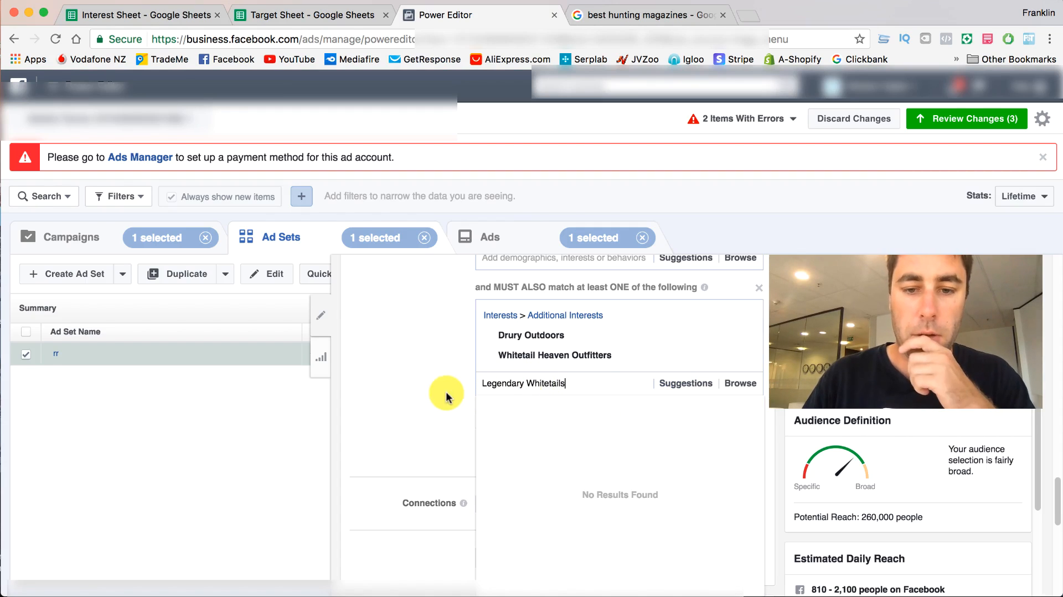
{"action": "left_click", "coordinate": [584, 412]}
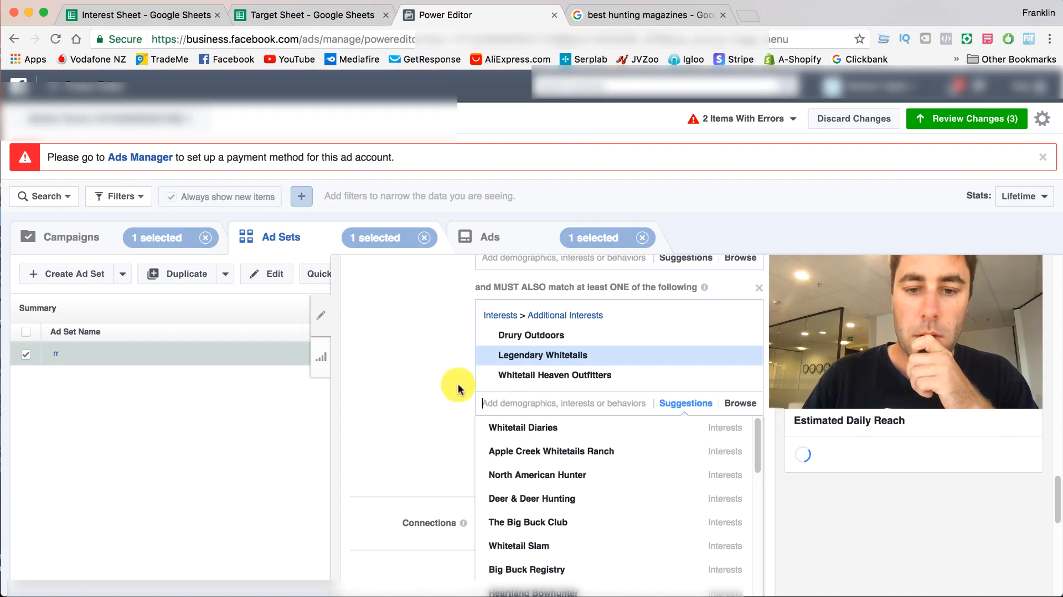
{"action": "left_click", "coordinate": [429, 367]}
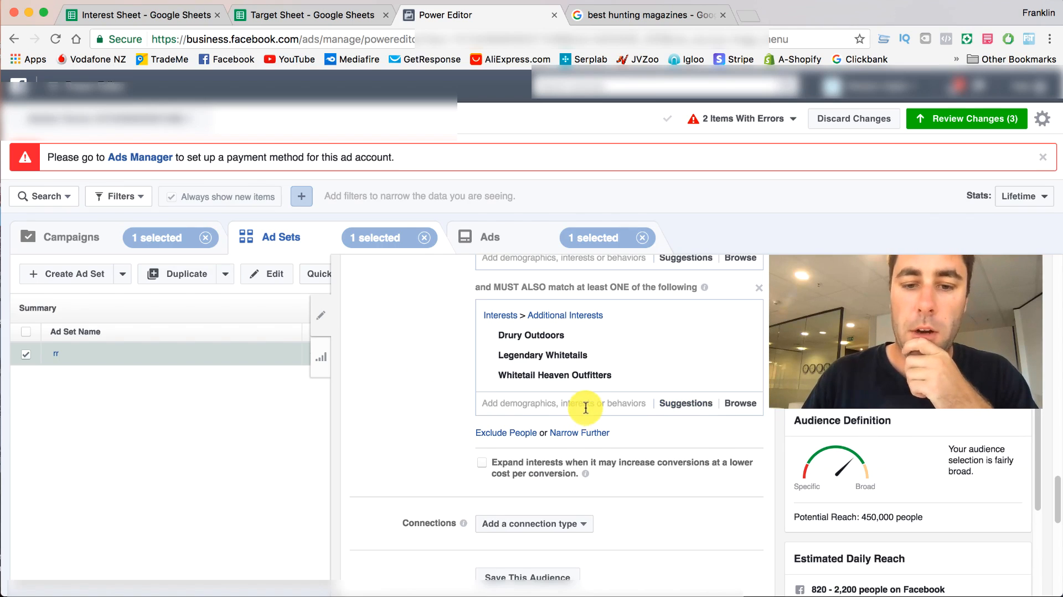
- Add Mossy Oak from the suggested interests to the second must-also-match group and close the suggestions
{"action": "left_click", "coordinate": [512, 403]}
{"action": "scroll", "coordinate": [516, 450], "scroll_direction": "down", "scroll_amount": 2}
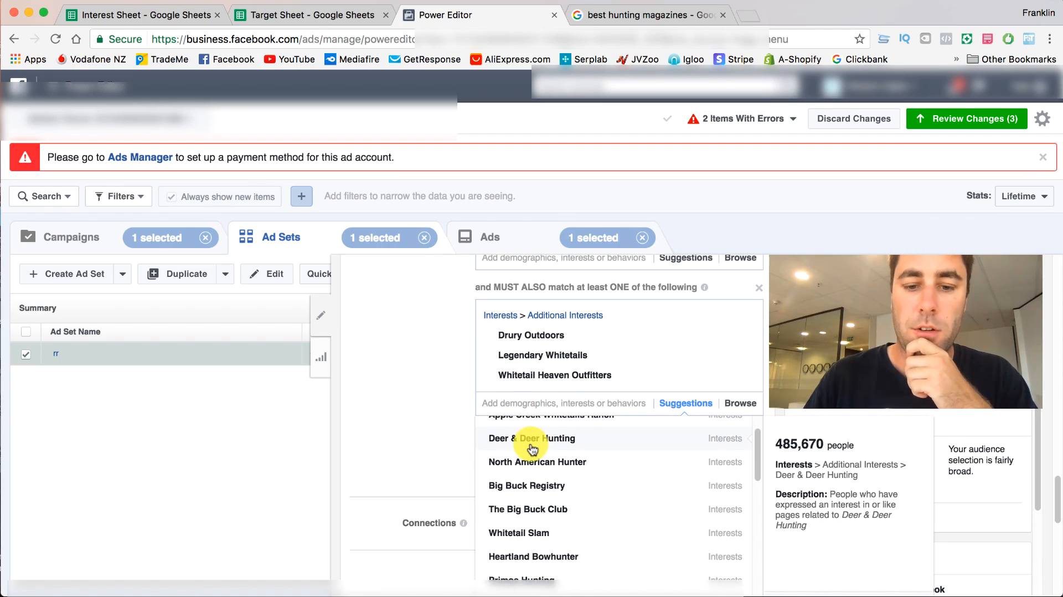
{"action": "scroll", "coordinate": [532, 449], "scroll_direction": "down", "scroll_amount": 3}
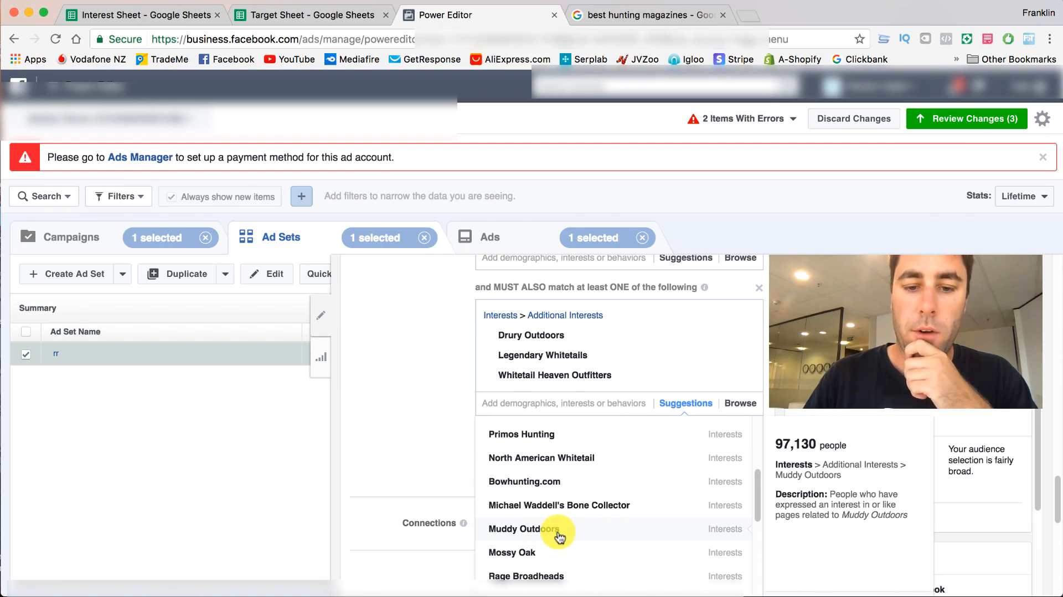
{"action": "left_click", "coordinate": [560, 552]}
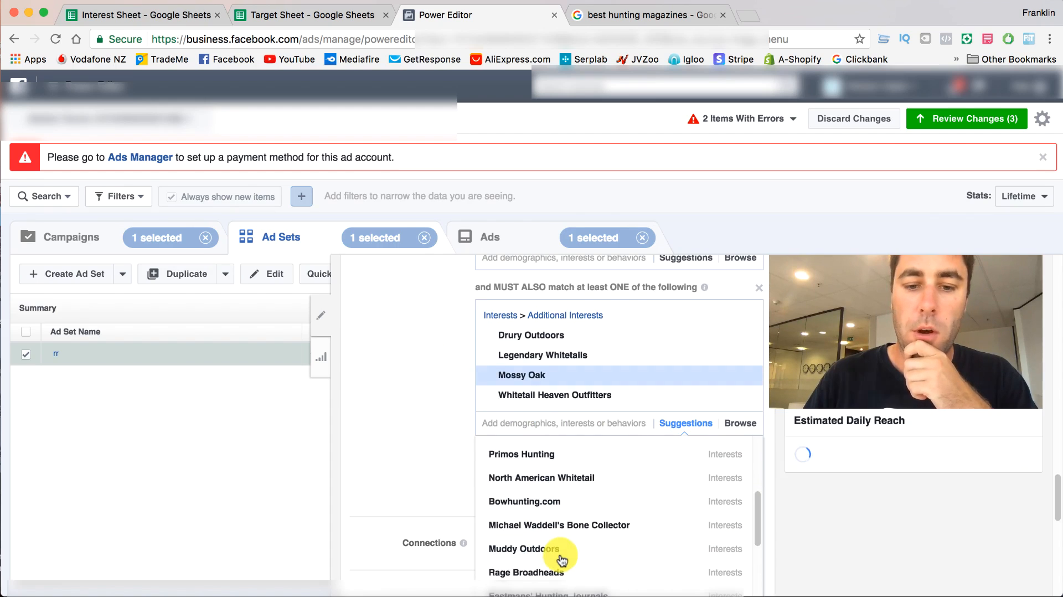
{"action": "left_click", "coordinate": [413, 413]}
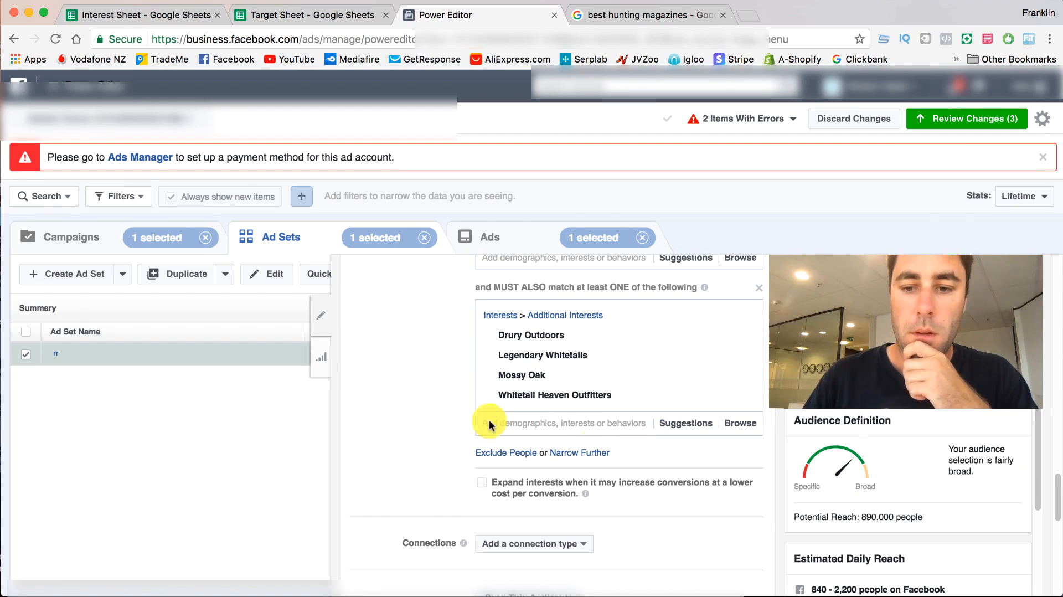
- Look through the second must-also-match group's suggested interests for more hunting companies and shows
{"action": "left_click", "coordinate": [594, 421]}
{"action": "scroll", "coordinate": [594, 455], "scroll_direction": "down", "scroll_amount": 5}
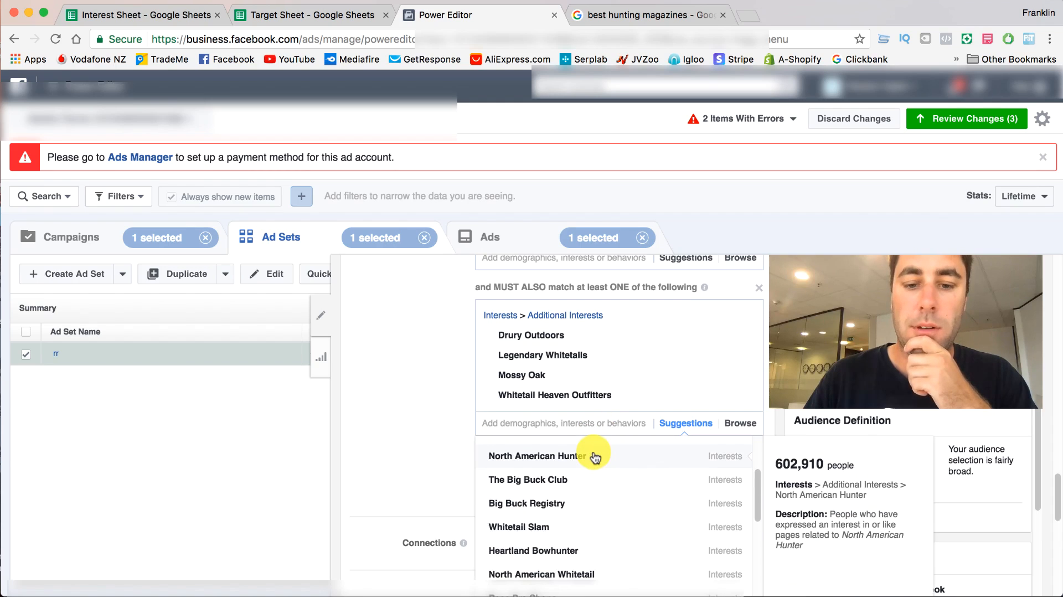
{"action": "scroll", "coordinate": [596, 457], "scroll_direction": "down", "scroll_amount": 2}
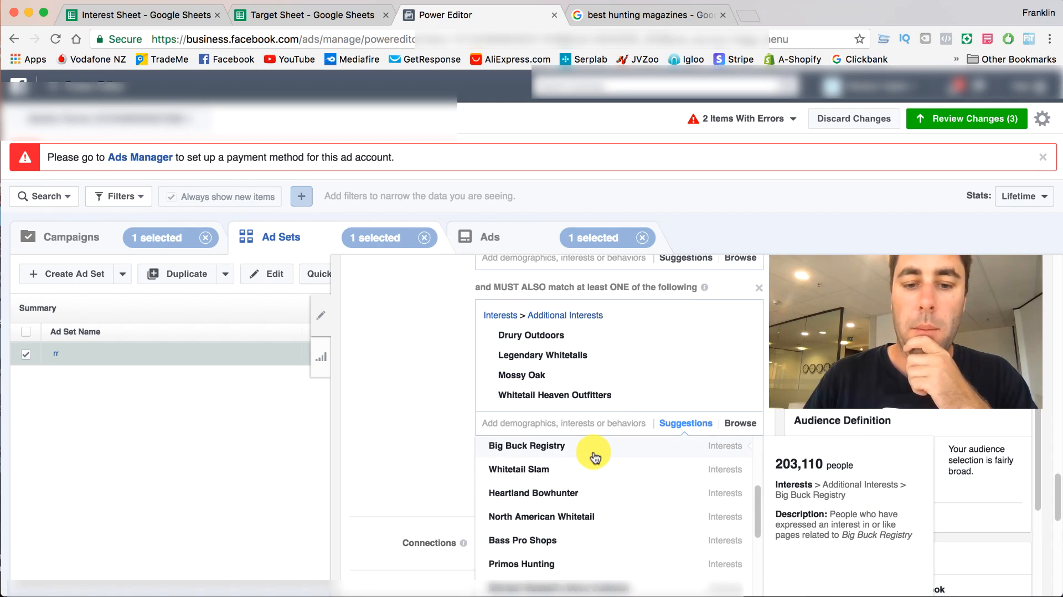
{"action": "scroll", "coordinate": [594, 457], "scroll_direction": "down", "scroll_amount": 3}
{"action": "scroll", "coordinate": [594, 457], "scroll_direction": "down", "scroll_amount": 2}
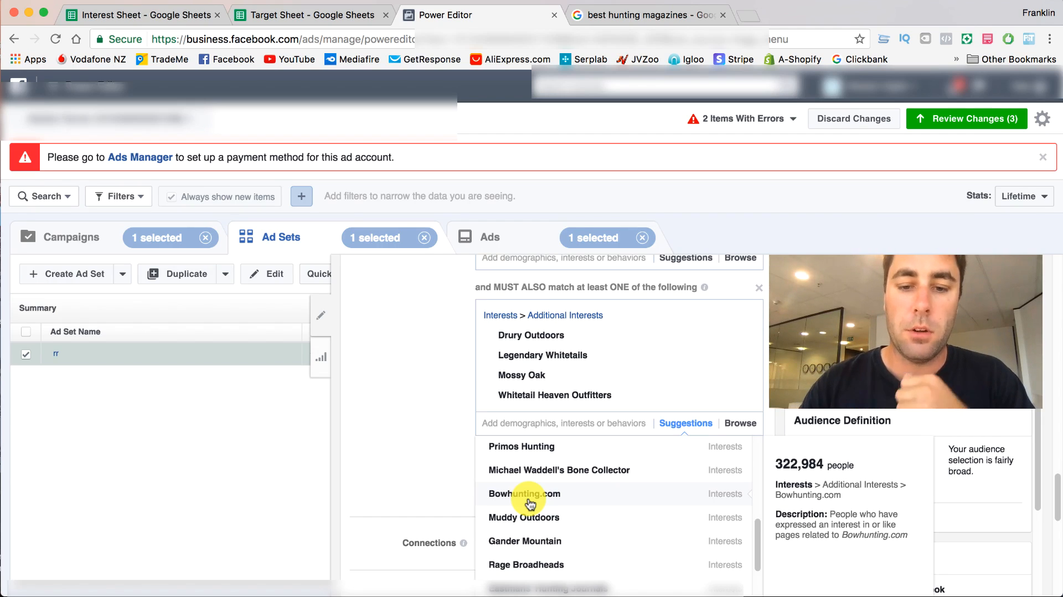
{"action": "scroll", "coordinate": [533, 485], "scroll_direction": "down", "scroll_amount": 1}
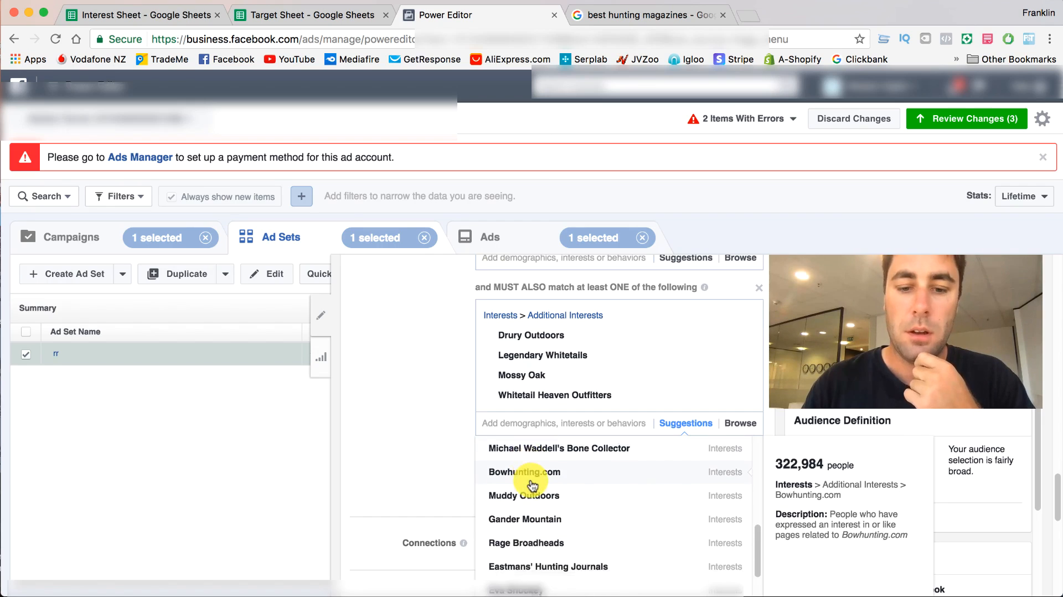
{"action": "scroll", "coordinate": [533, 485], "scroll_direction": "down", "scroll_amount": 5}
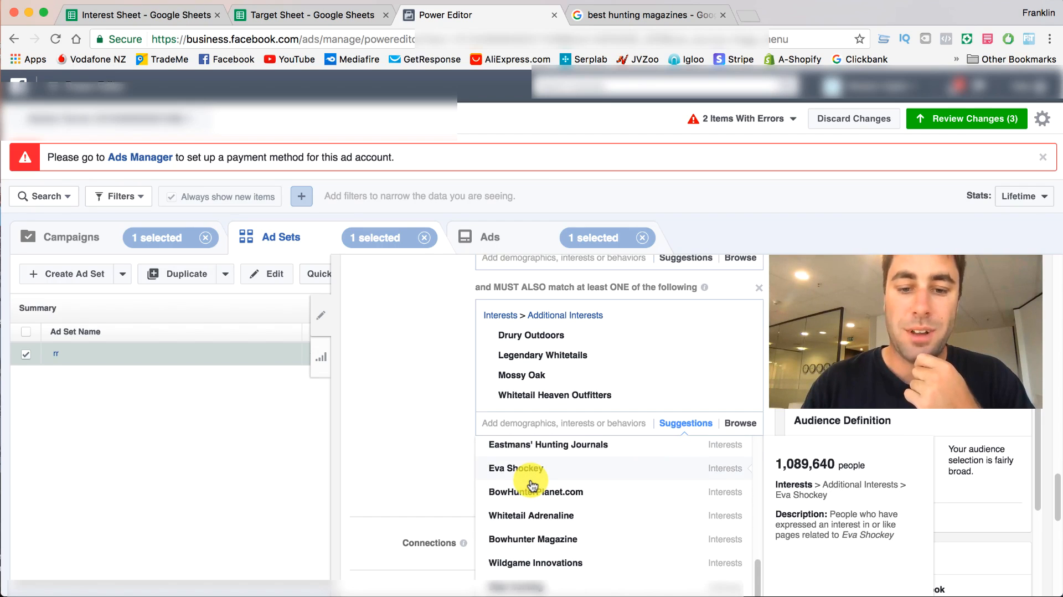
{"action": "scroll", "coordinate": [532, 486], "scroll_direction": "down", "scroll_amount": 3}
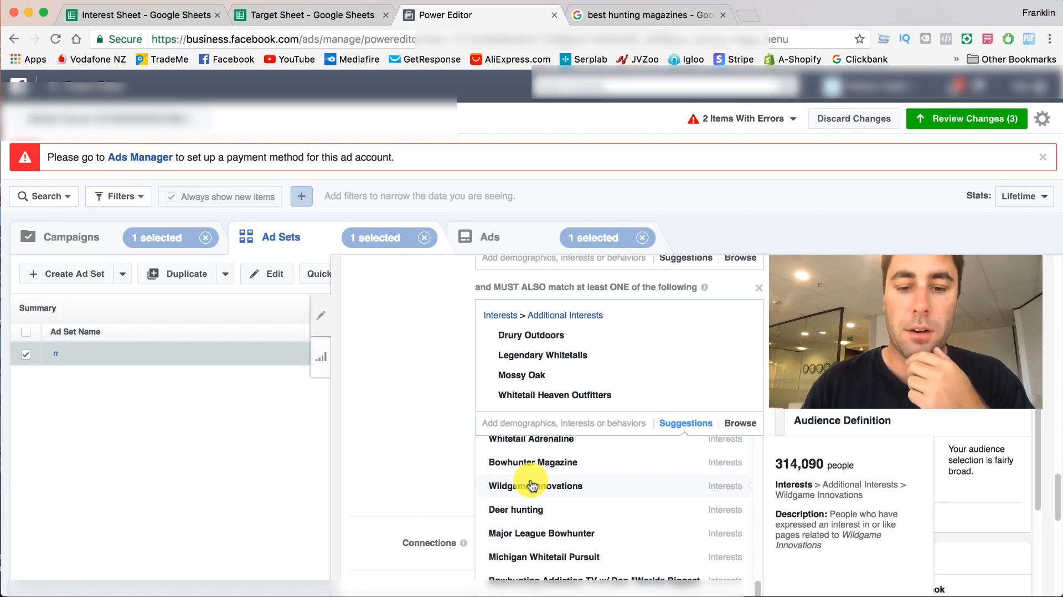
{"action": "scroll", "coordinate": [534, 499], "scroll_direction": "down", "scroll_amount": 2}
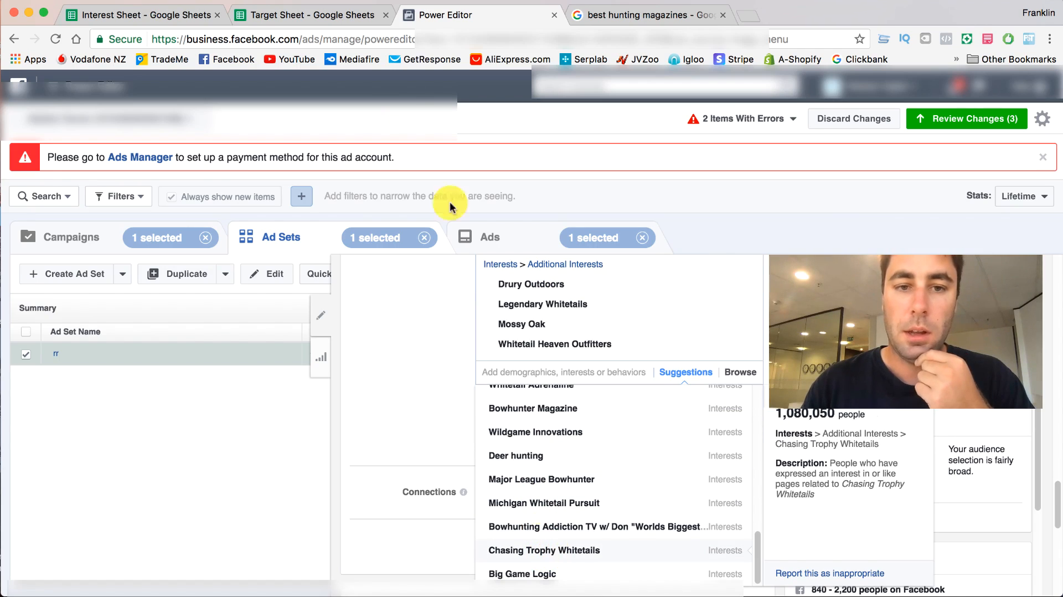
- Copy "The Sportsman Channel" from the Target Sheet's TV/Movies and search for it in Power Editor's second must-also-match group
{"action": "left_click", "coordinate": [302, 16]}
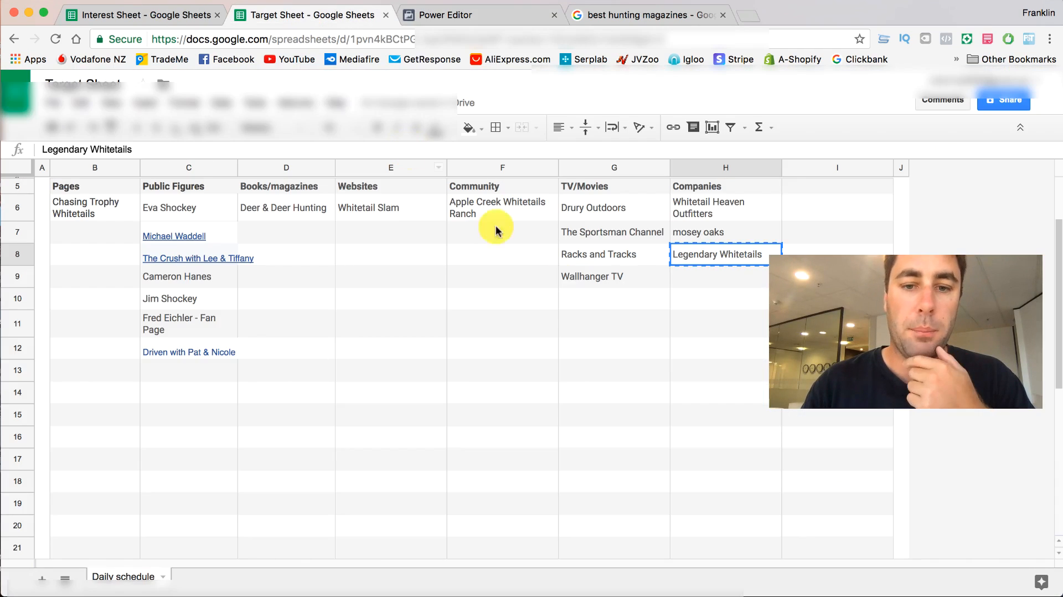
{"action": "left_click", "coordinate": [579, 235]}
{"action": "right_click", "coordinate": [584, 235]}
{"action": "left_click", "coordinate": [605, 266]}
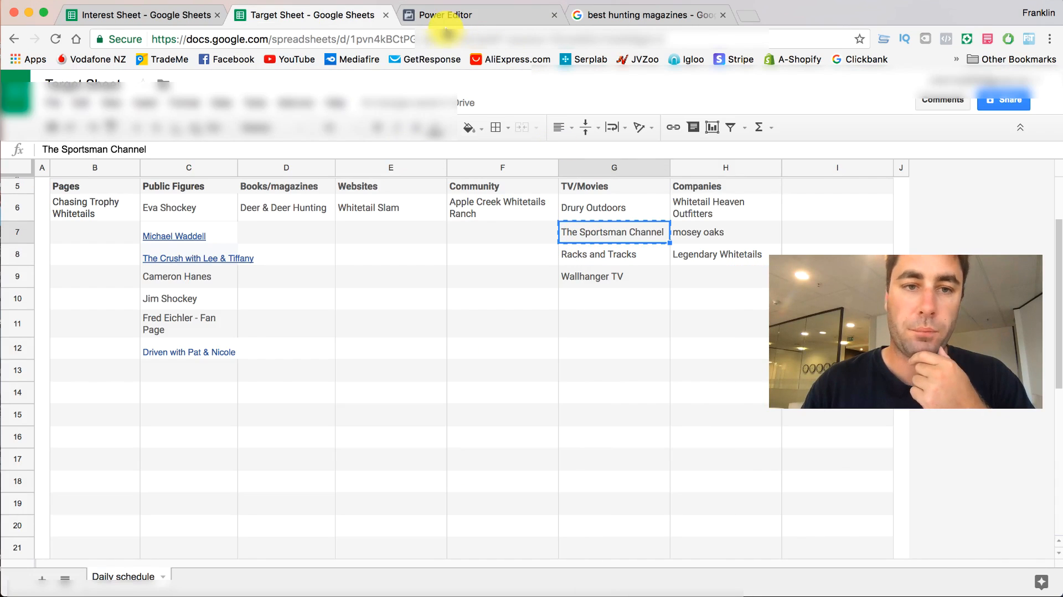
{"action": "left_click", "coordinate": [178, 15]}
{"action": "left_click", "coordinate": [472, 21]}
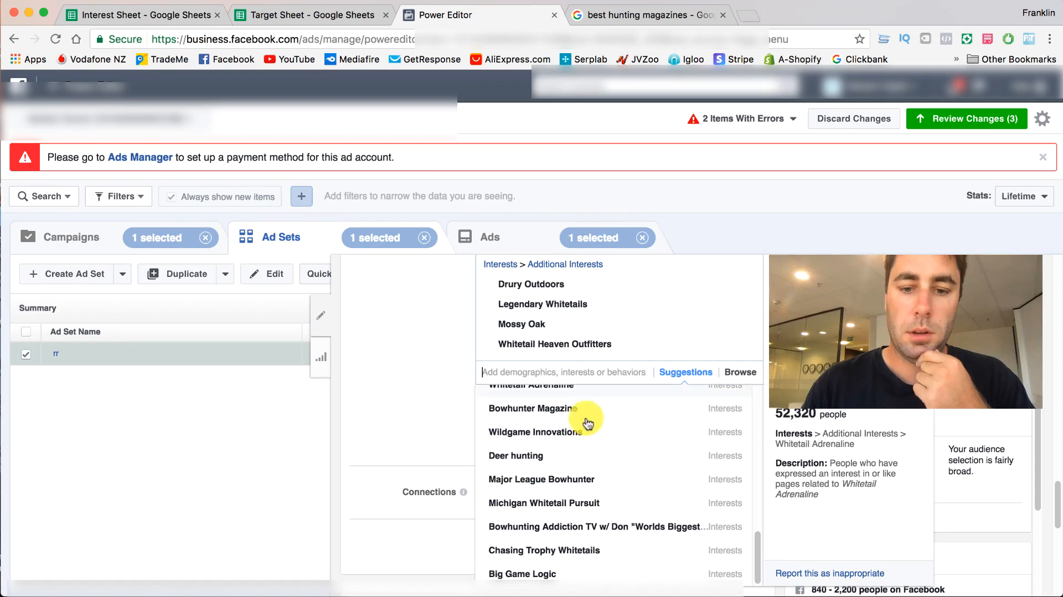
{"action": "left_click", "coordinate": [538, 374]}
{"action": "key", "text": "ctrl+v"}
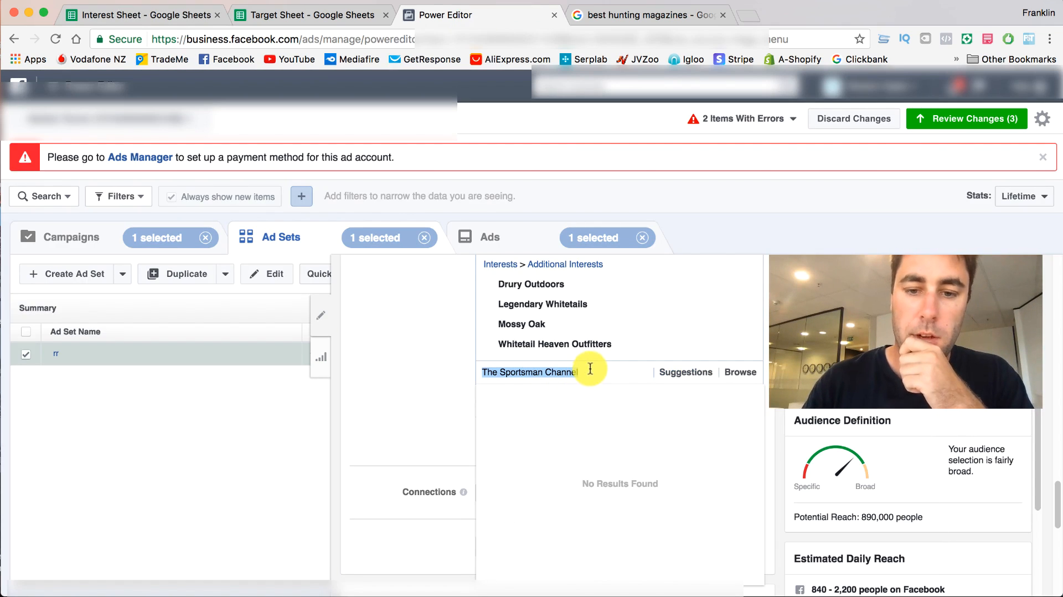
- Try the employer The Sports Channel in the second must-also-match group by searching "the sports chann", and remove it again
{"action": "key", "text": "BackSpace"}
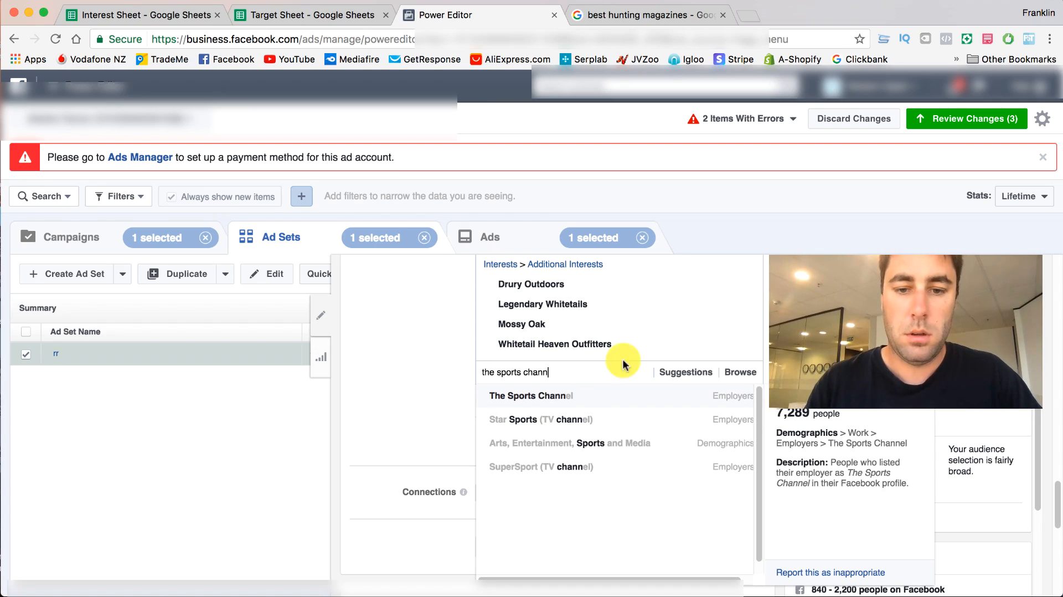
{"action": "left_click", "coordinate": [622, 394]}
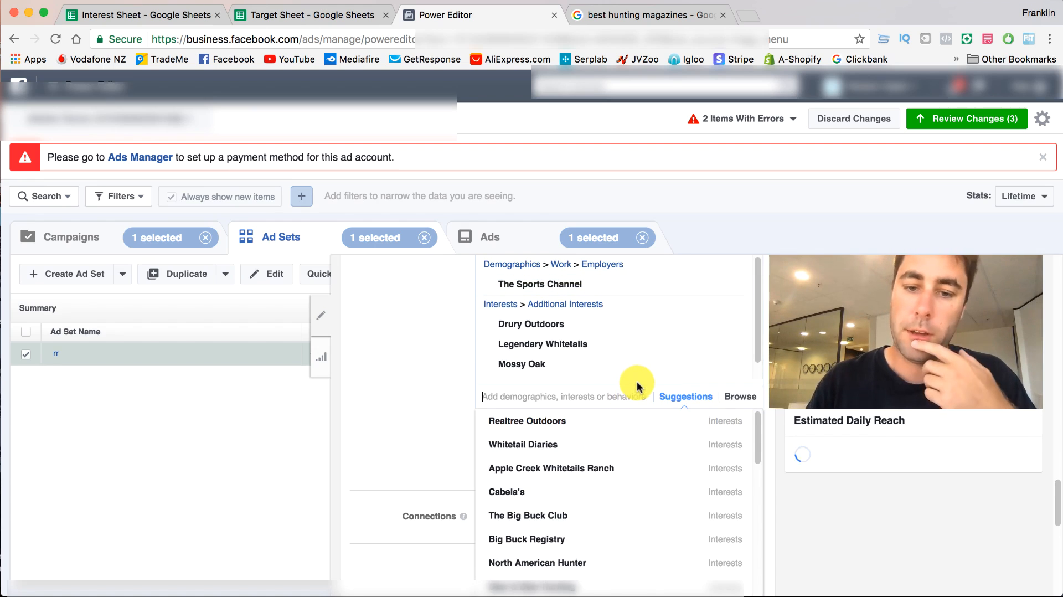
{"action": "scroll", "coordinate": [438, 360], "scroll_direction": "up", "scroll_amount": 1}
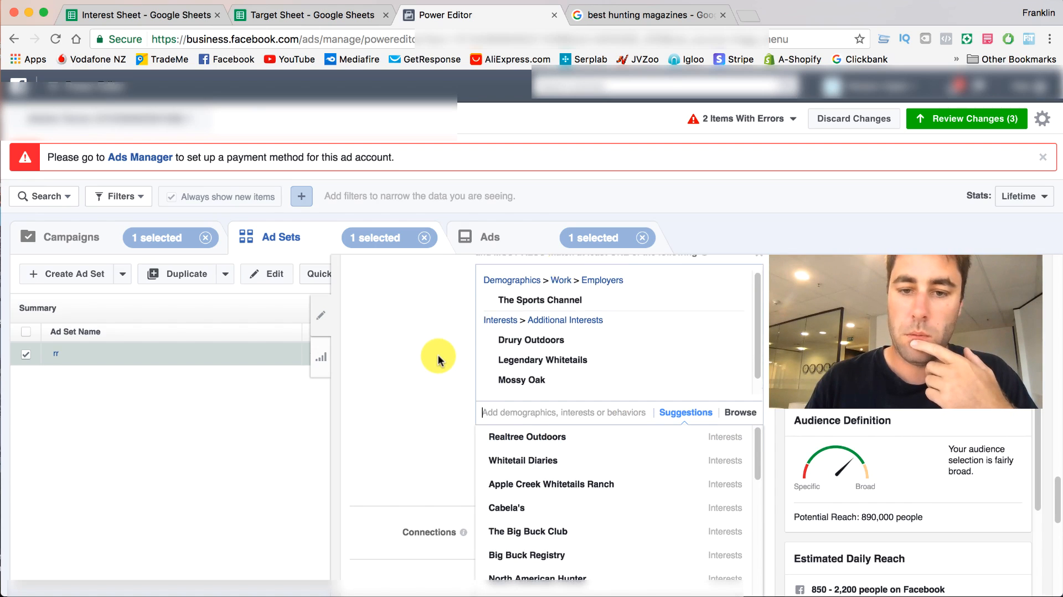
{"action": "left_click", "coordinate": [733, 286]}
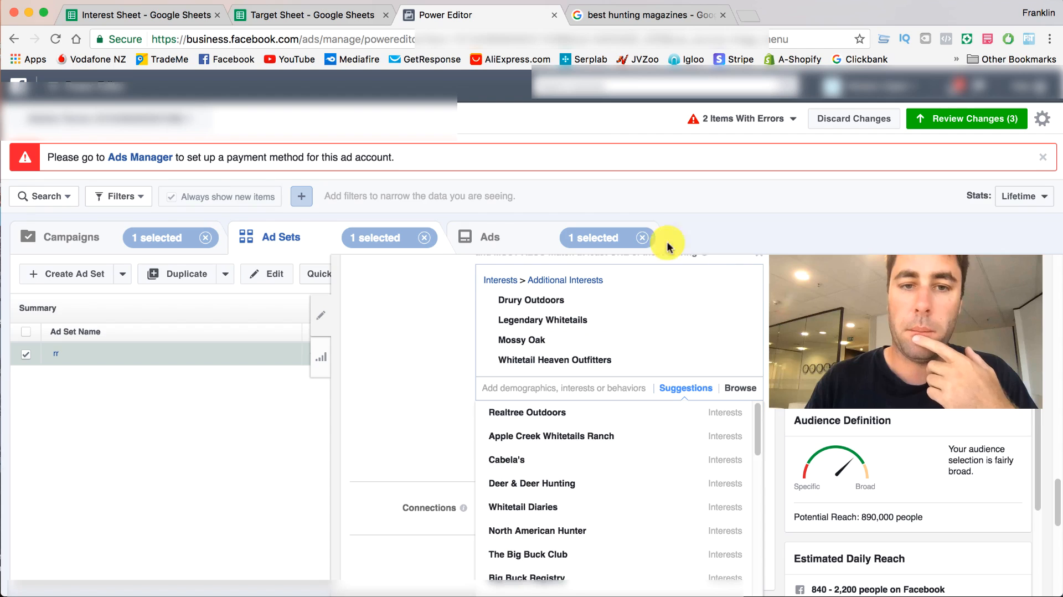
- Copy "Racks and Tracks" from the Target Sheet's TV/Movies, search for it in the second must-also-match group, and clear the search
{"action": "left_click", "coordinate": [278, 14]}
{"action": "left_click", "coordinate": [584, 260]}
{"action": "right_click", "coordinate": [584, 265]}
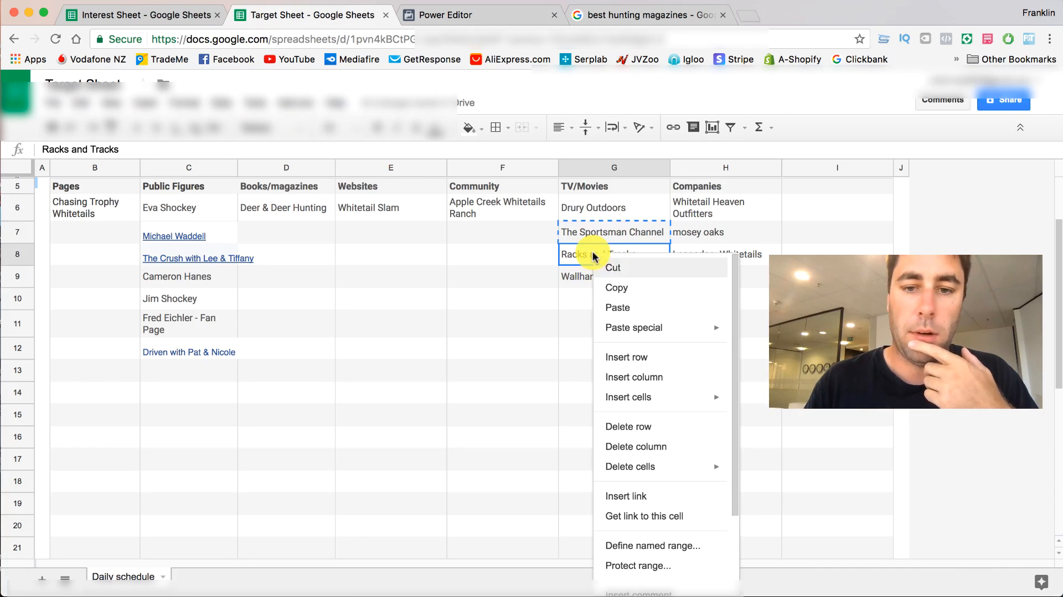
{"action": "left_click", "coordinate": [611, 288]}
{"action": "left_click", "coordinate": [470, 15]}
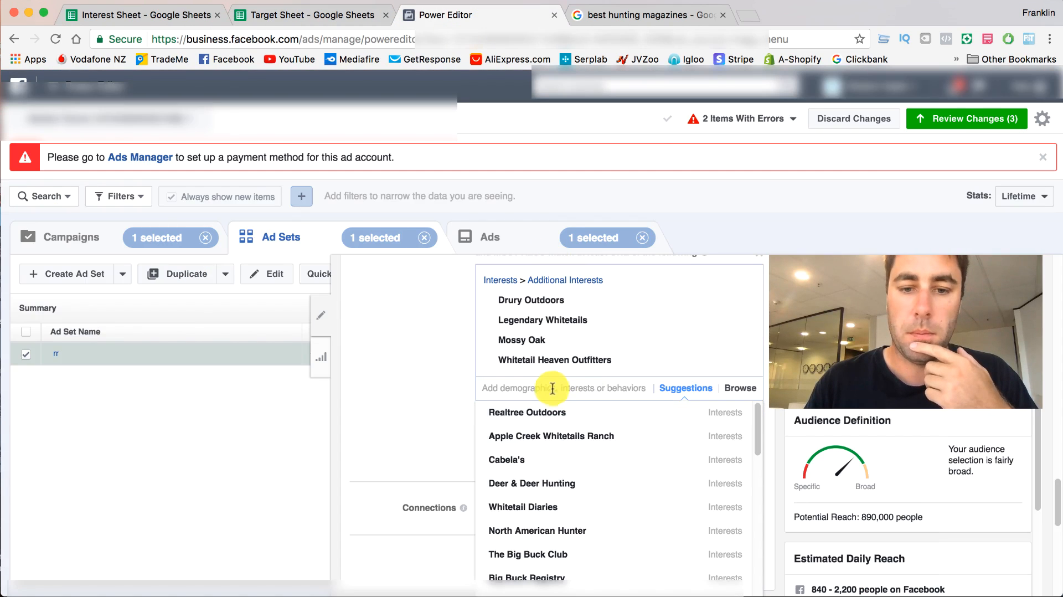
{"action": "key", "text": "super+v"}
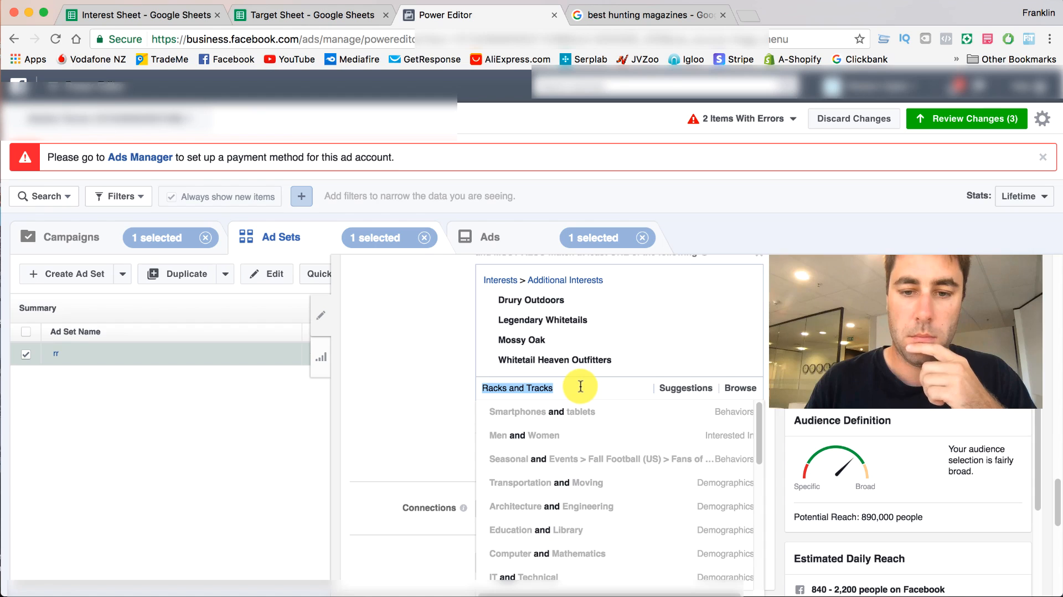
{"action": "key", "text": "BackSpace"}
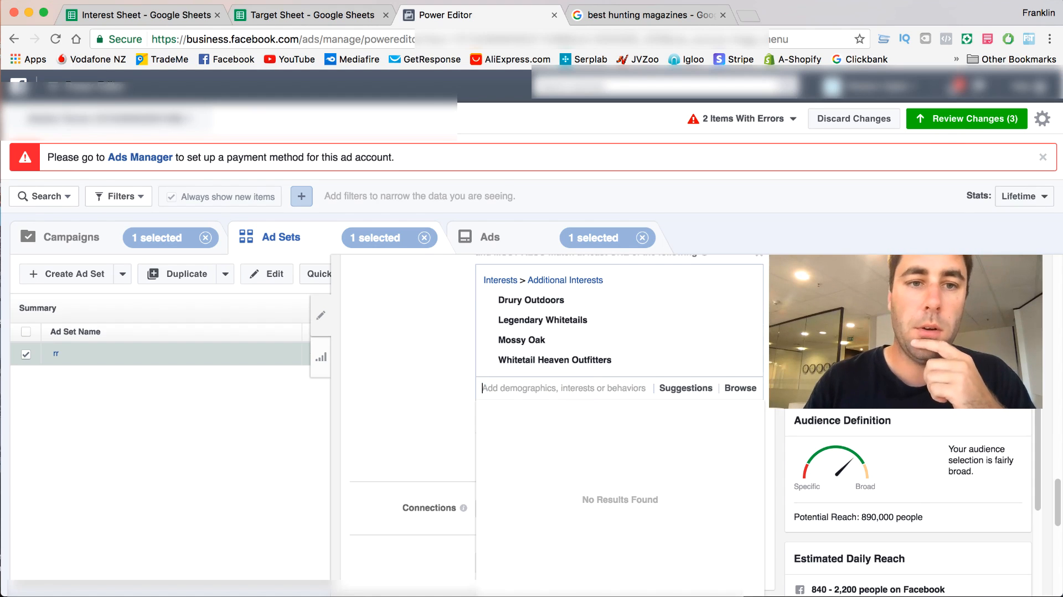
- Copy "Wallhanger TV" from the Target Sheet's TV/Movies, search for it in the second must-also-match group, and clear the search
{"action": "left_click", "coordinate": [299, 14]}
{"action": "left_click", "coordinate": [592, 277]}
{"action": "right_click", "coordinate": [594, 280]}
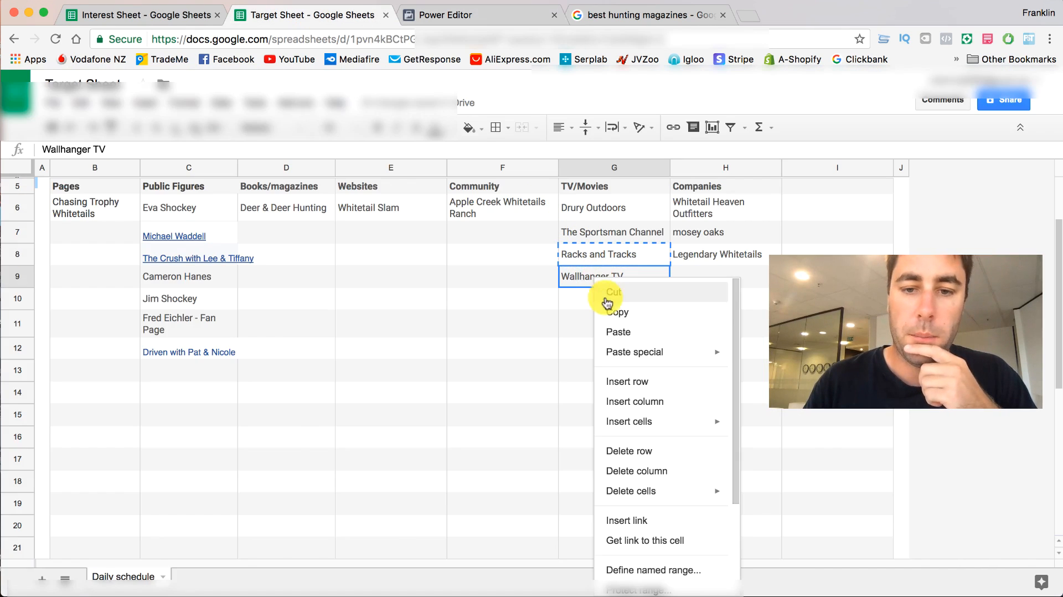
{"action": "left_click", "coordinate": [609, 310]}
{"action": "left_click", "coordinate": [443, 14]}
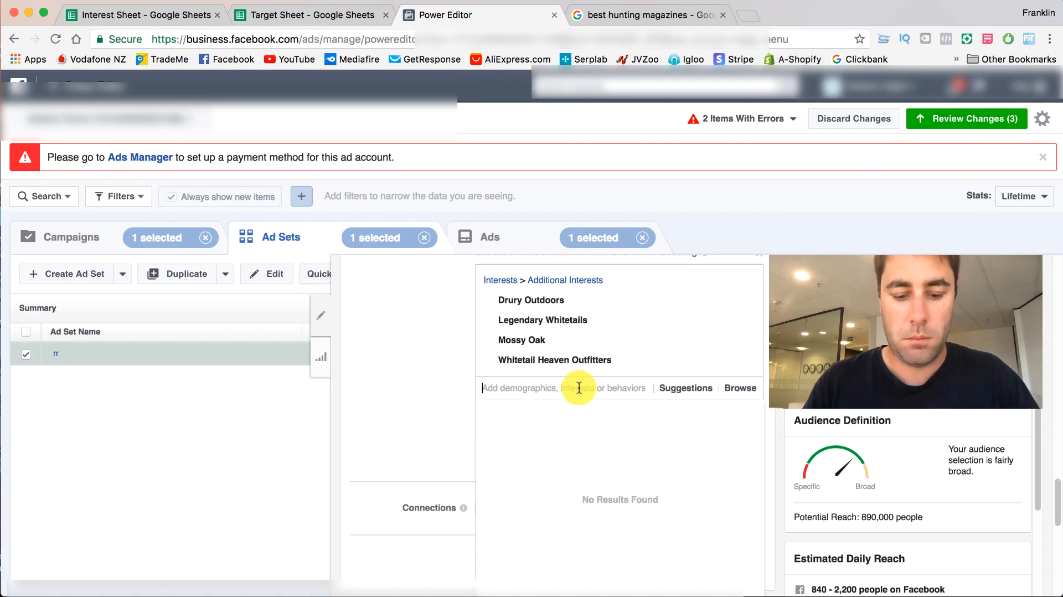
{"action": "key", "text": "super+v"}
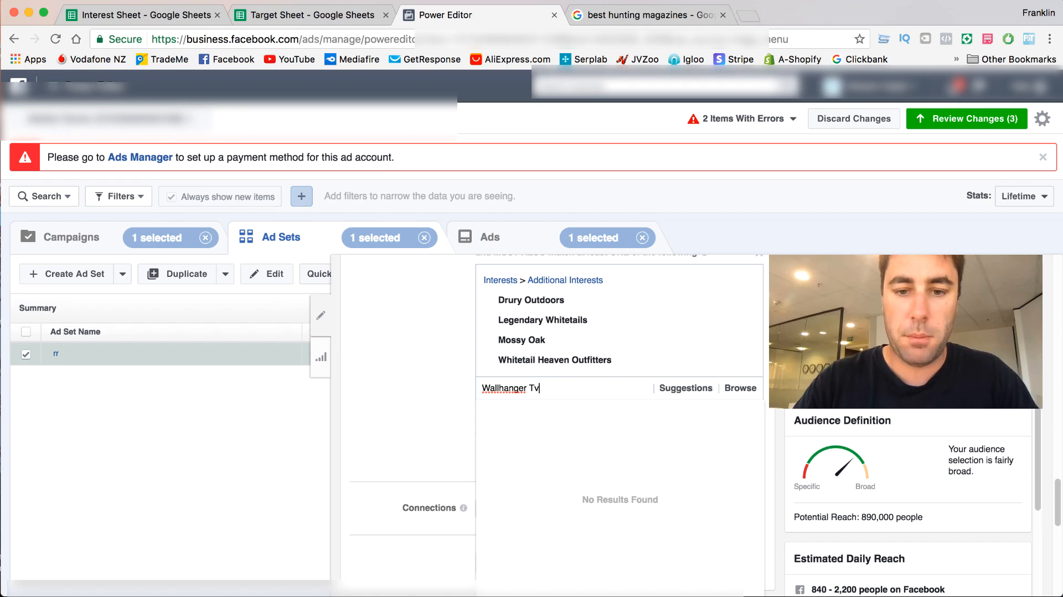
{"action": "key", "text": "super+a"}
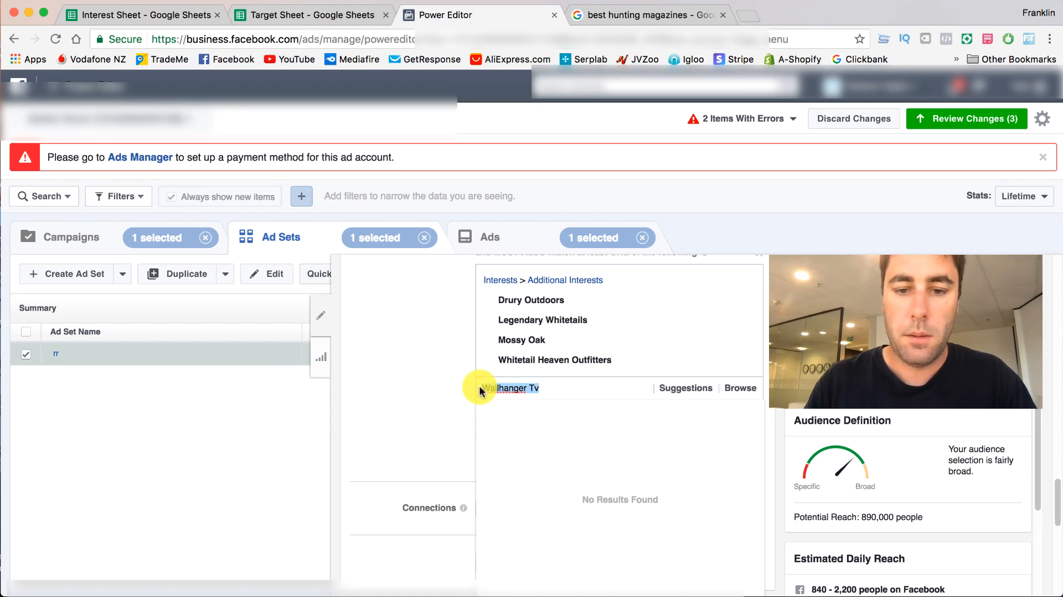
{"action": "key", "text": "BackSpace"}
- Add North American Hunter from the suggested interests to the second must-also-match group and close the suggestions
{"action": "left_click", "coordinate": [686, 388]}
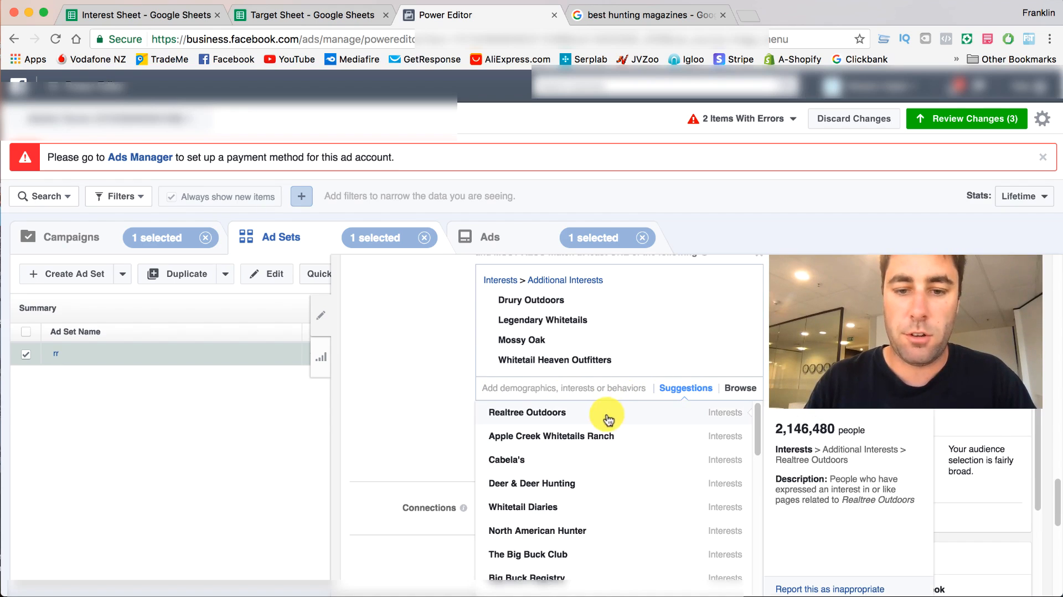
{"action": "scroll", "coordinate": [609, 437], "scroll_direction": "down", "scroll_amount": 3}
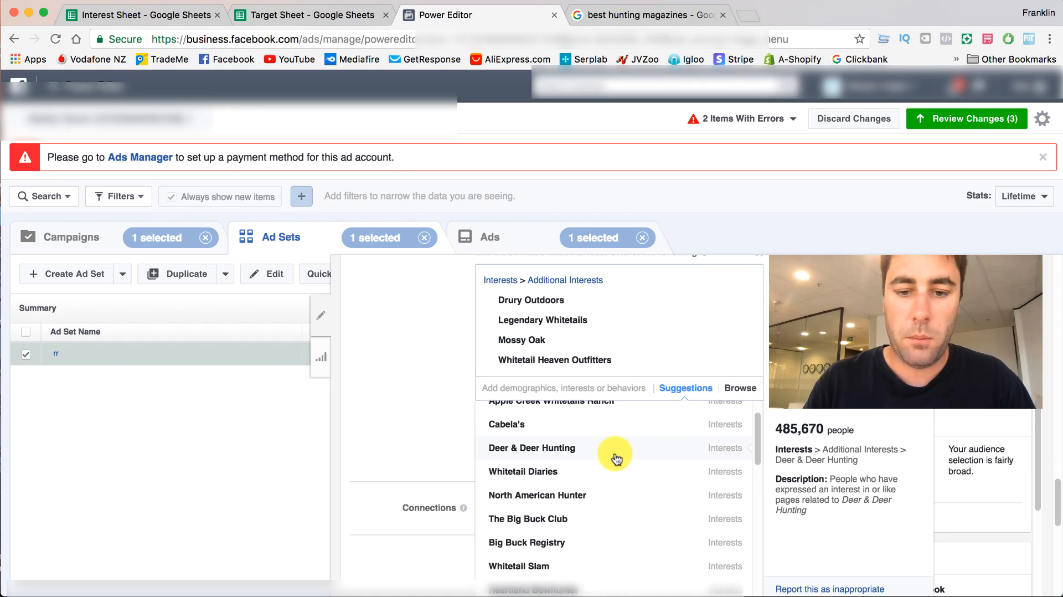
{"action": "scroll", "coordinate": [616, 460], "scroll_direction": "down", "scroll_amount": 2}
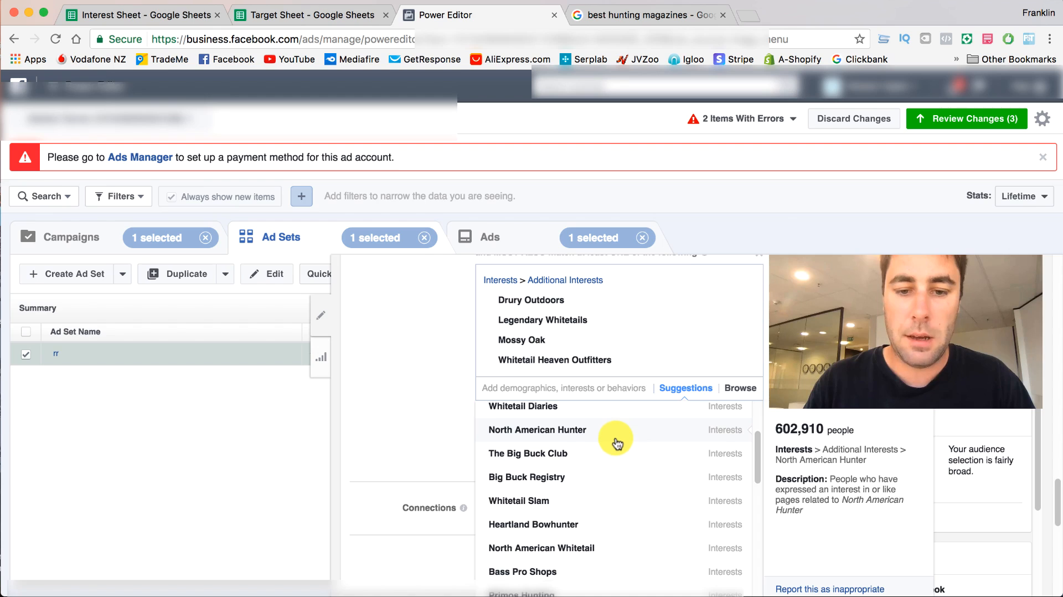
{"action": "left_click", "coordinate": [617, 443]}
{"action": "left_click", "coordinate": [416, 370]}
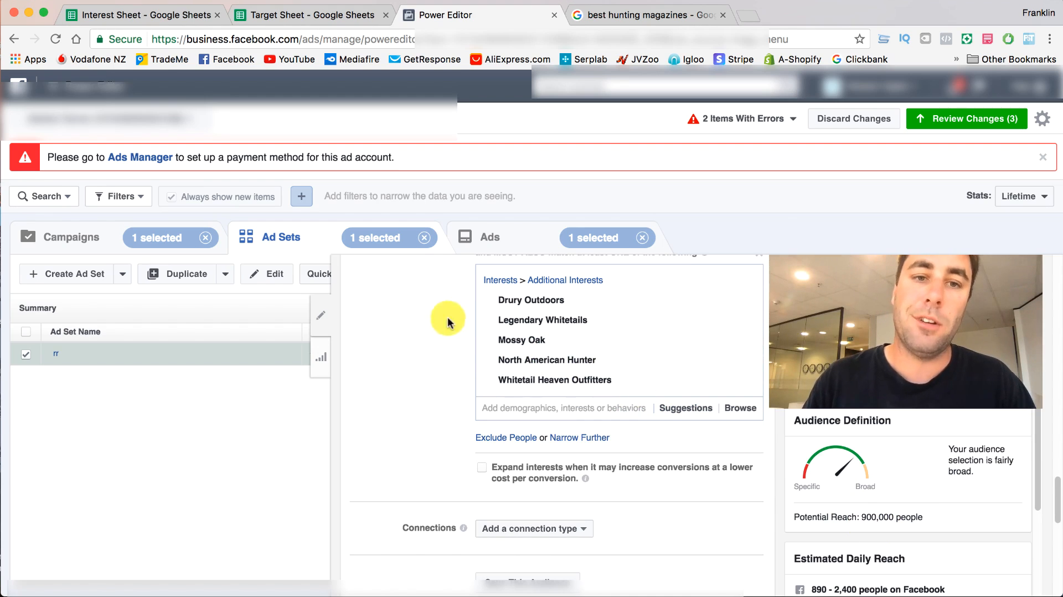
- Copy "Whitetail Slam" from the Target Sheet's Websites, try it as an interest in the second must-also-match group, and remove it
{"action": "left_click", "coordinate": [283, 14]}
{"action": "right_click", "coordinate": [352, 207]}
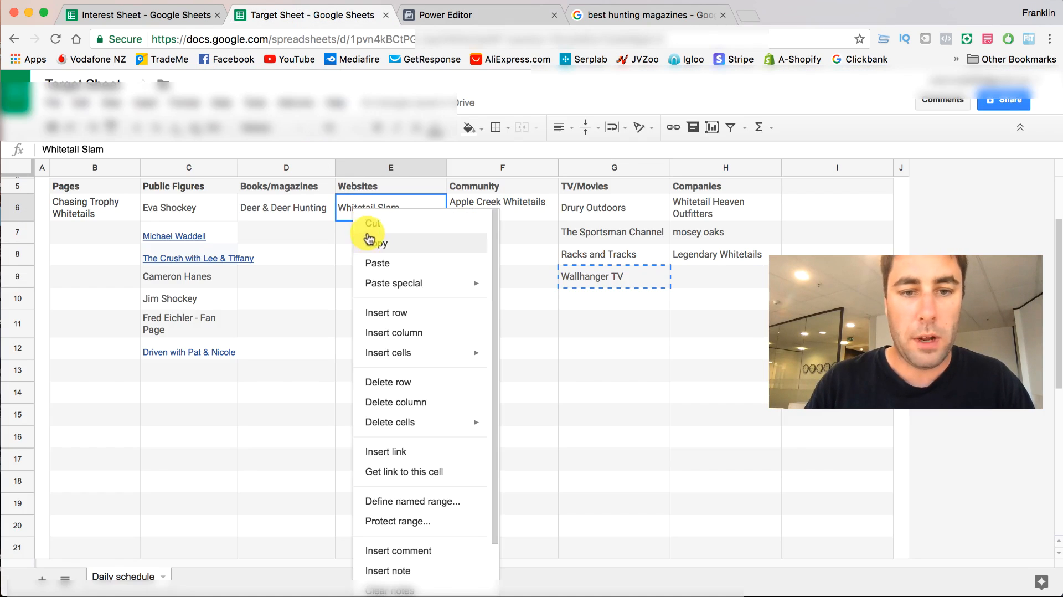
{"action": "left_click", "coordinate": [369, 242]}
{"action": "left_click", "coordinate": [439, 13]}
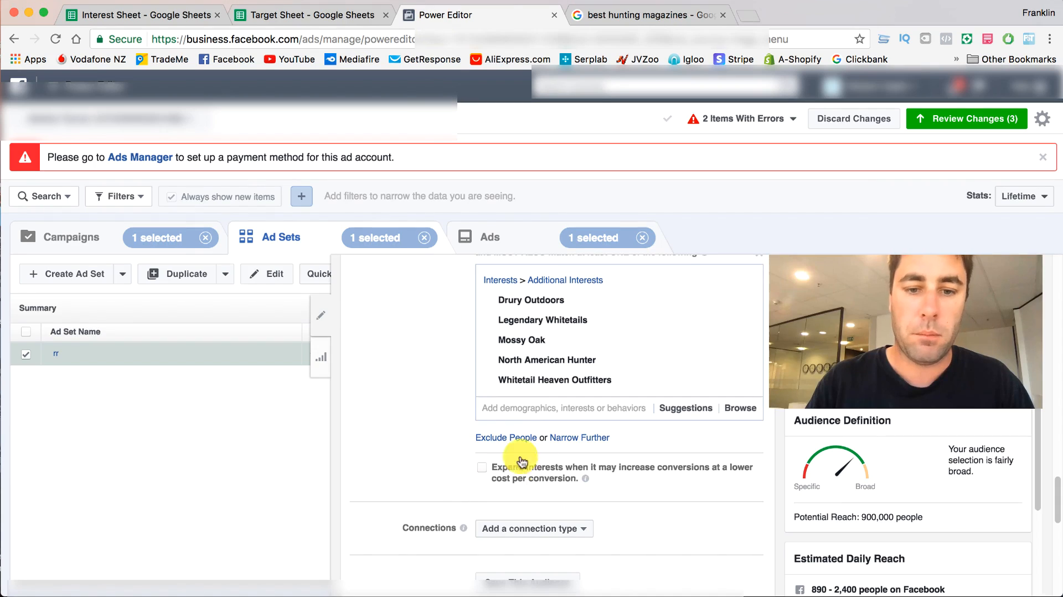
{"action": "left_click", "coordinate": [519, 407]}
{"action": "key", "text": "super+v"}
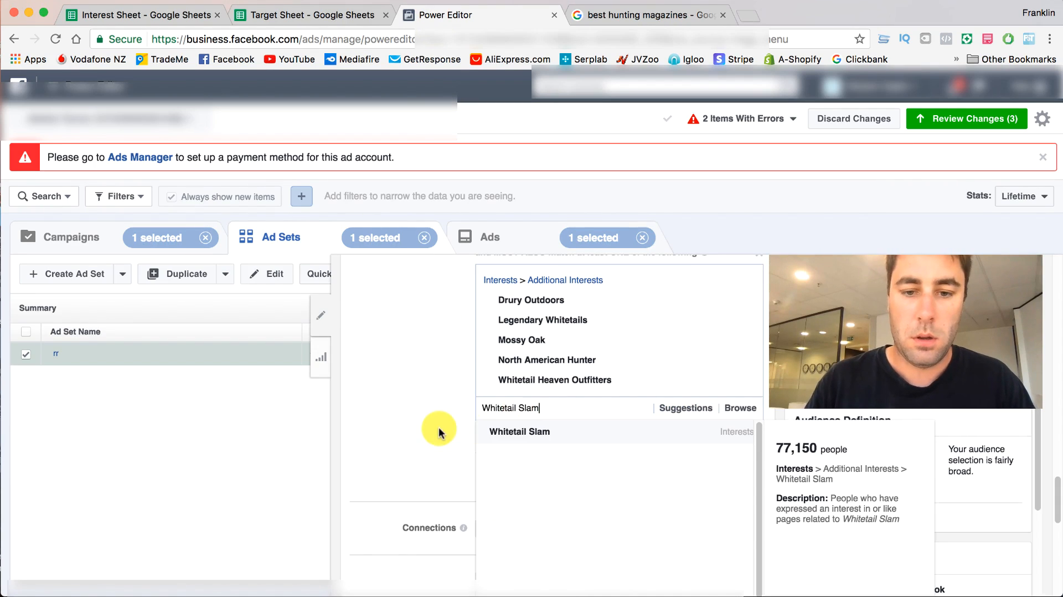
{"action": "left_click", "coordinate": [524, 432]}
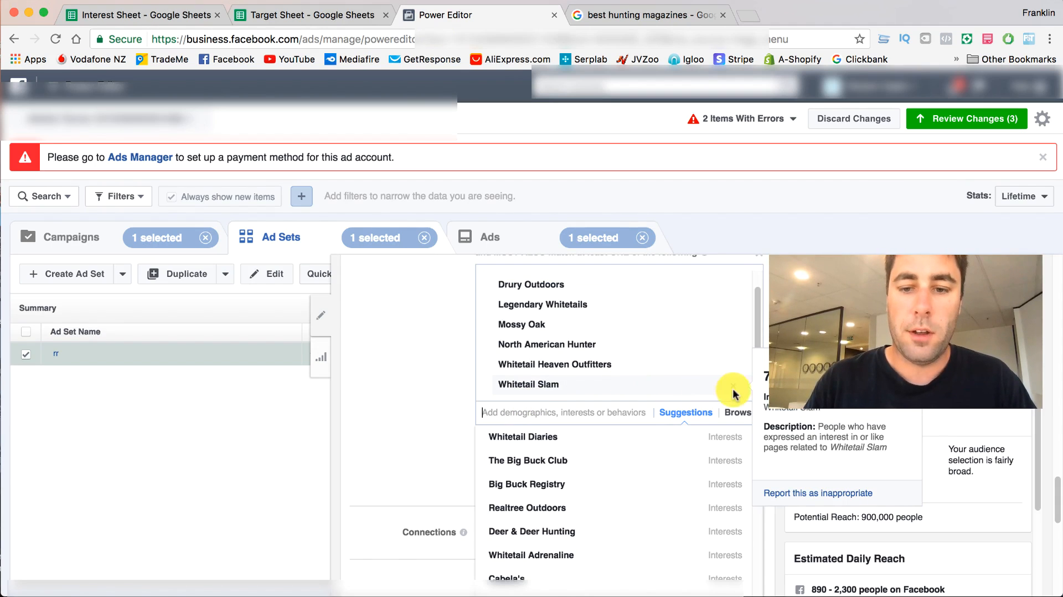
{"action": "left_click", "coordinate": [735, 392]}
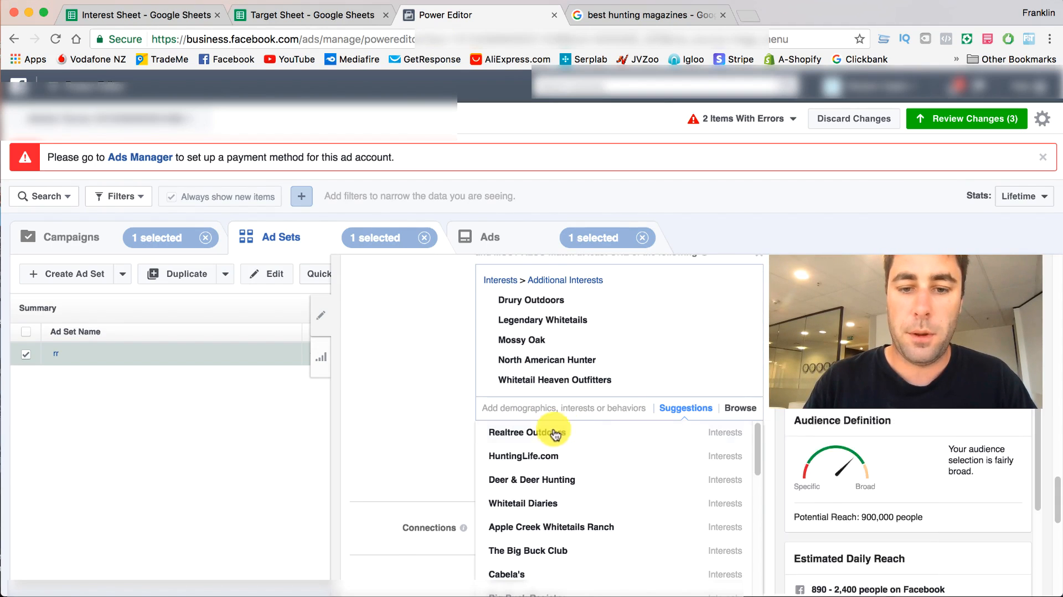
- Add HuntingLife.com from the suggested interests to the second must-also-match group
{"action": "left_click", "coordinate": [493, 434]}
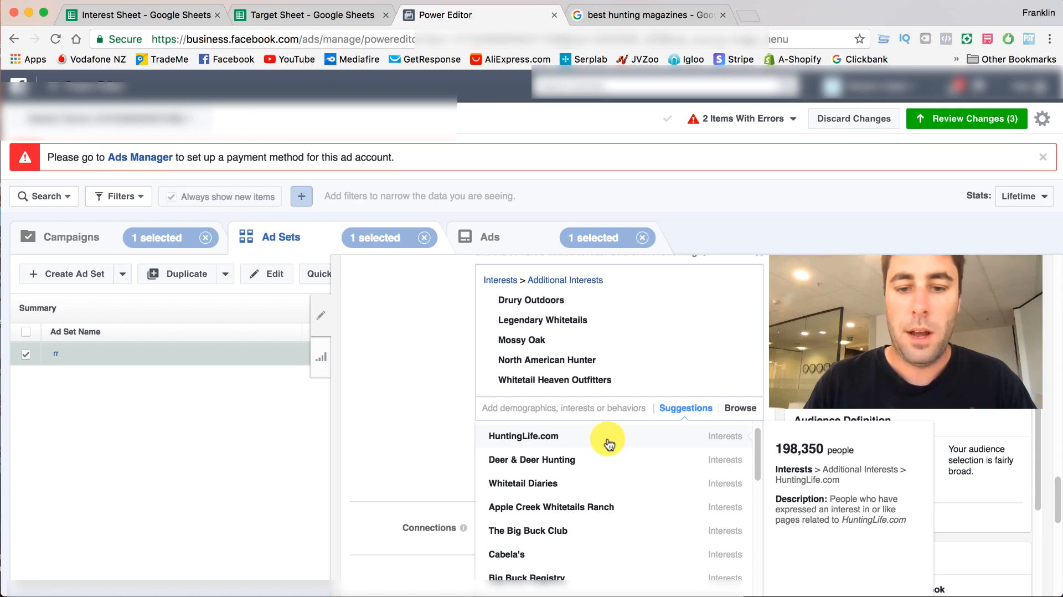
{"action": "left_click", "coordinate": [608, 441]}
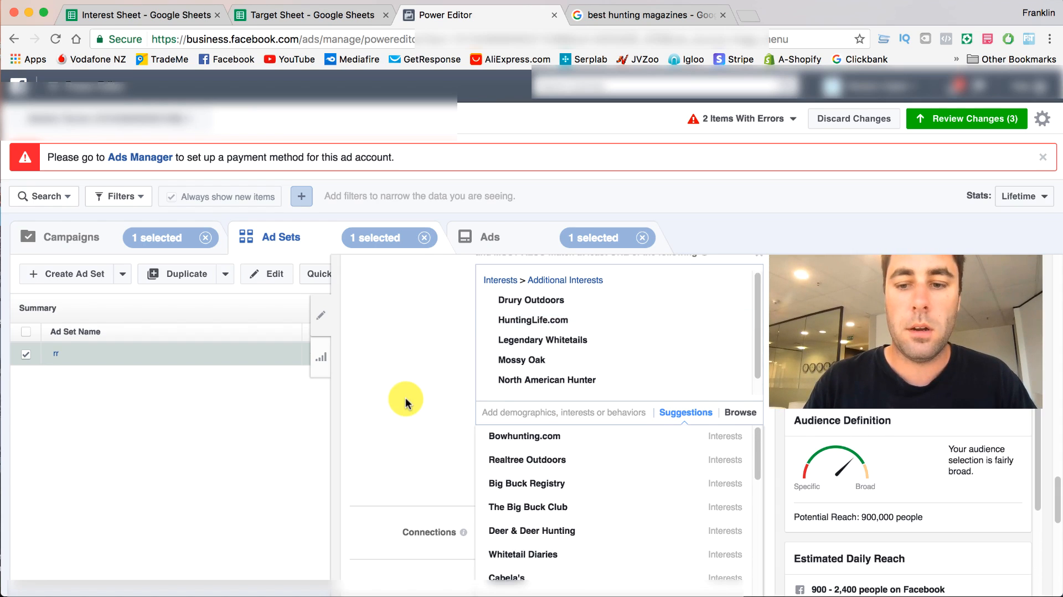
- Try the suggested interest The Big Buck Club in the second must-also-match group and remove it again
{"action": "scroll", "coordinate": [554, 466], "scroll_direction": "down", "scroll_amount": 1}
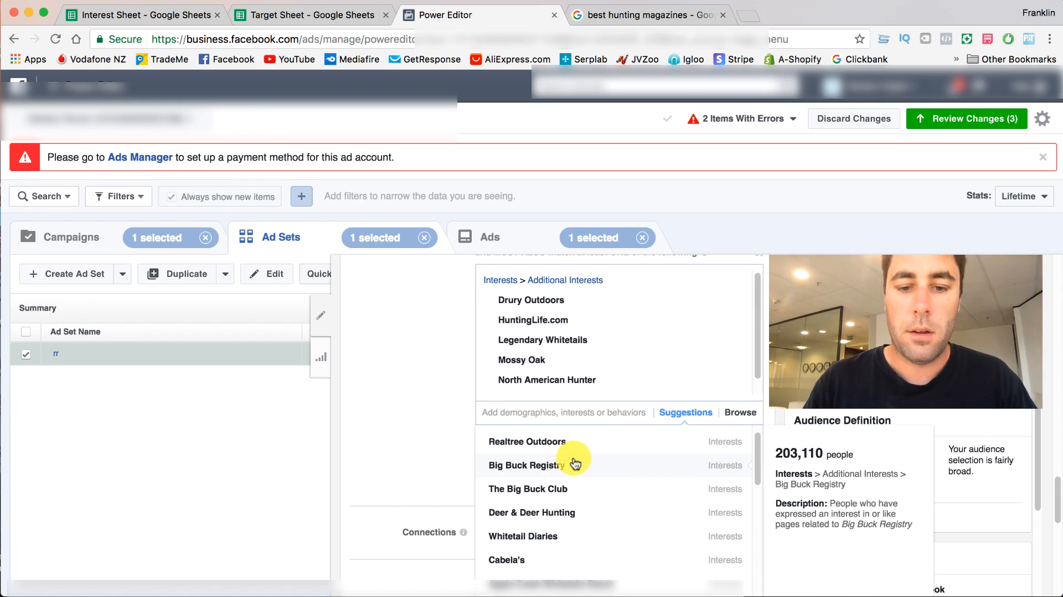
{"action": "left_click", "coordinate": [588, 490]}
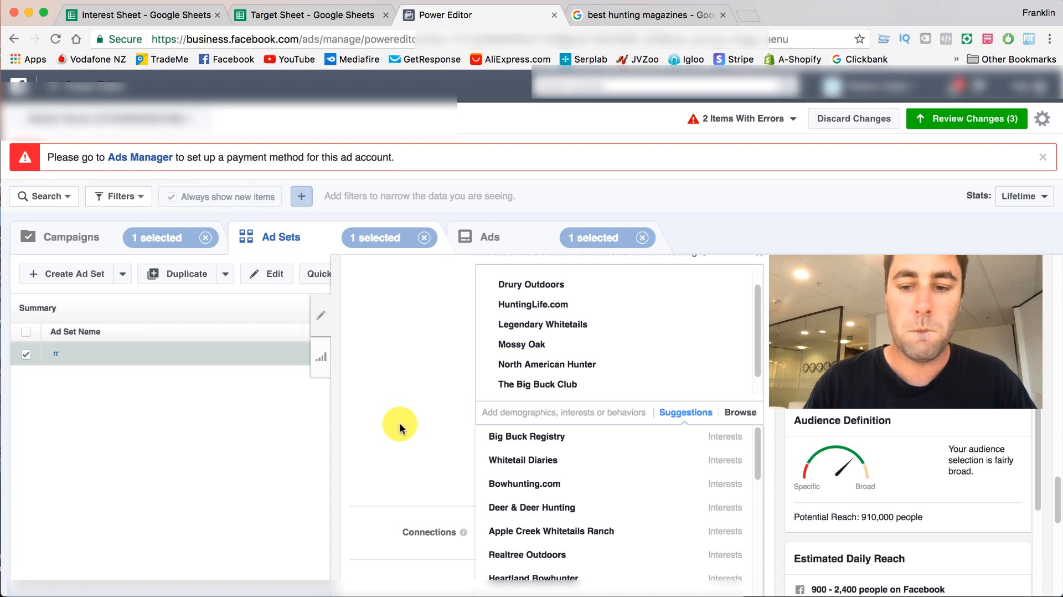
{"action": "left_click", "coordinate": [735, 392]}
- Look through the remaining suggestions for the second must-also-match group and review the interests chosen in all targeting groups
{"action": "scroll", "coordinate": [621, 452], "scroll_direction": "down", "scroll_amount": 3}
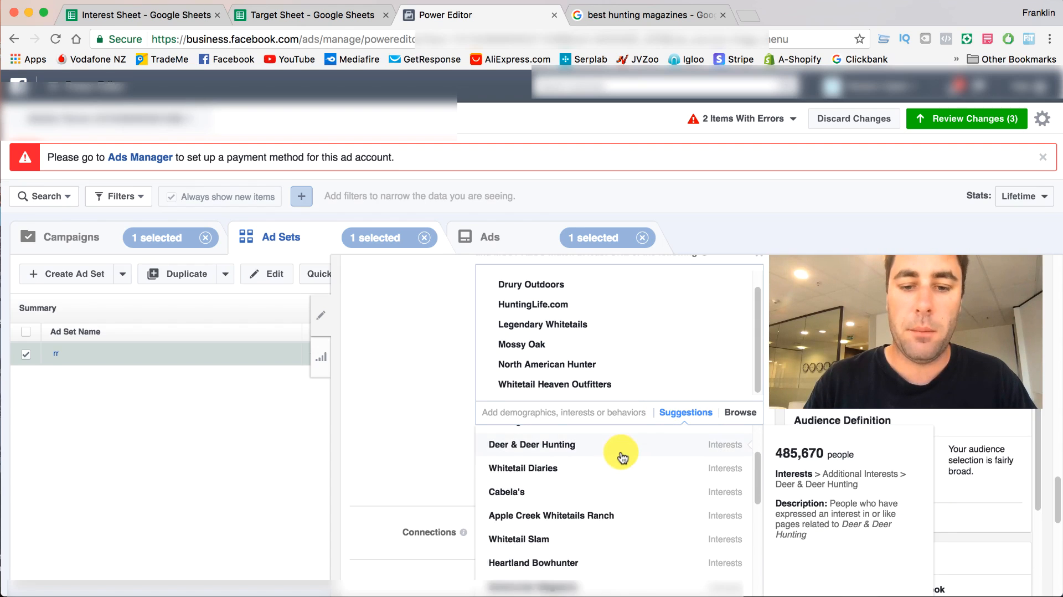
{"action": "scroll", "coordinate": [622, 453], "scroll_direction": "down", "scroll_amount": 8}
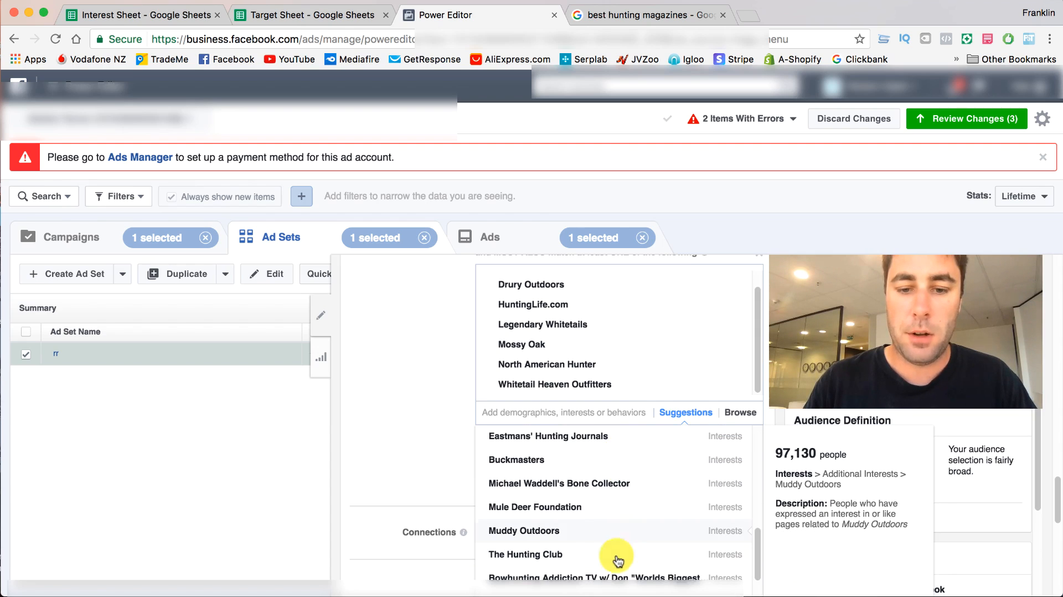
{"action": "scroll", "coordinate": [433, 474], "scroll_direction": "up", "scroll_amount": 10}
{"action": "scroll", "coordinate": [503, 426], "scroll_direction": "down", "scroll_amount": 6}
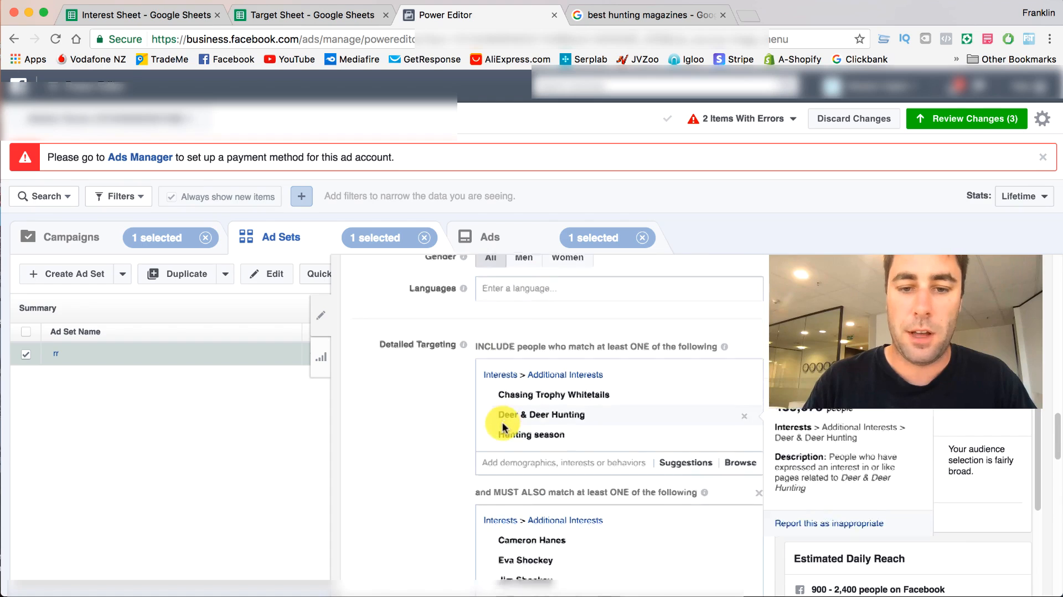
{"action": "scroll", "coordinate": [488, 443], "scroll_direction": "down", "scroll_amount": 2}
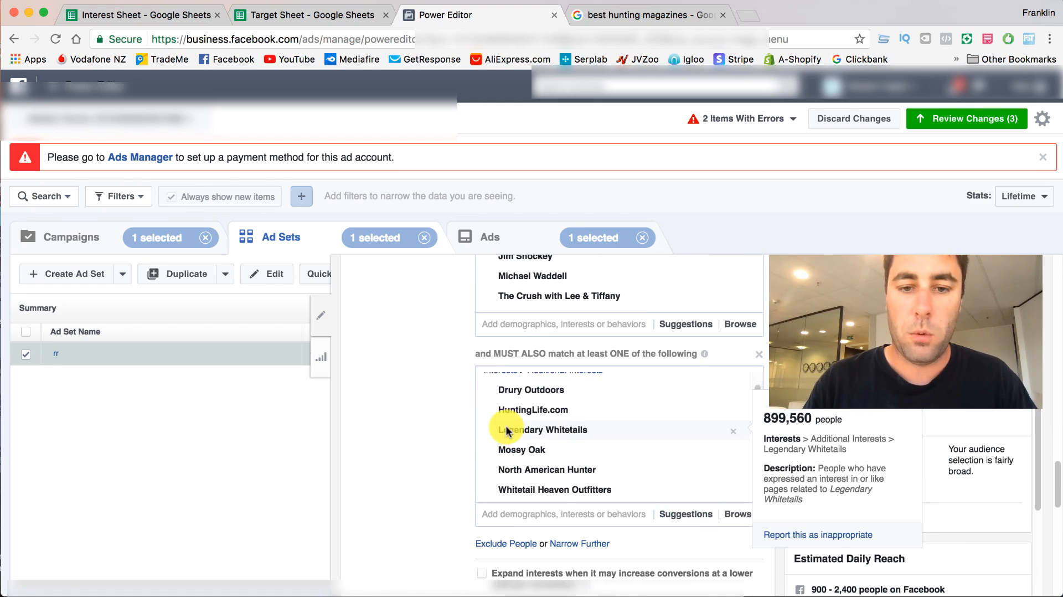
- Try the suggested interest Whitetail Diaries in the first include group and remove it again
{"action": "scroll", "coordinate": [498, 398], "scroll_direction": "up", "scroll_amount": 4}
{"action": "scroll", "coordinate": [506, 431], "scroll_direction": "up", "scroll_amount": 1}
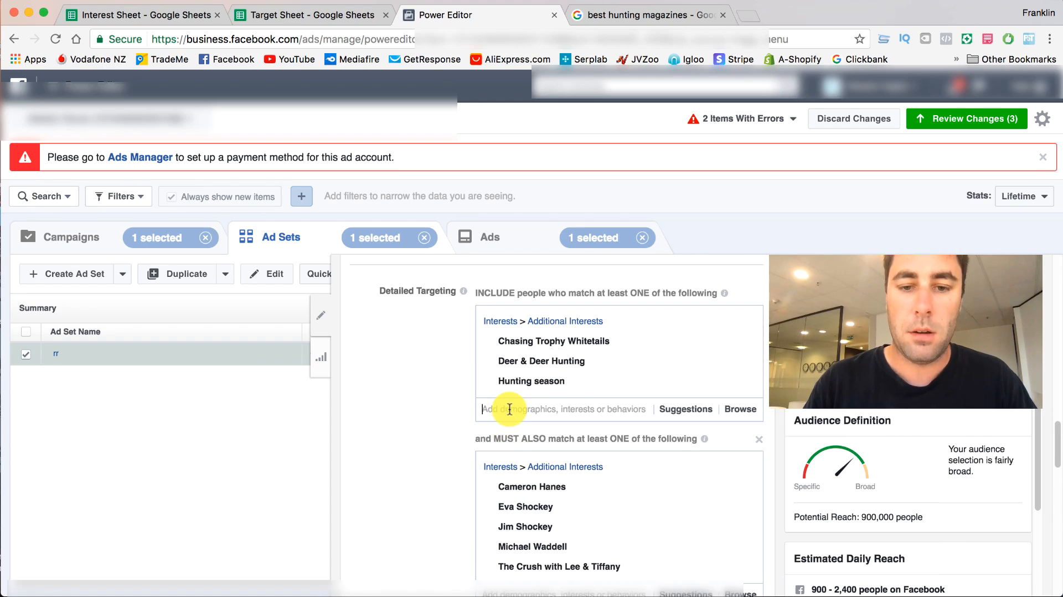
{"action": "left_click", "coordinate": [509, 409]}
{"action": "scroll", "coordinate": [548, 460], "scroll_direction": "down", "scroll_amount": 3}
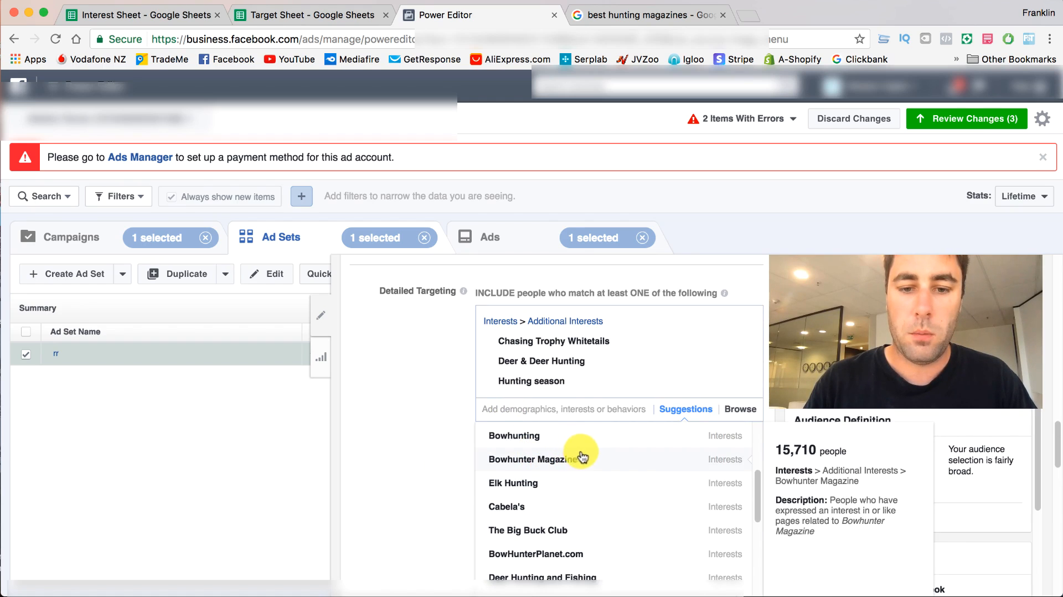
{"action": "scroll", "coordinate": [599, 535], "scroll_direction": "down", "scroll_amount": 2}
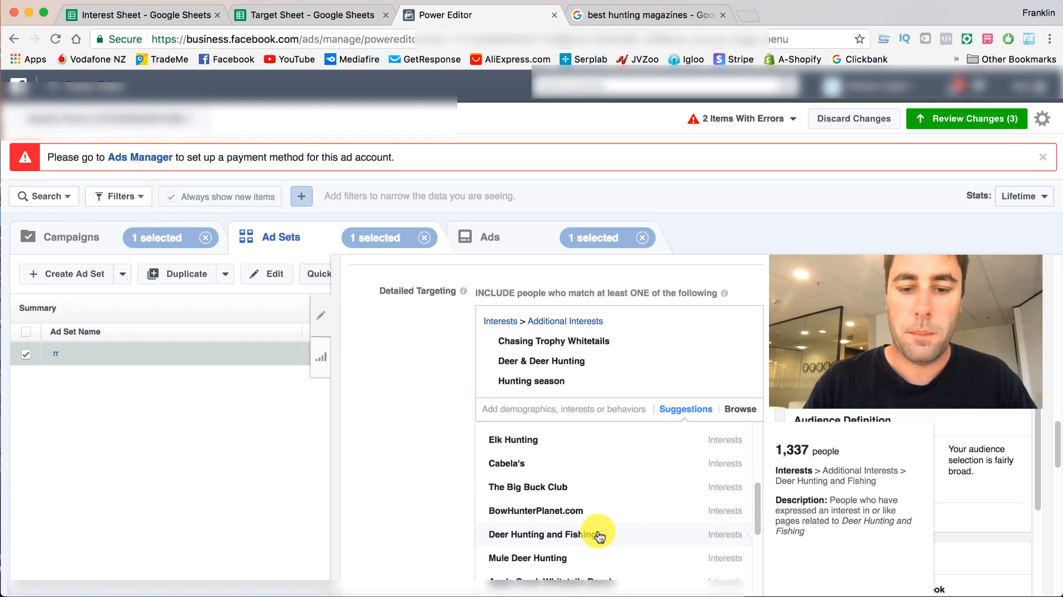
{"action": "scroll", "coordinate": [599, 534], "scroll_direction": "down", "scroll_amount": 2}
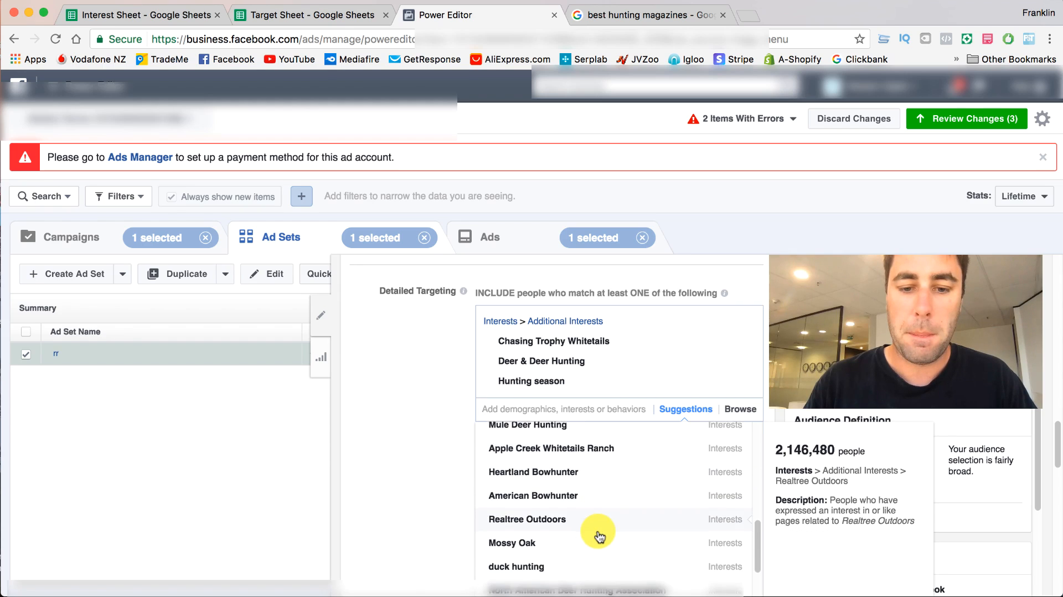
{"action": "scroll", "coordinate": [599, 535], "scroll_direction": "down", "scroll_amount": 3}
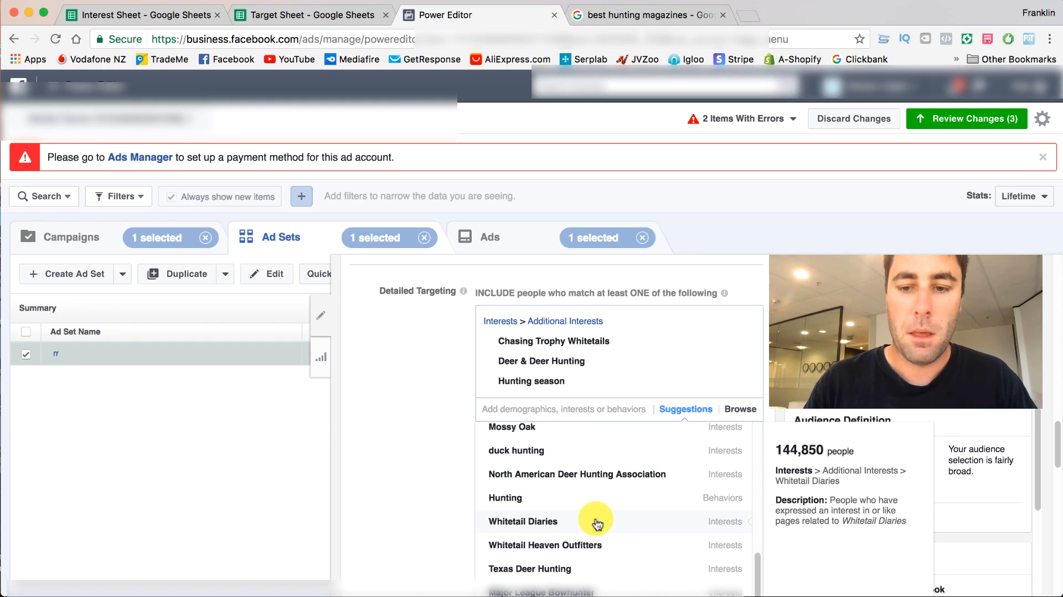
{"action": "left_click", "coordinate": [597, 524]}
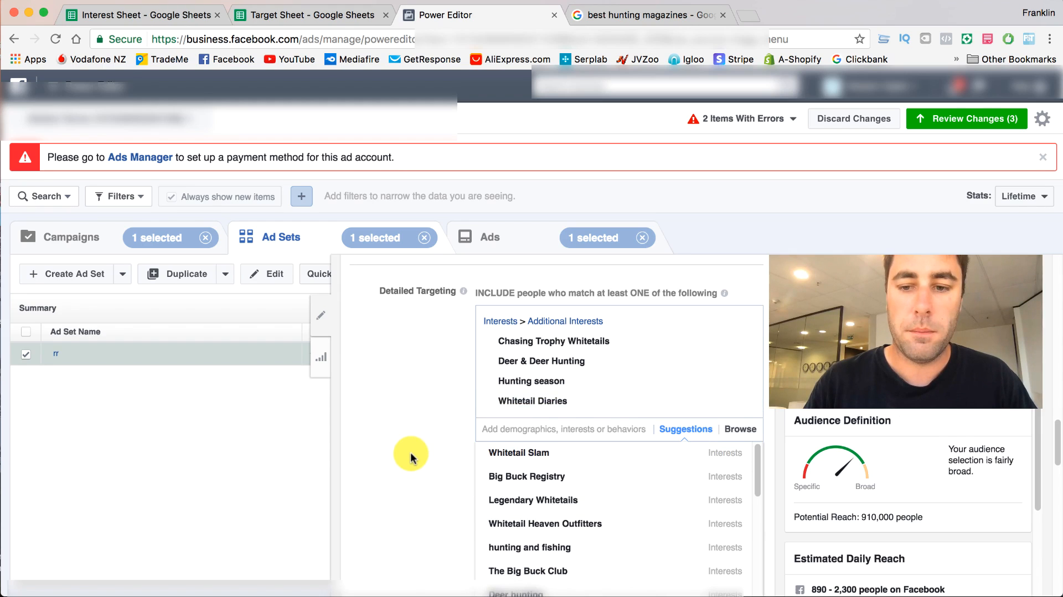
{"action": "mouse_move", "coordinate": [742, 407]}
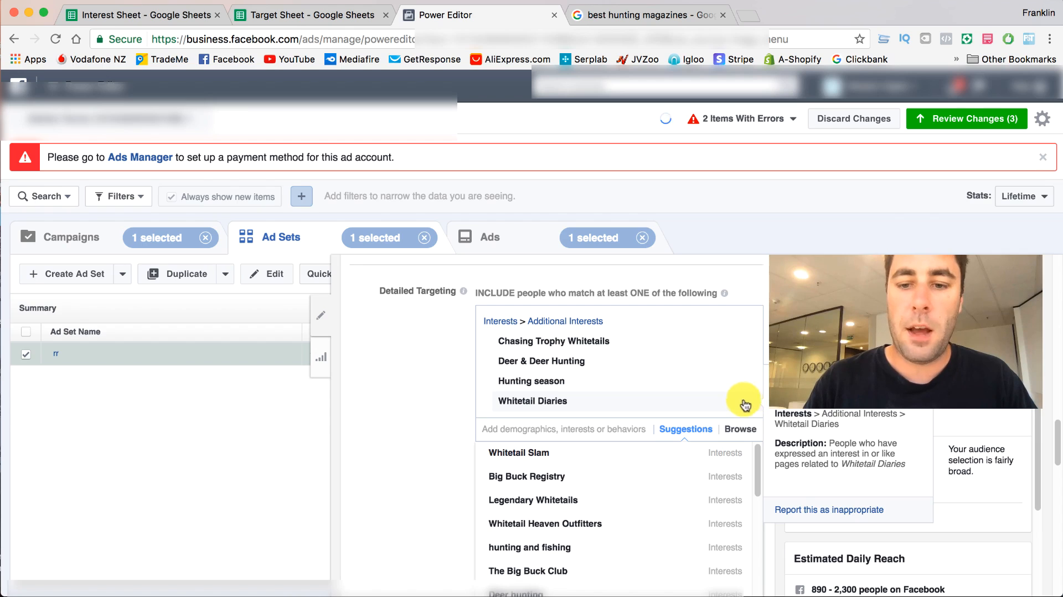
{"action": "left_click", "coordinate": [745, 403]}
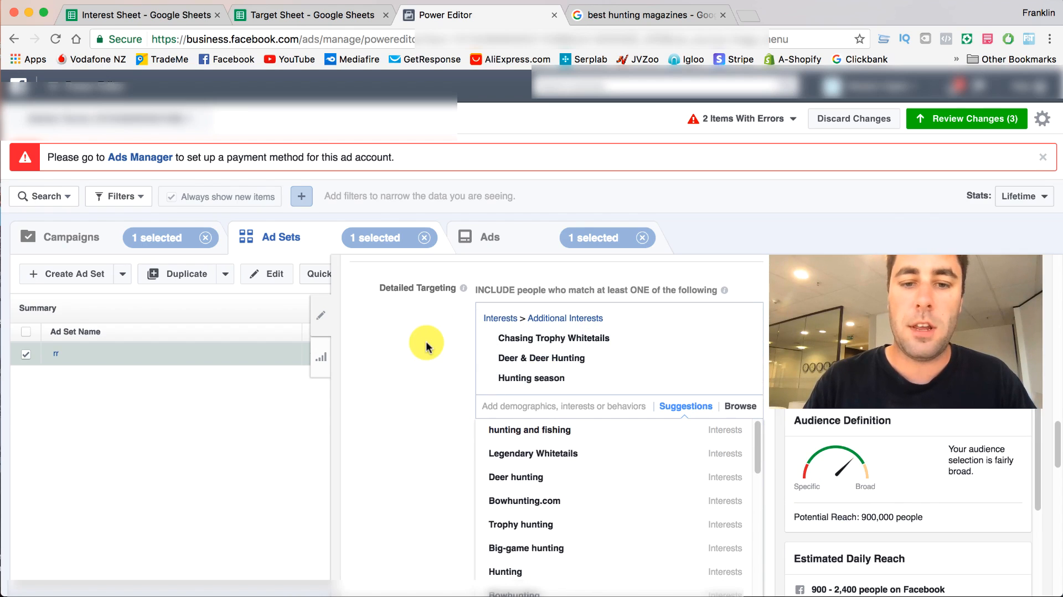
- Review the interests chosen in the include group and in both must-also-match groups of the detailed targeting
{"action": "scroll", "coordinate": [404, 351], "scroll_direction": "down", "scroll_amount": 1}
{"action": "scroll", "coordinate": [426, 313], "scroll_direction": "up", "scroll_amount": 2}
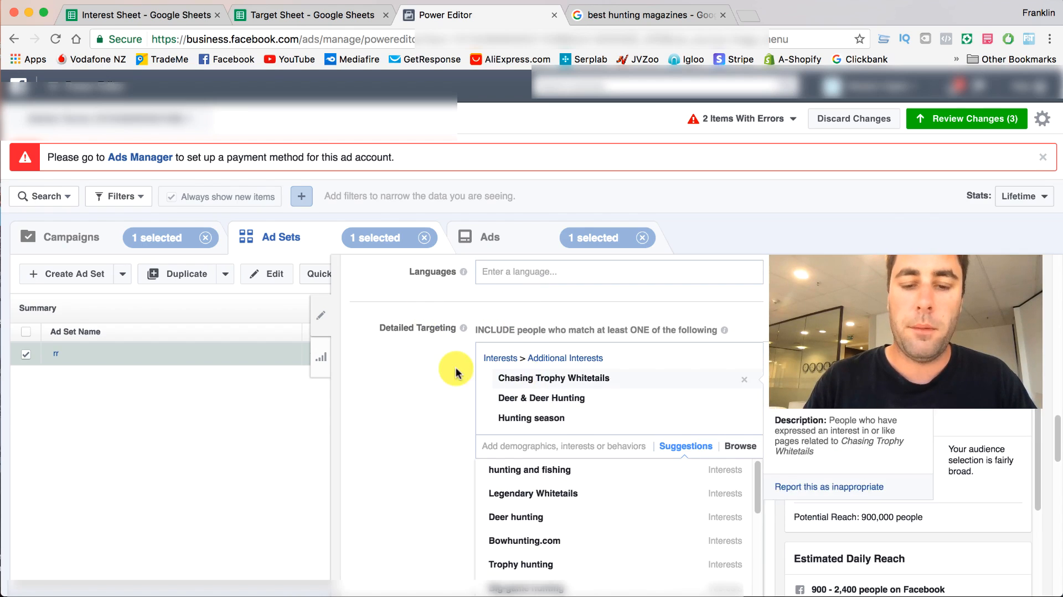
{"action": "scroll", "coordinate": [429, 363], "scroll_direction": "down", "scroll_amount": 3}
{"action": "scroll", "coordinate": [428, 360], "scroll_direction": "down", "scroll_amount": 3}
{"action": "left_click", "coordinate": [465, 423]}
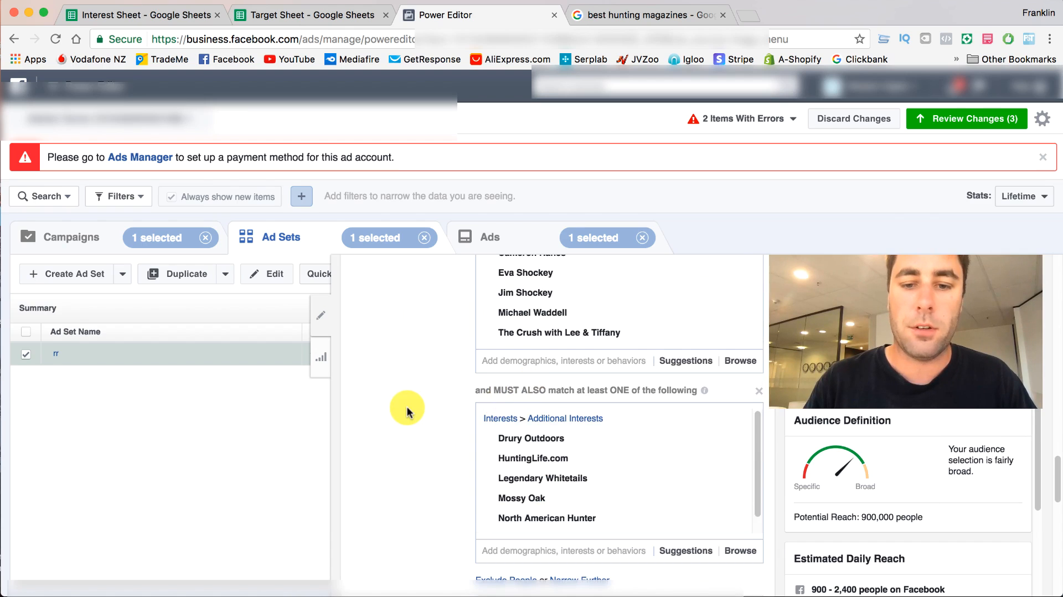
{"action": "scroll", "coordinate": [408, 408], "scroll_direction": "up", "scroll_amount": 2}
{"action": "scroll", "coordinate": [407, 413], "scroll_direction": "down", "scroll_amount": 2}
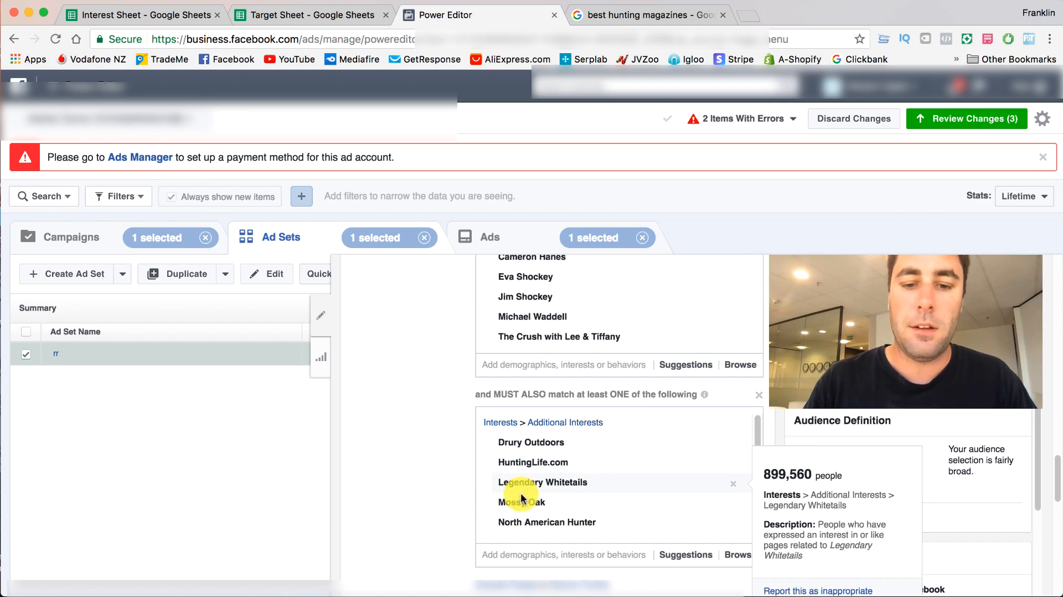
{"action": "scroll", "coordinate": [443, 487], "scroll_direction": "up", "scroll_amount": 3}
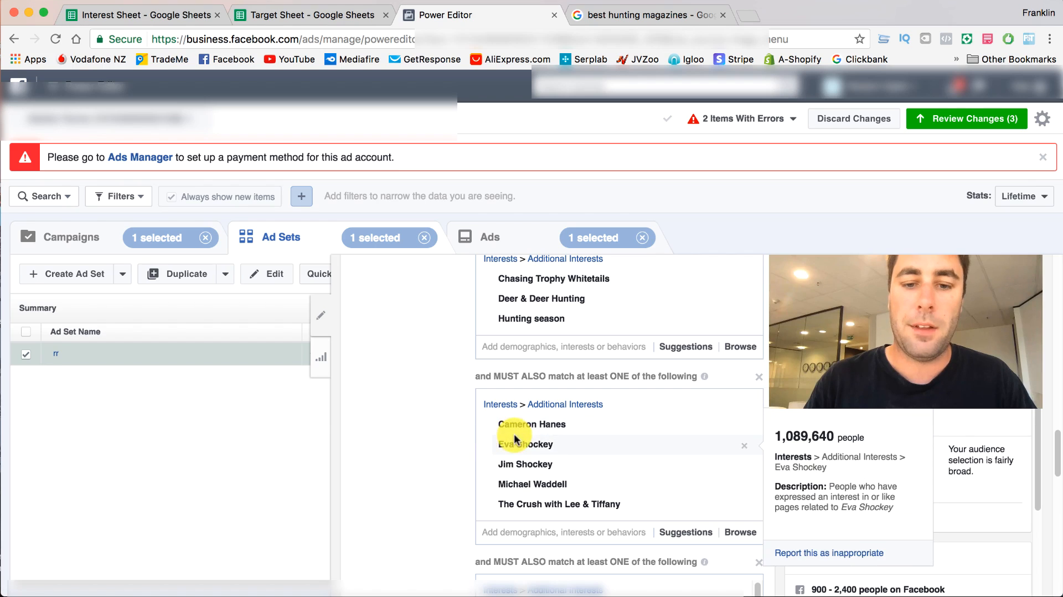
{"action": "mouse_move", "coordinate": [525, 435]}
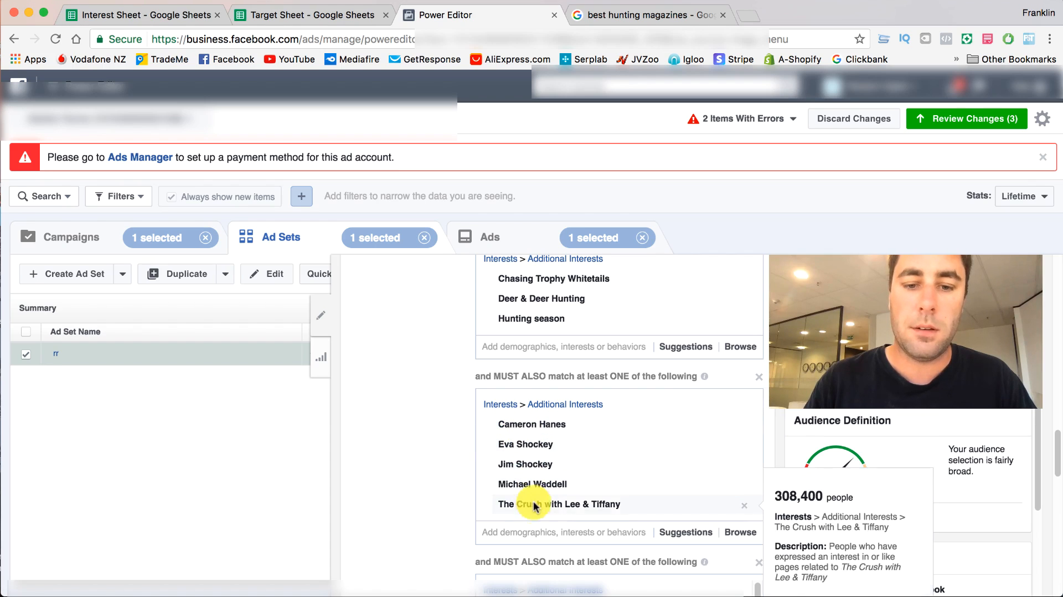
{"action": "scroll", "coordinate": [423, 470], "scroll_direction": "up", "scroll_amount": 2}
{"action": "mouse_move", "coordinate": [508, 397]}
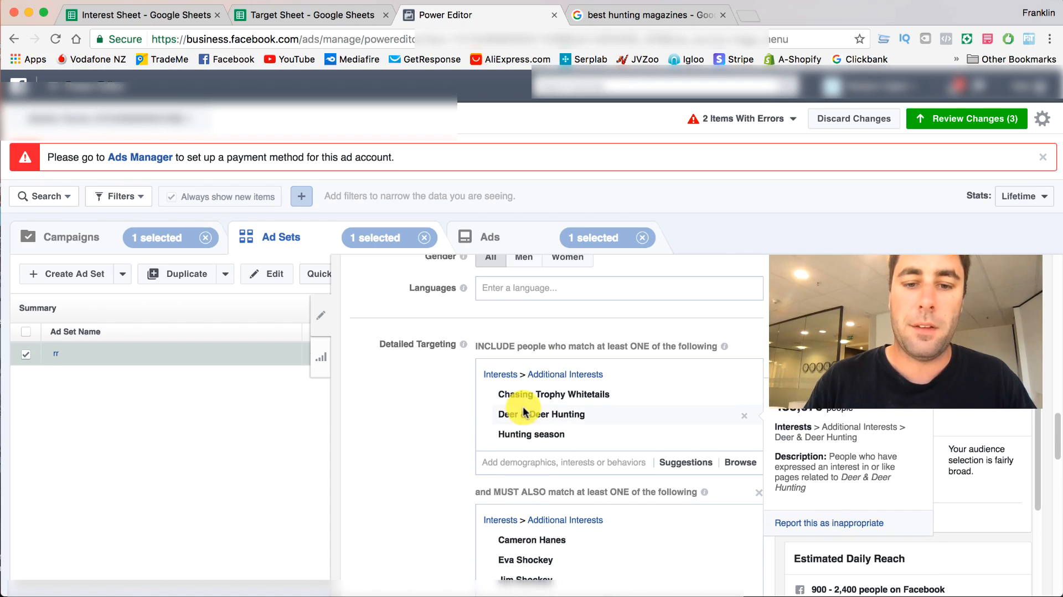
{"action": "scroll", "coordinate": [415, 378], "scroll_direction": "down", "scroll_amount": 2}
{"action": "mouse_move", "coordinate": [534, 308]}
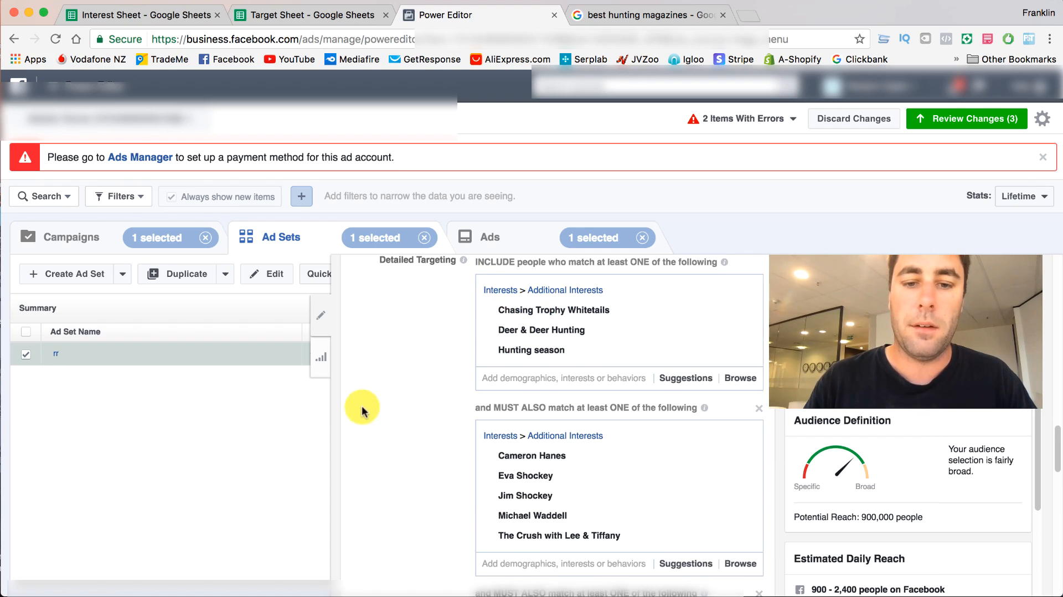
{"action": "scroll", "coordinate": [399, 448], "scroll_direction": "down", "scroll_amount": 2}
{"action": "mouse_move", "coordinate": [504, 574]}
{"action": "scroll", "coordinate": [445, 499], "scroll_direction": "up", "scroll_amount": 2}
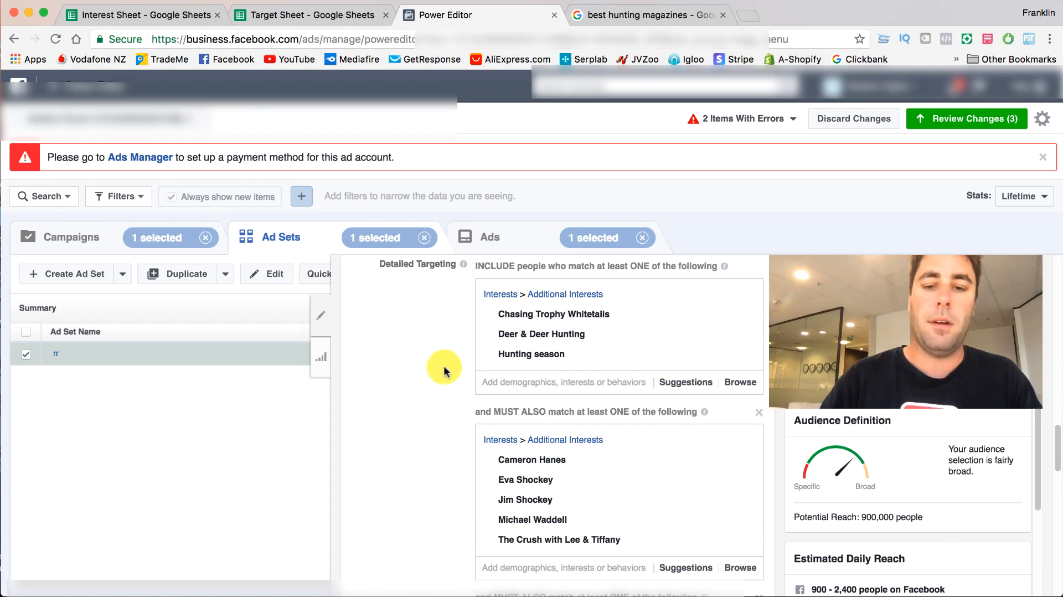
{"action": "scroll", "coordinate": [446, 382], "scroll_direction": "down", "scroll_amount": 1}
{"action": "scroll", "coordinate": [524, 360], "scroll_direction": "down", "scroll_amount": 2}
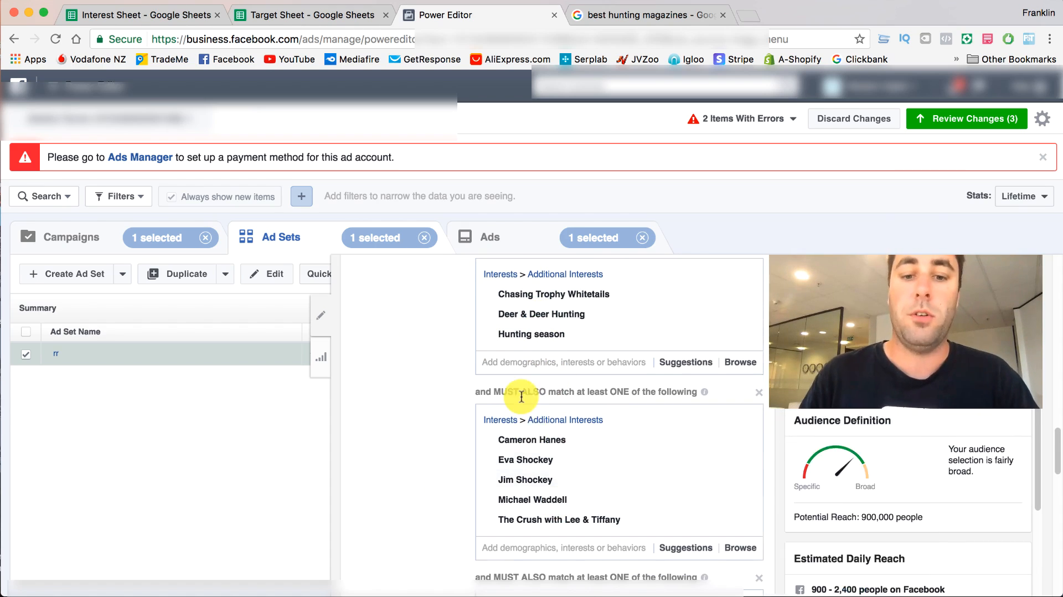
{"action": "scroll", "coordinate": [560, 296], "scroll_direction": "up", "scroll_amount": 2}
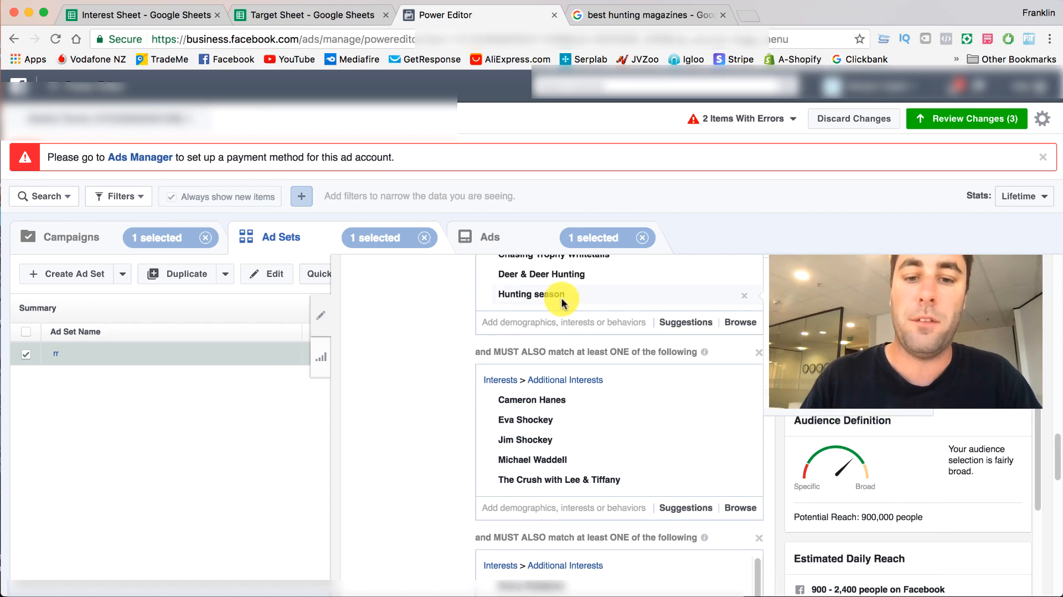
{"action": "scroll", "coordinate": [479, 576], "scroll_direction": "down", "scroll_amount": 1}
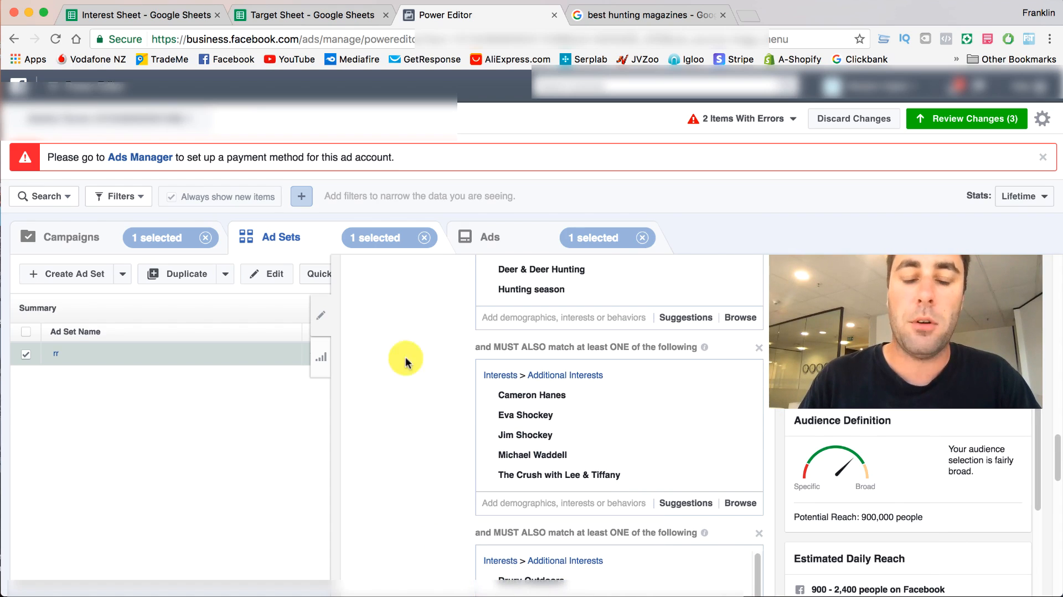
{"action": "scroll", "coordinate": [525, 279], "scroll_direction": "up", "scroll_amount": 1}
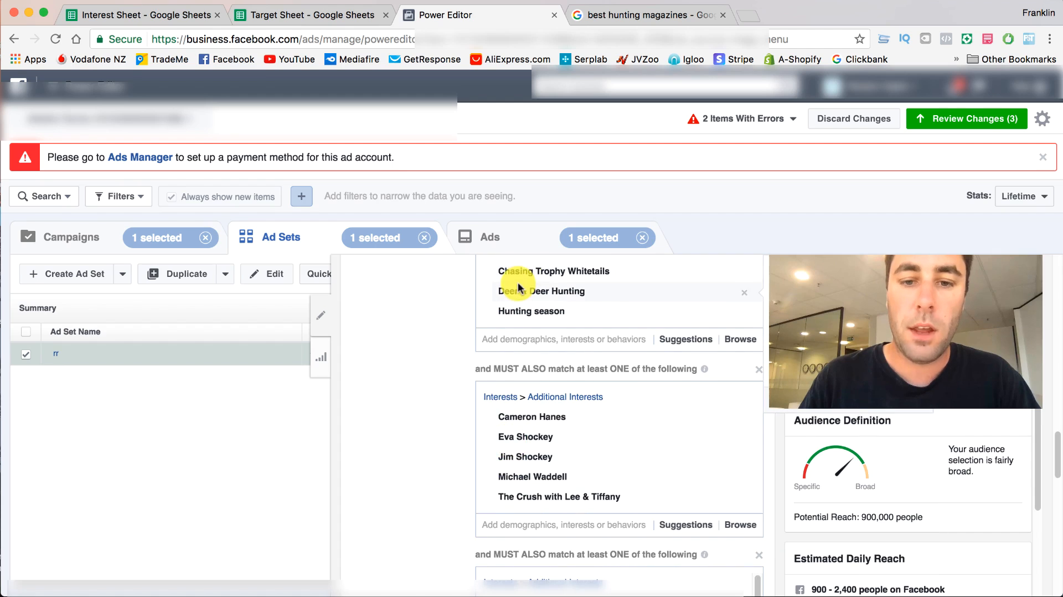
{"action": "scroll", "coordinate": [518, 281], "scroll_direction": "up", "scroll_amount": 1}
{"action": "scroll", "coordinate": [465, 462], "scroll_direction": "down", "scroll_amount": 8}
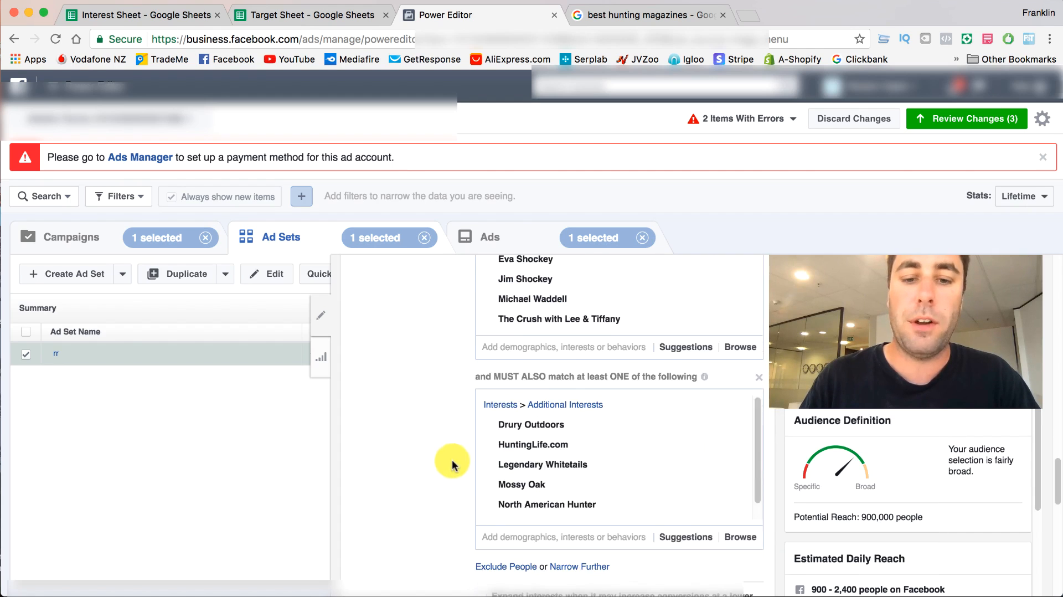
- Narrow the detailed targeting further with a third, empty must-also-match group below the companies and shows group
{"action": "scroll", "coordinate": [480, 479], "scroll_direction": "down", "scroll_amount": 1}
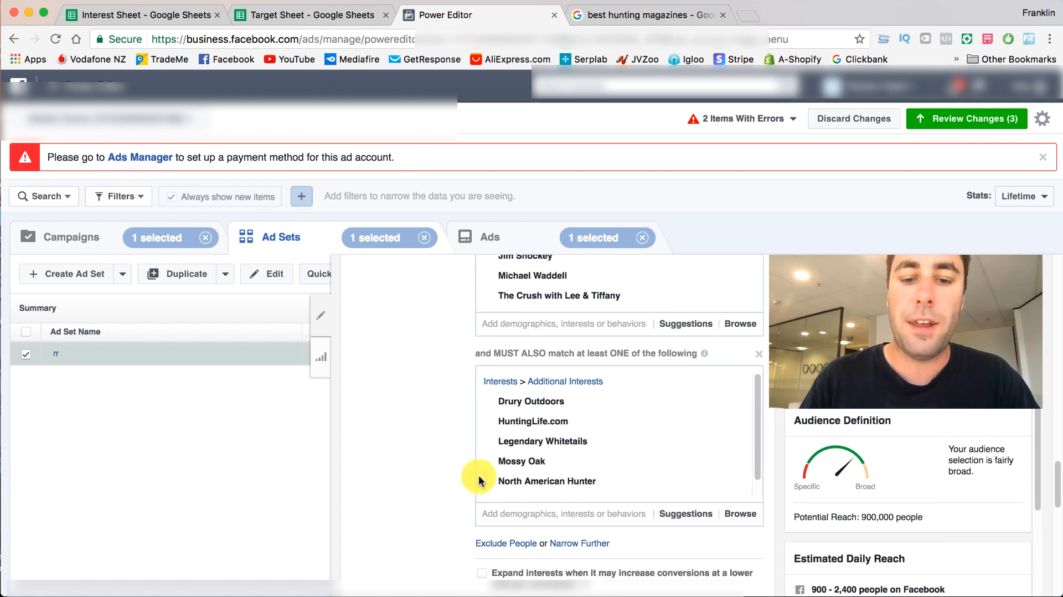
{"action": "left_click", "coordinate": [602, 546]}
{"action": "scroll", "coordinate": [601, 544], "scroll_direction": "down", "scroll_amount": 3}
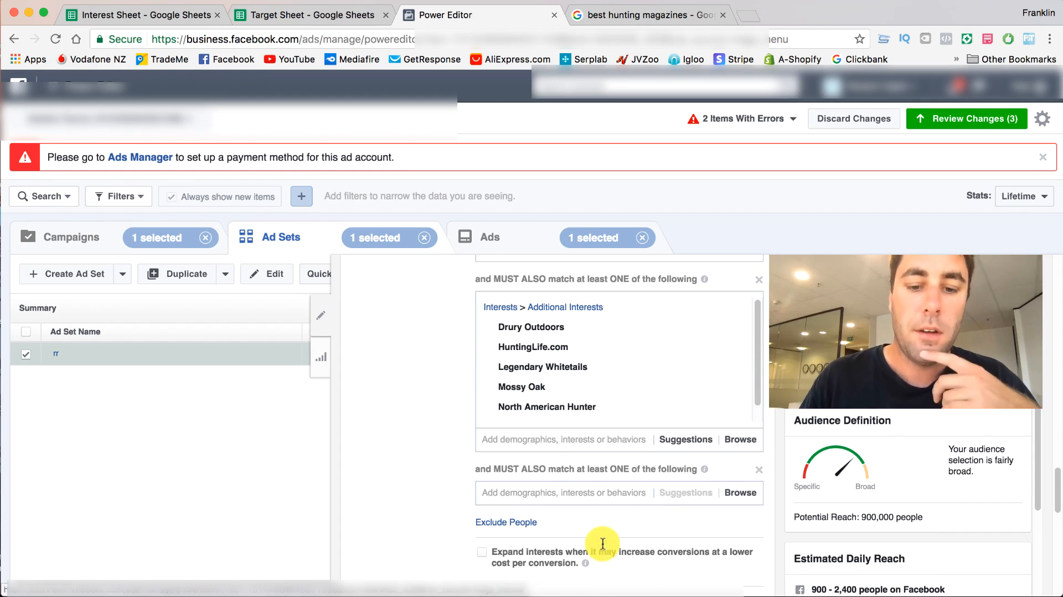
{"action": "left_click", "coordinate": [557, 494]}
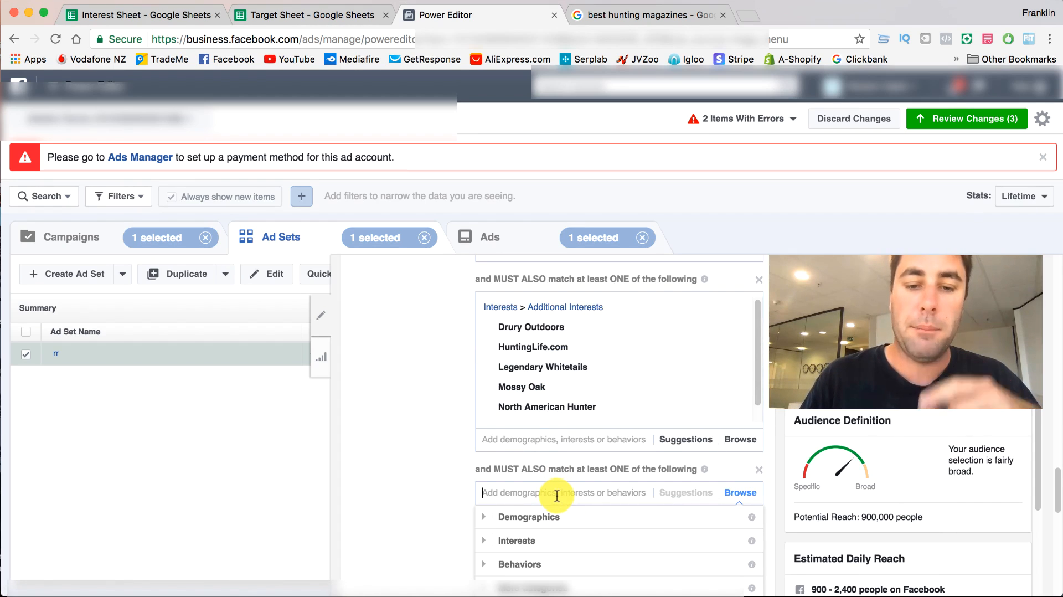
{"action": "left_click", "coordinate": [424, 450]}
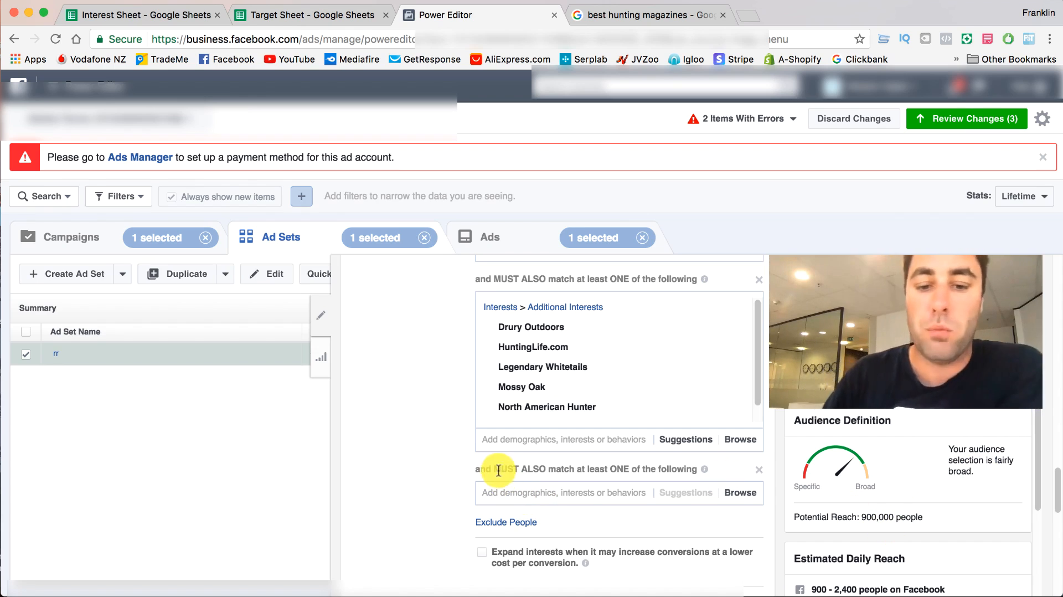
- Review the ad set's audience settings, then check the Interest Sheet and the Websites column of the Target Sheet
{"action": "scroll", "coordinate": [487, 468], "scroll_direction": "up", "scroll_amount": 5}
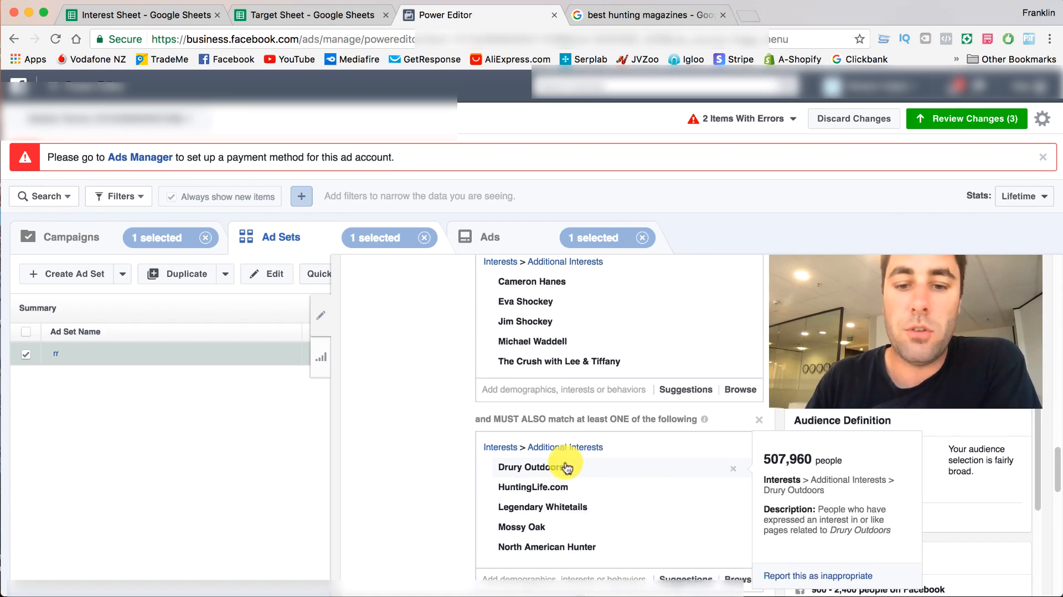
{"action": "scroll", "coordinate": [546, 475], "scroll_direction": "up", "scroll_amount": 10}
{"action": "scroll", "coordinate": [619, 433], "scroll_direction": "up", "scroll_amount": 5}
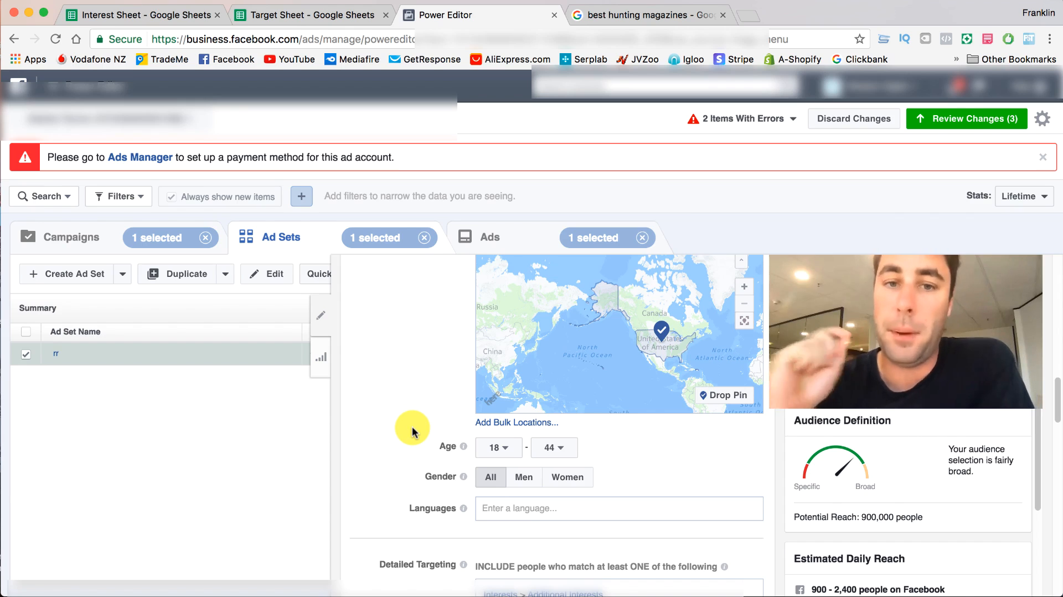
{"action": "scroll", "coordinate": [412, 427], "scroll_direction": "down", "scroll_amount": 1}
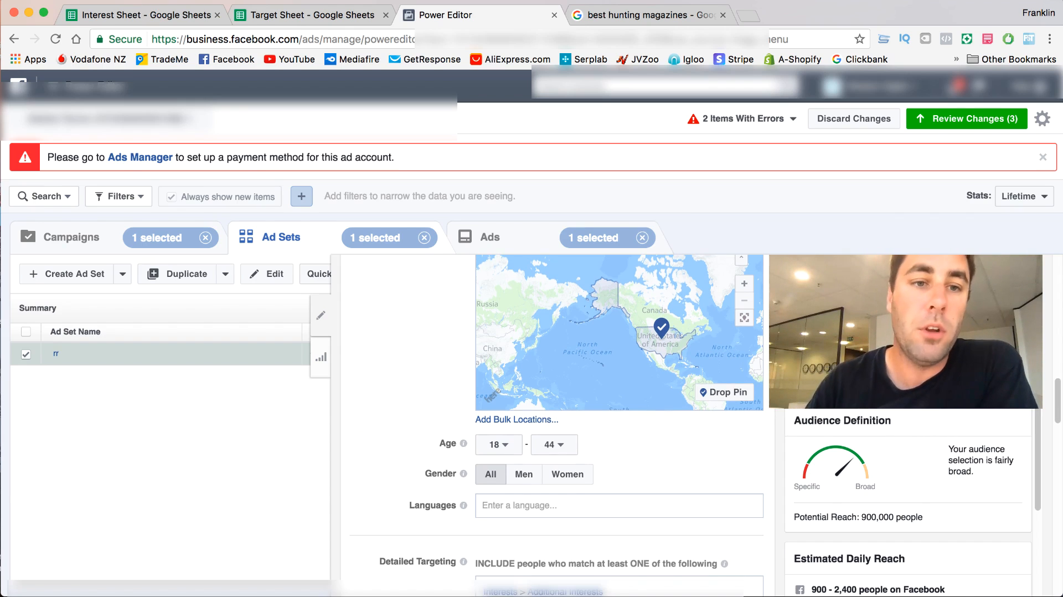
{"action": "left_click", "coordinate": [175, 15]}
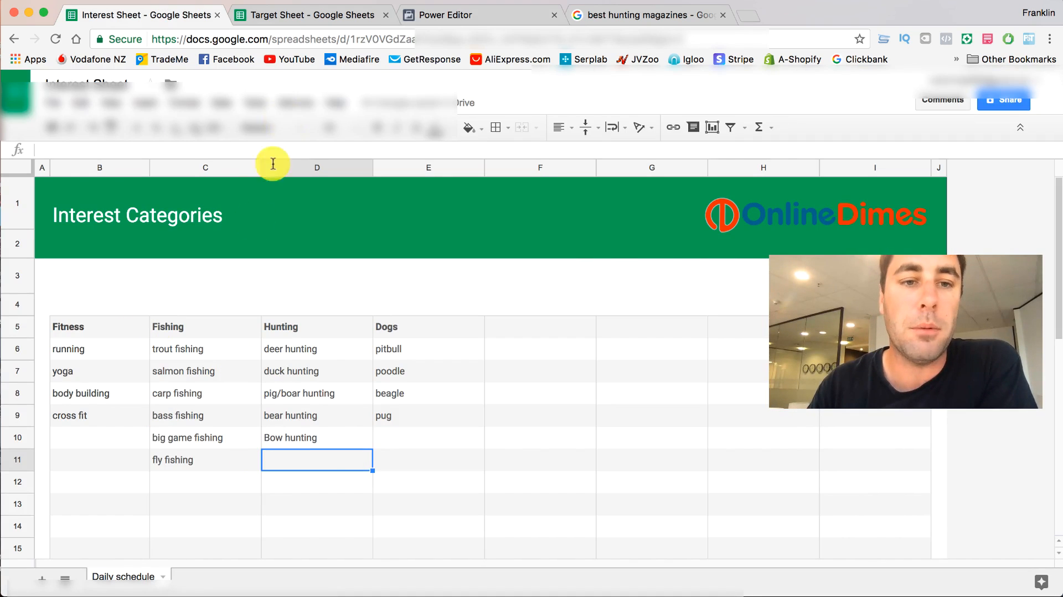
{"action": "left_click", "coordinate": [280, 17]}
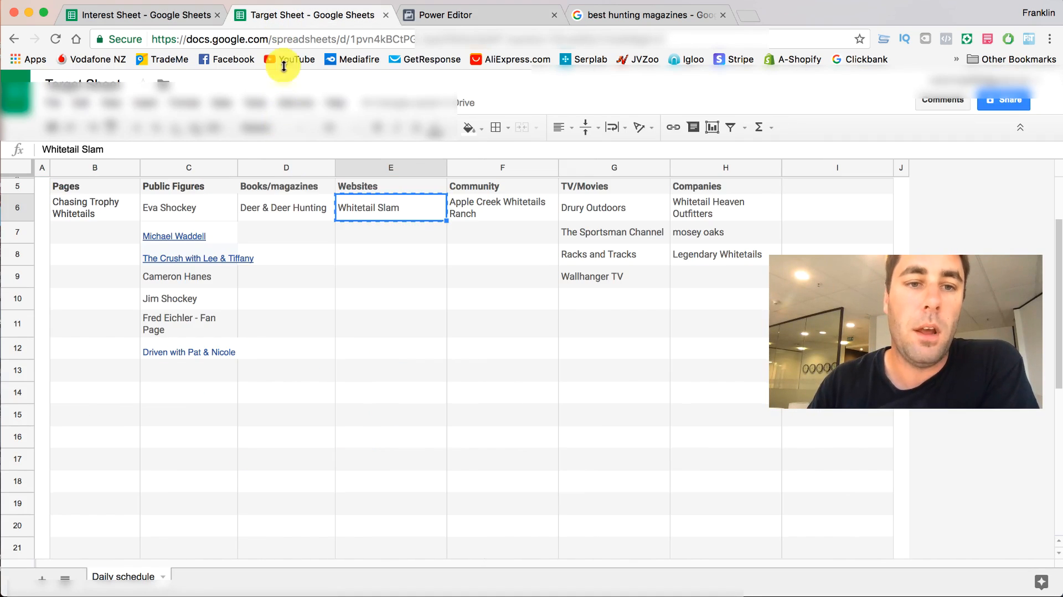
{"action": "left_click", "coordinate": [388, 238]}
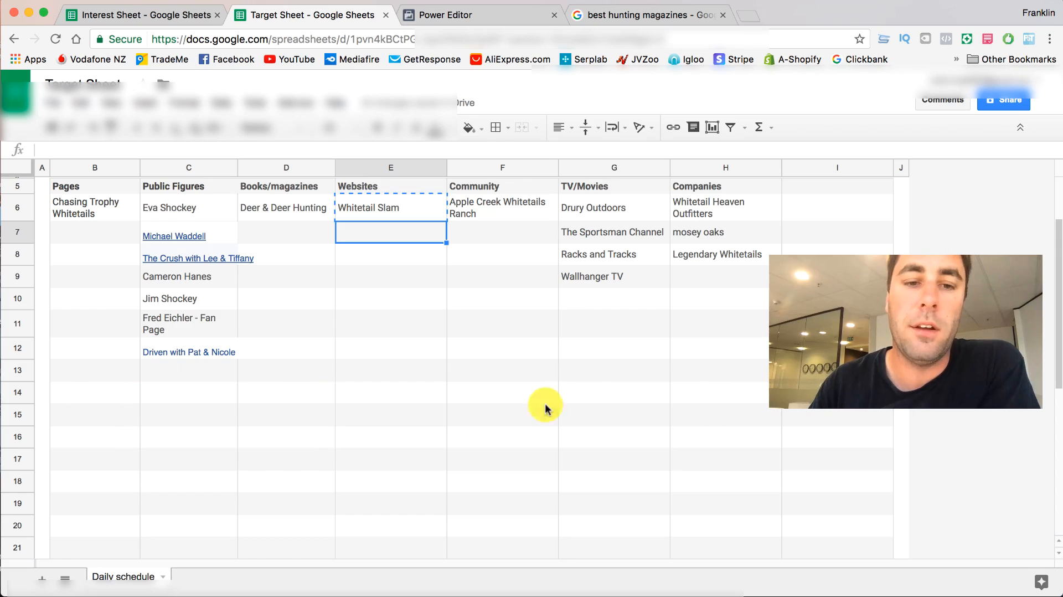
{"action": "left_click", "coordinate": [598, 354]}
{"action": "left_click", "coordinate": [398, 218]}
{"action": "left_click", "coordinate": [394, 241]}
{"action": "left_click", "coordinate": [395, 271]}
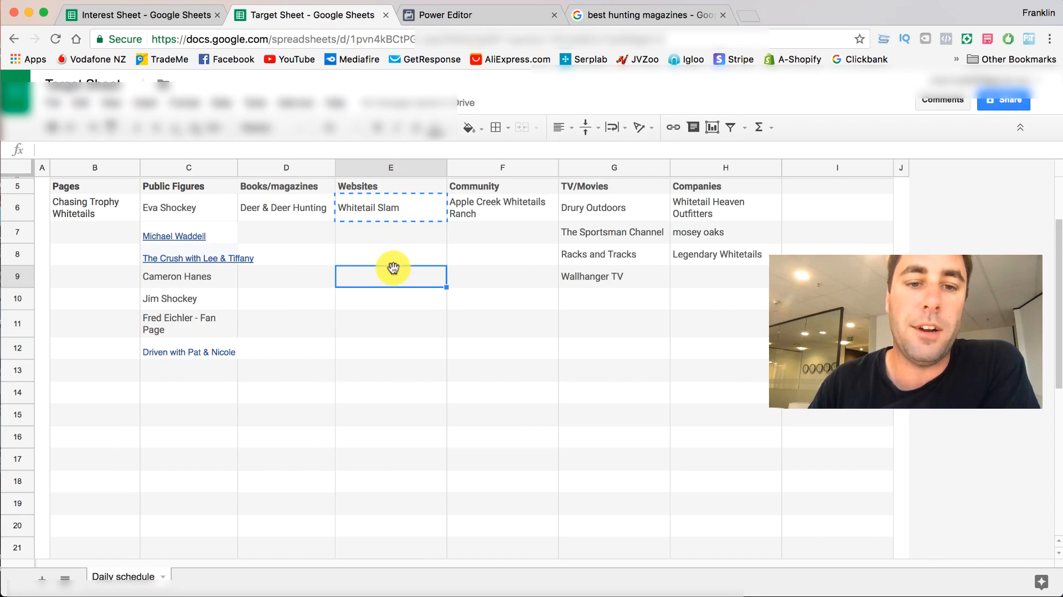
{"action": "left_click", "coordinate": [370, 256]}
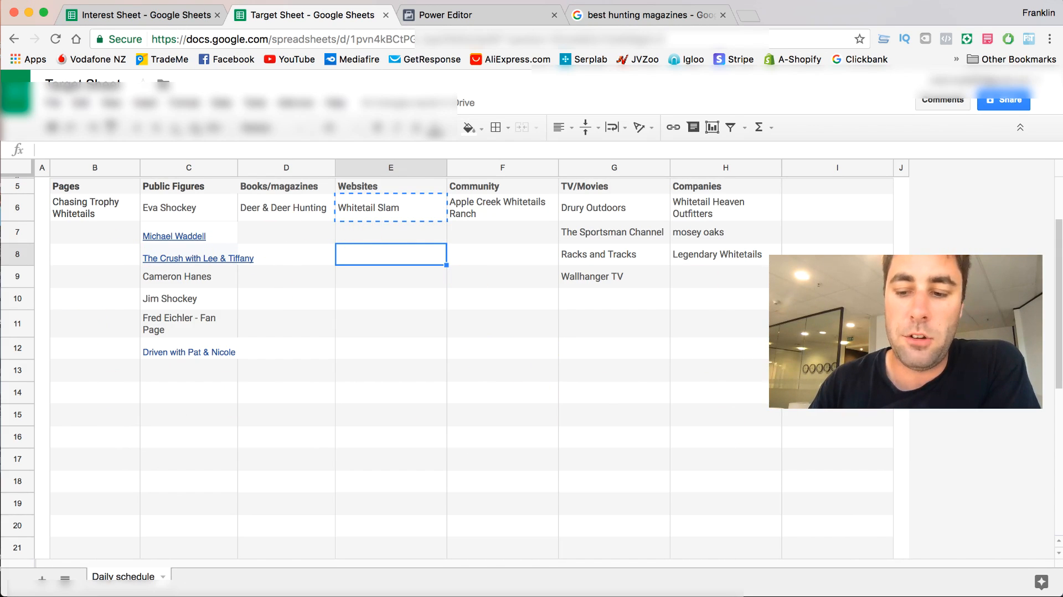
- Switch to the text editor and bring up the untitled deer hunting note over the Target Sheet
{"action": "left_click", "coordinate": [985, 595]}
{"action": "left_click_drag", "start_coordinate": [379, 83], "coordinate": [753, 87]}
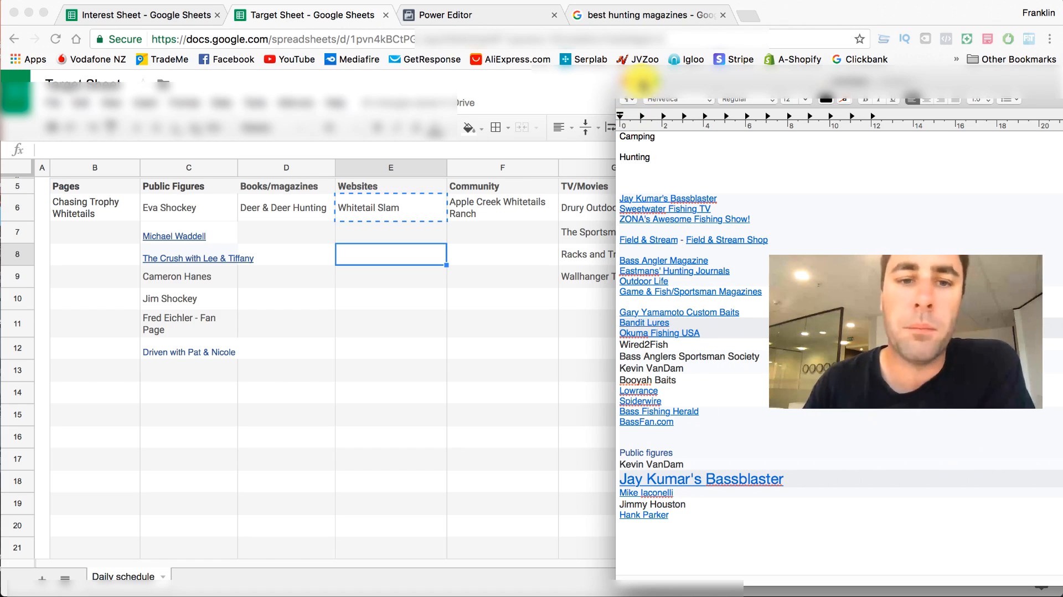
{"action": "left_click", "coordinate": [642, 82]}
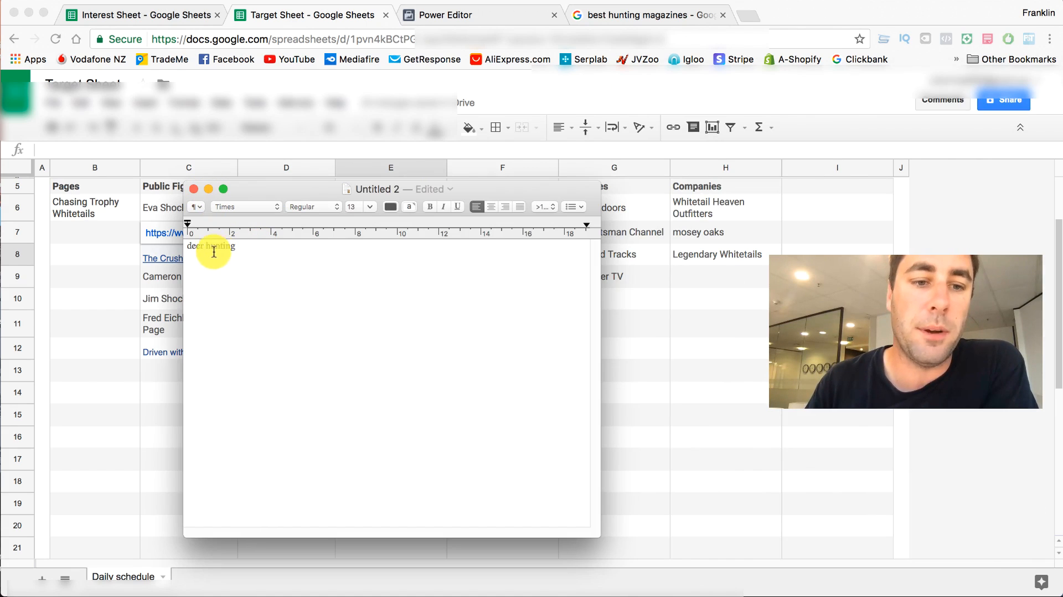
- Move the deer hunting note aside from the Target Sheet and return to the ad set in Power Editor
{"action": "left_click_drag", "start_coordinate": [260, 188], "coordinate": [73, 304]}
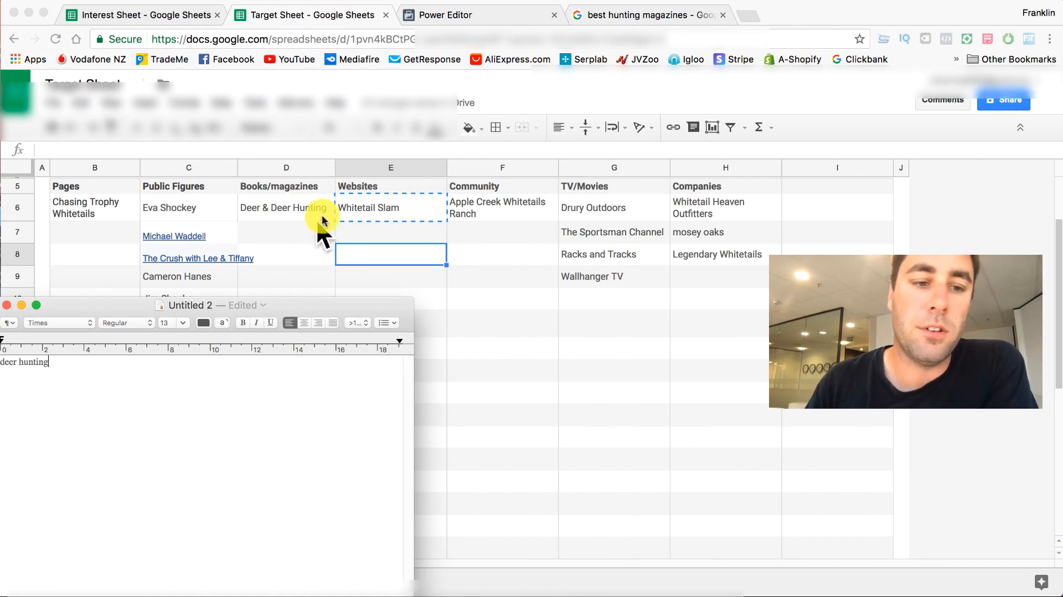
{"action": "left_click", "coordinate": [522, 6]}
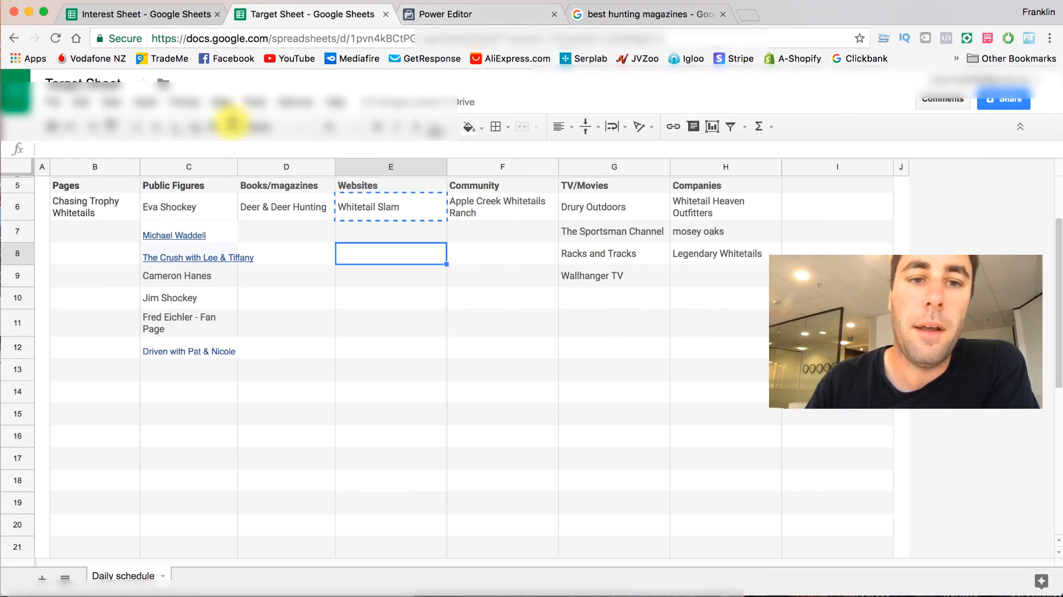
{"action": "left_click", "coordinate": [446, 16]}
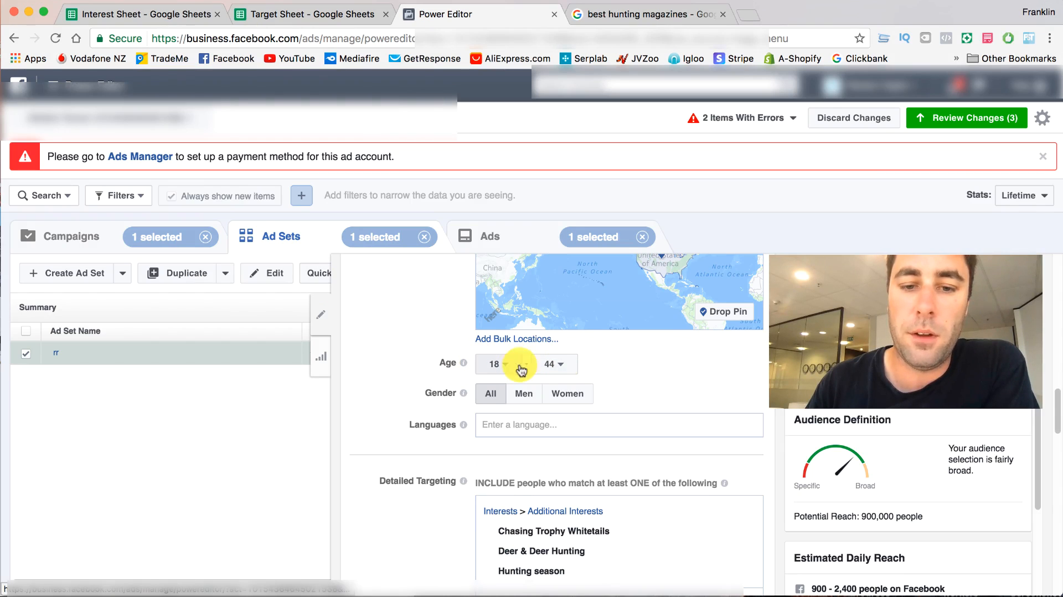
- Examine the ad set's potential reach and its estimated daily reach on Facebook and Instagram
{"action": "scroll", "coordinate": [864, 504], "scroll_direction": "down", "scroll_amount": 2}
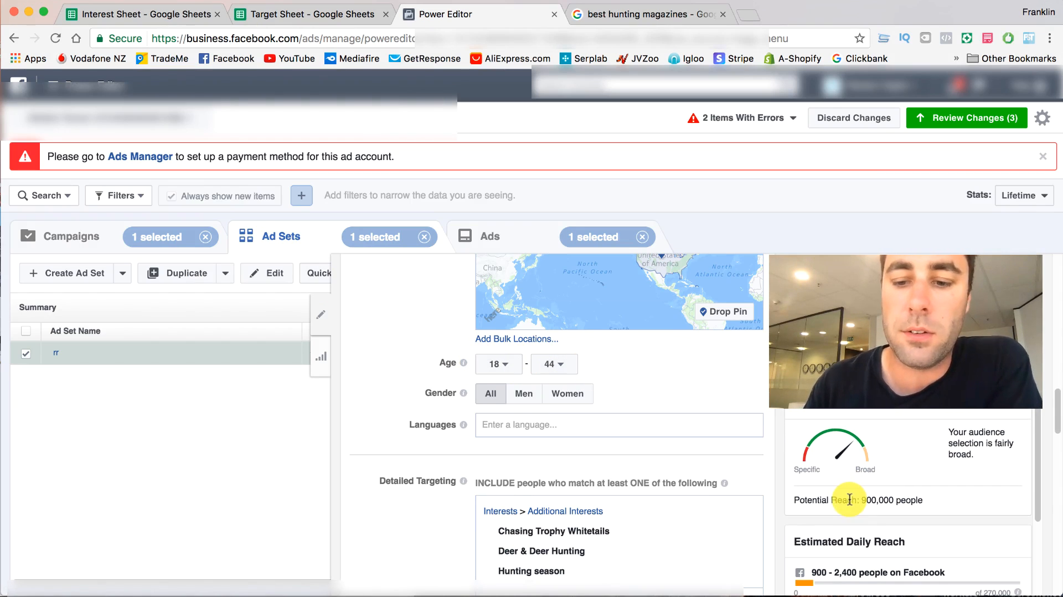
{"action": "scroll", "coordinate": [844, 496], "scroll_direction": "down", "scroll_amount": 3}
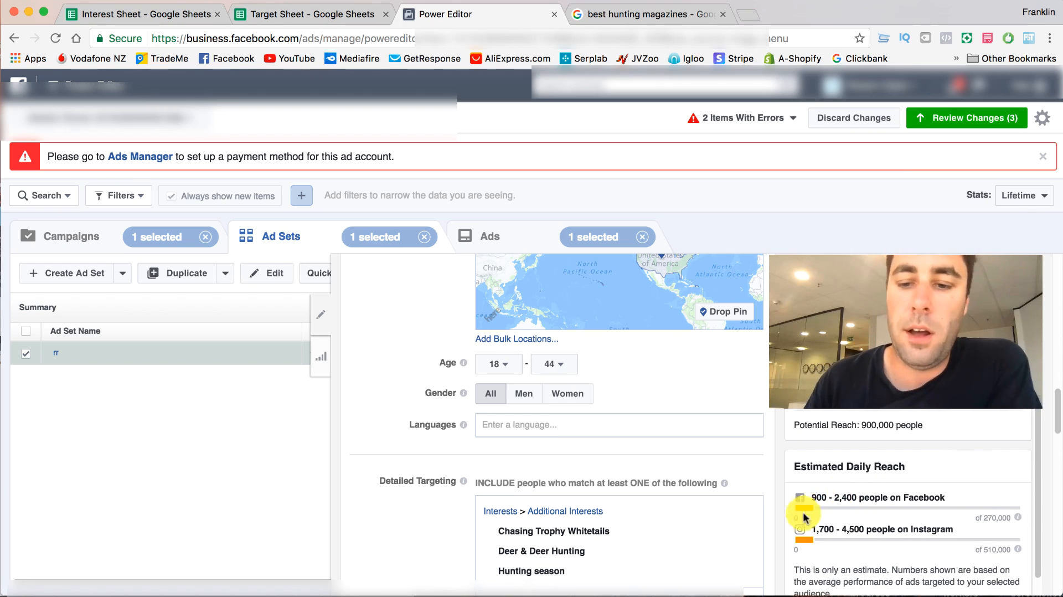
{"action": "scroll", "coordinate": [576, 380], "scroll_direction": "down", "scroll_amount": 4}
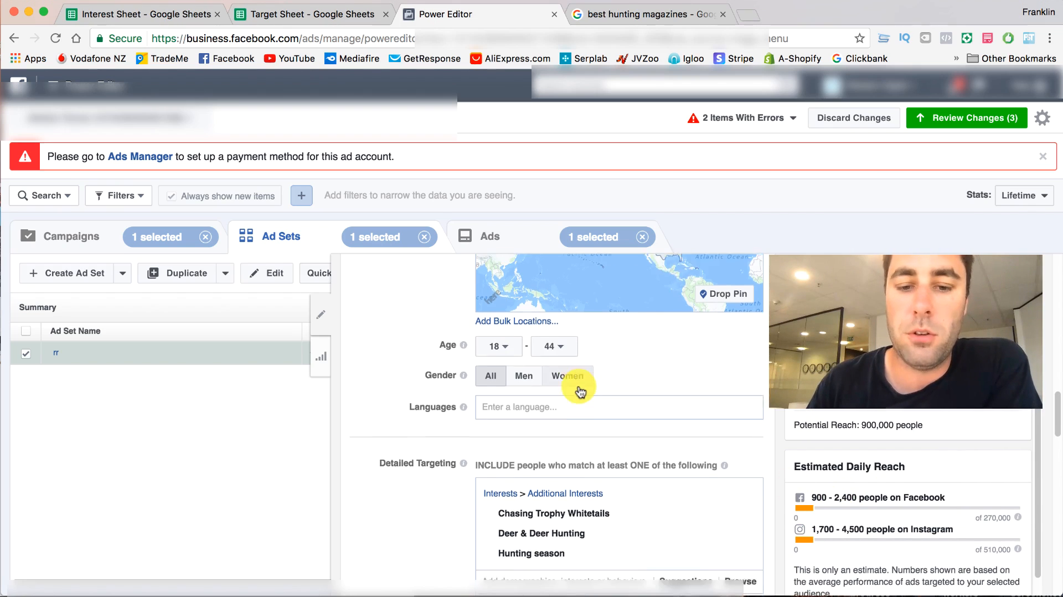
{"action": "scroll", "coordinate": [547, 392], "scroll_direction": "up", "scroll_amount": 5}
{"action": "scroll", "coordinate": [423, 384], "scroll_direction": "down", "scroll_amount": 1}
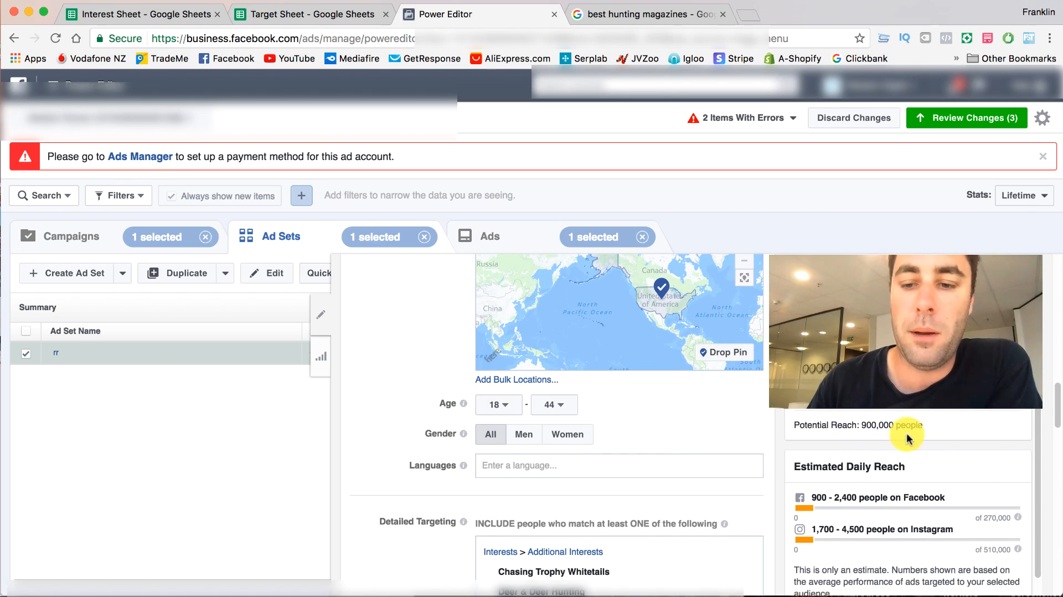
- Review the interests and their individual audience sizes in the include group and the two filled must-also-match groups
{"action": "scroll", "coordinate": [499, 421], "scroll_direction": "down", "scroll_amount": 5}
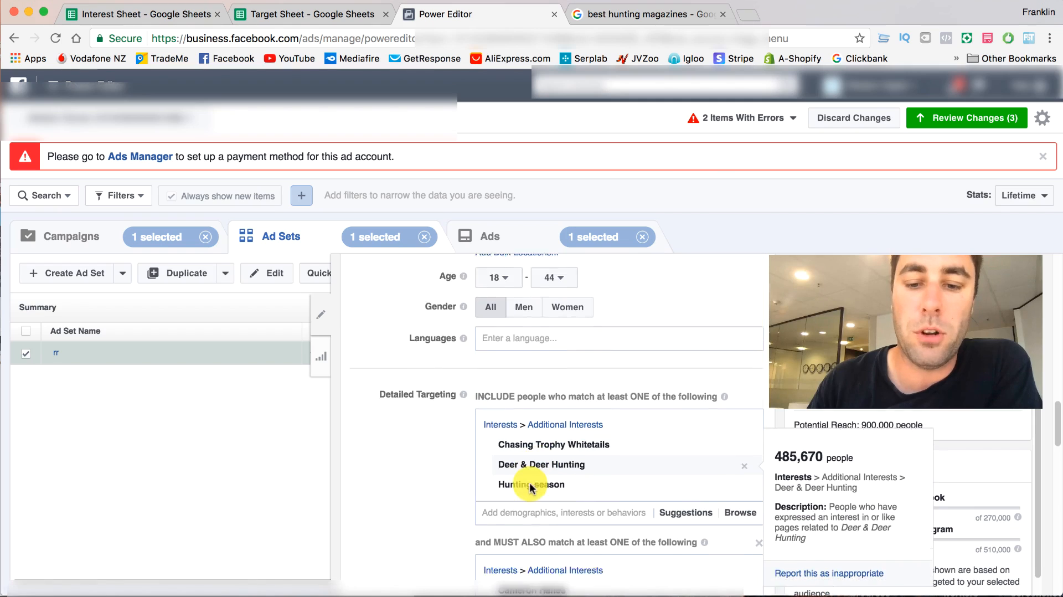
{"action": "scroll", "coordinate": [527, 488], "scroll_direction": "down", "scroll_amount": 2}
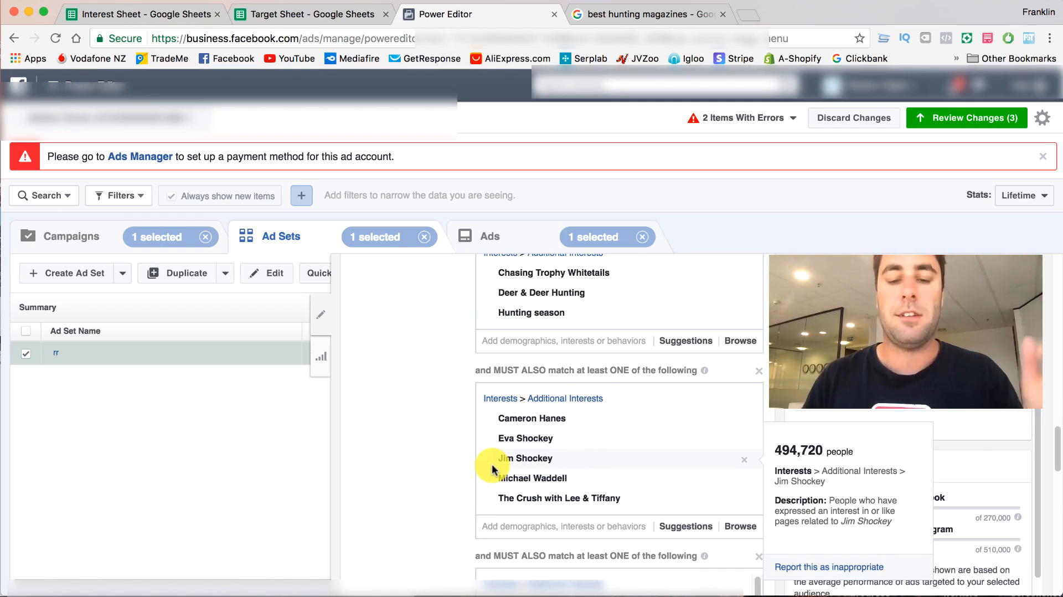
{"action": "scroll", "coordinate": [491, 469], "scroll_direction": "up", "scroll_amount": 1}
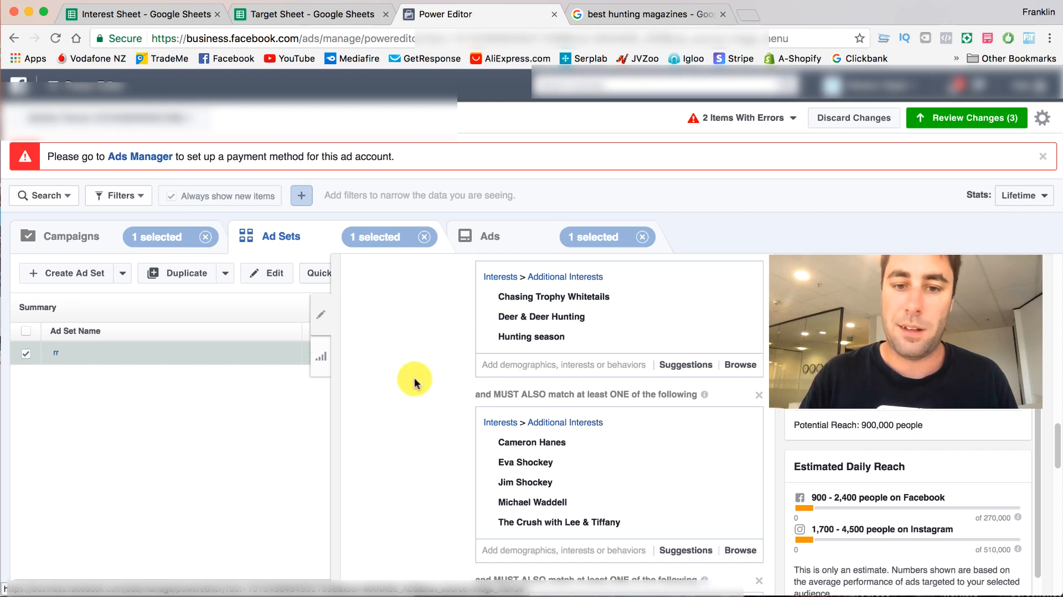
{"action": "mouse_move", "coordinate": [509, 461]}
{"action": "scroll", "coordinate": [488, 443], "scroll_direction": "down", "scroll_amount": 3}
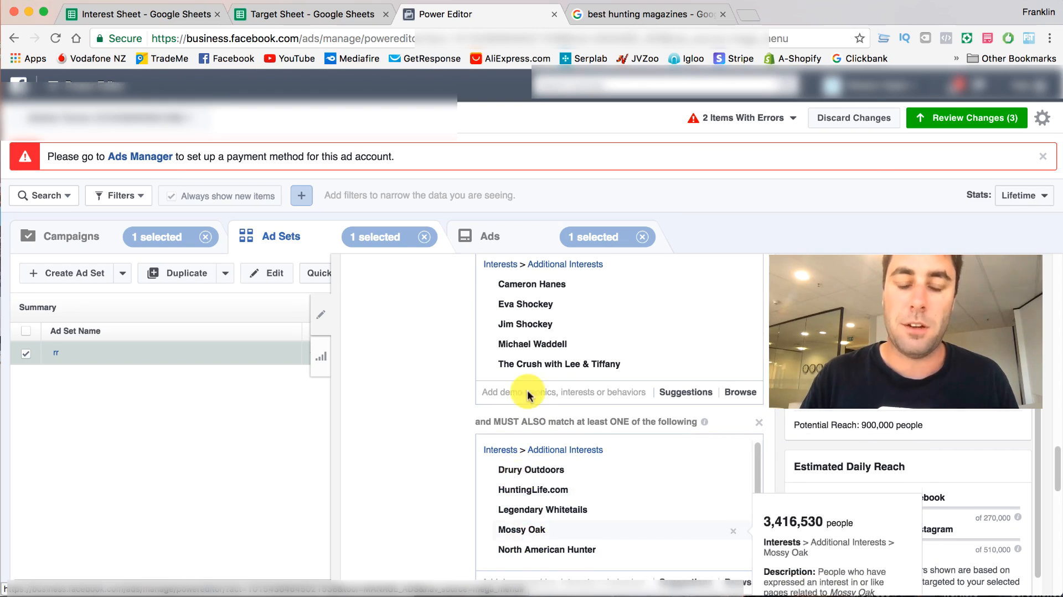
{"action": "mouse_move", "coordinate": [535, 361]}
{"action": "scroll", "coordinate": [535, 365], "scroll_direction": "up", "scroll_amount": 4}
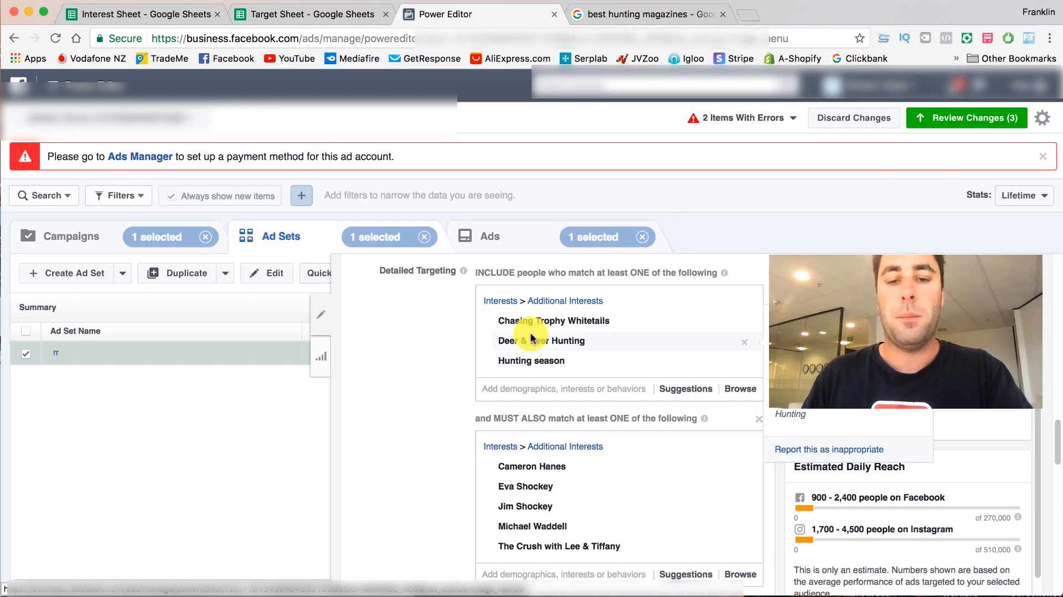
{"action": "scroll", "coordinate": [540, 360], "scroll_direction": "down", "scroll_amount": 2}
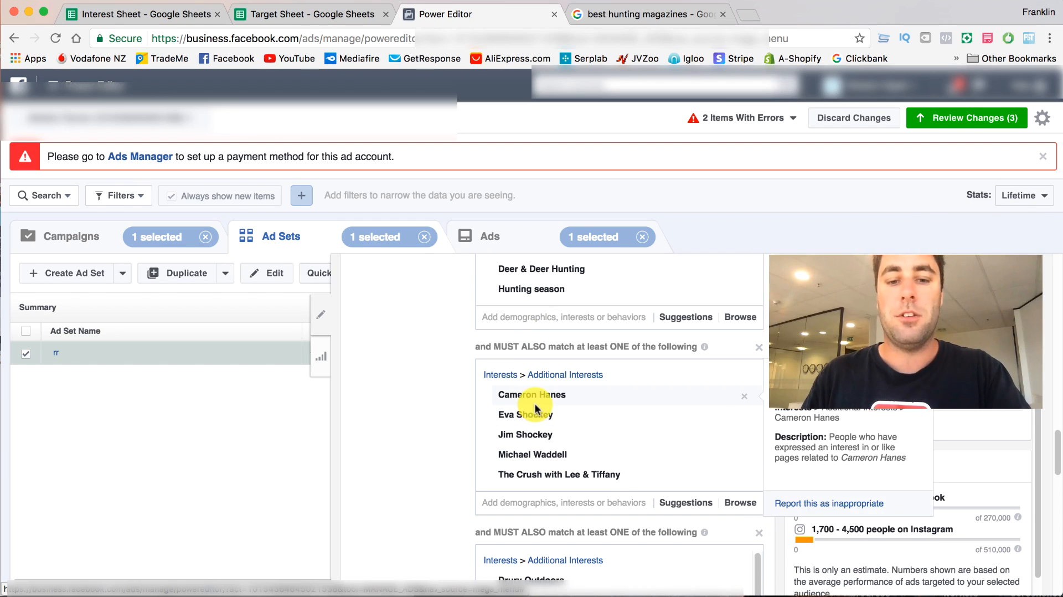
{"action": "mouse_move", "coordinate": [542, 412]}
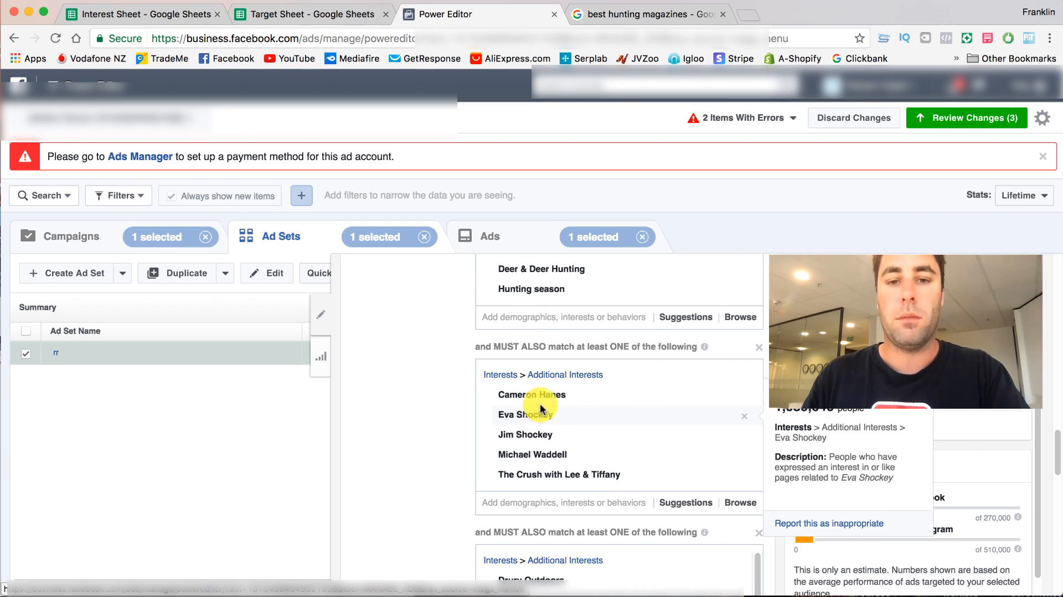
{"action": "scroll", "coordinate": [549, 435], "scroll_direction": "down", "scroll_amount": 4}
{"action": "mouse_move", "coordinate": [564, 487]}
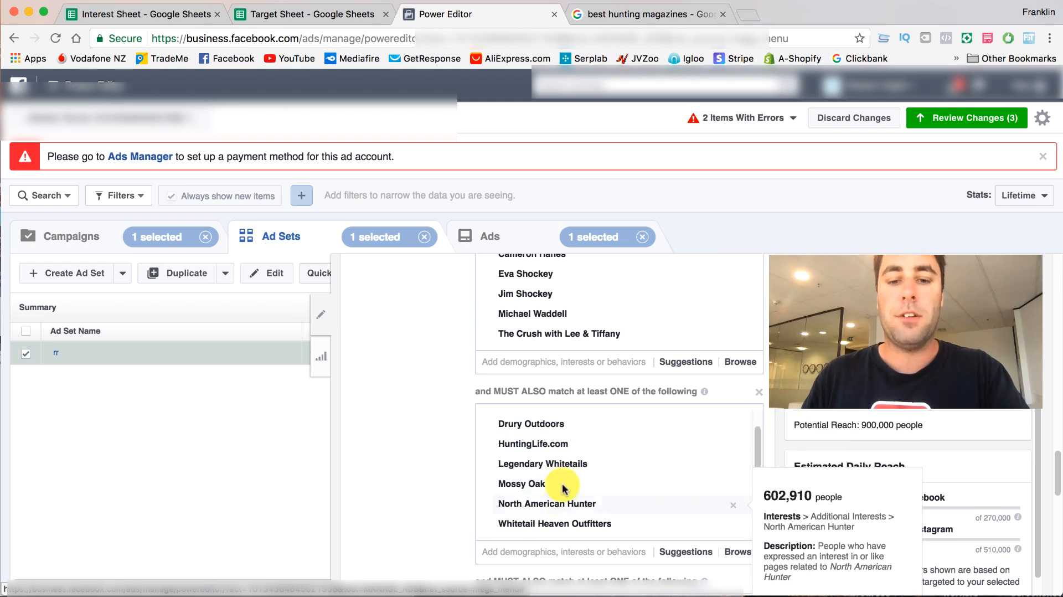
{"action": "scroll", "coordinate": [561, 440], "scroll_direction": "down", "scroll_amount": 1}
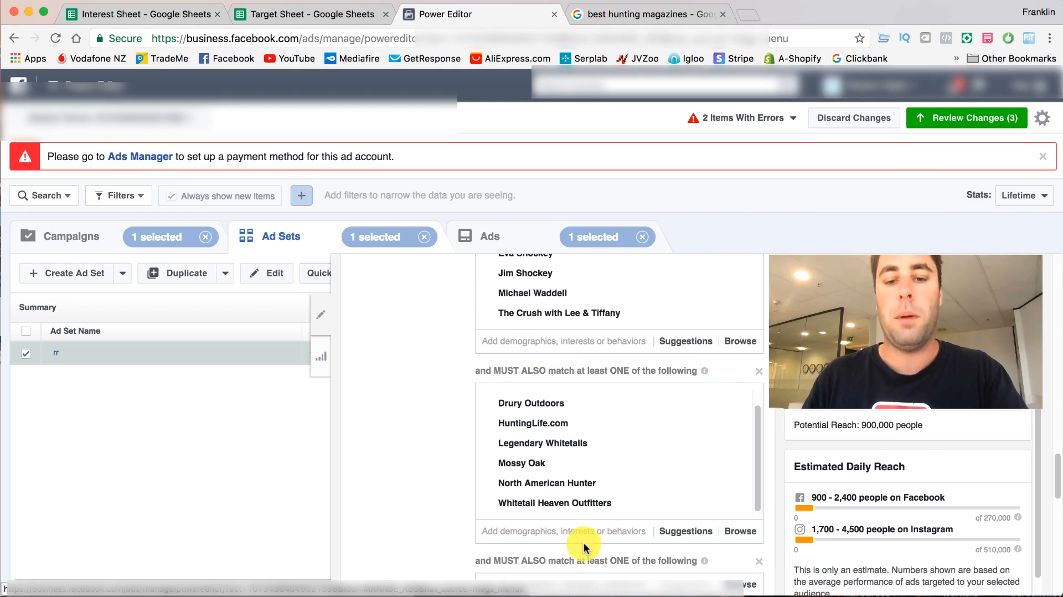
- Compare the Target Sheet with the layered must-also-match groups in Power Editor, then bring up the Interest Sheet's categories
{"action": "left_click", "coordinate": [302, 13]}
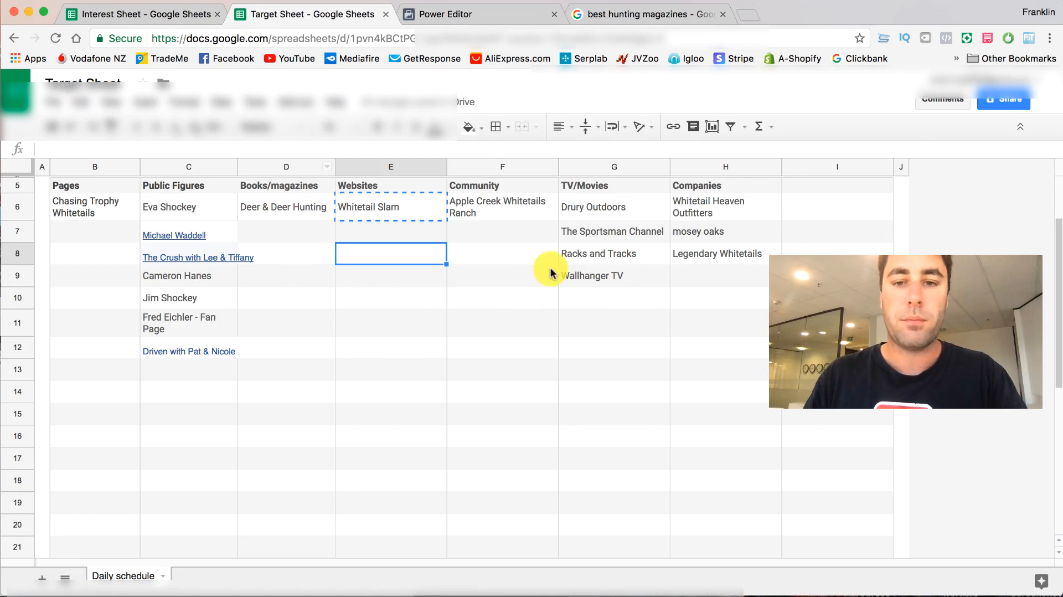
{"action": "left_click", "coordinate": [476, 17]}
{"action": "scroll", "coordinate": [600, 292], "scroll_direction": "down", "scroll_amount": 3}
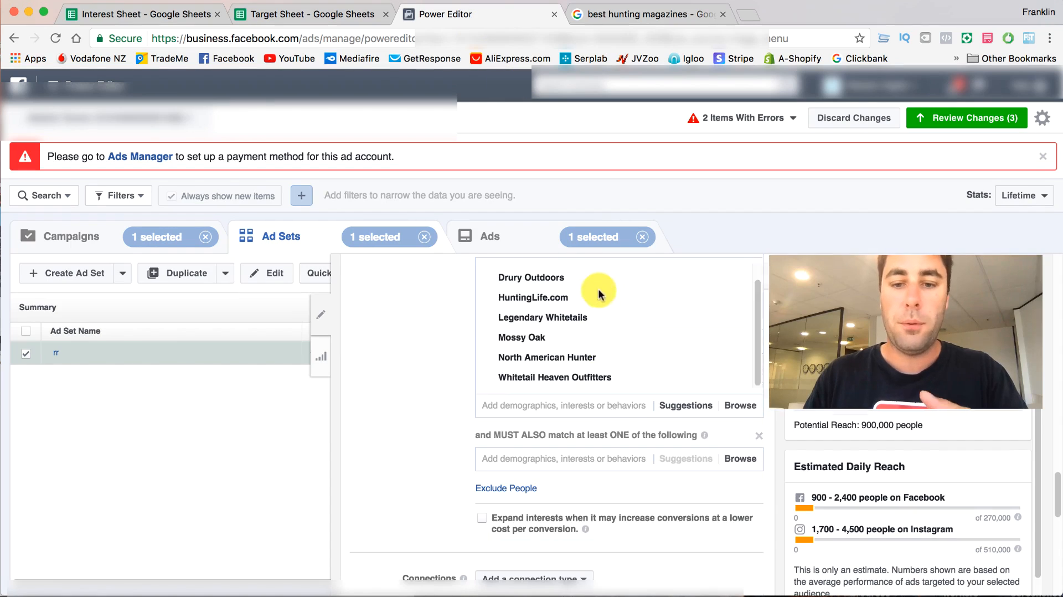
{"action": "scroll", "coordinate": [483, 380], "scroll_direction": "up", "scroll_amount": 2}
{"action": "scroll", "coordinate": [442, 377], "scroll_direction": "up", "scroll_amount": 1}
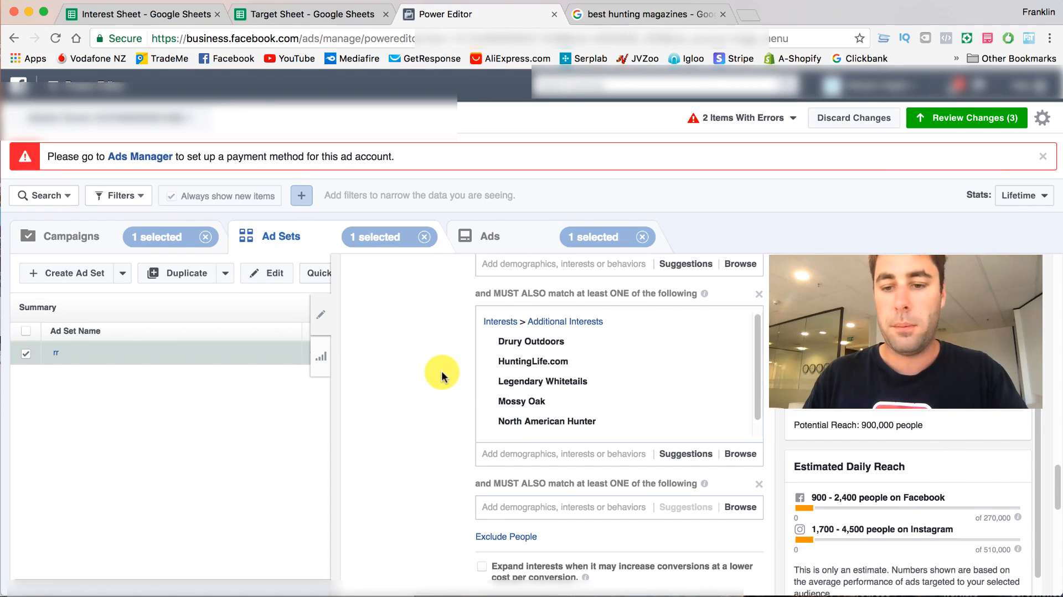
{"action": "scroll", "coordinate": [442, 377], "scroll_direction": "down", "scroll_amount": 1}
{"action": "scroll", "coordinate": [442, 378], "scroll_direction": "up", "scroll_amount": 3}
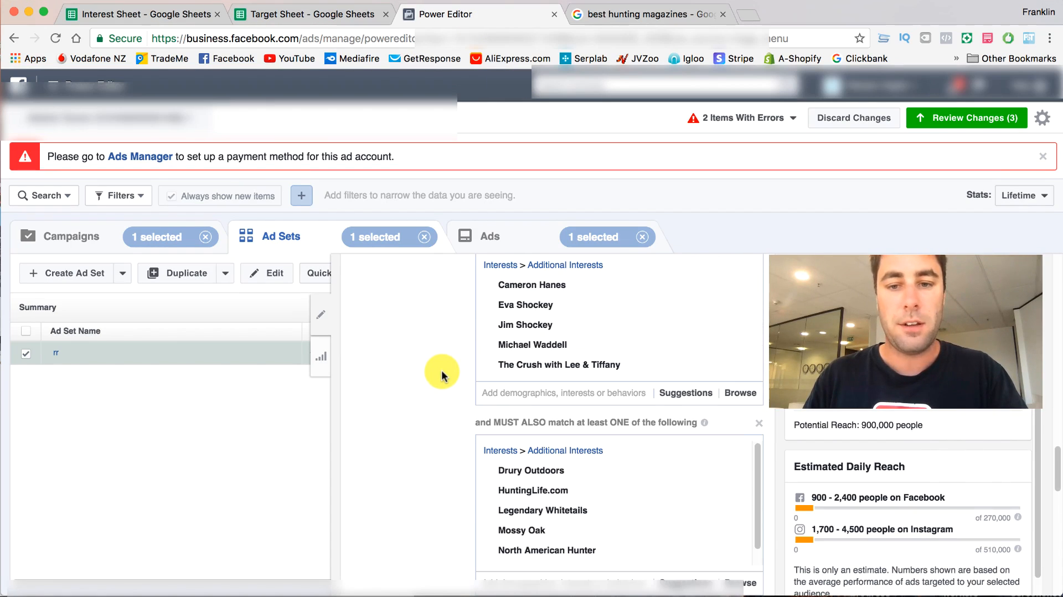
{"action": "left_click", "coordinate": [285, 15]}
{"action": "left_click", "coordinate": [162, 17]}
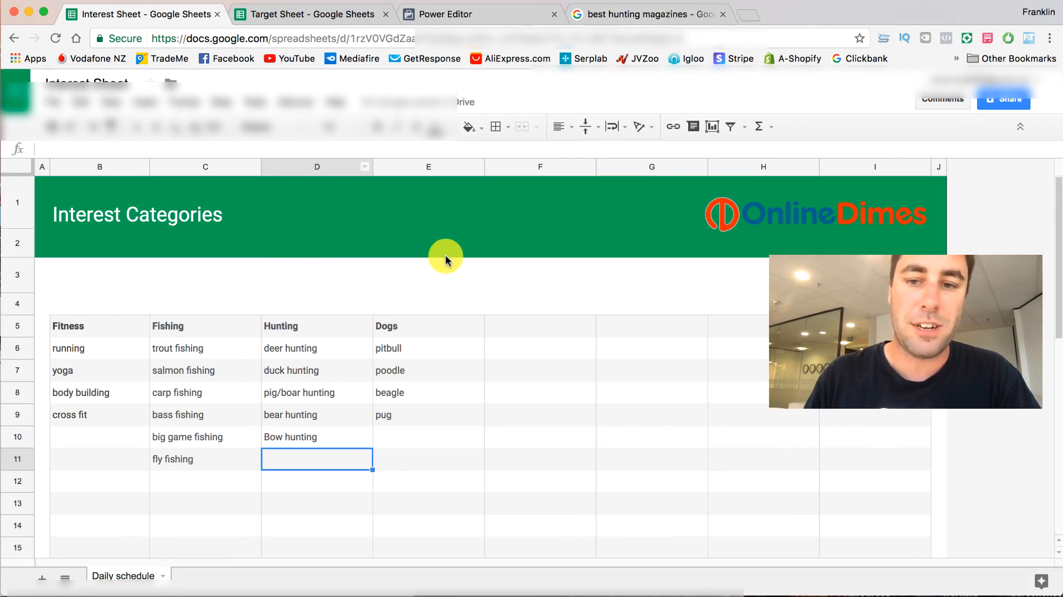